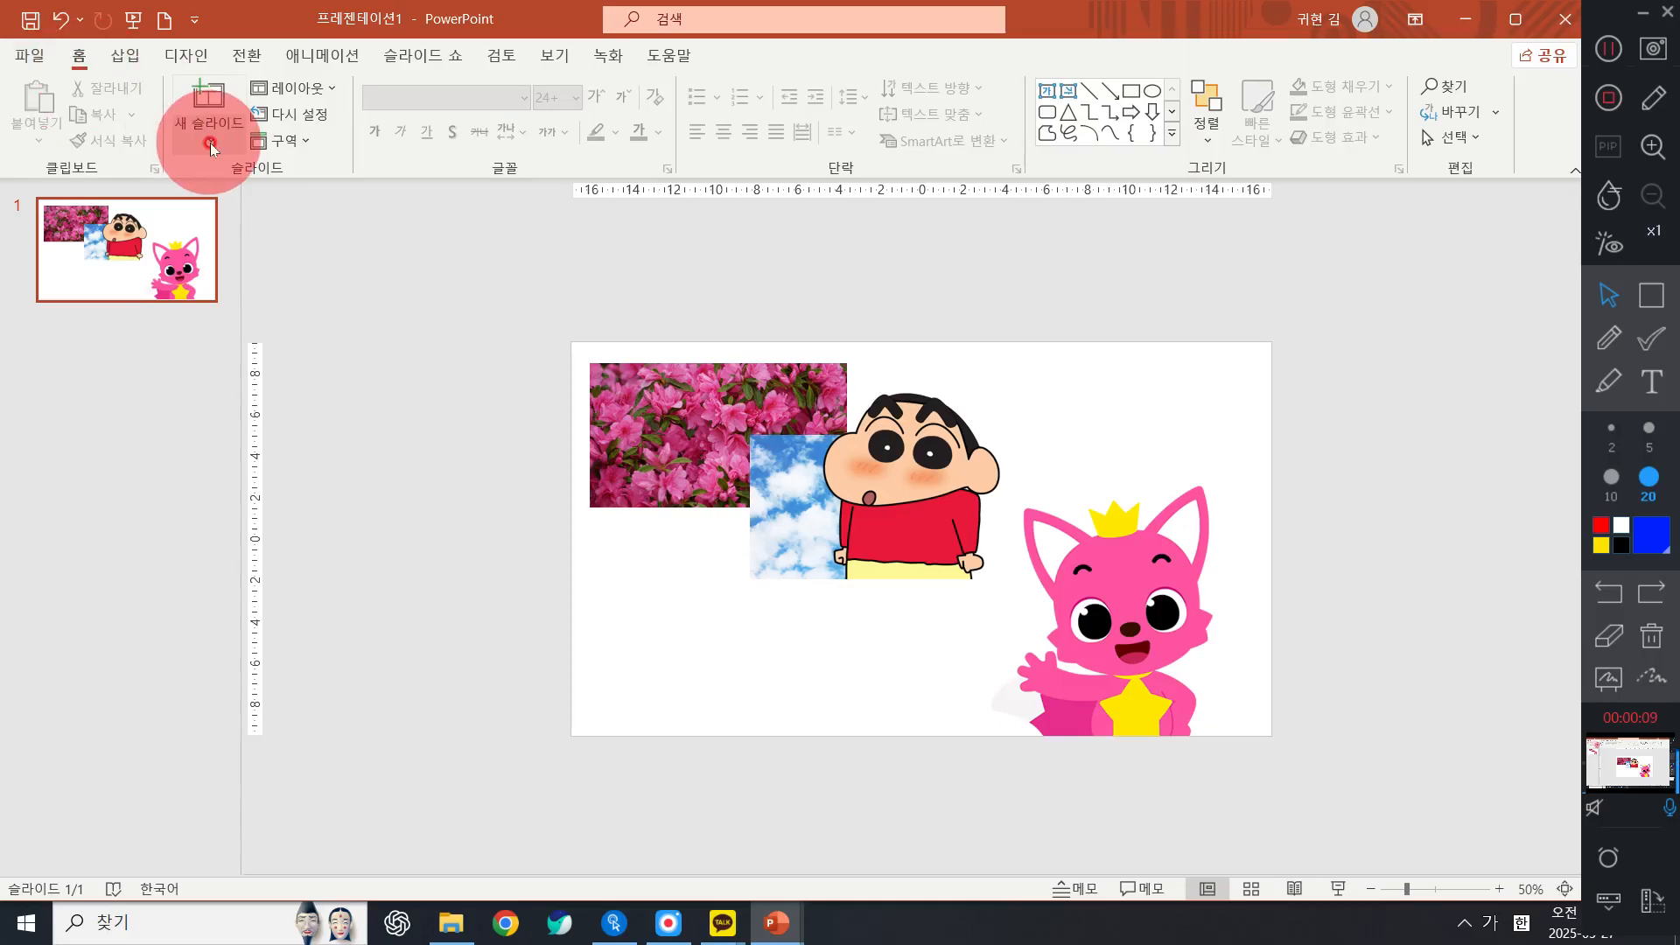
Add a blank-layout slide (빈 화면) and open the online picture search for it
{"action": "left_click", "coordinate": [210, 143]}
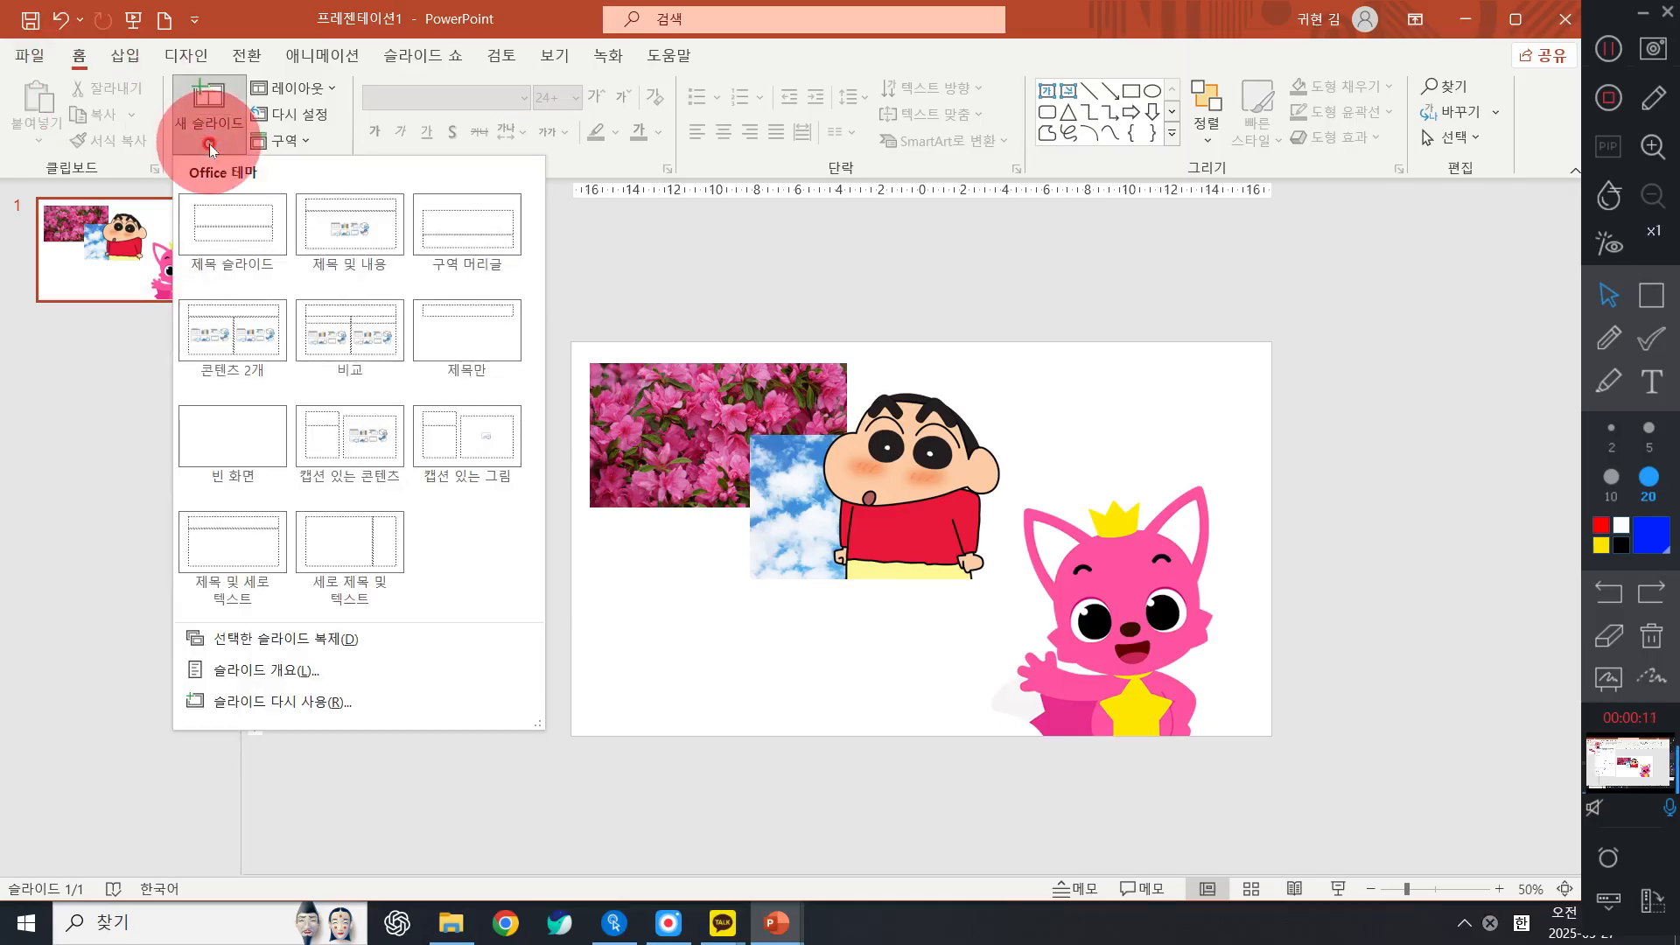
{"action": "left_click", "coordinate": [258, 437]}
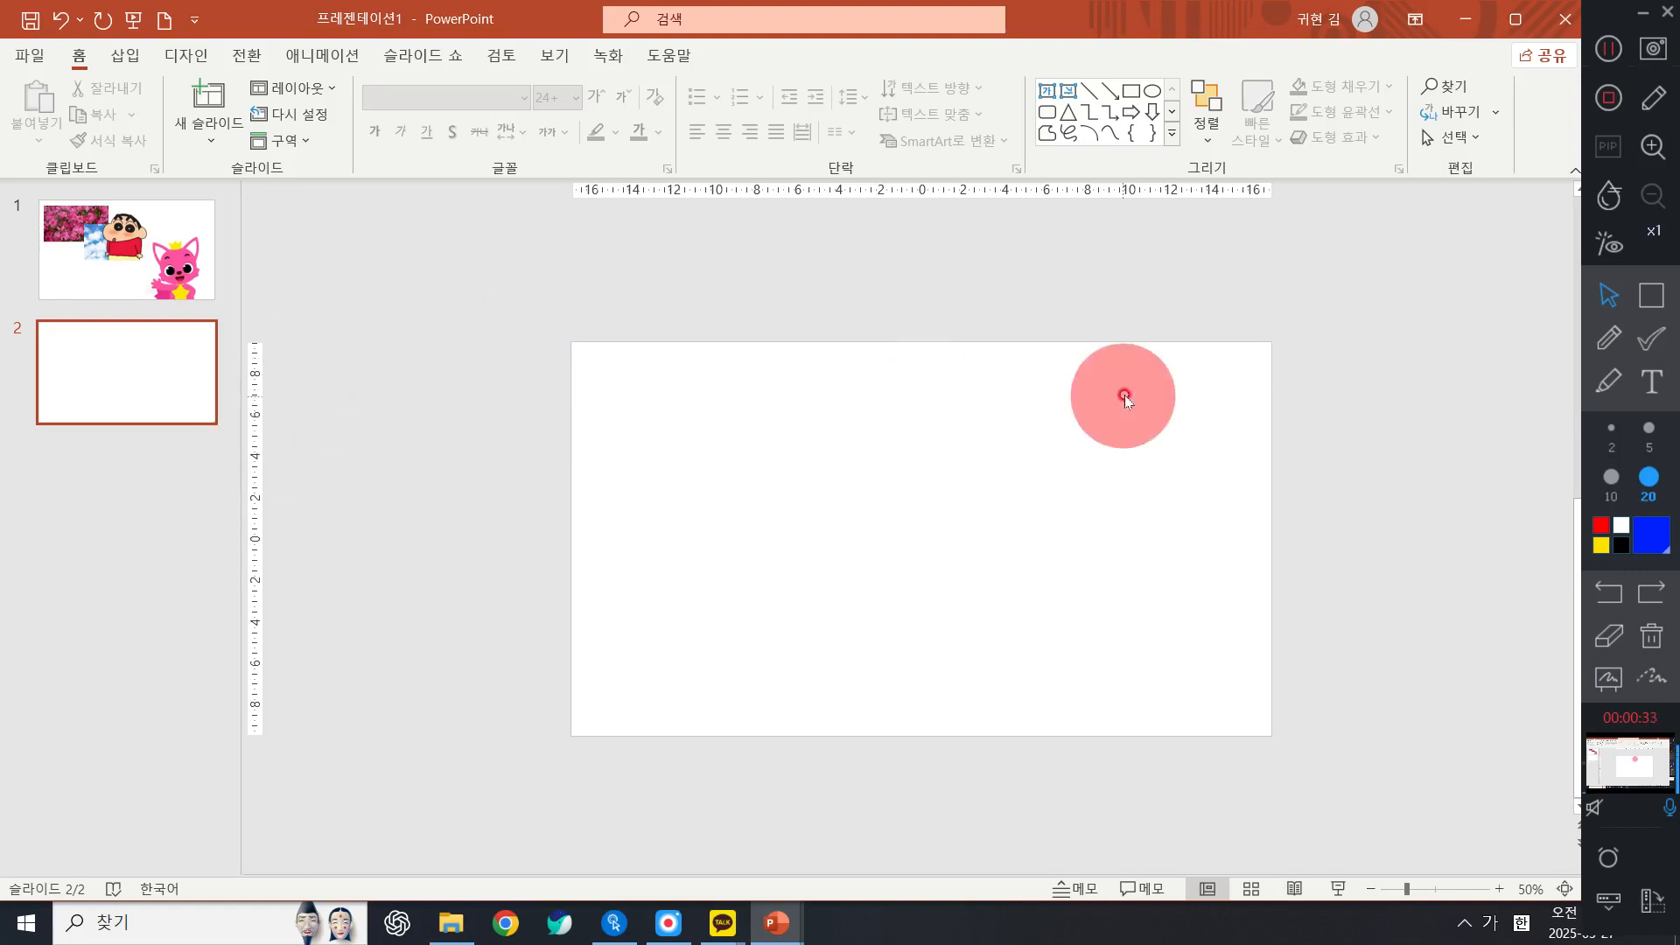
{"action": "left_click", "coordinate": [127, 61]}
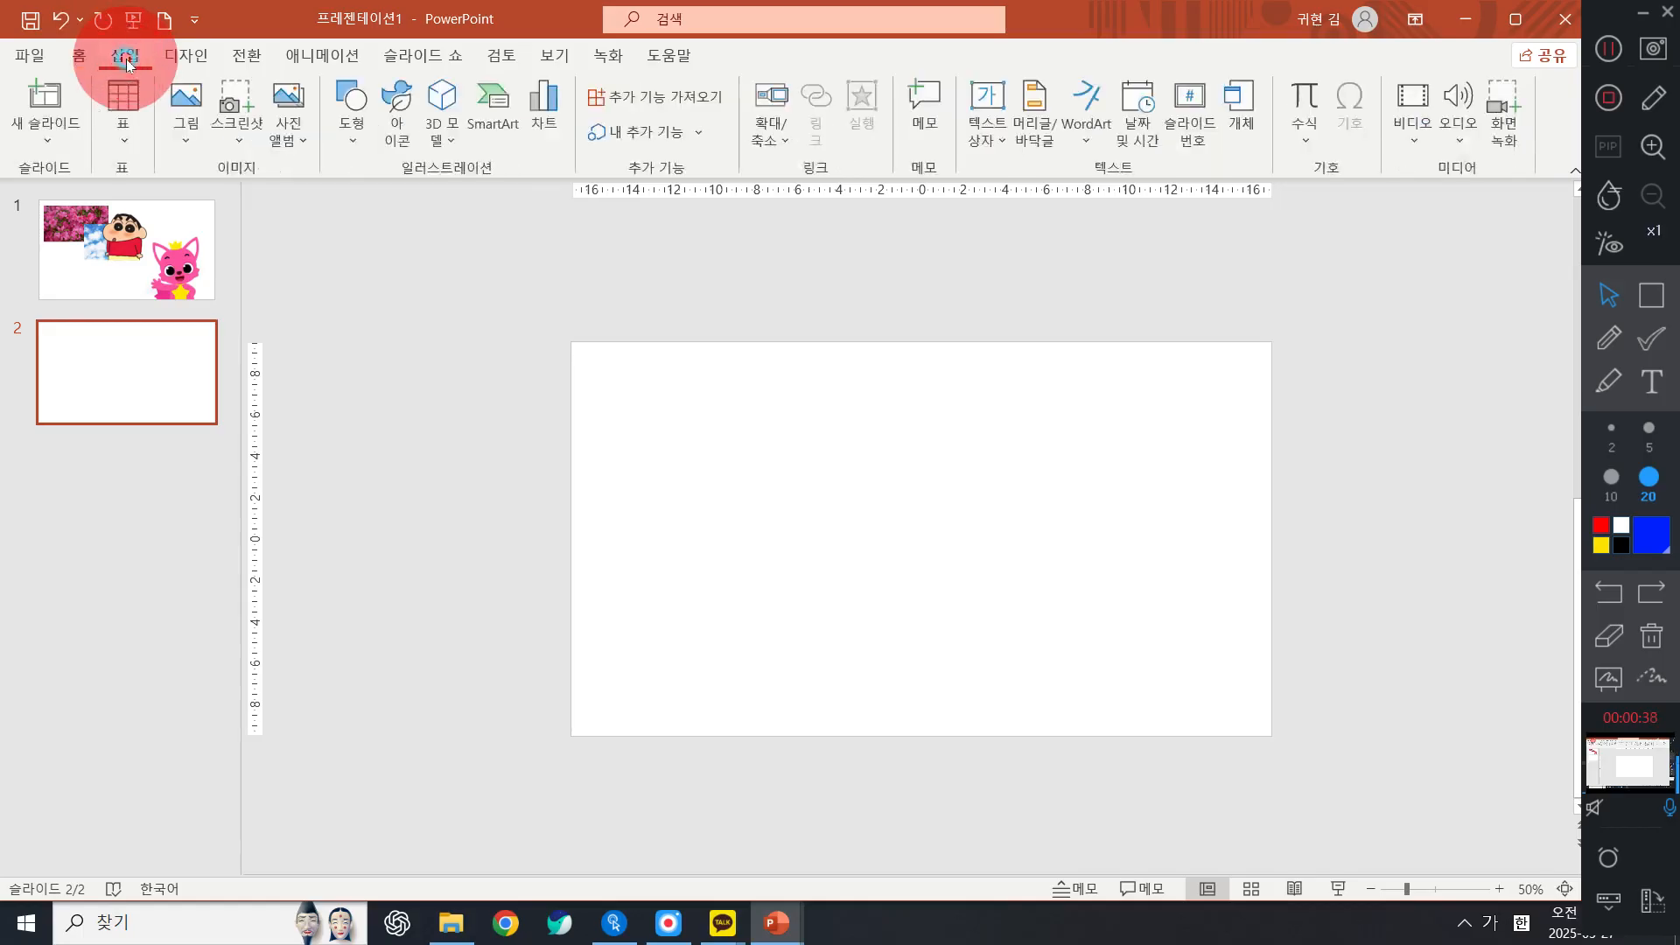
{"action": "left_click", "coordinate": [186, 136]}
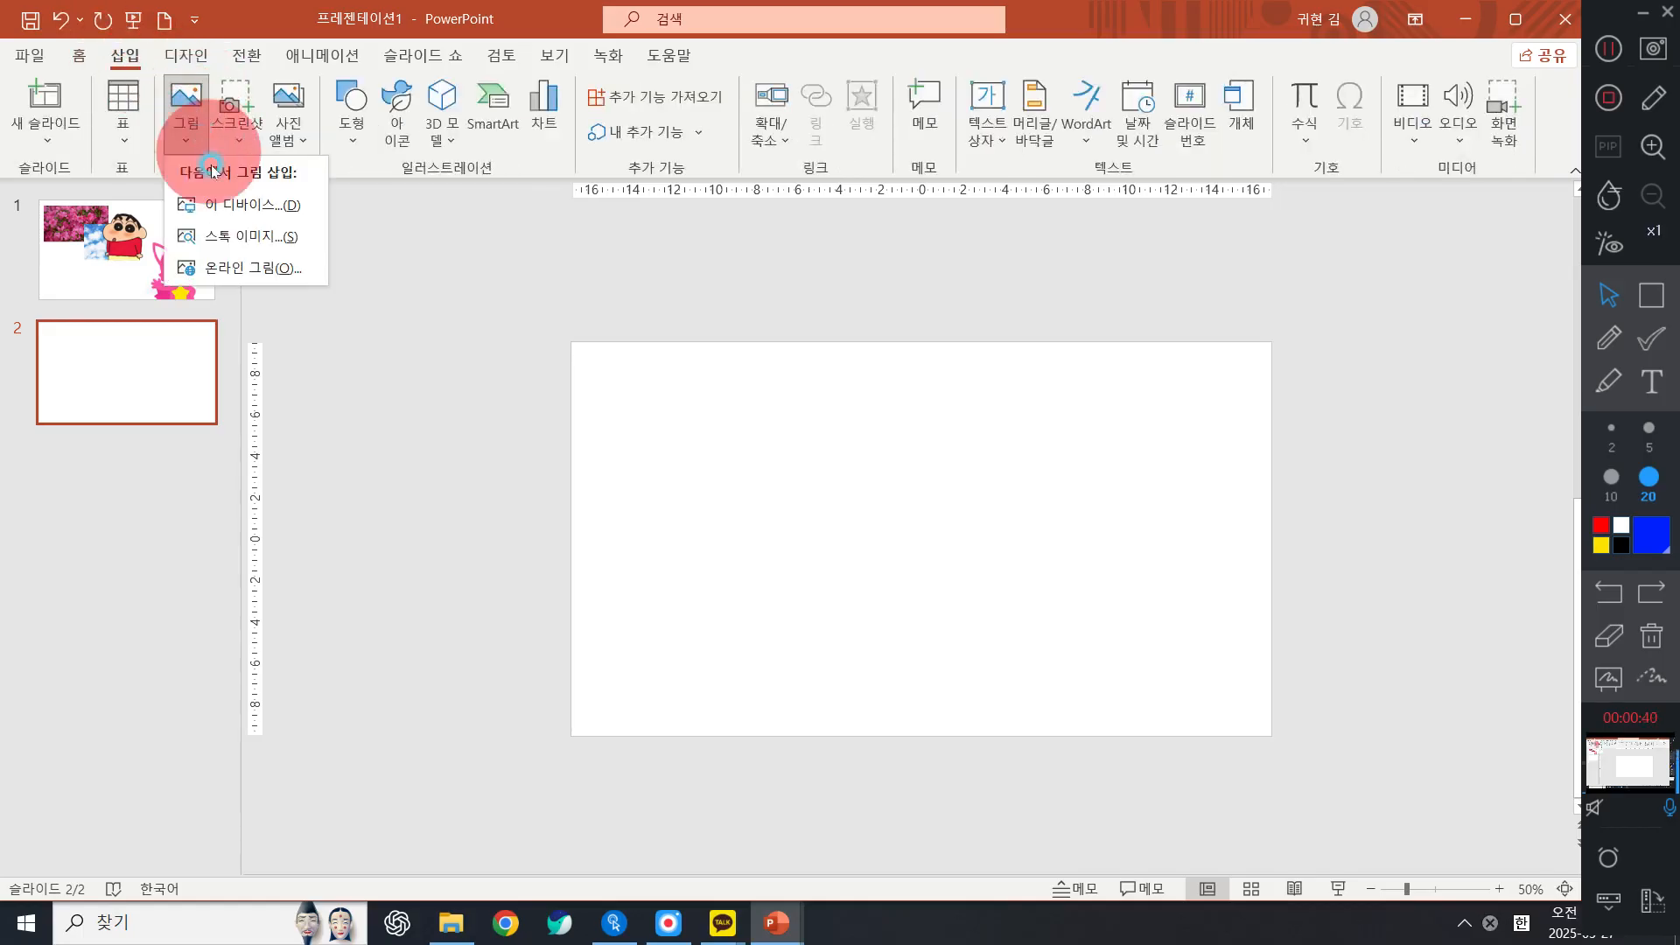
{"action": "left_click", "coordinate": [238, 272]}
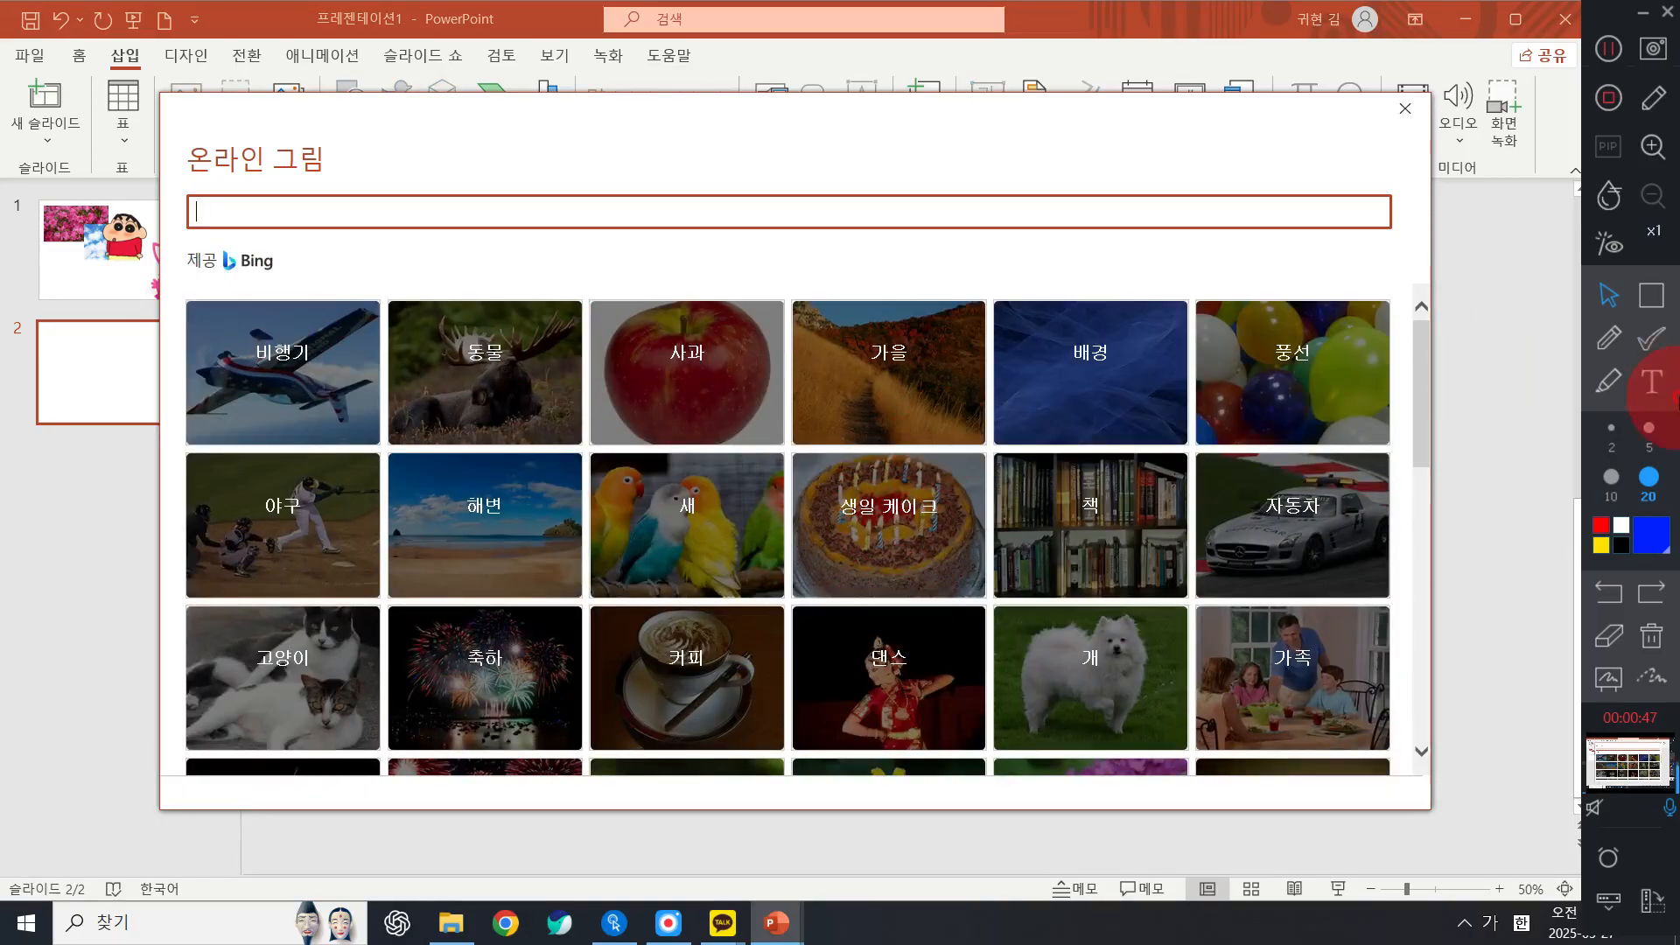
Mark the 생일 케이크 category with a temporary blue on-screen rectangle and open its picture results
{"action": "left_click", "coordinate": [1651, 295]}
{"action": "mouse_move", "coordinate": [741, 431]}
{"action": "left_mouse_down"}
{"action": "mouse_move", "coordinate": [1006, 581]}
{"action": "mouse_move", "coordinate": [1004, 628]}
{"action": "left_mouse_up"}
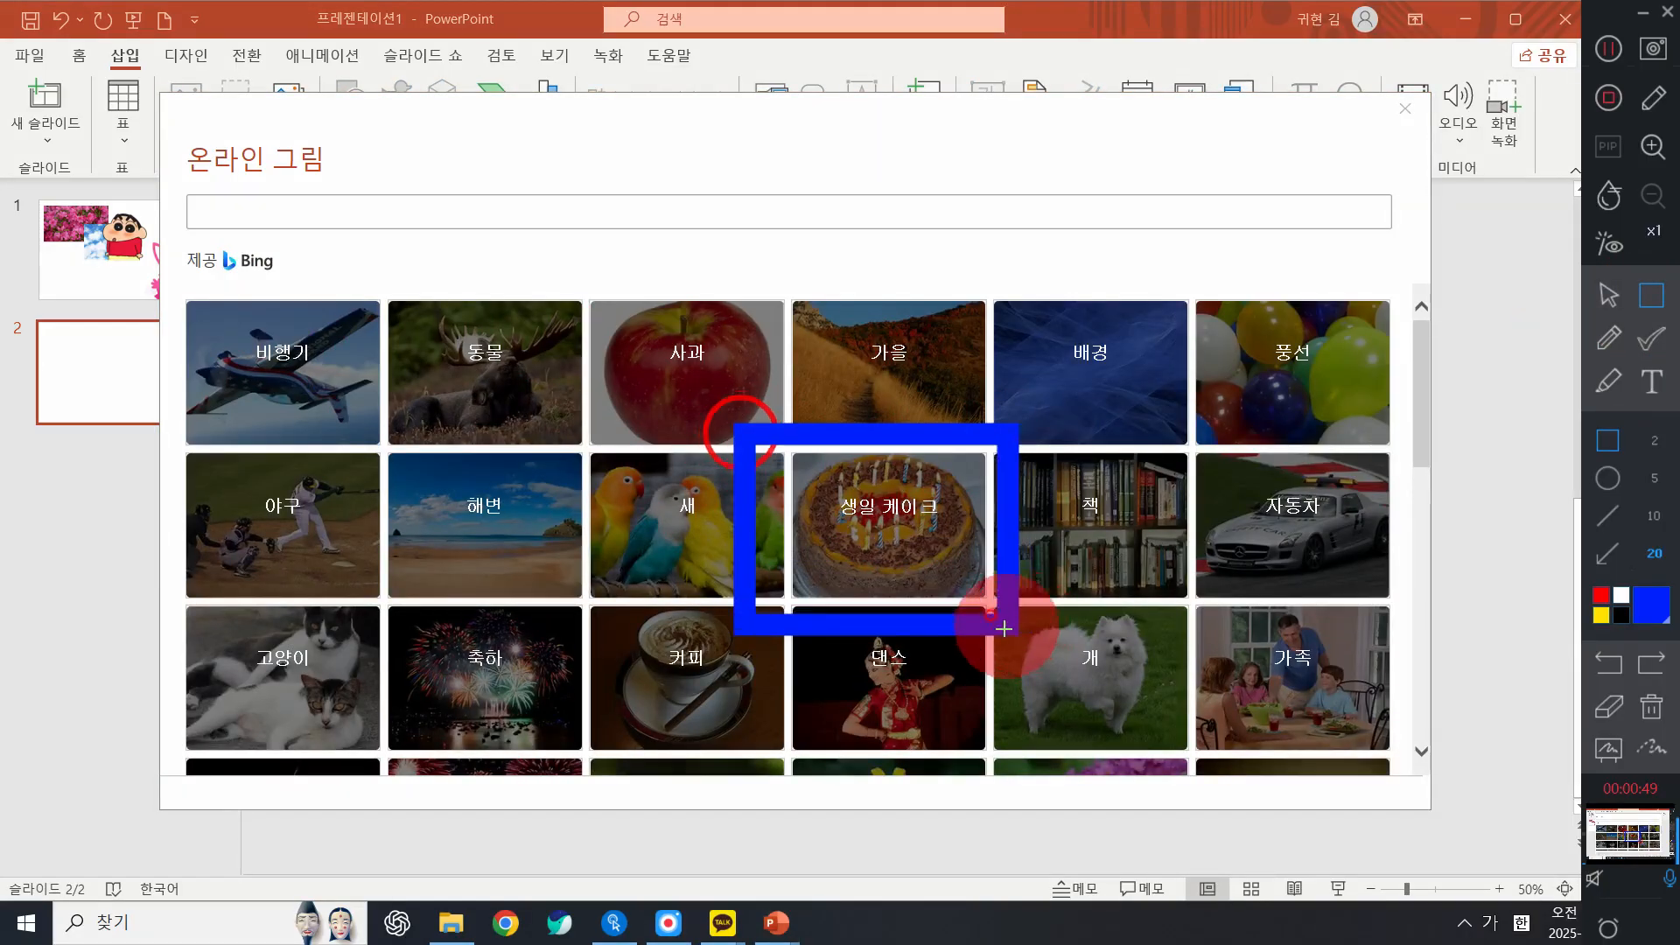
{"action": "left_click", "coordinate": [1613, 296]}
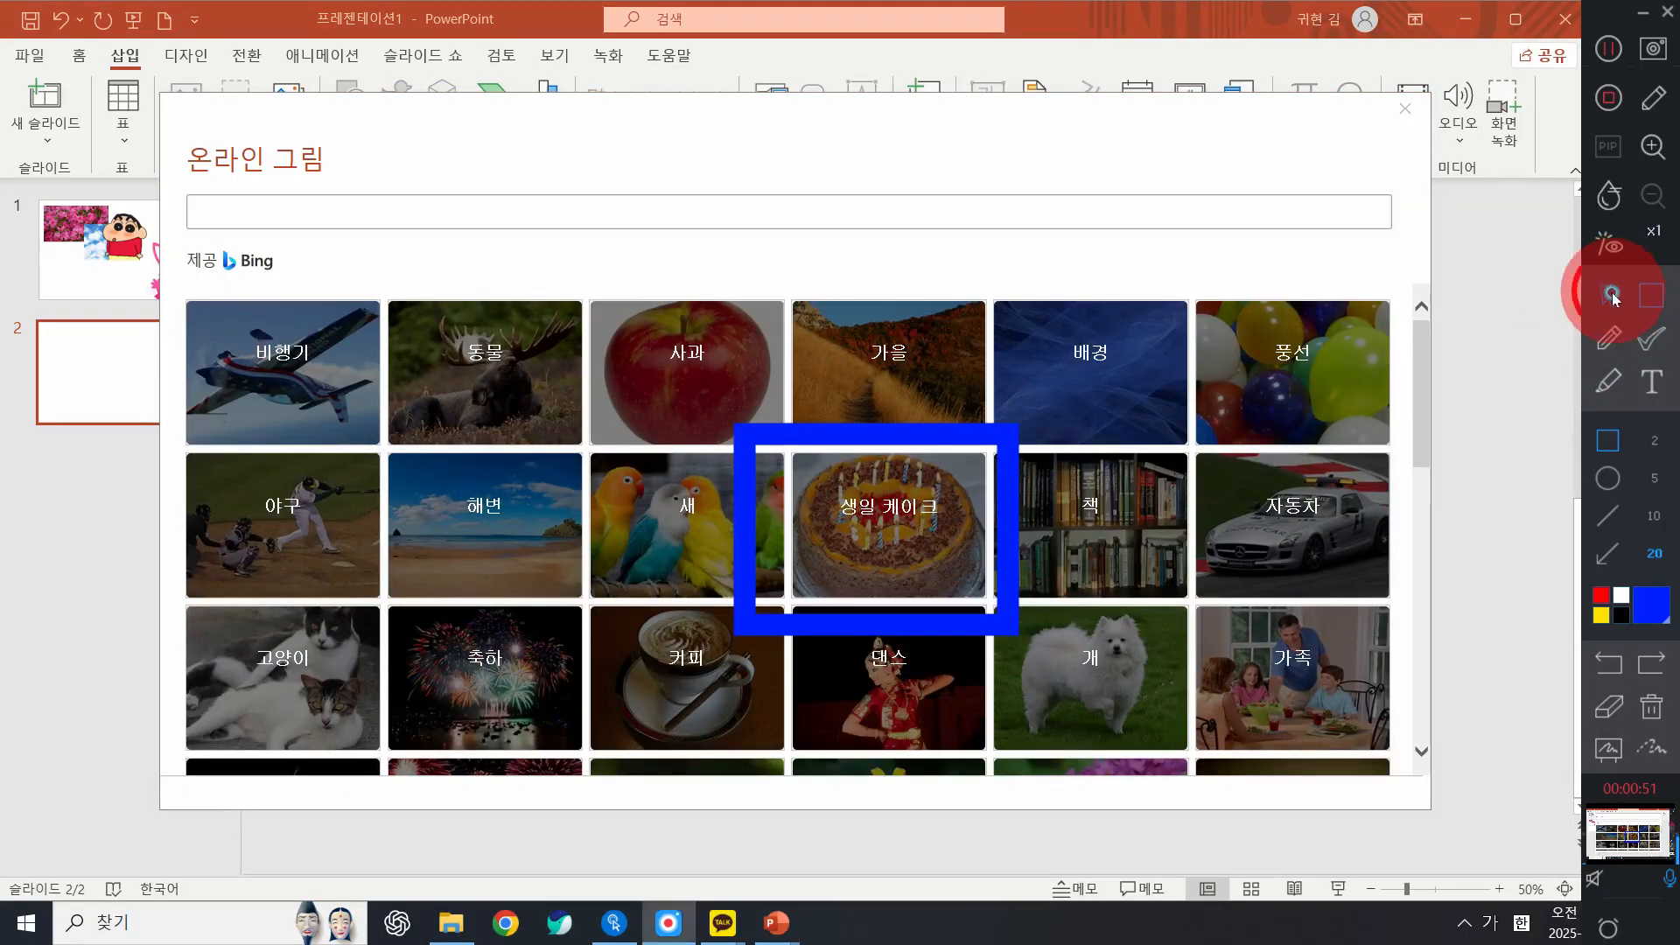
{"action": "left_click", "coordinate": [873, 514]}
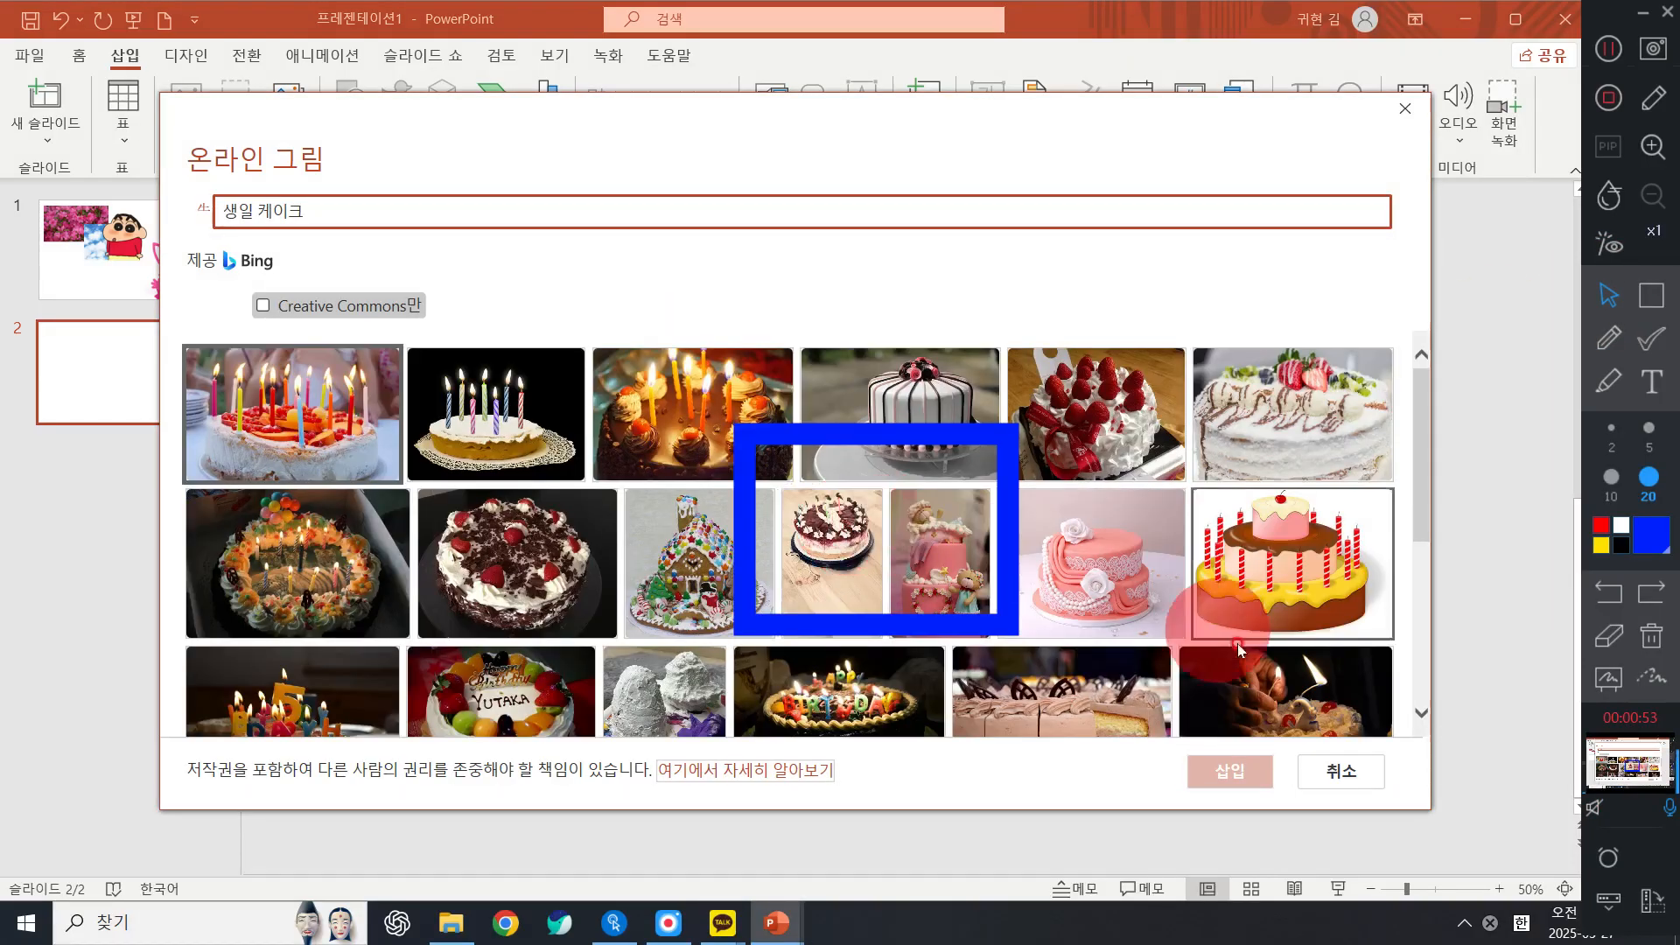
{"action": "left_click", "coordinate": [1651, 636]}
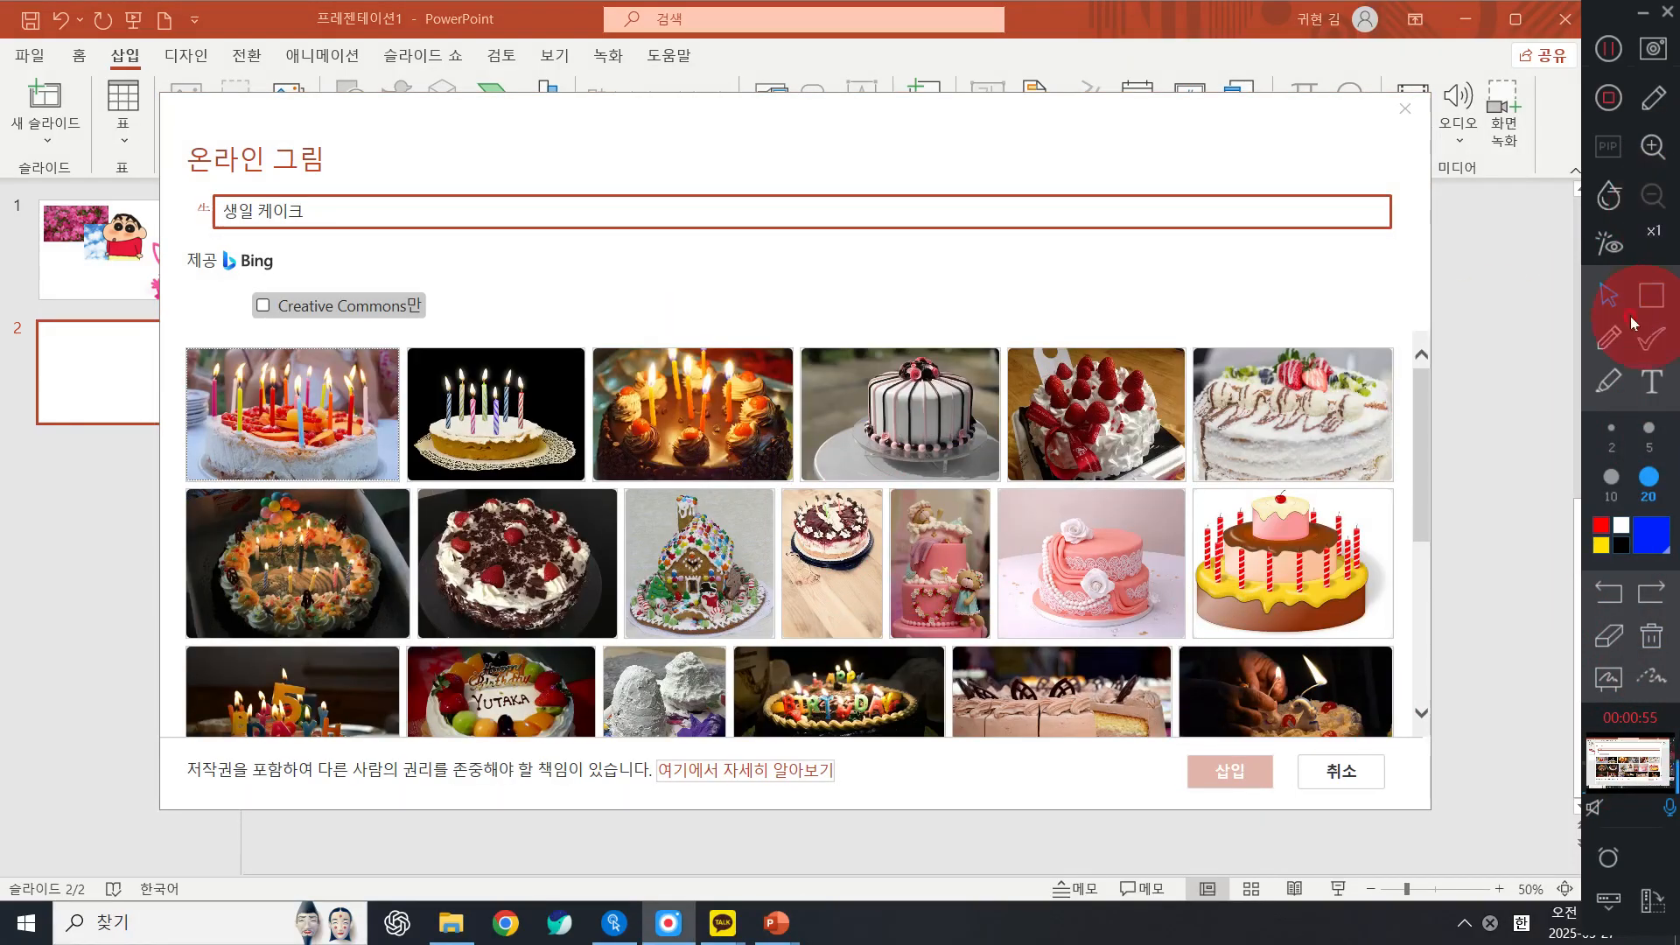
Highlight the Creative Commons만 option with a temporary blue rectangle and turn that restriction off
{"action": "left_click", "coordinate": [1651, 296]}
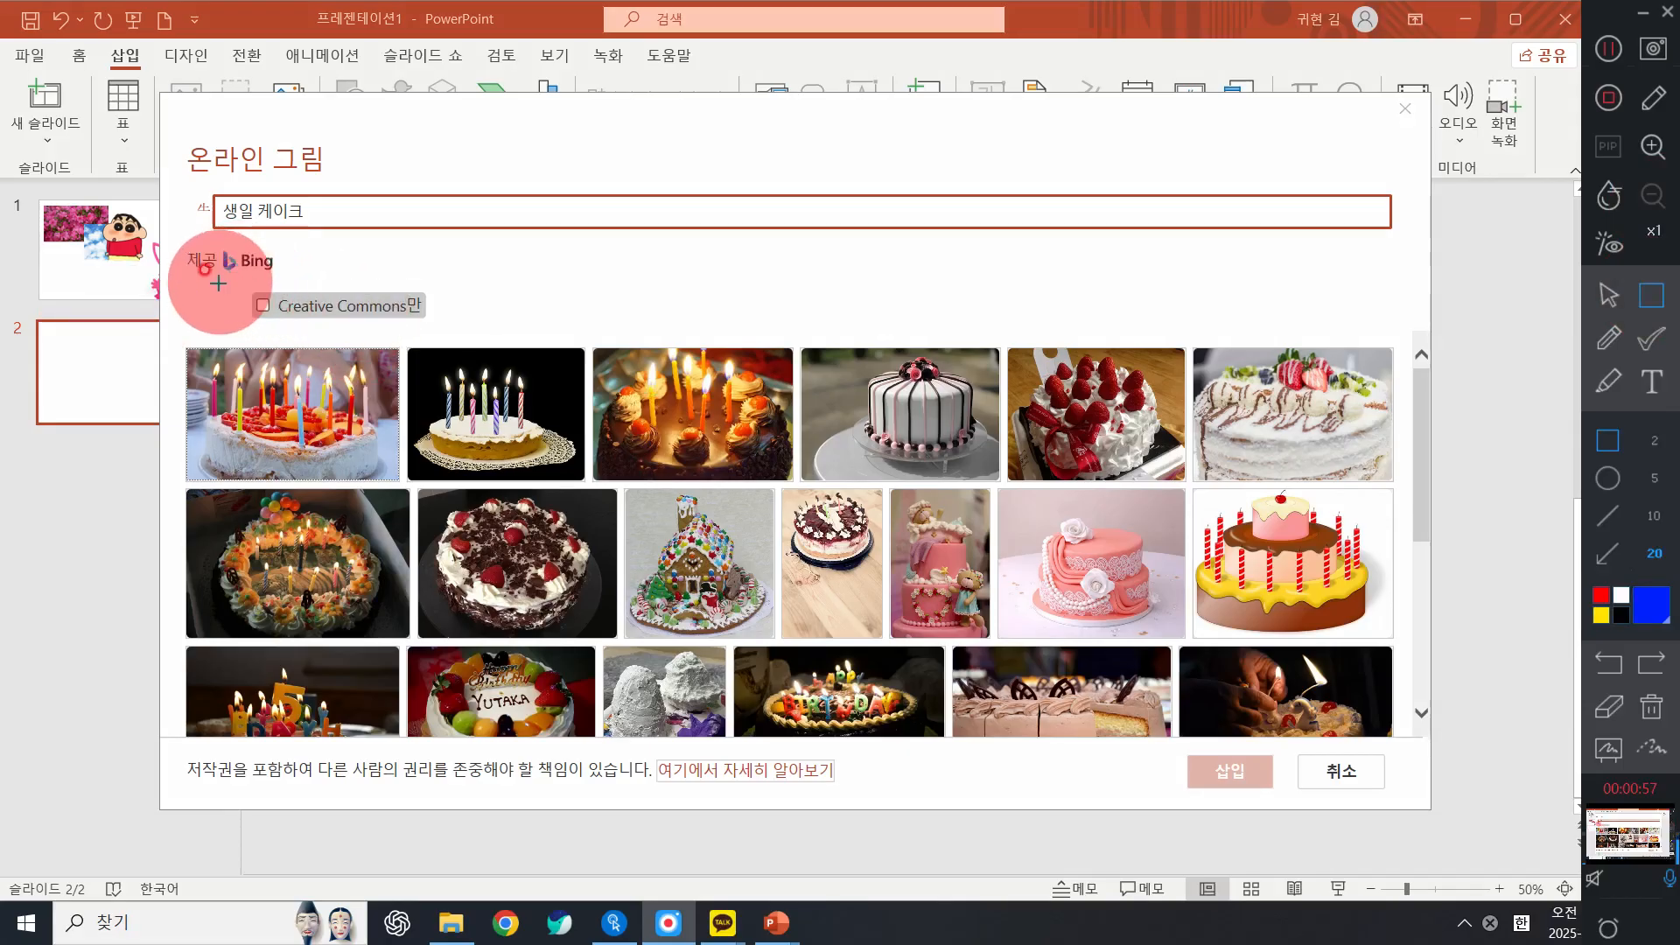
{"action": "mouse_move", "coordinate": [217, 278]}
{"action": "left_mouse_down"}
{"action": "mouse_move", "coordinate": [356, 330]}
{"action": "mouse_move", "coordinate": [495, 330]}
{"action": "left_mouse_up"}
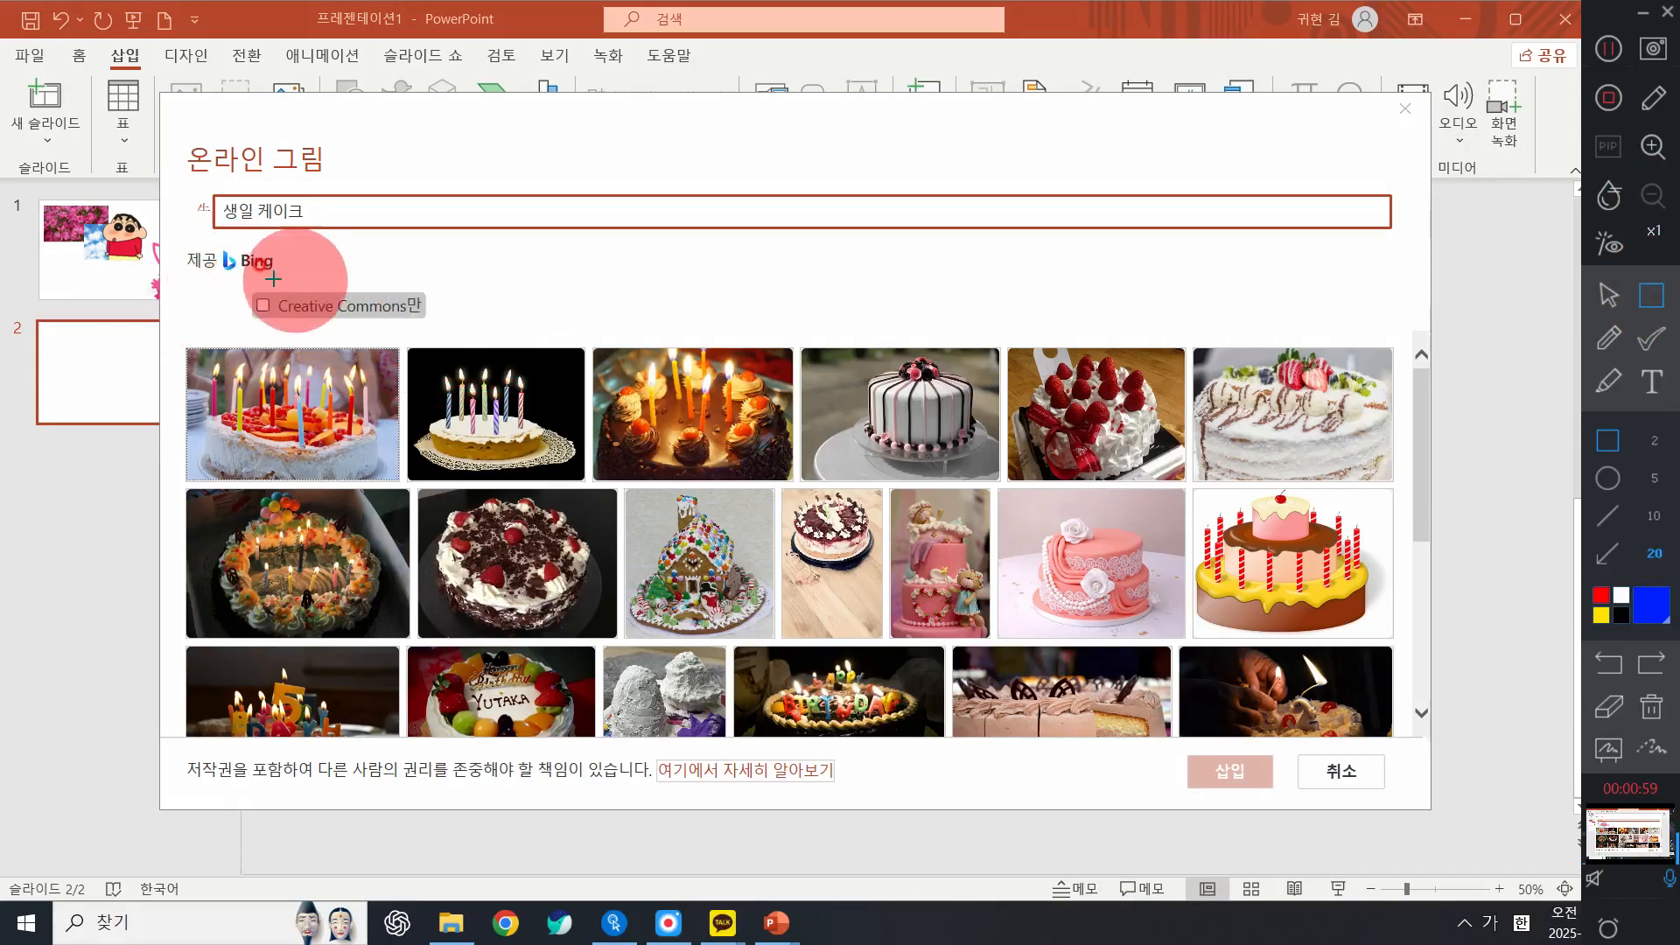
{"action": "mouse_move", "coordinate": [229, 270]}
{"action": "left_mouse_down"}
{"action": "mouse_move", "coordinate": [464, 350]}
{"action": "mouse_move", "coordinate": [458, 323]}
{"action": "left_mouse_up"}
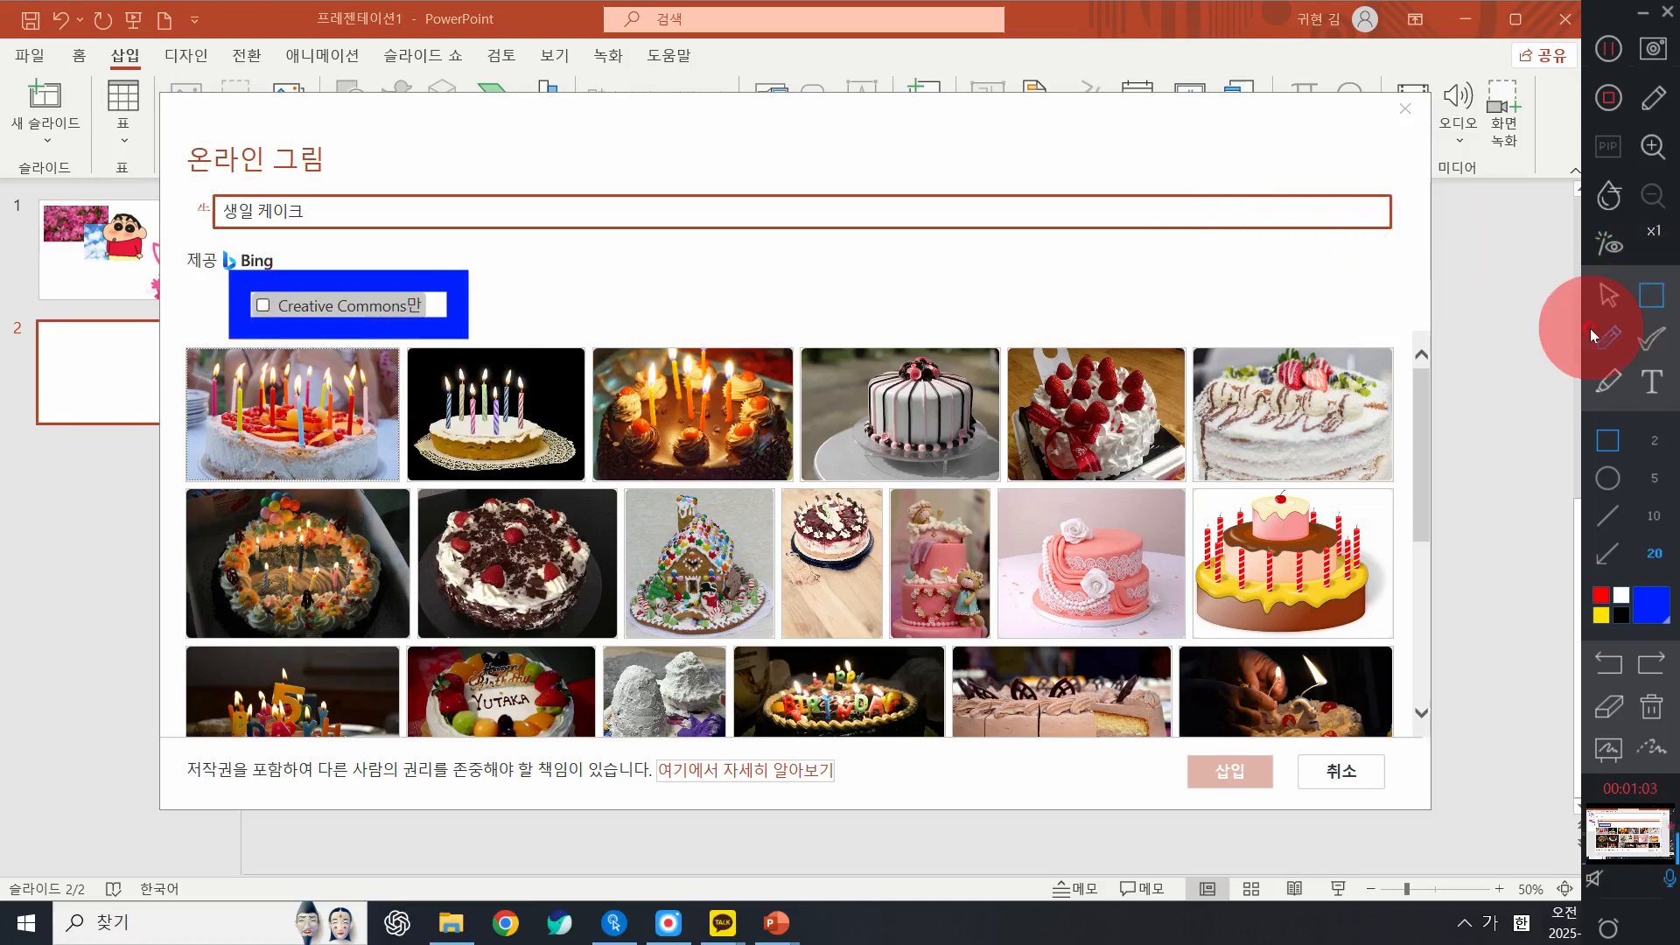
{"action": "left_click", "coordinate": [1608, 295]}
{"action": "left_click", "coordinate": [328, 306]}
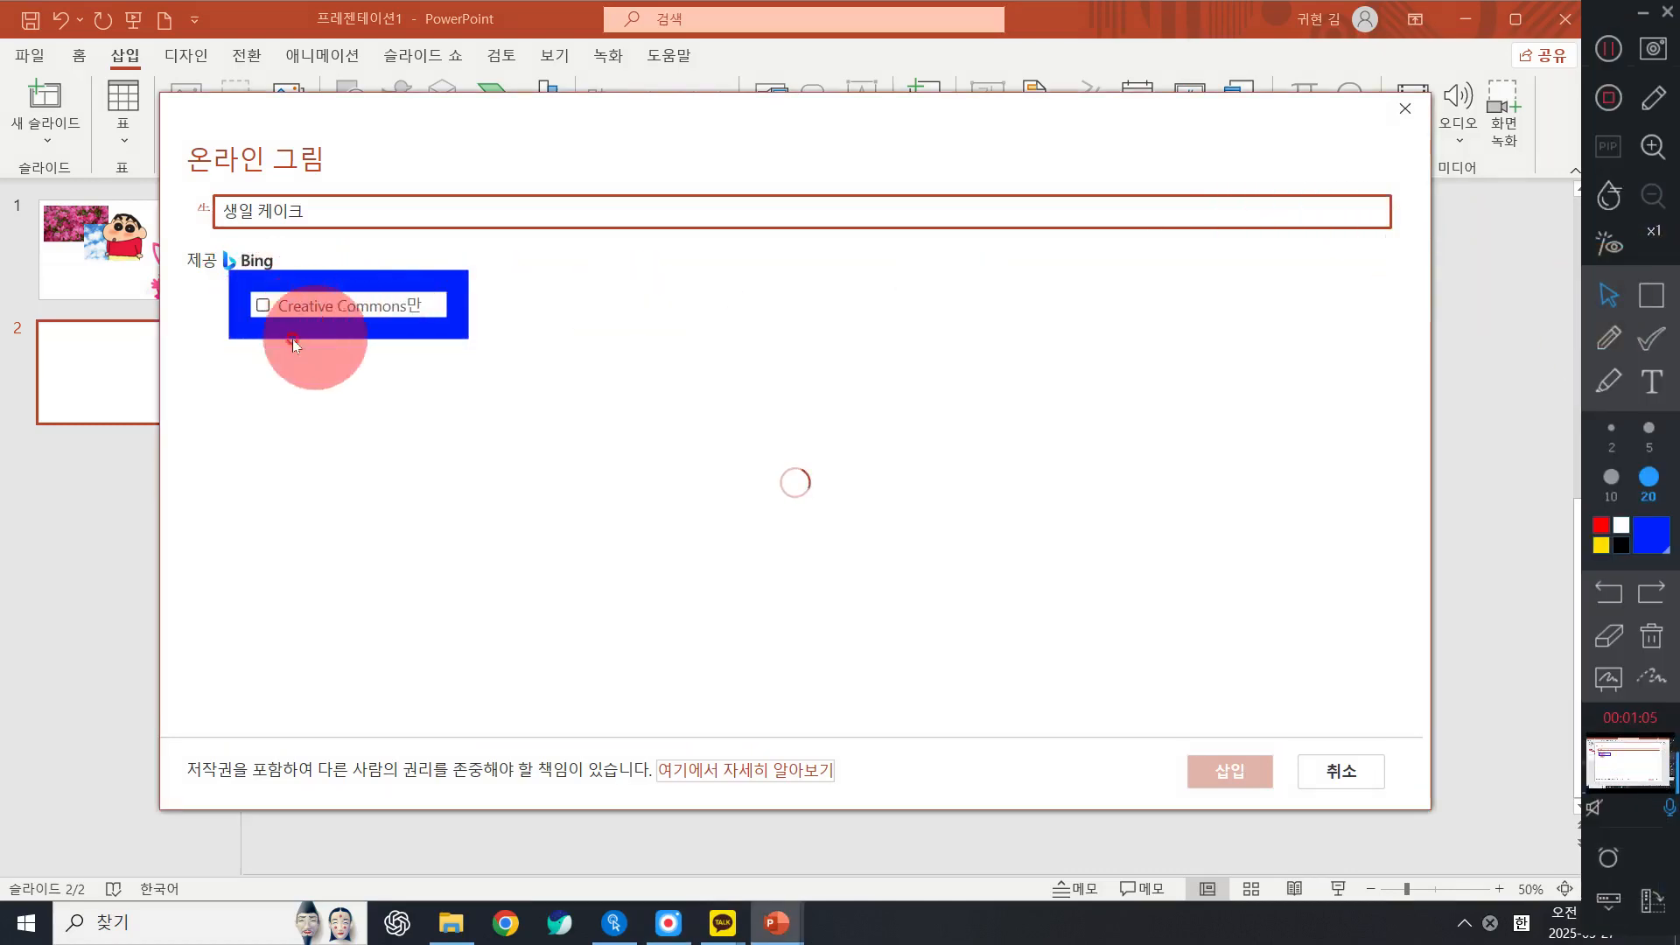
{"action": "left_click", "coordinate": [1651, 636]}
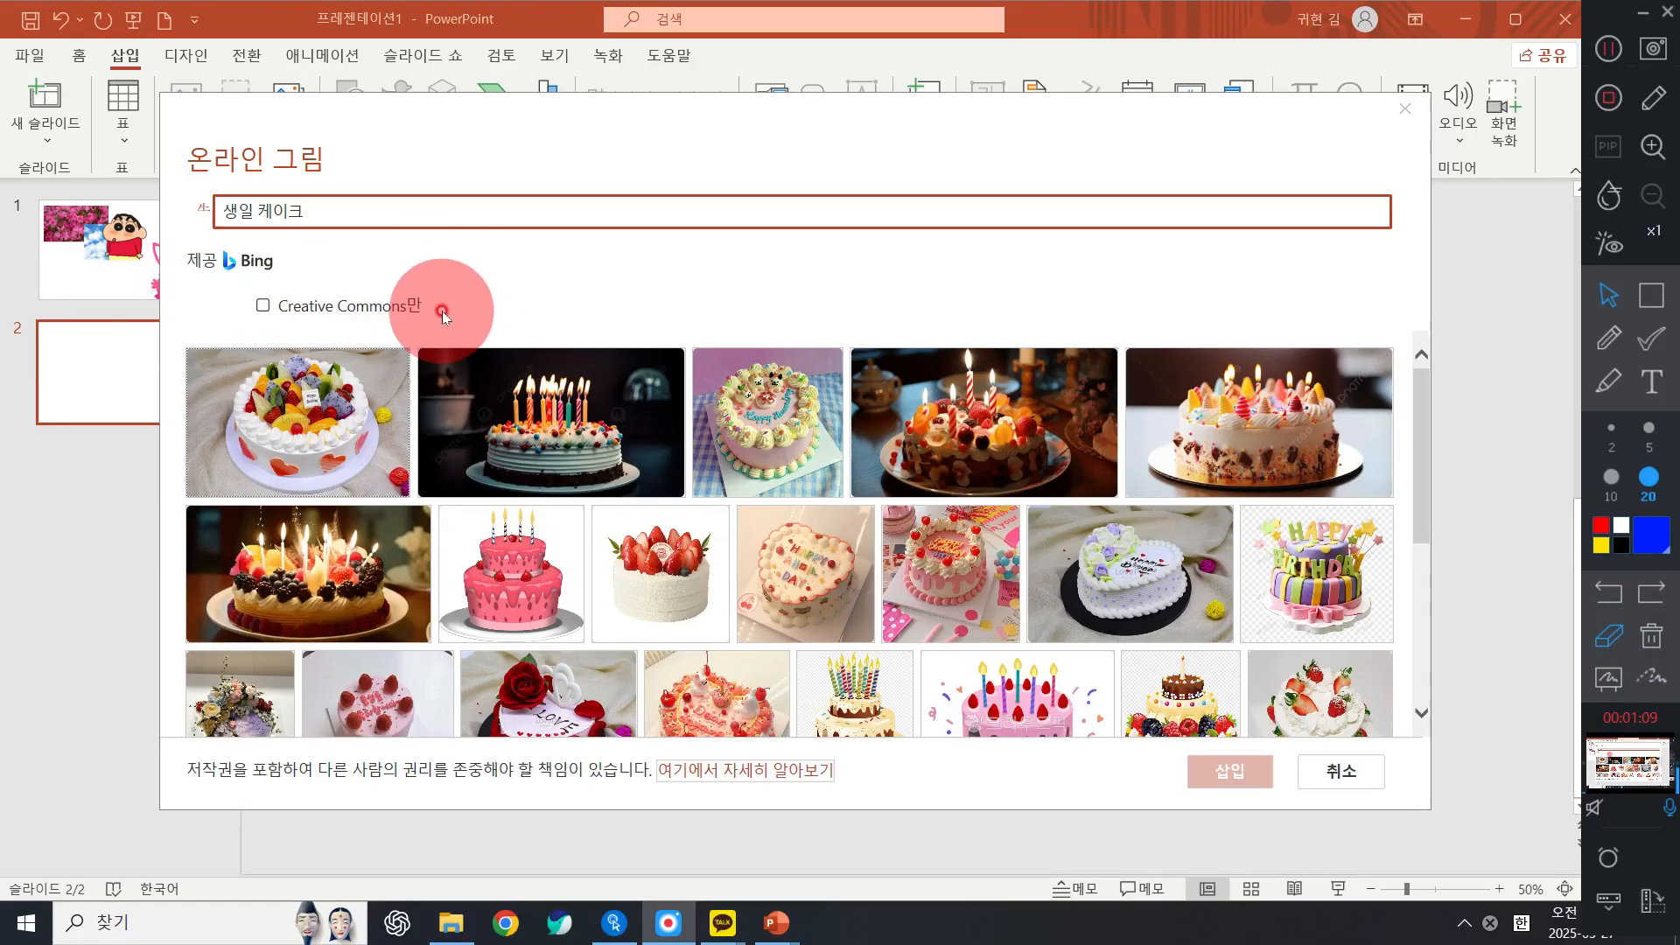
Filter the results to the transparent type (투명) and insert the cupcake with cream and blue frosting
{"action": "left_click", "coordinate": [215, 307]}
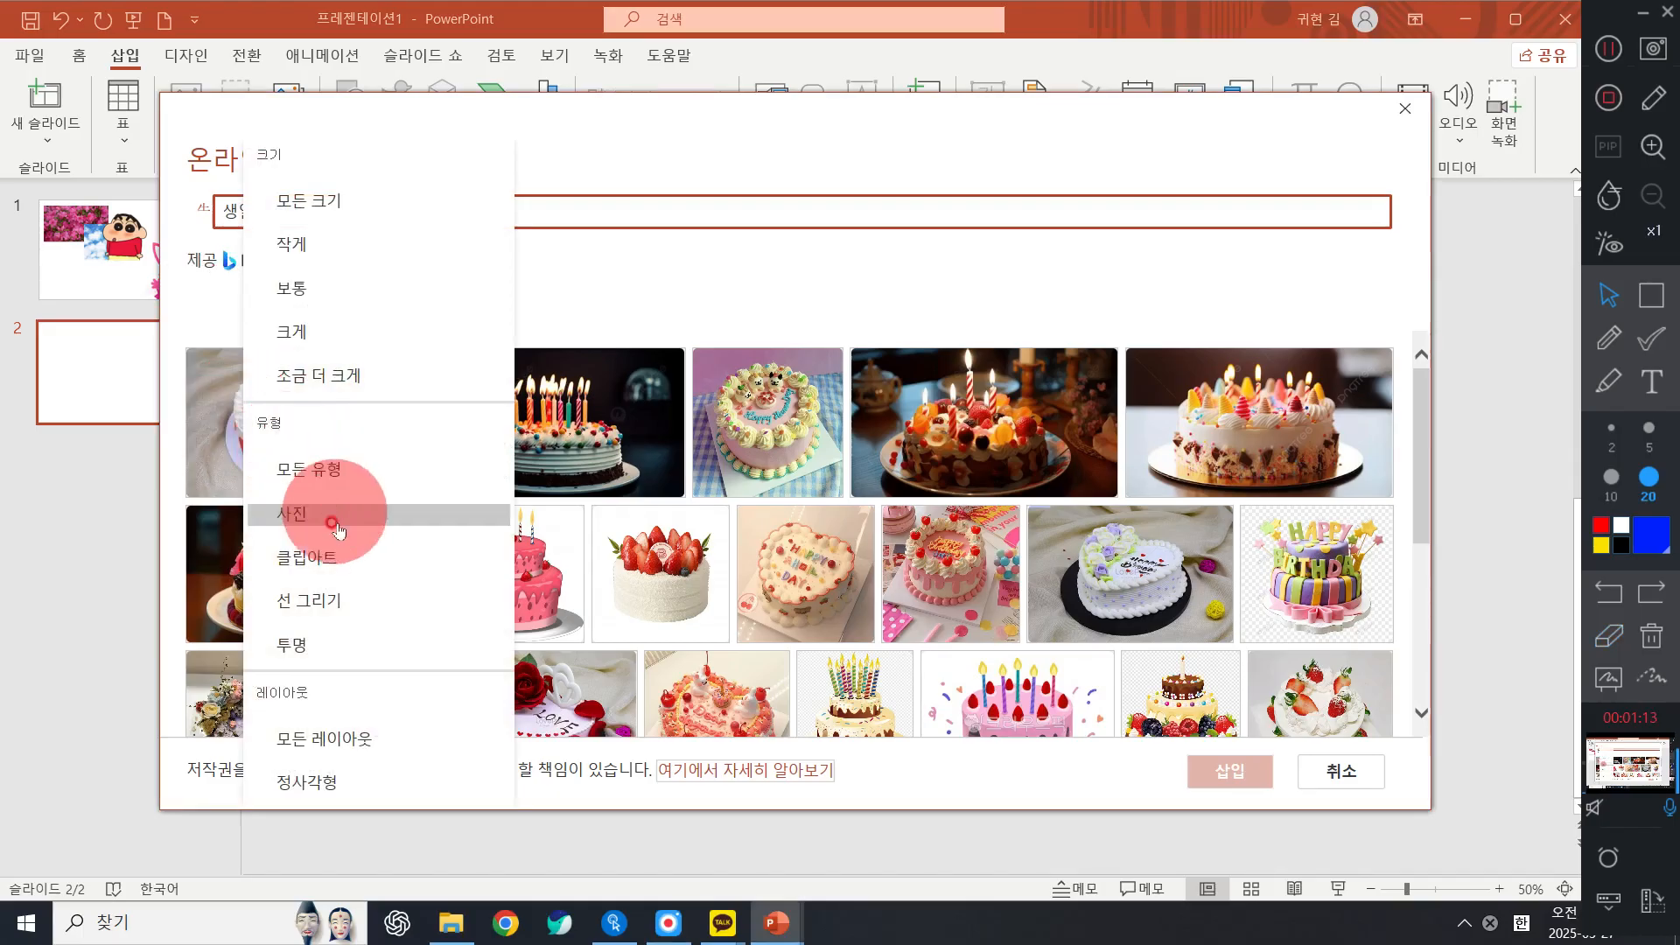
{"action": "left_click", "coordinate": [306, 642]}
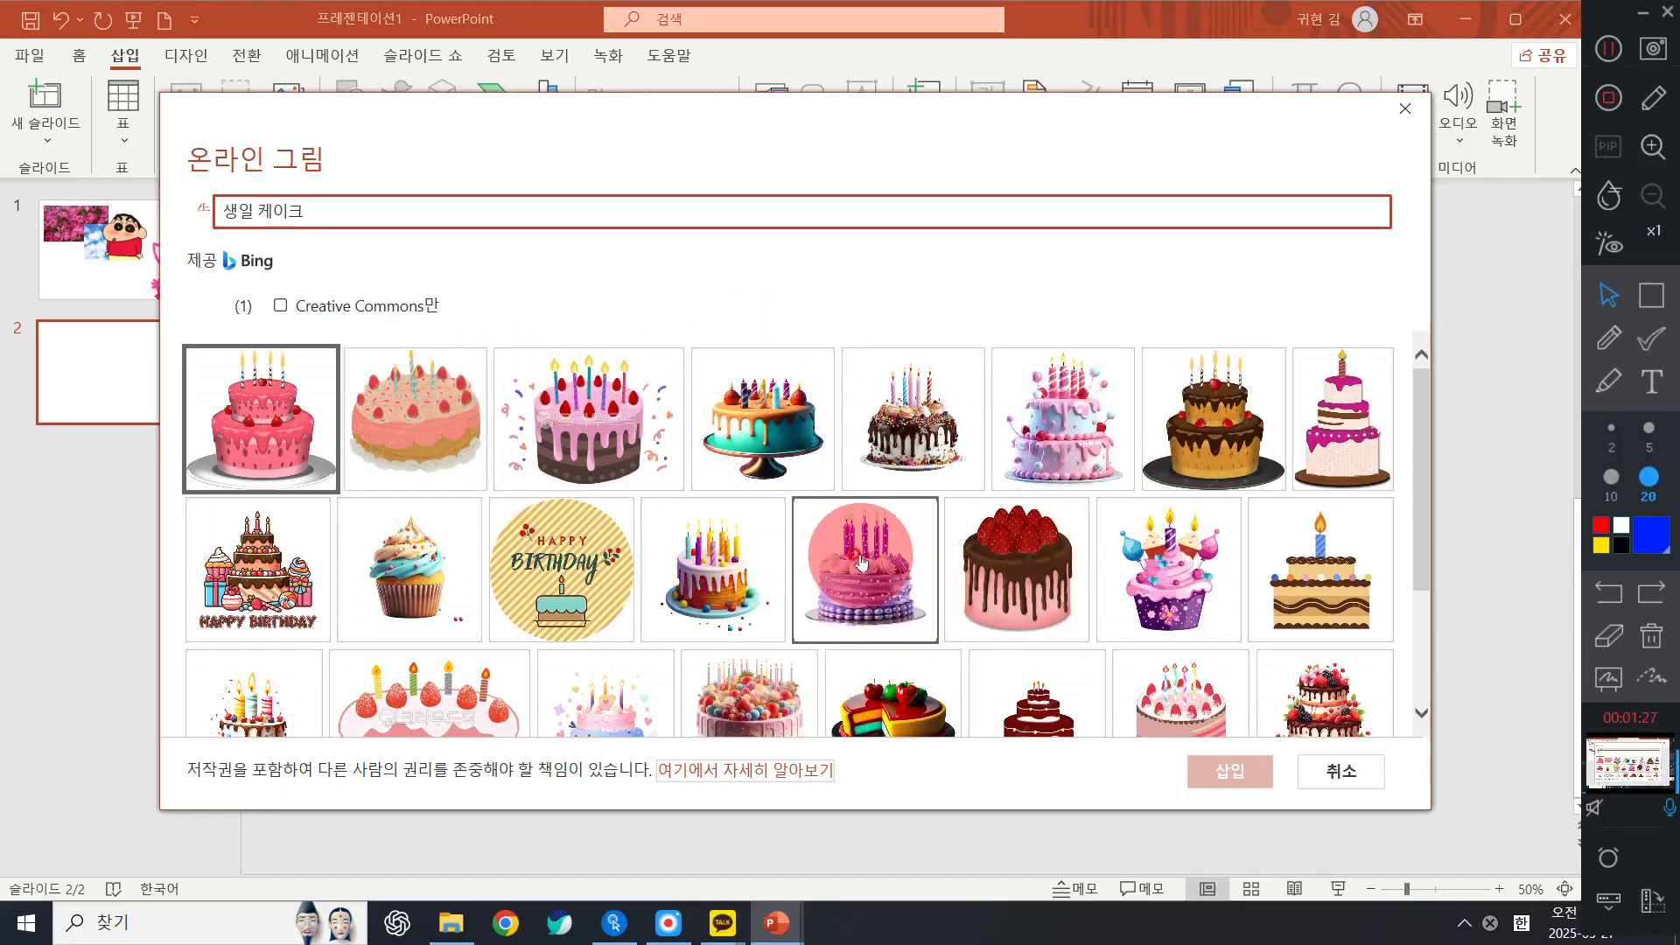
{"action": "left_click", "coordinate": [410, 560]}
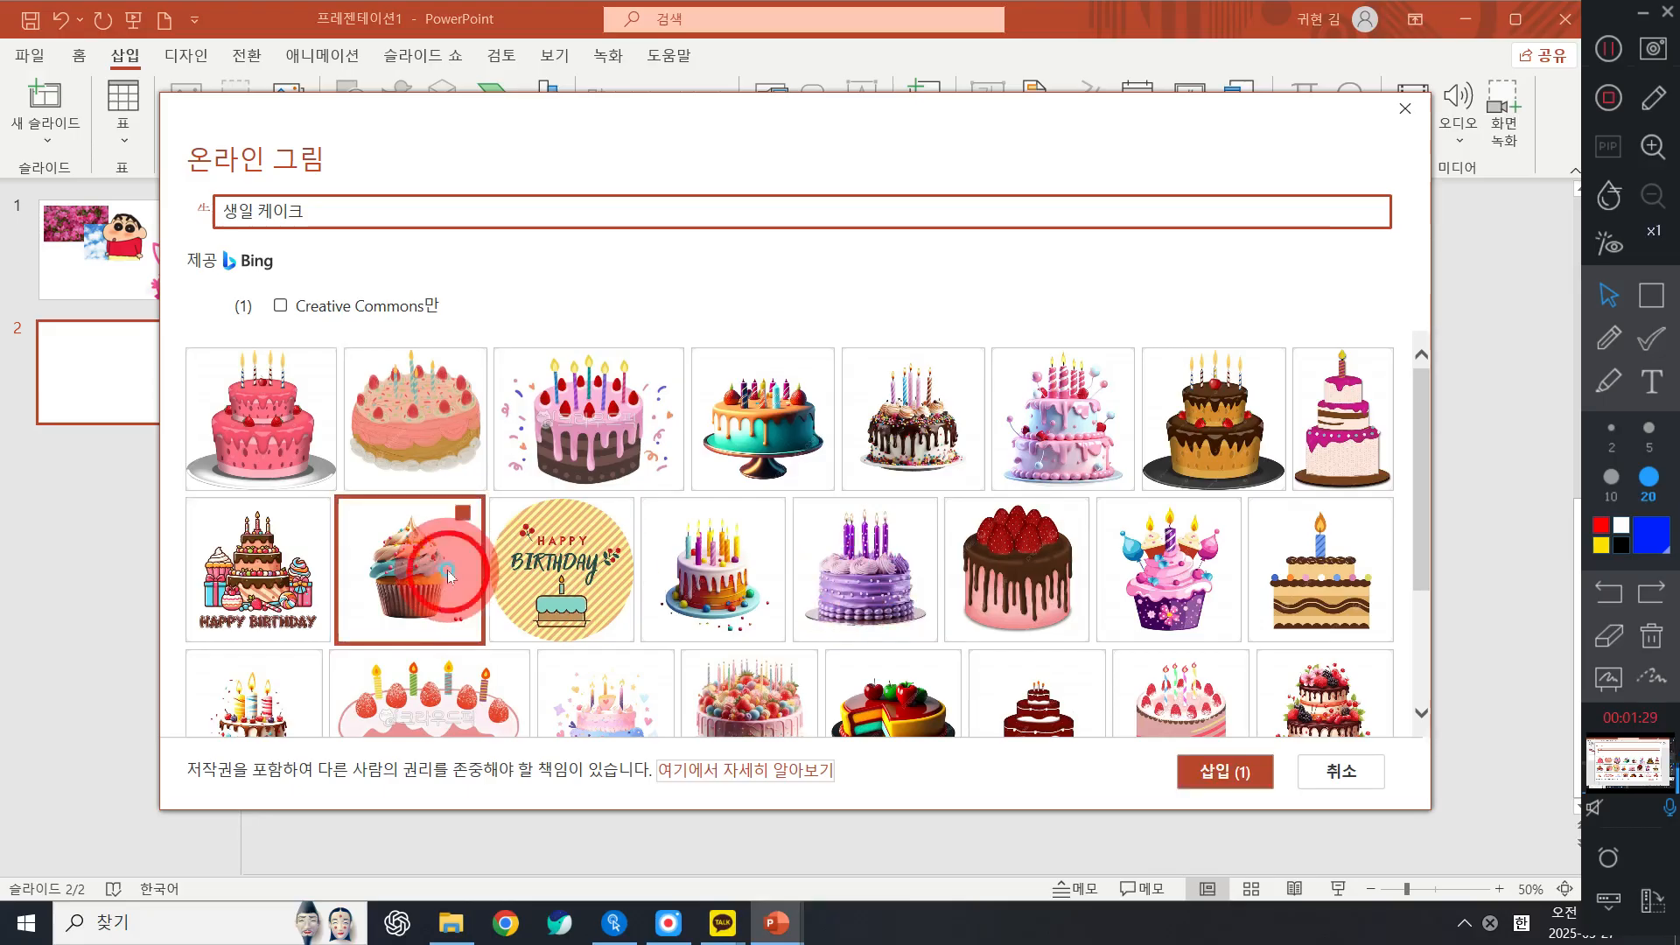
{"action": "left_click", "coordinate": [1225, 783]}
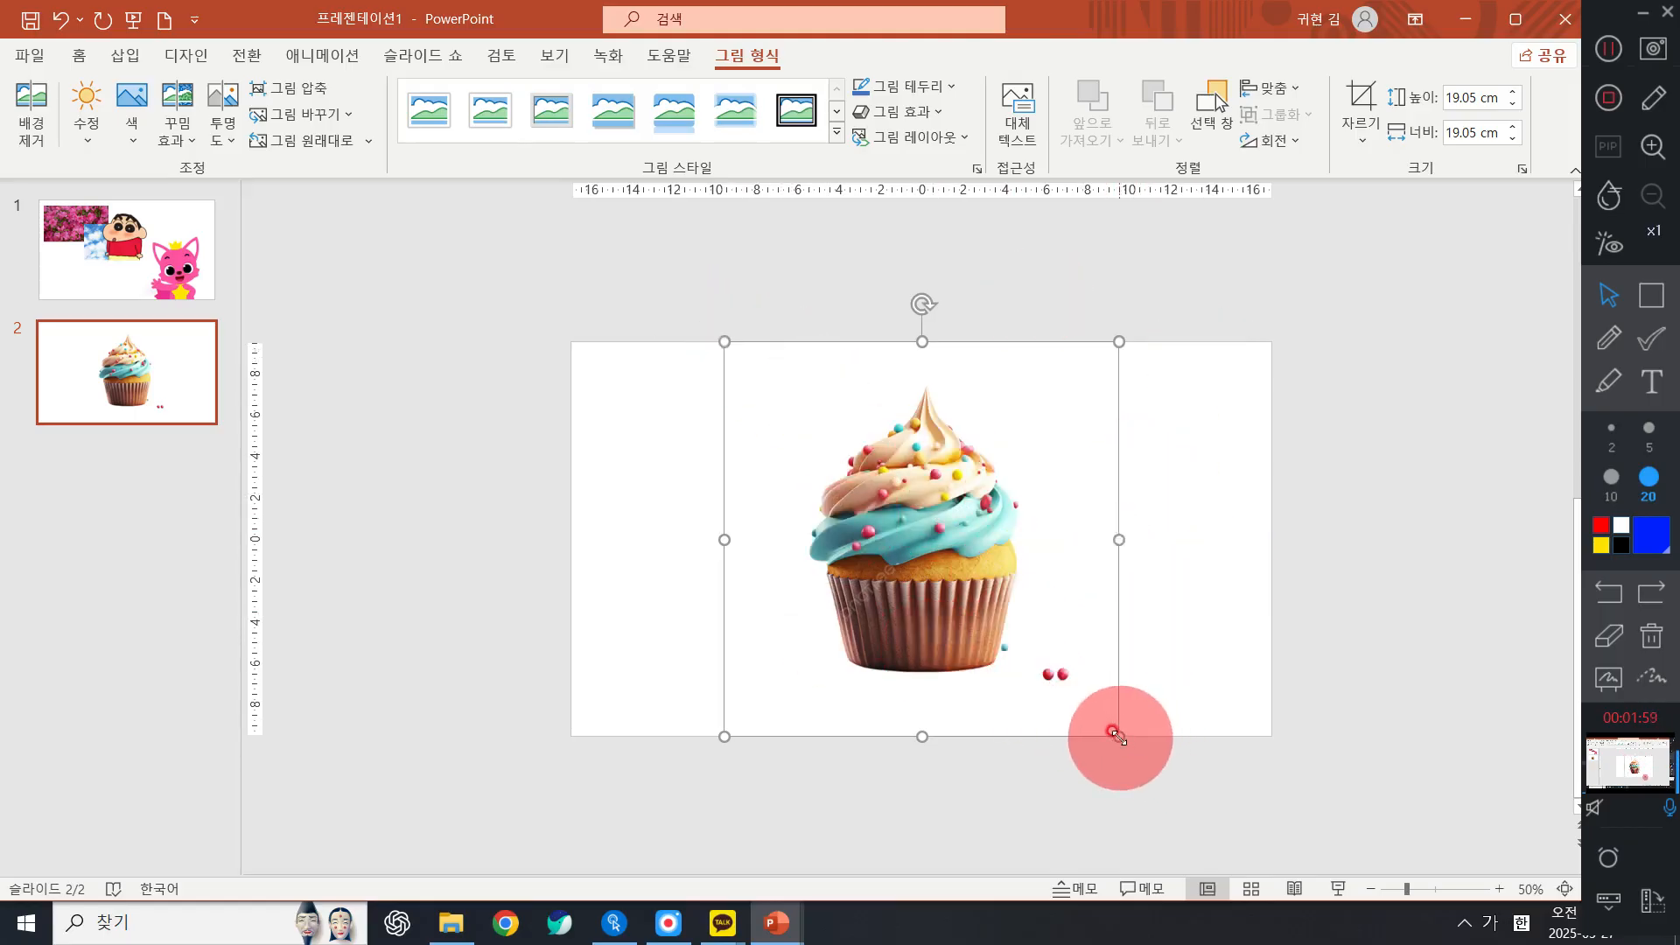
Shrink the cupcake picture to about 9.95 cm square and place it near the slide's upper-left corner
{"action": "left_click_drag", "start_coordinate": [1118, 735], "coordinate": [964, 515]}
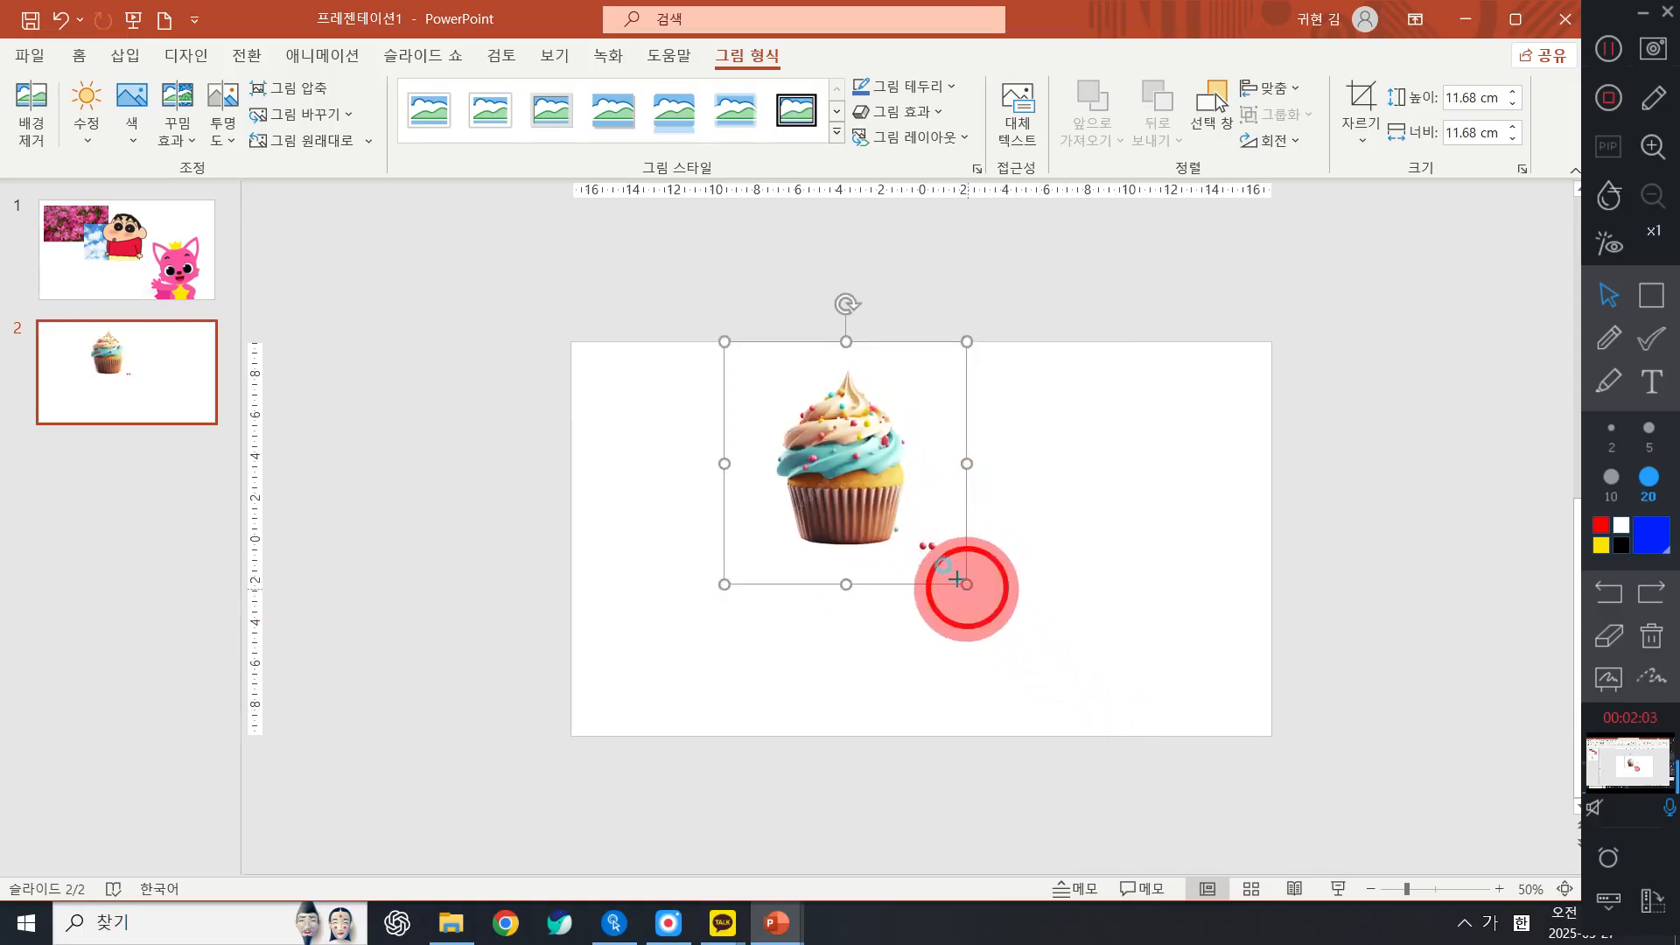
{"action": "scroll", "coordinate": [1019, 610], "scroll_direction": "up", "scroll_amount": 2}
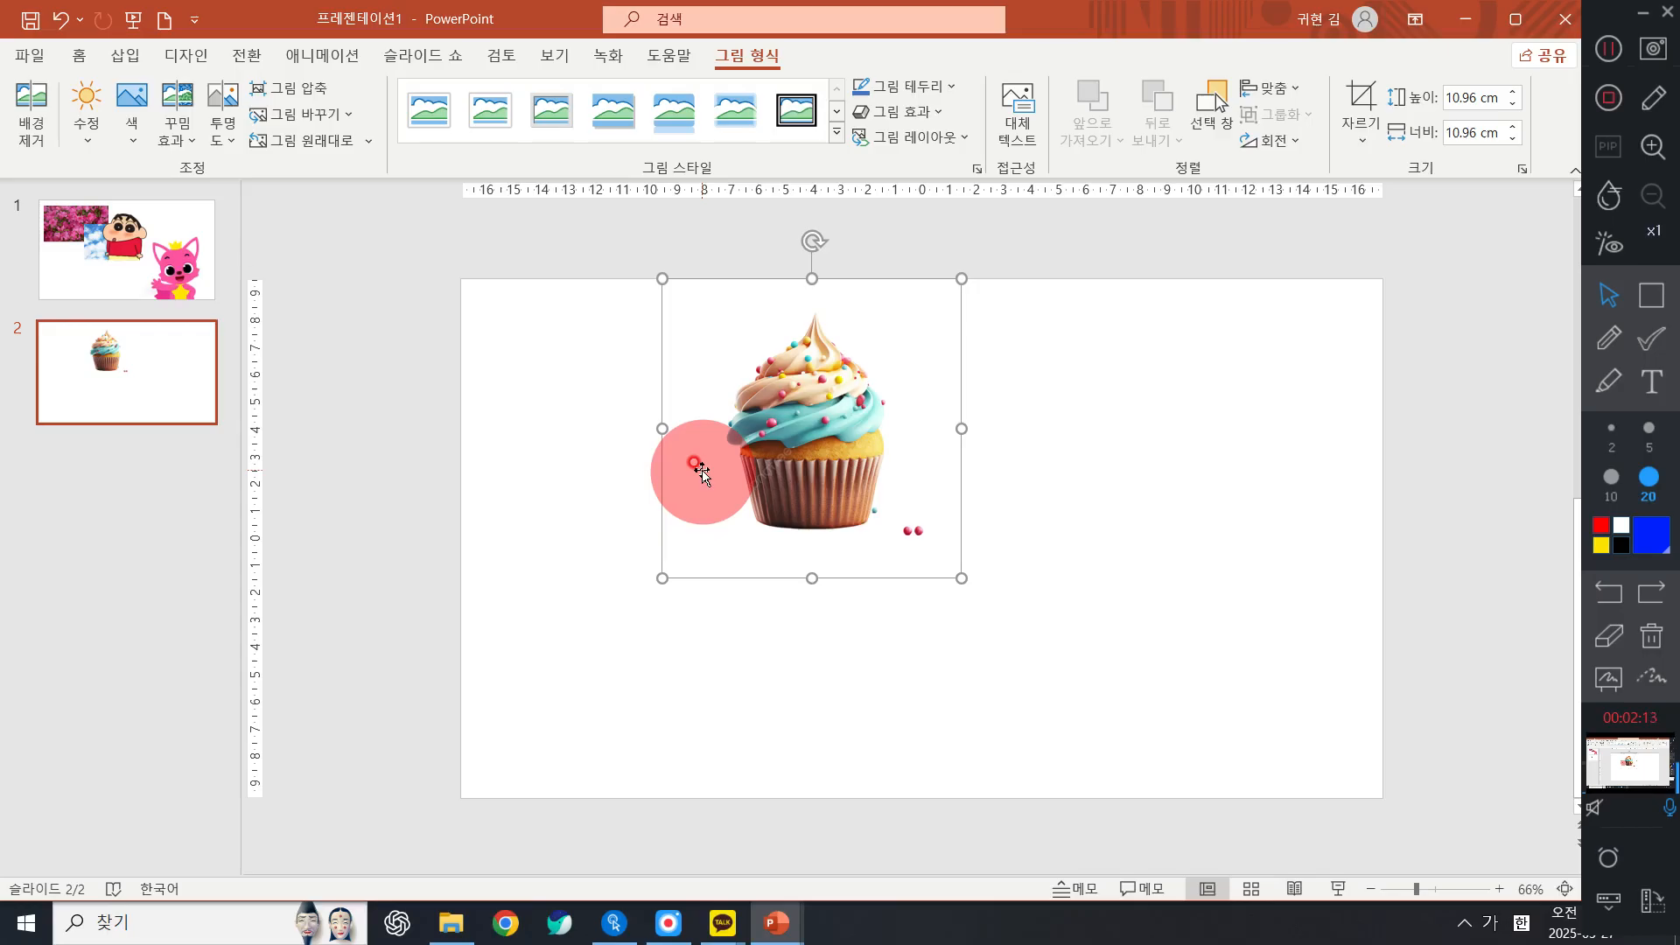
{"action": "left_click_drag", "start_coordinate": [962, 579], "coordinate": [935, 551]}
{"action": "left_click_drag", "start_coordinate": [844, 422], "coordinate": [735, 410]}
{"action": "mouse_move", "coordinate": [688, 426]}
{"action": "left_mouse_down"}
{"action": "mouse_move", "coordinate": [702, 448]}
{"action": "mouse_move", "coordinate": [675, 430]}
{"action": "left_mouse_up"}
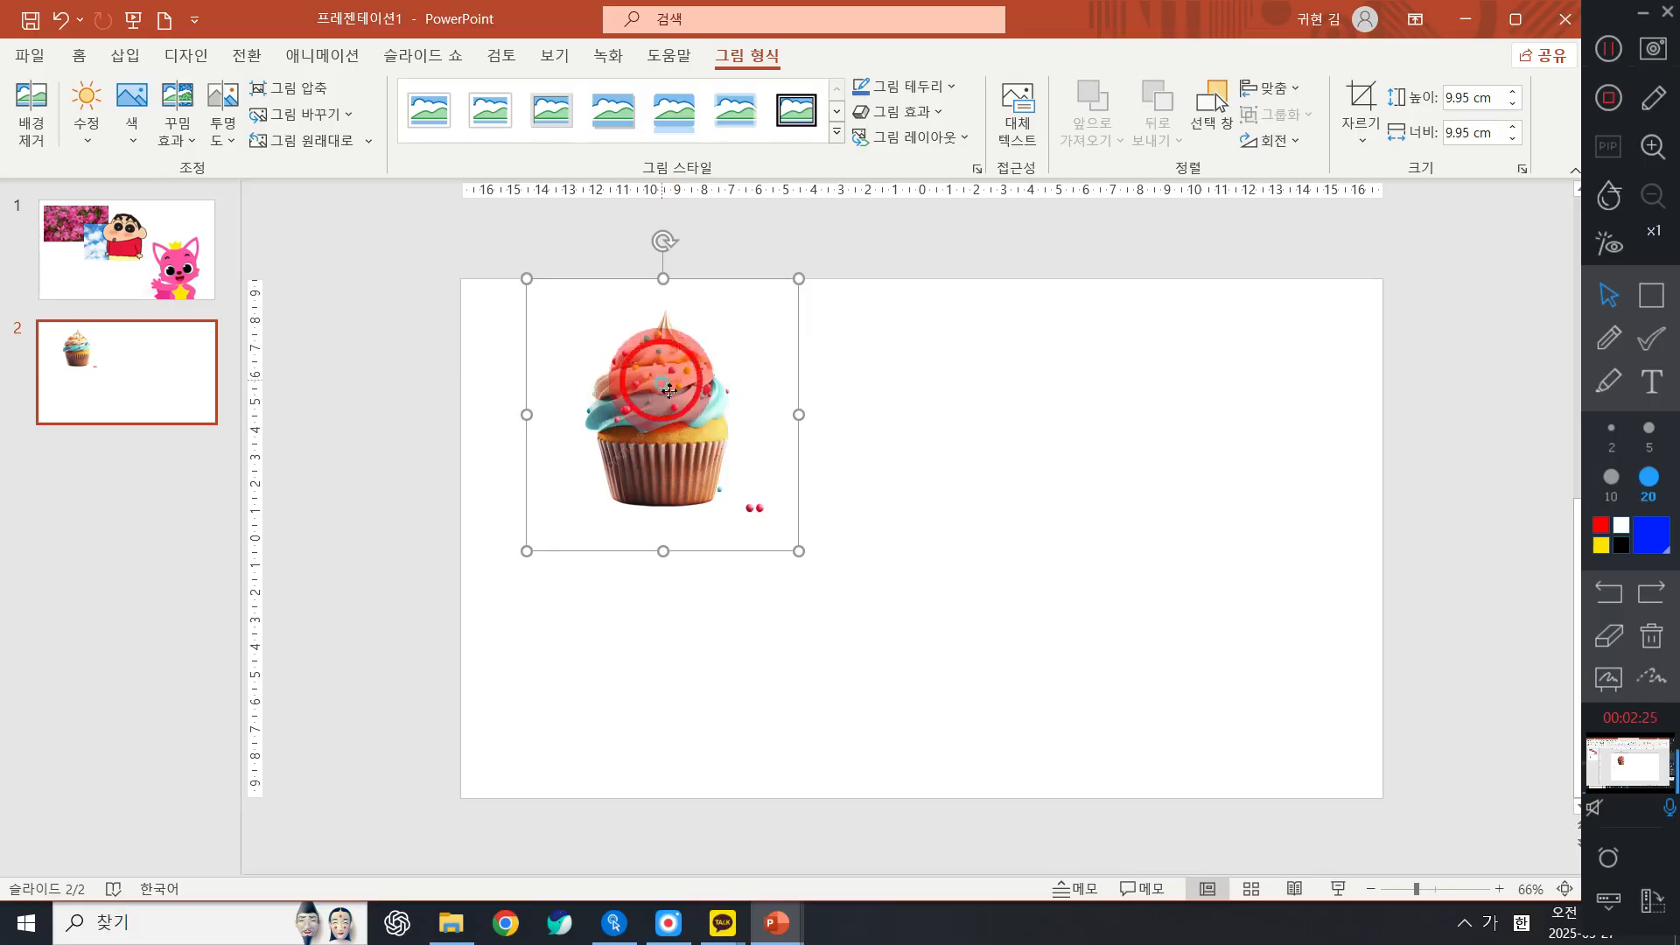
{"action": "mouse_move", "coordinate": [672, 389]}
{"action": "left_mouse_down"}
{"action": "mouse_move", "coordinate": [680, 399]}
{"action": "mouse_move", "coordinate": [662, 389]}
{"action": "left_mouse_up"}
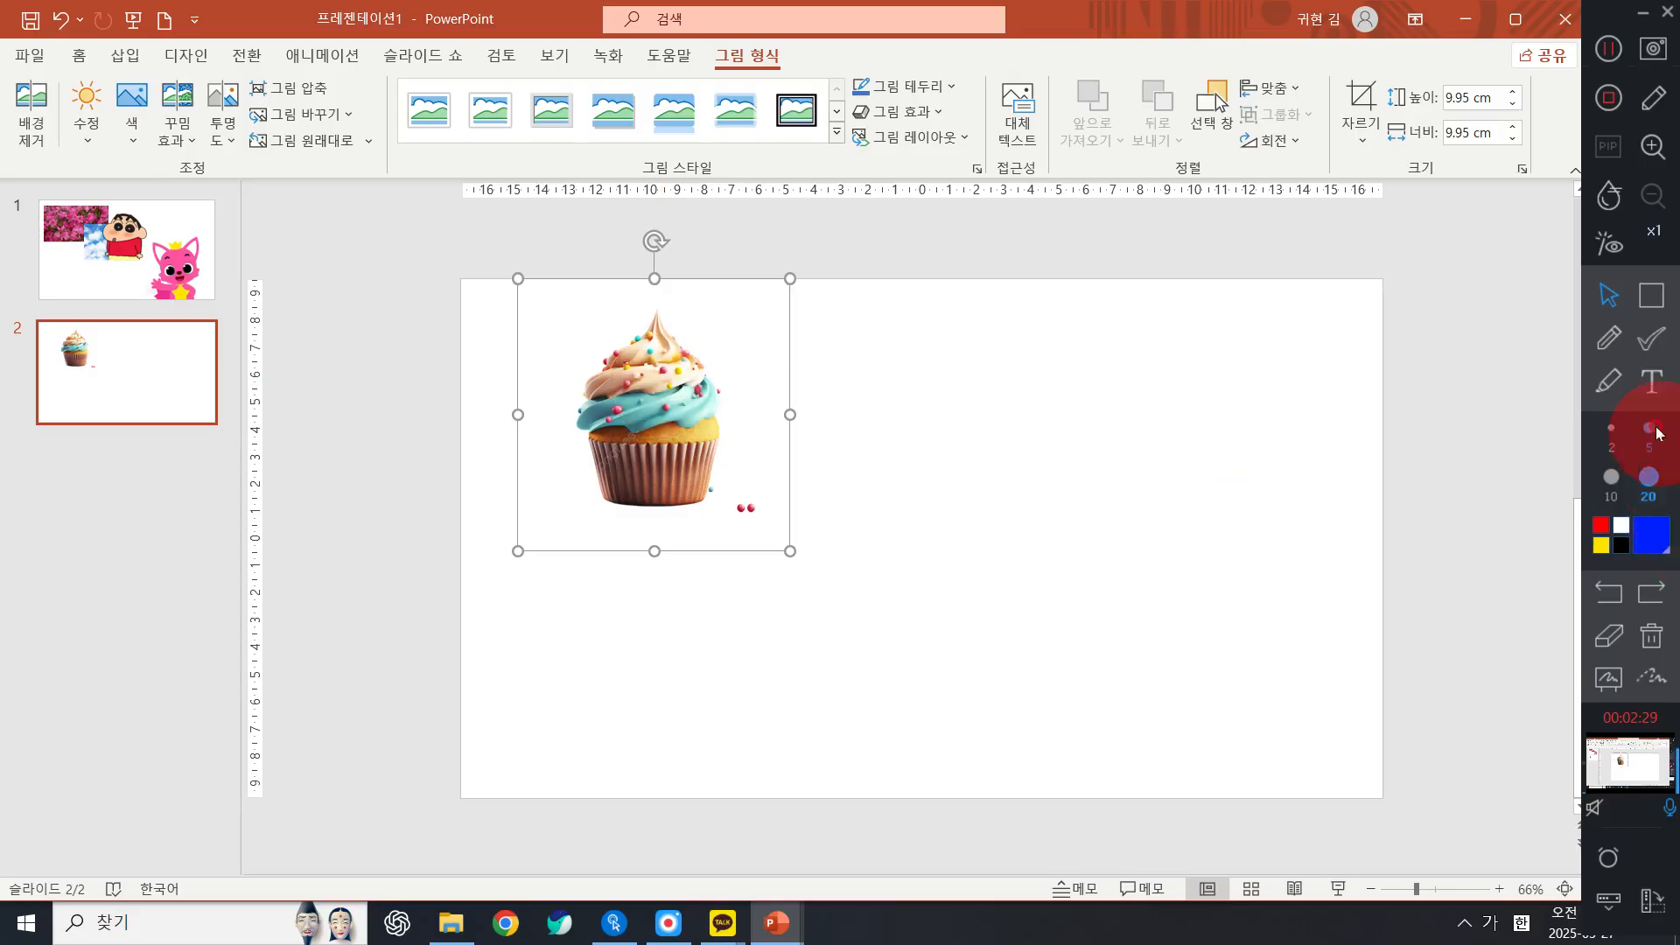
Write the blue on-screen annotation "Ctrl + 그림에 마우스 : 복사" below the cupcake
{"action": "left_click", "coordinate": [1651, 384]}
{"action": "left_click", "coordinate": [677, 636]}
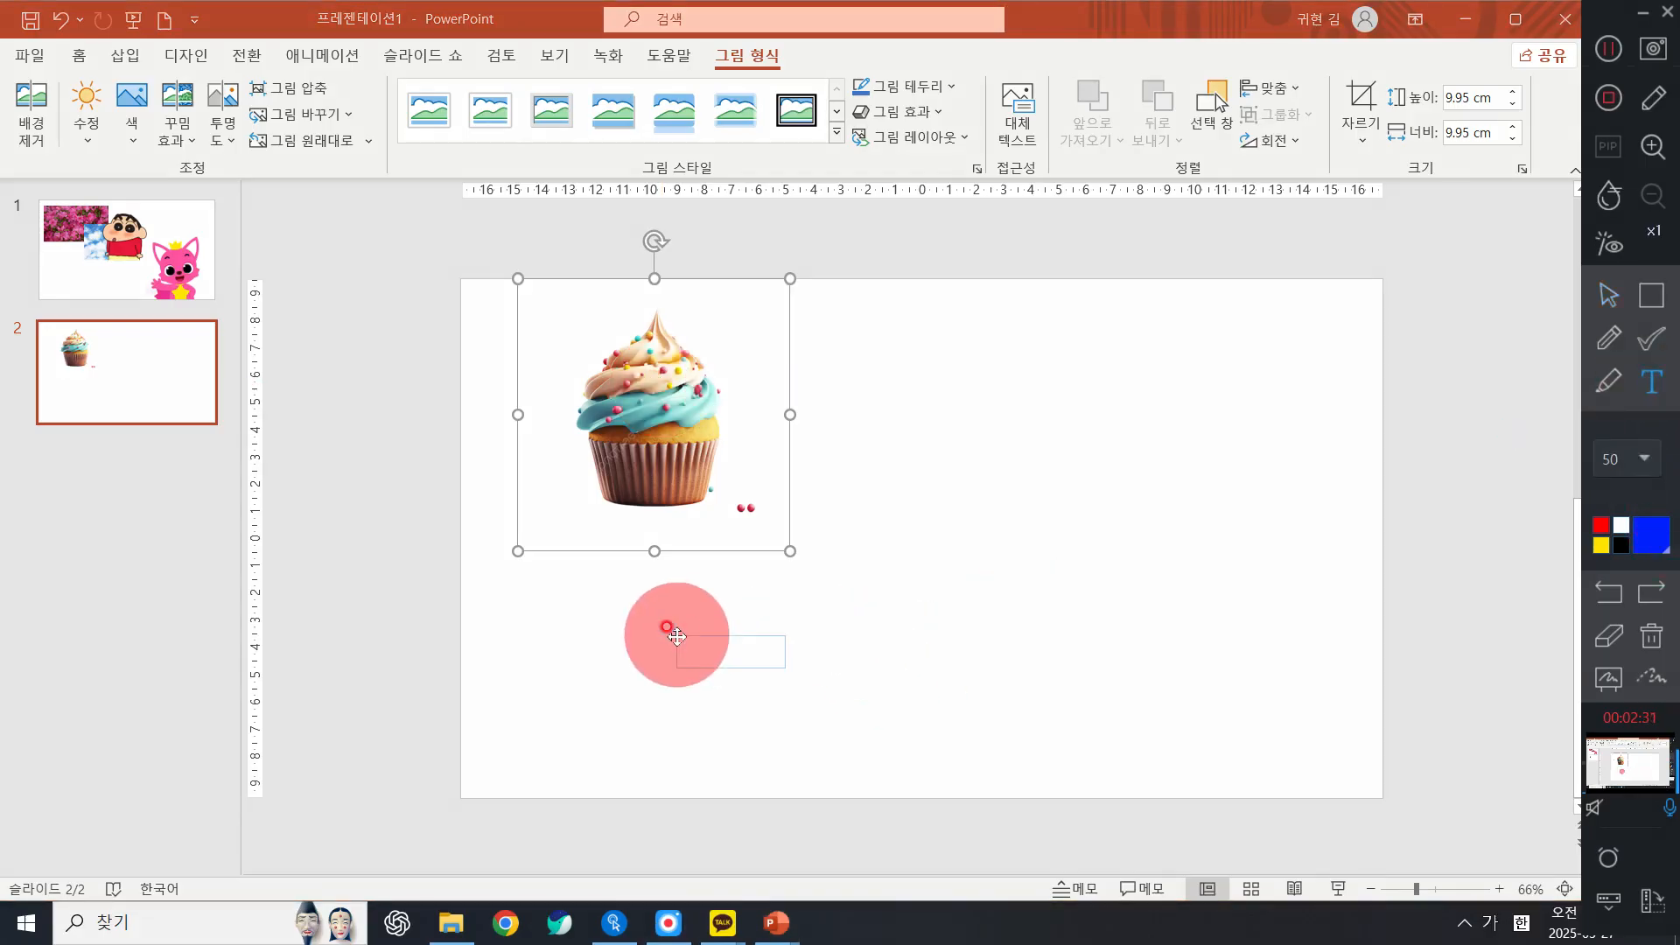
{"action": "type", "text": "ㅊ"}
{"action": "key", "text": "BackSpace"}
{"action": "key", "text": "Hangul"}
{"action": "type", "text": "Ct"}
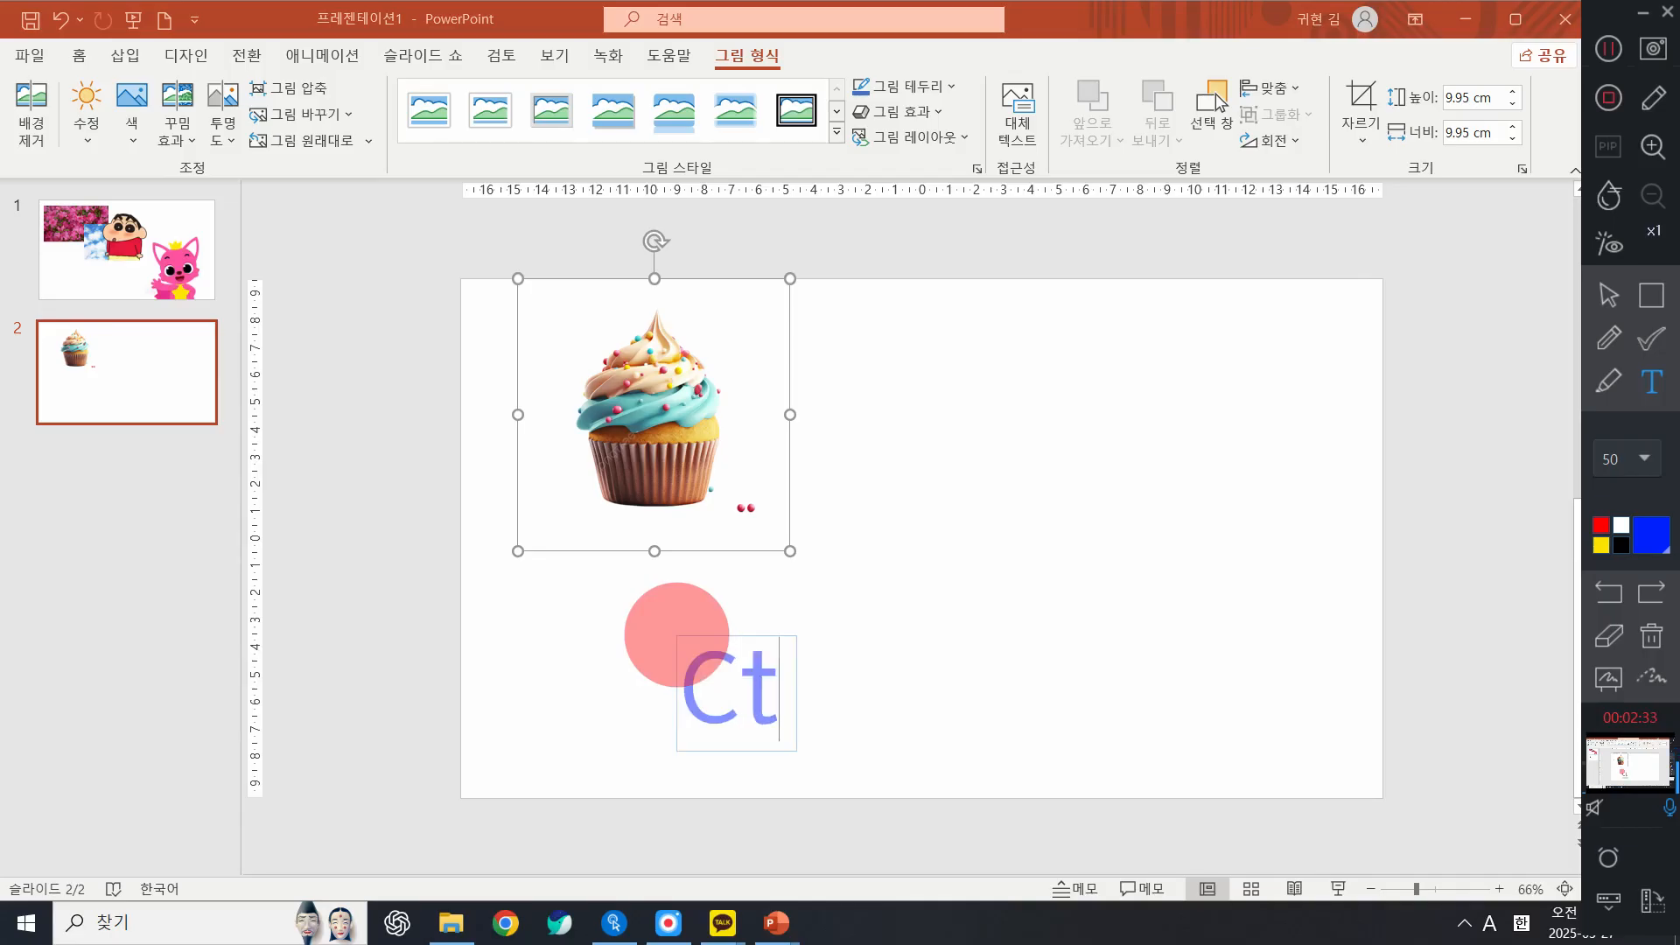
{"action": "type", "text": "rl + a"}
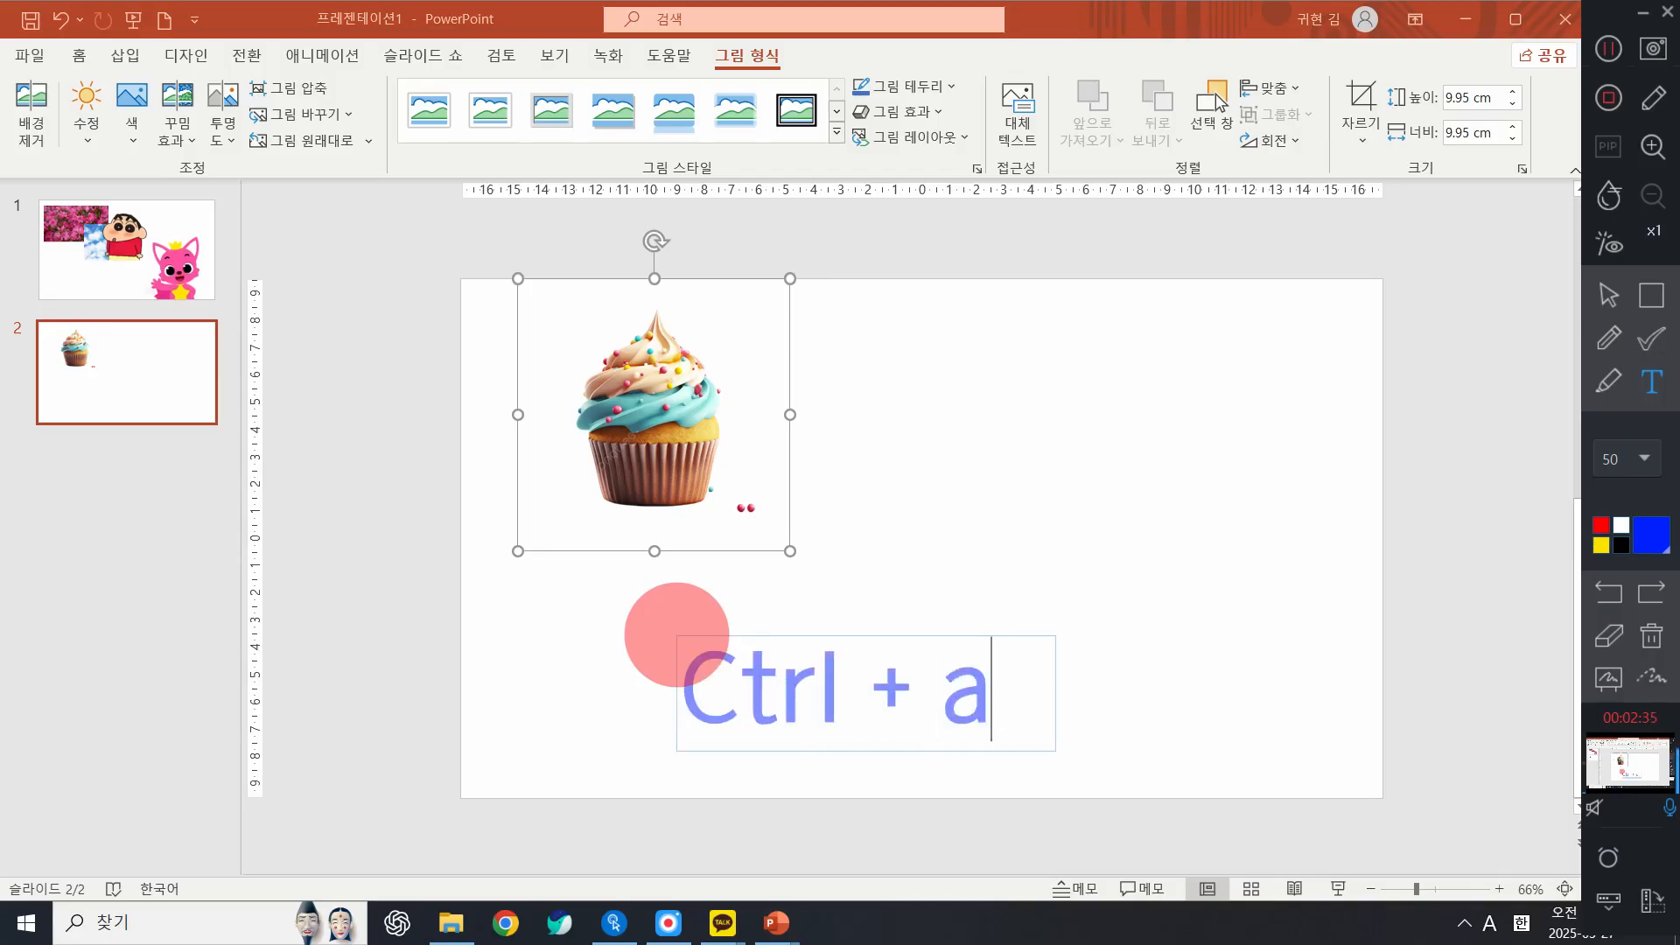
{"action": "key", "text": "BackSpace"}
{"action": "key", "text": "Hangul"}
{"action": "type", "text": "그림에 마우스"}
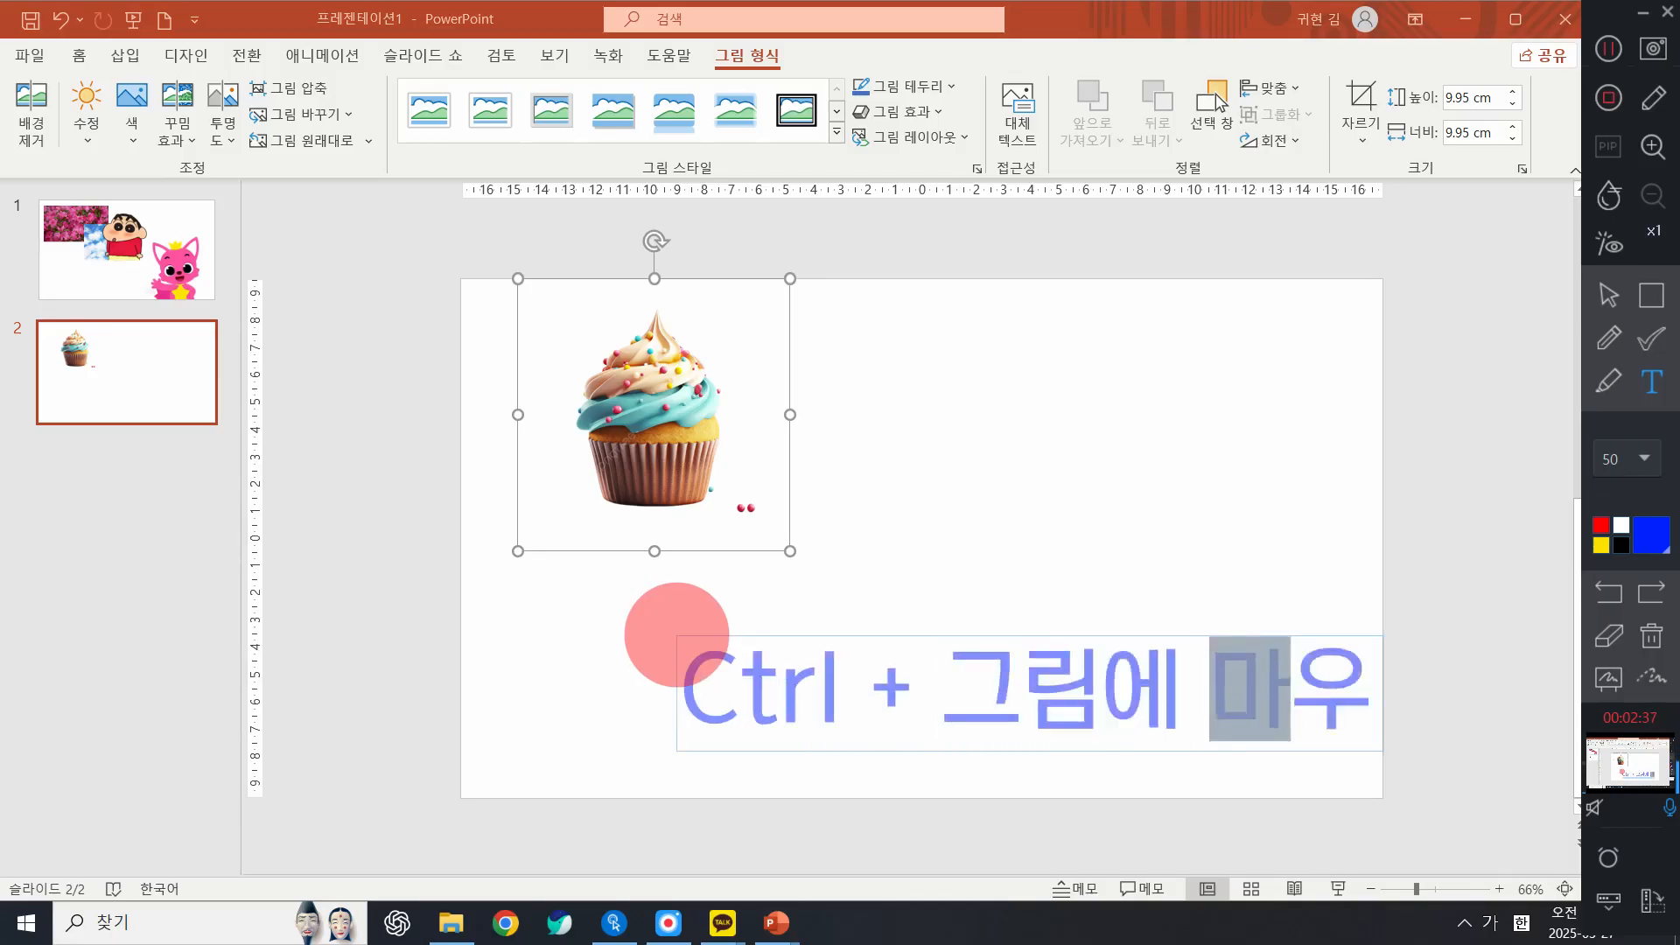
{"action": "key", "text": "Return"}
{"action": "key", "text": "BackSpace"}
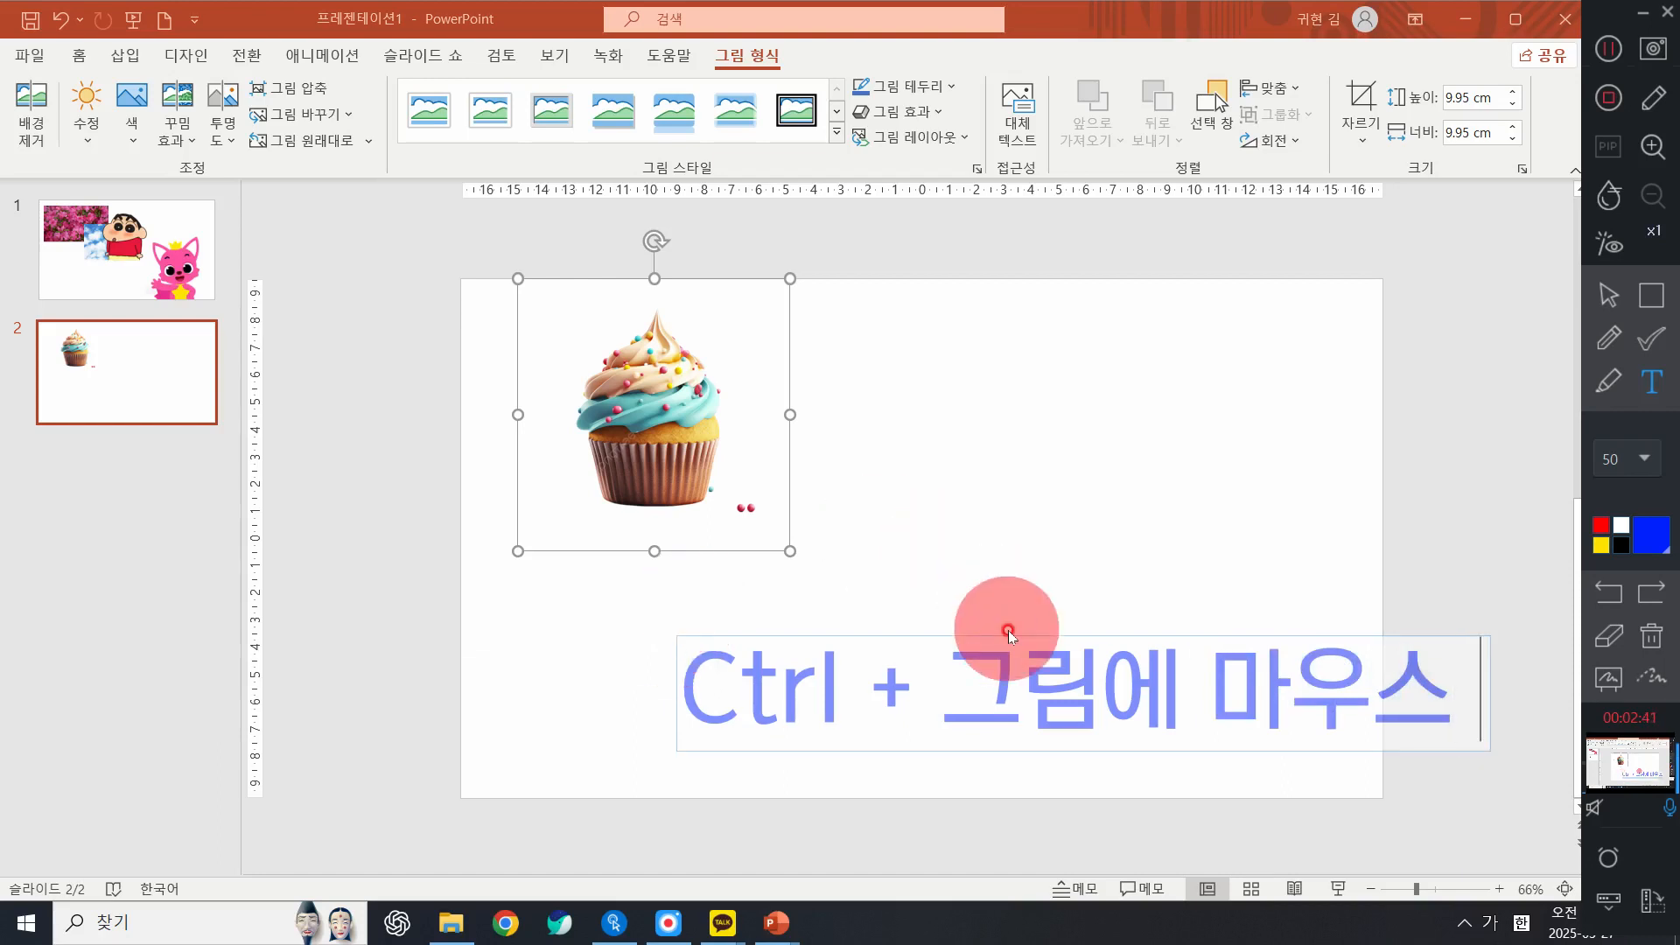
{"action": "type", "text": ": 보"}
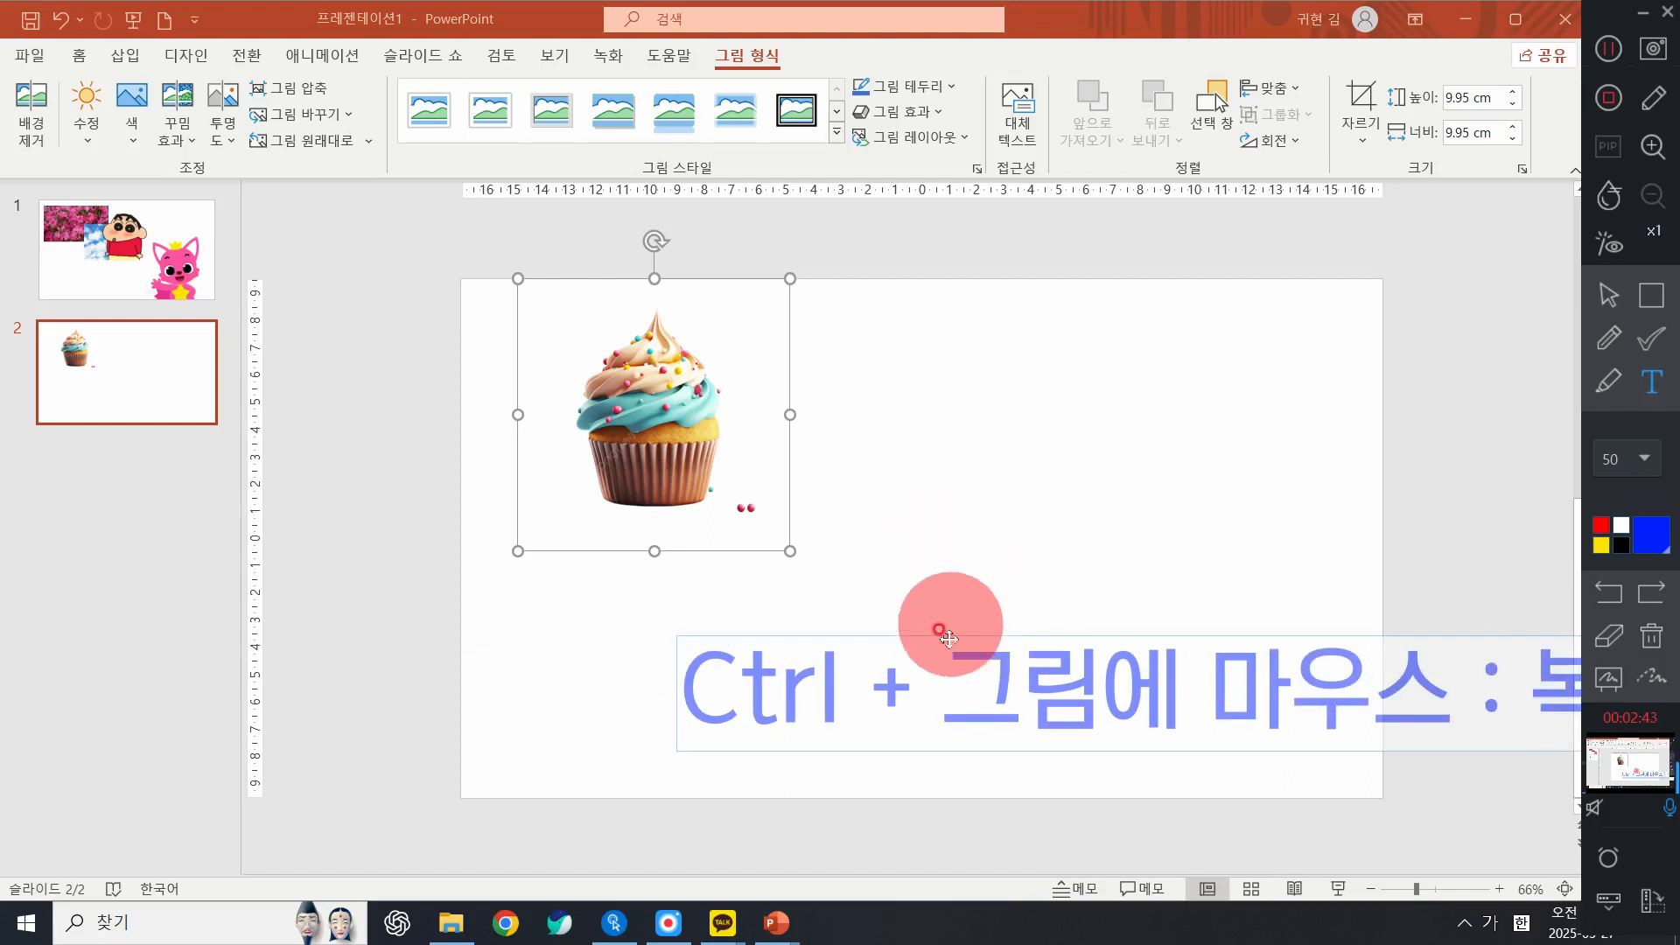
Move the text annotation down across the slide's bottom edge and return to the normal pointer
{"action": "mouse_move", "coordinate": [952, 697]}
{"action": "left_mouse_down"}
{"action": "mouse_move", "coordinate": [600, 809]}
{"action": "mouse_move", "coordinate": [641, 814]}
{"action": "left_mouse_up"}
{"action": "left_click", "coordinate": [951, 696]}
{"action": "left_click", "coordinate": [1608, 295]}
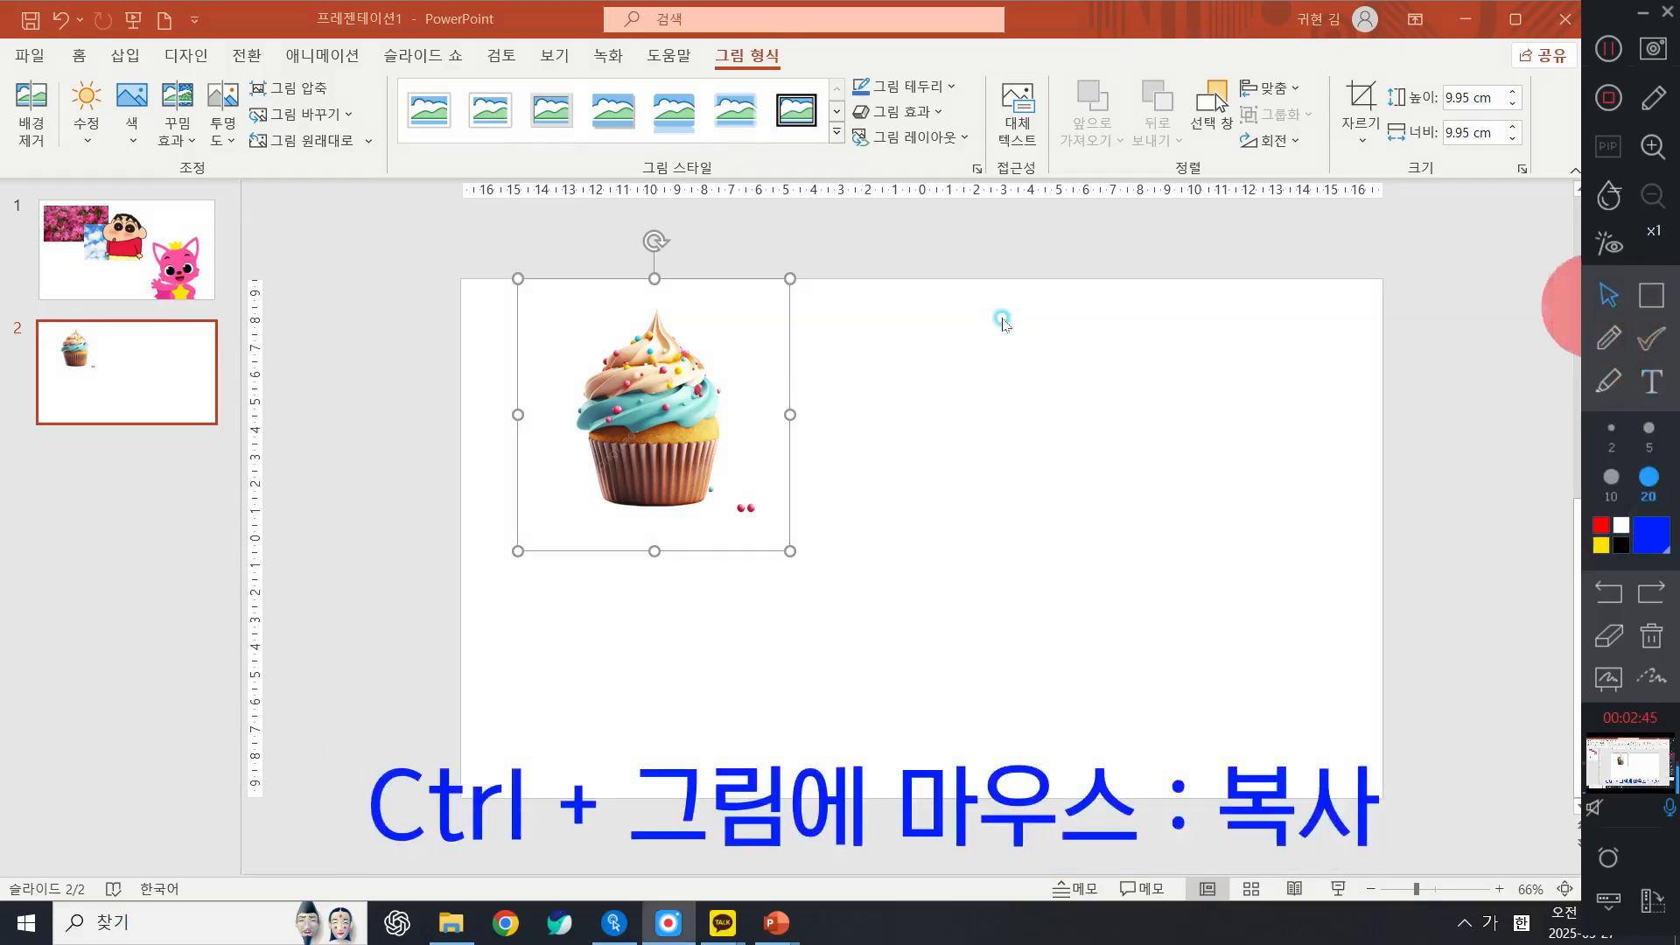
Duplicate the cupcake picture to the right of the original and line the copy up level with it
{"action": "left_click", "coordinate": [649, 389]}
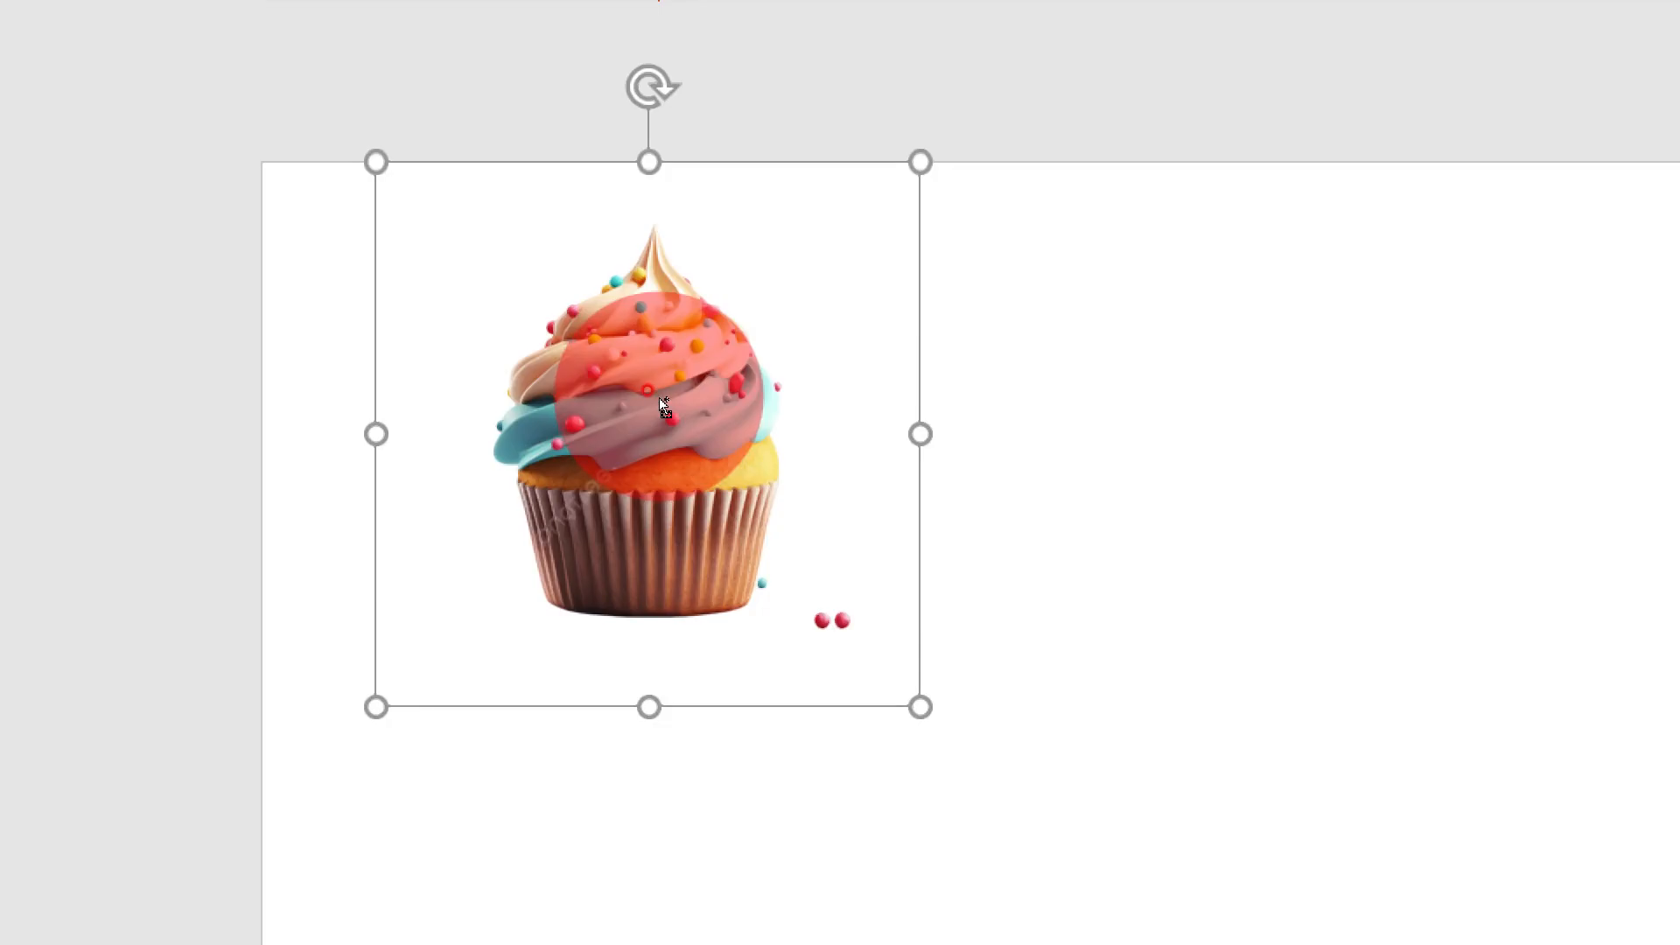
{"action": "left_click", "coordinate": [668, 387]}
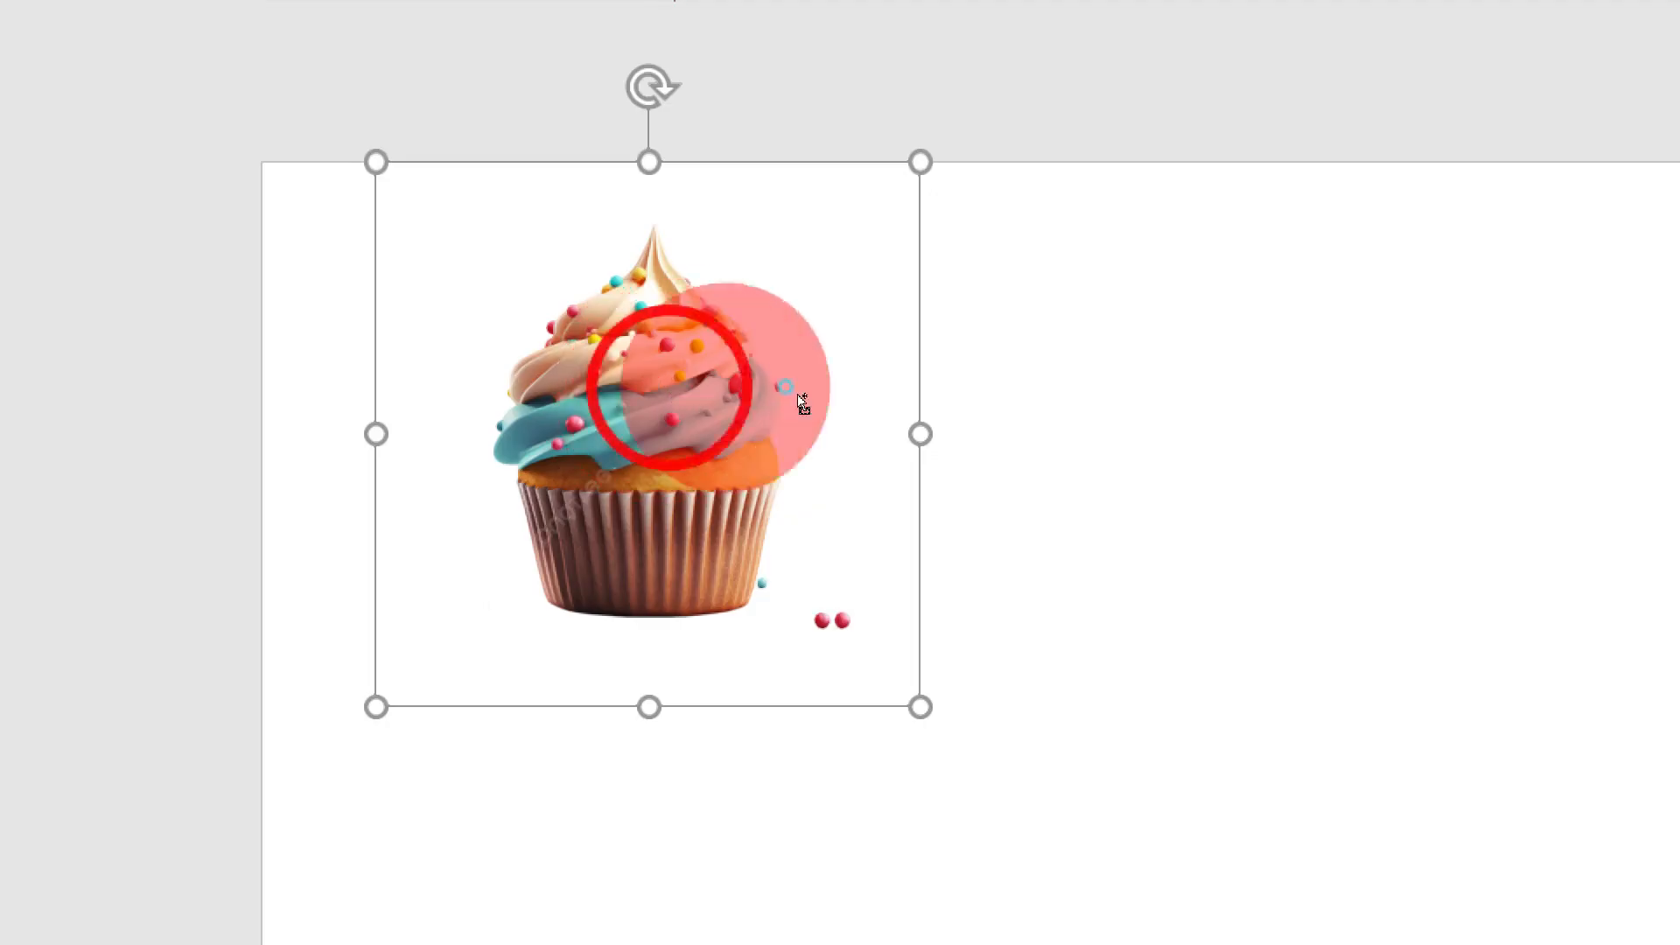
{"action": "left_click", "coordinate": [679, 435]}
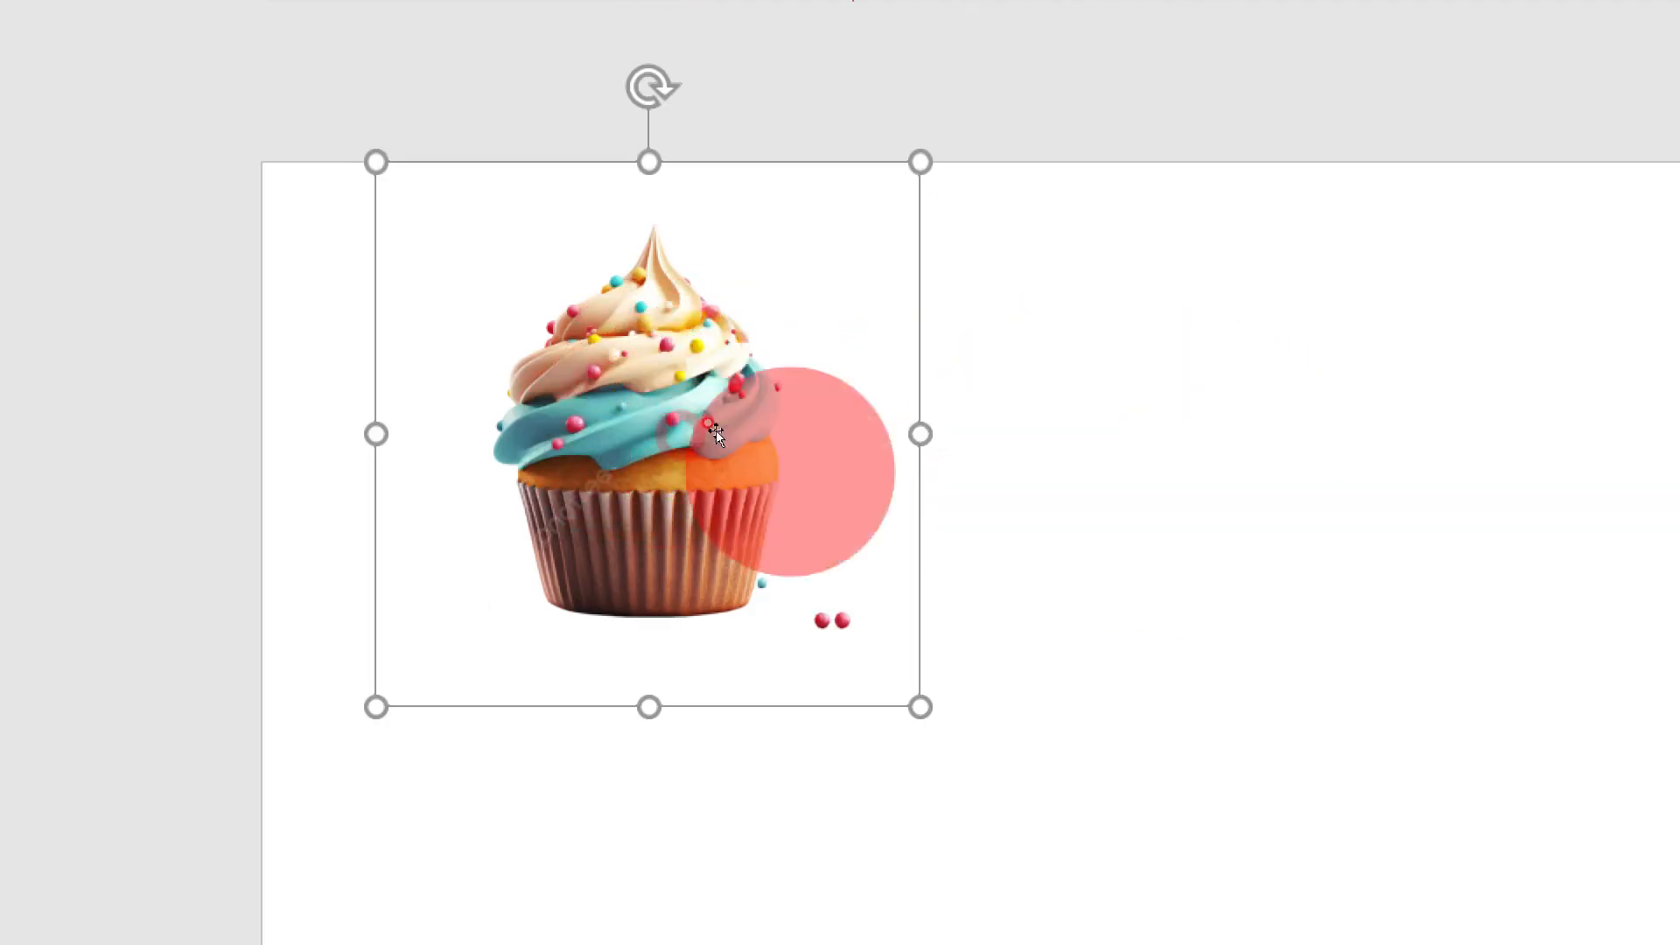
{"action": "left_click", "coordinate": [846, 435]}
{"action": "left_click_drag", "start_coordinate": [660, 441], "coordinate": [1311, 506]}
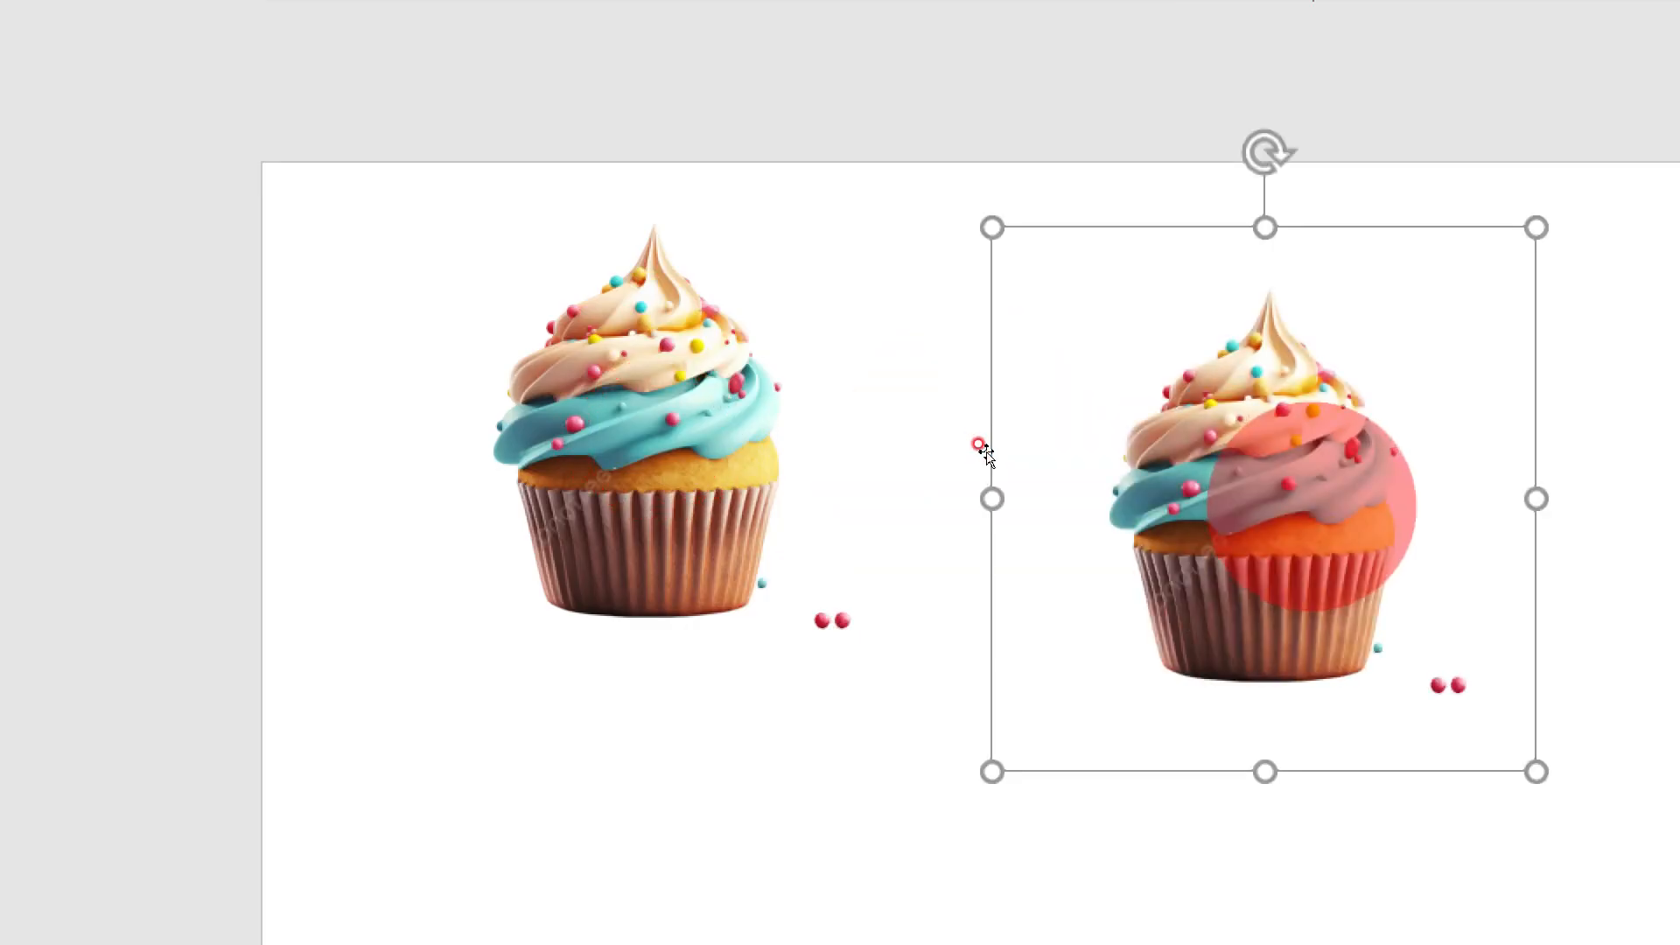
{"action": "left_click_drag", "start_coordinate": [1302, 496], "coordinate": [1283, 447]}
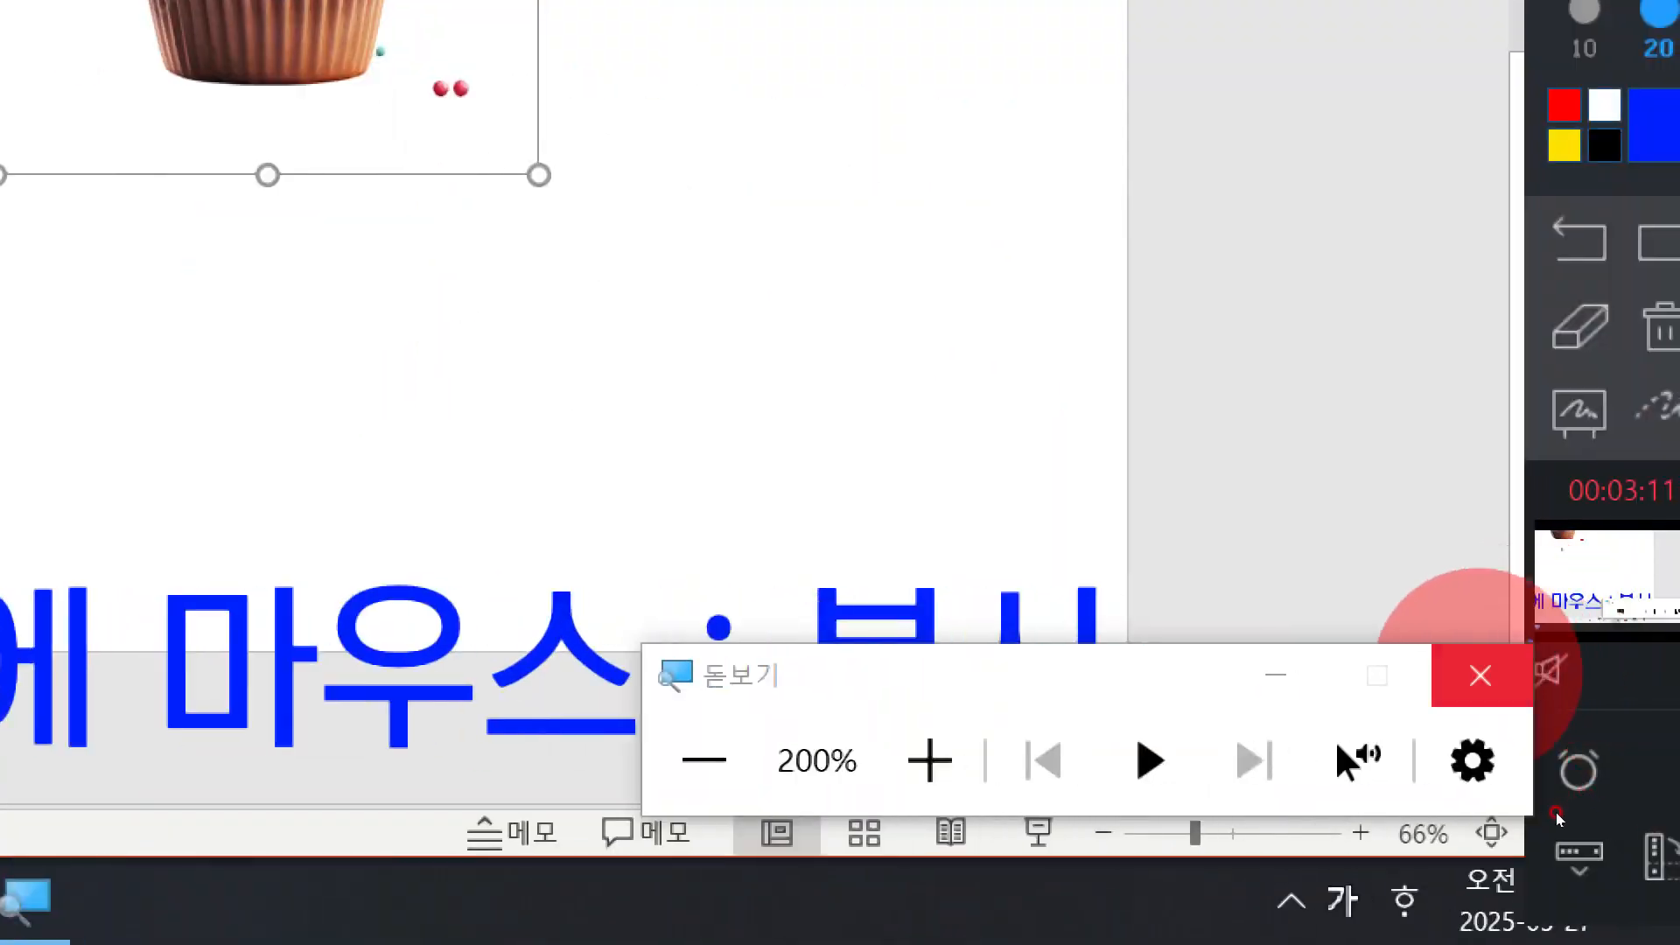
Close the Magnifier (돋보기) and shift the cupcake copy horizontally closer to the original
{"action": "left_click", "coordinate": [1492, 675]}
{"action": "left_click", "coordinate": [977, 400]}
{"action": "left_click_drag", "start_coordinate": [977, 399], "coordinate": [949, 399]}
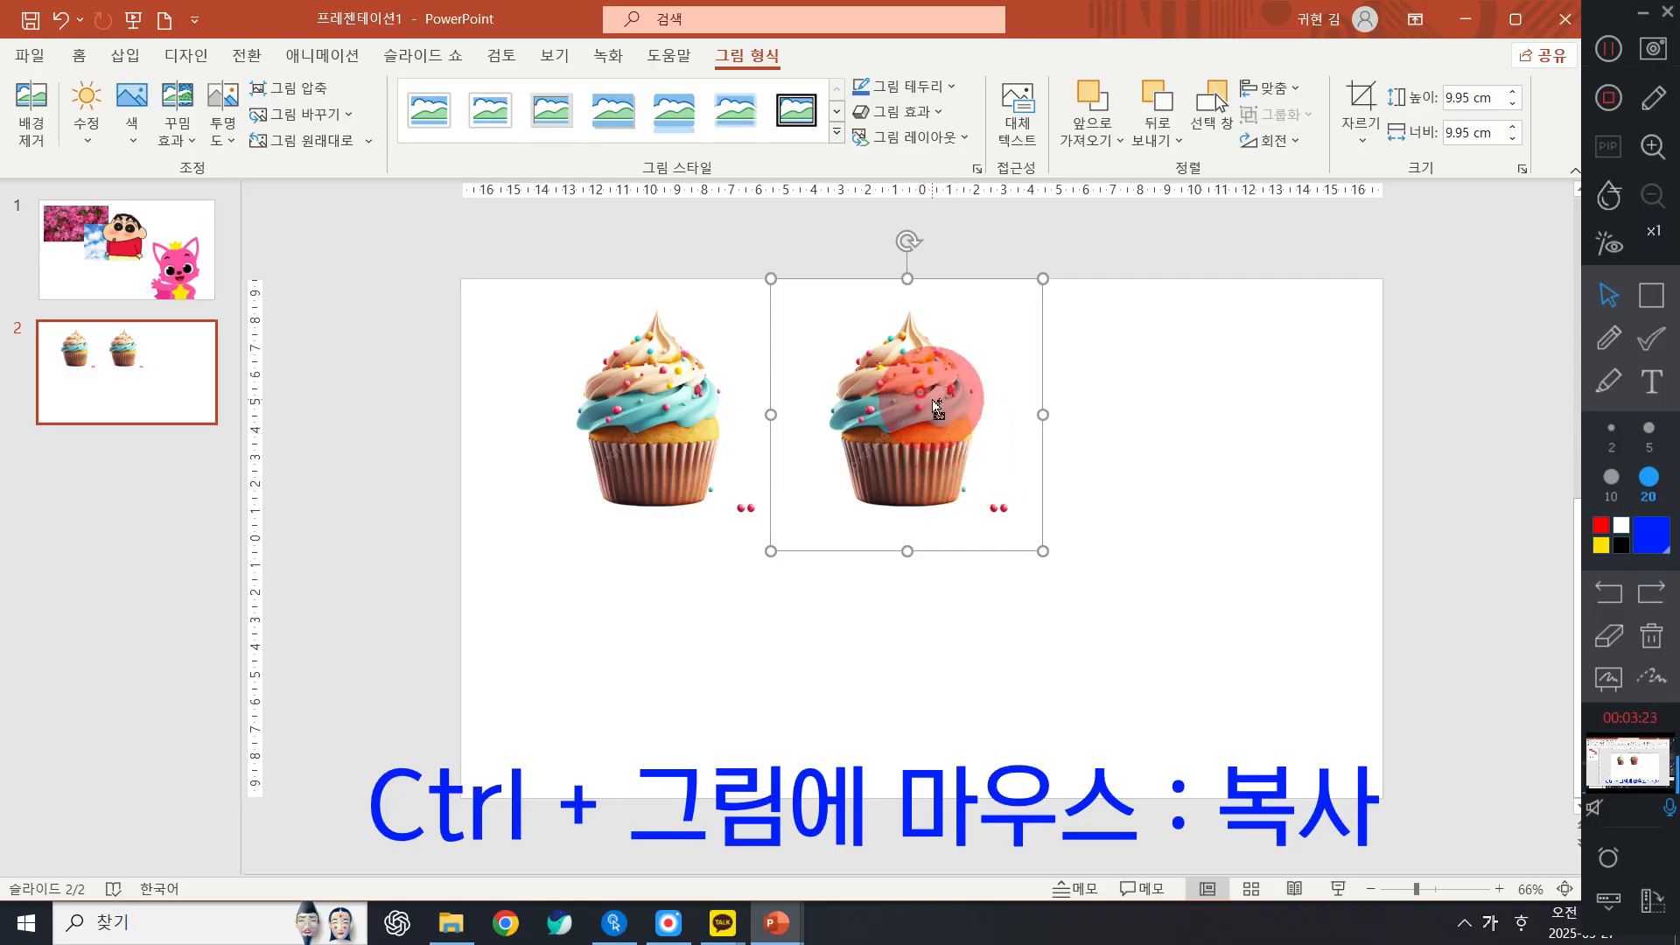
Duplicate the second cupcake to its right and move the two outer cupcakes inward until they overlap the middle one
{"action": "left_click_drag", "start_coordinate": [930, 405], "coordinate": [1190, 394]}
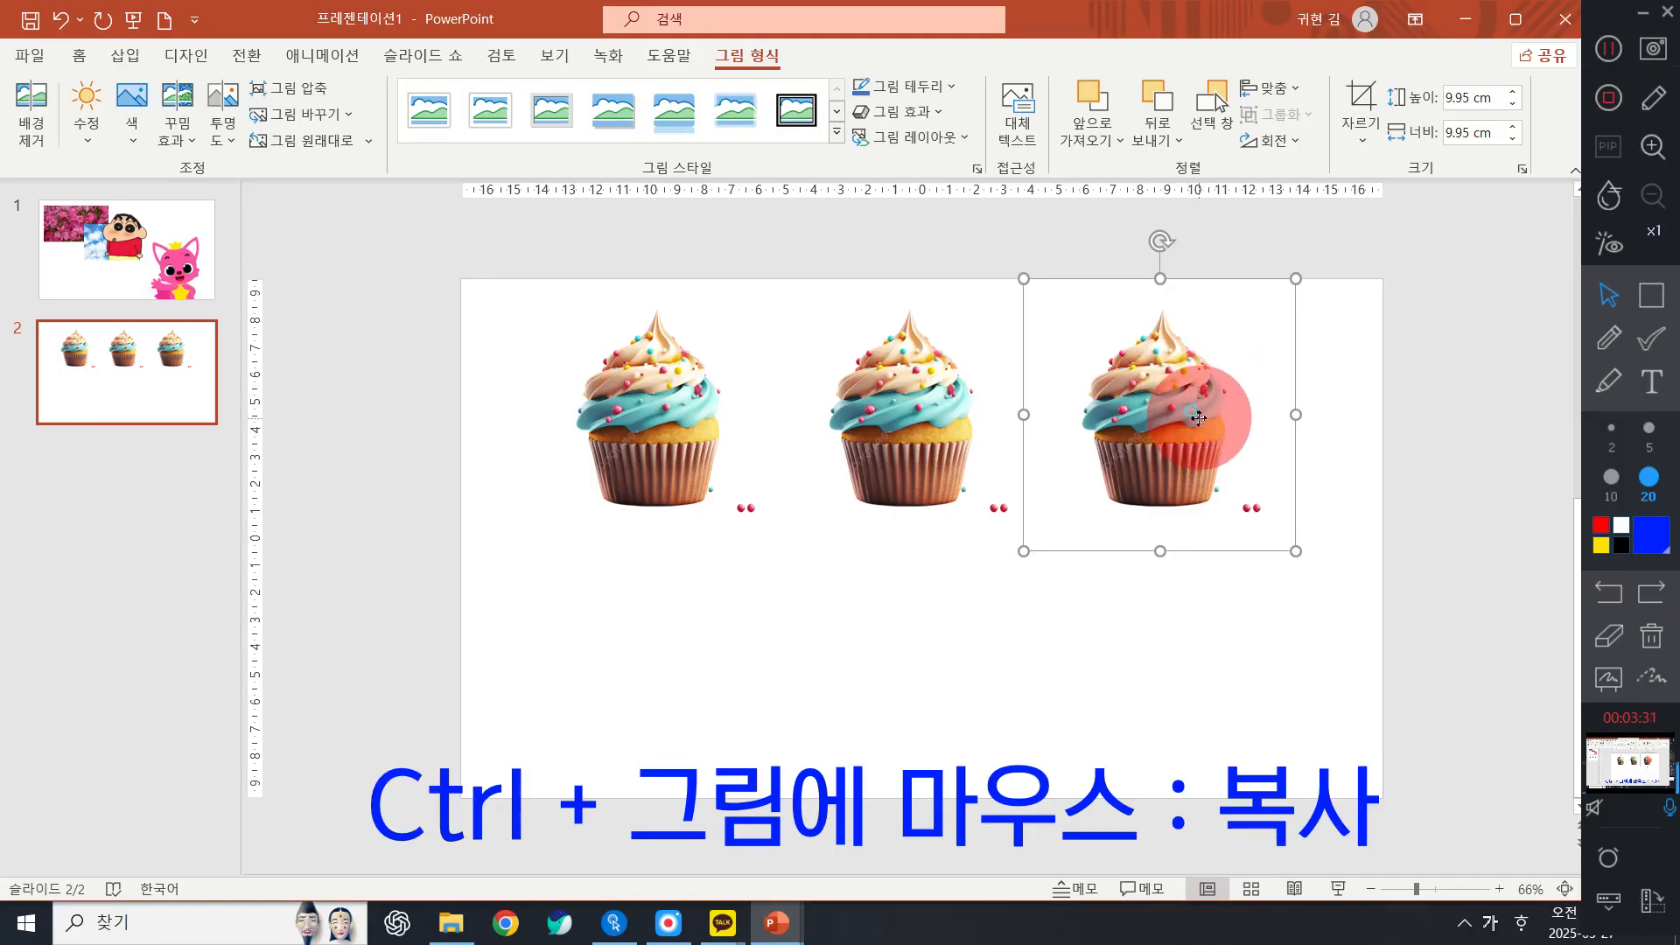
{"action": "left_click_drag", "start_coordinate": [1195, 415], "coordinate": [1000, 443]}
{"action": "left_click_drag", "start_coordinate": [612, 438], "coordinate": [781, 450]}
{"action": "left_click", "coordinate": [1330, 496]}
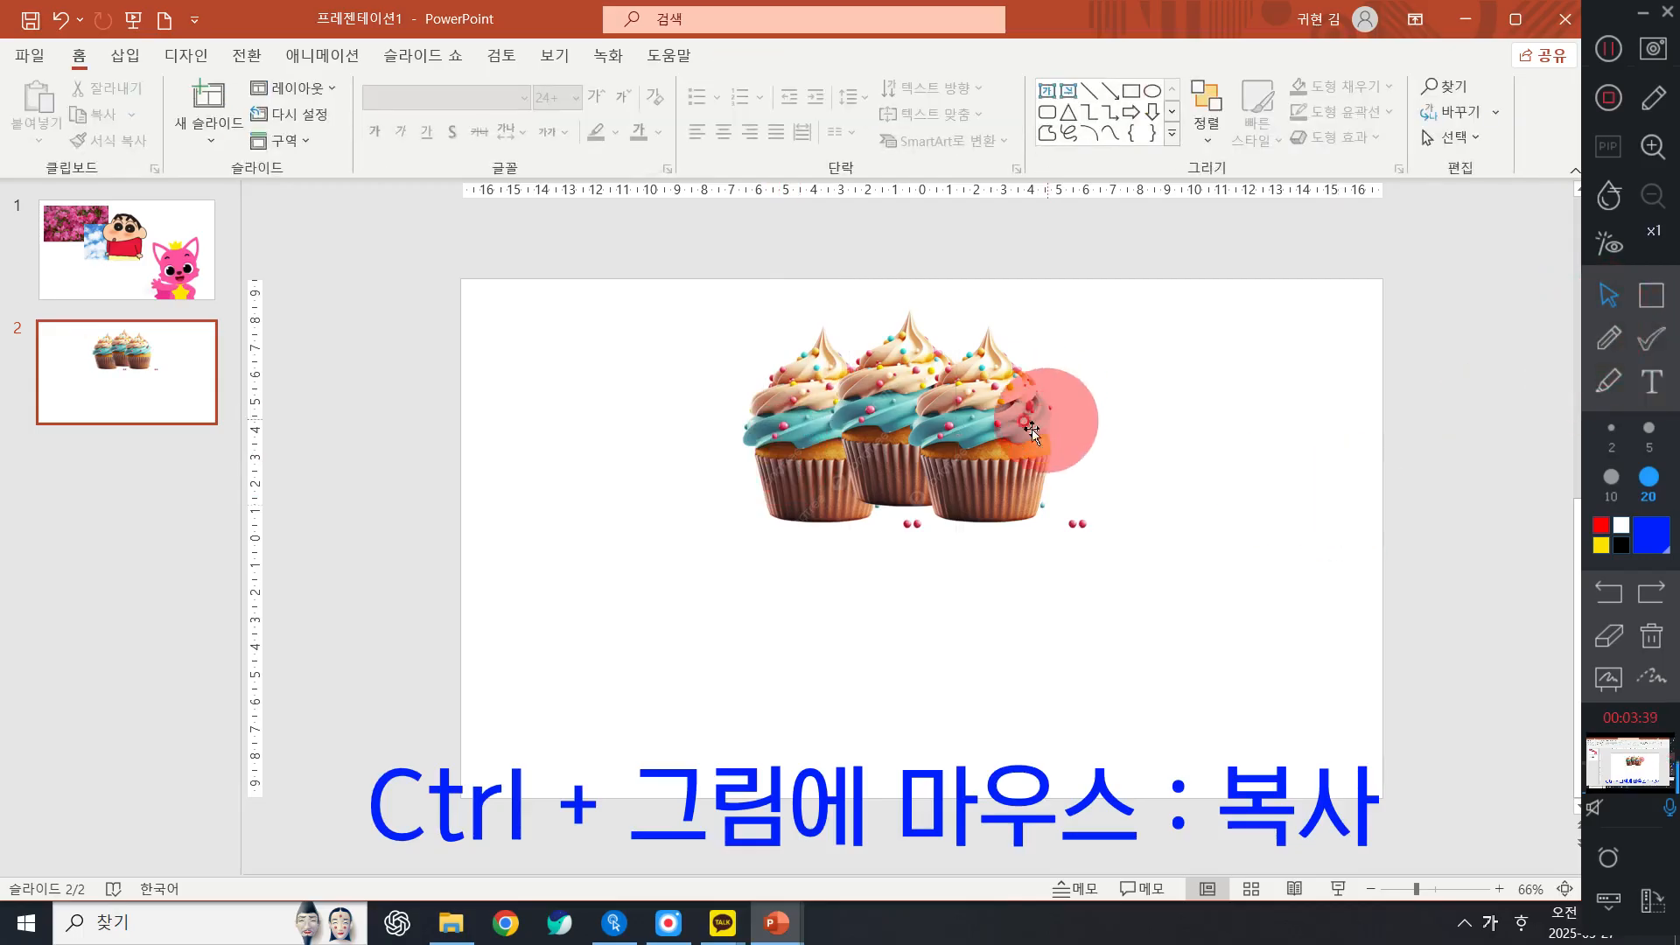
Rearrange the overlapping cupcakes, close the Magnifier (돋보기), and spread all three apart across the slide's upper half
{"action": "left_click_drag", "start_coordinate": [1023, 429], "coordinate": [1222, 428]}
{"action": "left_click_drag", "start_coordinate": [871, 434], "coordinate": [929, 436]}
{"action": "left_click_drag", "start_coordinate": [1166, 447], "coordinate": [1011, 427]}
{"action": "left_click_drag", "start_coordinate": [795, 448], "coordinate": [615, 414]}
{"action": "left_click", "coordinate": [1094, 400]}
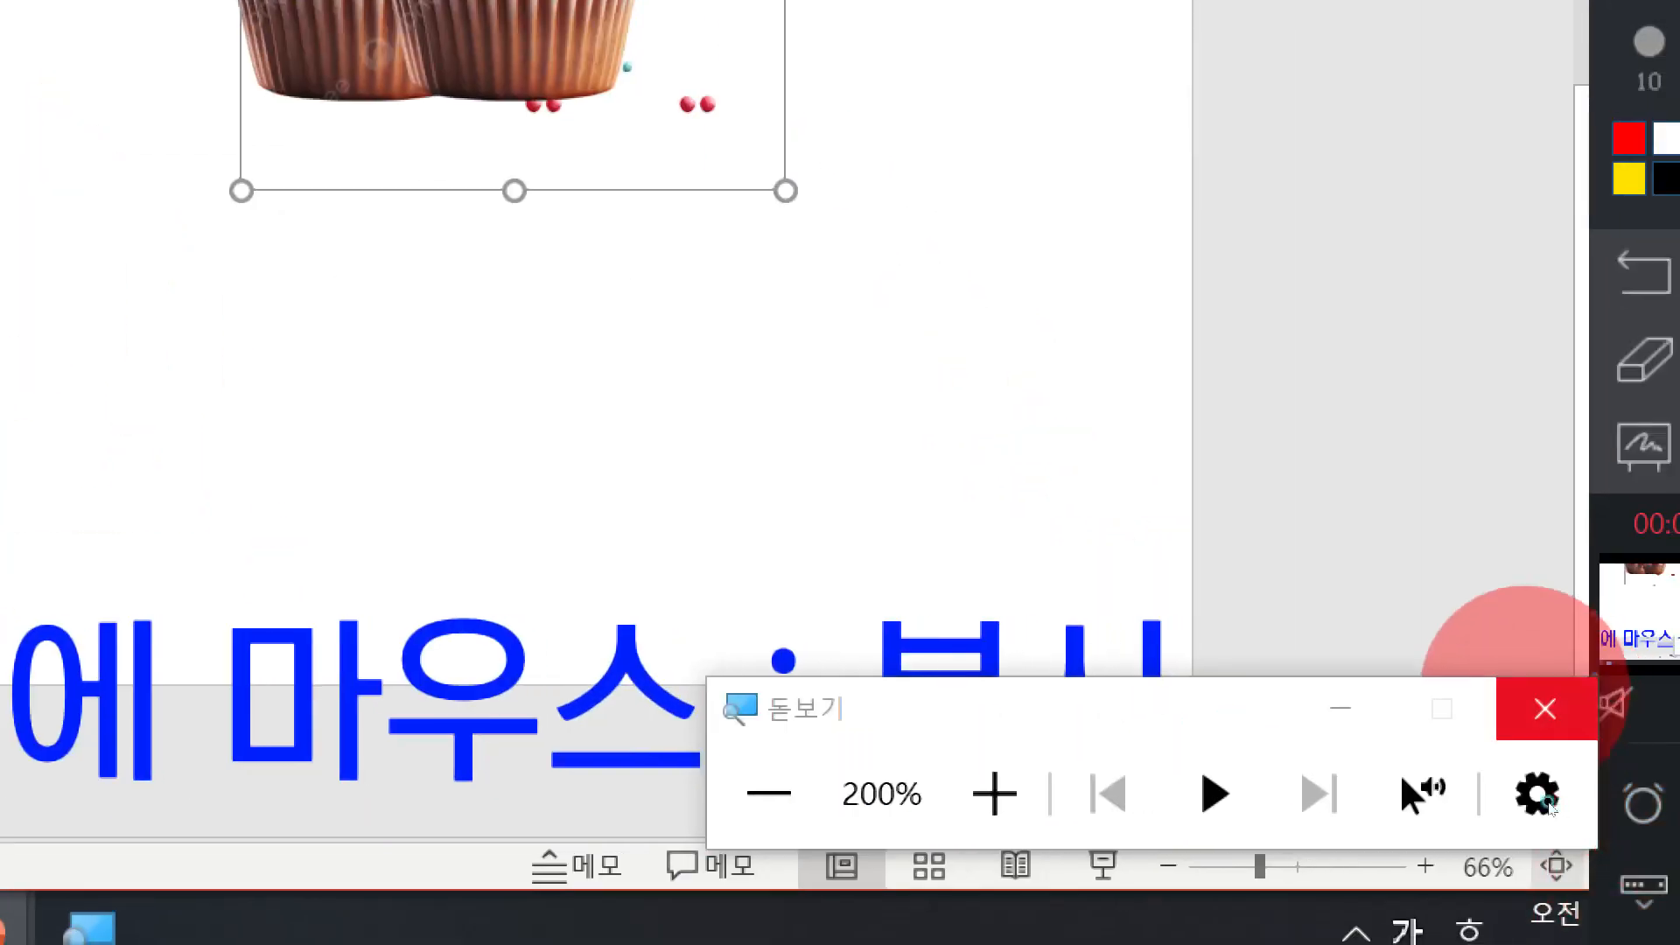
{"action": "left_click", "coordinate": [1545, 709]}
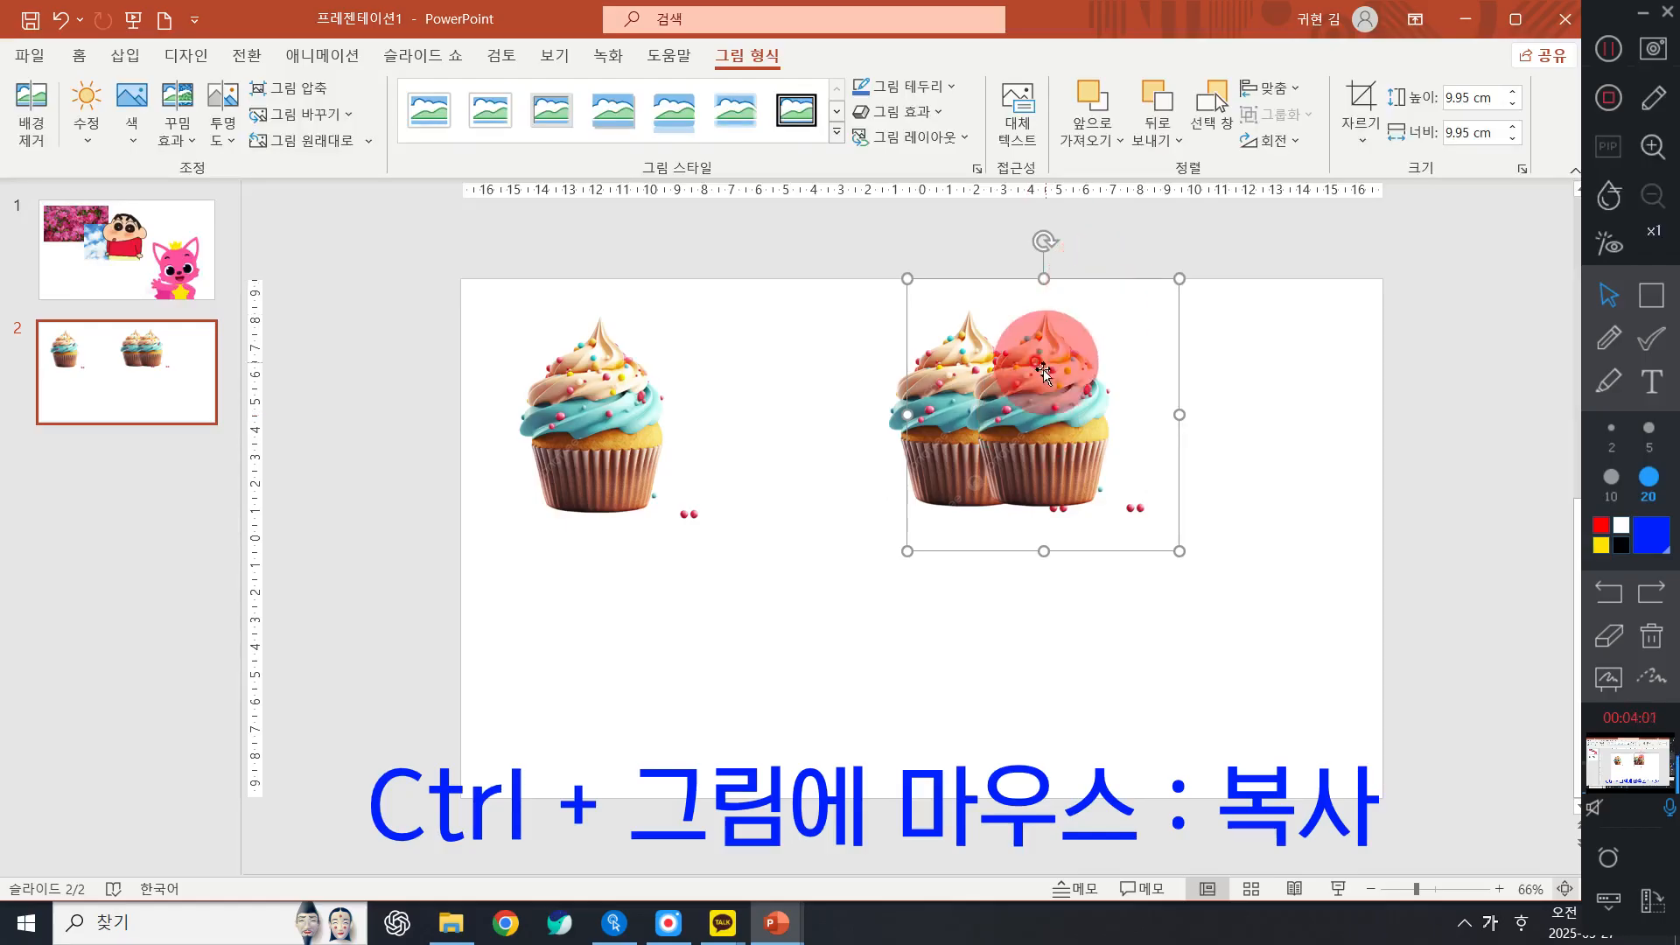
{"action": "left_click_drag", "start_coordinate": [1042, 366], "coordinate": [1172, 366]}
{"action": "left_click_drag", "start_coordinate": [945, 394], "coordinate": [884, 392]}
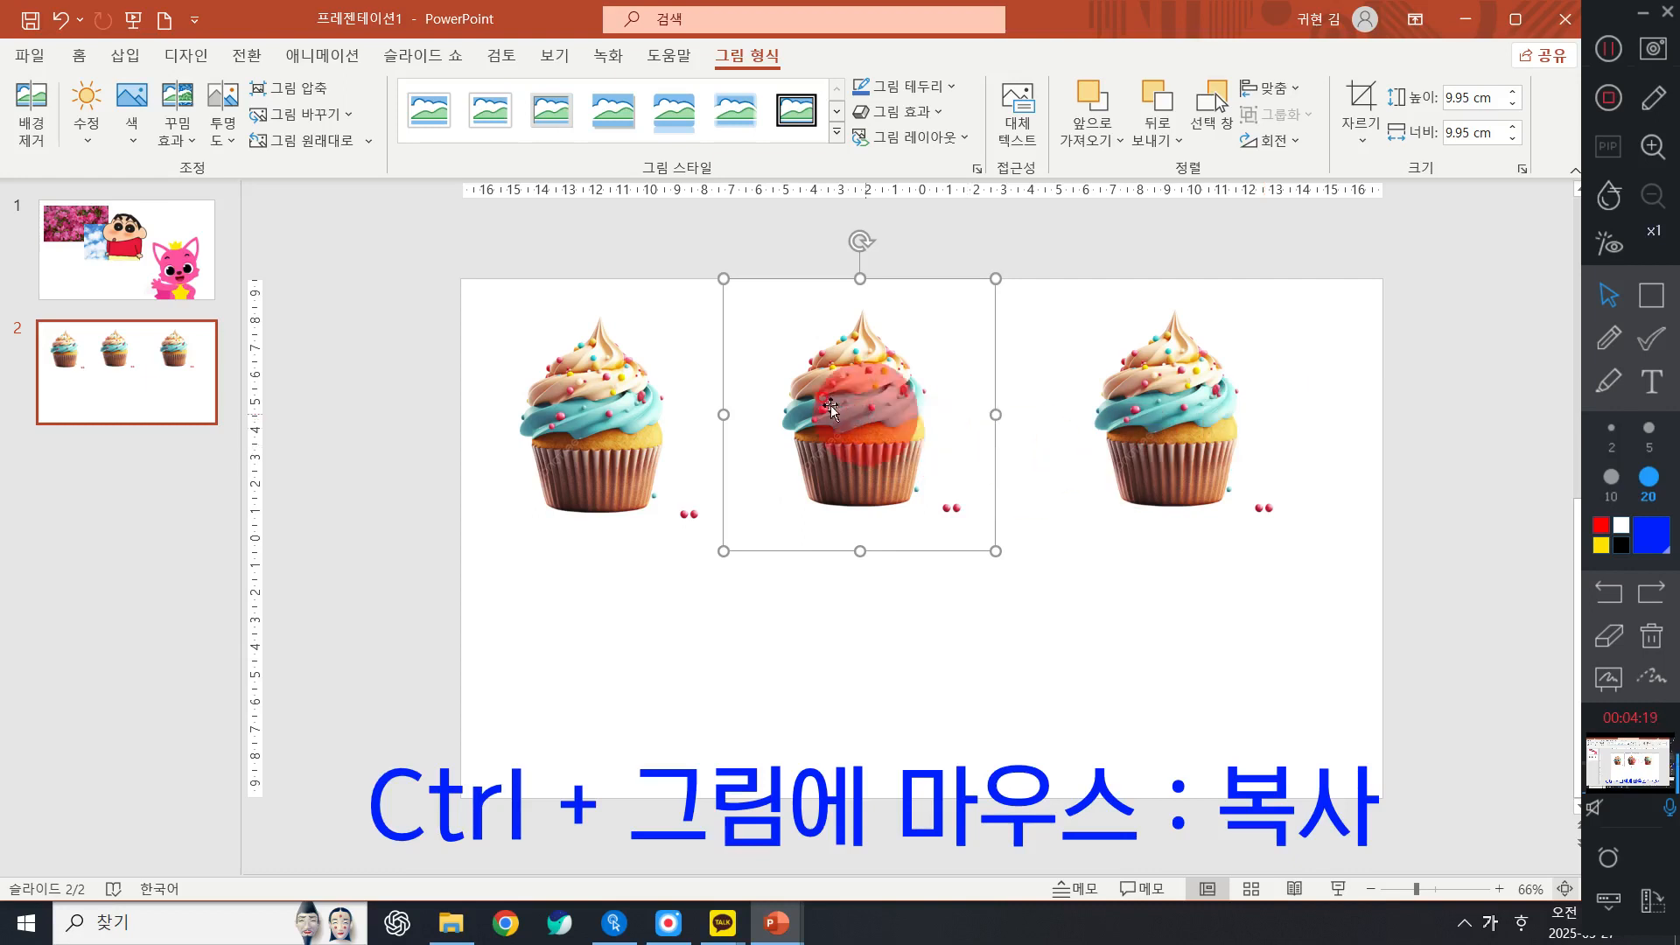
Align the left and middle cupcakes with the right one along the slide's top edge, spacing all three evenly
{"action": "left_click", "coordinate": [617, 387]}
{"action": "left_click_drag", "start_coordinate": [680, 401], "coordinate": [631, 358]}
{"action": "left_click_drag", "start_coordinate": [857, 408], "coordinate": [898, 401]}
{"action": "left_click_drag", "start_coordinate": [631, 372], "coordinate": [656, 371]}
{"action": "left_click_drag", "start_coordinate": [861, 396], "coordinate": [903, 416]}
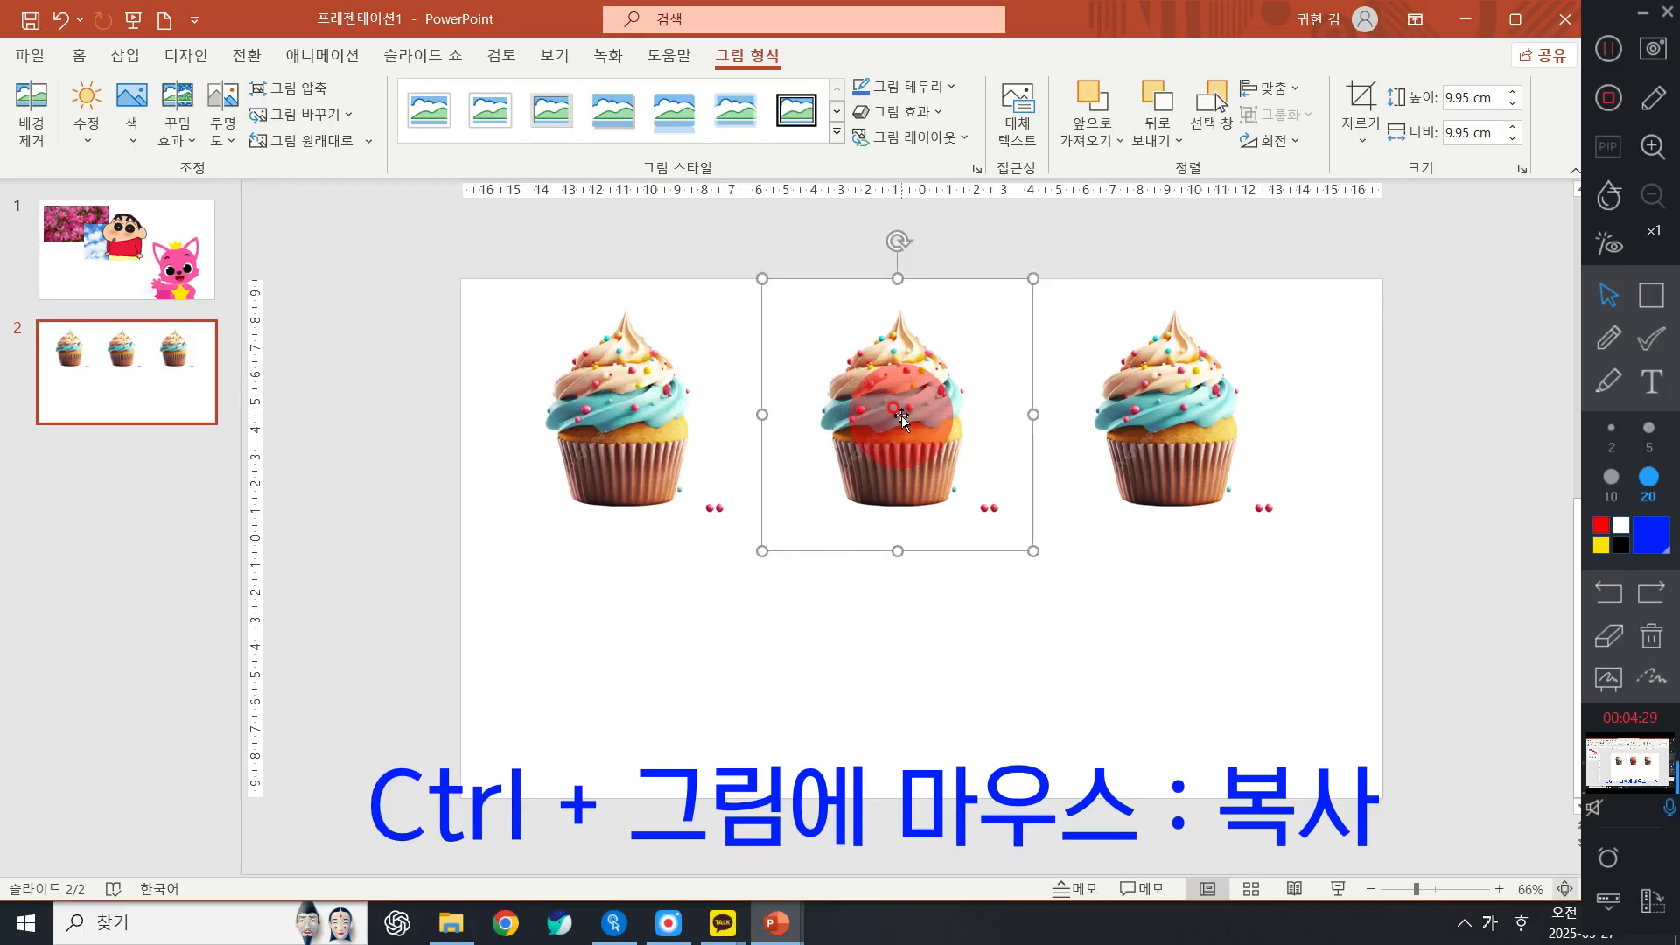
{"action": "key", "text": "ctrl"}
{"action": "key", "text": "ctrl"}
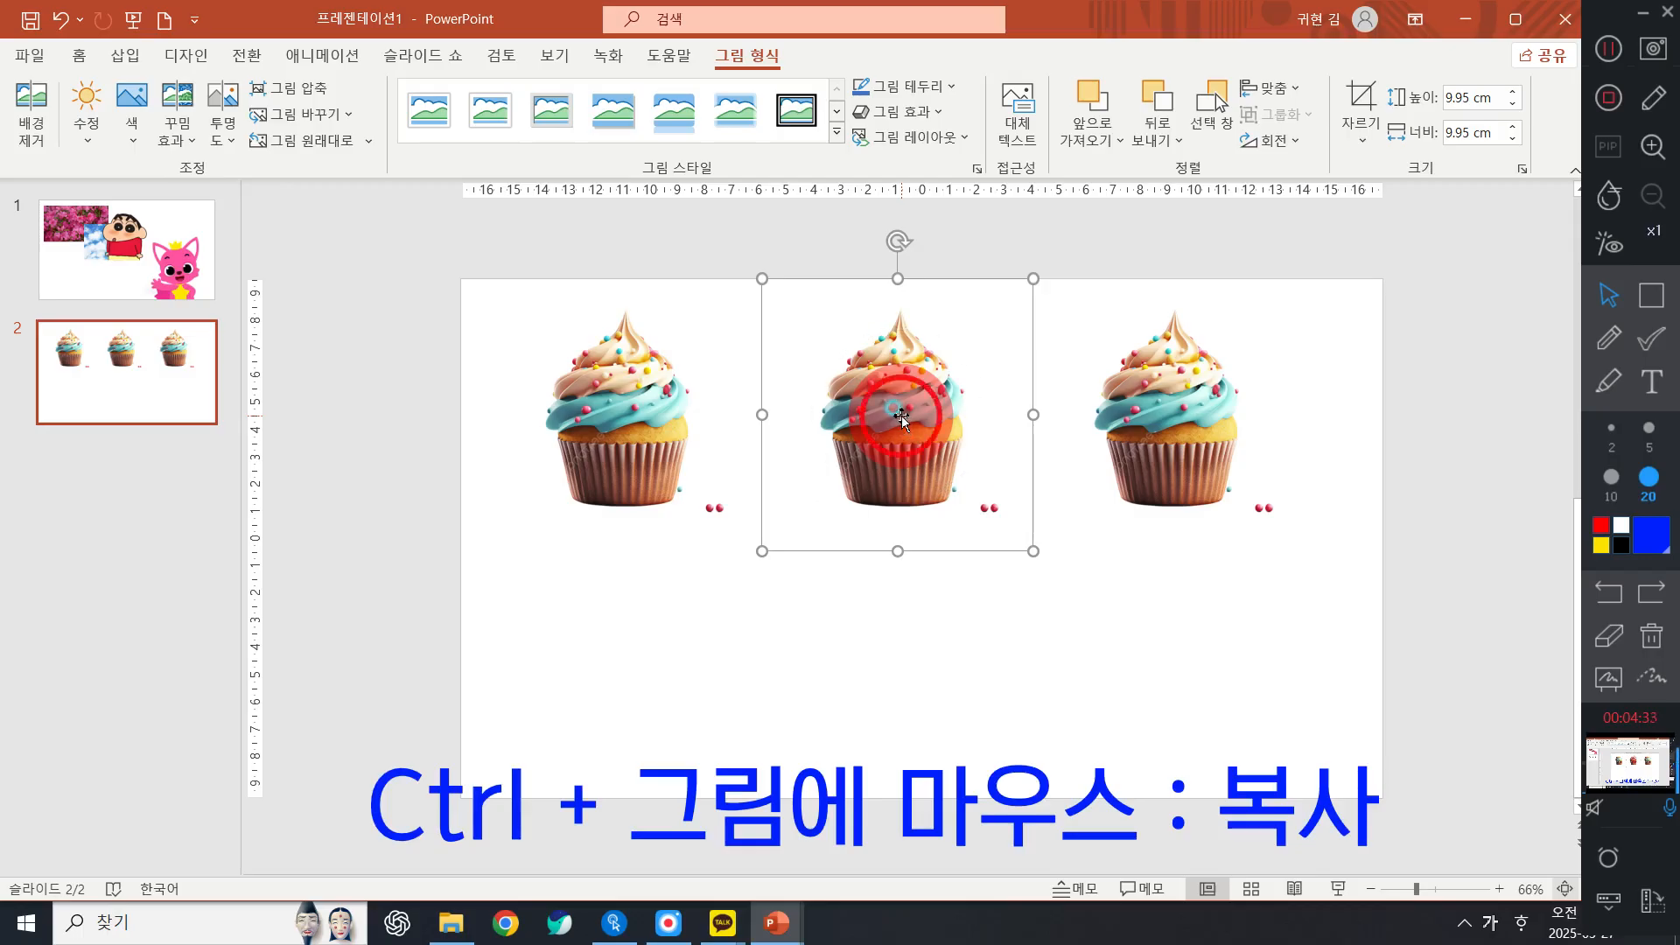
{"action": "key", "text": "ctrl"}
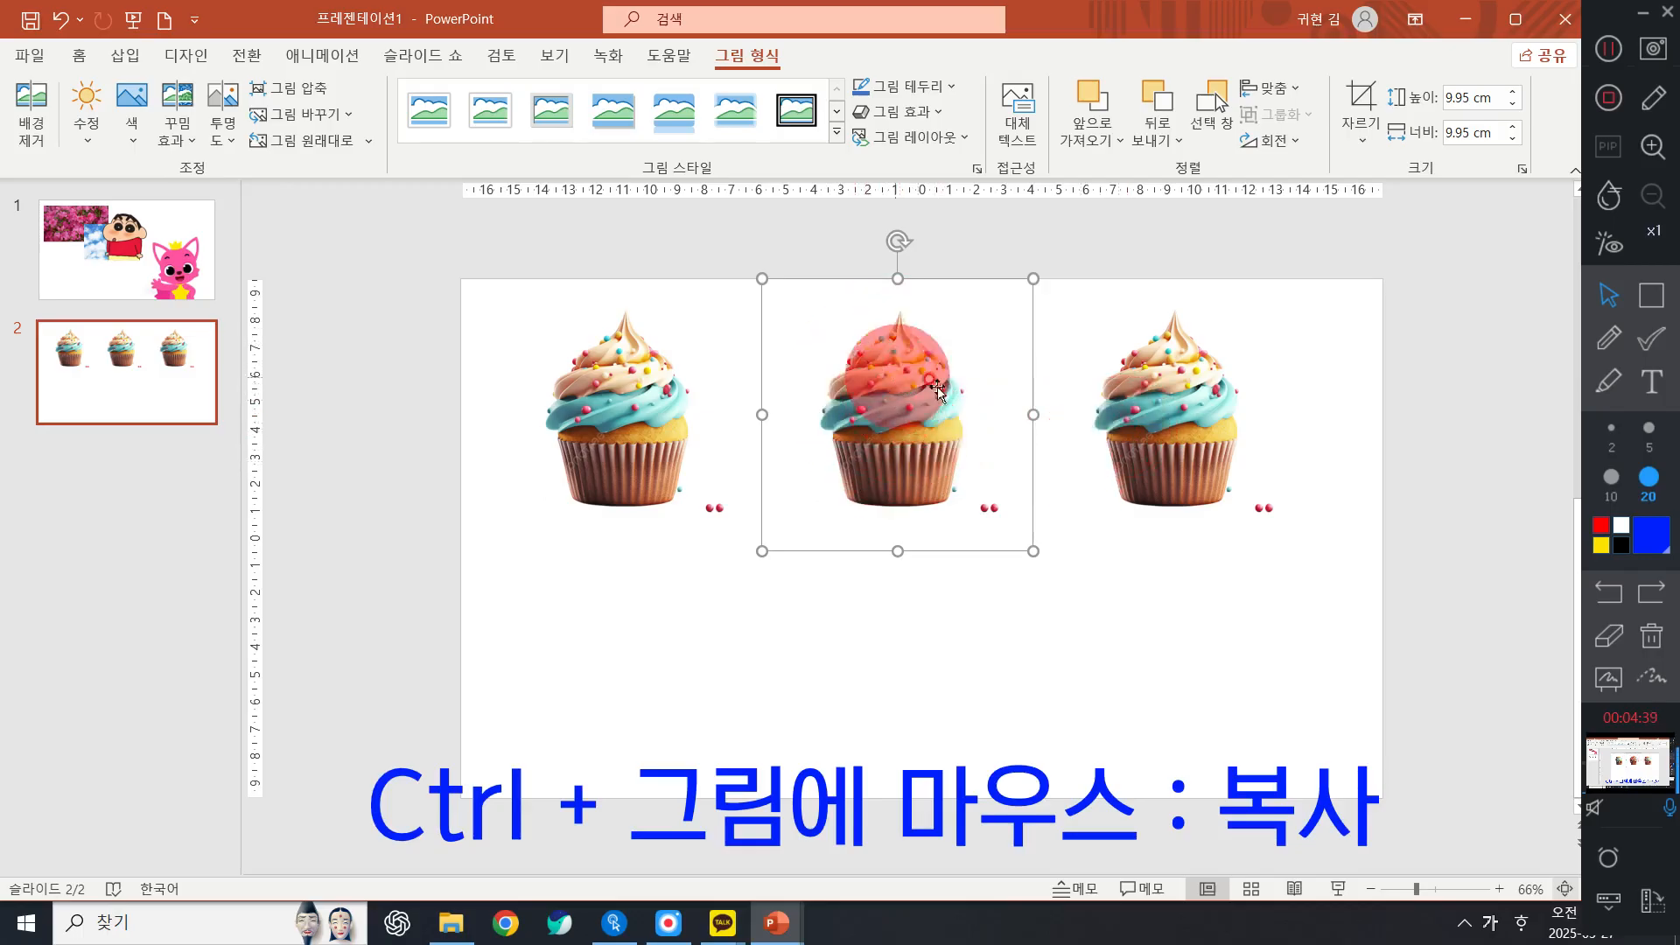
Move the left and right cupcakes farther outward from the middle one, keeping both near the slide's sides
{"action": "left_click", "coordinate": [628, 417]}
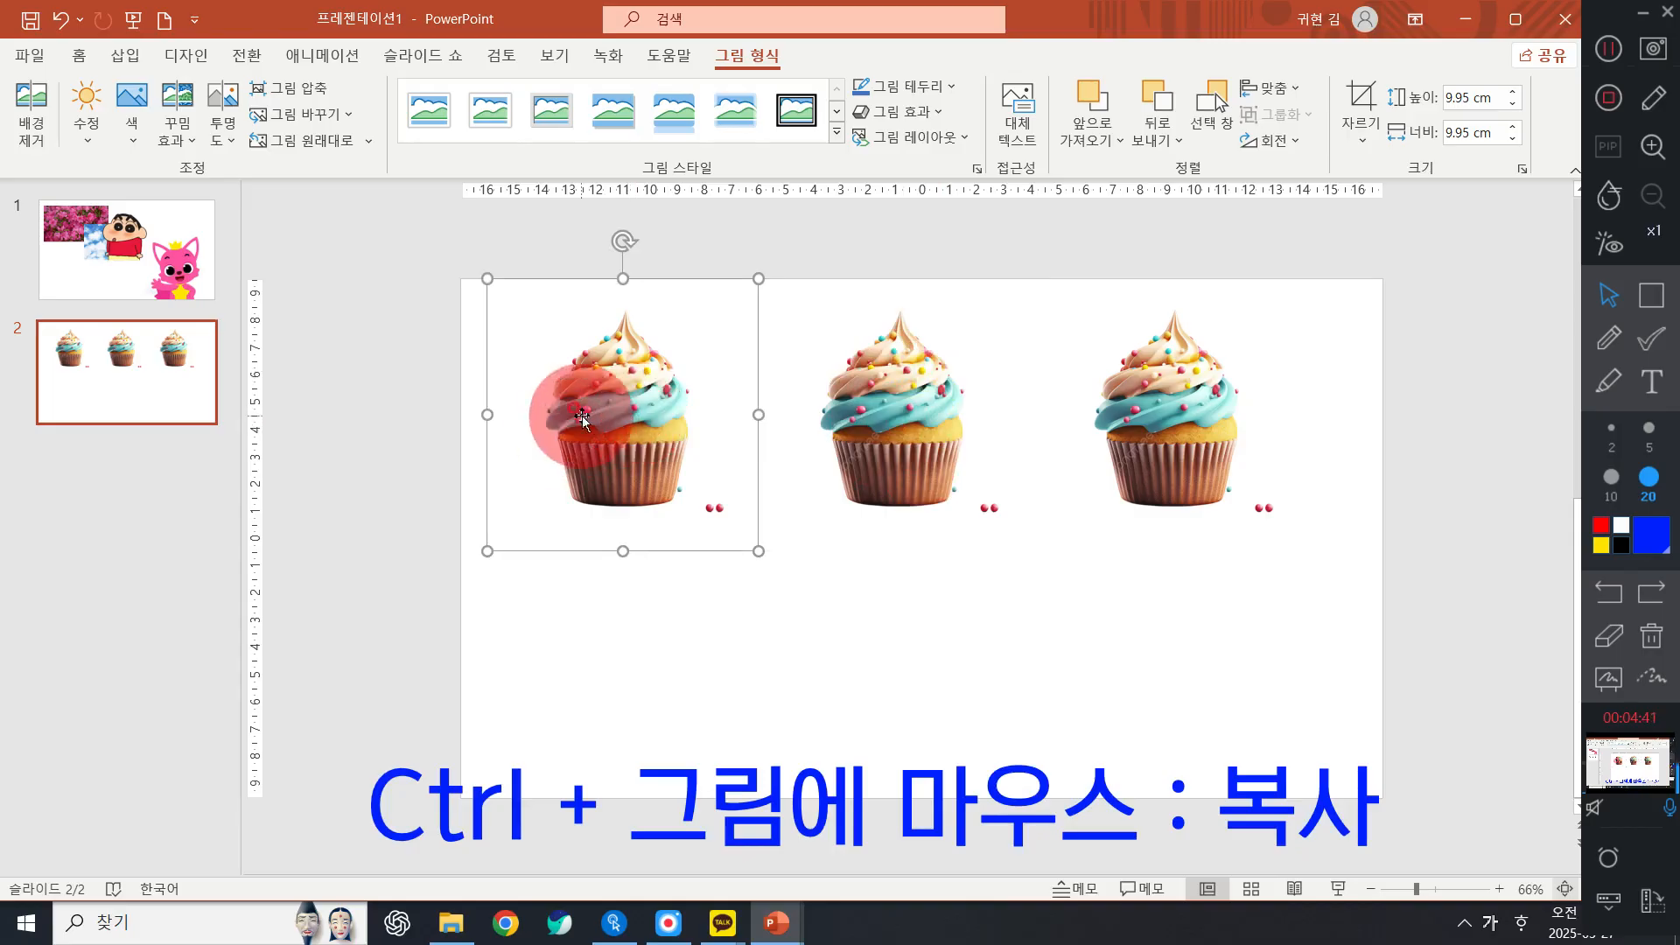
{"action": "left_click_drag", "start_coordinate": [589, 418], "coordinate": [716, 424]}
{"action": "left_click_drag", "start_coordinate": [1096, 442], "coordinate": [1286, 464]}
{"action": "left_click_drag", "start_coordinate": [646, 461], "coordinate": [444, 497]}
{"action": "left_click", "coordinate": [953, 448]}
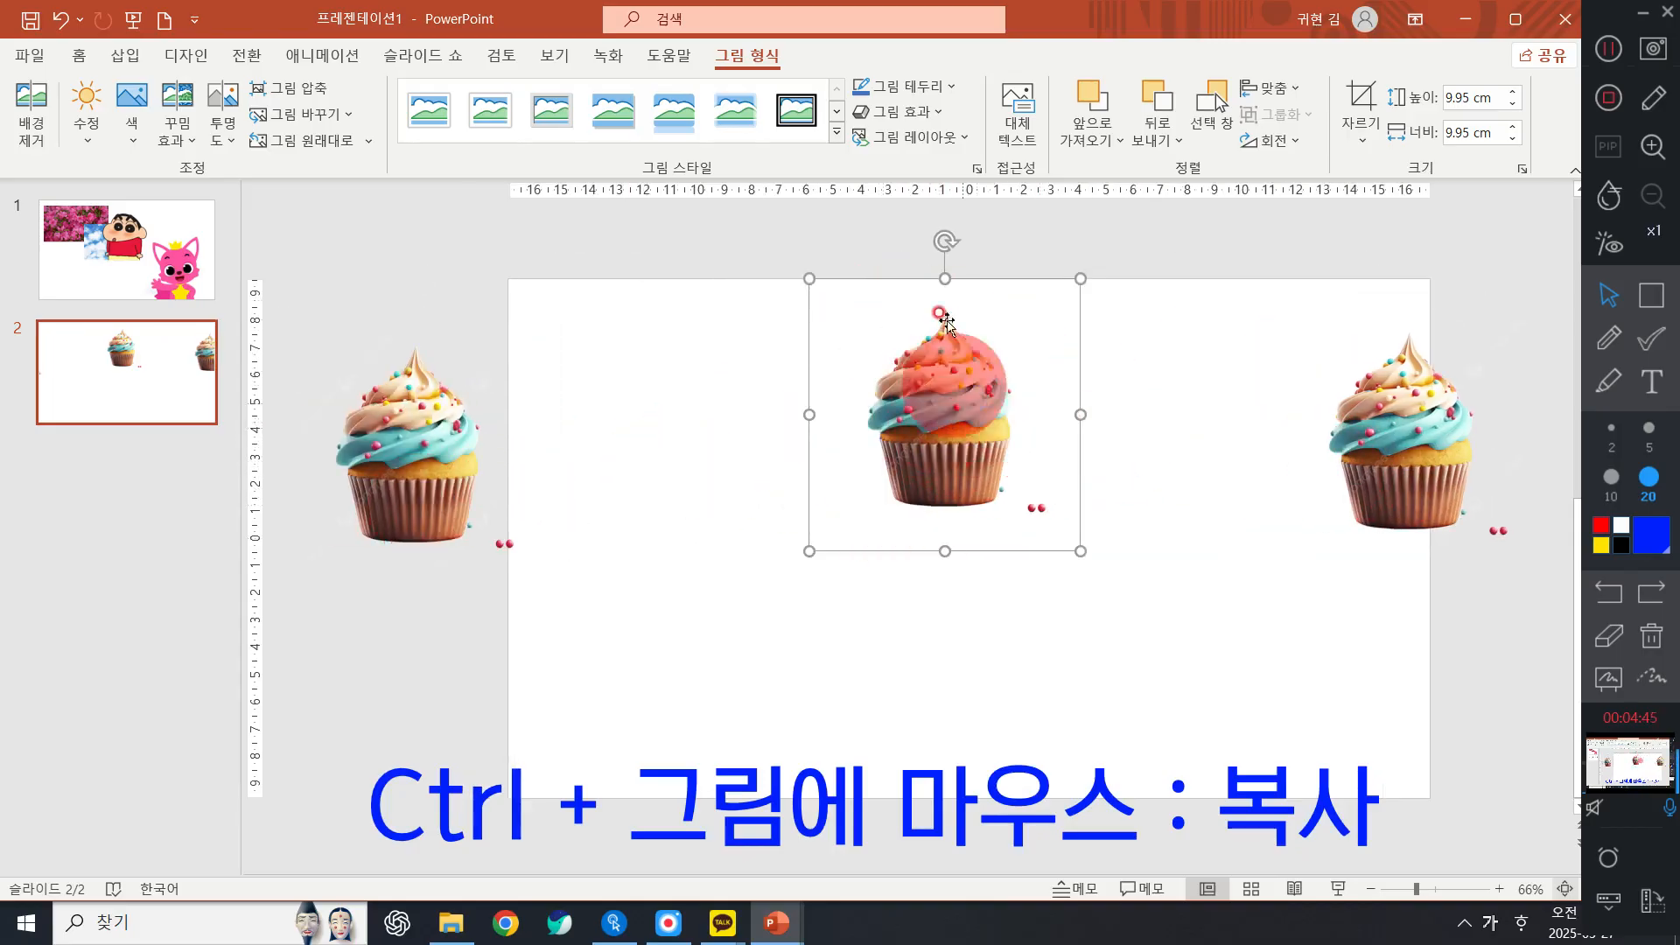
{"action": "left_click_drag", "start_coordinate": [380, 456], "coordinate": [612, 420]}
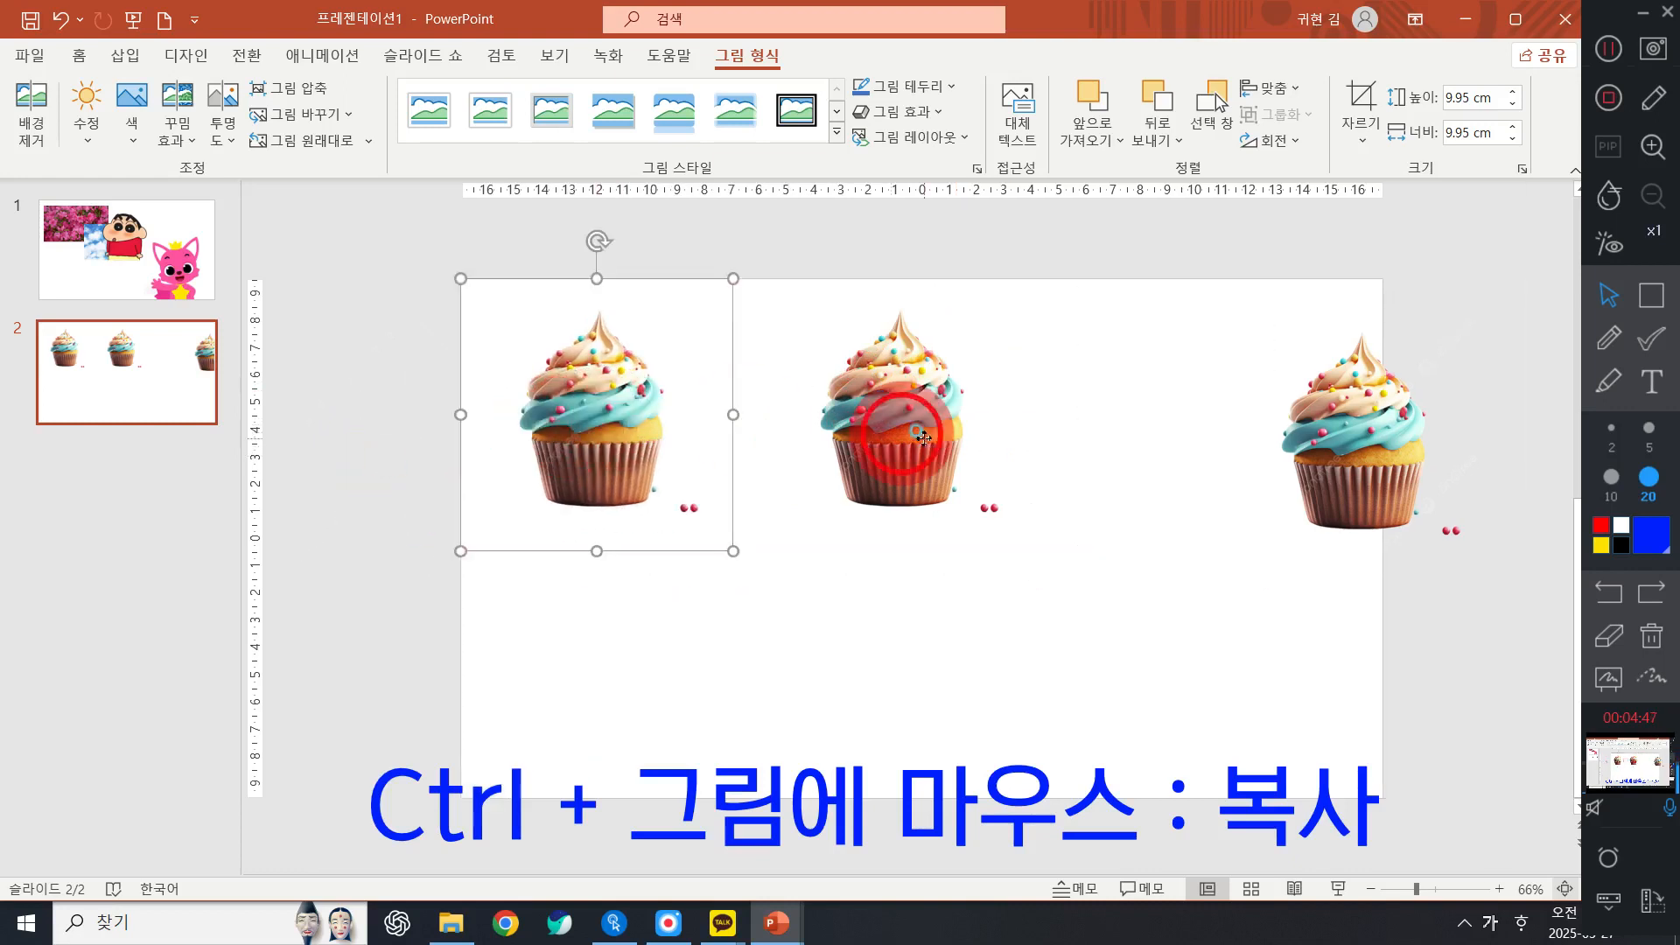
{"action": "left_click", "coordinate": [903, 434]}
{"action": "left_click_drag", "start_coordinate": [1354, 424], "coordinate": [1285, 418]}
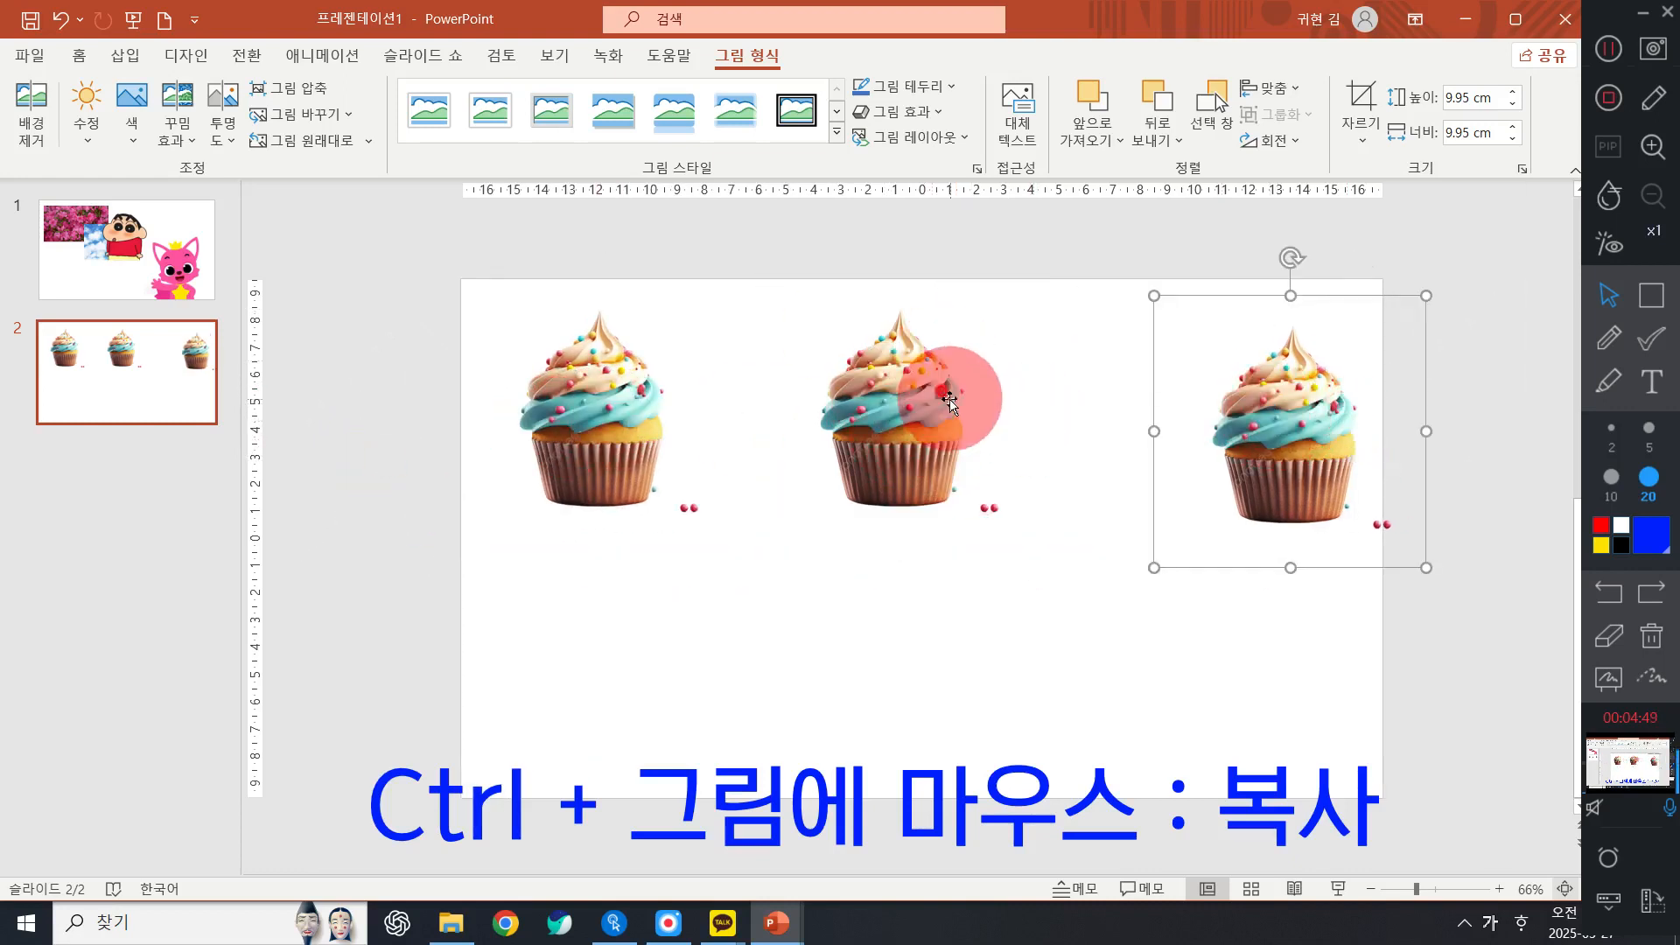
Bring the middle cupcake in front of all other objects with 맨 앞으로 가져오기
{"action": "left_click", "coordinate": [949, 398]}
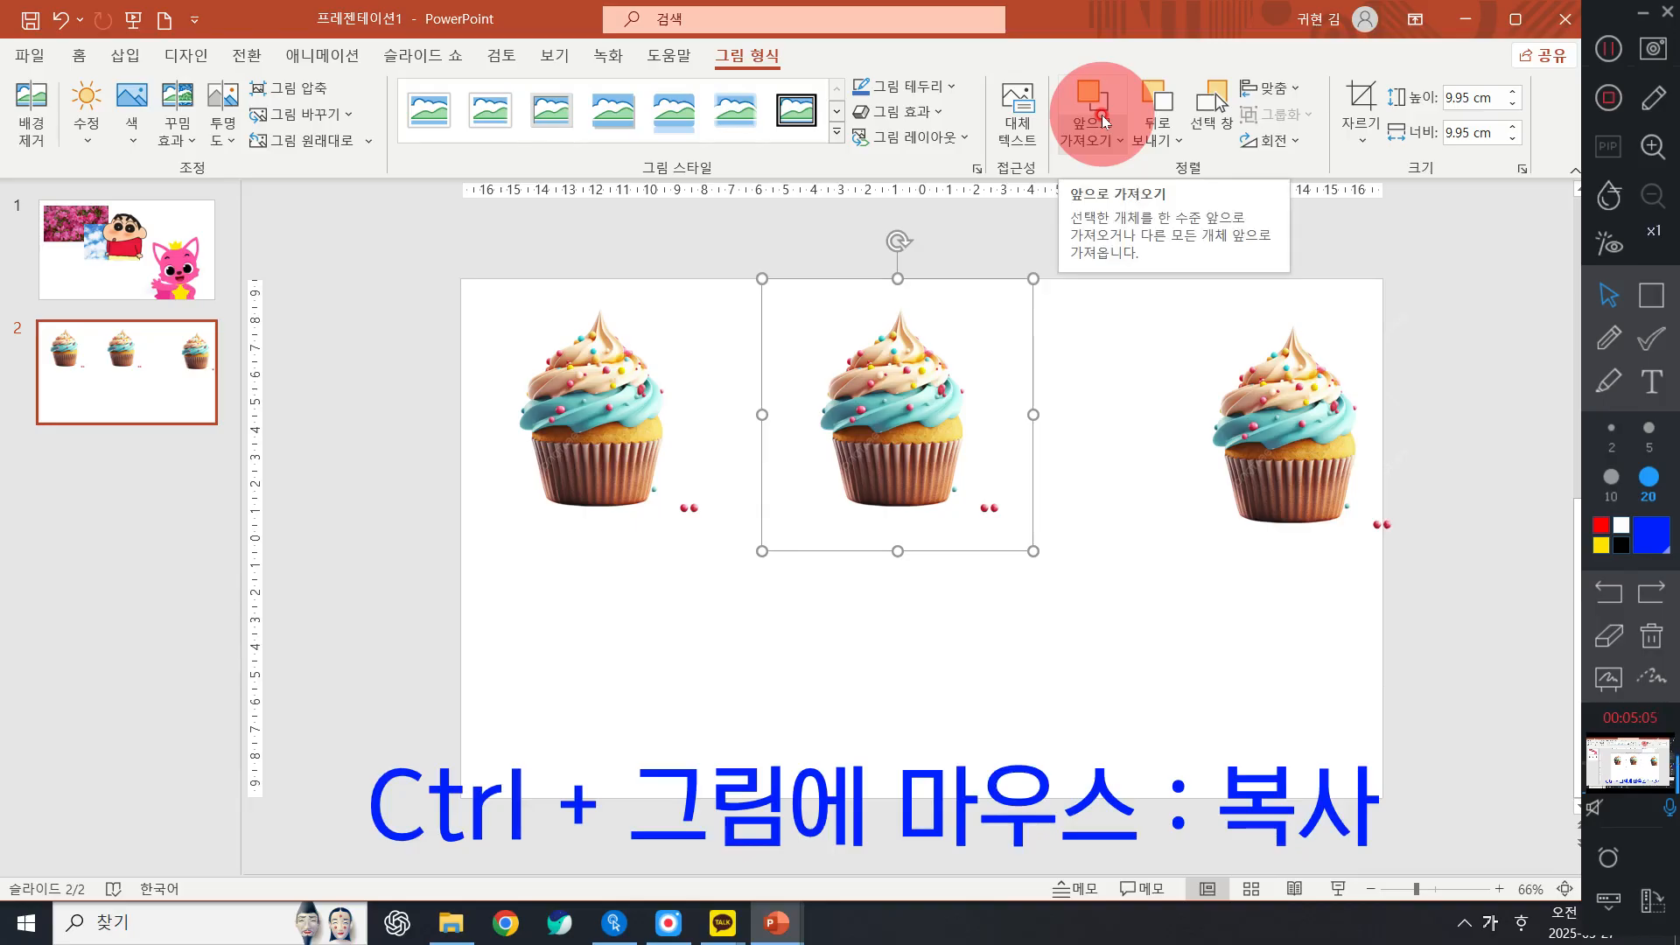
{"action": "left_click", "coordinate": [1108, 145]}
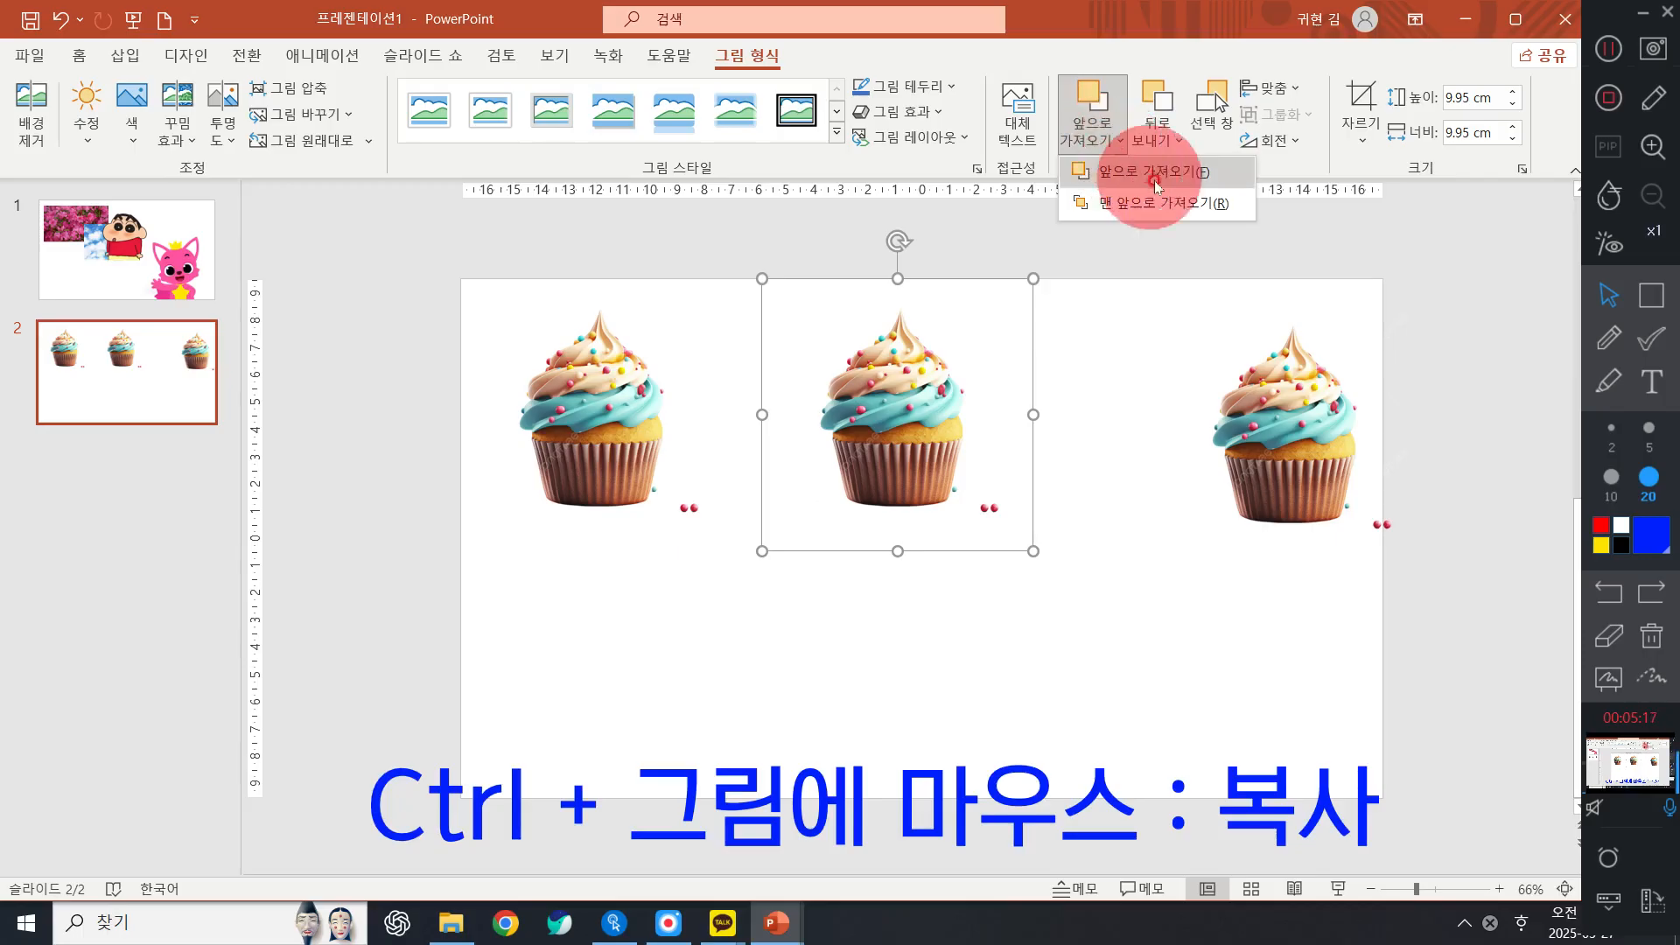
{"action": "left_click", "coordinate": [1178, 206]}
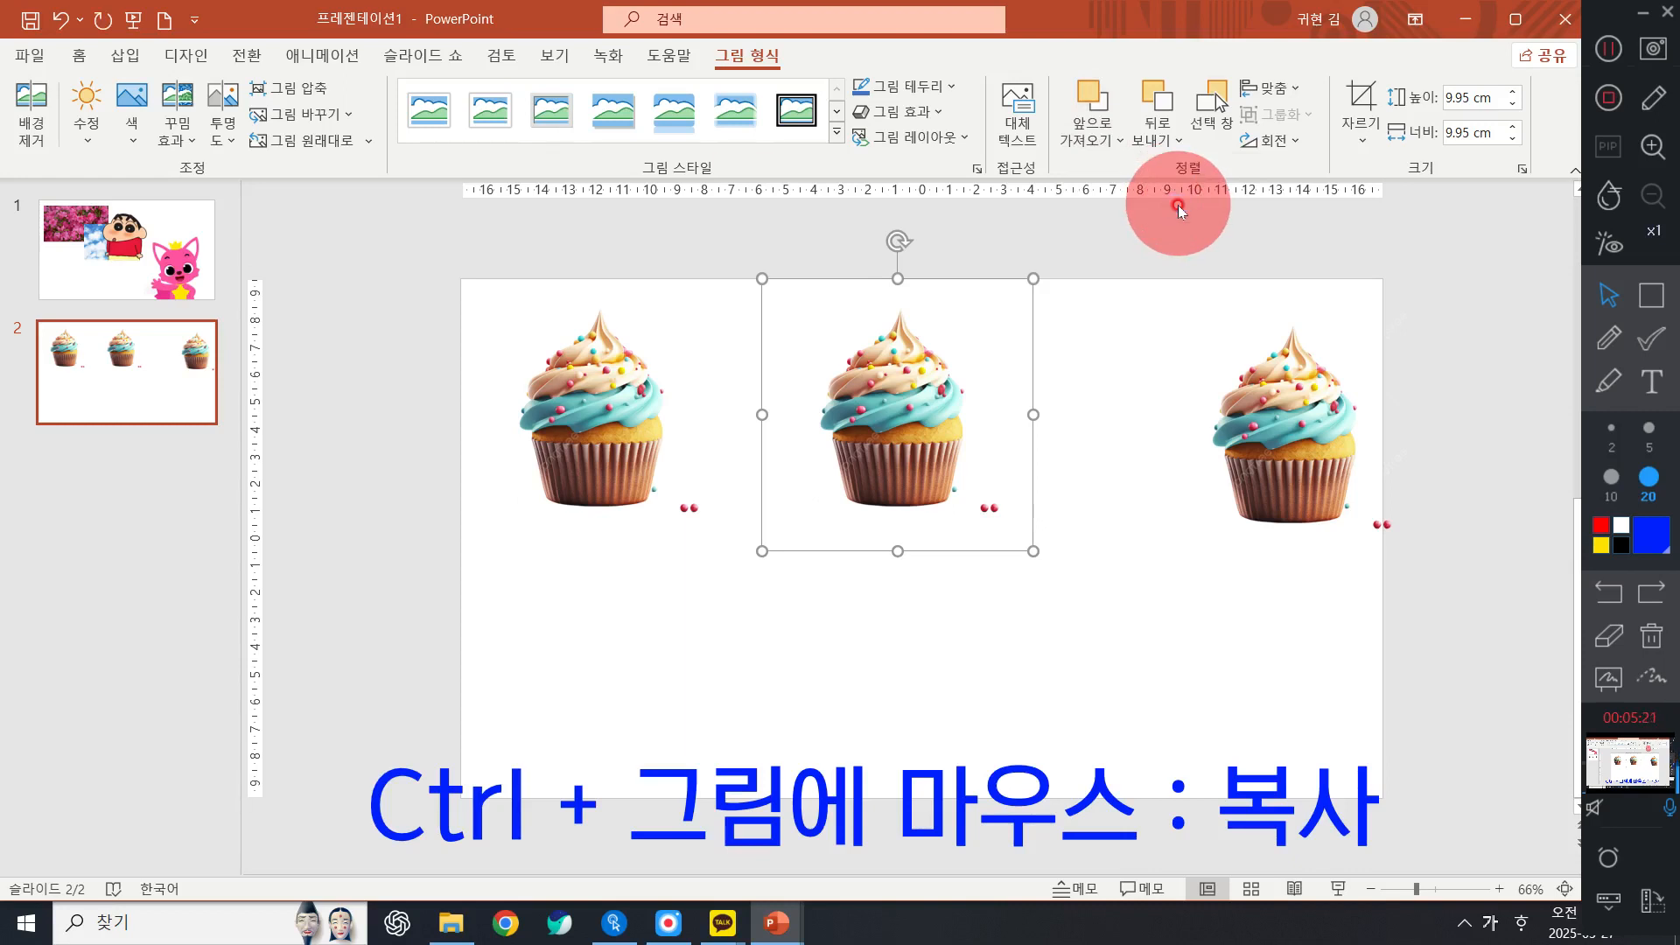
Cluster the three cupcakes at the slide's upper left, with the frontmost one overlapping the other two in the center
{"action": "left_click_drag", "start_coordinate": [918, 409], "coordinate": [667, 425]}
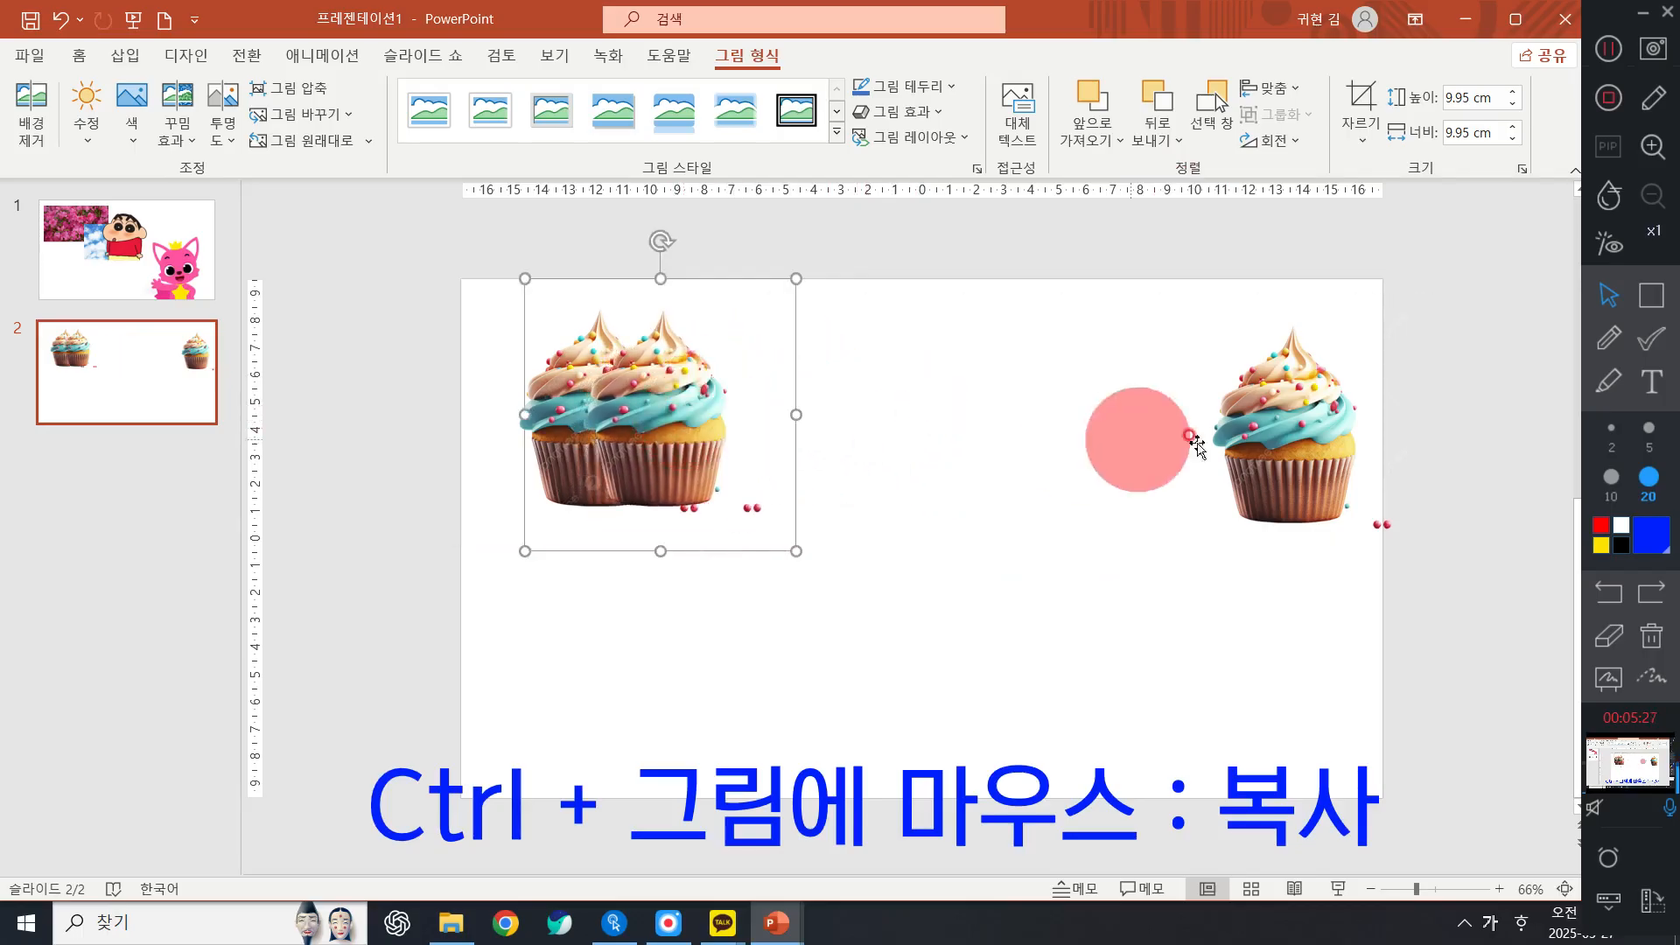
{"action": "left_click_drag", "start_coordinate": [1254, 435], "coordinate": [638, 427]}
{"action": "left_click", "coordinate": [961, 448]}
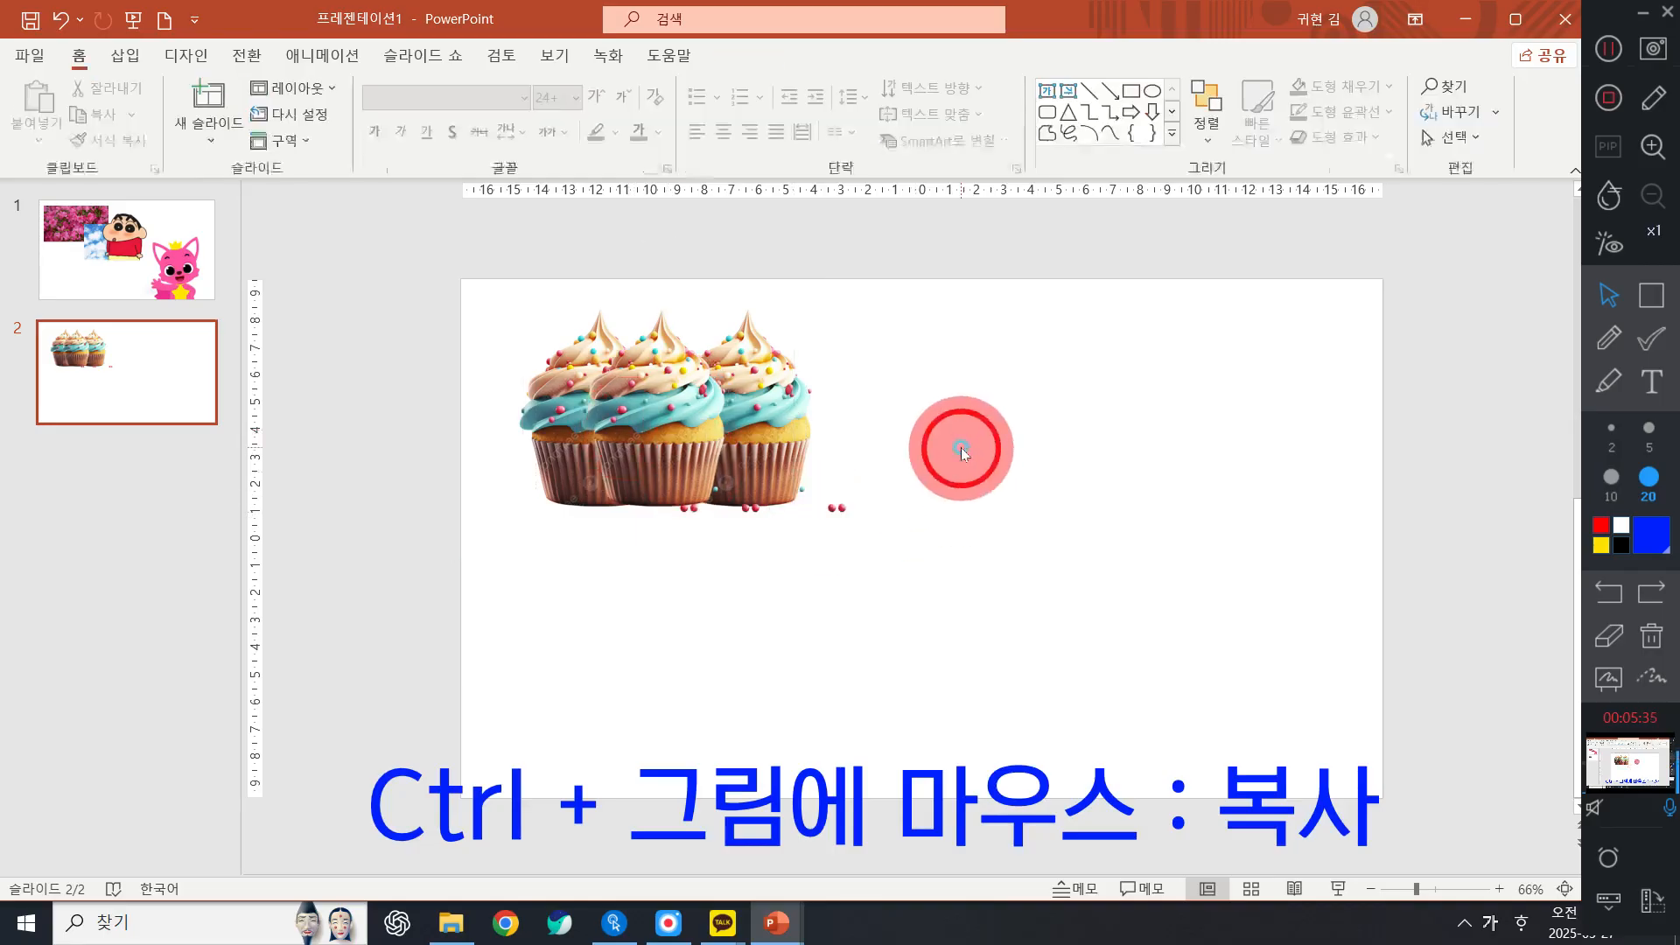
{"action": "left_click", "coordinate": [724, 394]}
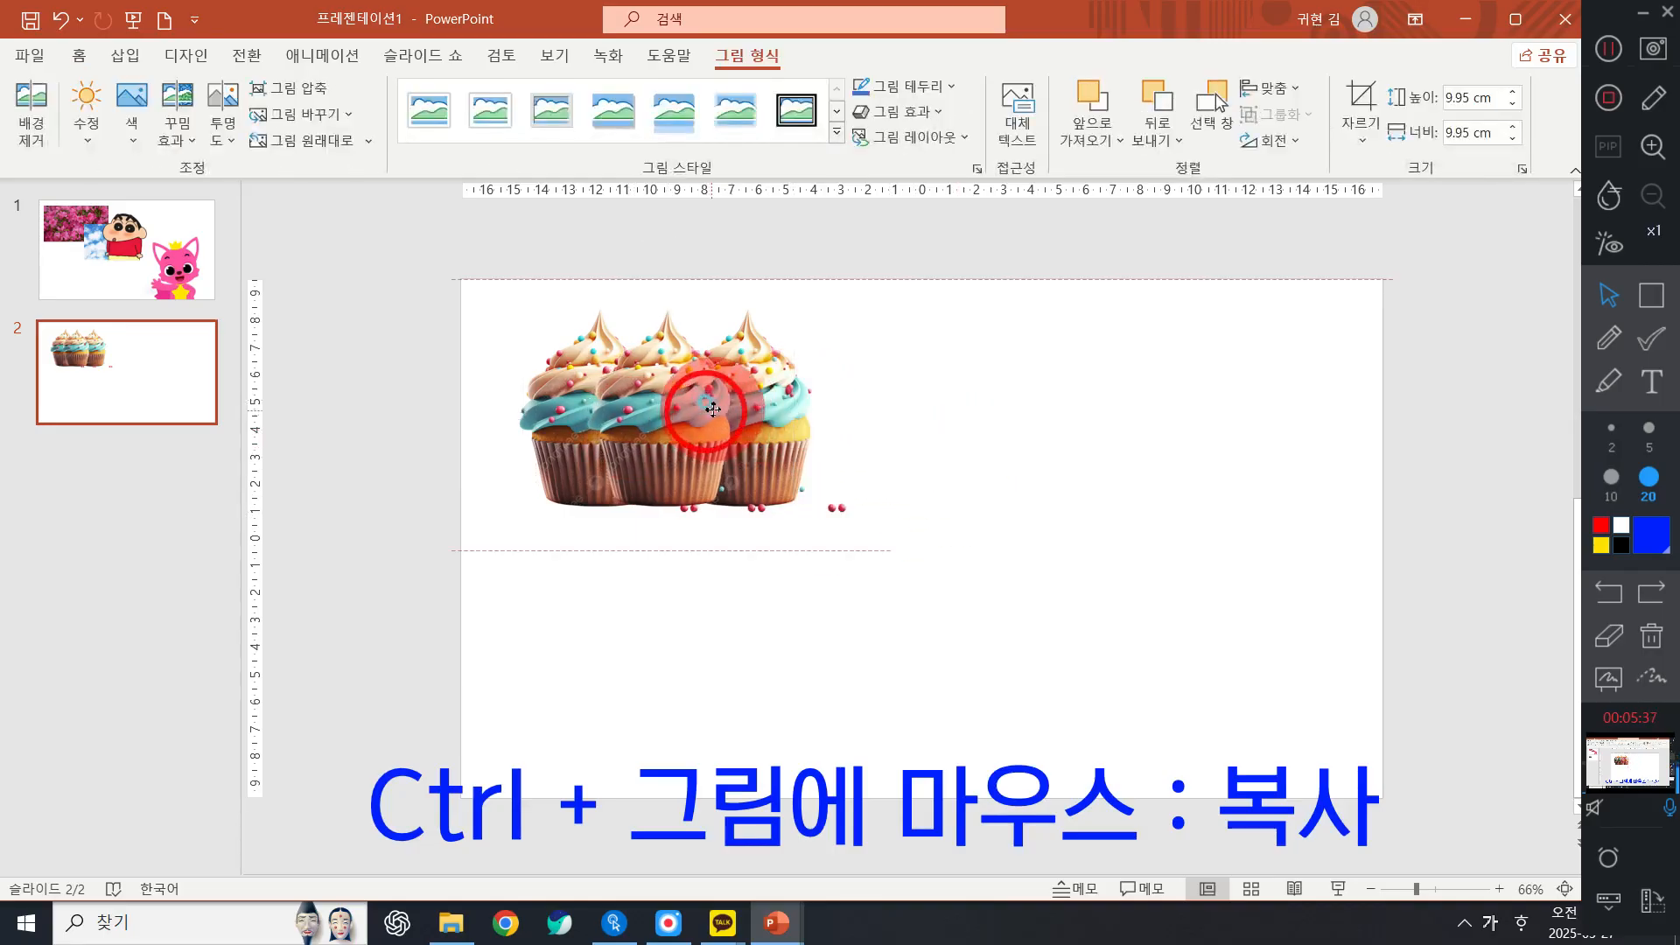
{"action": "left_click", "coordinate": [932, 413]}
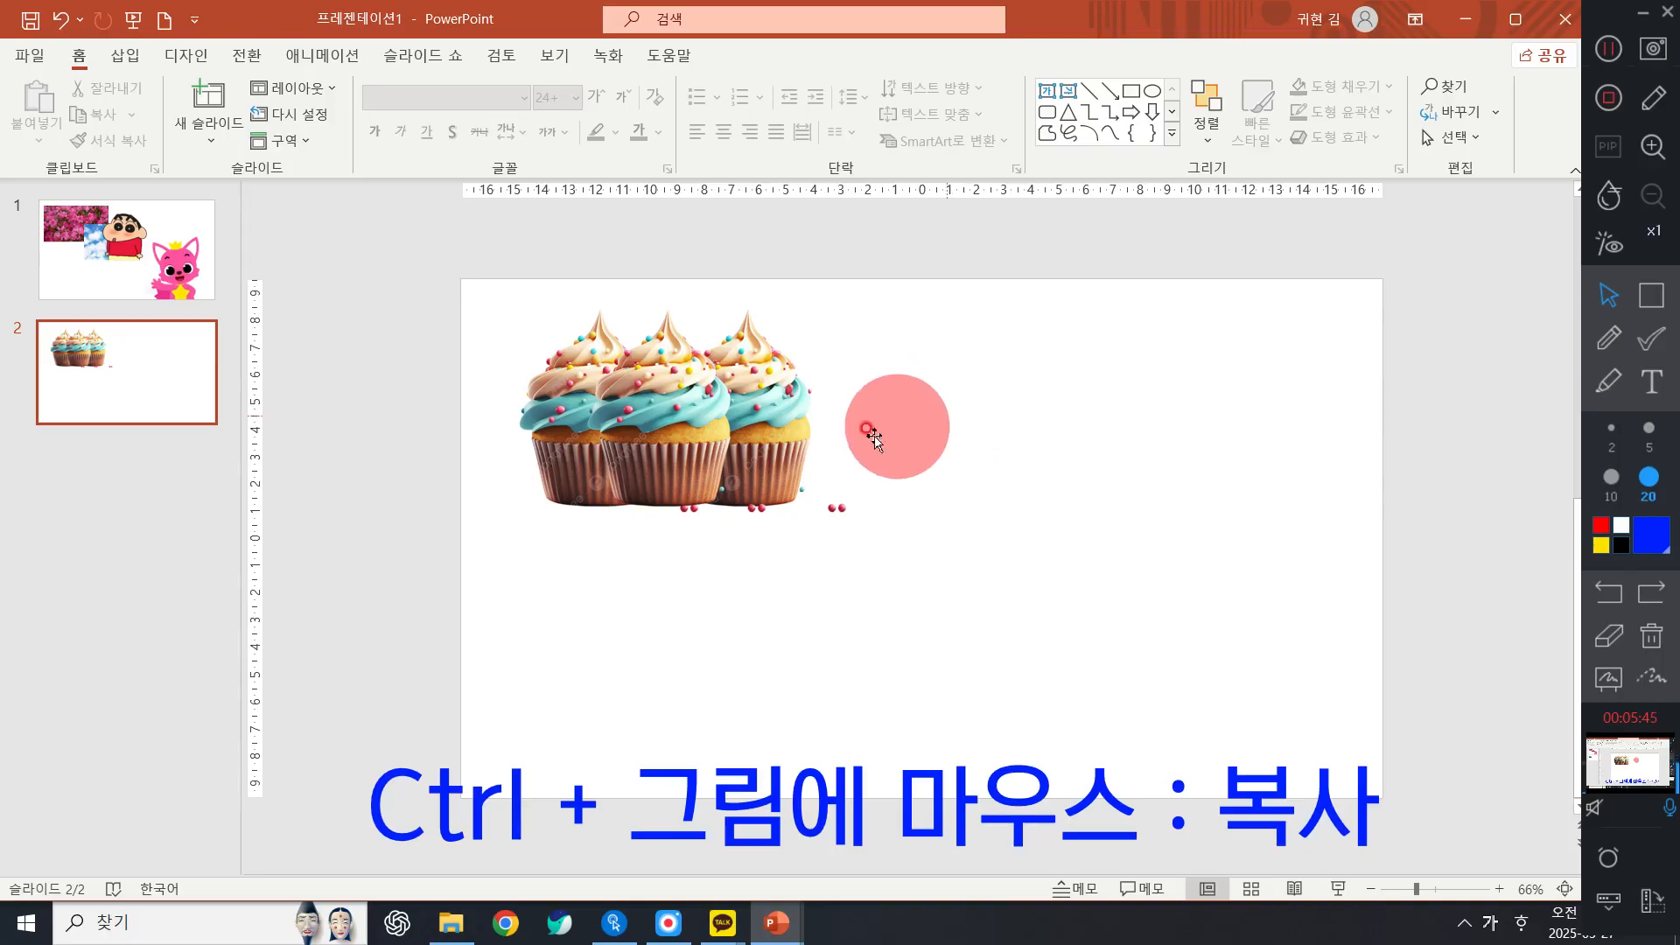
Reposition the clustered cupcakes so the front one sits centered and slightly lower than the two behind it
{"action": "left_click_drag", "start_coordinate": [792, 438], "coordinate": [1009, 394]}
{"action": "left_click", "coordinate": [796, 366]}
{"action": "left_click_drag", "start_coordinate": [766, 398], "coordinate": [764, 396]}
{"action": "left_click_drag", "start_coordinate": [969, 415], "coordinate": [685, 427]}
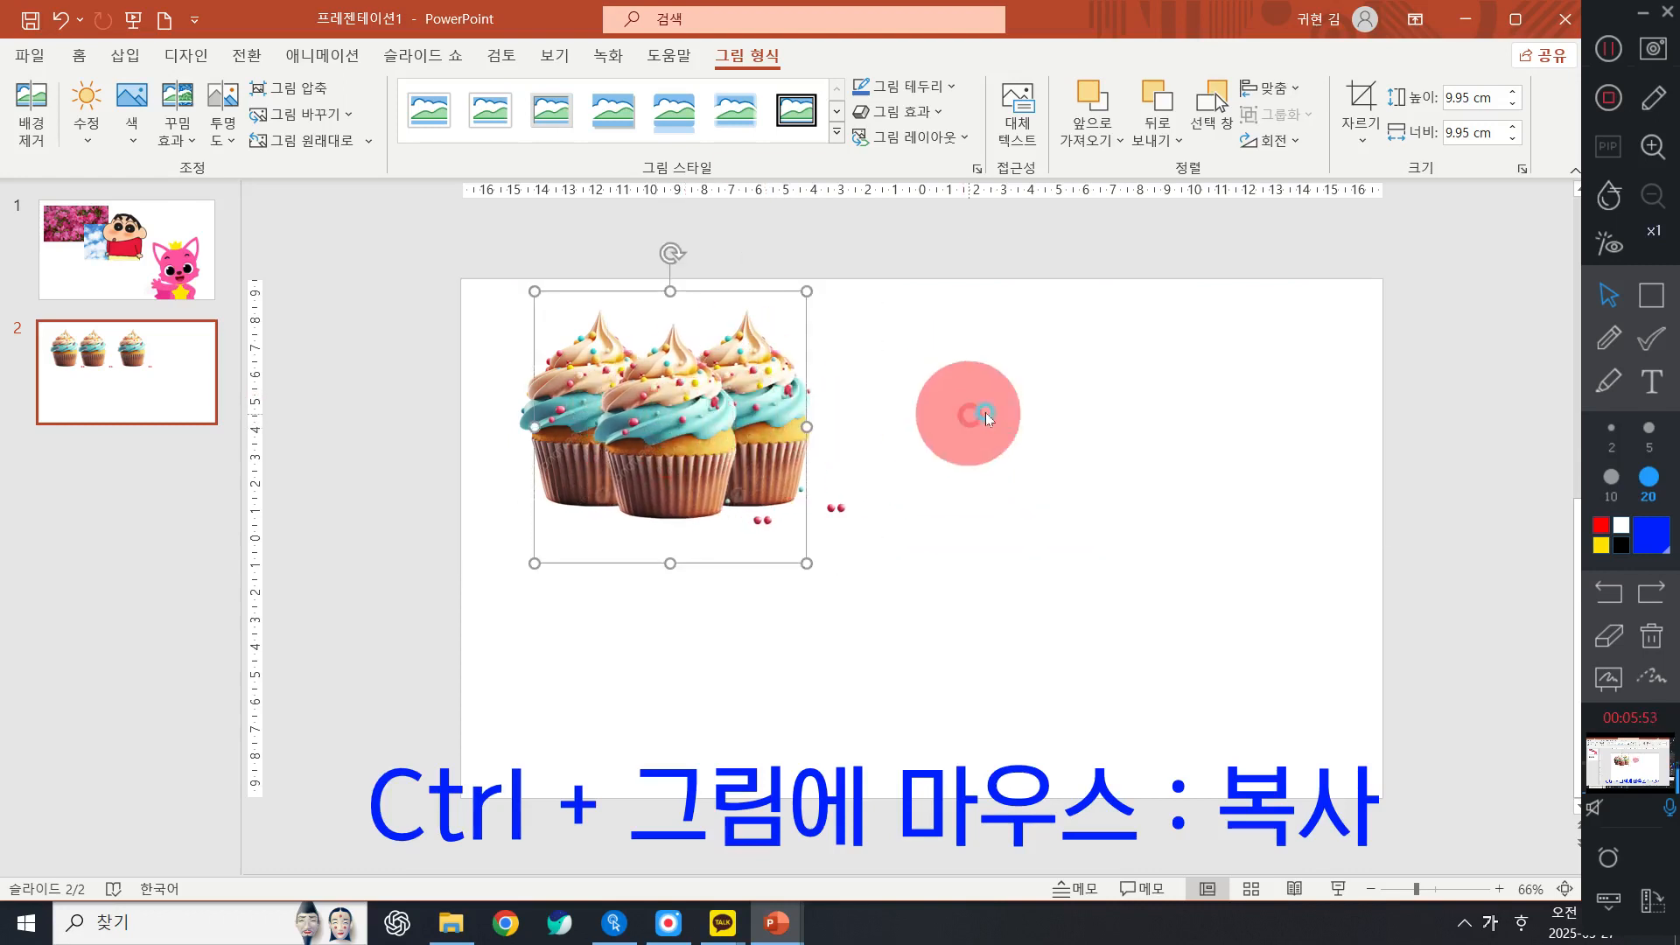
{"action": "left_click", "coordinate": [973, 413]}
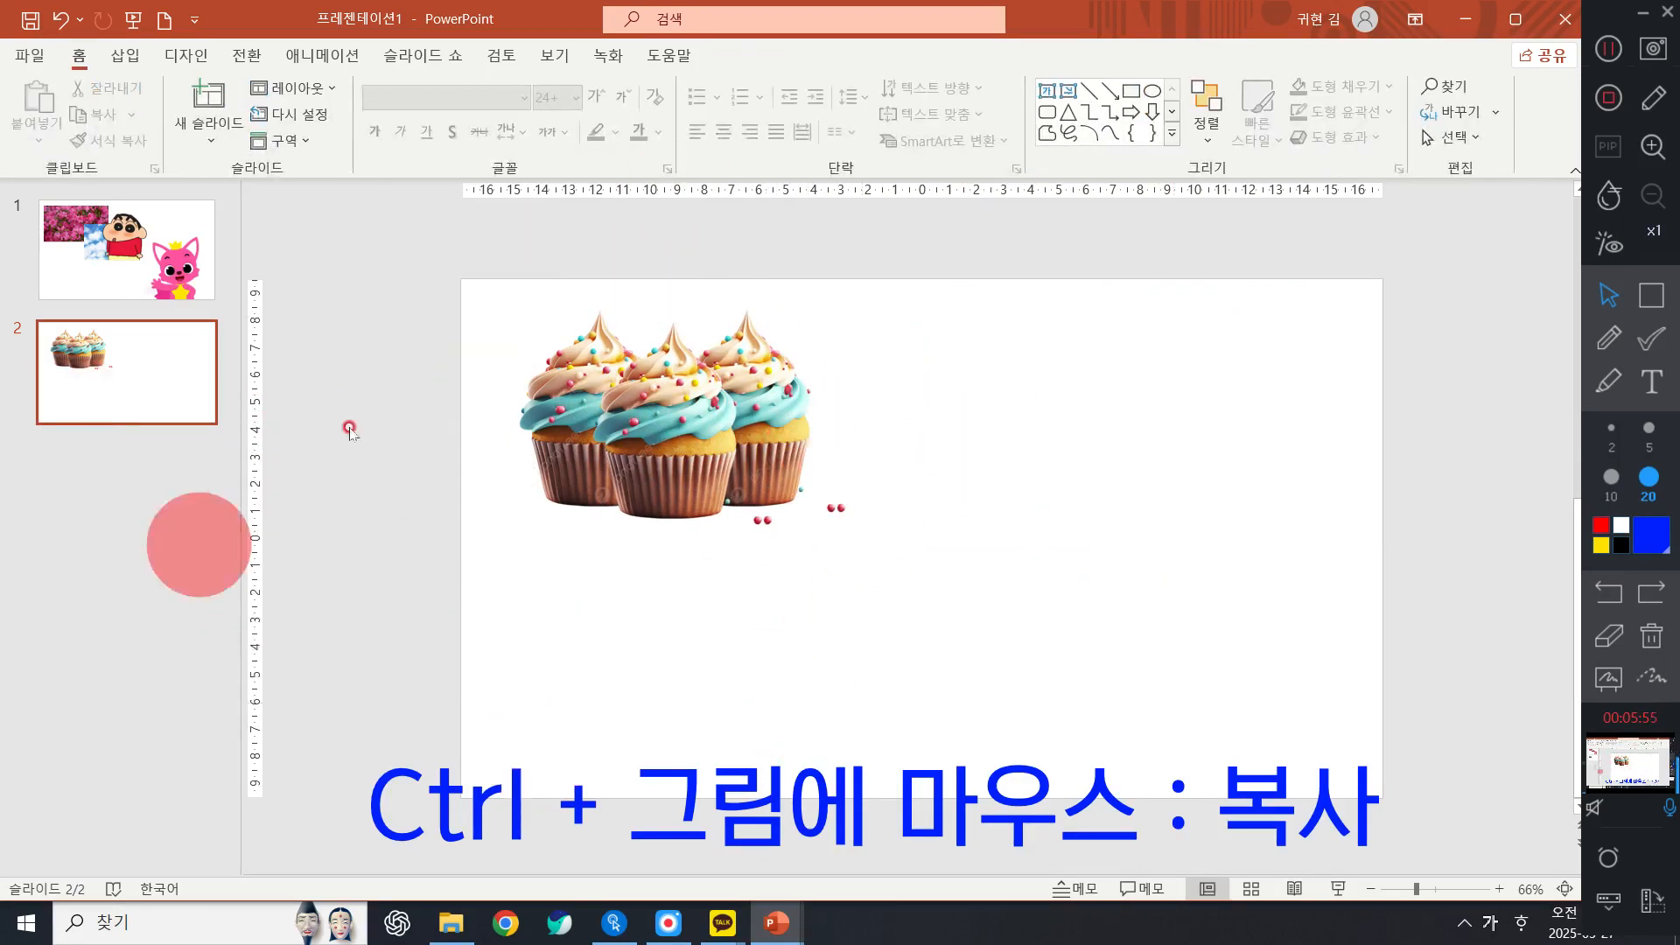
{"action": "left_click", "coordinate": [674, 446]}
{"action": "left_click", "coordinate": [1012, 369]}
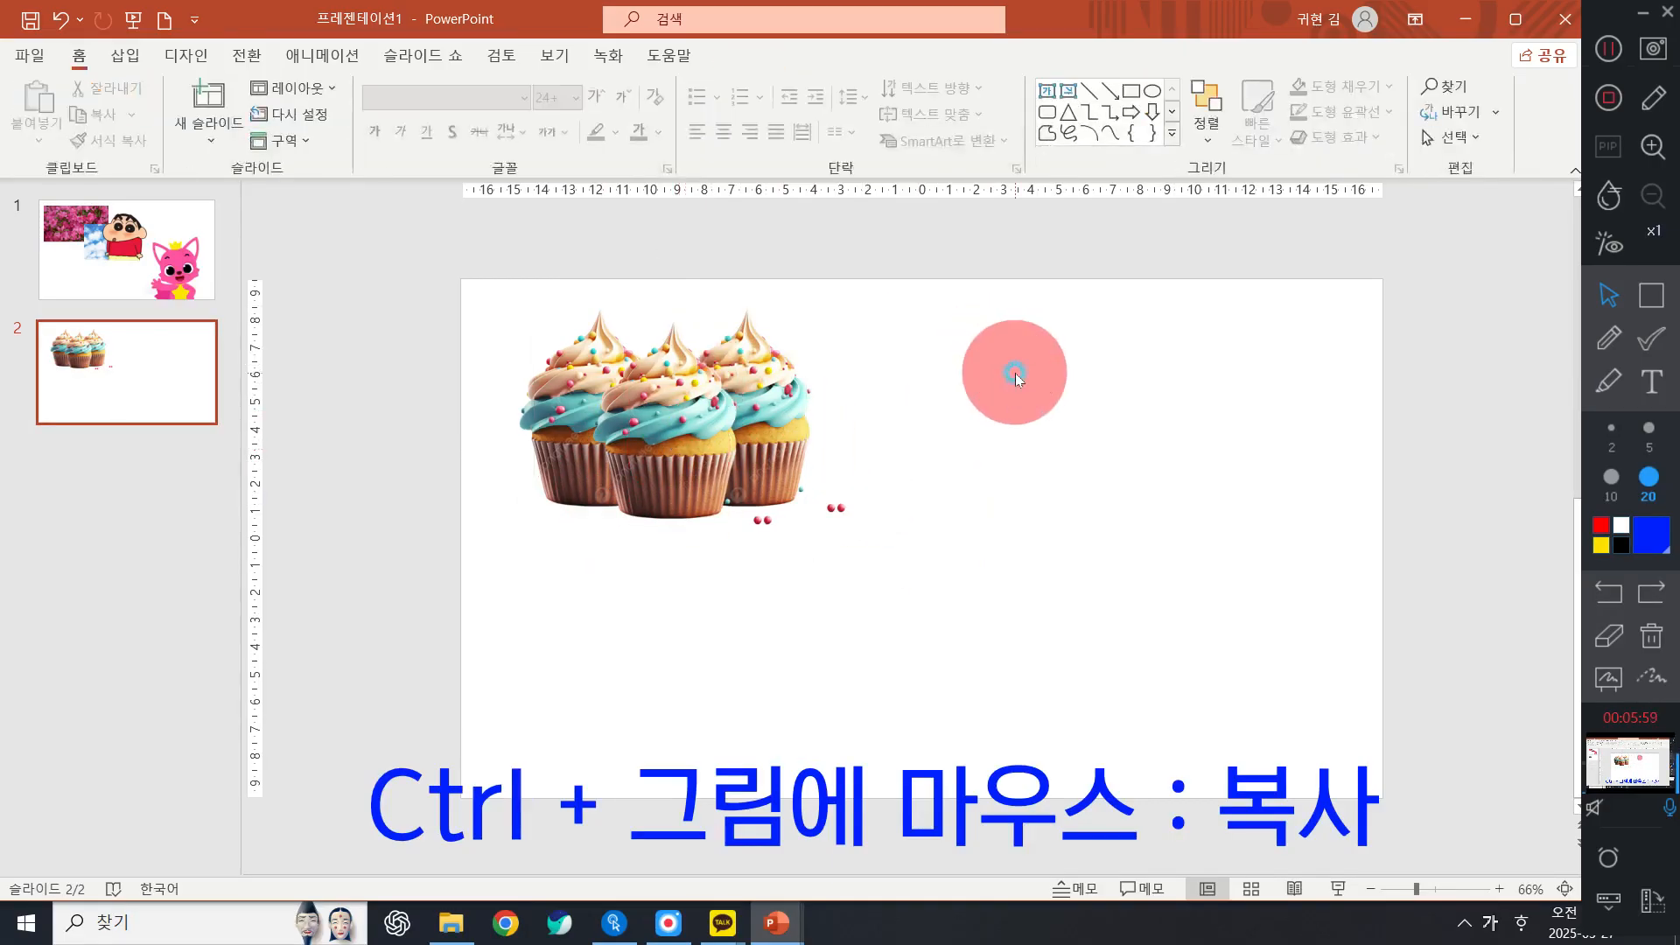
{"action": "left_click", "coordinate": [699, 437]}
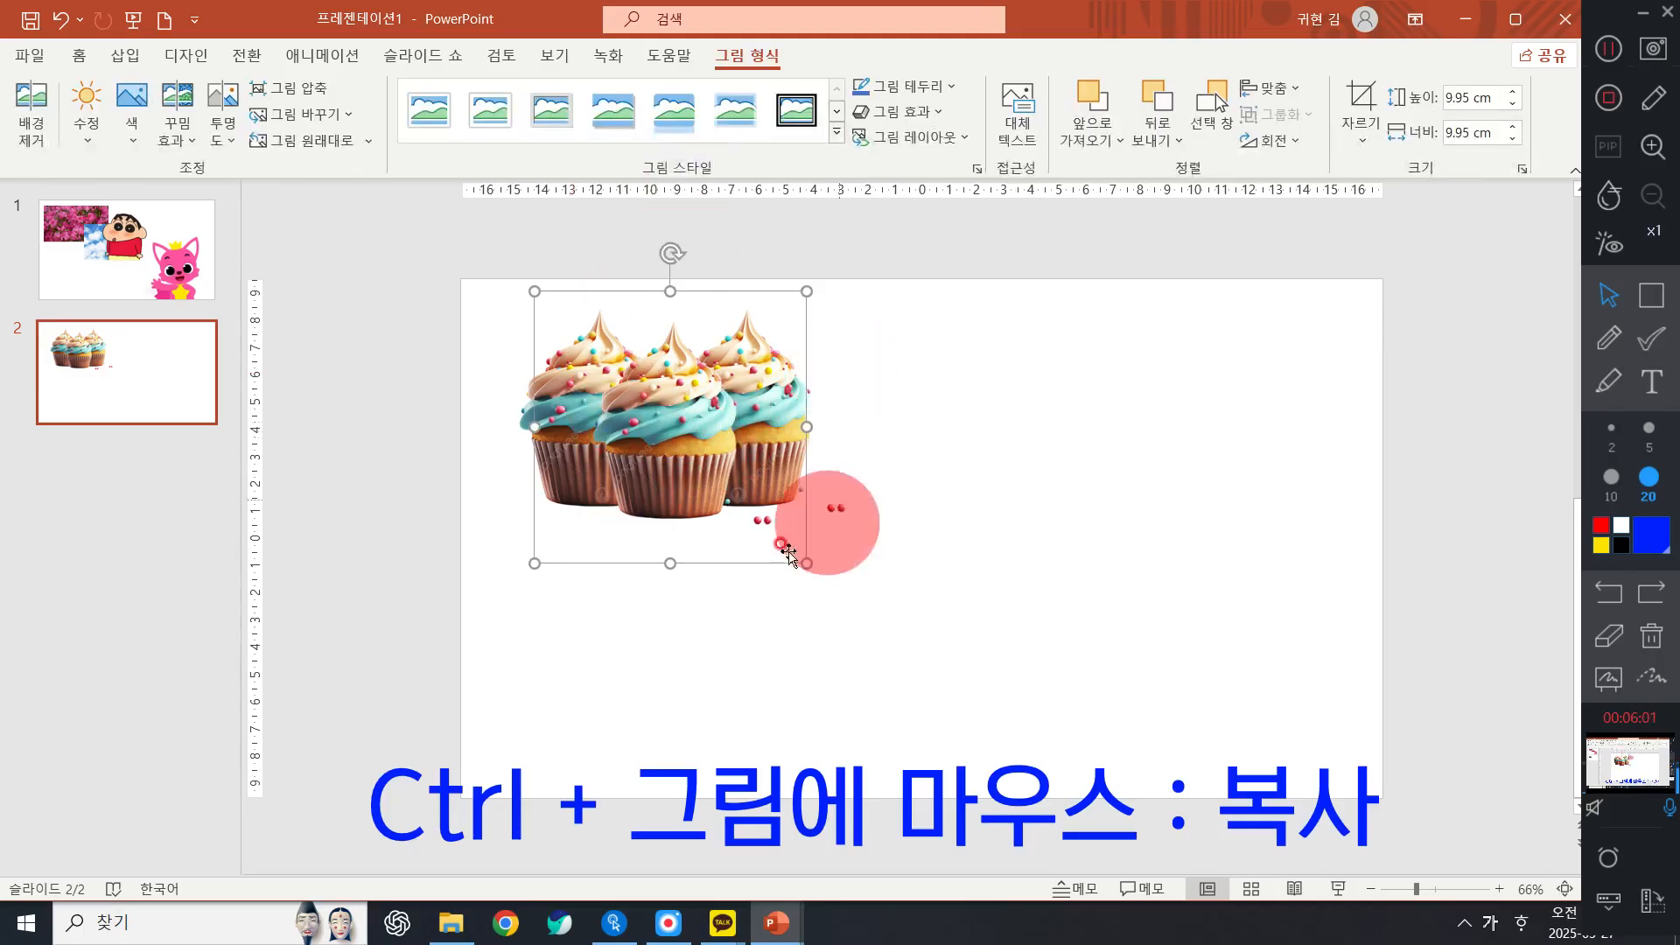
{"action": "left_click", "coordinate": [1059, 425]}
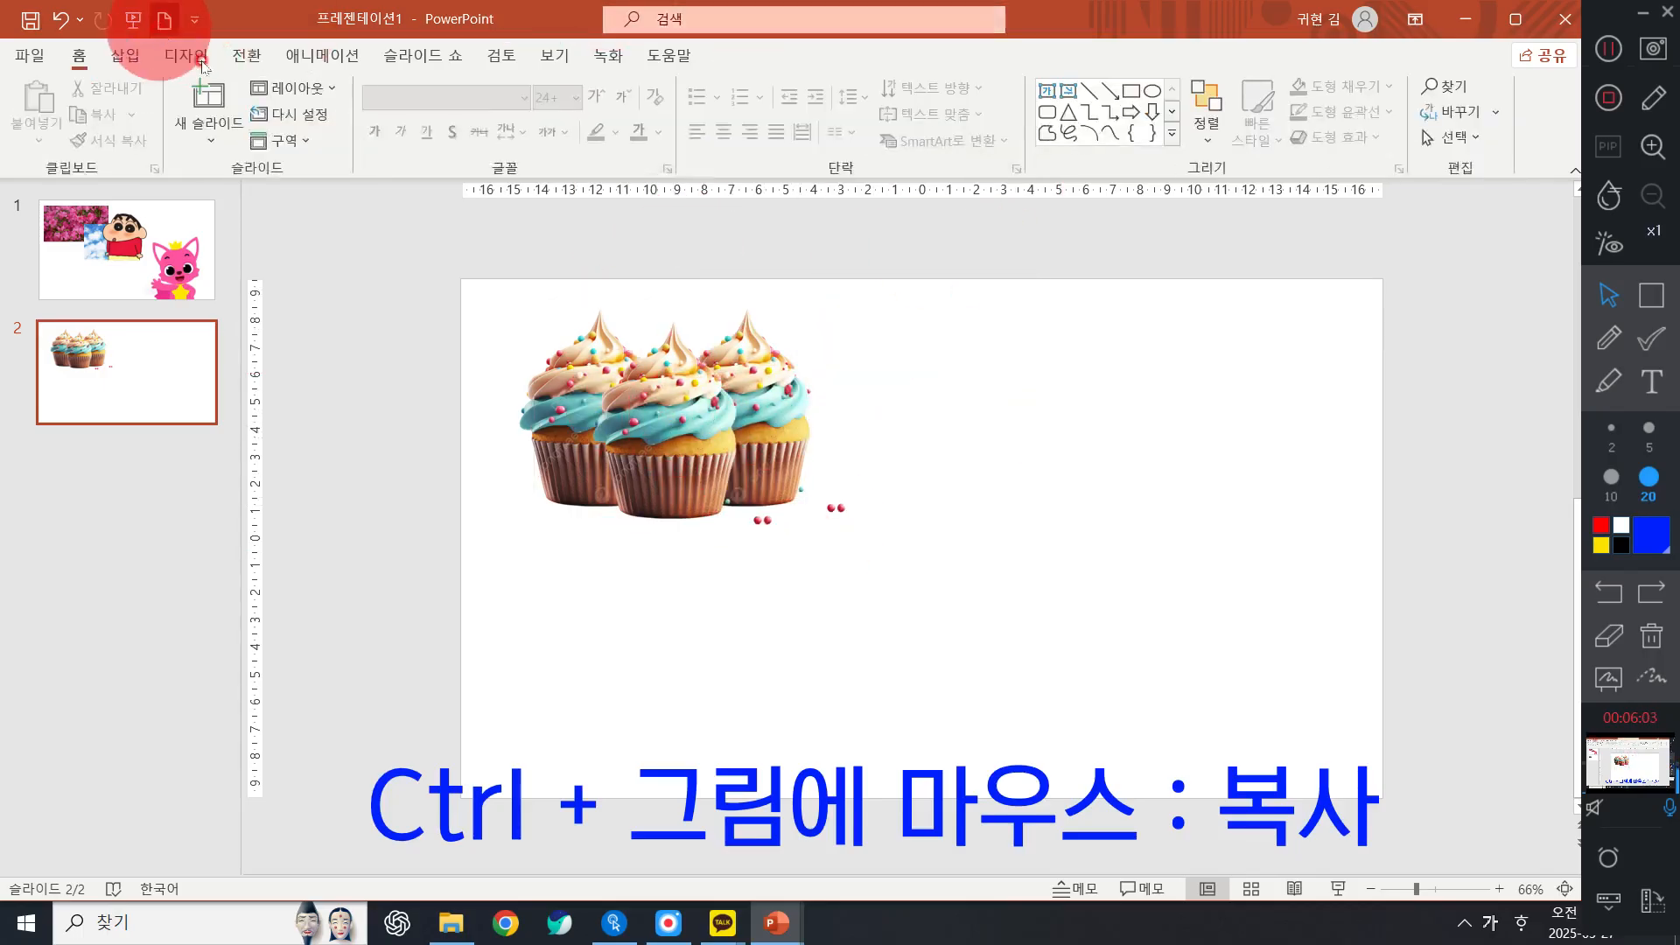
Search the online pictures (온라인 그림) for "강아지"
{"action": "left_click", "coordinate": [127, 56]}
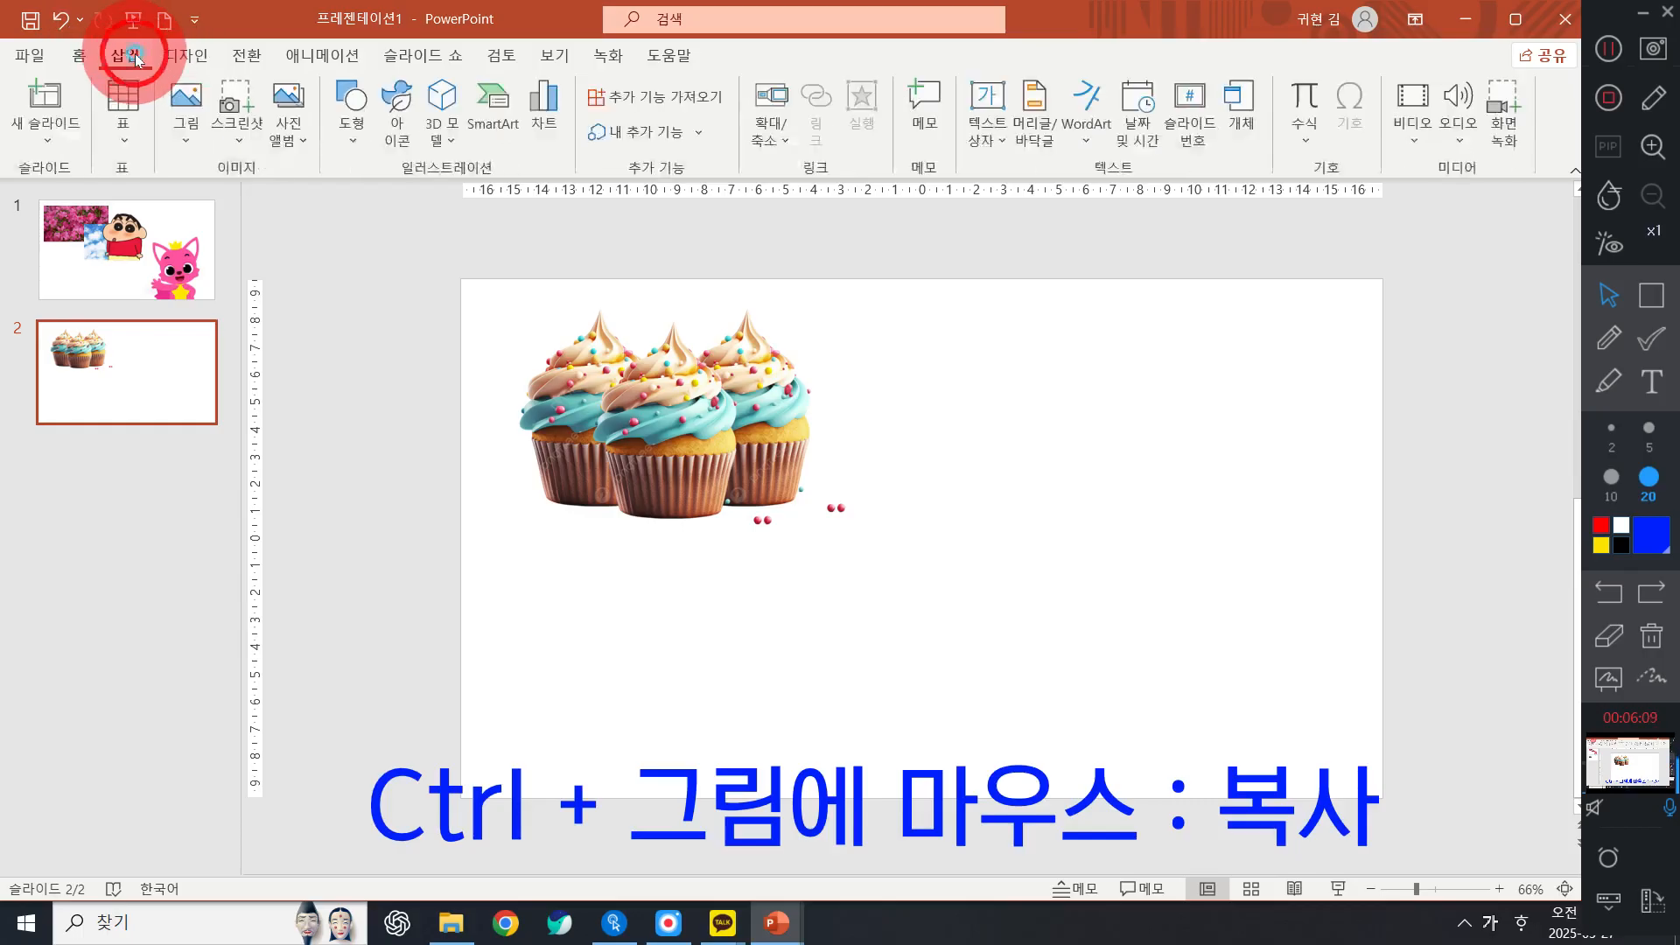
{"action": "left_click", "coordinate": [194, 122]}
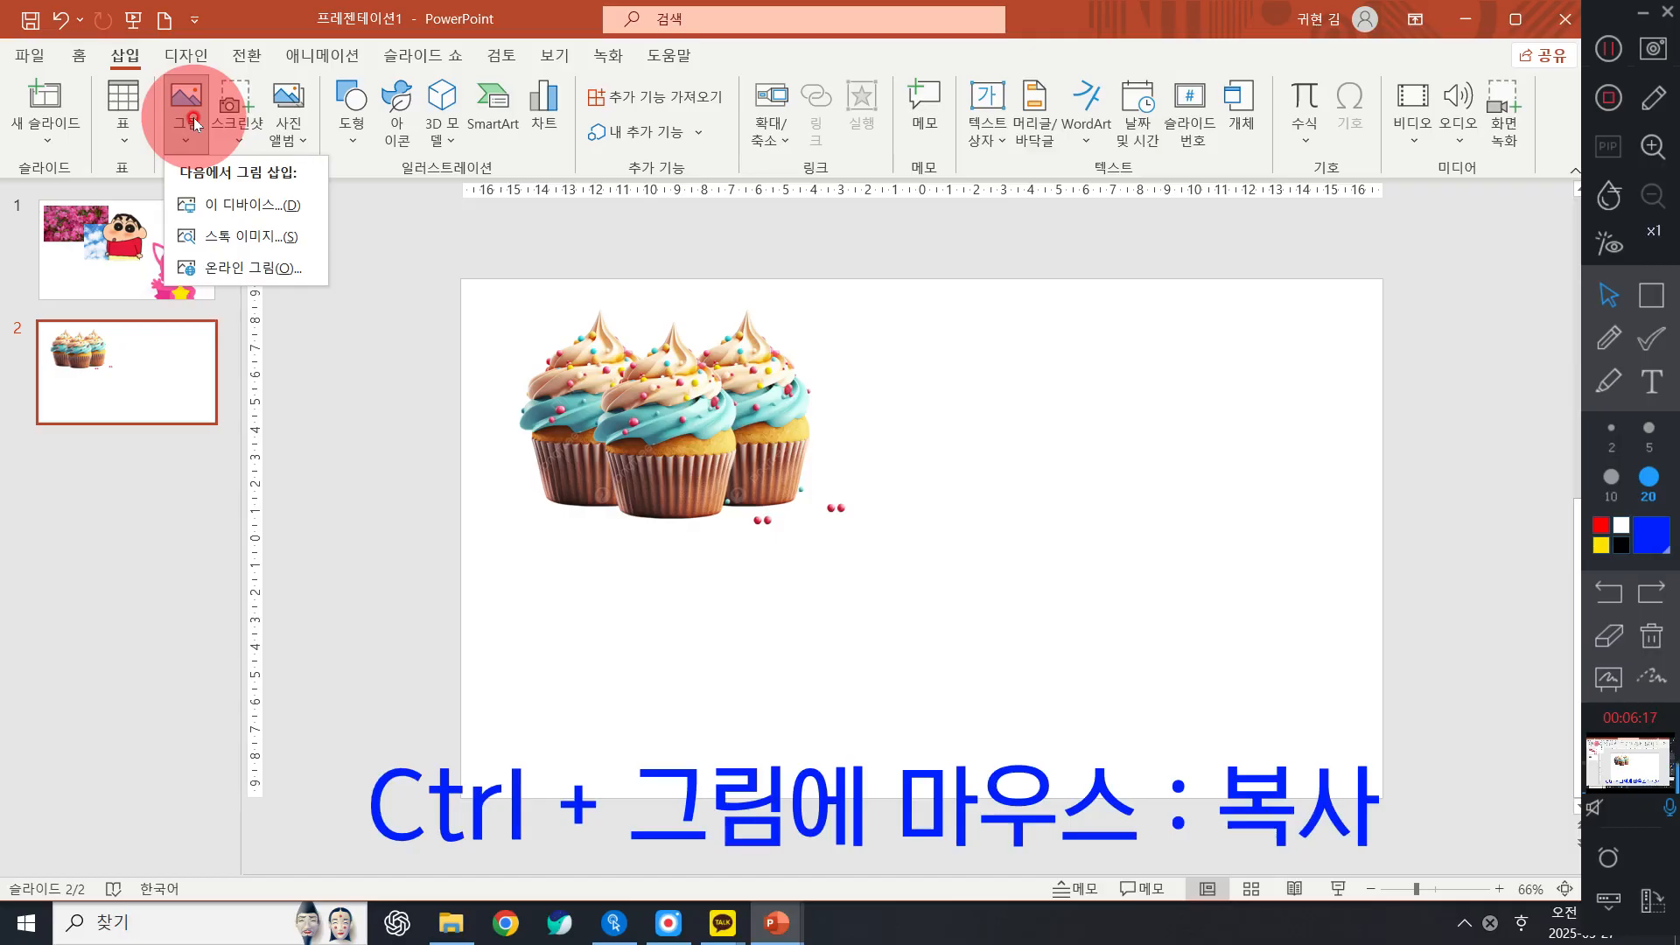
{"action": "left_click", "coordinate": [291, 270]}
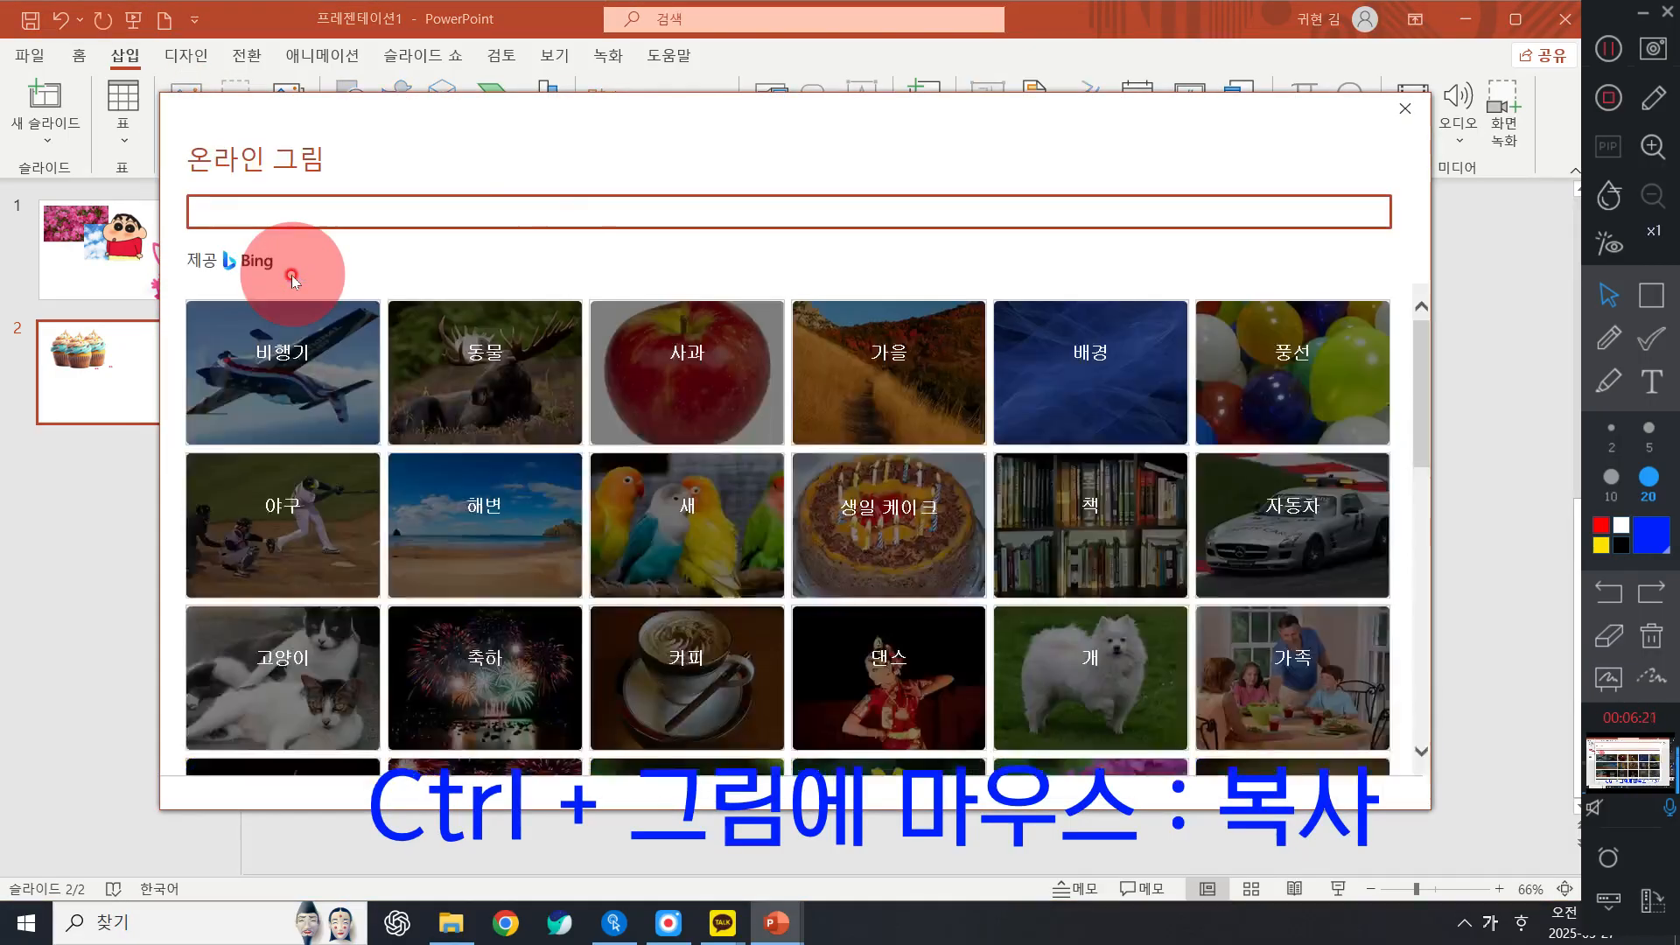
{"action": "left_click", "coordinate": [567, 203]}
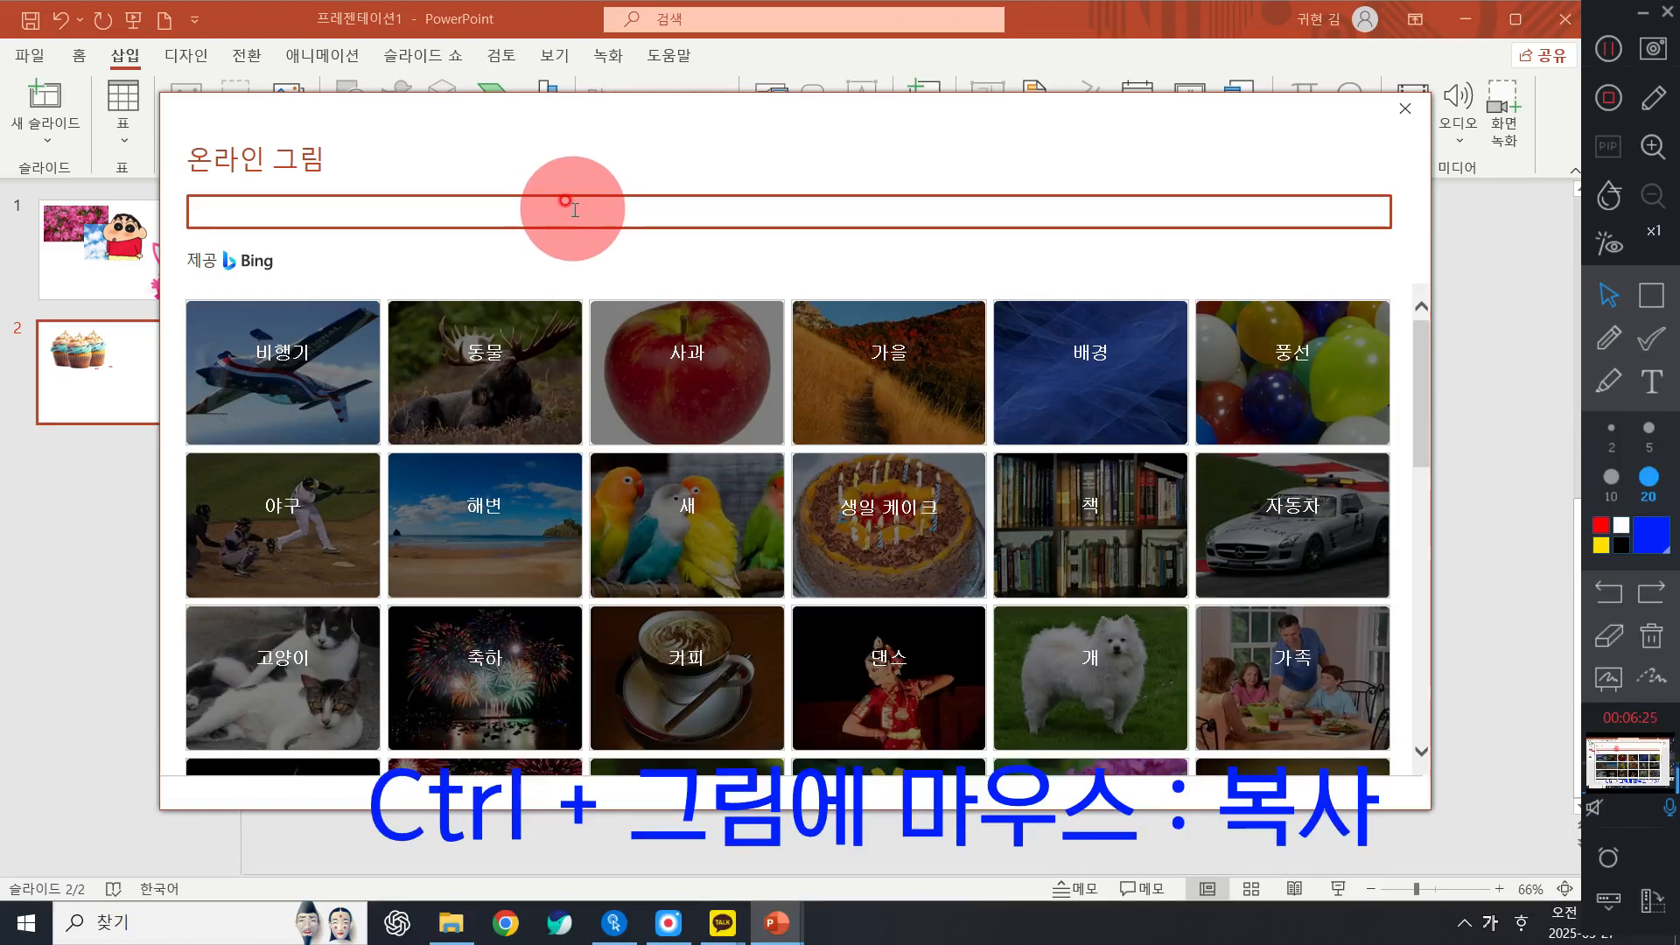
{"action": "type", "text": "가ㅇ아지"}
{"action": "key", "text": "Return"}
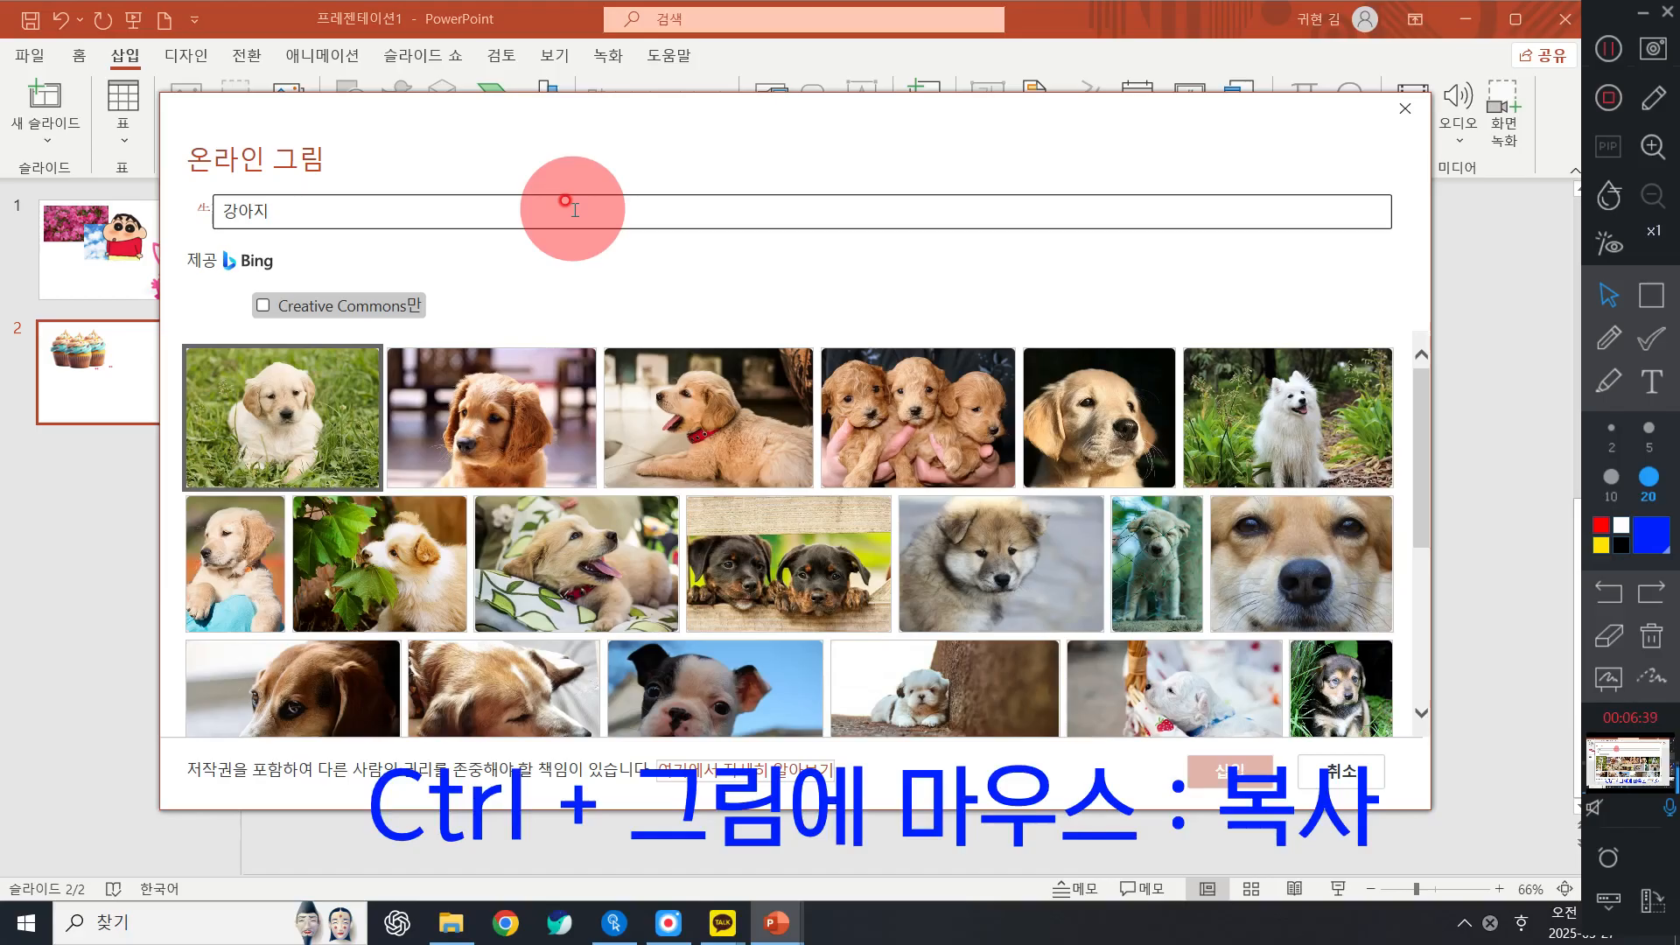
Turn off the Creative Commons-only restriction and filter the puppy pictures to the transparent type (투명)
{"action": "left_click", "coordinate": [313, 315]}
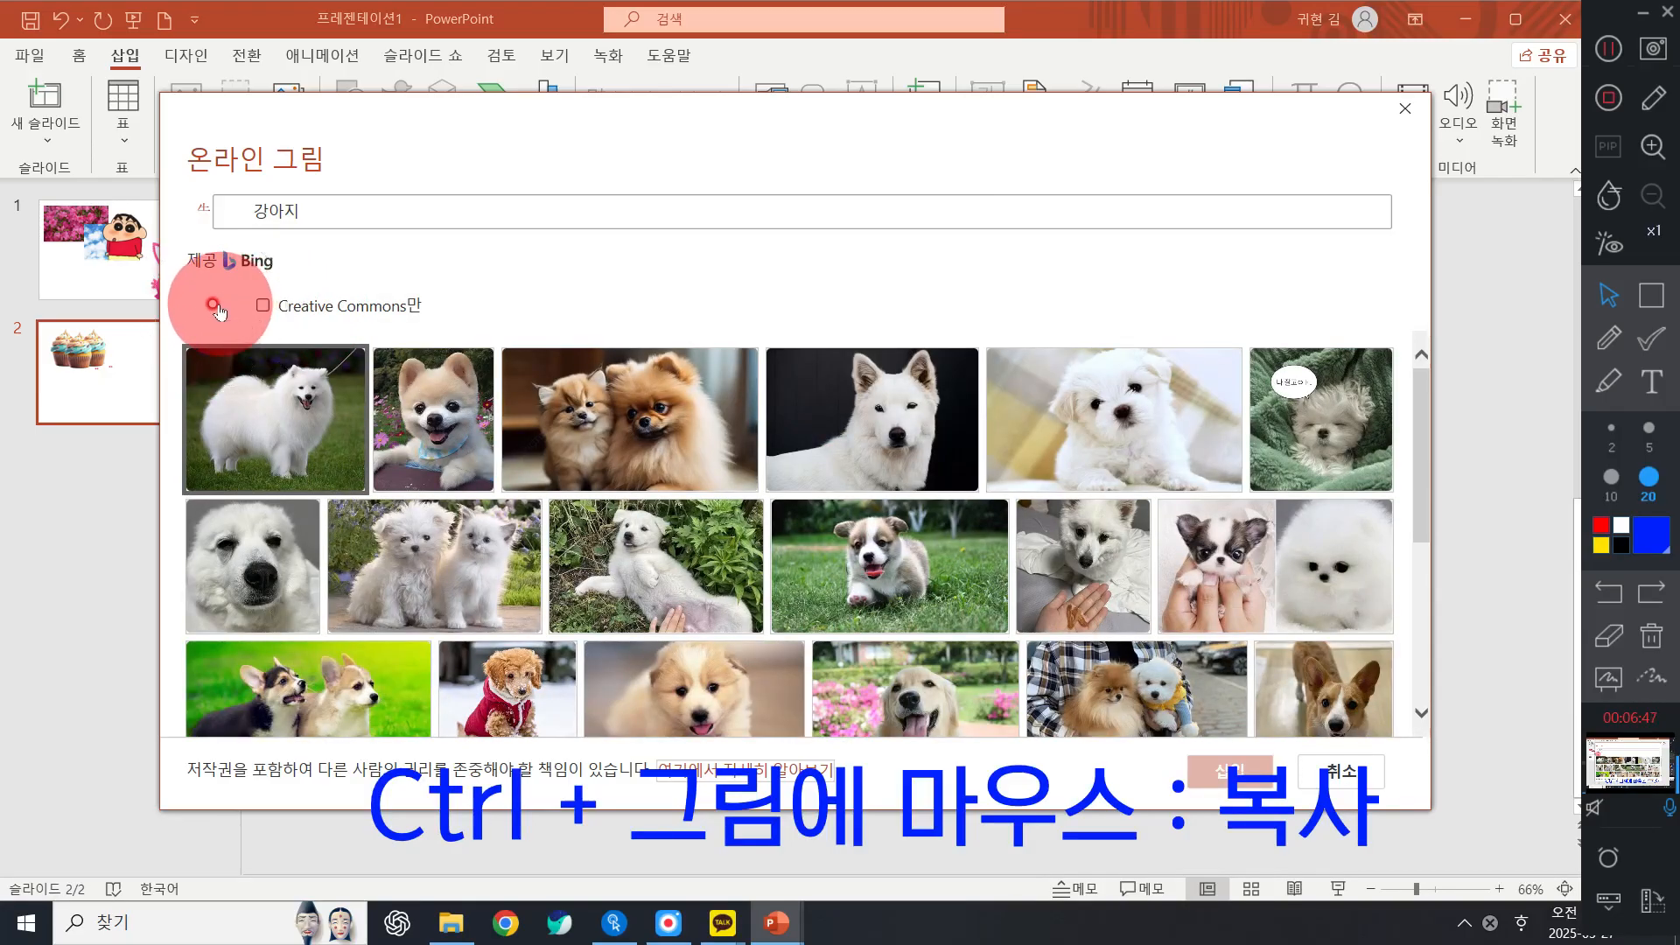
{"action": "left_click", "coordinate": [218, 312]}
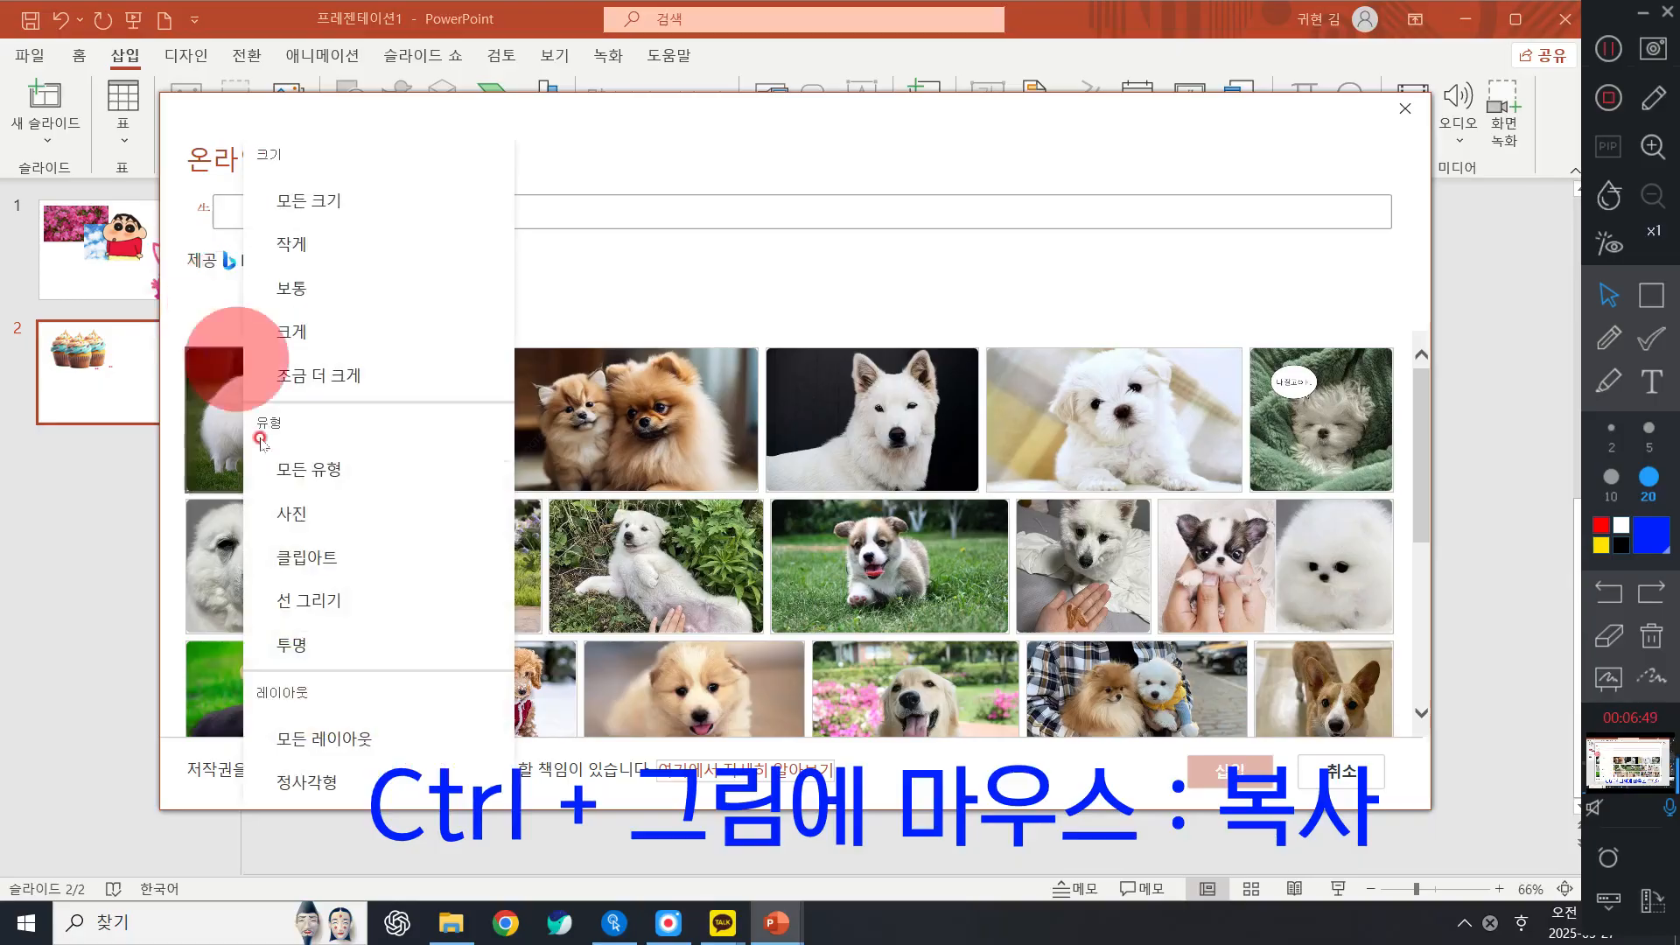
{"action": "left_click", "coordinate": [319, 648]}
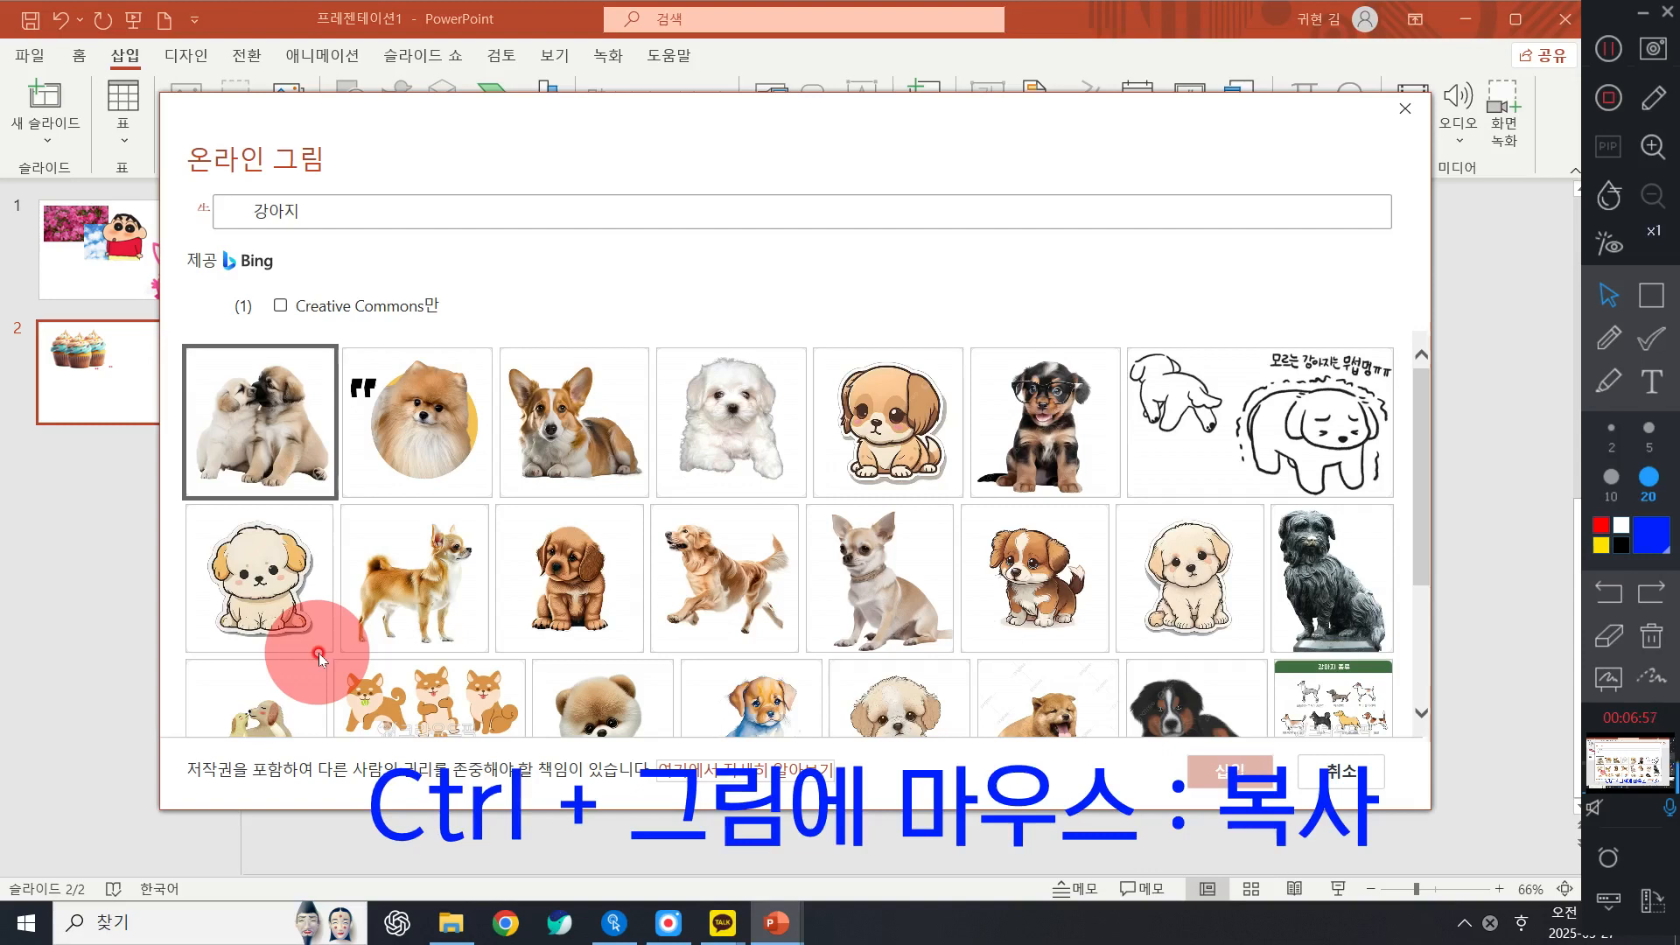
Erase the blue on-screen text annotation and look through the transparent puppy pictures
{"action": "left_click", "coordinate": [989, 296]}
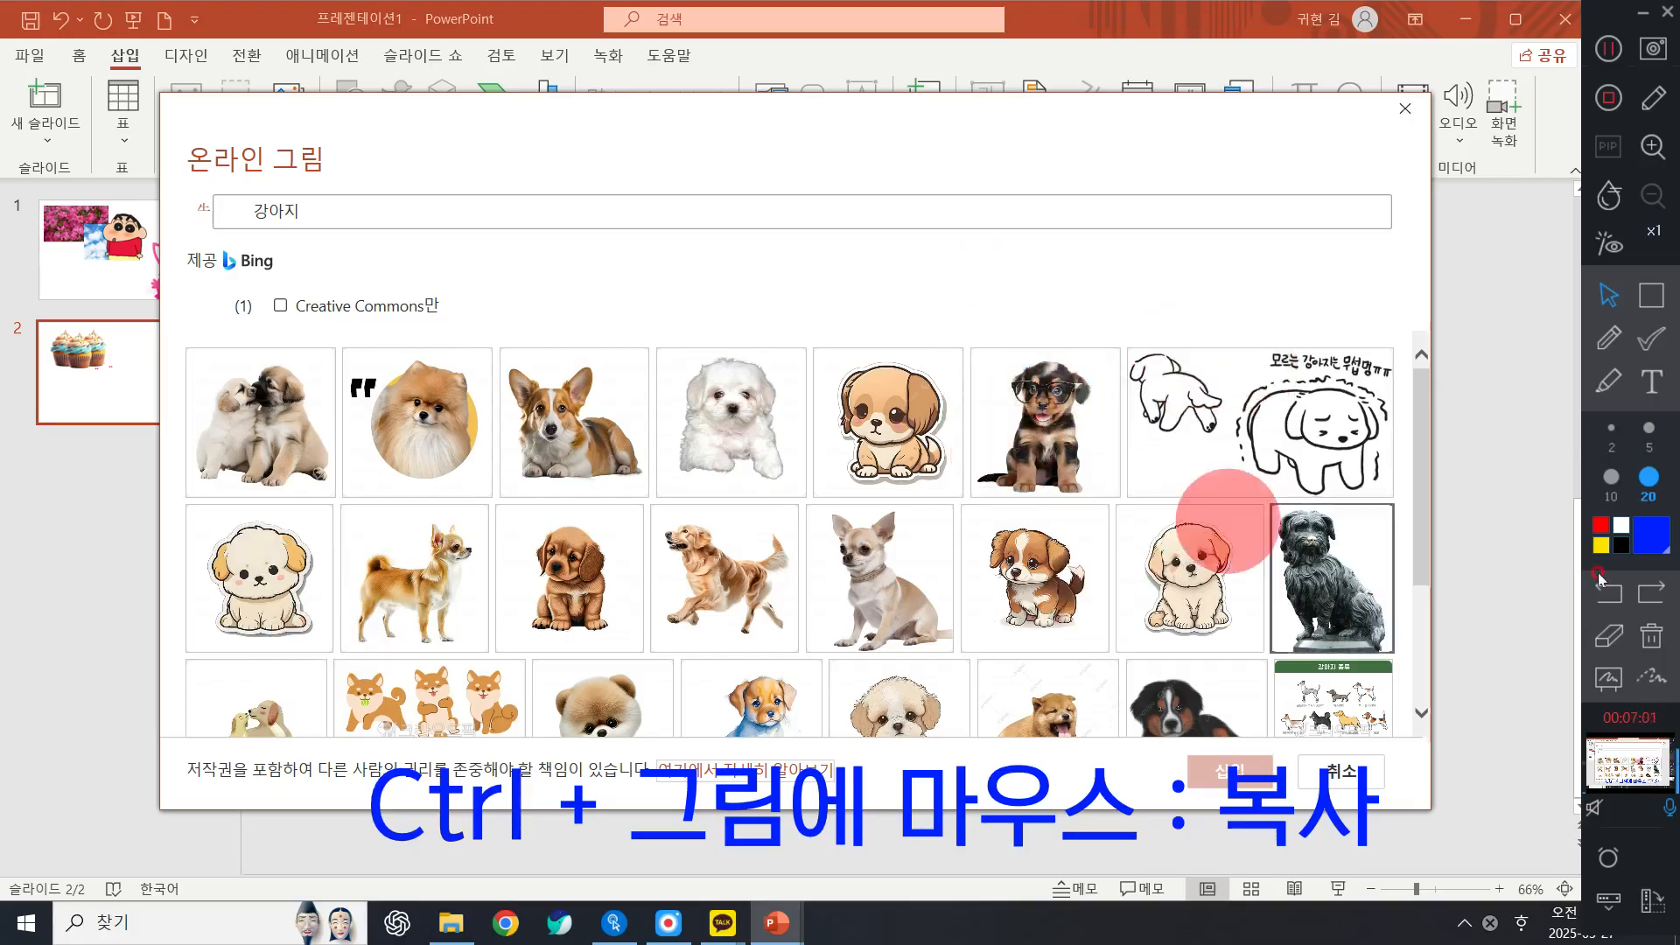
{"action": "left_click", "coordinate": [1642, 630]}
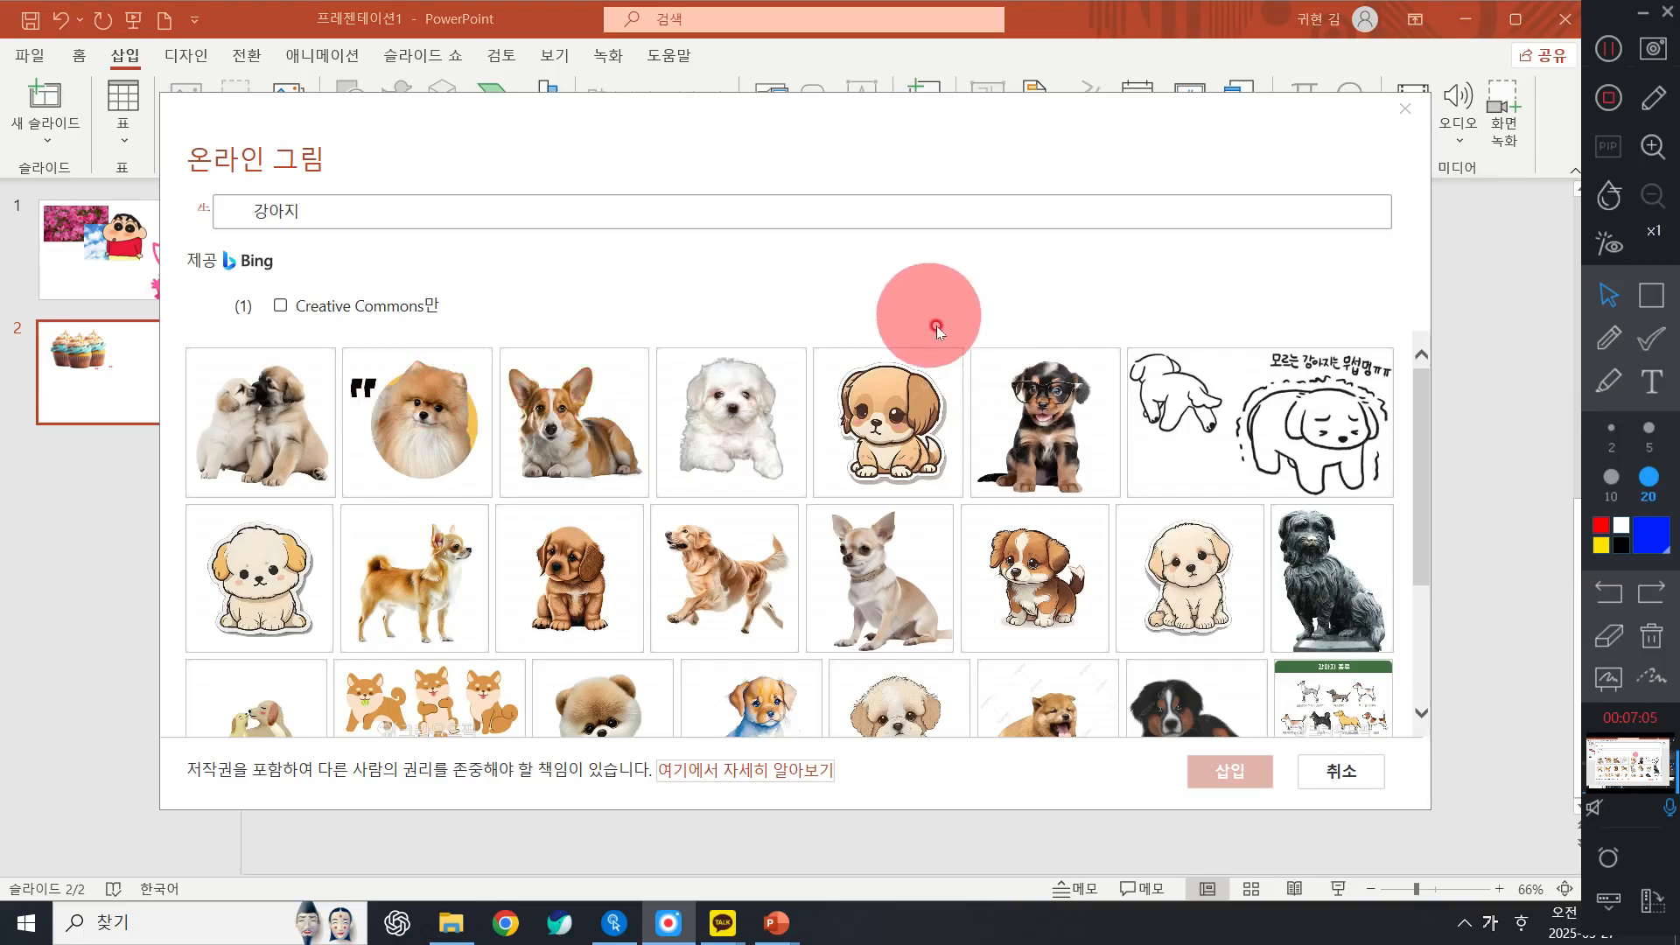
{"action": "scroll", "coordinate": [1126, 569], "scroll_direction": "down", "scroll_amount": 2}
{"action": "scroll", "coordinate": [1123, 582], "scroll_direction": "up", "scroll_amount": 2}
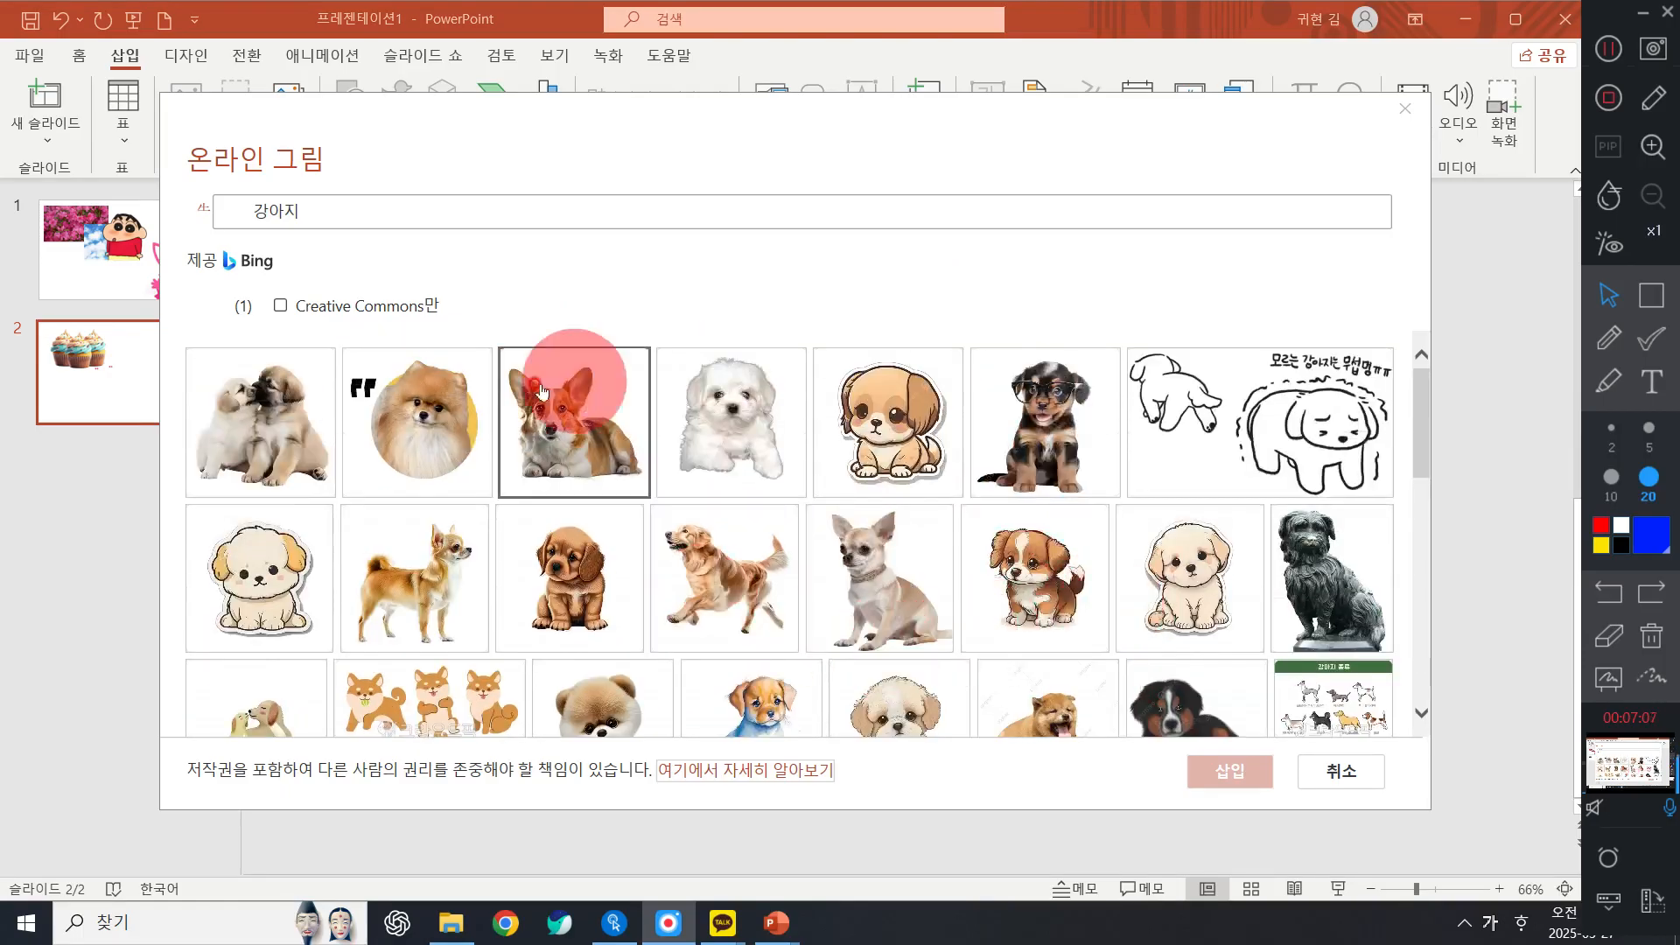
Insert the transparent picture of the blue watercolor puppy from the online picture results
{"action": "scroll", "coordinate": [1286, 420], "scroll_direction": "down", "scroll_amount": 7}
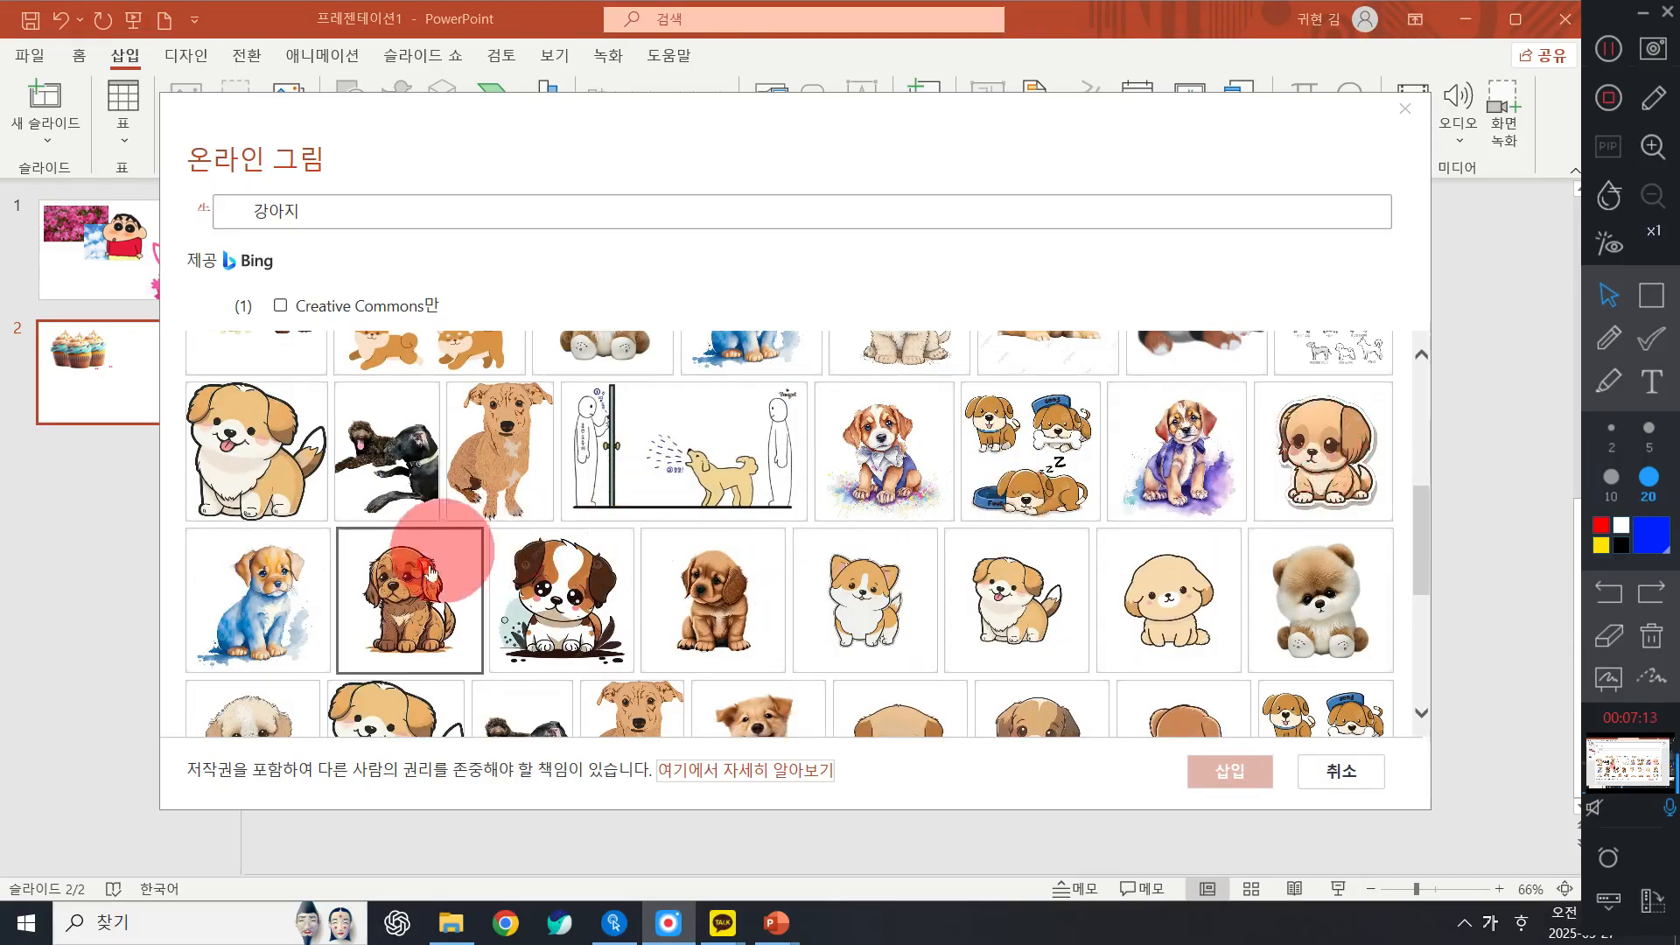
{"action": "left_click", "coordinate": [261, 604]}
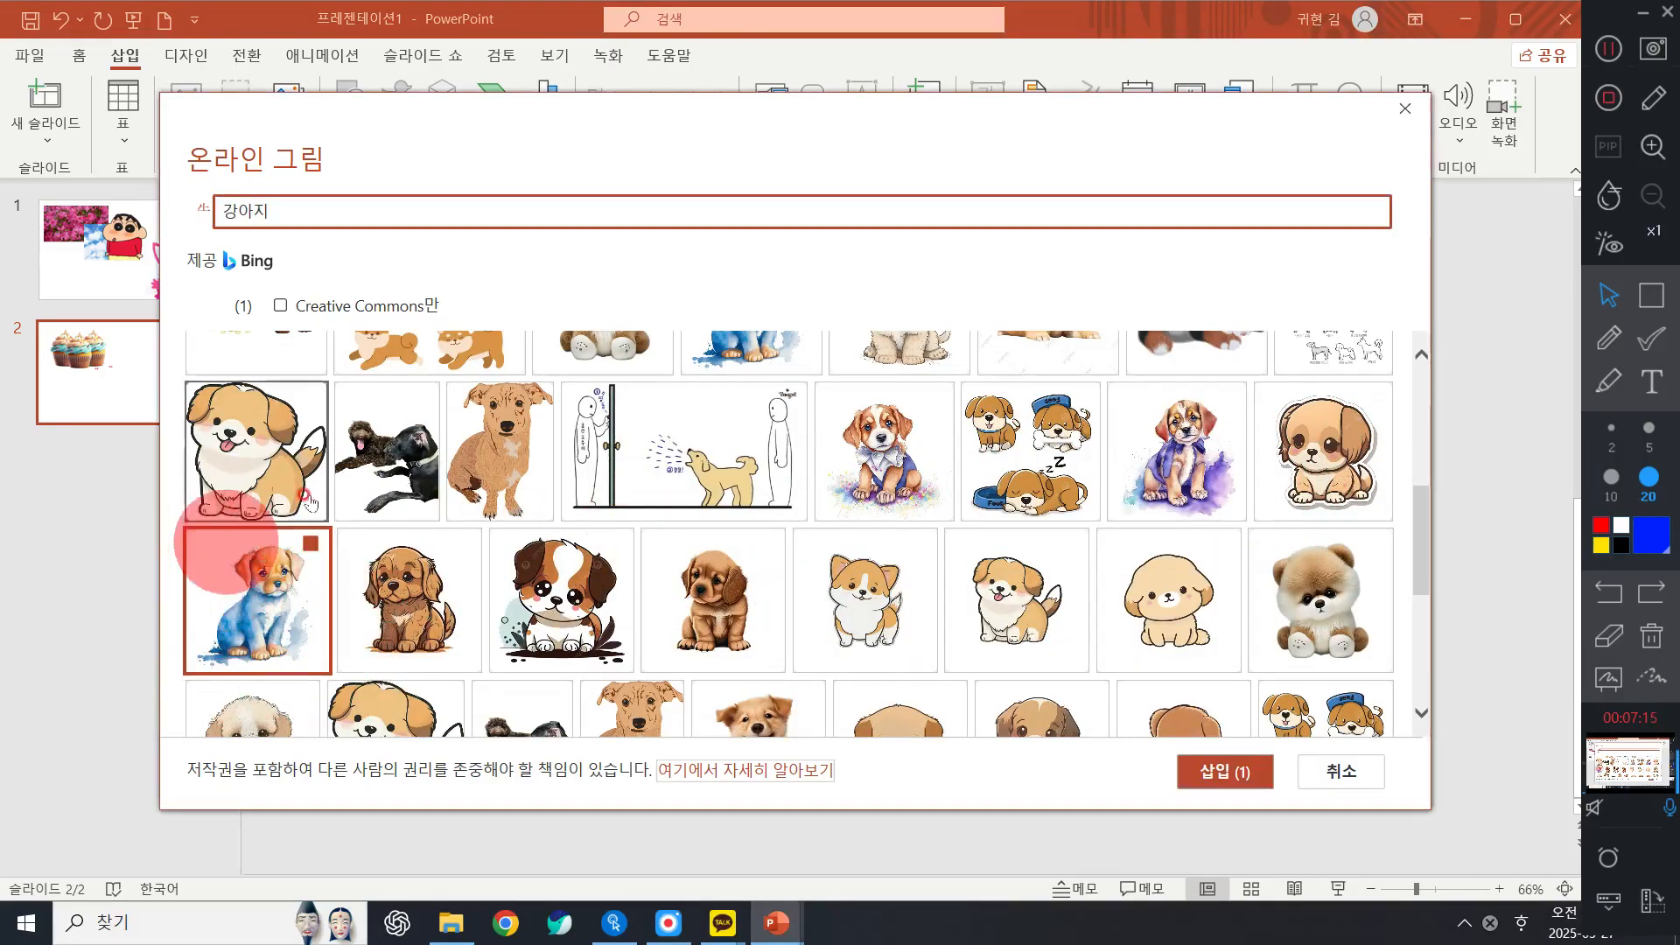
{"action": "left_click", "coordinate": [1248, 793]}
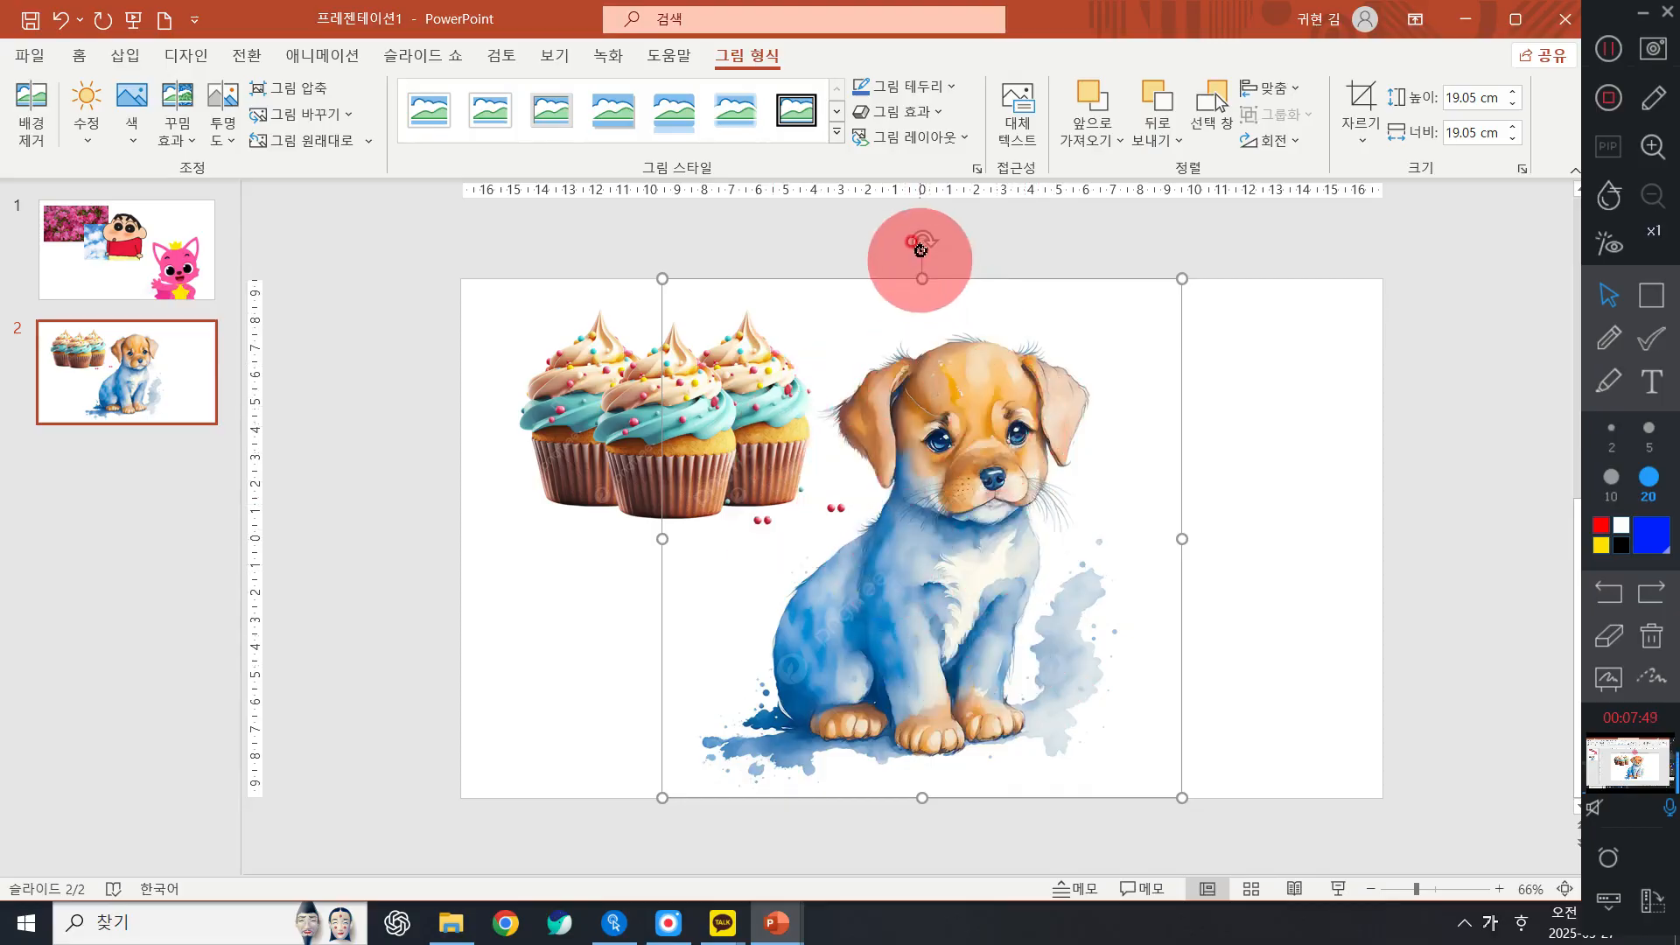
Shrink the puppy picture to about 11.25 cm square and move it beside the cupcakes, undoing any trial rotation
{"action": "left_click_drag", "start_coordinate": [921, 249], "coordinate": [1275, 589]}
{"action": "key", "text": "ctrl+z"}
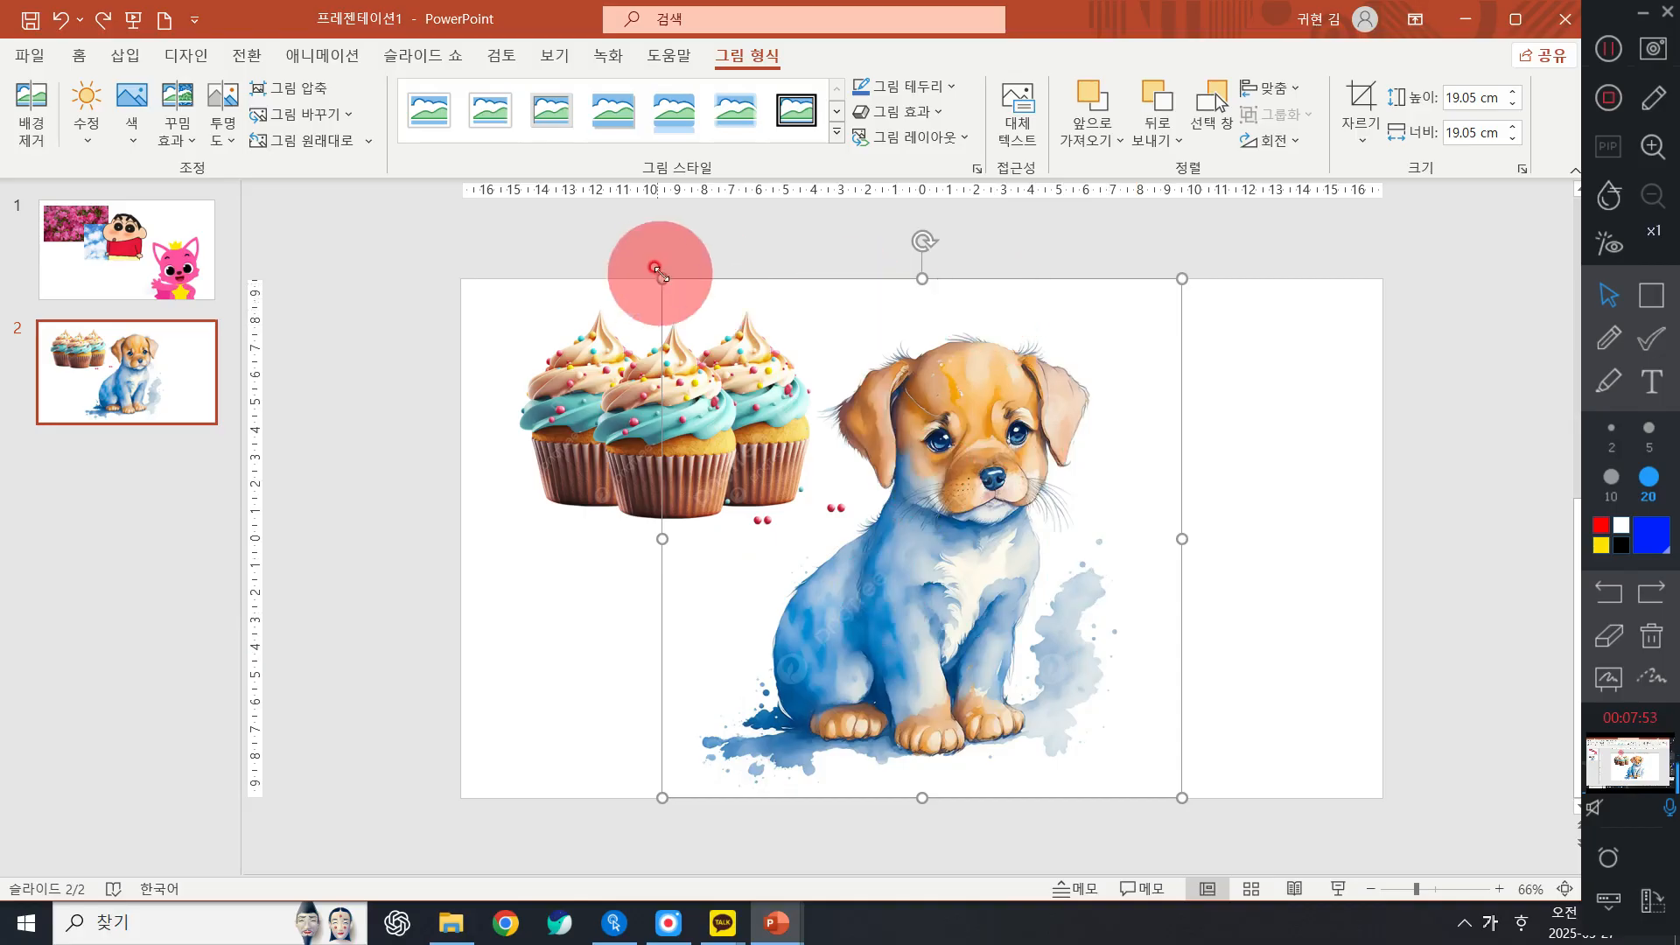
{"action": "left_click_drag", "start_coordinate": [662, 279], "coordinate": [806, 421]}
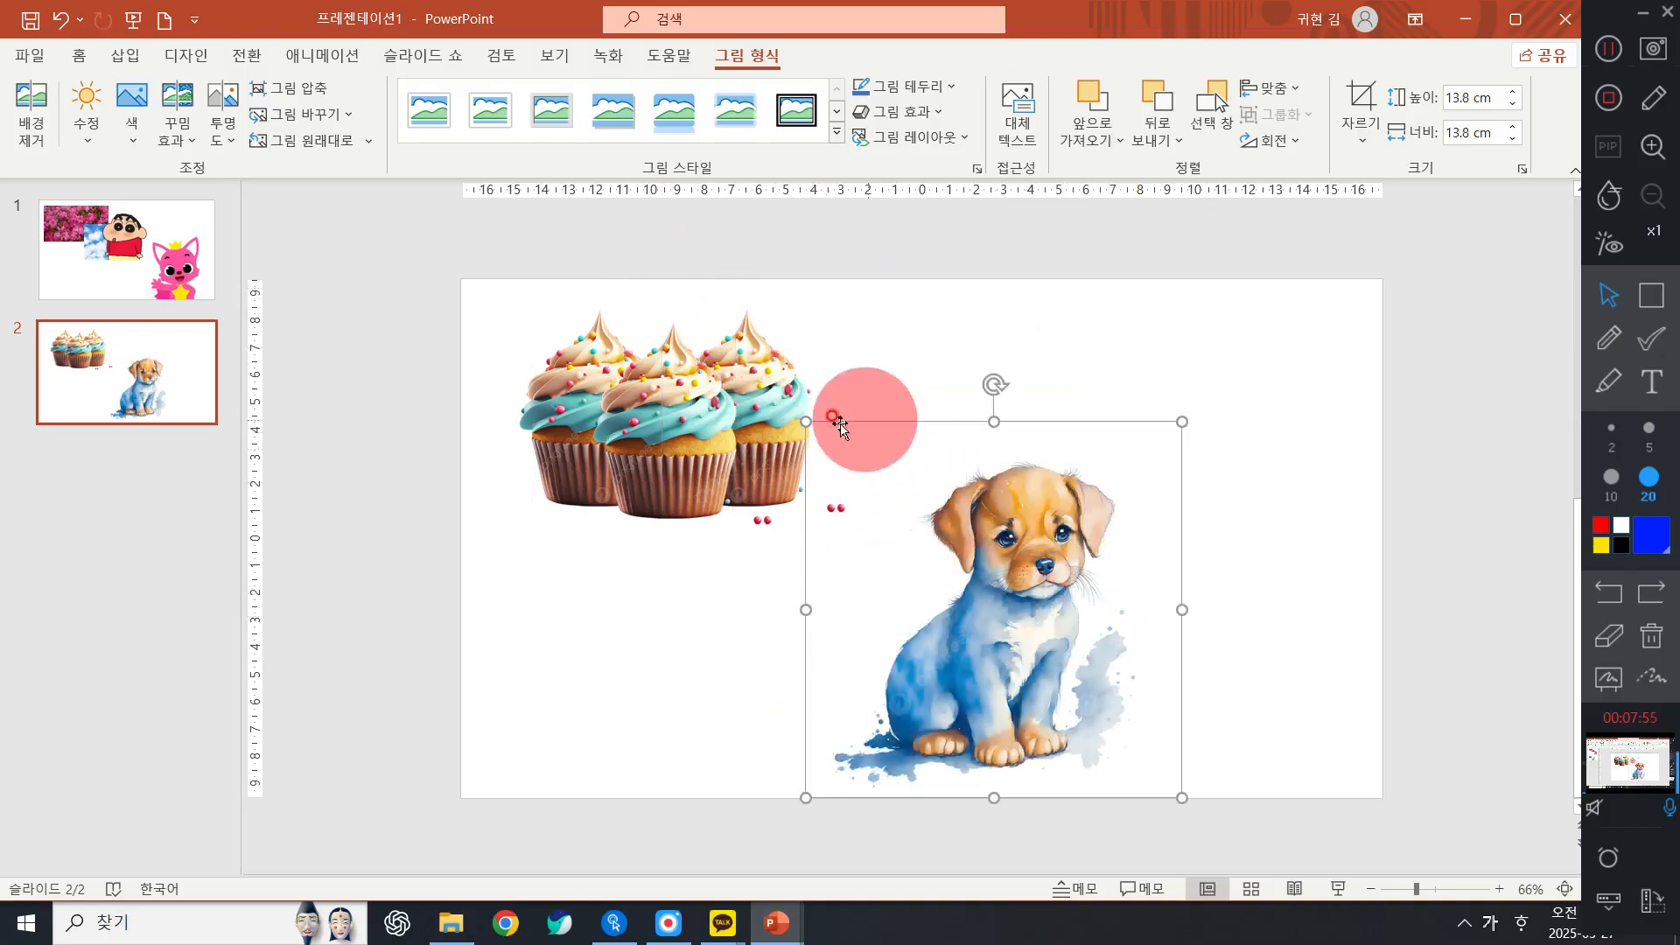
{"action": "left_click_drag", "start_coordinate": [1182, 798], "coordinate": [1114, 728]}
{"action": "left_click_drag", "start_coordinate": [1036, 581], "coordinate": [998, 523]}
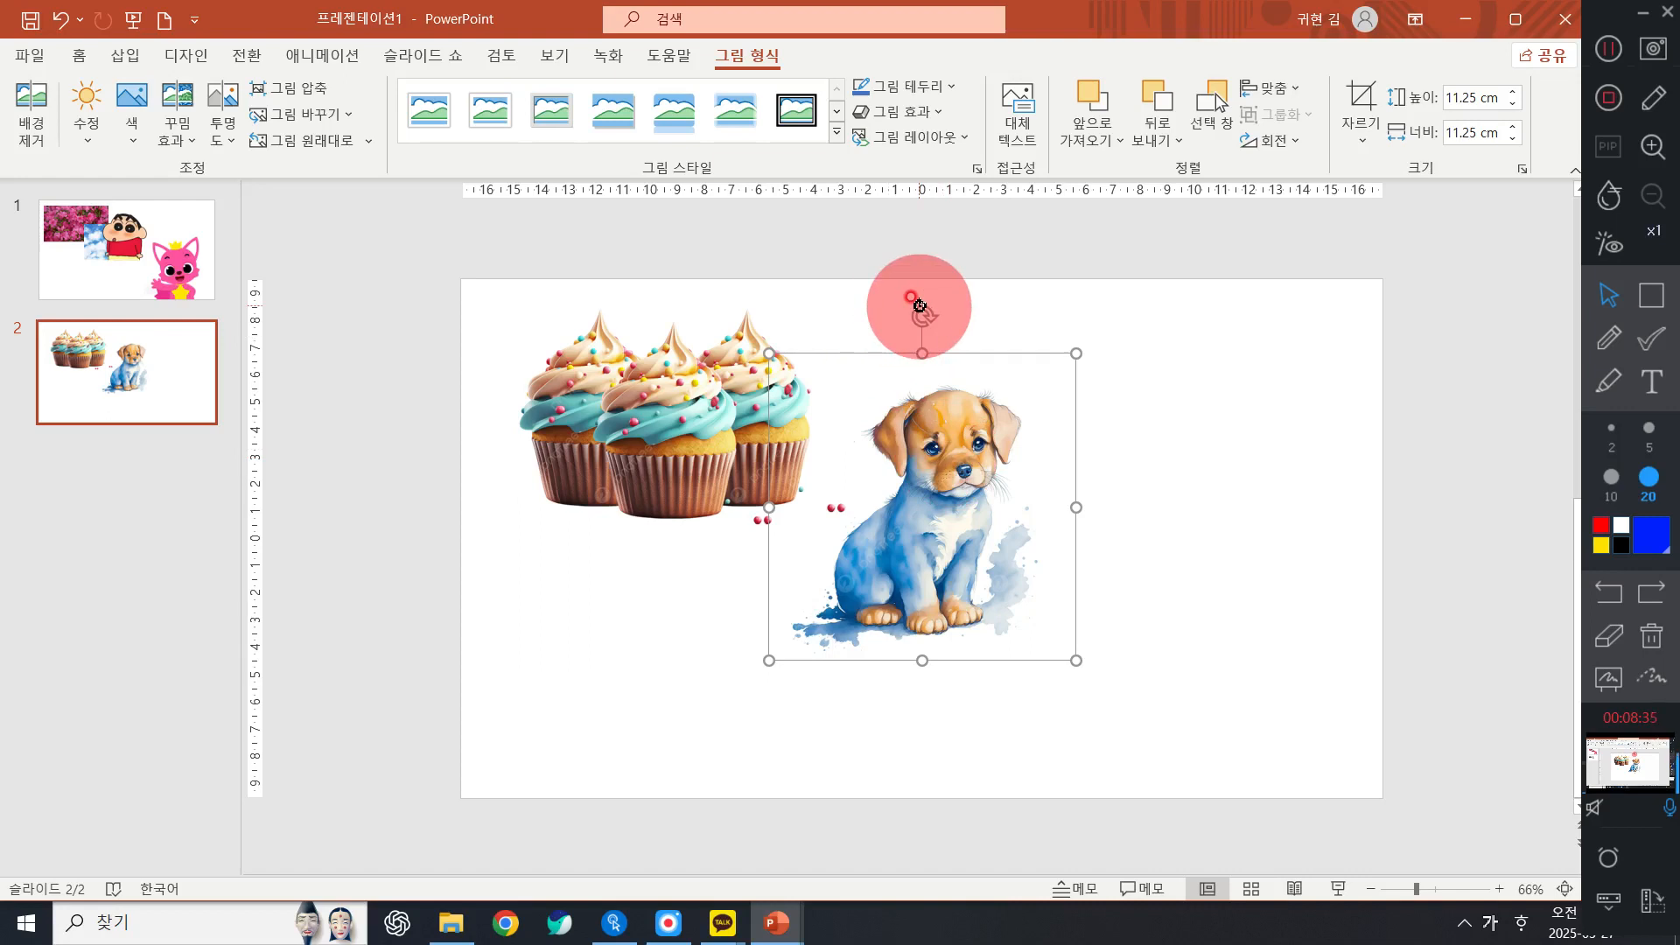
Try rotating the puppy picture freely and turn it back upright
{"action": "left_click_drag", "start_coordinate": [919, 305], "coordinate": [1177, 625]}
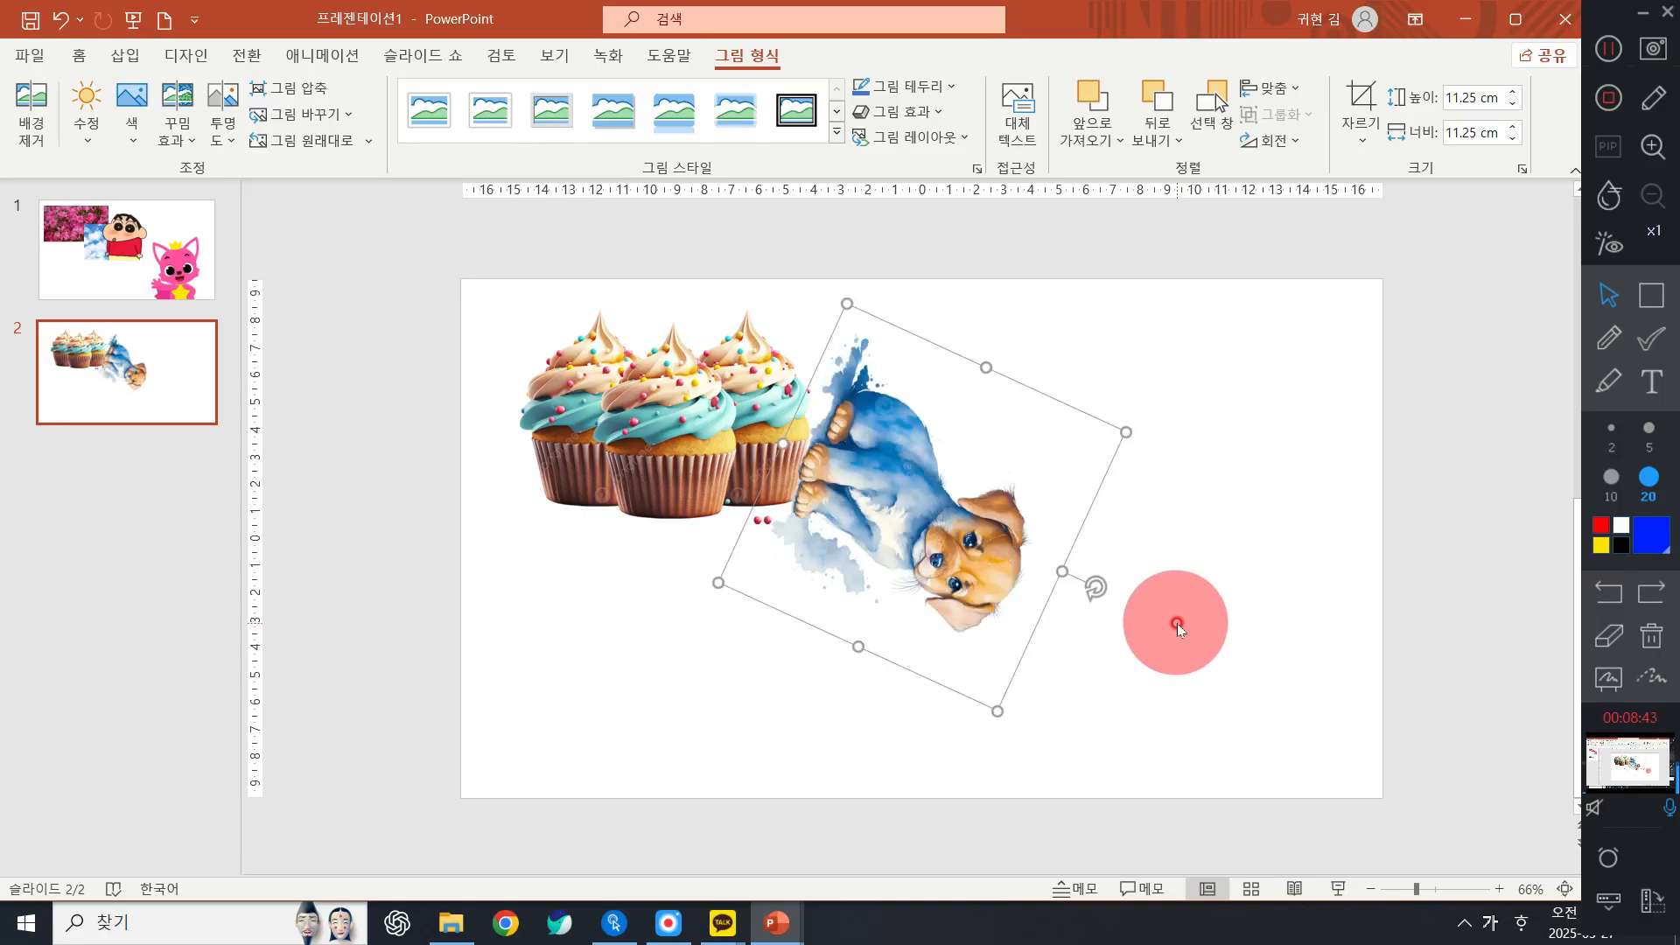
{"action": "left_click_drag", "start_coordinate": [1093, 588], "coordinate": [915, 298]}
{"action": "left_click", "coordinate": [921, 304]}
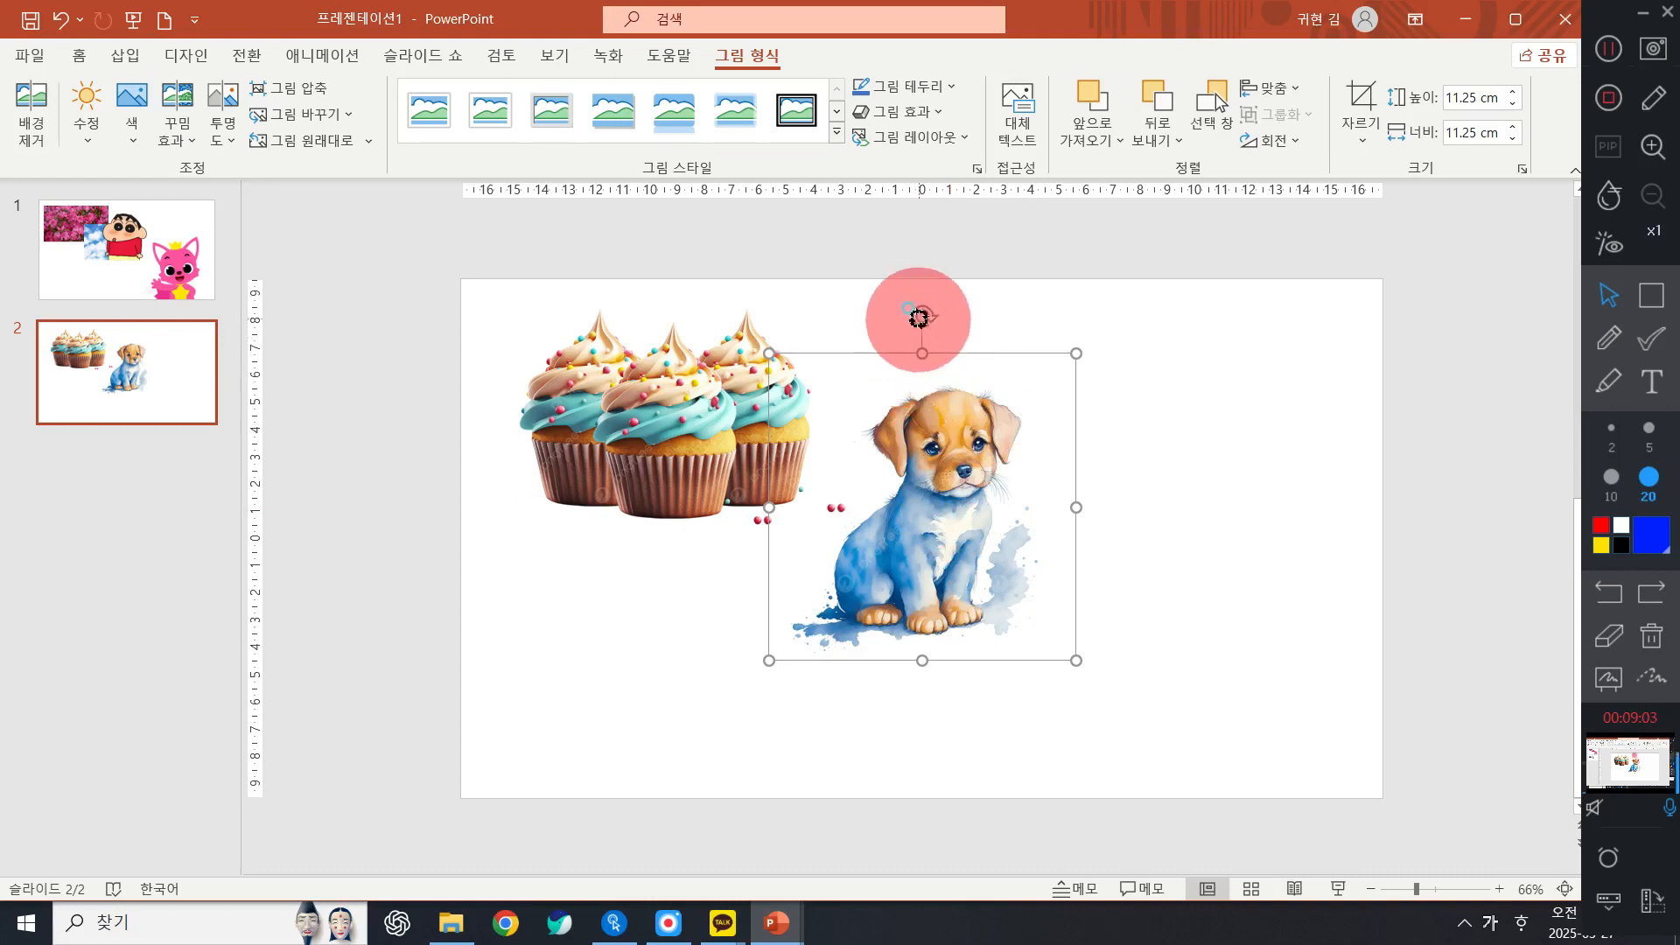
{"action": "mouse_move", "coordinate": [919, 320]}
{"action": "left_mouse_down"}
{"action": "mouse_move", "coordinate": [612, 619]}
{"action": "mouse_move", "coordinate": [986, 782]}
{"action": "mouse_move", "coordinate": [1125, 386]}
{"action": "mouse_move", "coordinate": [717, 420]}
{"action": "mouse_move", "coordinate": [1233, 681]}
{"action": "mouse_move", "coordinate": [1069, 300]}
{"action": "mouse_move", "coordinate": [866, 323]}
{"action": "mouse_move", "coordinate": [947, 332]}
{"action": "mouse_move", "coordinate": [908, 307]}
{"action": "left_mouse_up"}
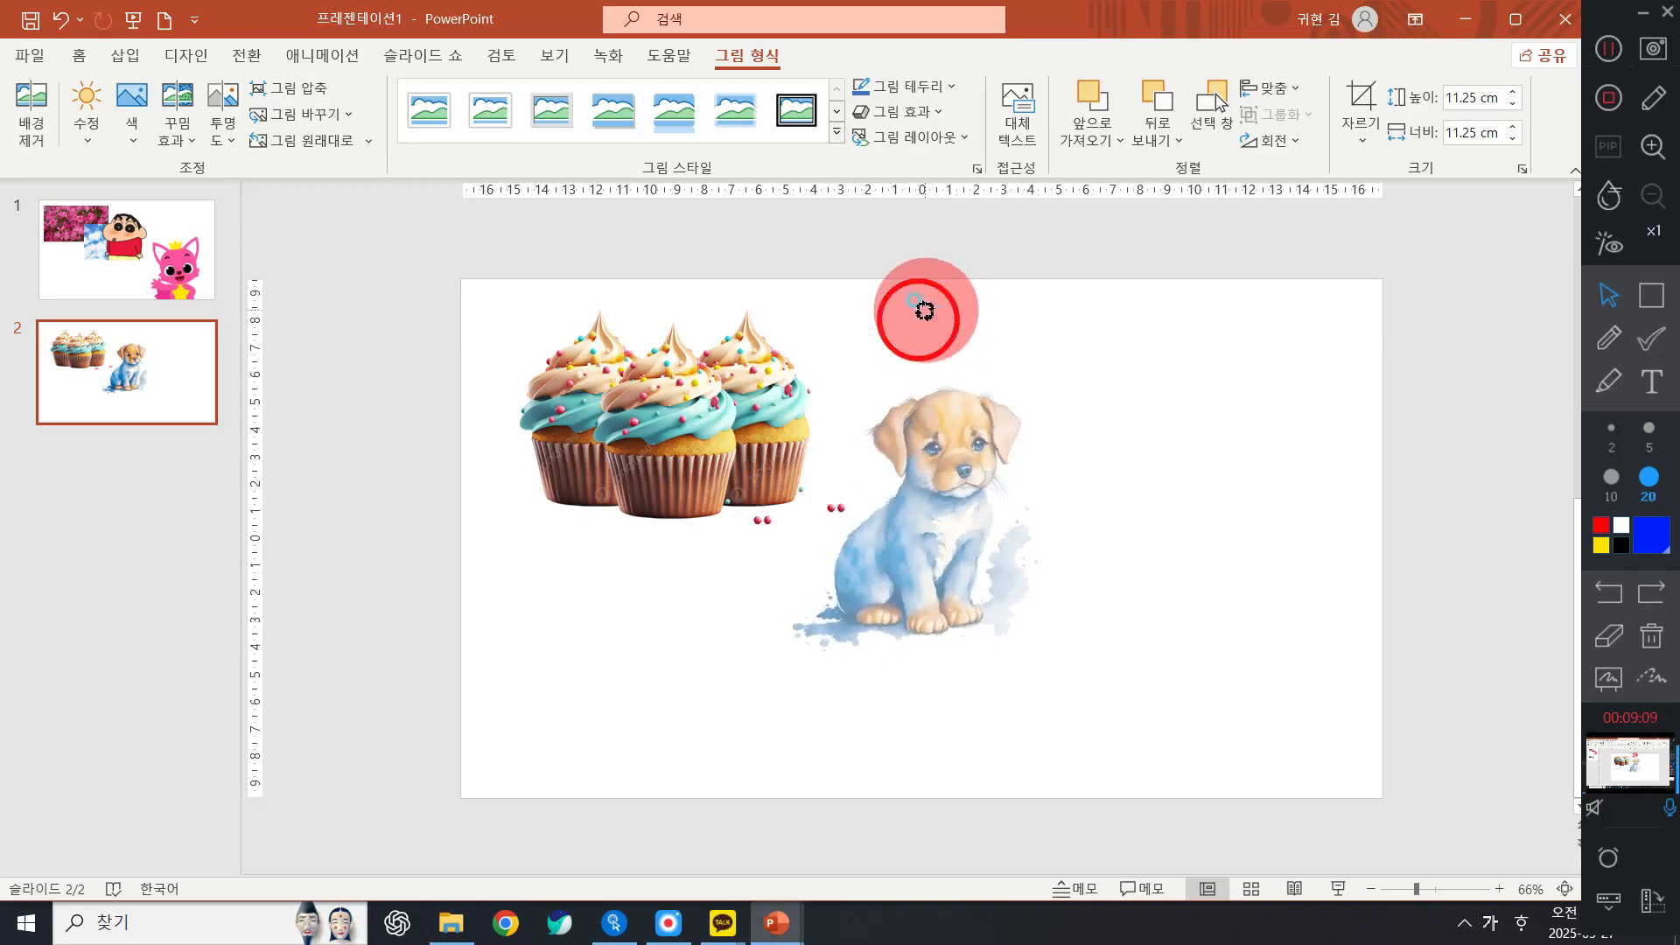
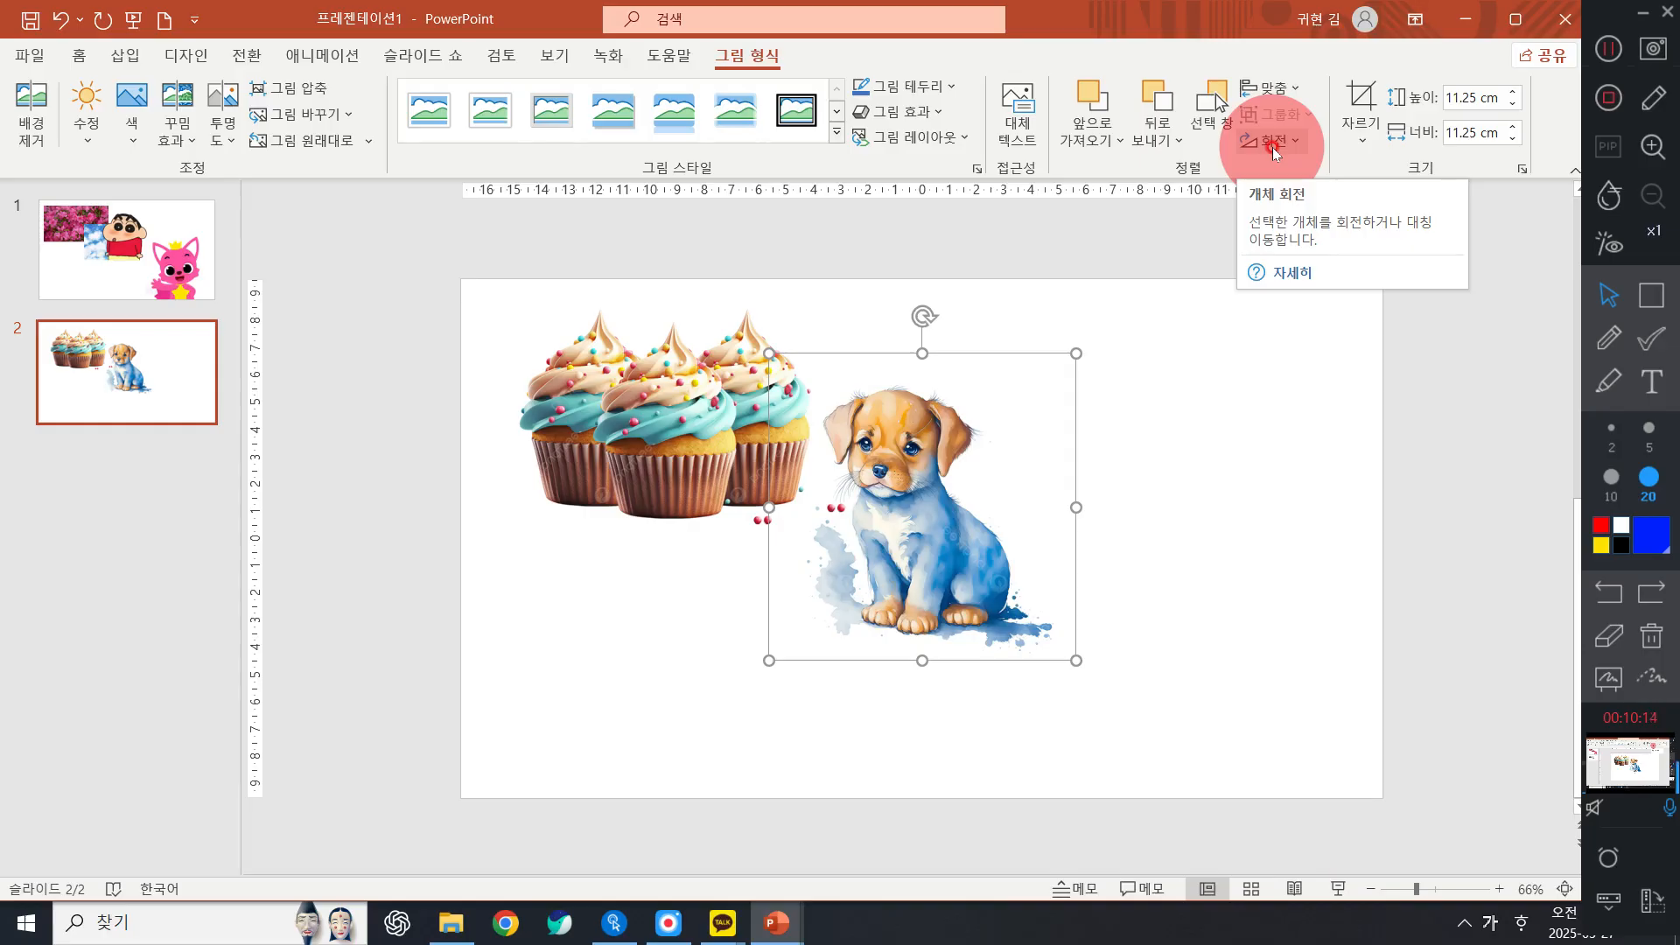
{"action": "mouse_move", "coordinate": [924, 317]}
{"action": "left_mouse_down"}
{"action": "mouse_move", "coordinate": [1129, 473]}
{"action": "mouse_move", "coordinate": [761, 648]}
{"action": "mouse_move", "coordinate": [875, 251]}
{"action": "mouse_move", "coordinate": [1152, 412]}
{"action": "mouse_move", "coordinate": [823, 700]}
{"action": "mouse_move", "coordinate": [967, 326]}
{"action": "mouse_move", "coordinate": [874, 281]}
{"action": "mouse_move", "coordinate": [915, 294]}
{"action": "left_mouse_up"}
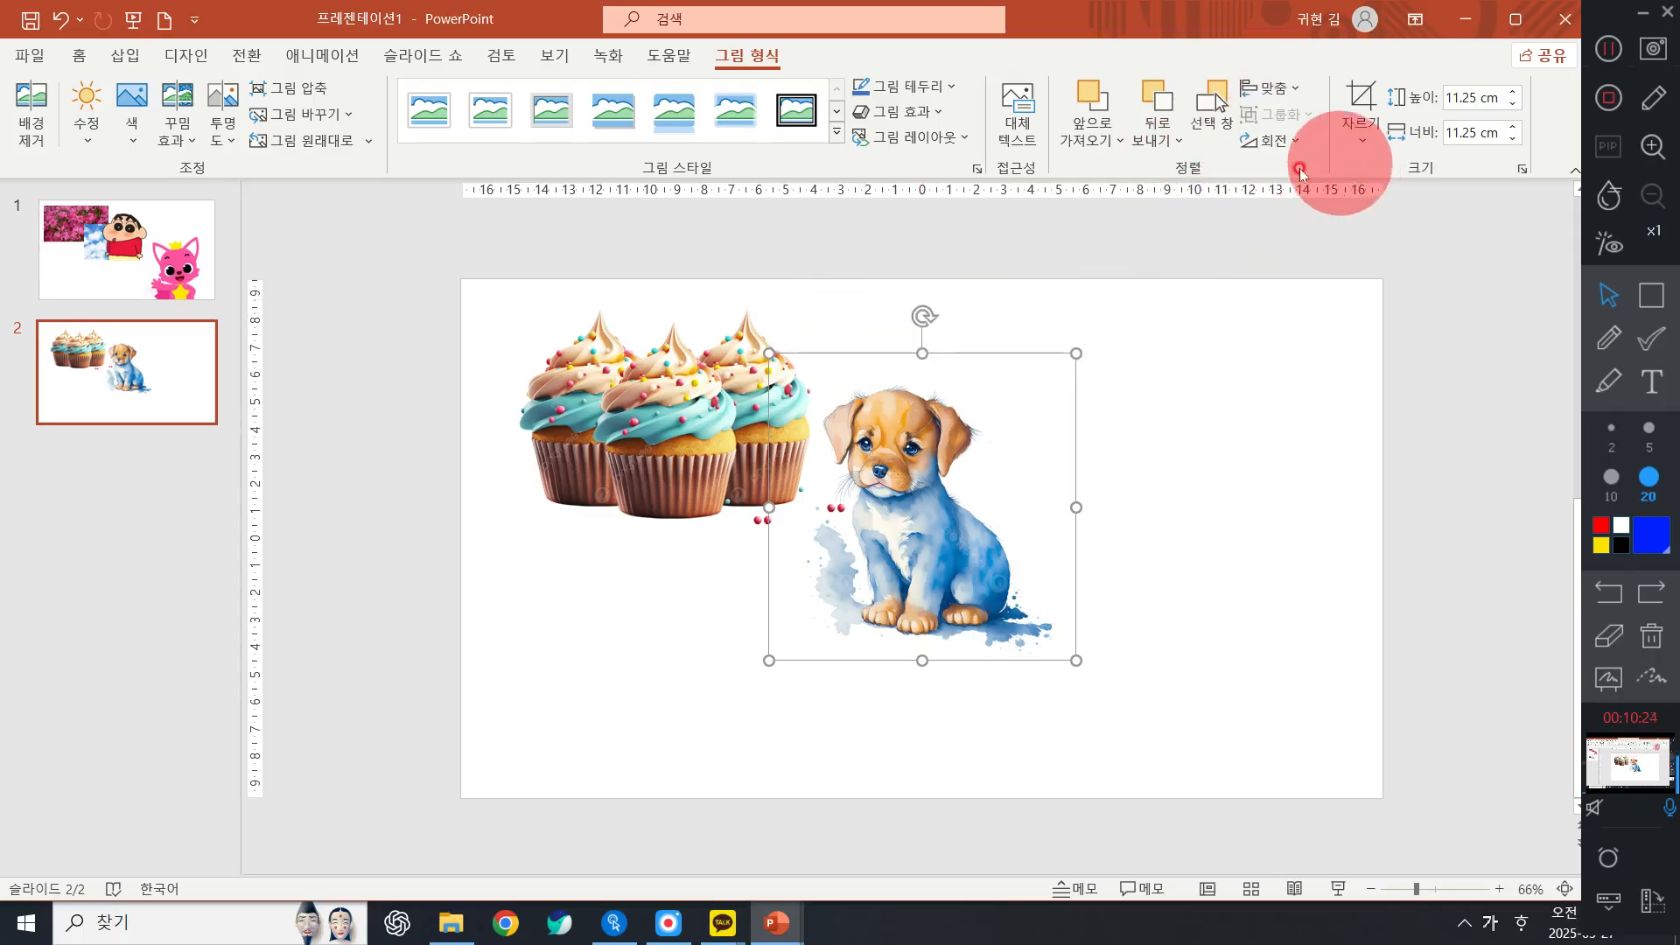
Flip the puppy picture horizontally (좌우 대칭), move it slightly higher, and flip it again so it faces the cupcakes
{"action": "left_click", "coordinate": [1286, 139]}
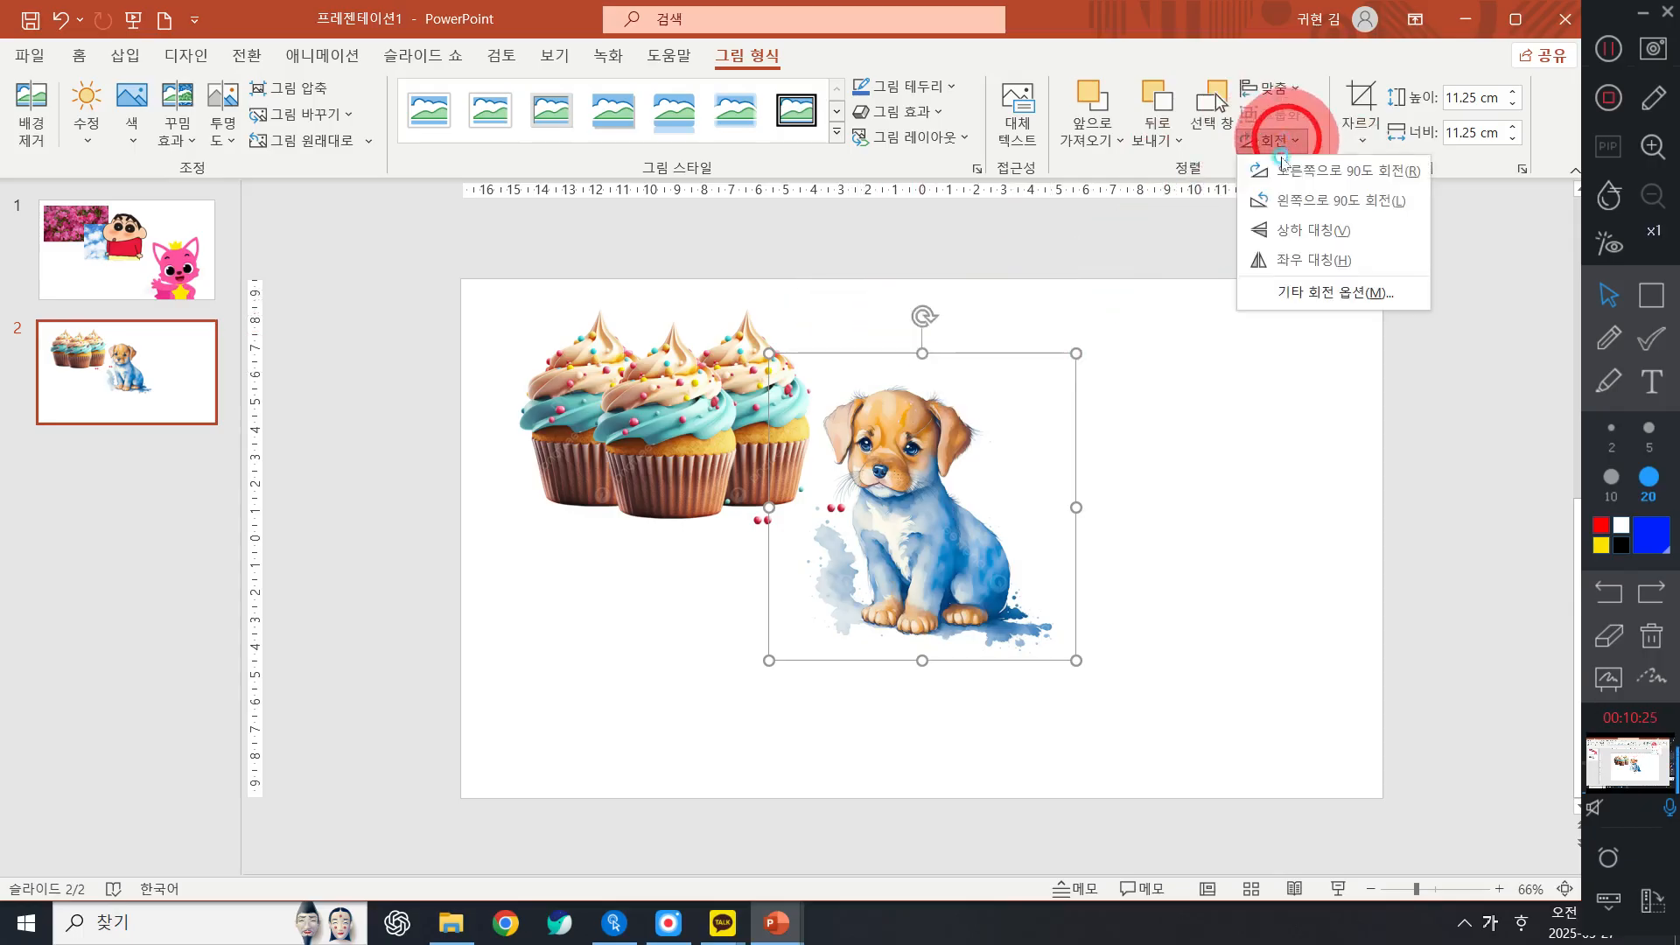
{"action": "left_click", "coordinate": [1278, 260]}
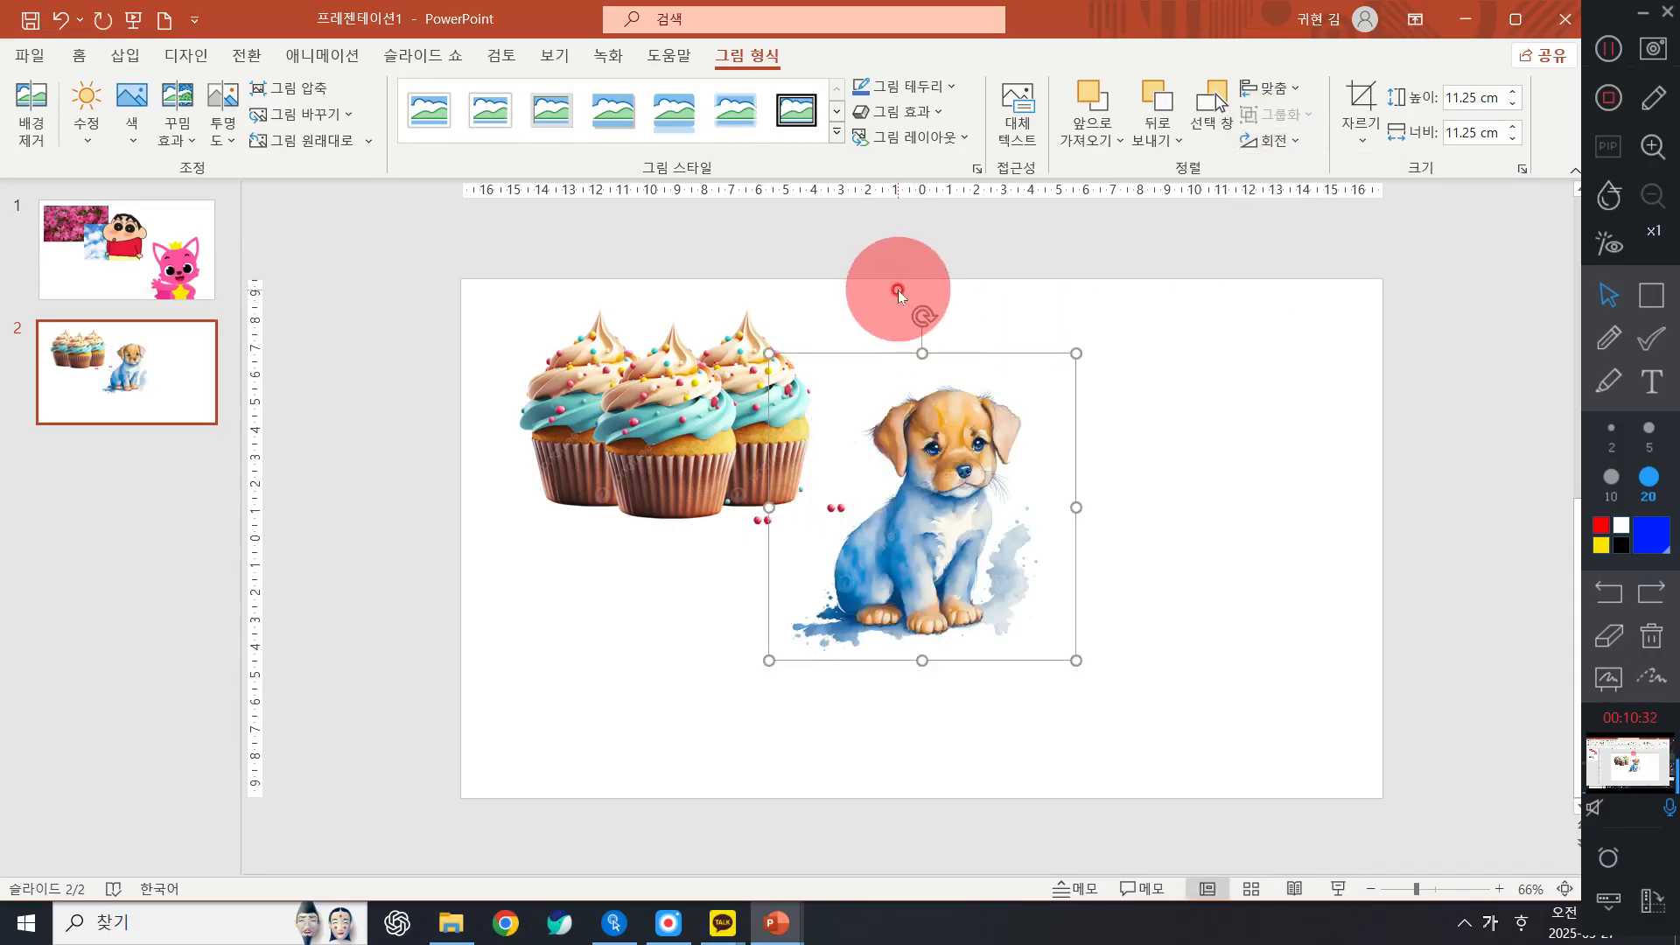
{"action": "left_click_drag", "start_coordinate": [973, 459], "coordinate": [1022, 368]}
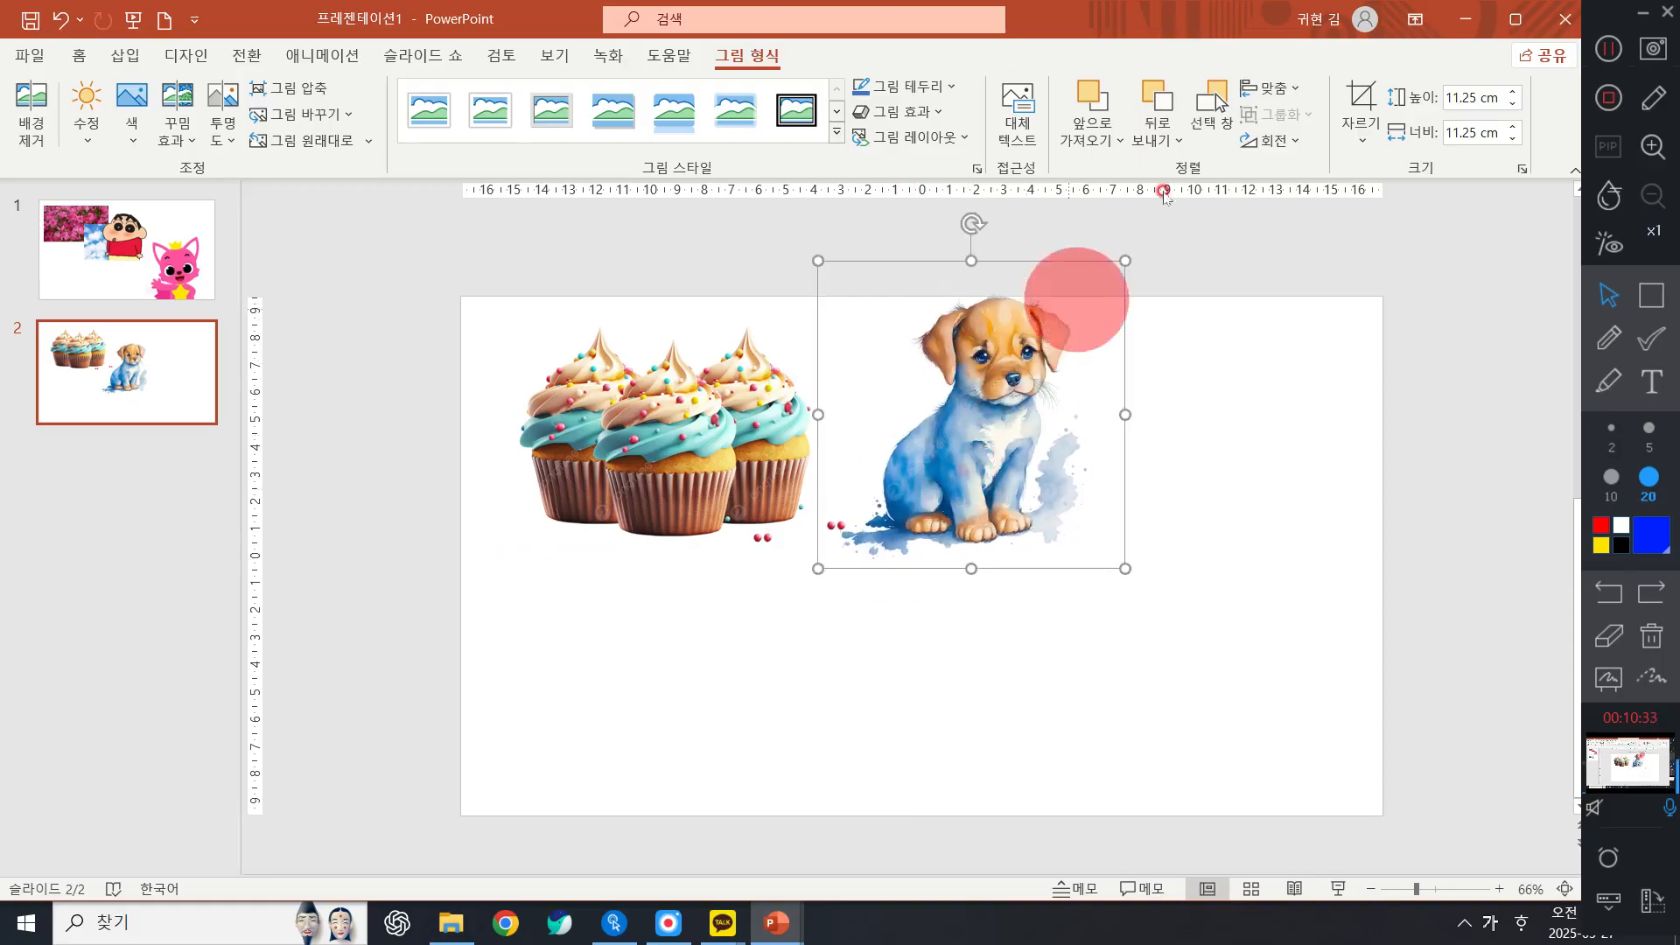
{"action": "left_click", "coordinate": [1267, 140]}
{"action": "left_click", "coordinate": [1299, 253]}
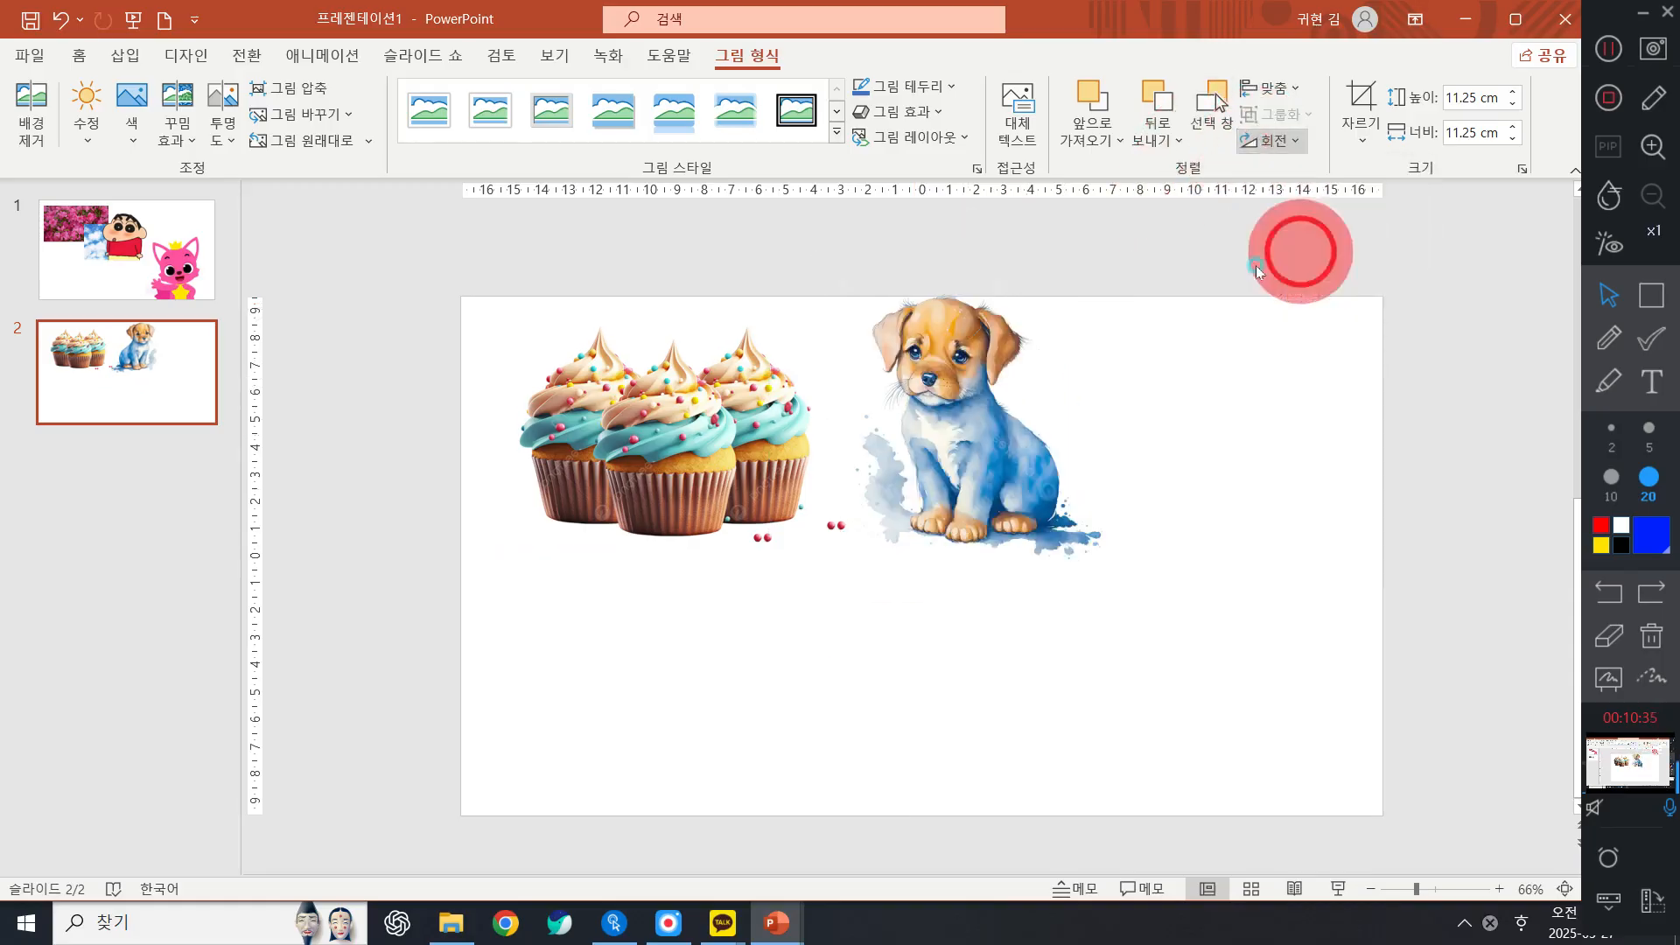
Shrink the puppy picture to about 8.15 cm square and place it just beside the cupcakes
{"action": "left_click", "coordinate": [818, 259]}
{"action": "left_click_drag", "start_coordinate": [1054, 444], "coordinate": [956, 417]}
{"action": "left_click", "coordinate": [1162, 459]}
{"action": "left_click", "coordinate": [939, 427]}
{"action": "left_click", "coordinate": [814, 570]}
{"action": "left_click", "coordinate": [900, 495]}
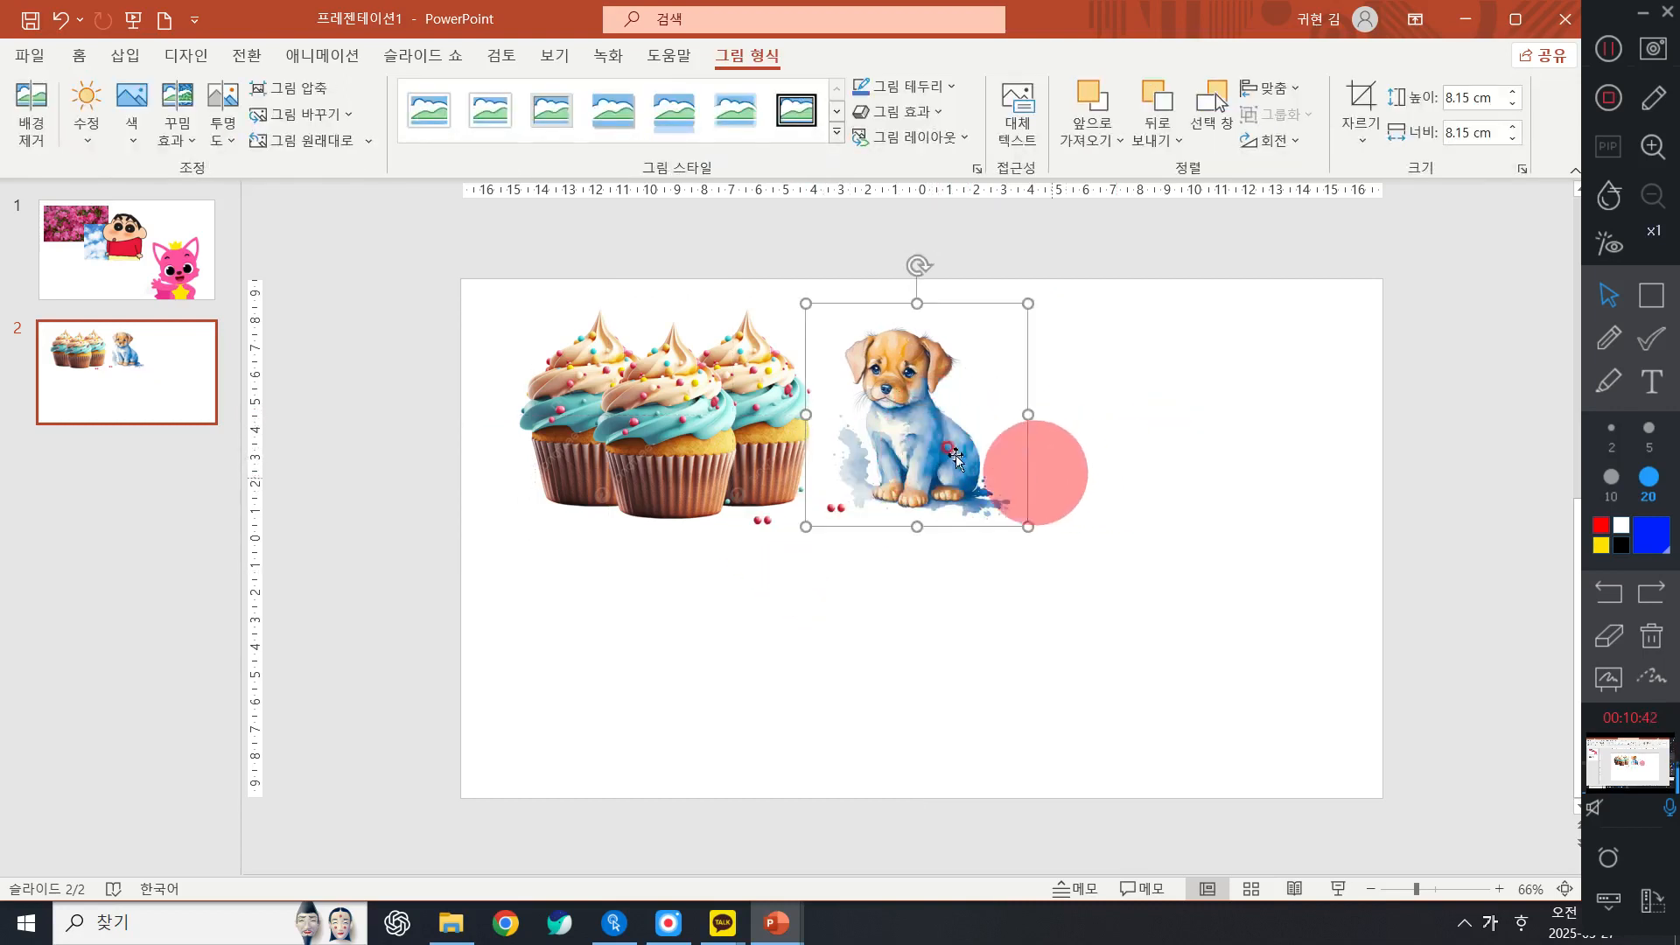
{"action": "left_click_drag", "start_coordinate": [948, 428], "coordinate": [960, 421]}
{"action": "left_click", "coordinate": [952, 415]}
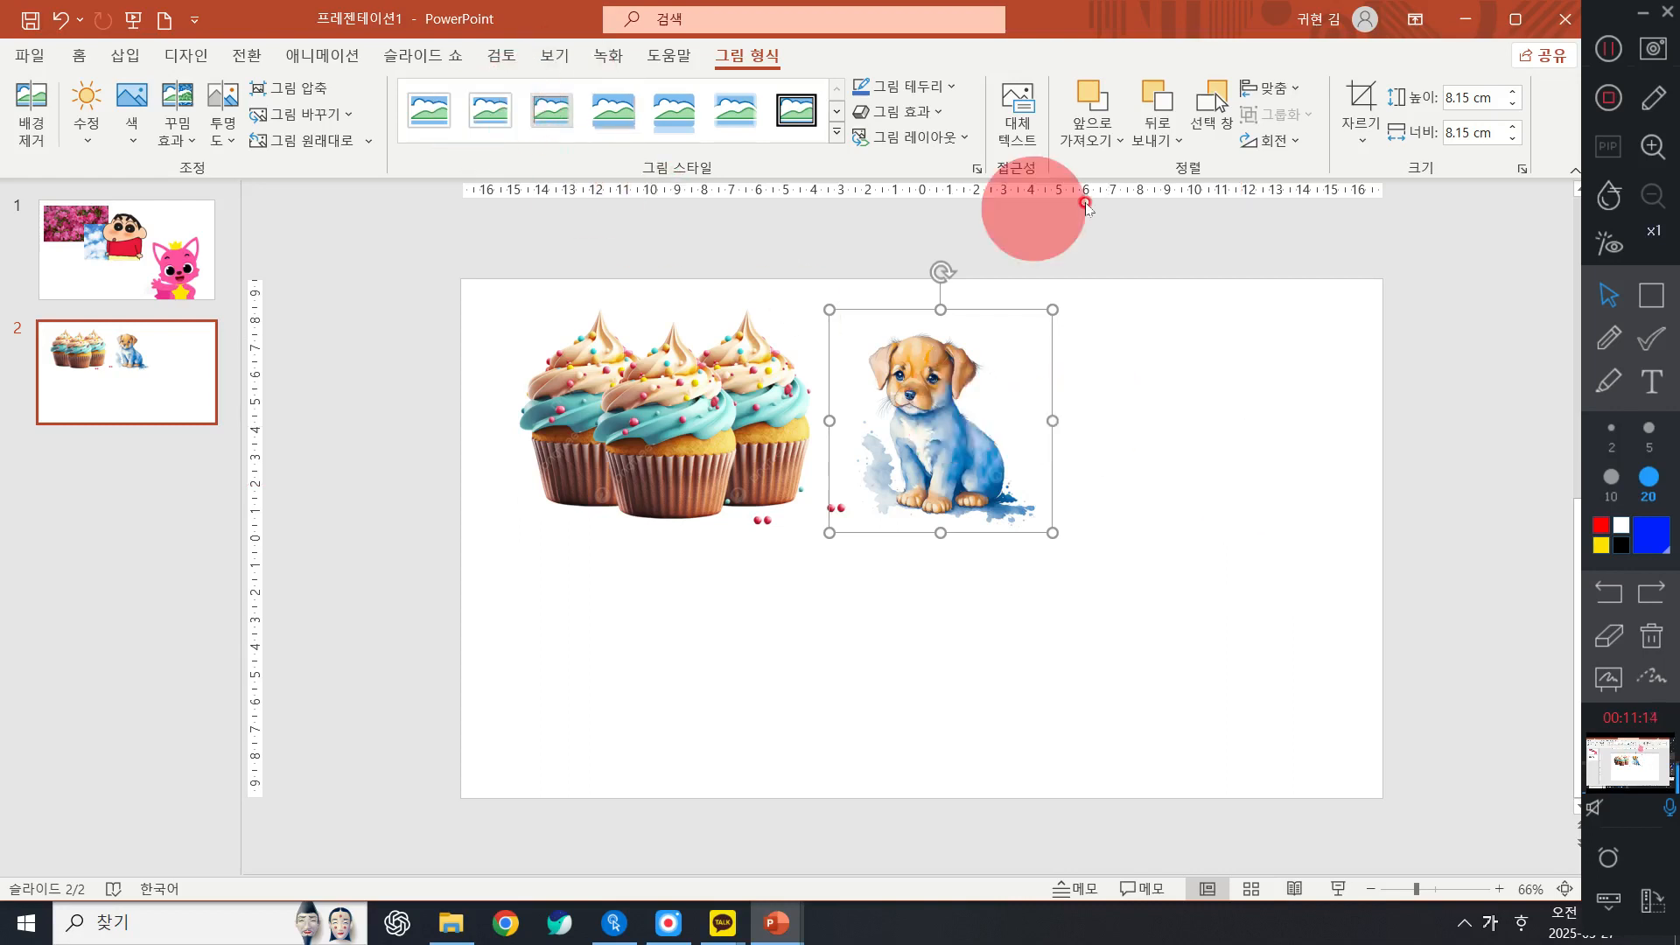
{"action": "left_click", "coordinate": [123, 56]}
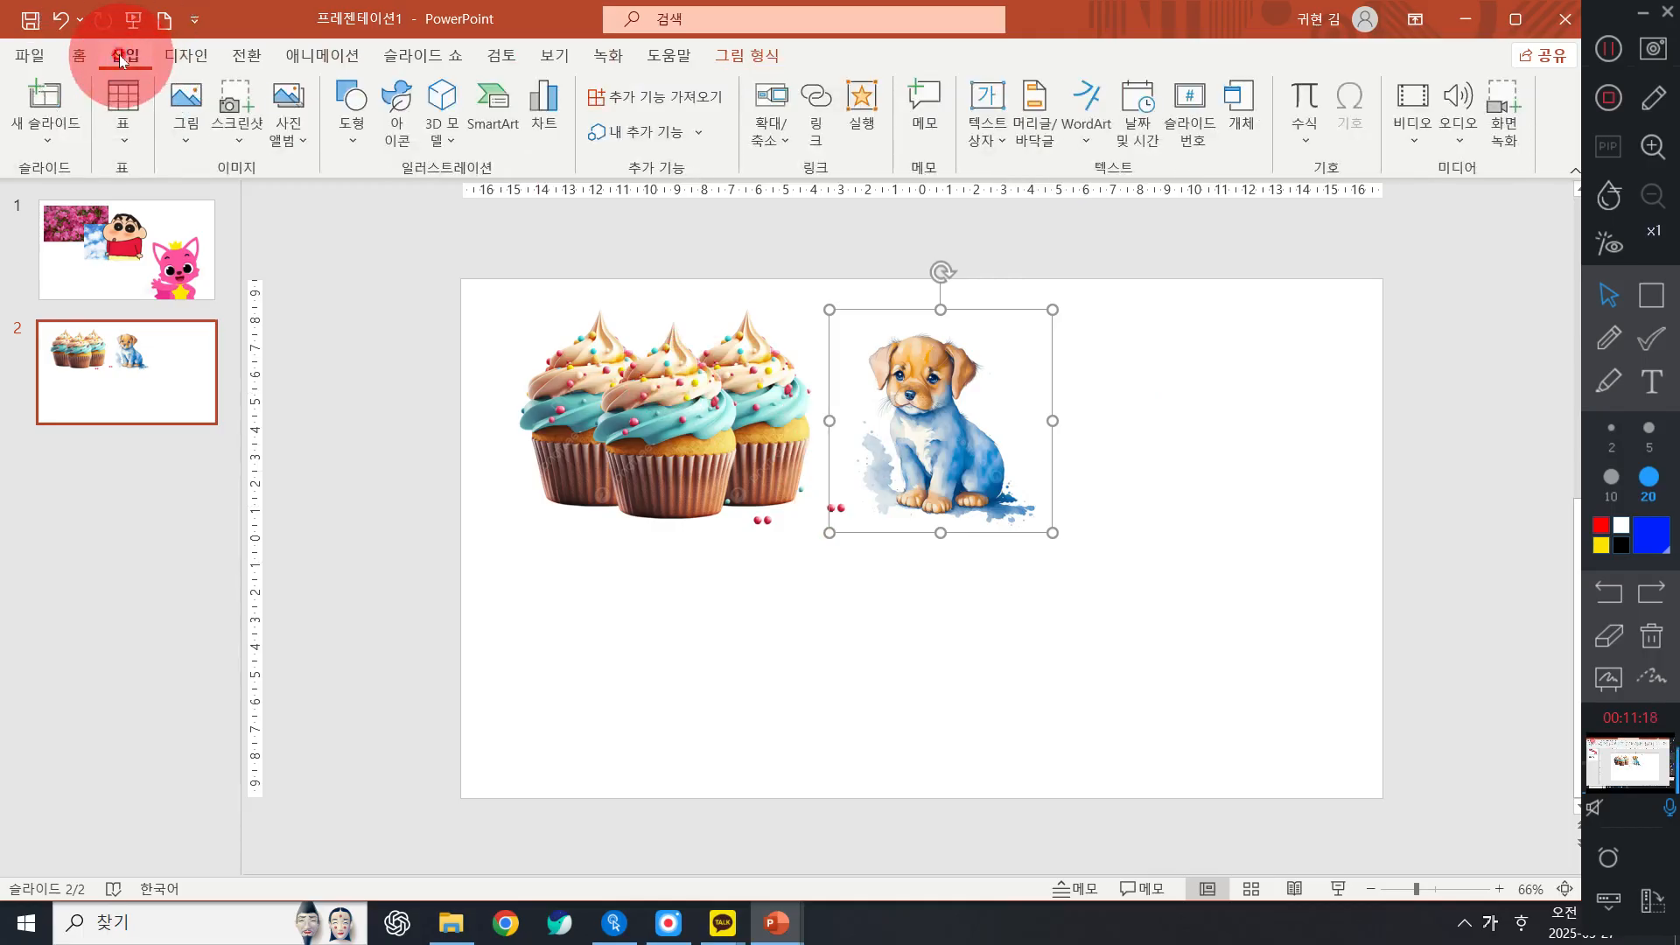
{"action": "left_click", "coordinate": [187, 127]}
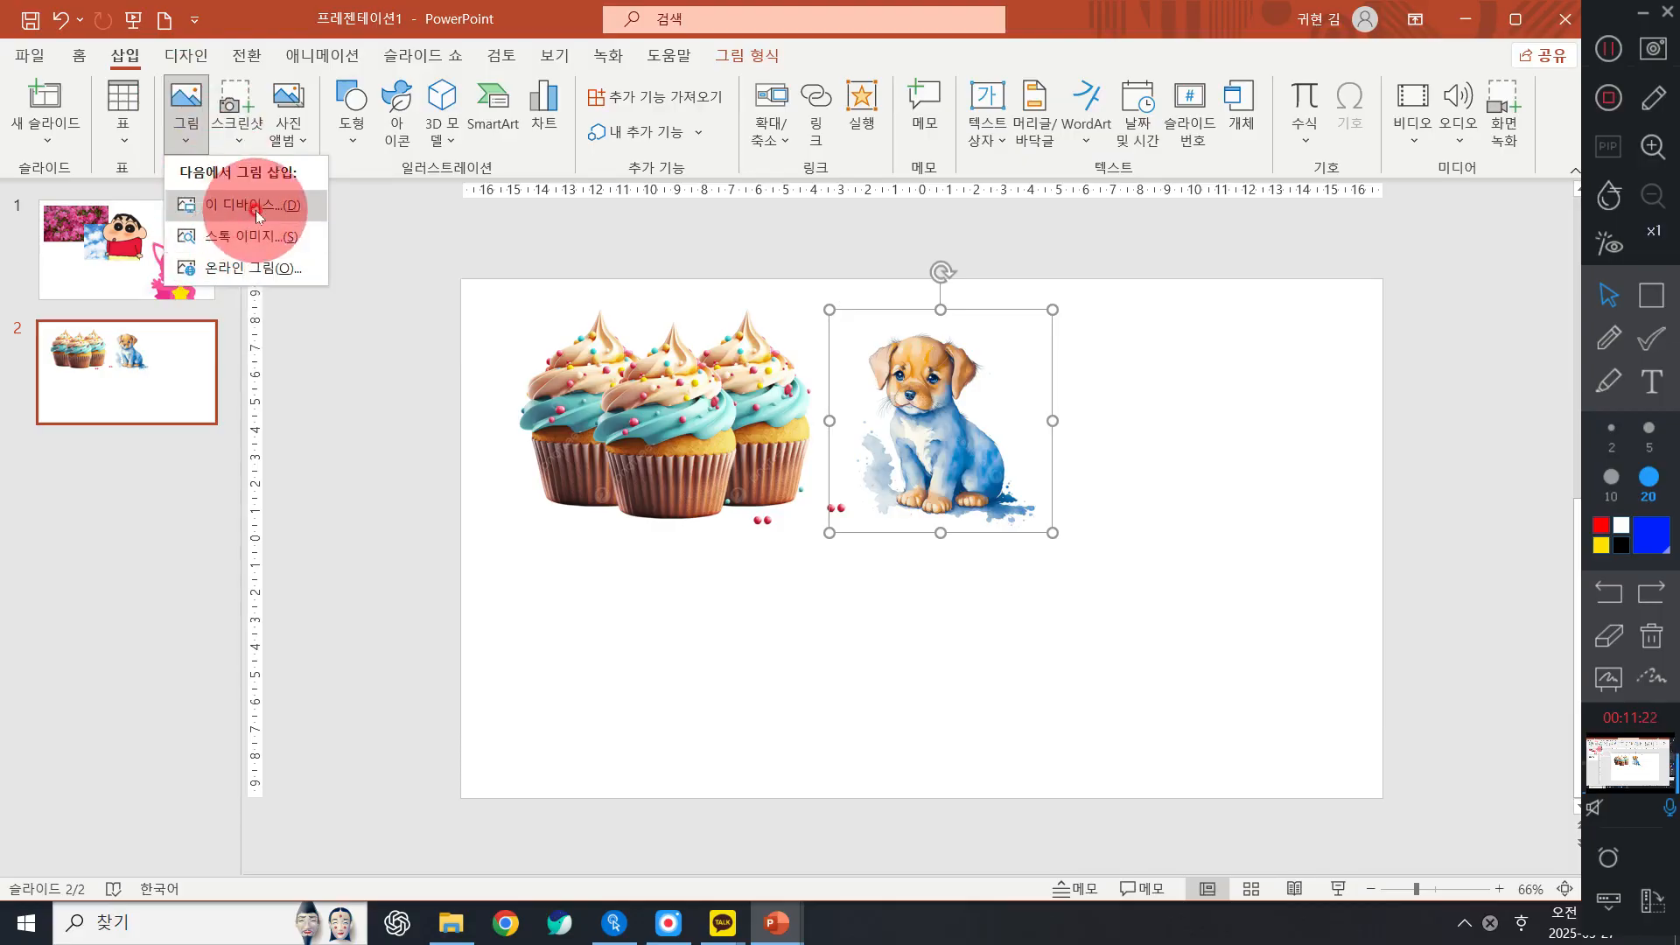
{"action": "left_click", "coordinate": [254, 268]}
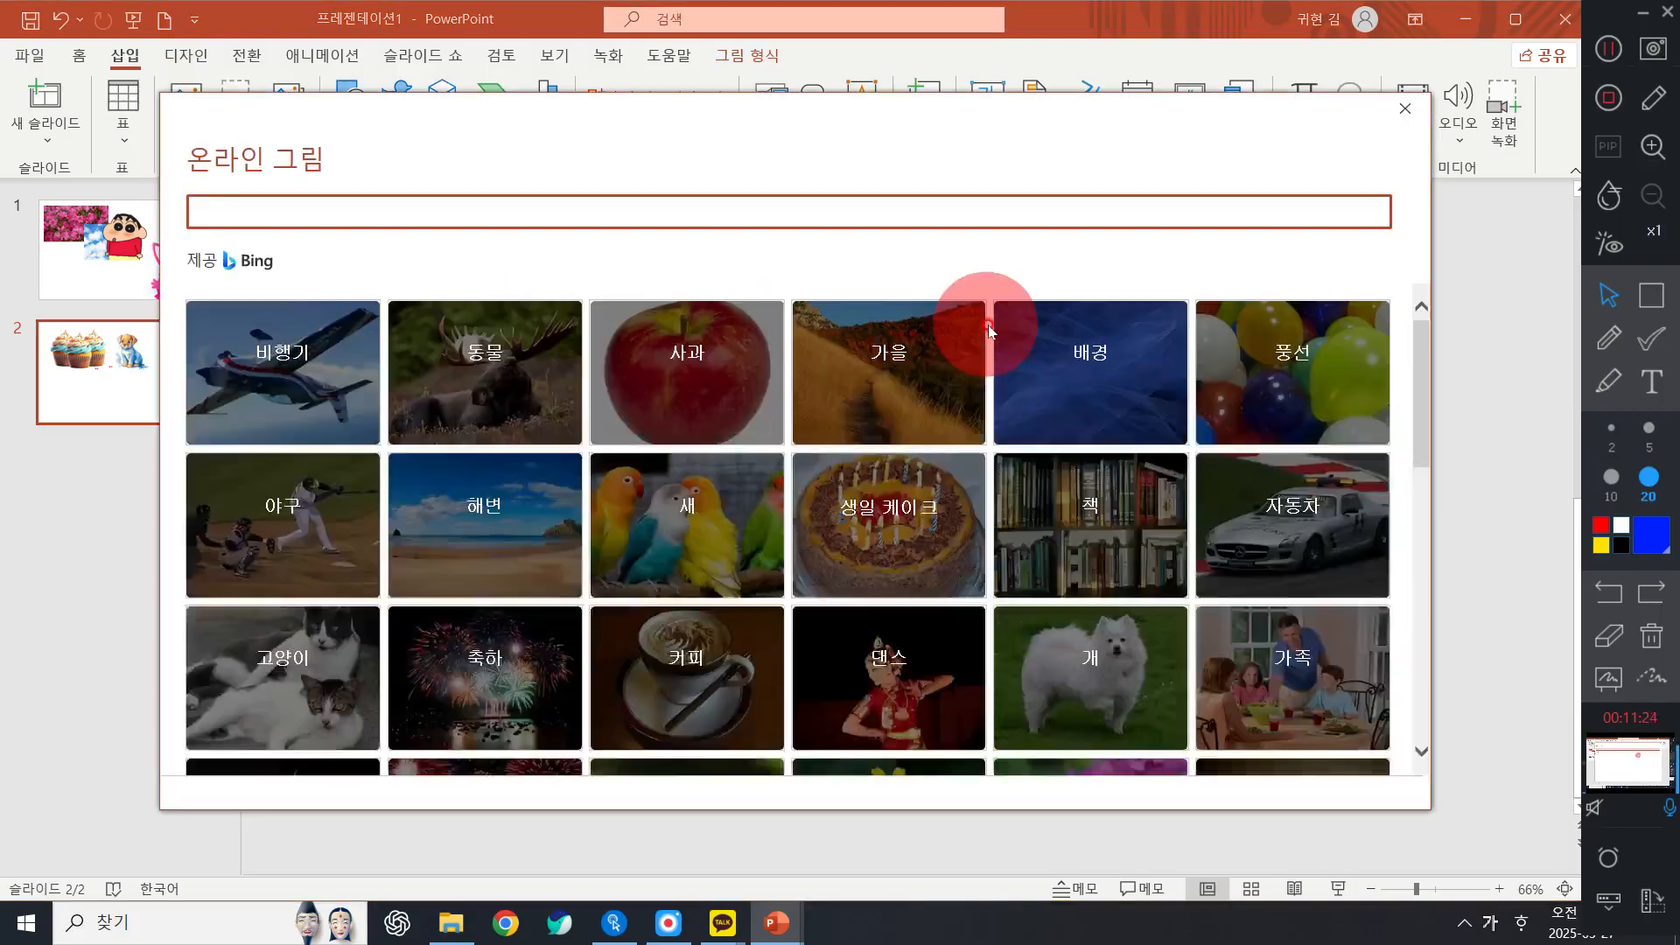
{"action": "left_click", "coordinate": [474, 207]}
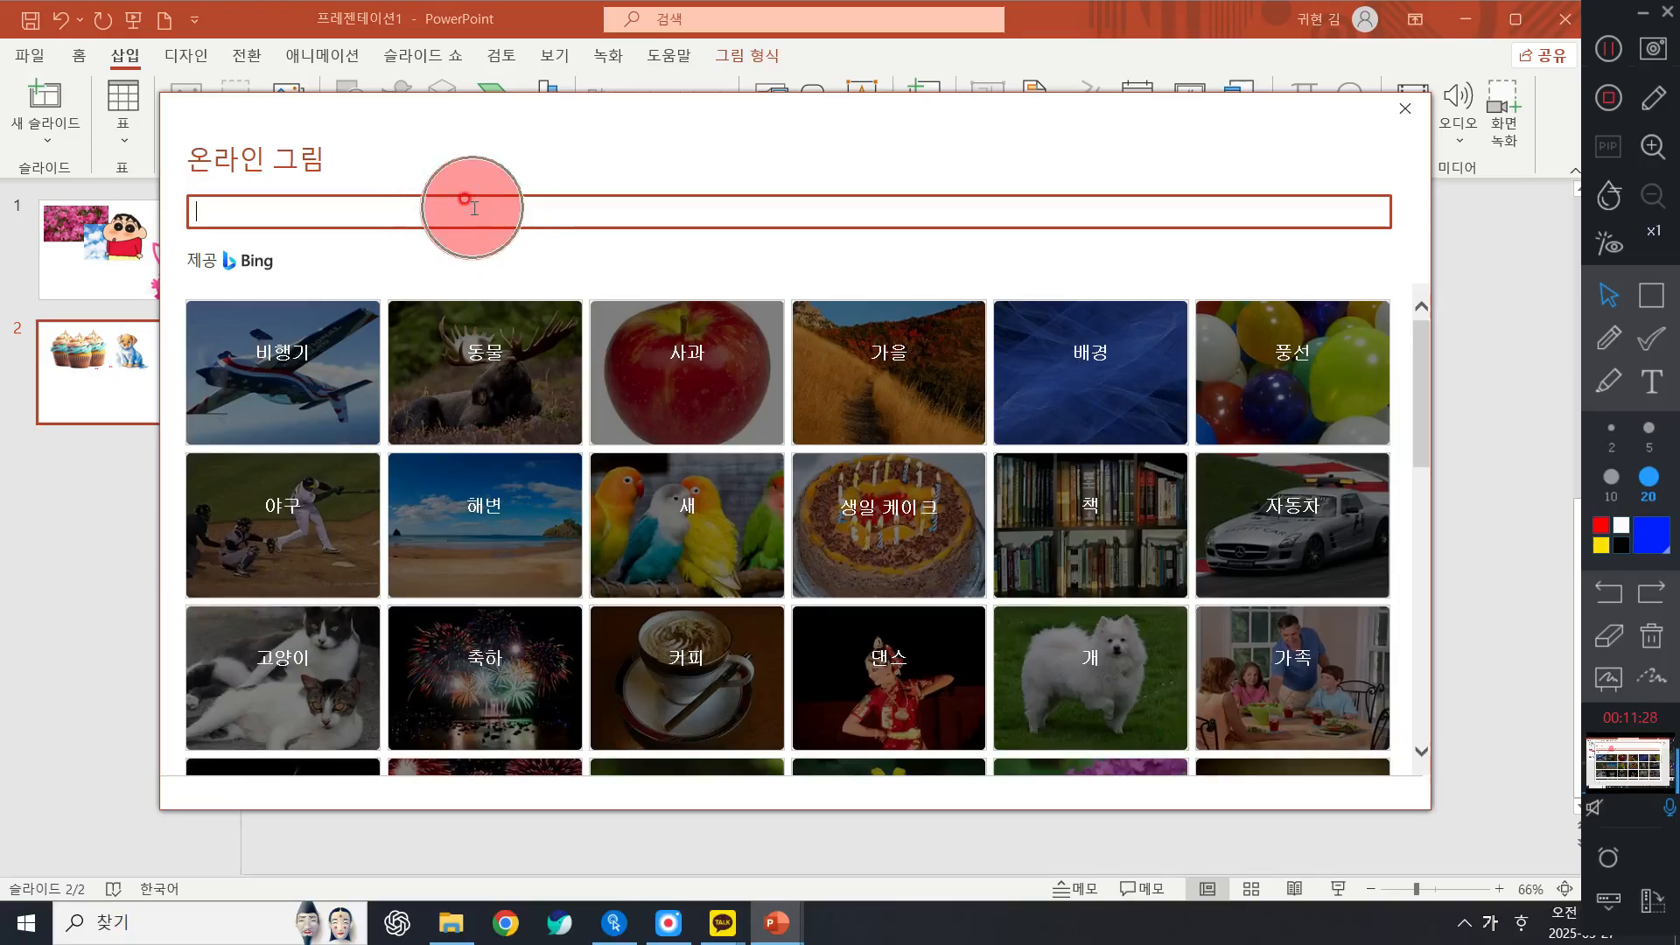
{"action": "type", "text": "리본"}
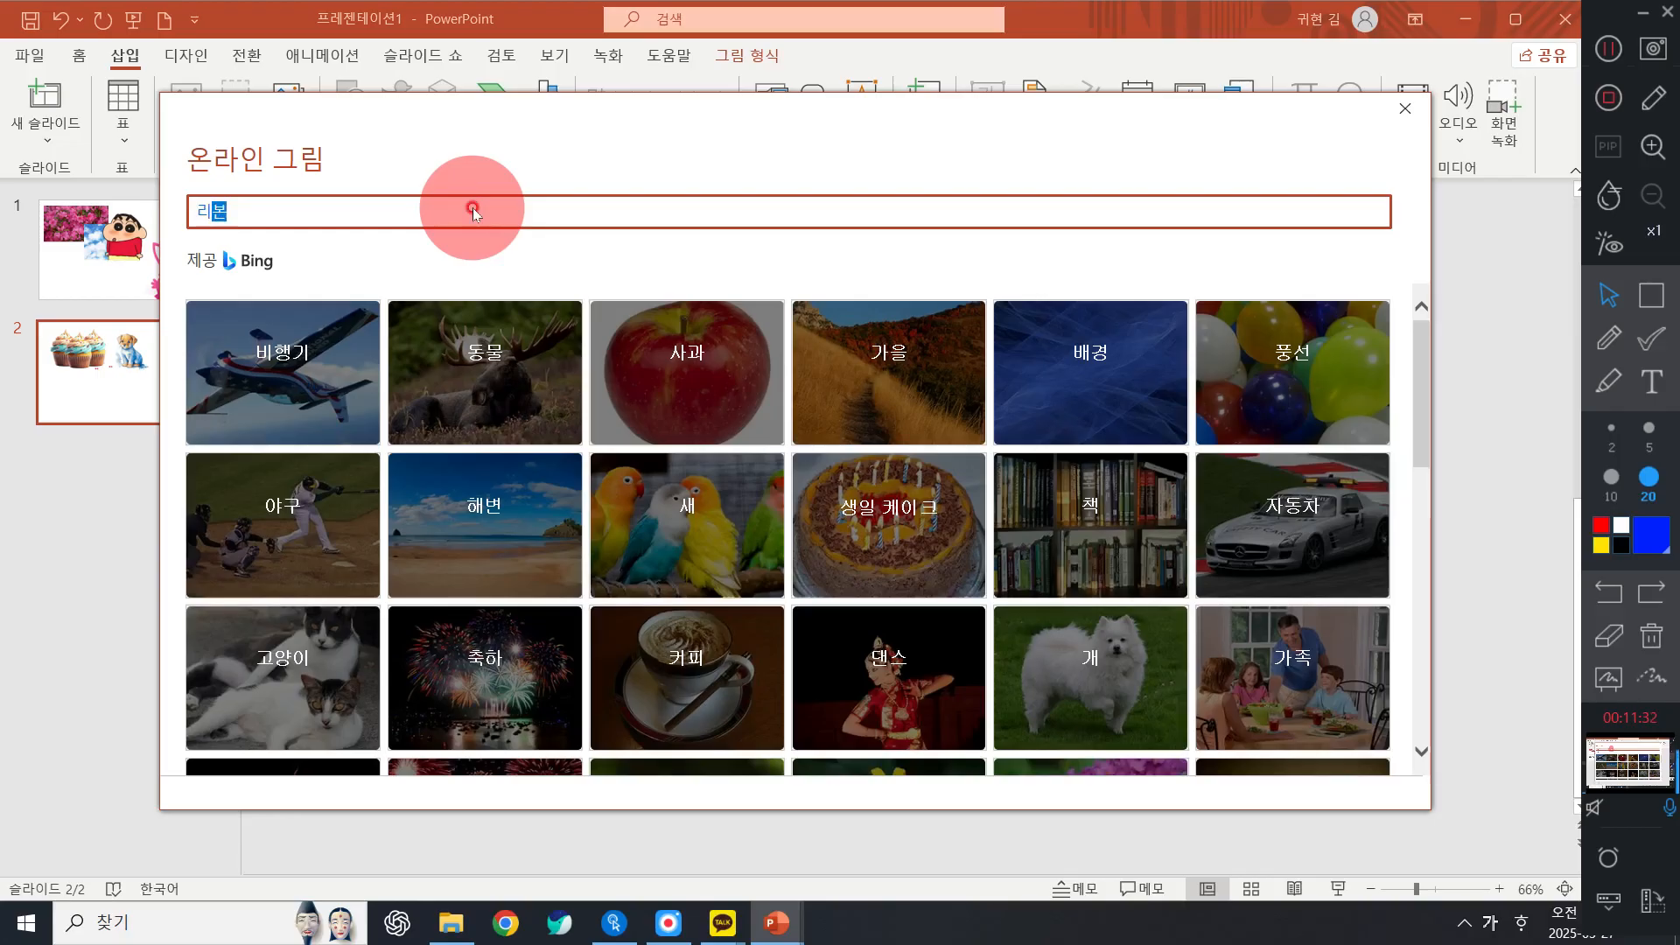
{"action": "key", "text": "Return"}
{"action": "left_click", "coordinate": [307, 309]}
{"action": "left_click", "coordinate": [221, 306]}
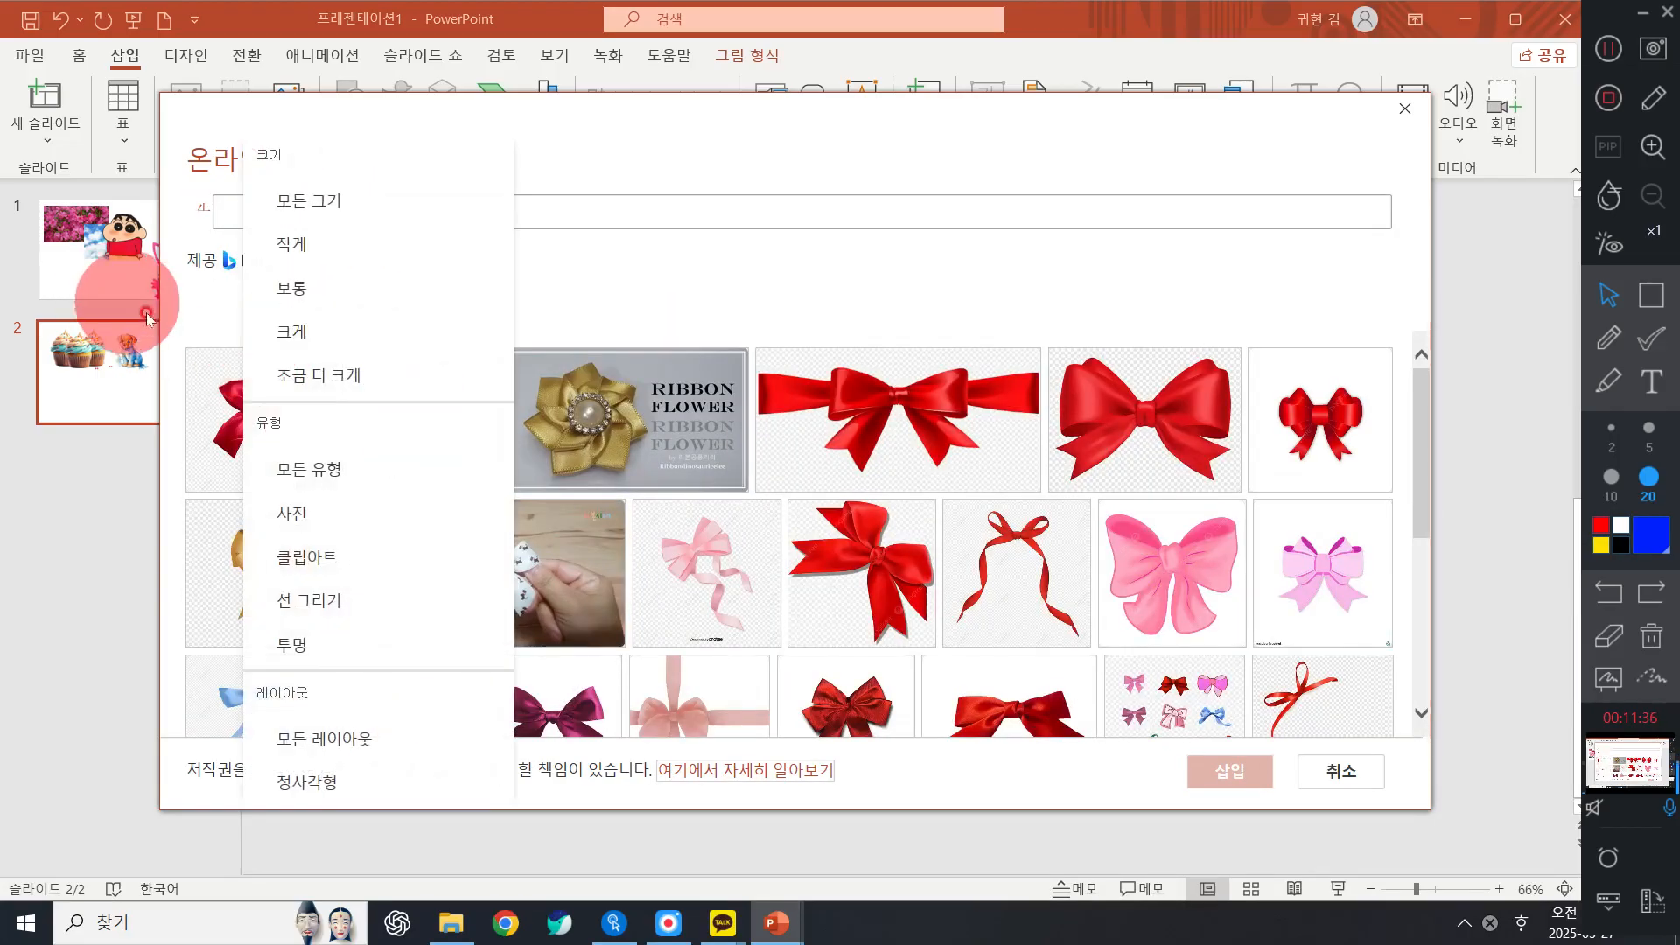
{"action": "left_click", "coordinate": [297, 645]}
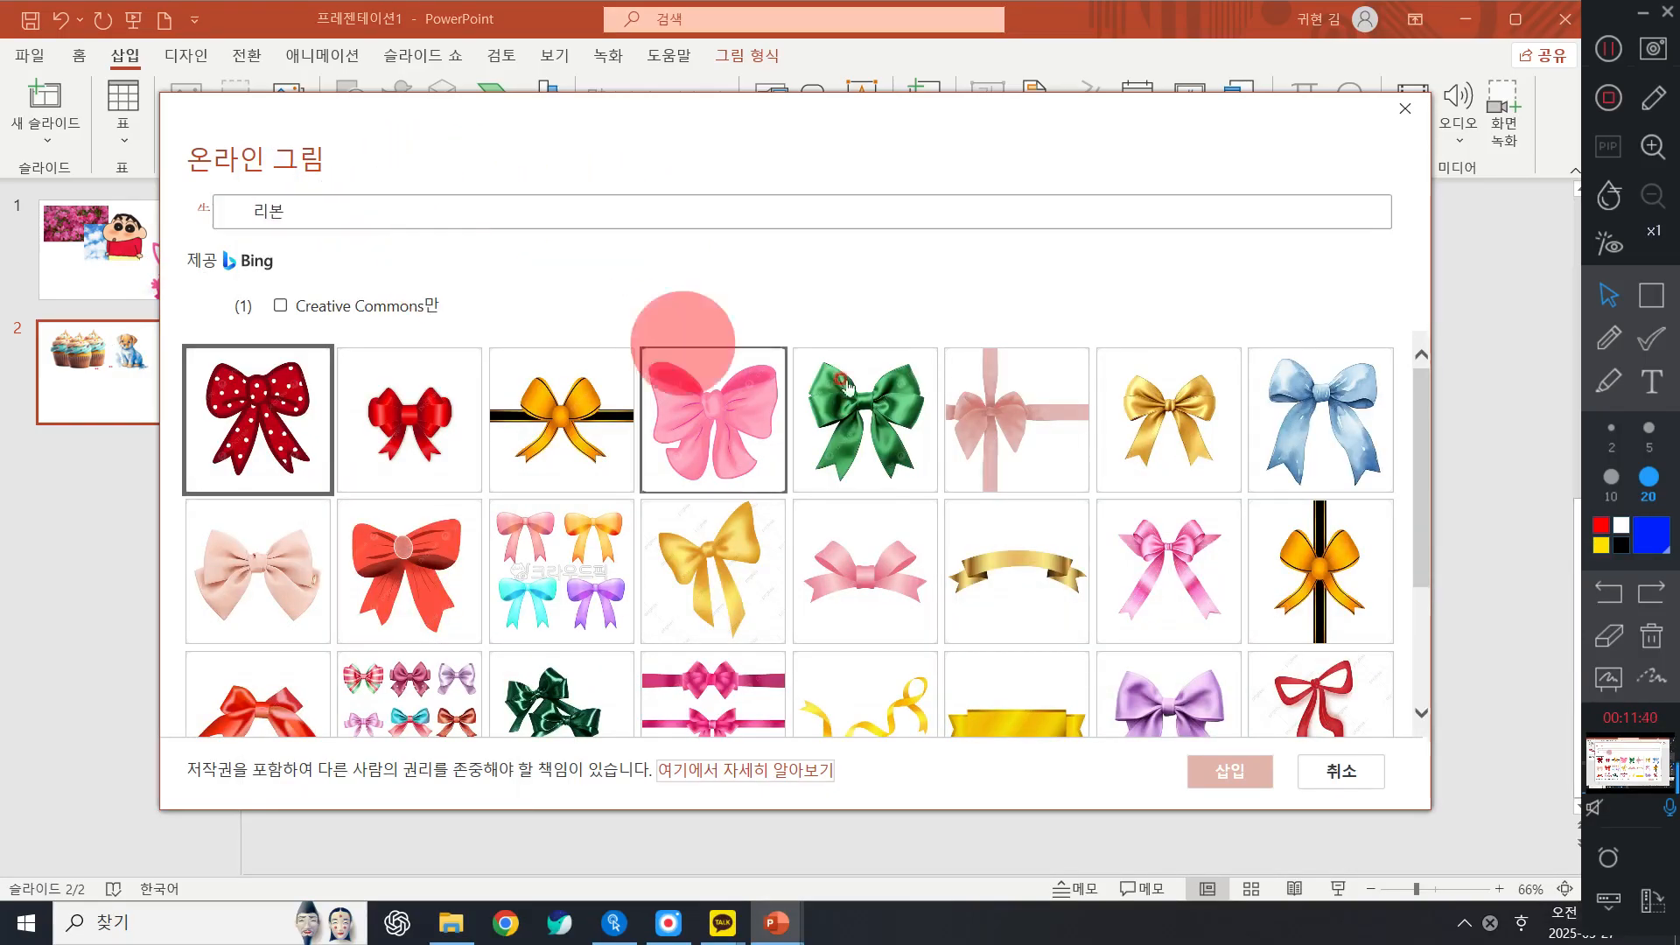
{"action": "left_click", "coordinate": [1405, 109]}
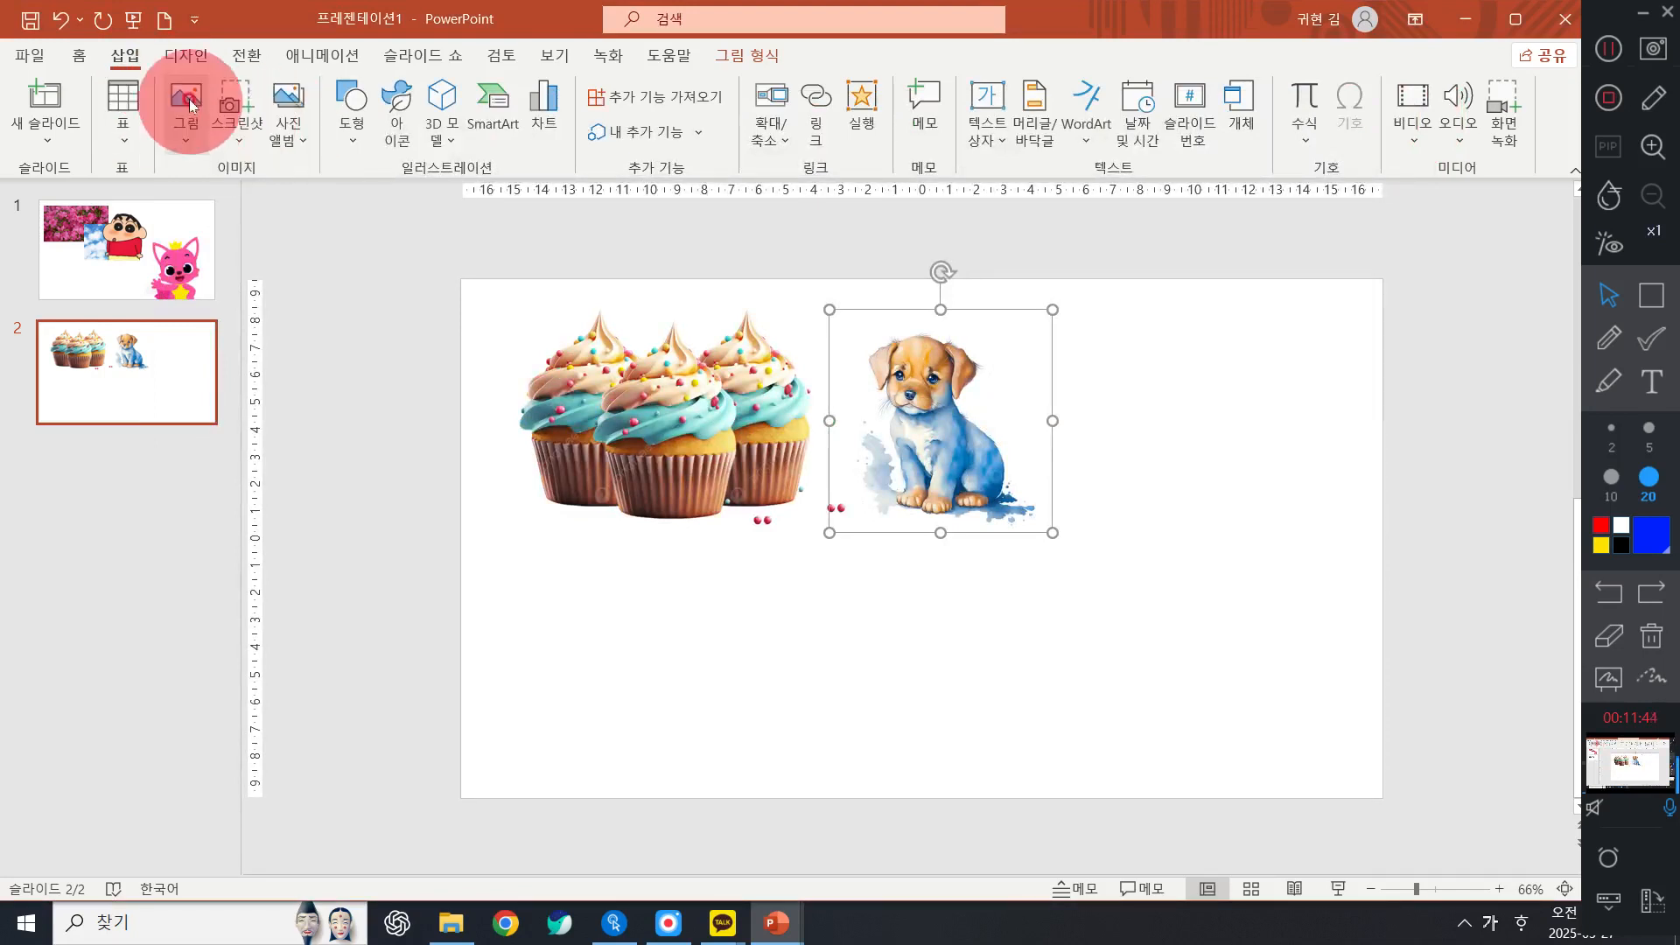
Search the online pictures (온라인 그림) for "리본" and turn off the Creative Commons-only restriction
{"action": "left_click", "coordinate": [188, 118]}
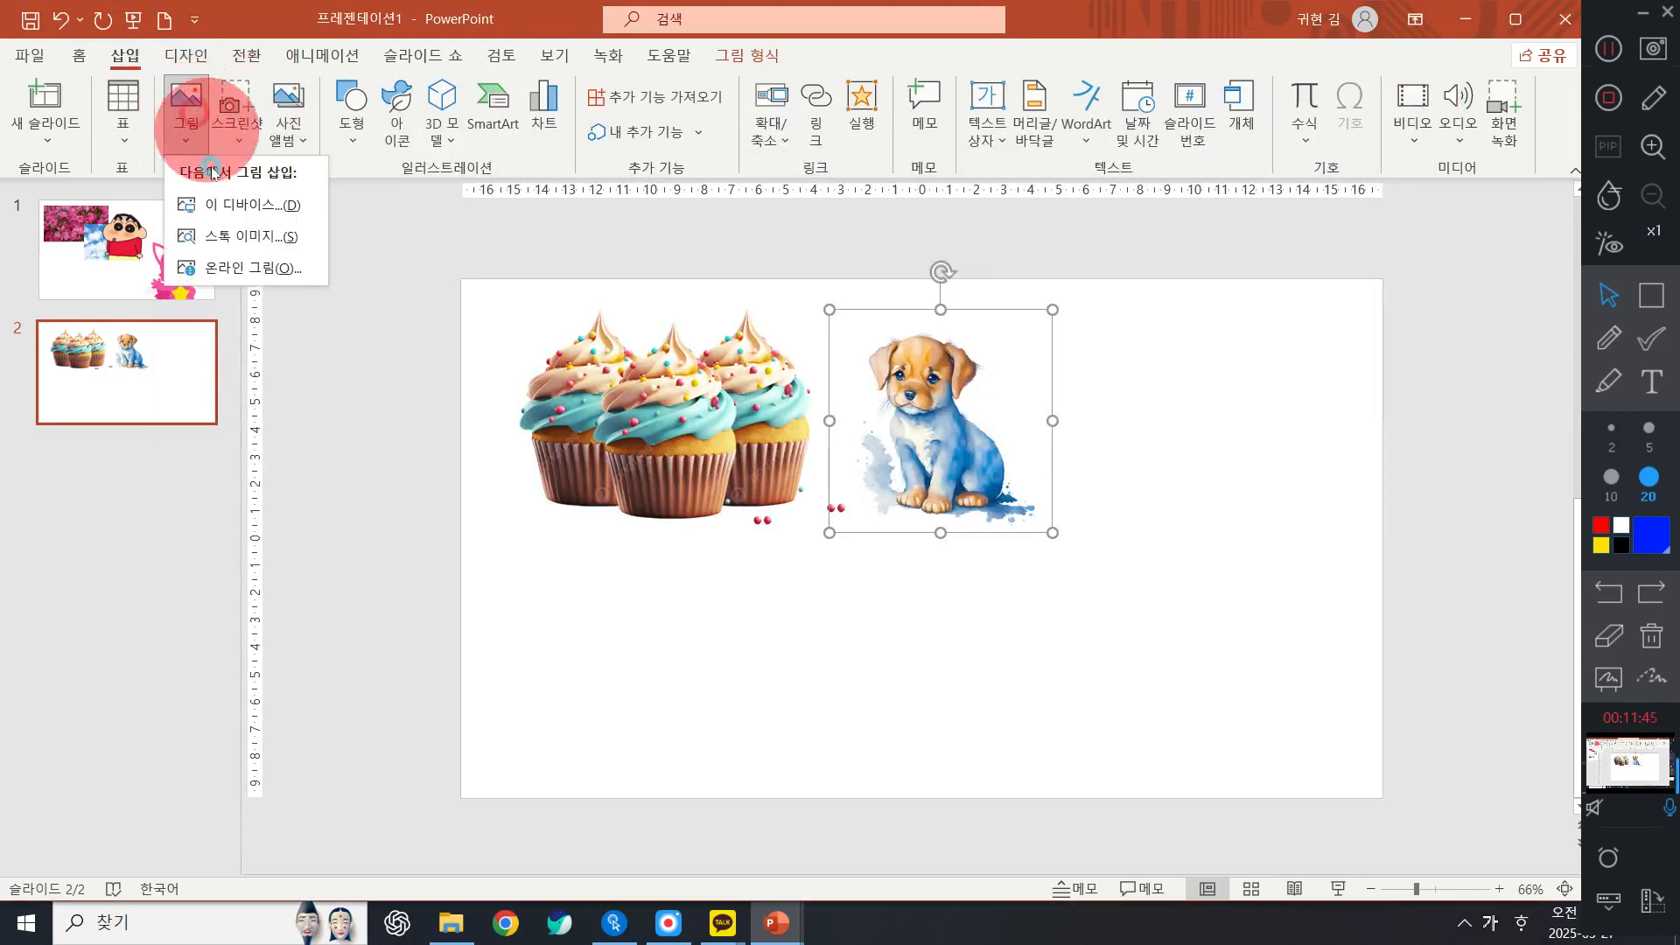
{"action": "left_click", "coordinate": [222, 269]}
{"action": "type", "text": "리본"}
{"action": "key", "text": "Return"}
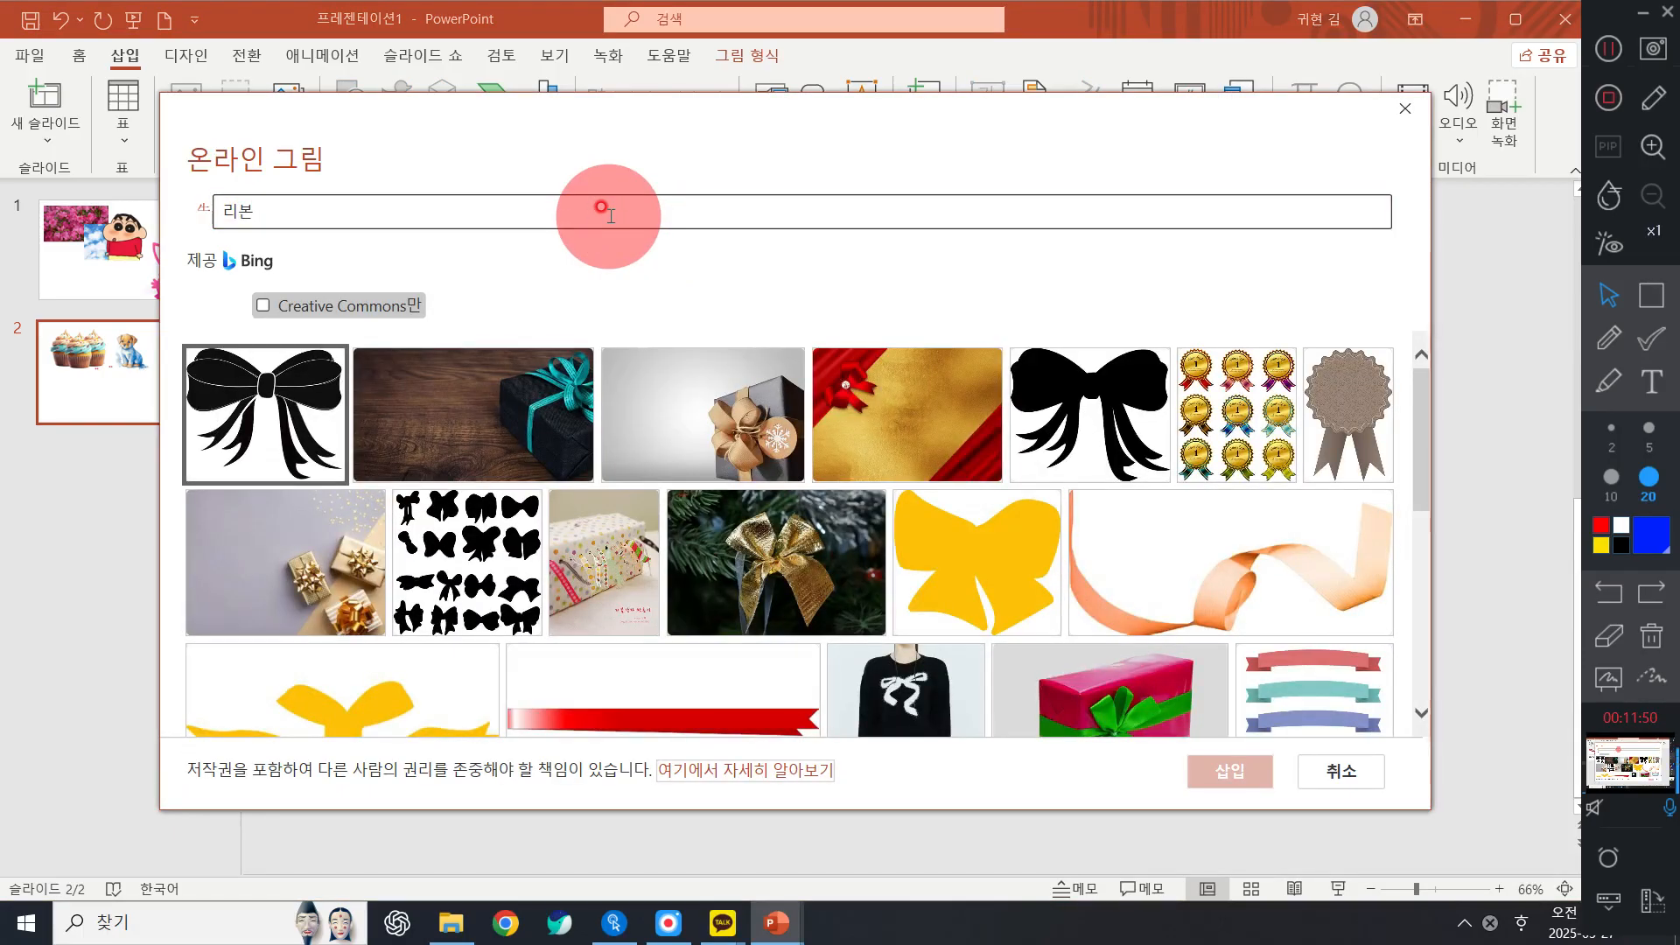
{"action": "left_click", "coordinate": [311, 315]}
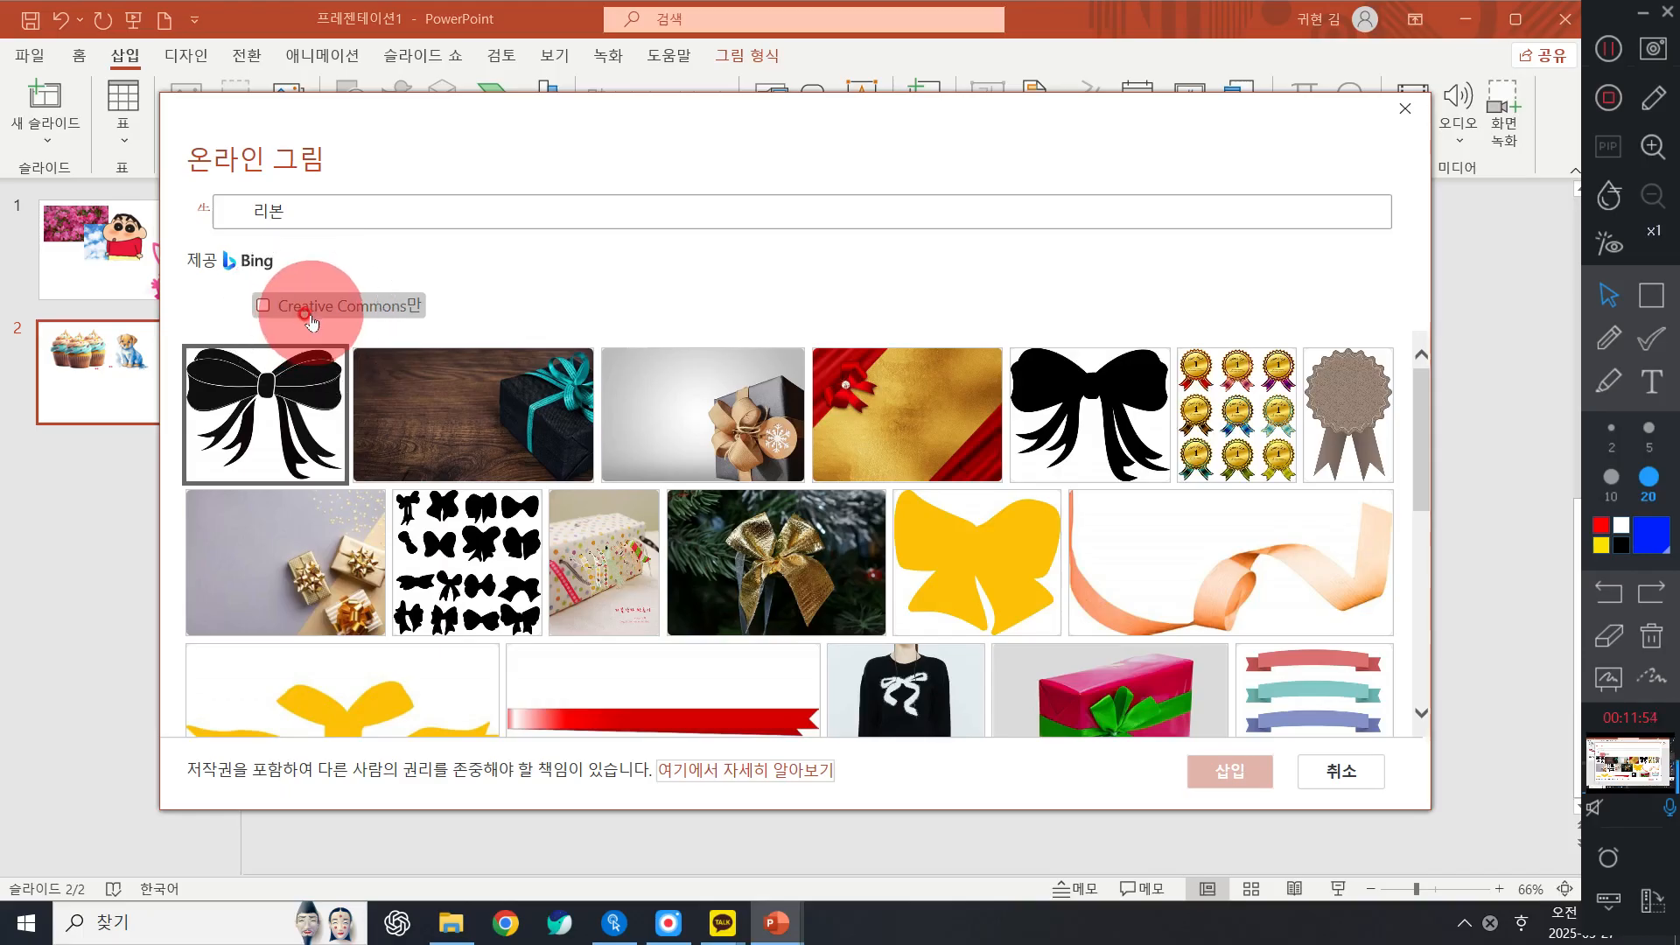
{"action": "left_click", "coordinate": [320, 307]}
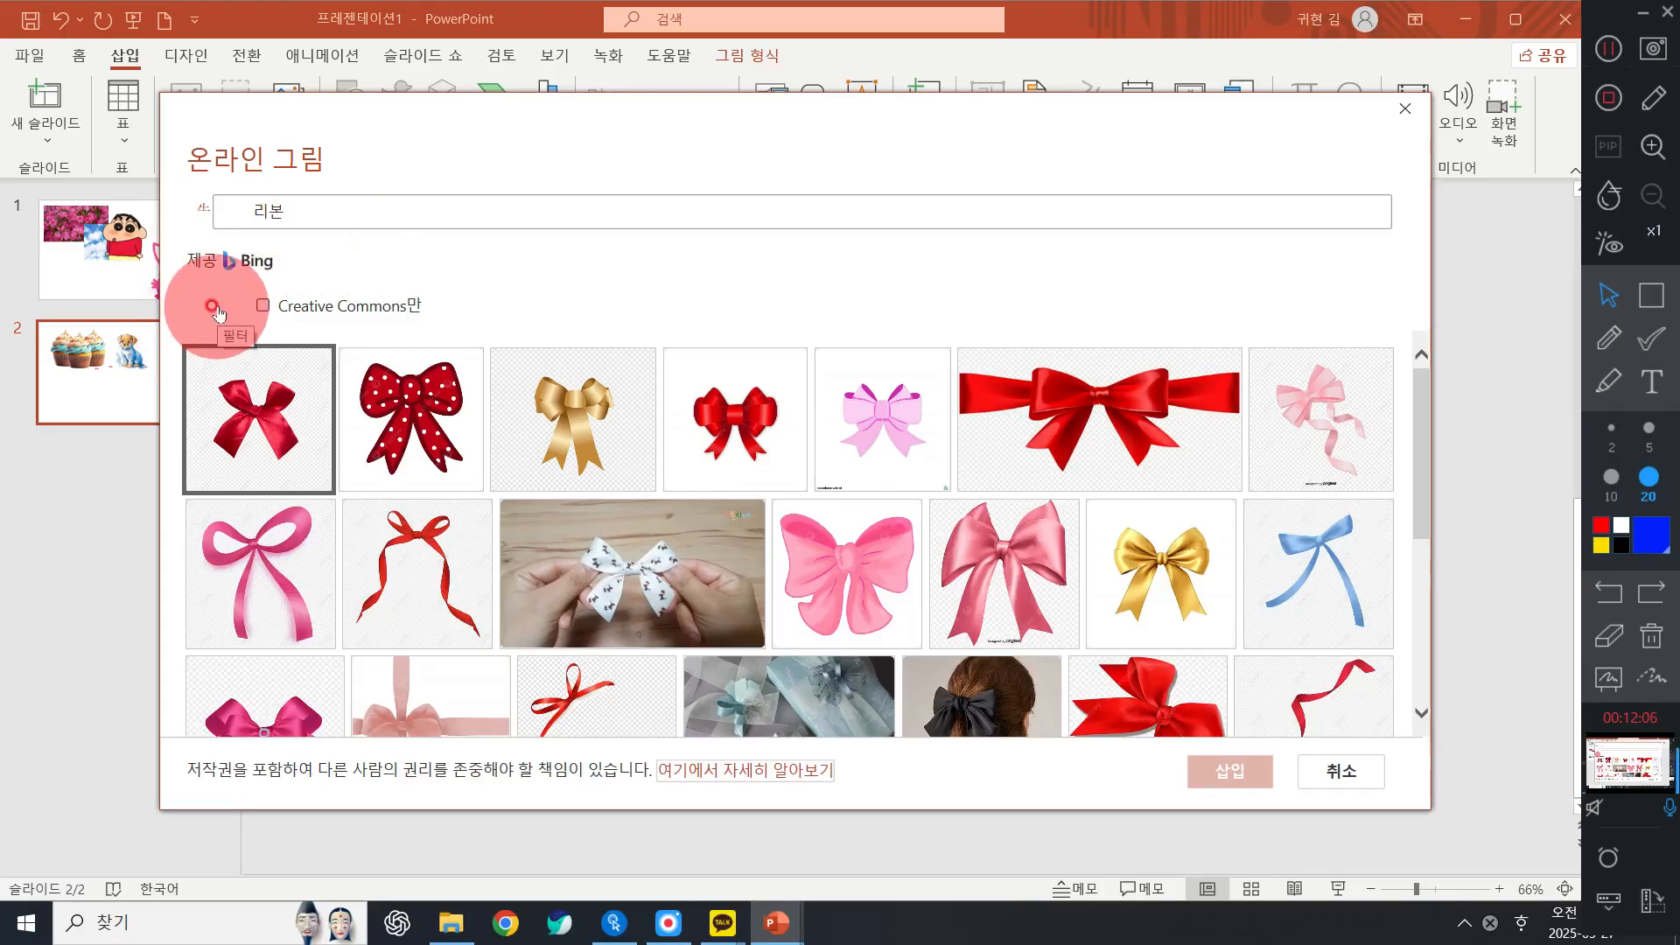
{"action": "left_click", "coordinate": [1609, 337]}
{"action": "left_click_drag", "start_coordinate": [1125, 234], "coordinate": [1188, 227]}
{"action": "left_click_drag", "start_coordinate": [1174, 285], "coordinate": [1175, 316]}
{"action": "left_click_drag", "start_coordinate": [1138, 217], "coordinate": [1184, 205]}
{"action": "mouse_move", "coordinate": [233, 337]}
{"action": "left_mouse_down"}
{"action": "mouse_move", "coordinate": [206, 346]}
{"action": "mouse_move", "coordinate": [250, 337]}
{"action": "left_mouse_up"}
{"action": "left_click", "coordinate": [1651, 637]}
{"action": "left_click", "coordinate": [1608, 295]}
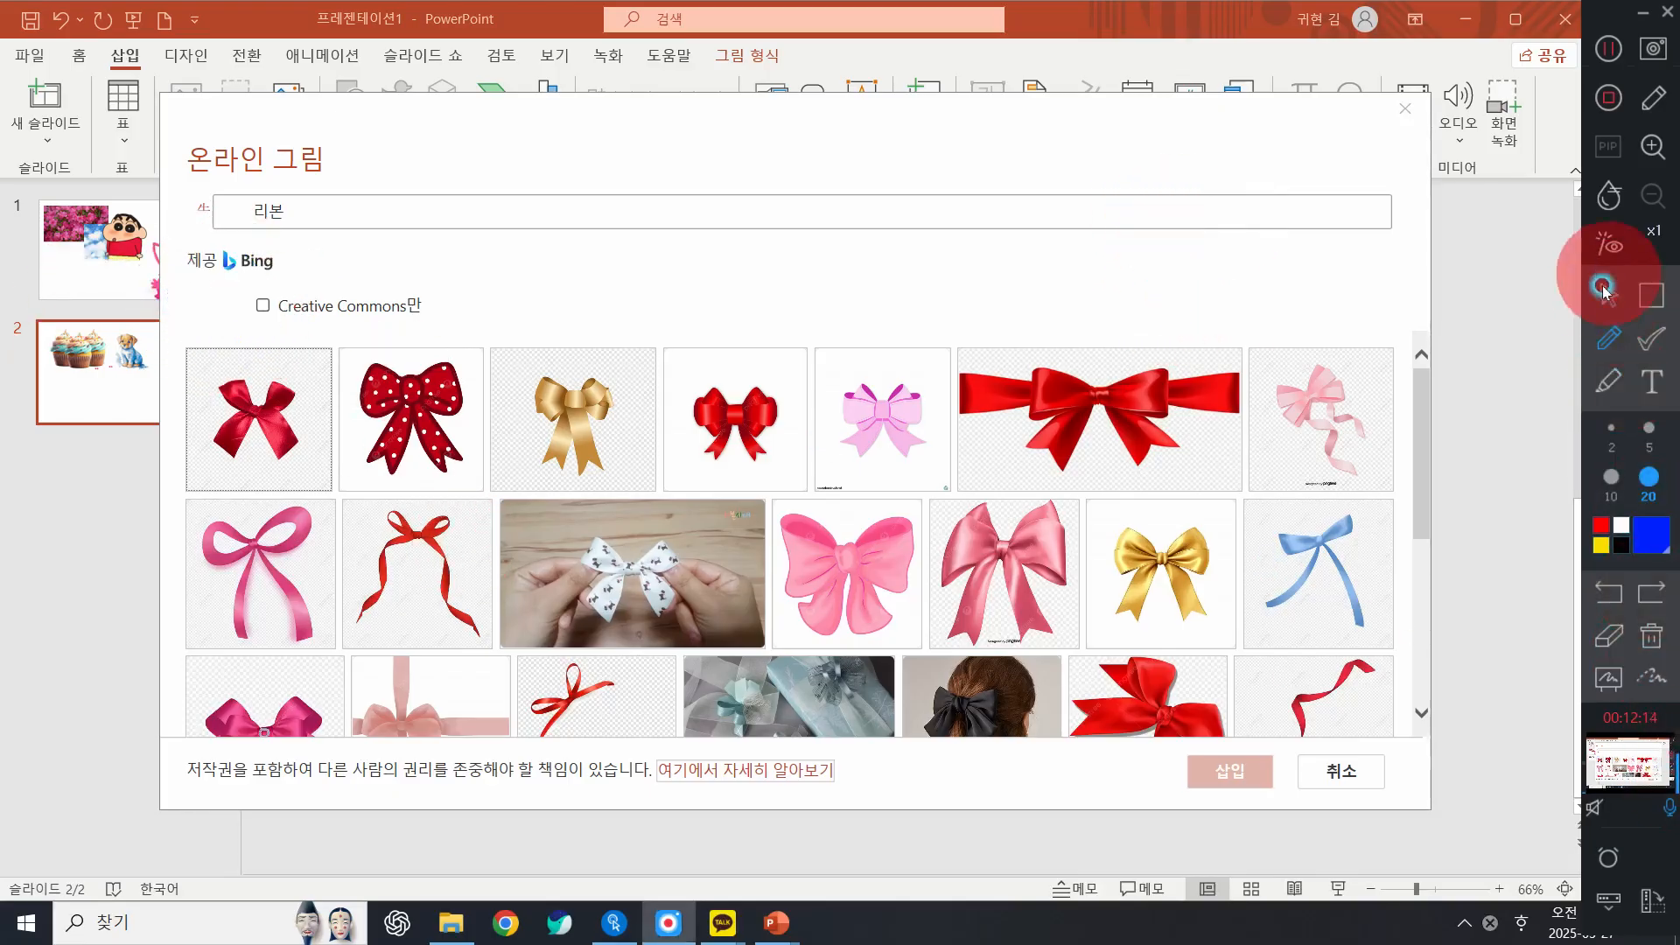
Filter the ribbon pictures to the transparent type (투명) and look through them
{"action": "left_click", "coordinate": [206, 306]}
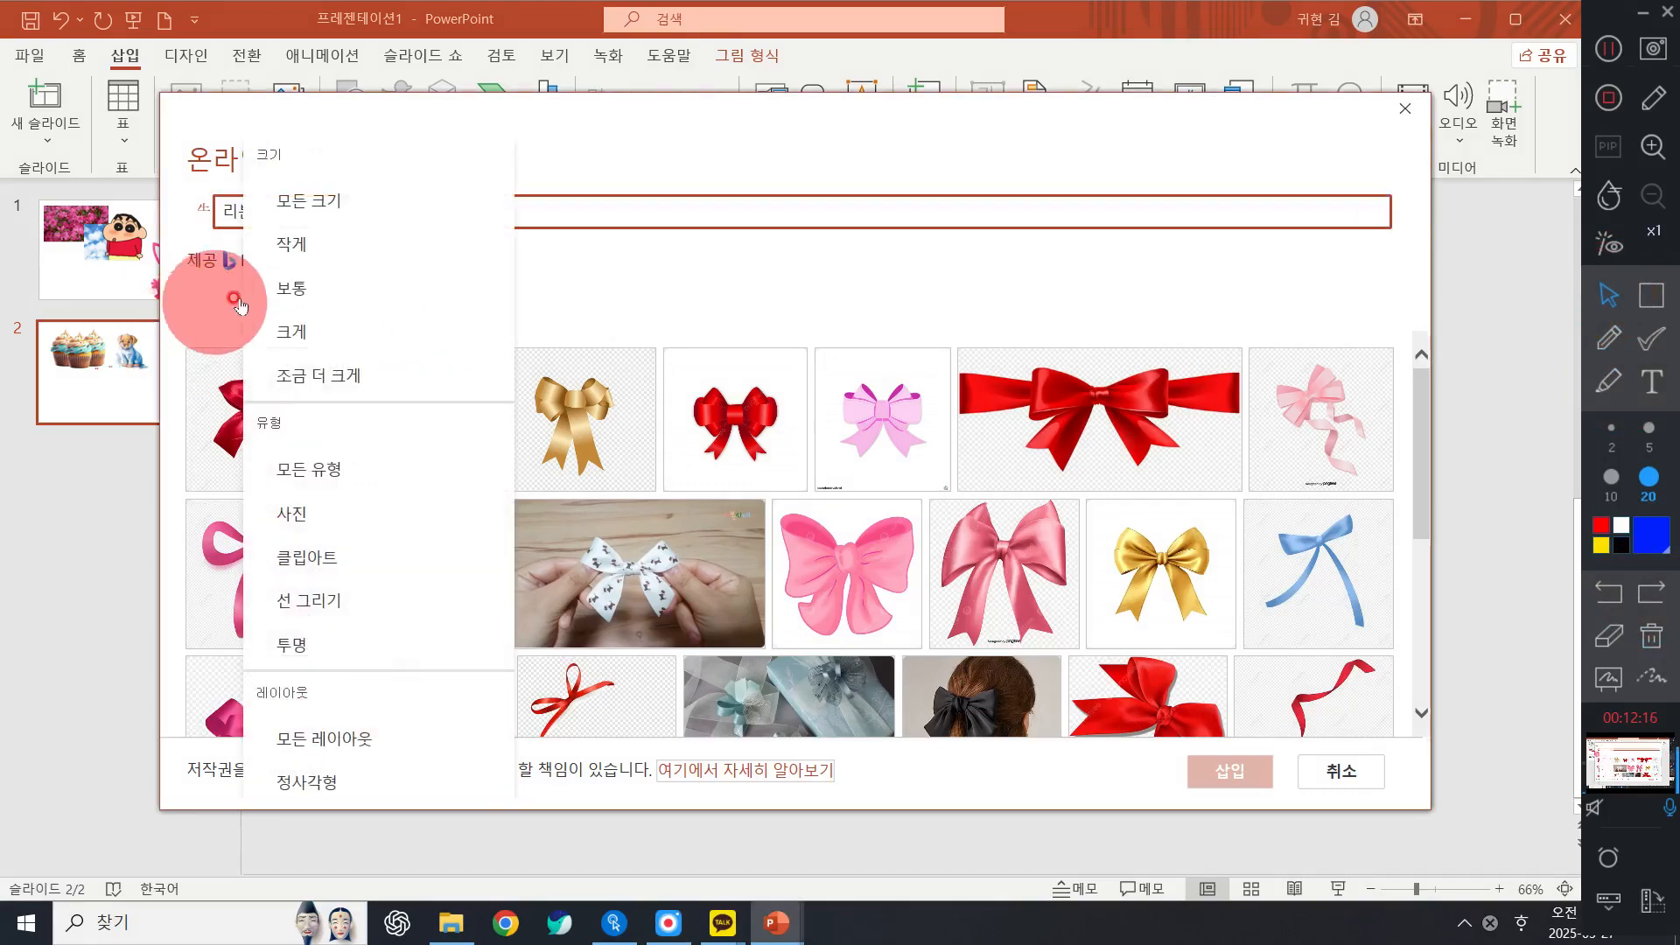
{"action": "left_click", "coordinate": [302, 644]}
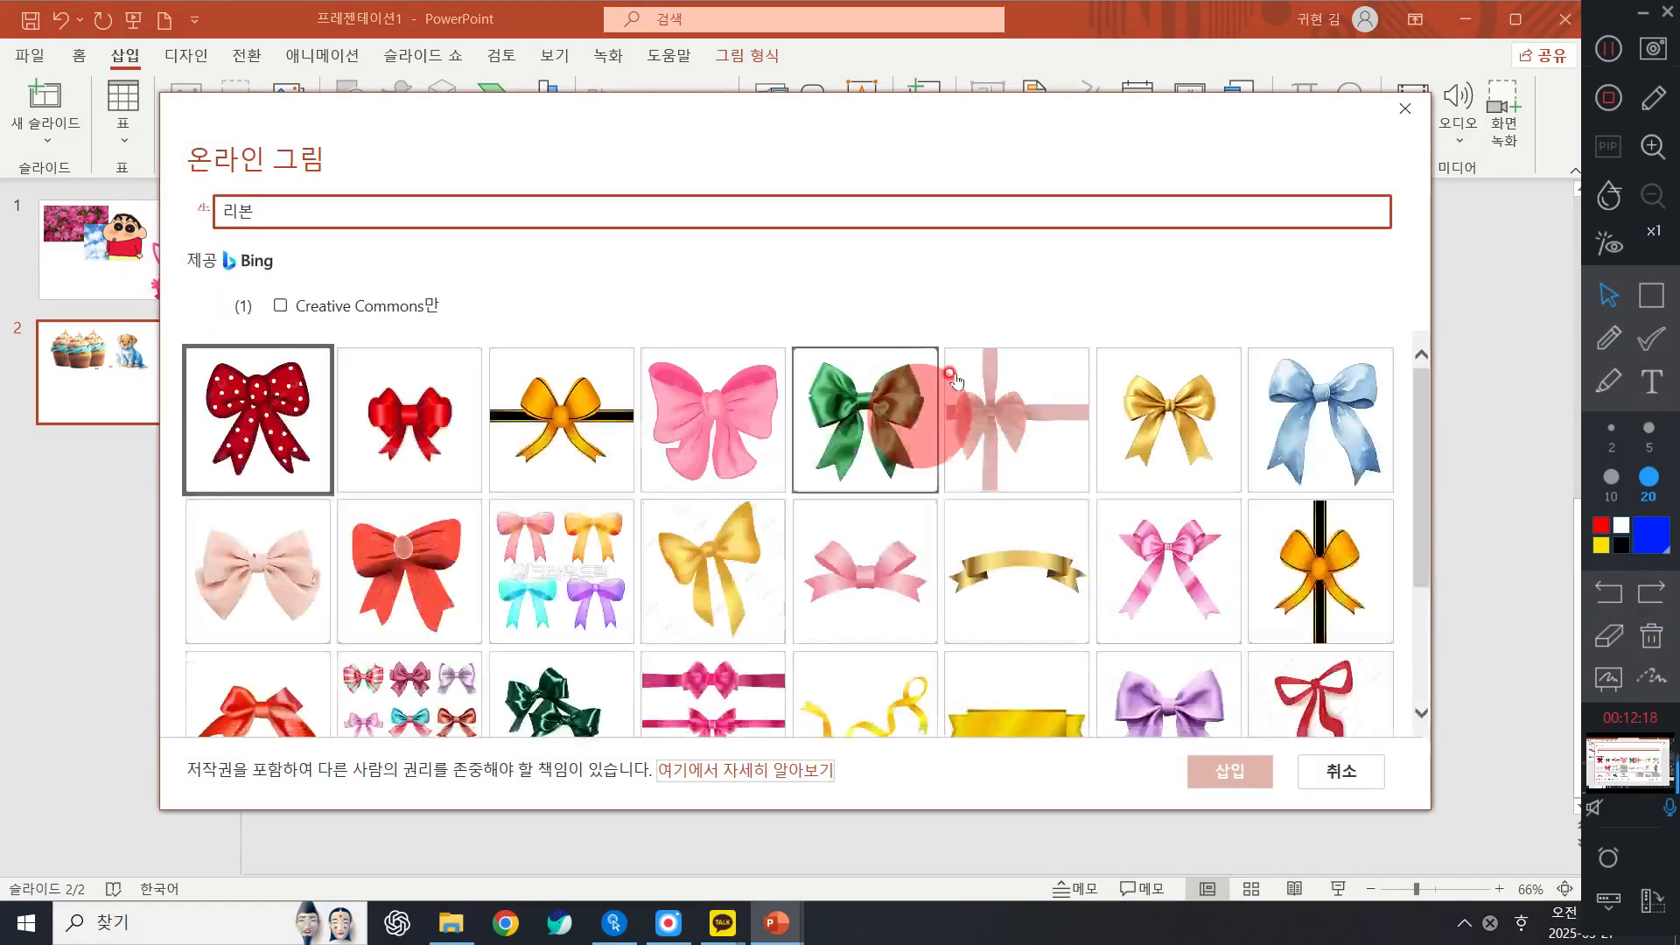
{"action": "scroll", "coordinate": [1114, 356], "scroll_direction": "down", "scroll_amount": 3}
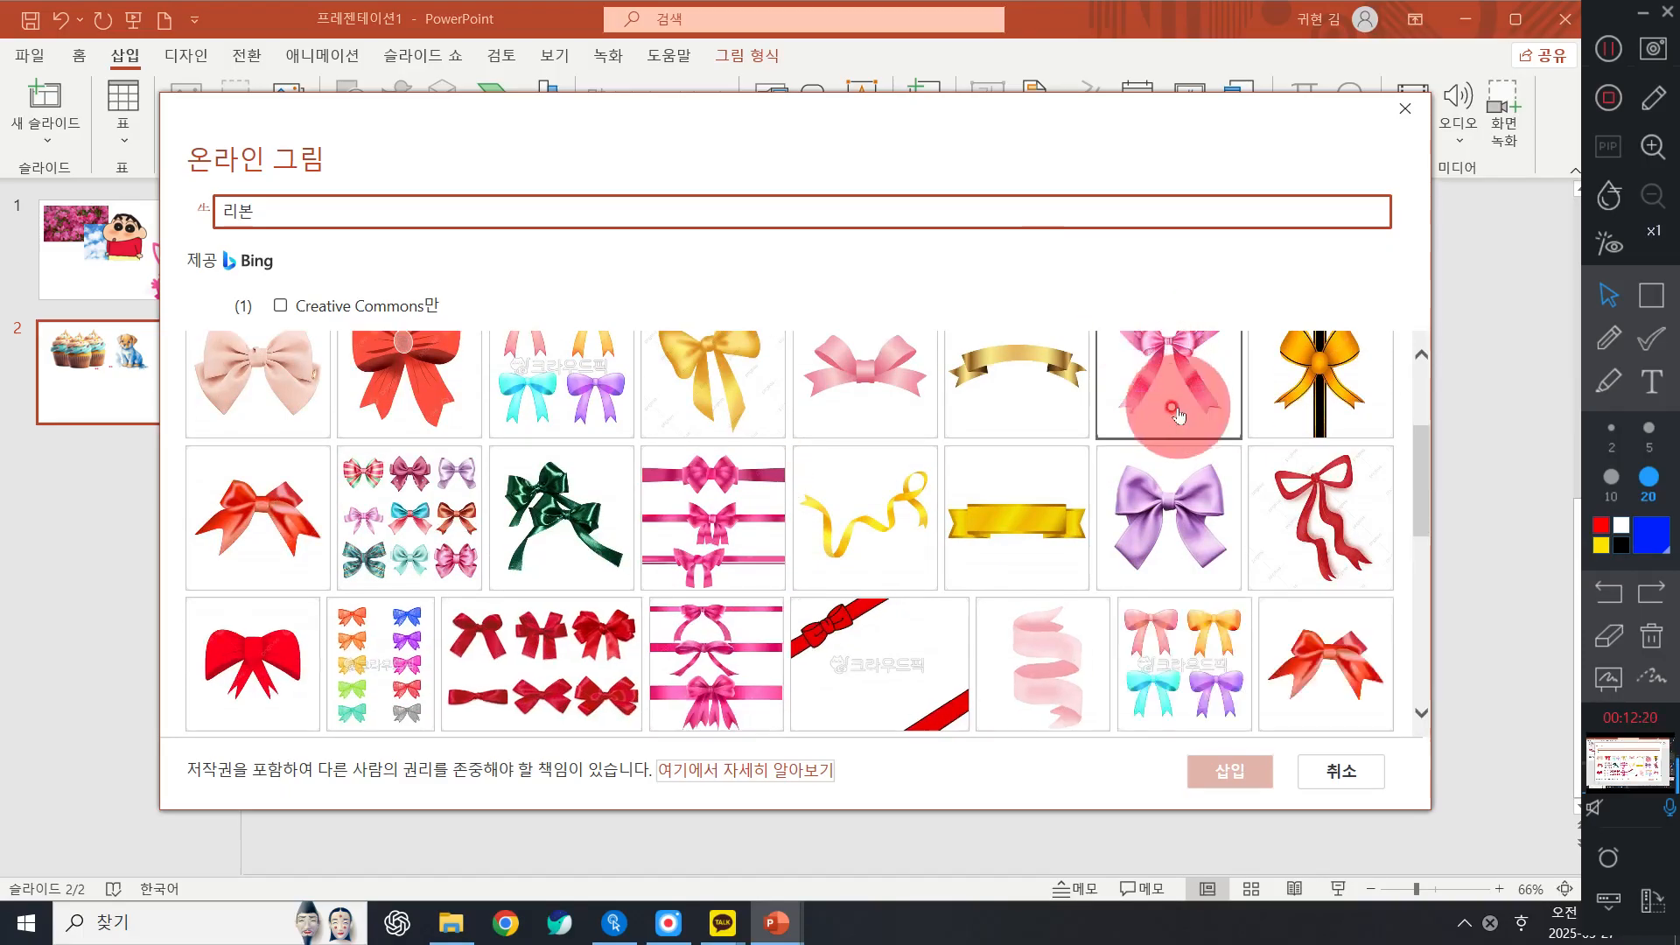
{"action": "scroll", "coordinate": [1174, 398], "scroll_direction": "up", "scroll_amount": 3}
{"action": "scroll", "coordinate": [1005, 364], "scroll_direction": "down", "scroll_amount": 2}
{"action": "scroll", "coordinate": [694, 356], "scroll_direction": "up", "scroll_amount": 2}
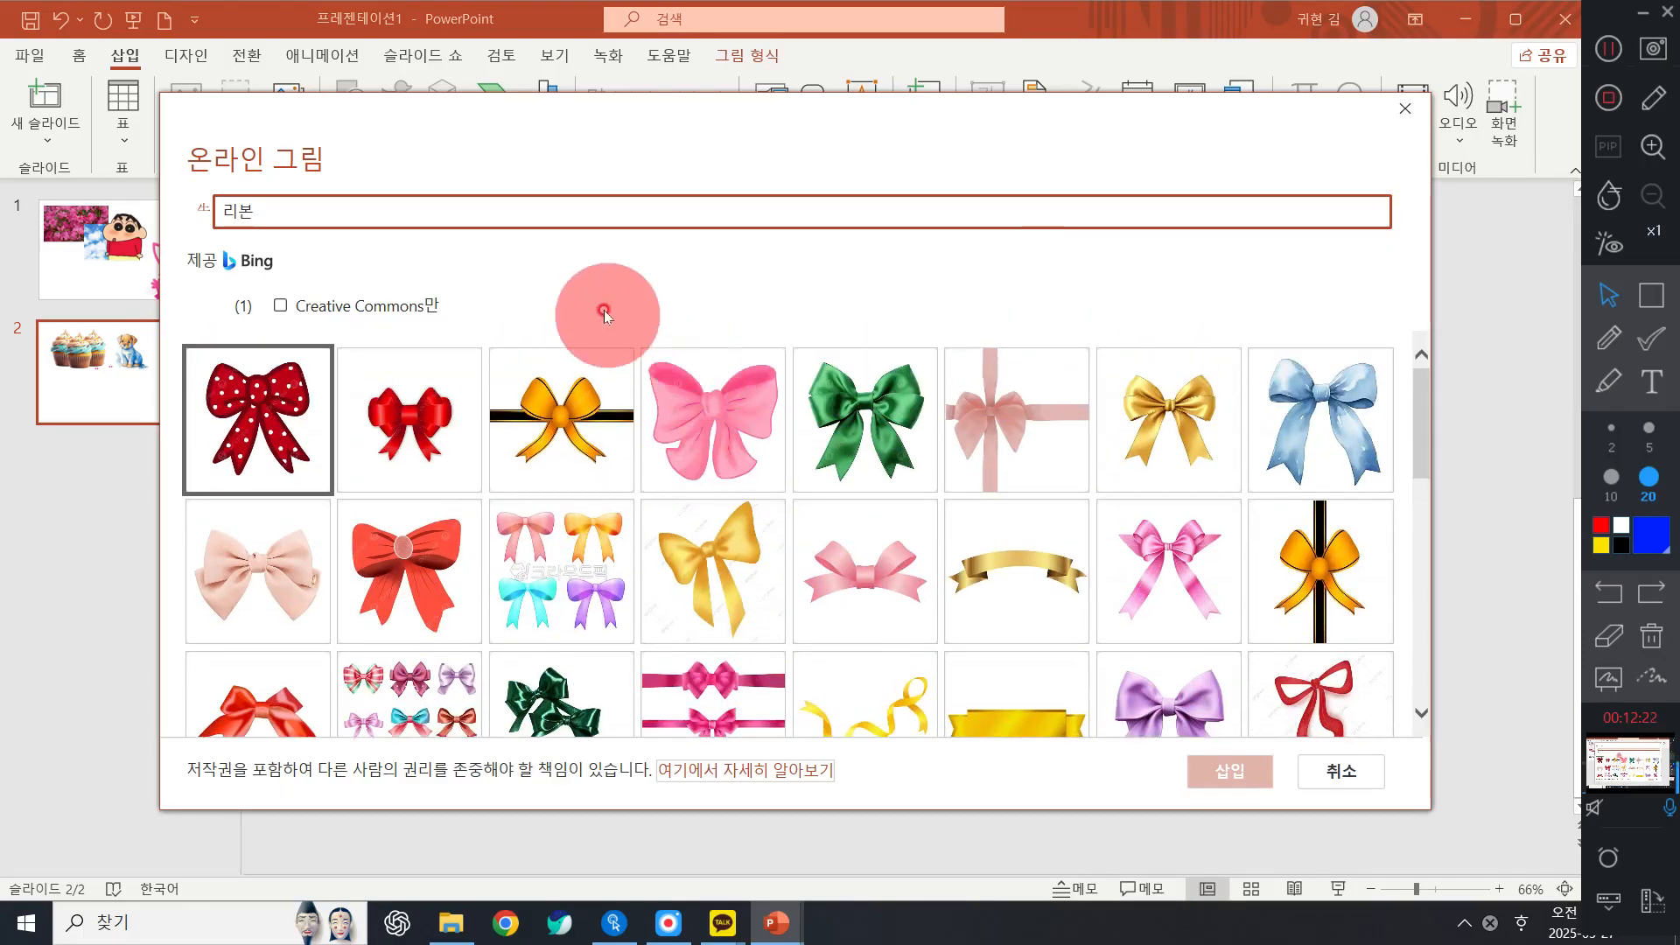
{"action": "scroll", "coordinate": [525, 450], "scroll_direction": "down", "scroll_amount": 2}
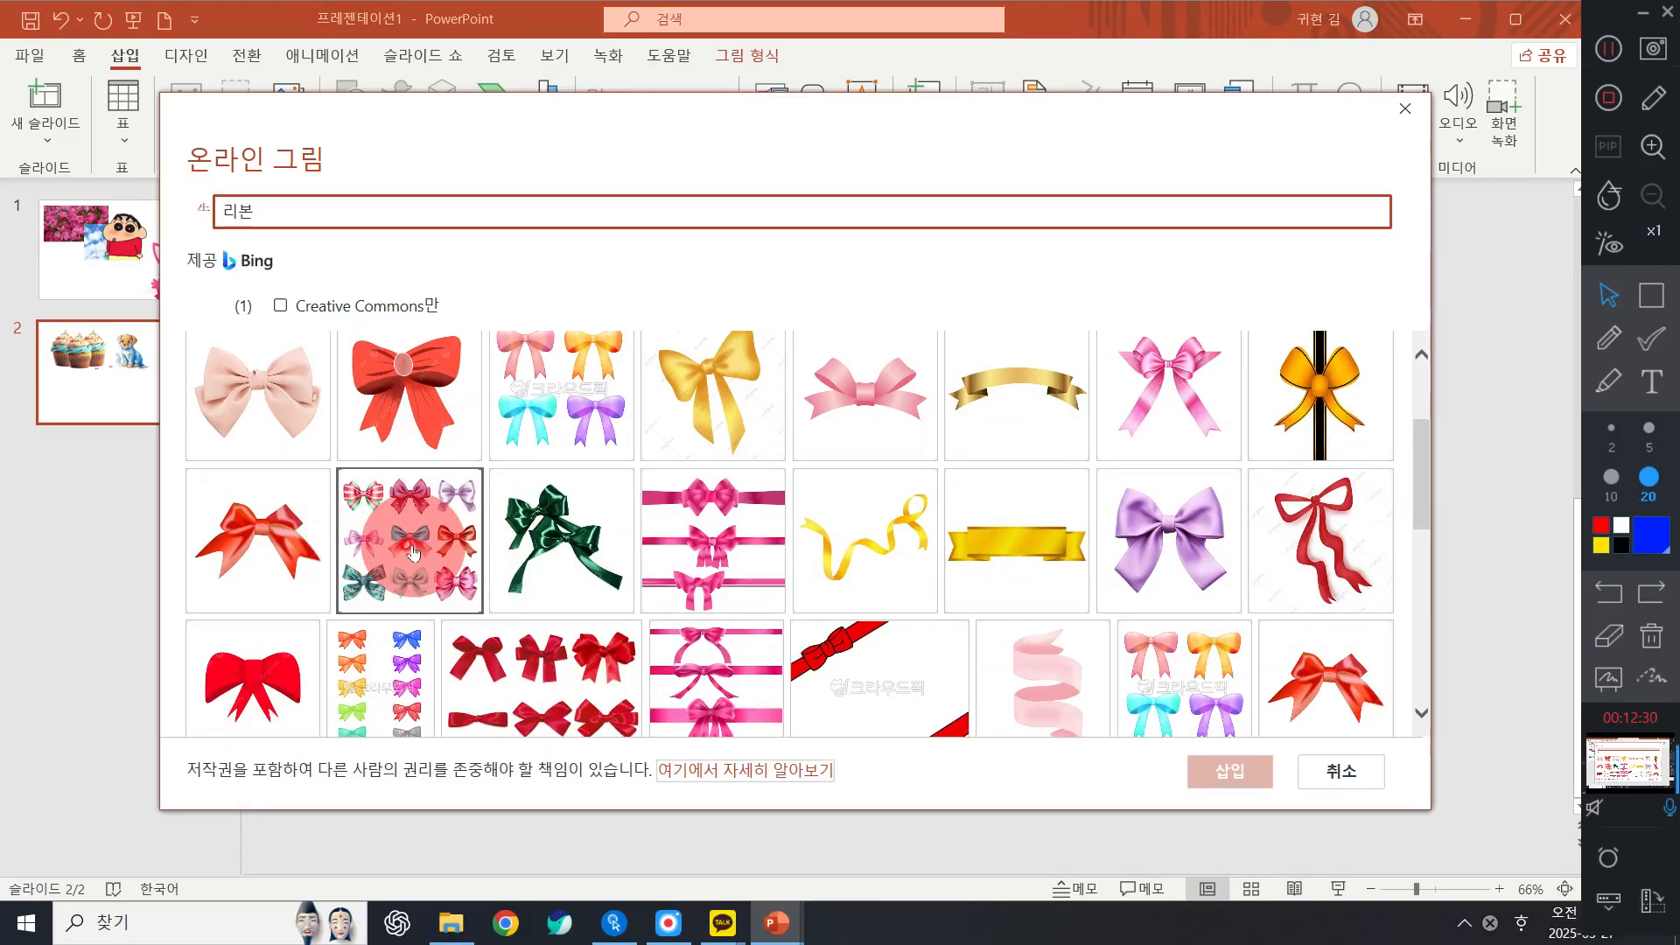
Insert the transparent picture showing nine bows in different colours into the slide
{"action": "left_click", "coordinate": [398, 551]}
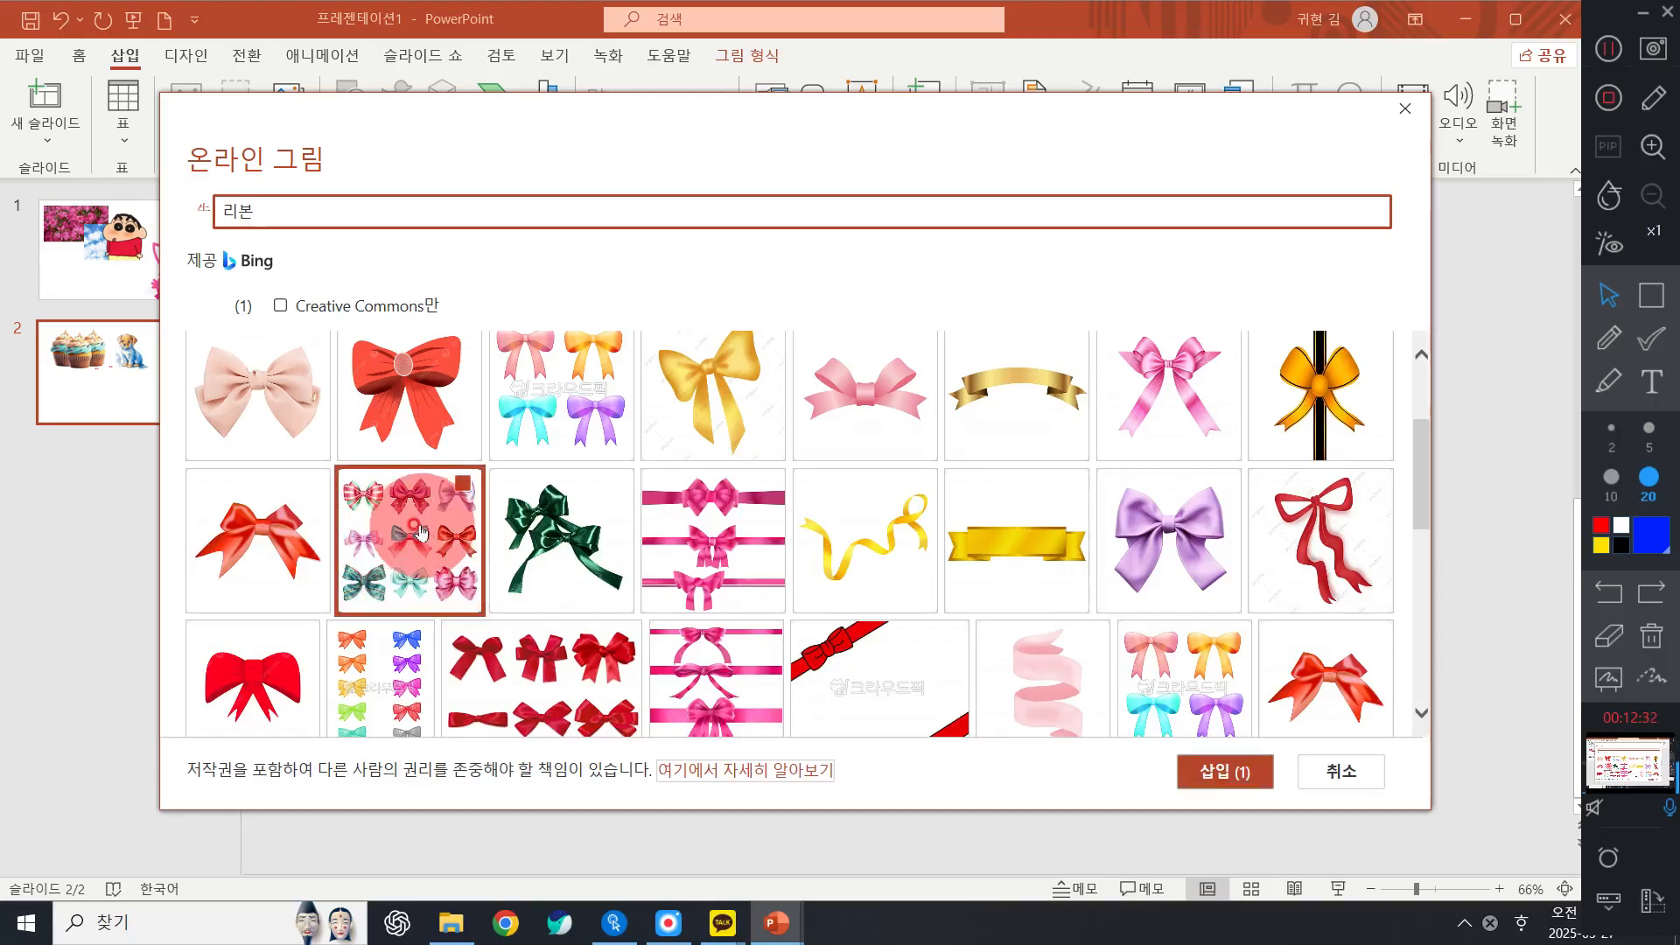
{"action": "left_click", "coordinate": [1225, 771]}
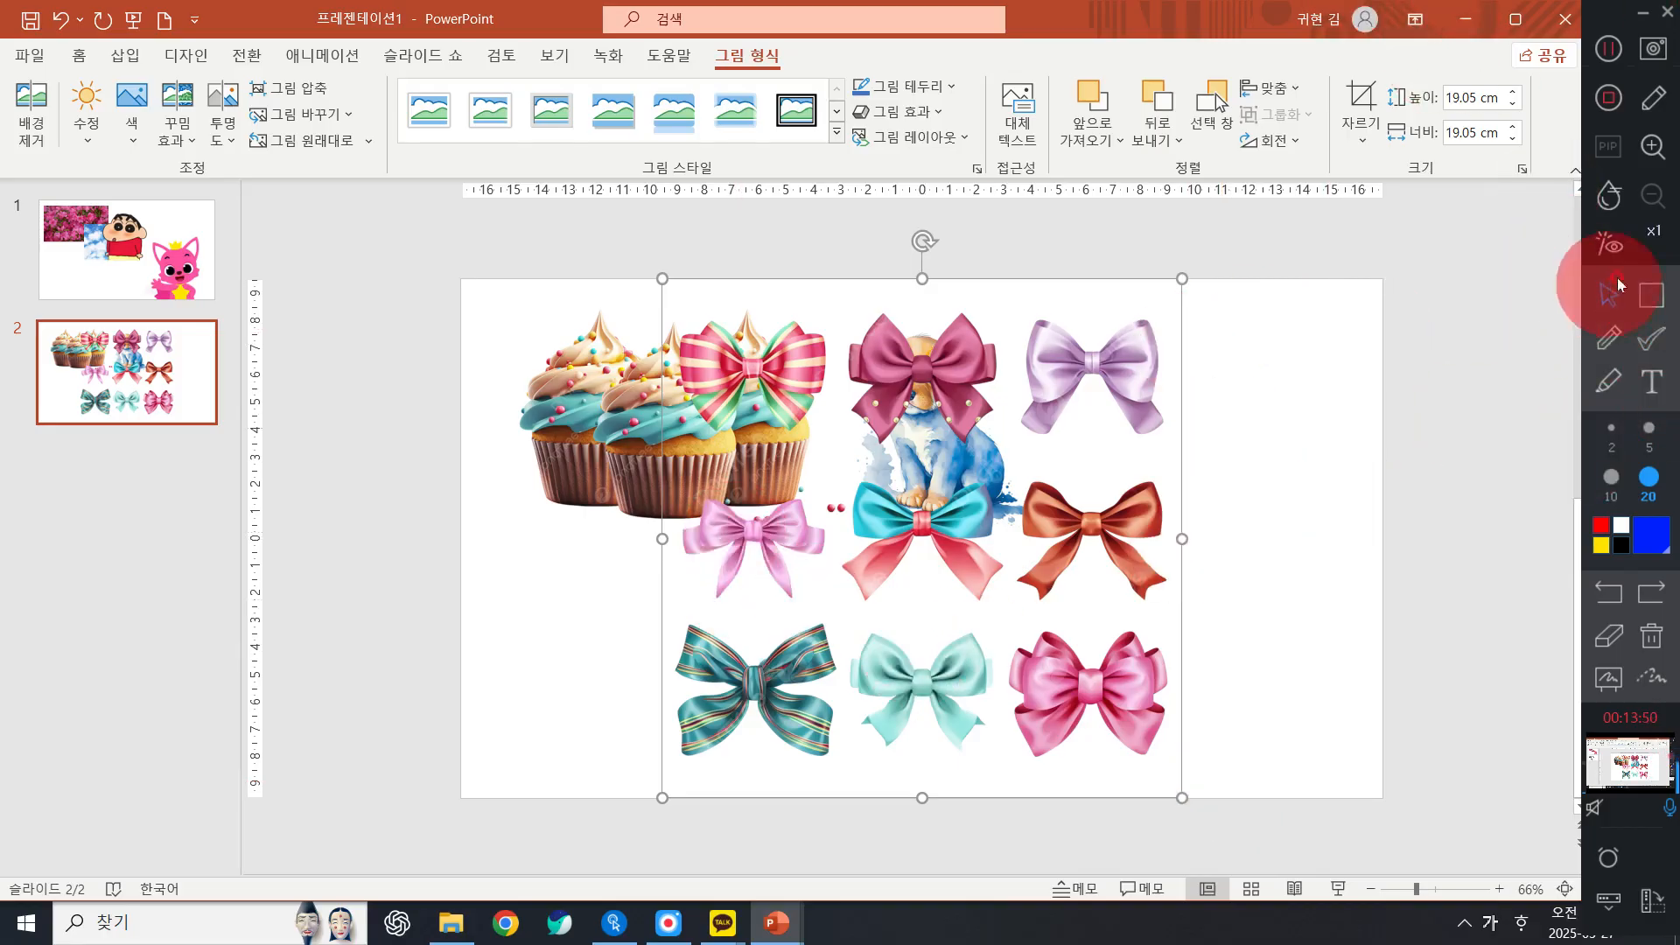
{"action": "left_click", "coordinate": [1652, 297]}
{"action": "left_click_drag", "start_coordinate": [662, 291], "coordinate": [848, 455]}
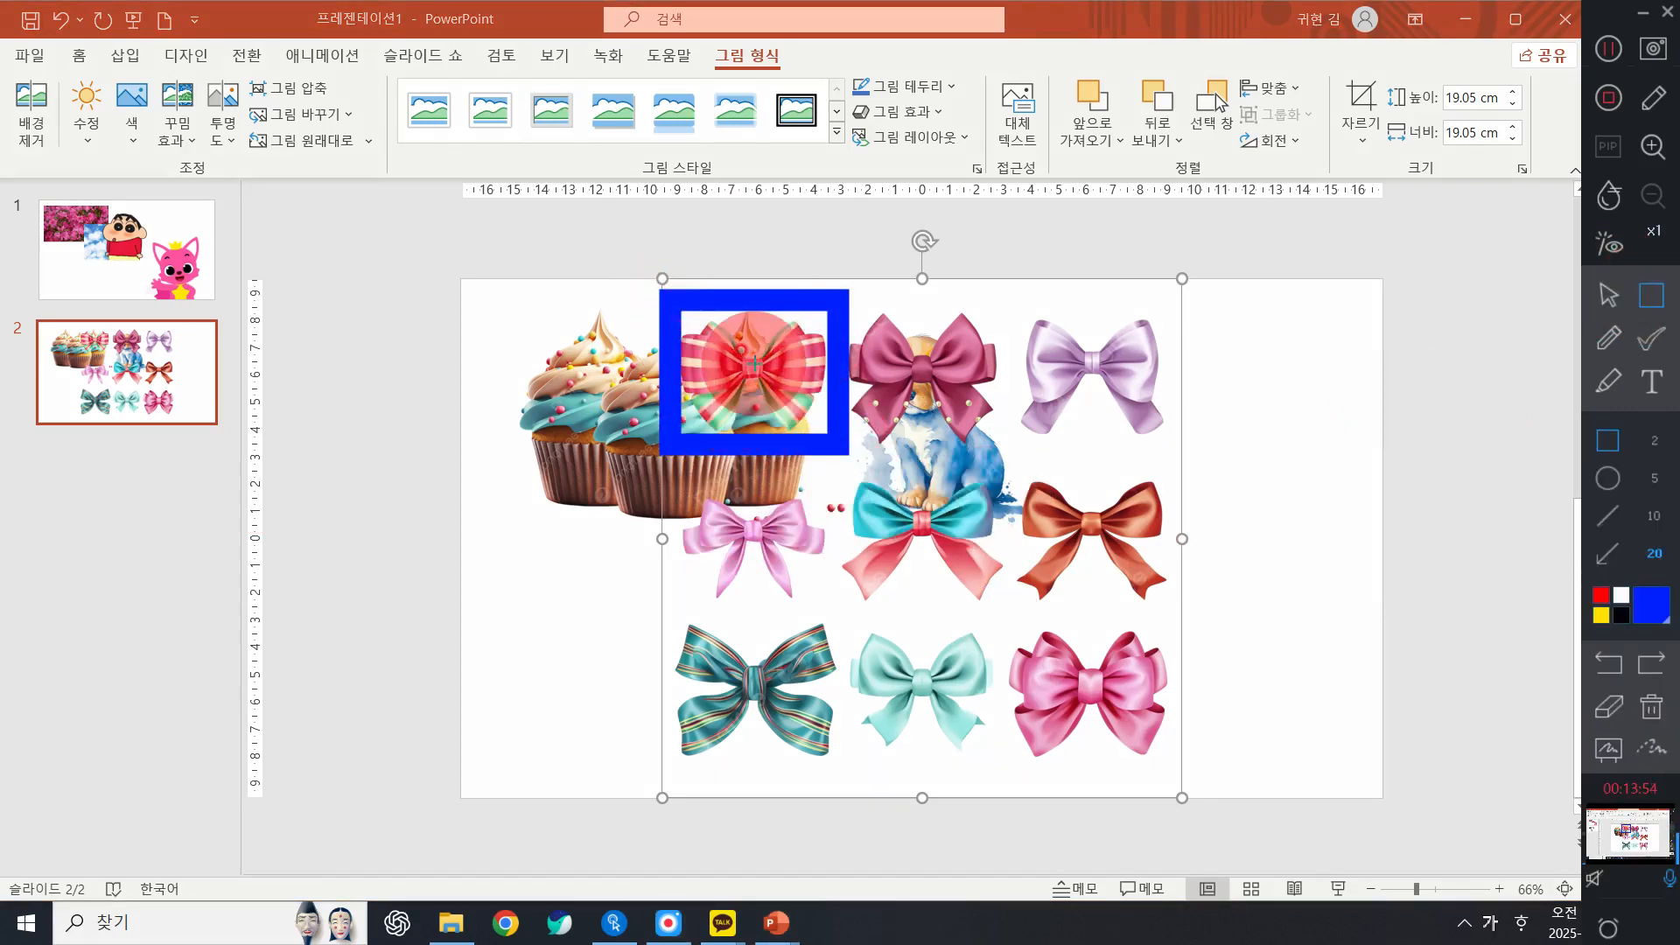
{"action": "left_click", "coordinate": [1649, 671]}
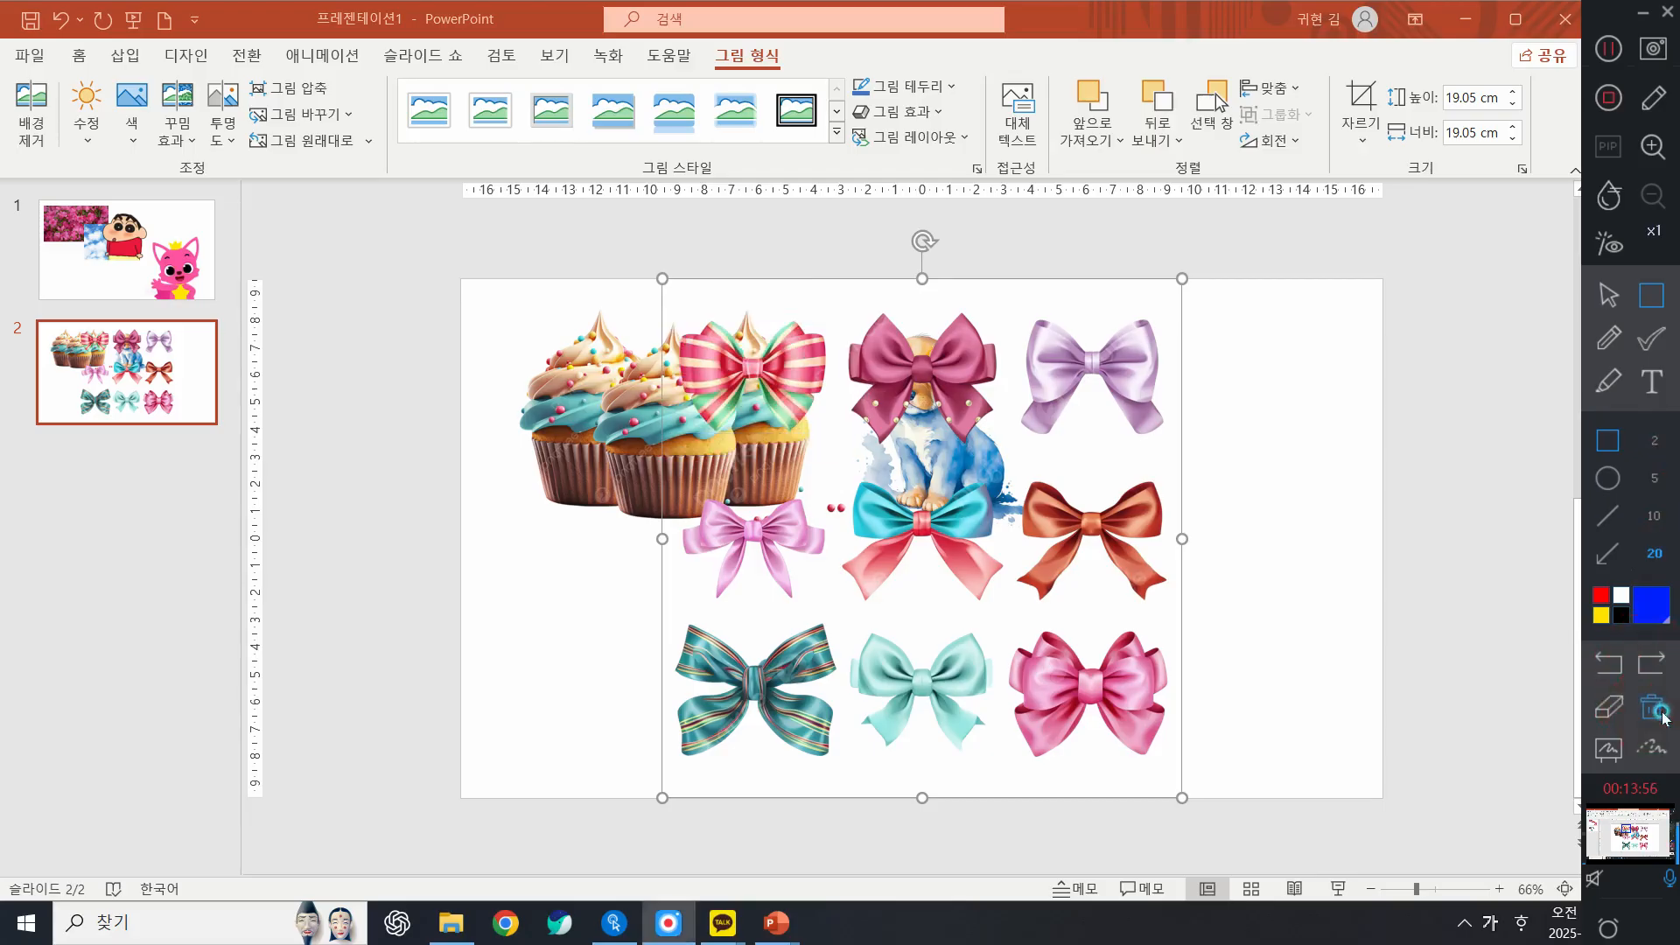
{"action": "left_click", "coordinate": [1608, 296]}
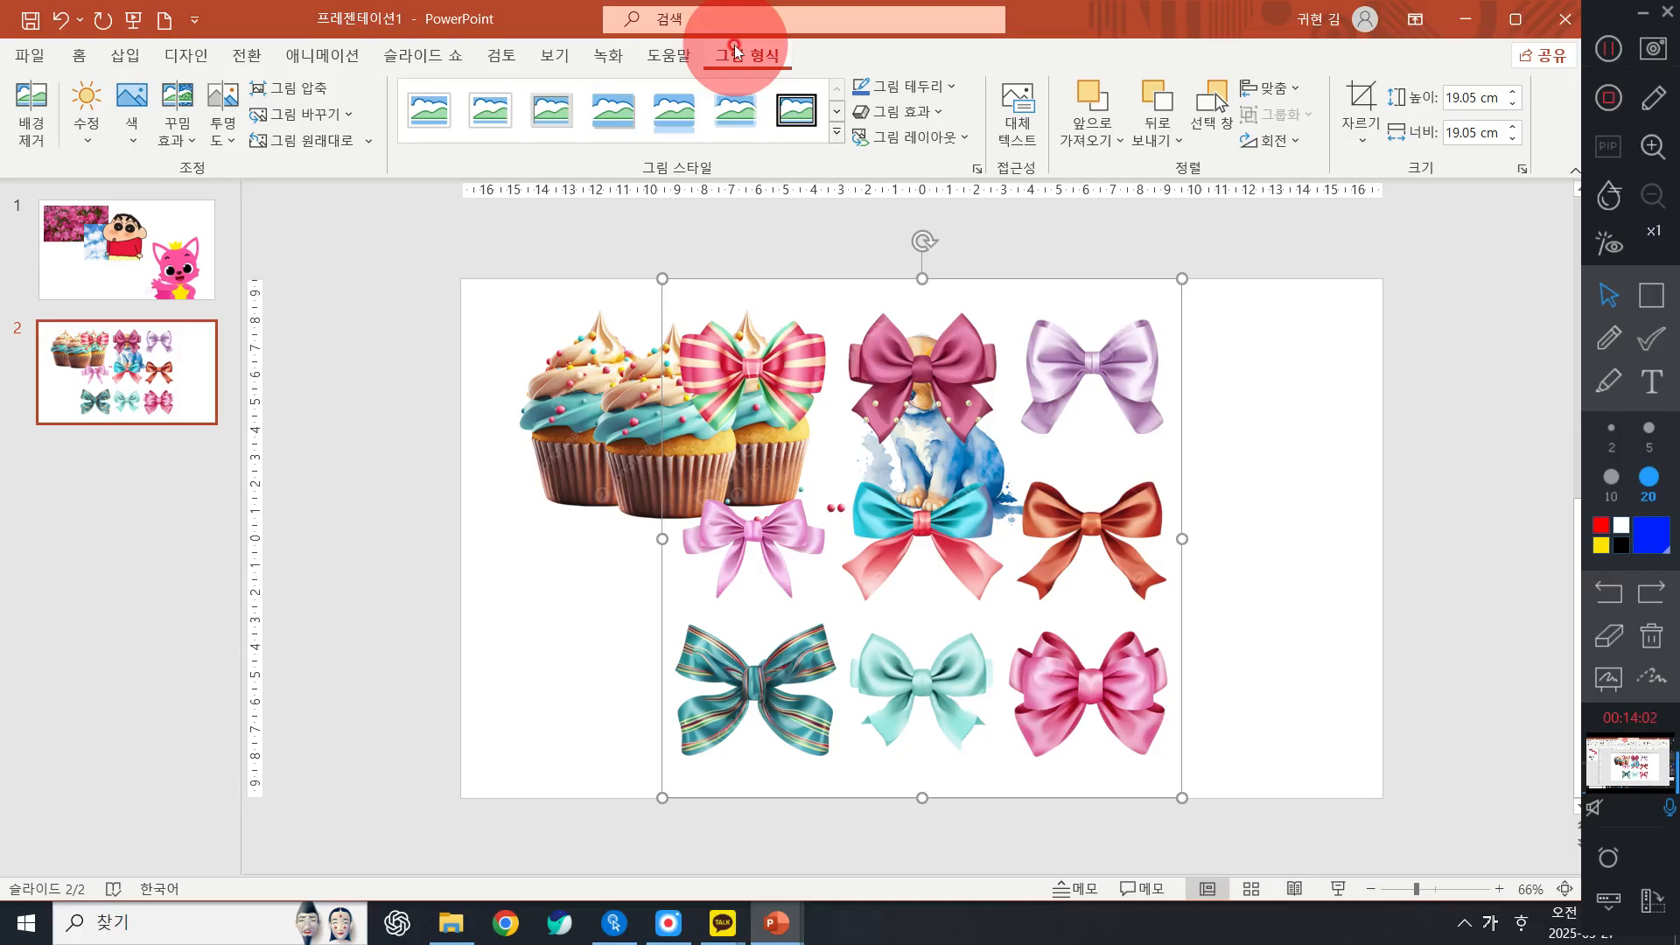
{"action": "left_click", "coordinate": [1368, 100]}
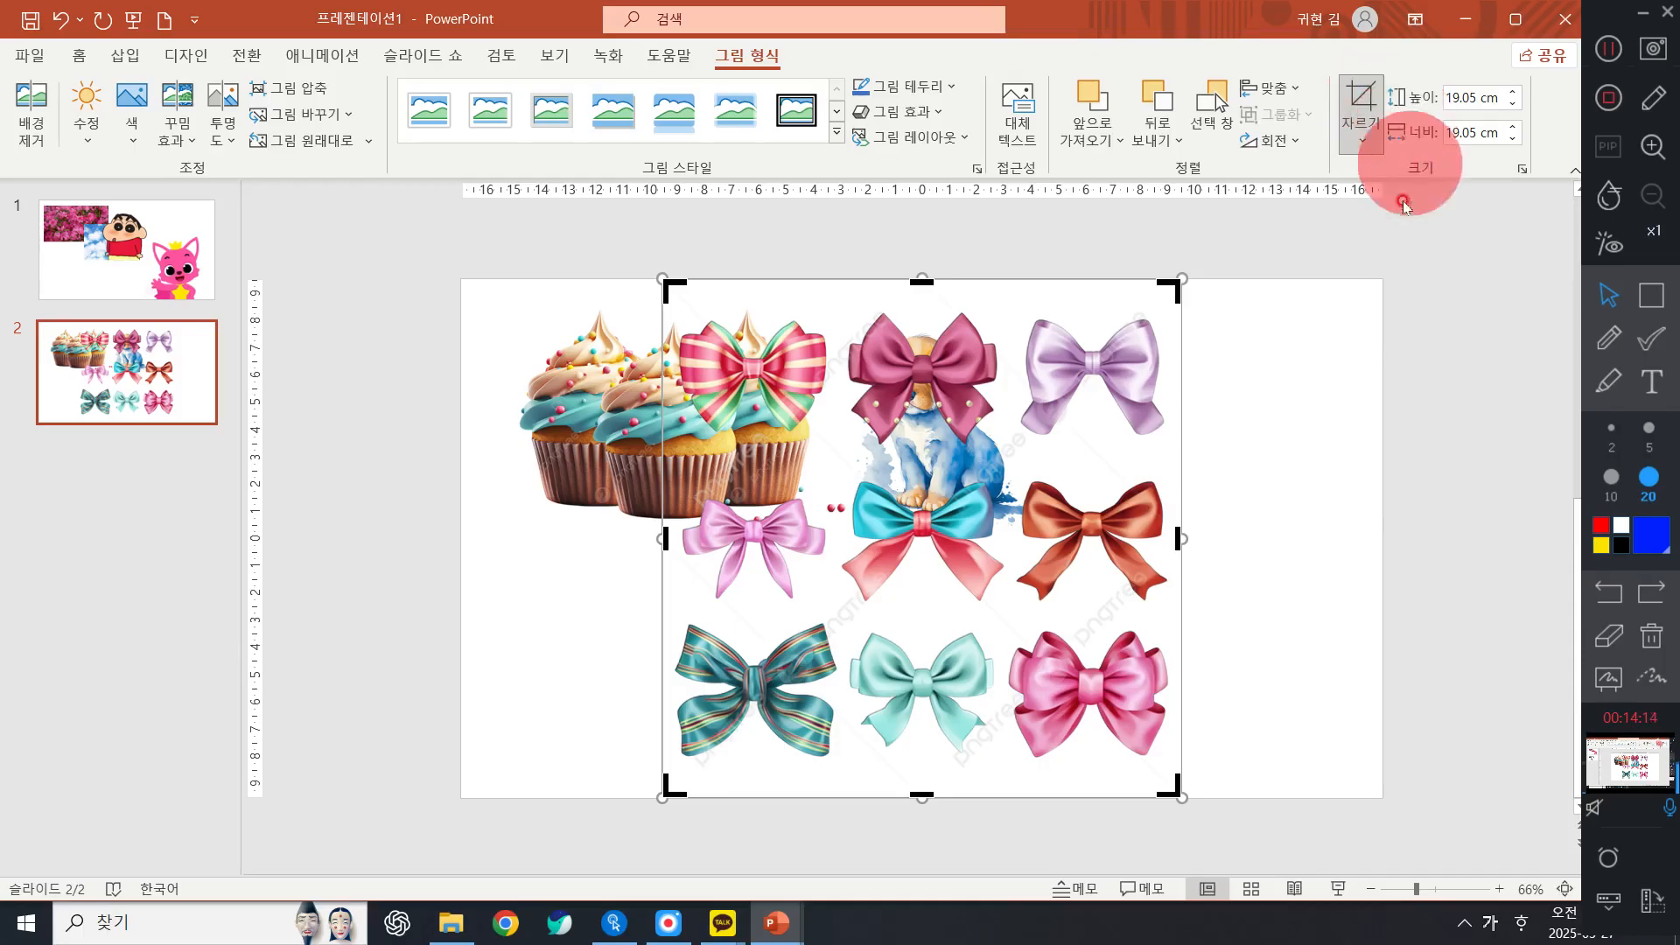
{"action": "left_click", "coordinate": [1276, 531]}
{"action": "left_click", "coordinate": [925, 541]}
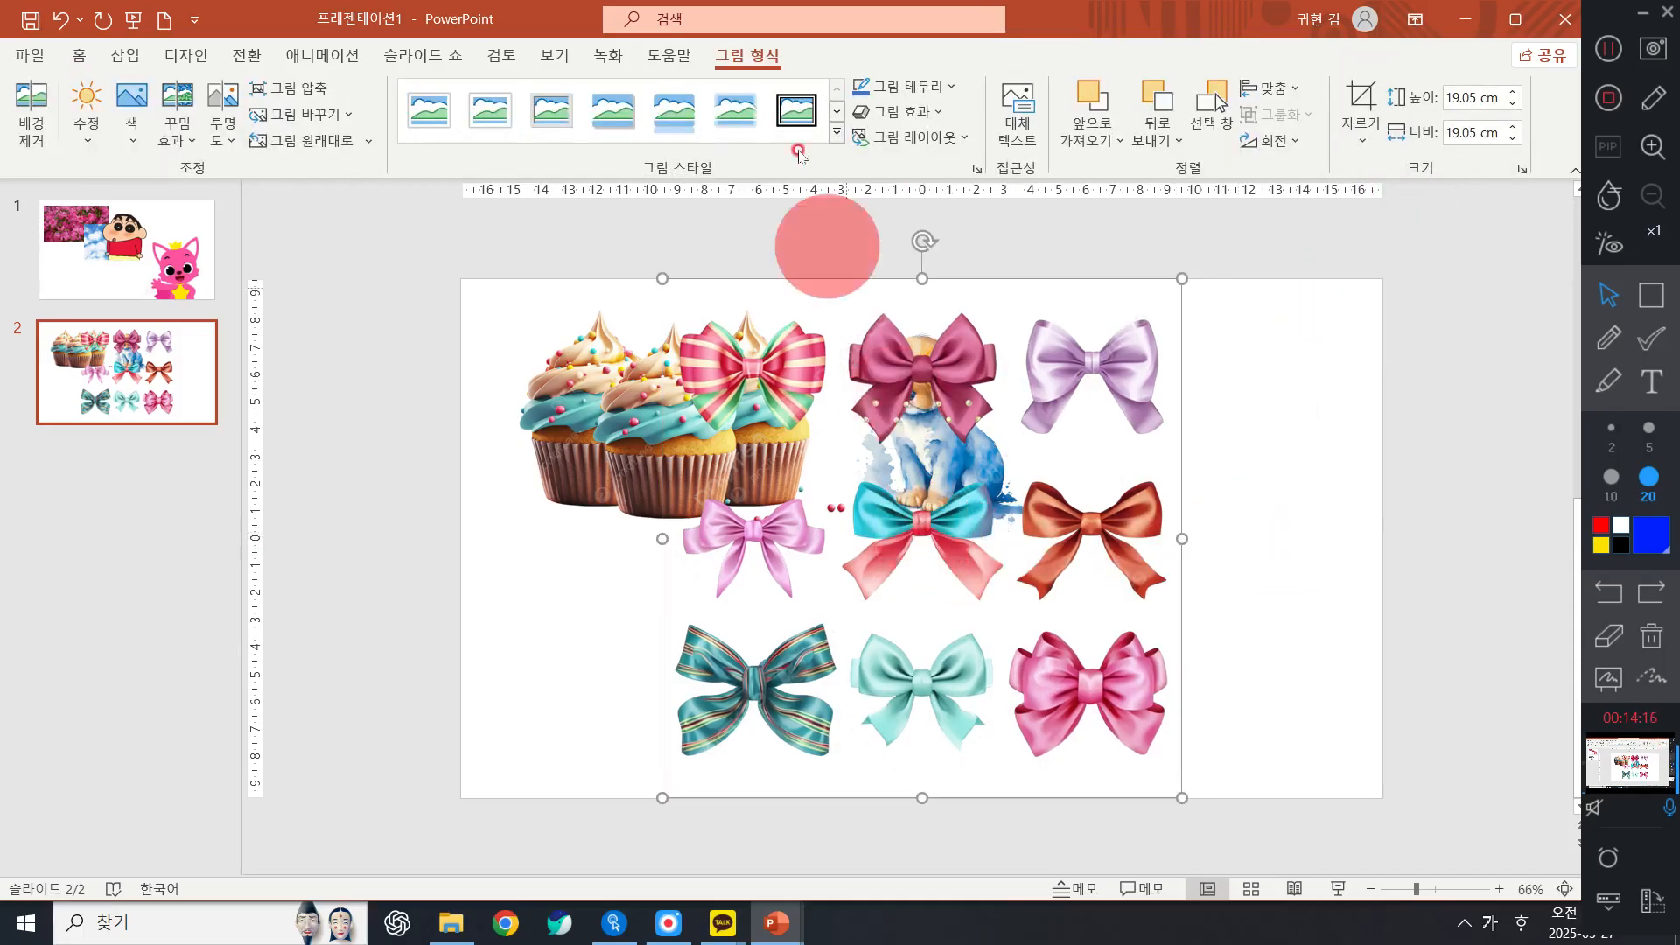
Crop the bows picture inward from its lower-right corner to about 13.99 cm high and 14.29 cm wide
{"action": "left_click", "coordinate": [1359, 97]}
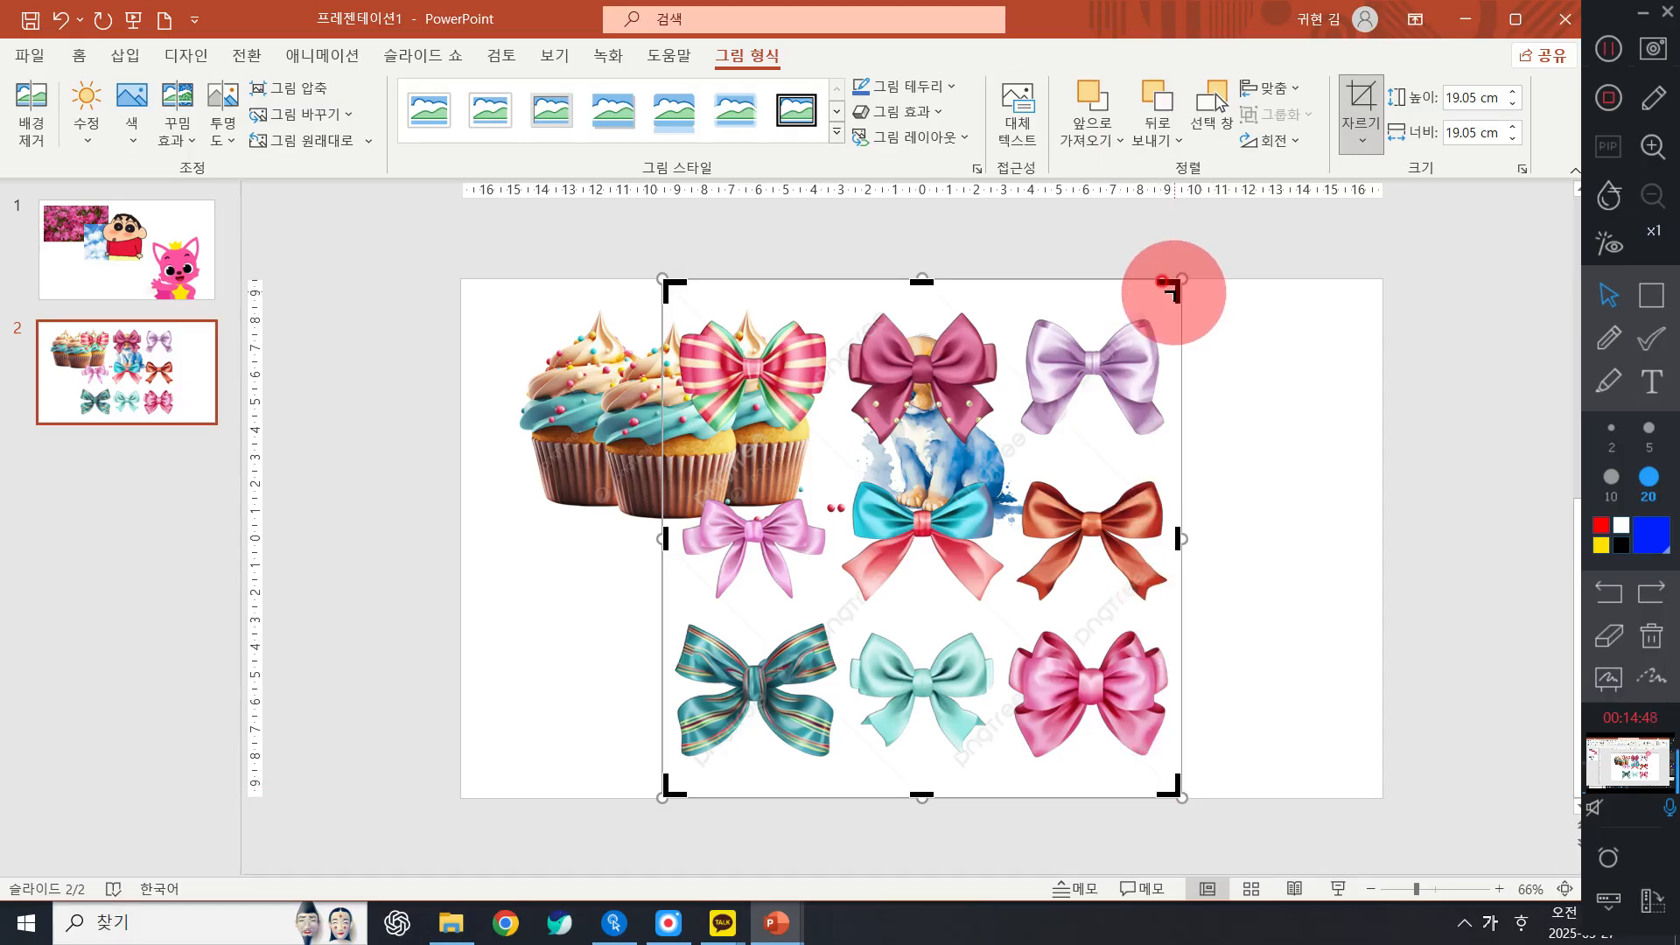
{"action": "left_click", "coordinate": [1172, 792]}
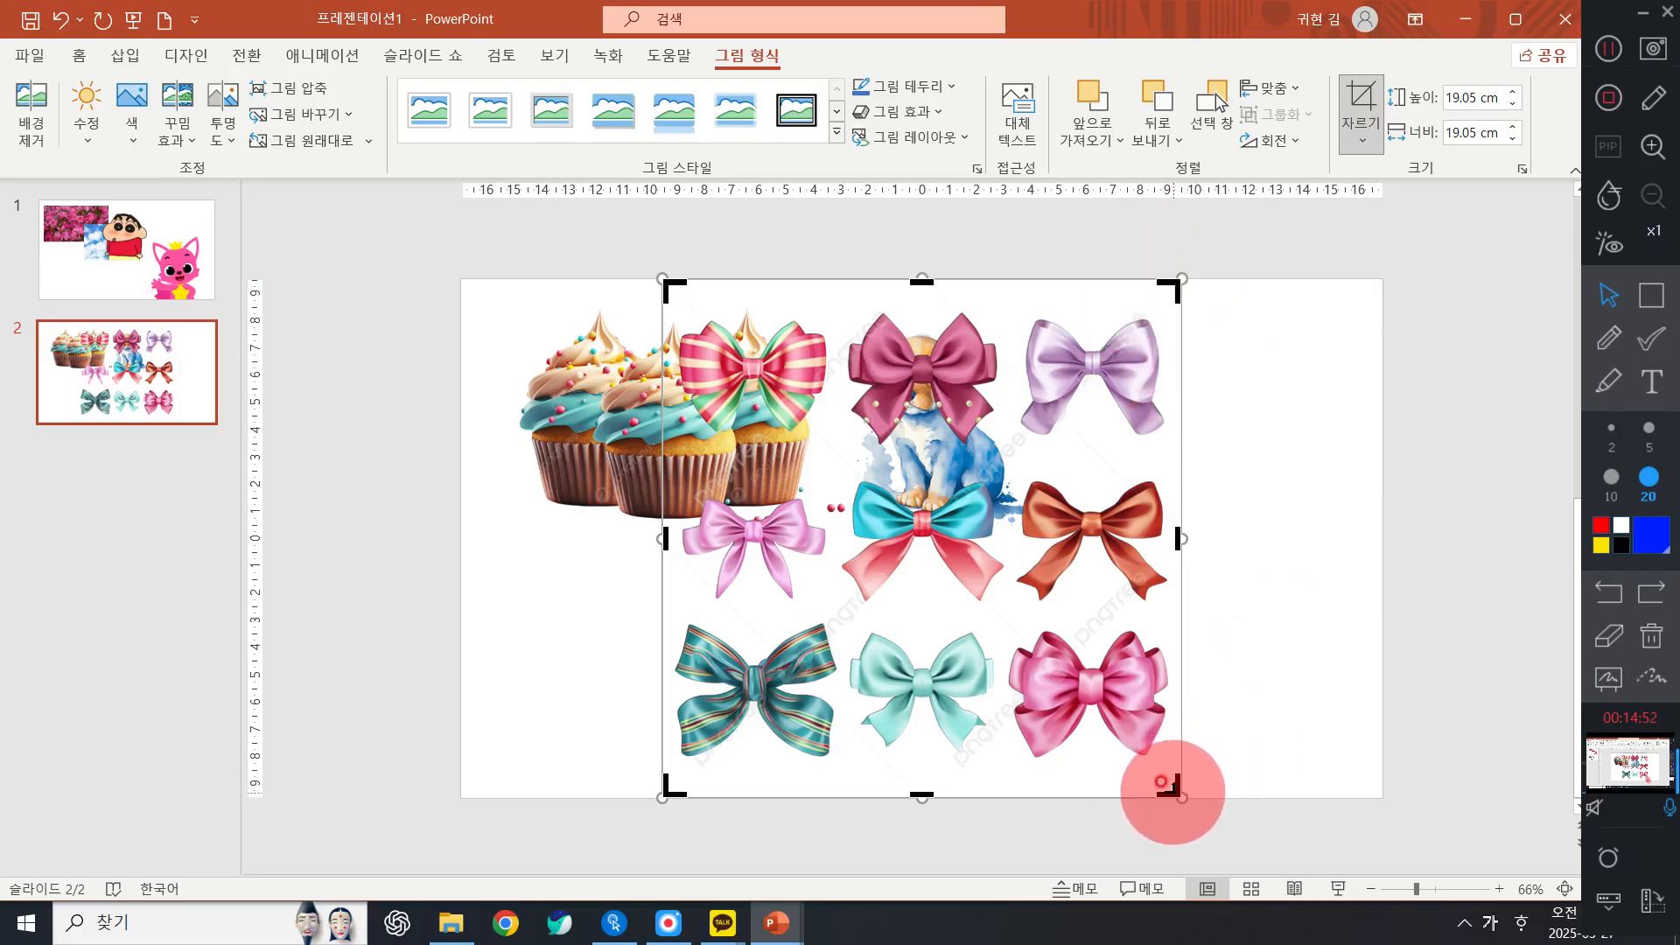
{"action": "left_click", "coordinate": [1162, 782]}
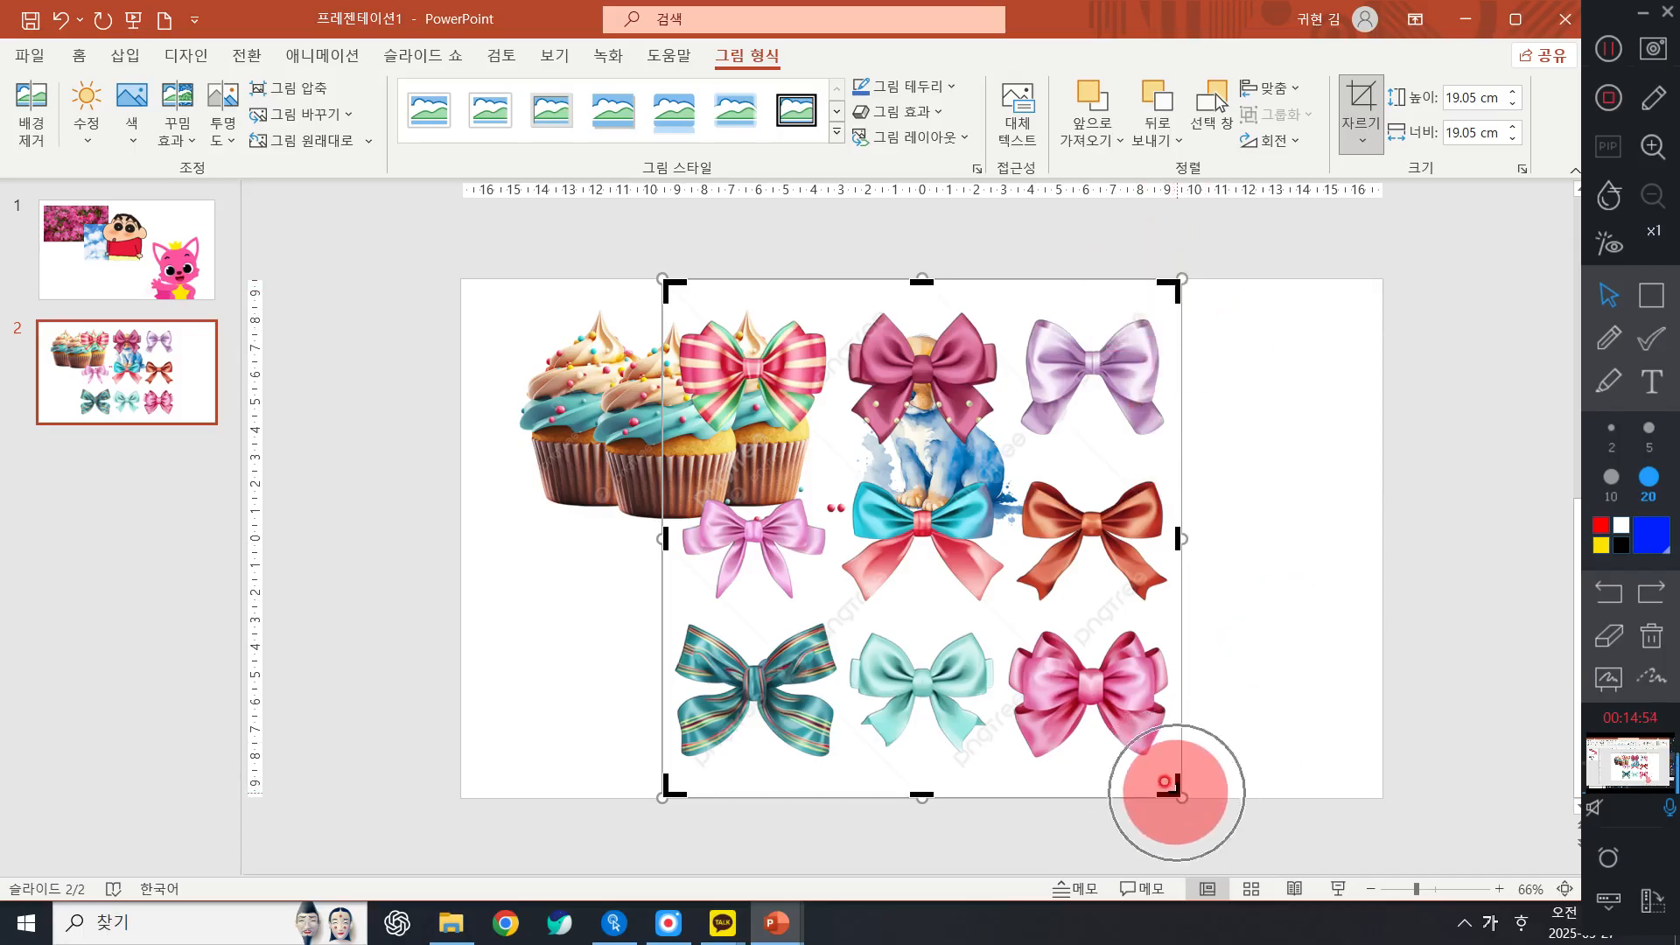
{"action": "left_click", "coordinate": [1176, 792]}
{"action": "left_click", "coordinate": [1176, 792]}
{"action": "left_click", "coordinate": [1176, 792]}
{"action": "left_click", "coordinate": [1176, 792]}
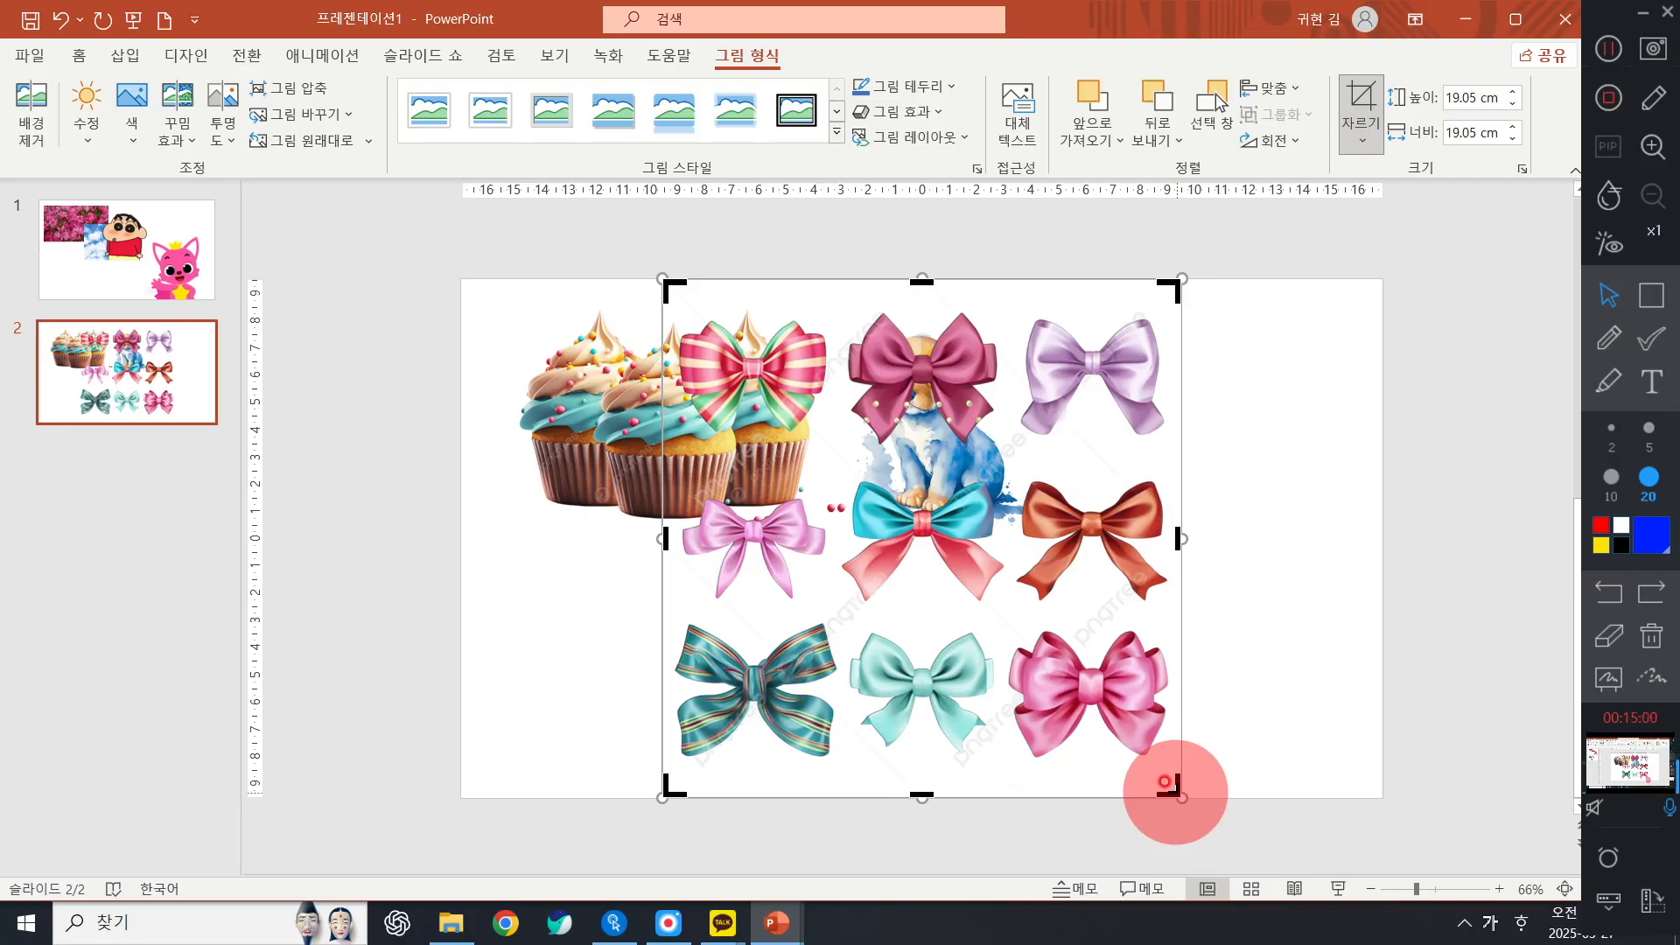
{"action": "left_click_drag", "start_coordinate": [1165, 781], "coordinate": [1050, 656]}
{"action": "left_click", "coordinate": [1610, 339]}
{"action": "left_click_drag", "start_coordinate": [1018, 419], "coordinate": [1125, 293]}
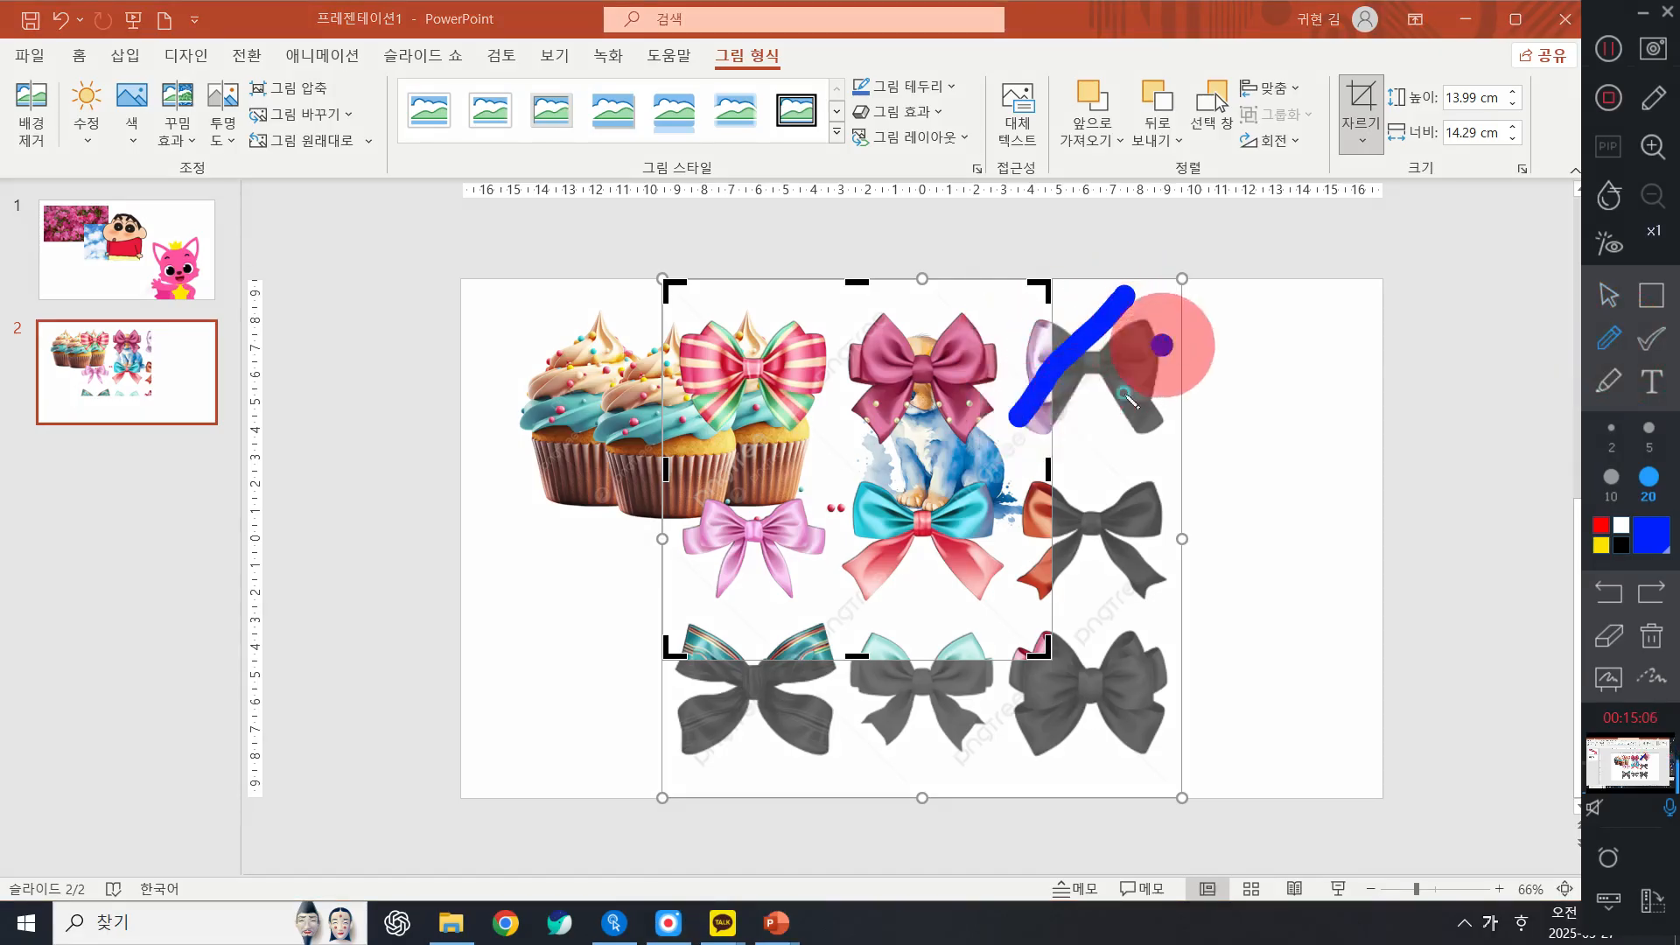
{"action": "left_click_drag", "start_coordinate": [1068, 462], "coordinate": [1163, 344]}
{"action": "left_click_drag", "start_coordinate": [1078, 612], "coordinate": [1153, 525]}
{"action": "left_click_drag", "start_coordinate": [1099, 730], "coordinate": [1147, 685]}
{"action": "left_click_drag", "start_coordinate": [757, 698], "coordinate": [648, 743]}
{"action": "left_click_drag", "start_coordinate": [897, 711], "coordinate": [815, 742]}
{"action": "left_click_drag", "start_coordinate": [954, 707], "coordinate": [945, 744]}
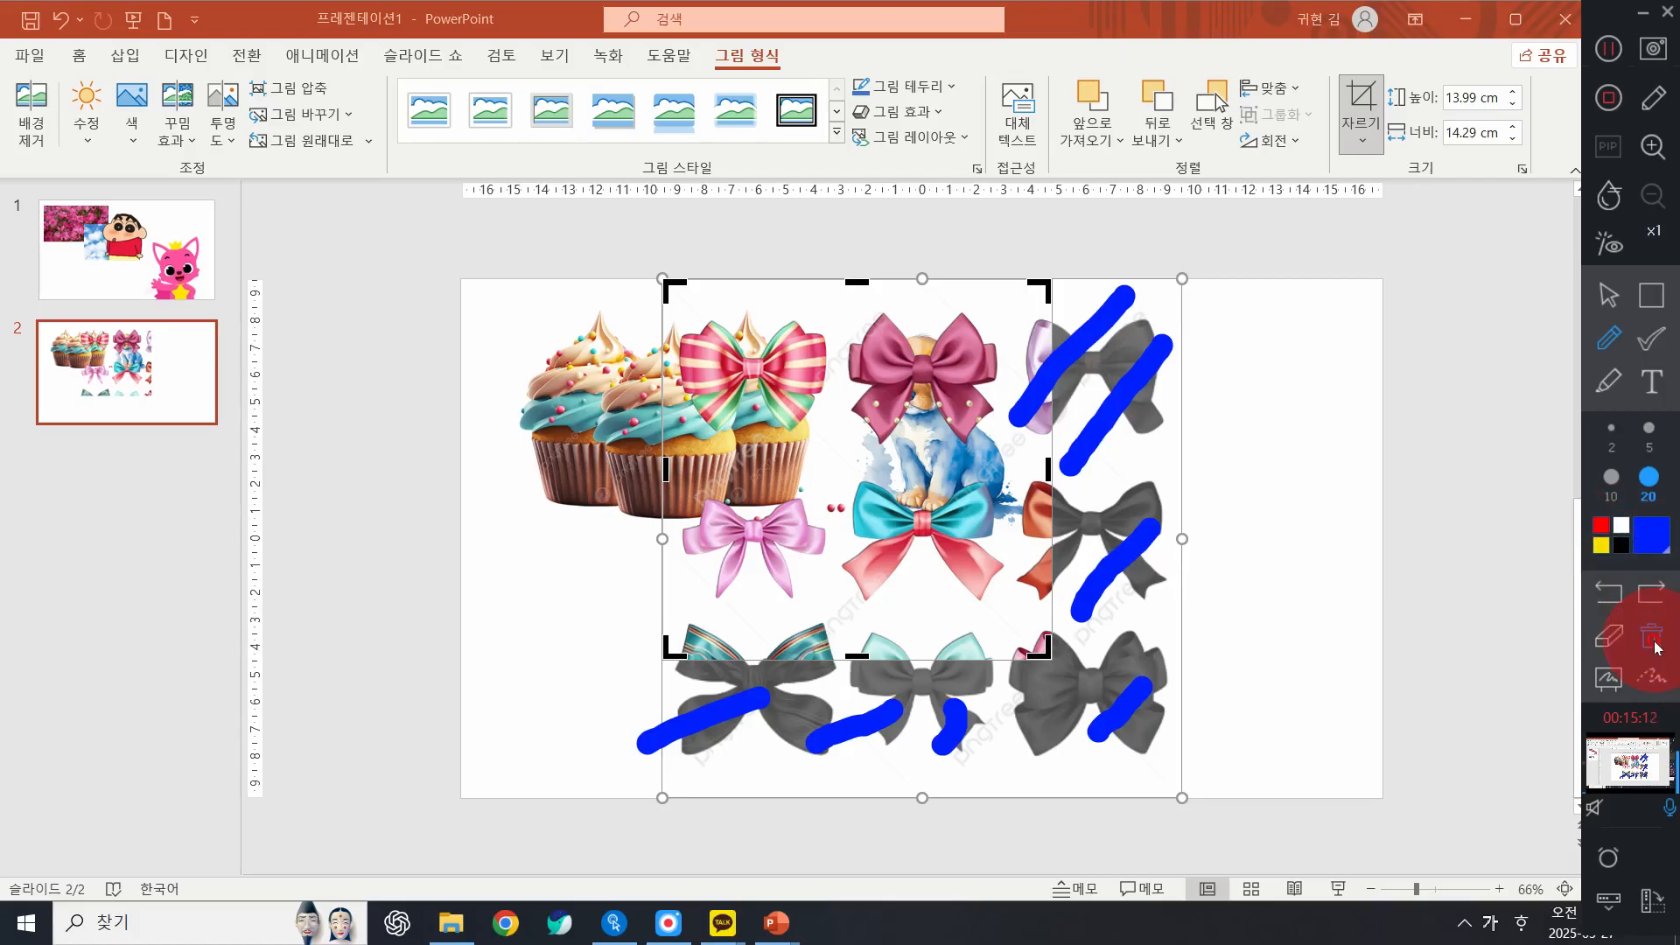
{"action": "left_click_drag", "start_coordinate": [667, 291], "coordinate": [823, 231]}
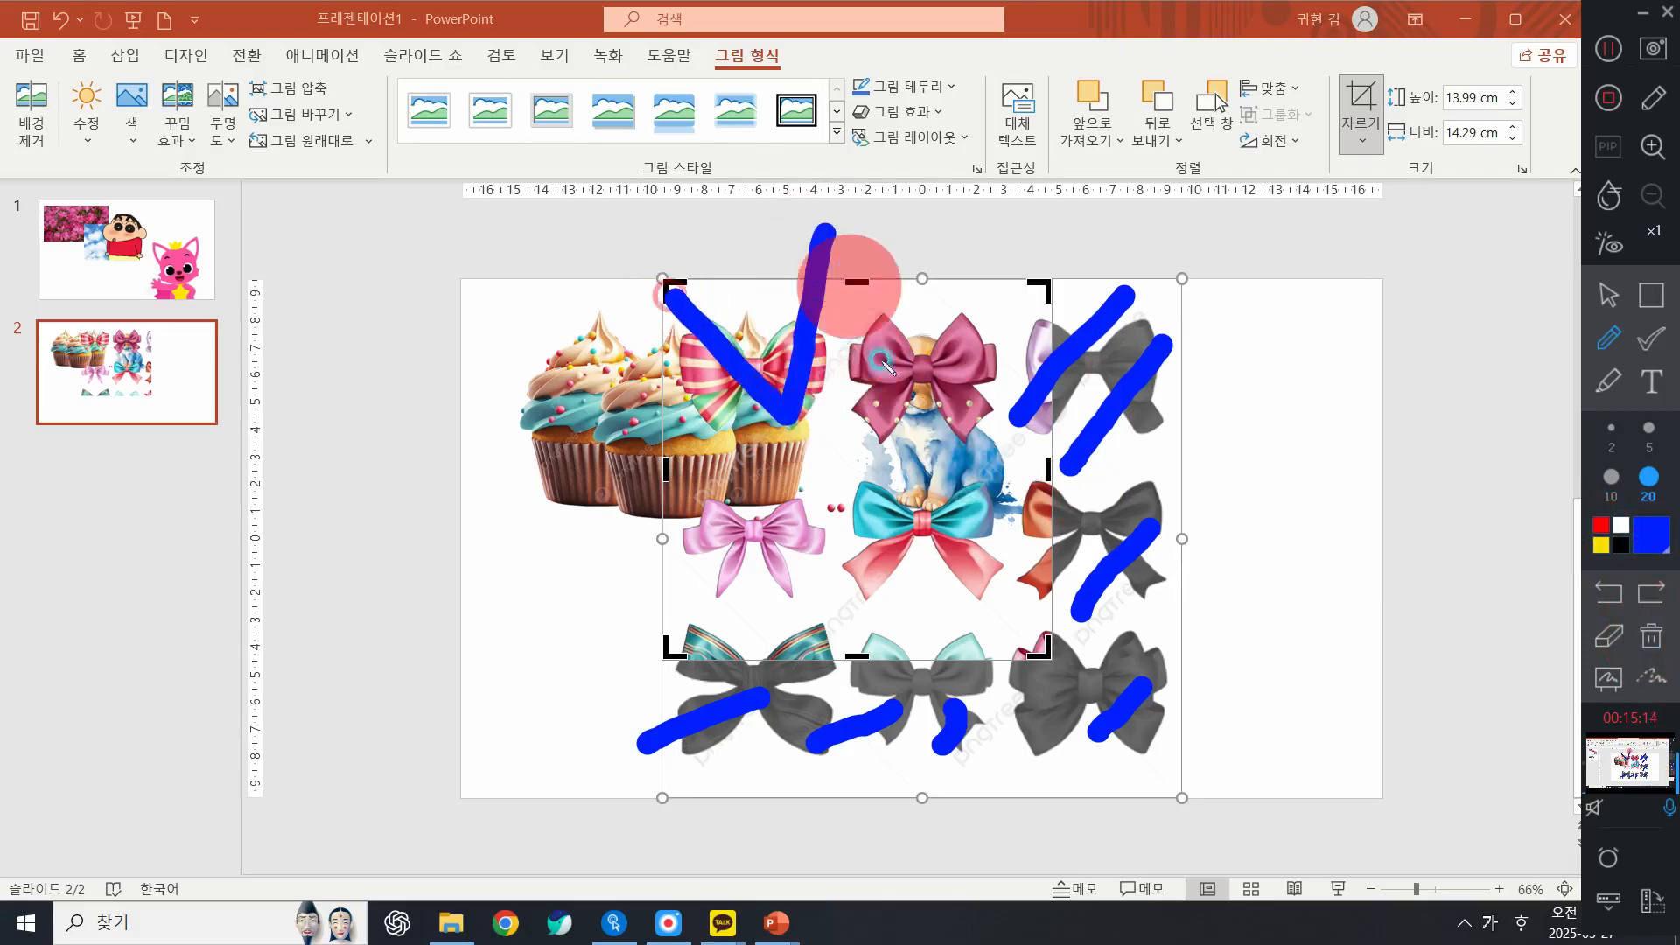
{"action": "mouse_move", "coordinate": [845, 381]}
{"action": "left_mouse_down"}
{"action": "mouse_move", "coordinate": [684, 476]}
{"action": "mouse_move", "coordinate": [668, 197]}
{"action": "mouse_move", "coordinate": [866, 372]}
{"action": "left_mouse_up"}
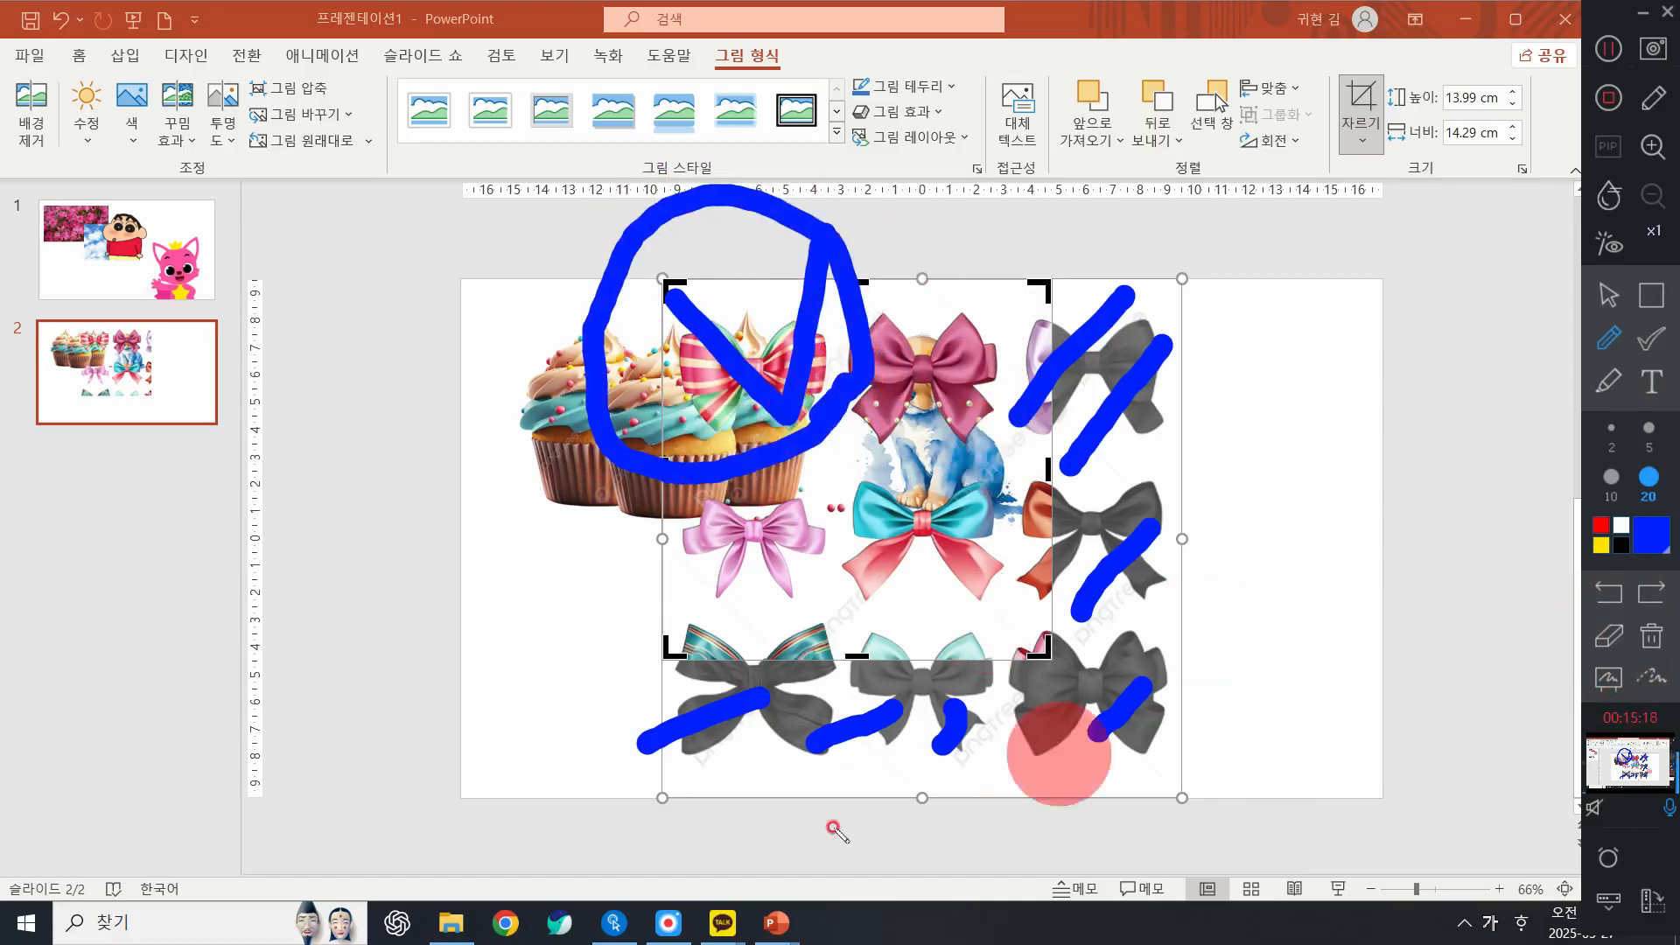
{"action": "left_click", "coordinate": [1642, 638]}
{"action": "left_click", "coordinate": [1608, 295]}
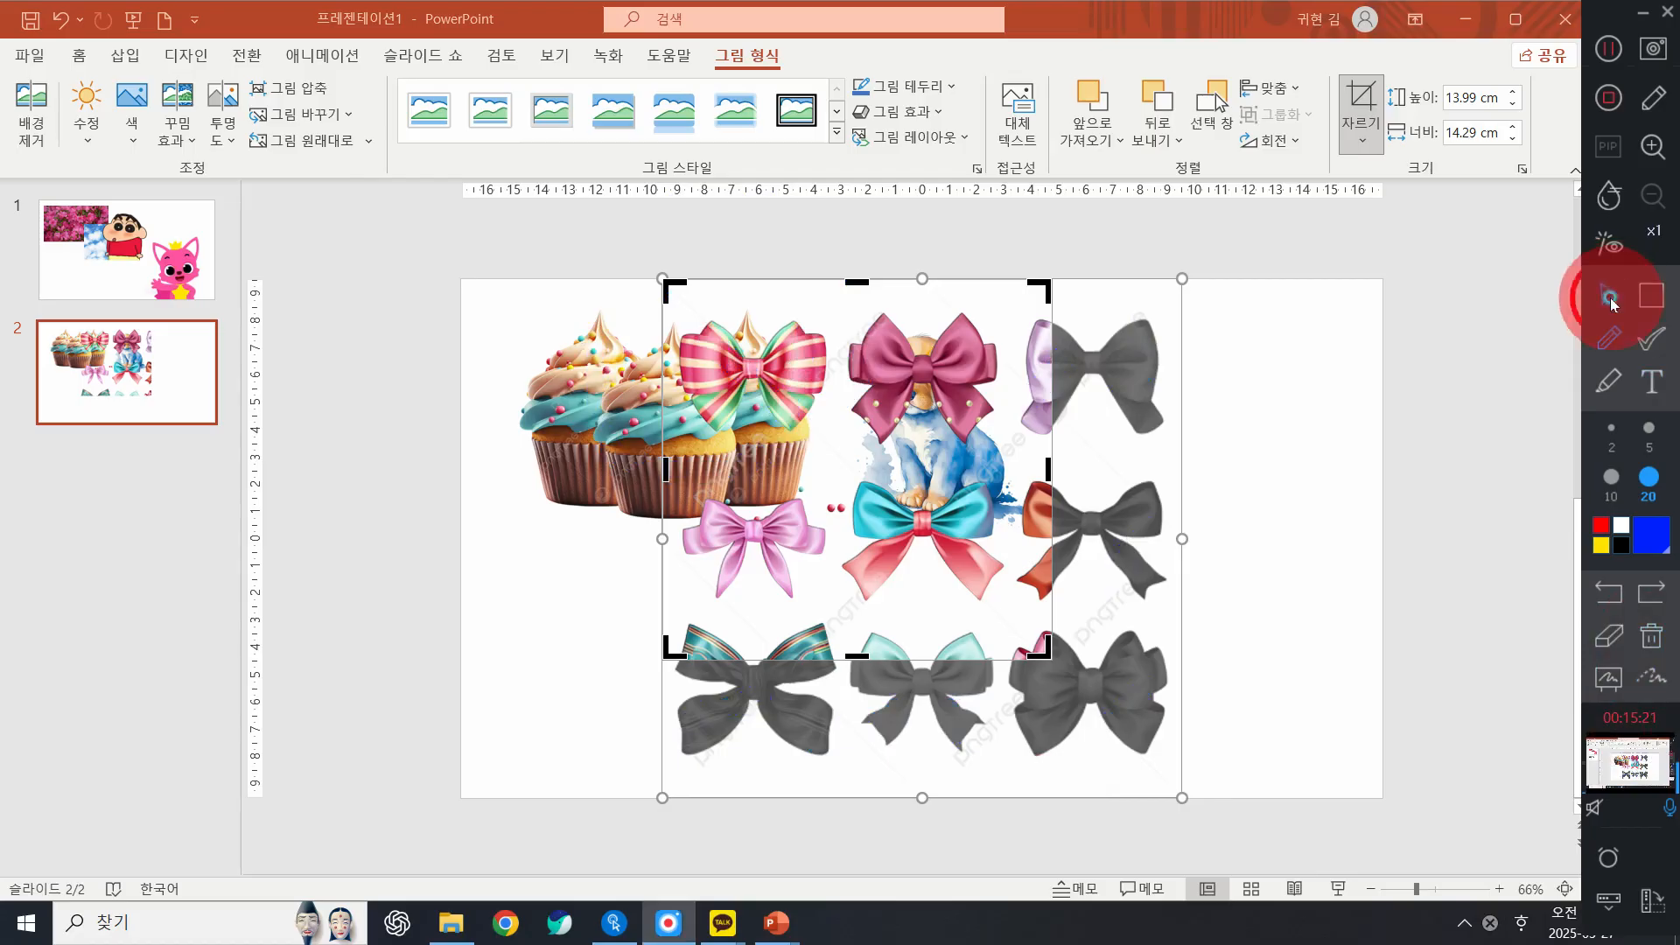
Crop the bows picture down to the striped pink-and-green bow, about 5.85 cm high and 5.92 cm wide
{"action": "left_click", "coordinate": [1041, 635]}
{"action": "left_click_drag", "start_coordinate": [1041, 636], "coordinate": [1000, 455]}
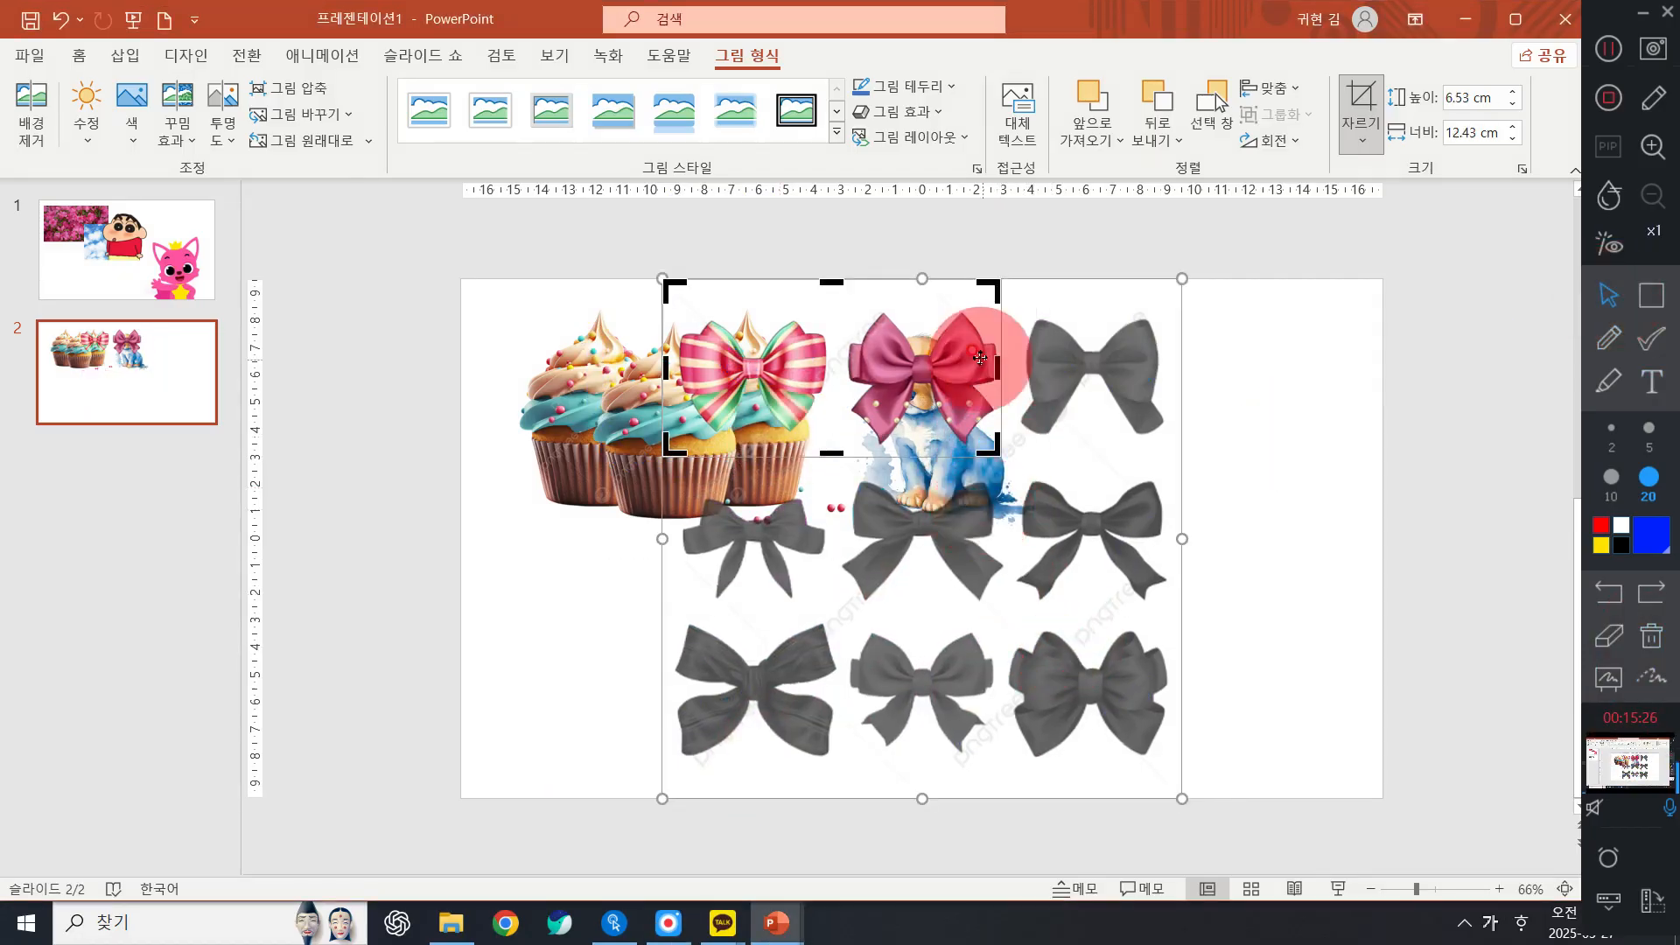
{"action": "left_click_drag", "start_coordinate": [1003, 362], "coordinate": [1020, 407]}
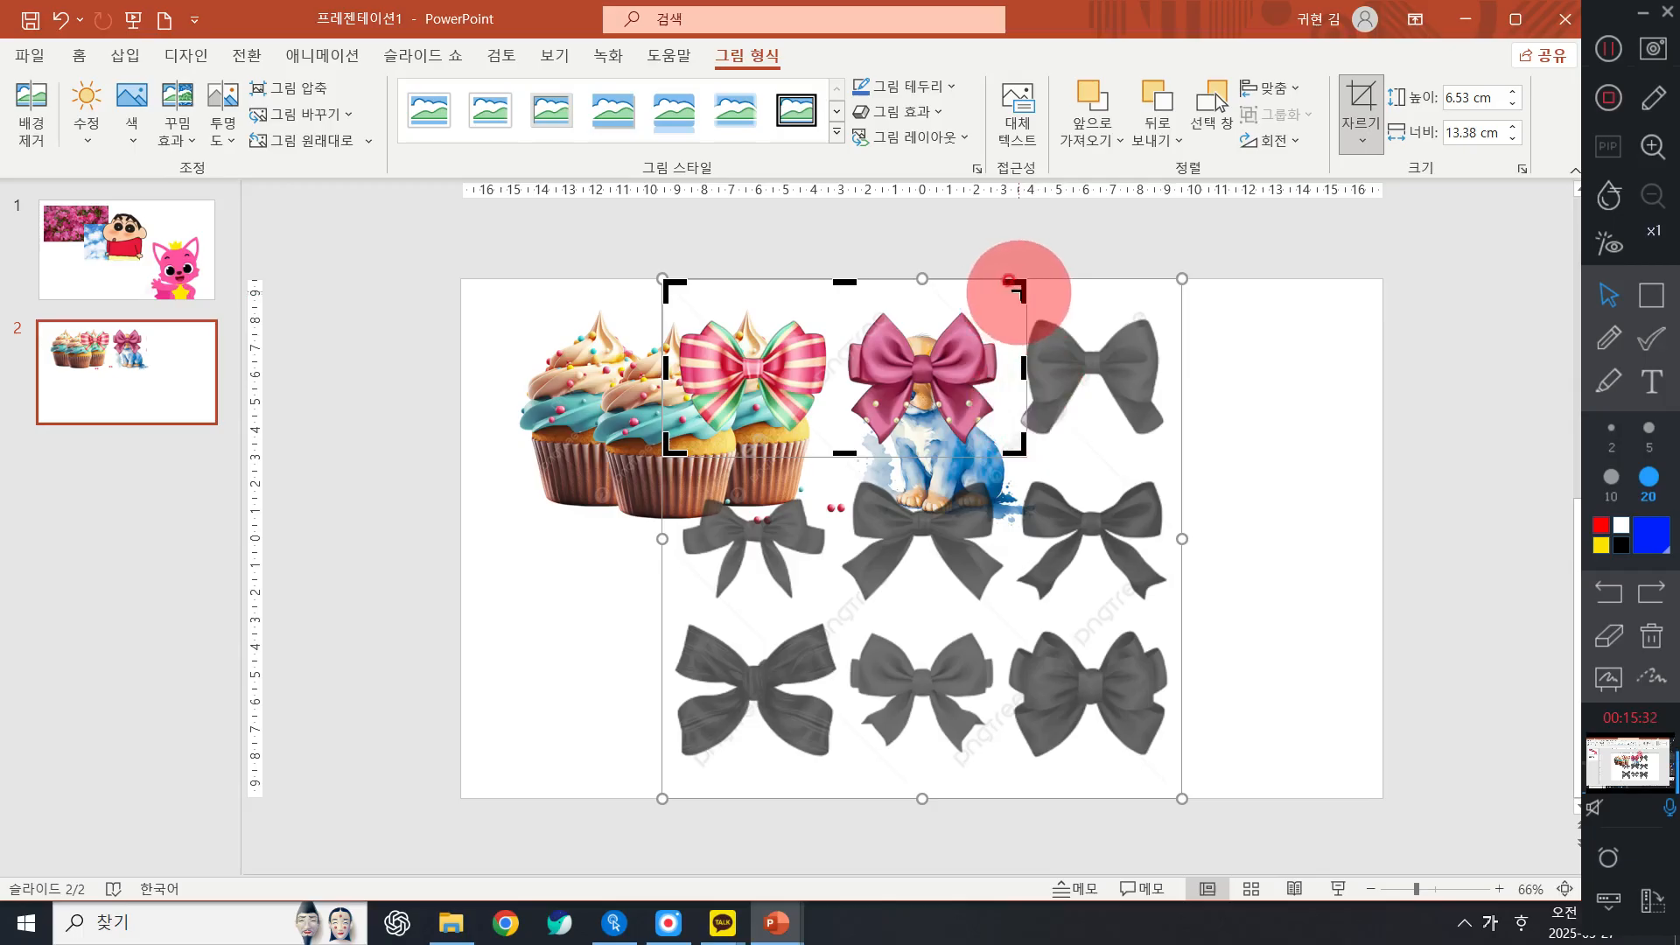
{"action": "left_click_drag", "start_coordinate": [1008, 279], "coordinate": [829, 290]}
{"action": "left_click_drag", "start_coordinate": [667, 292], "coordinate": [670, 301]}
{"action": "mouse_move", "coordinate": [744, 439]}
{"action": "left_mouse_down"}
{"action": "mouse_move", "coordinate": [738, 425]}
{"action": "mouse_move", "coordinate": [749, 450]}
{"action": "left_mouse_up"}
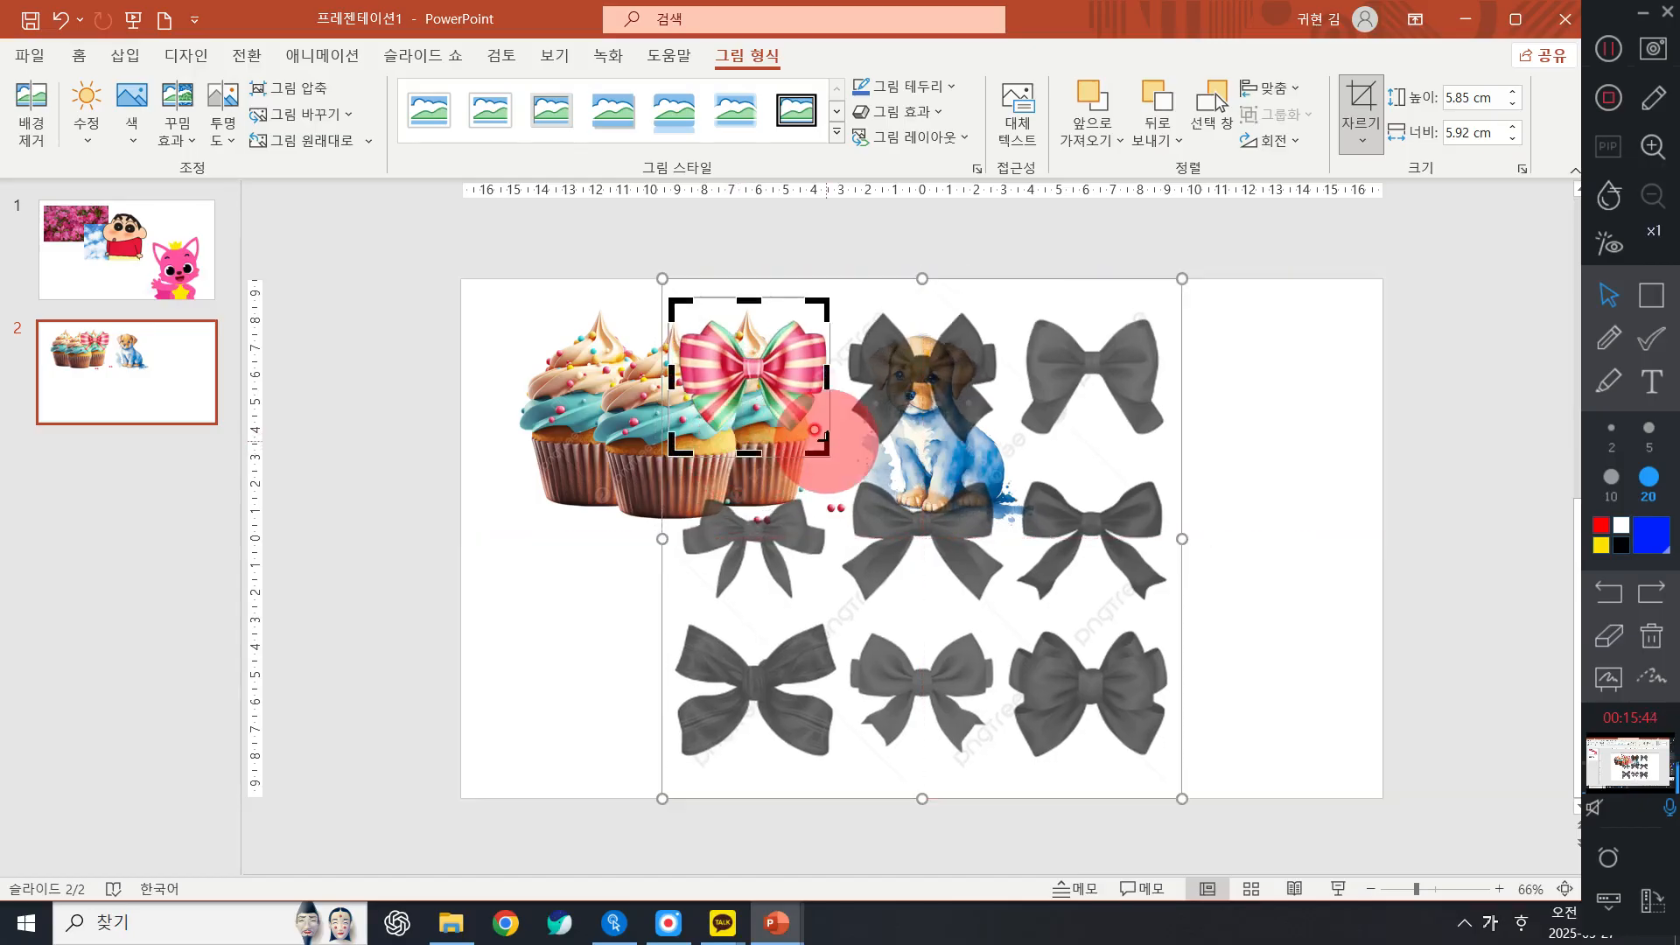
Shift the picture slightly within the crop frame, tighten the frame to about 5.05 by 5.59 cm, and finish cropping
{"action": "key", "text": "ctrl+z"}
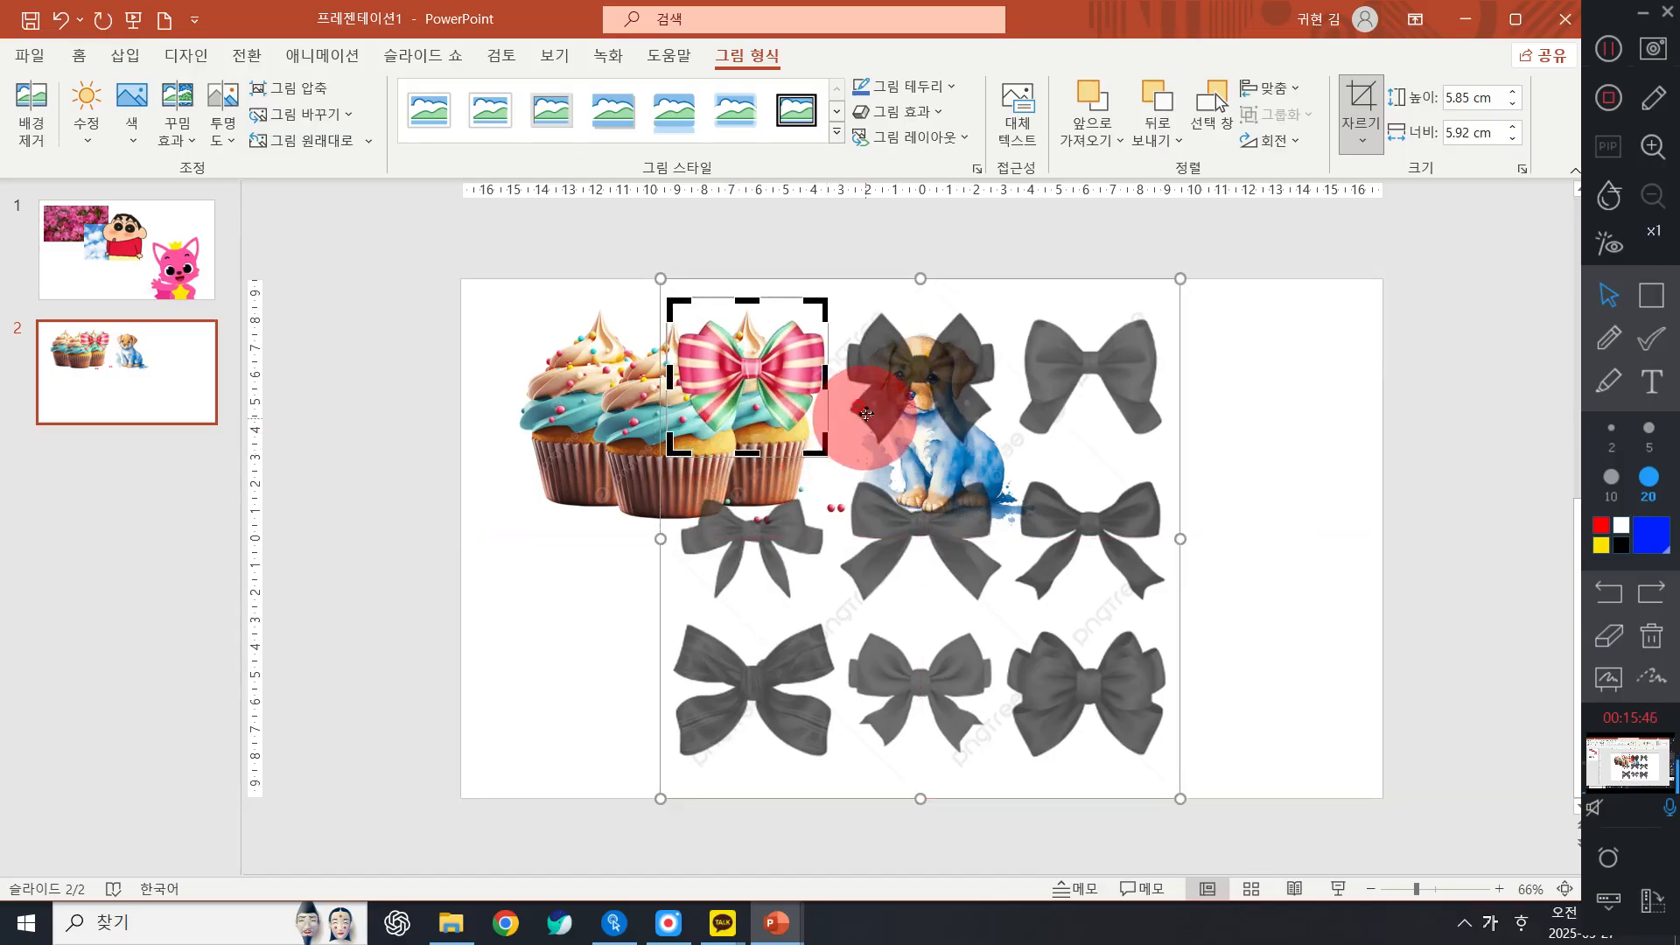
{"action": "left_click_drag", "start_coordinate": [765, 375], "coordinate": [758, 375]}
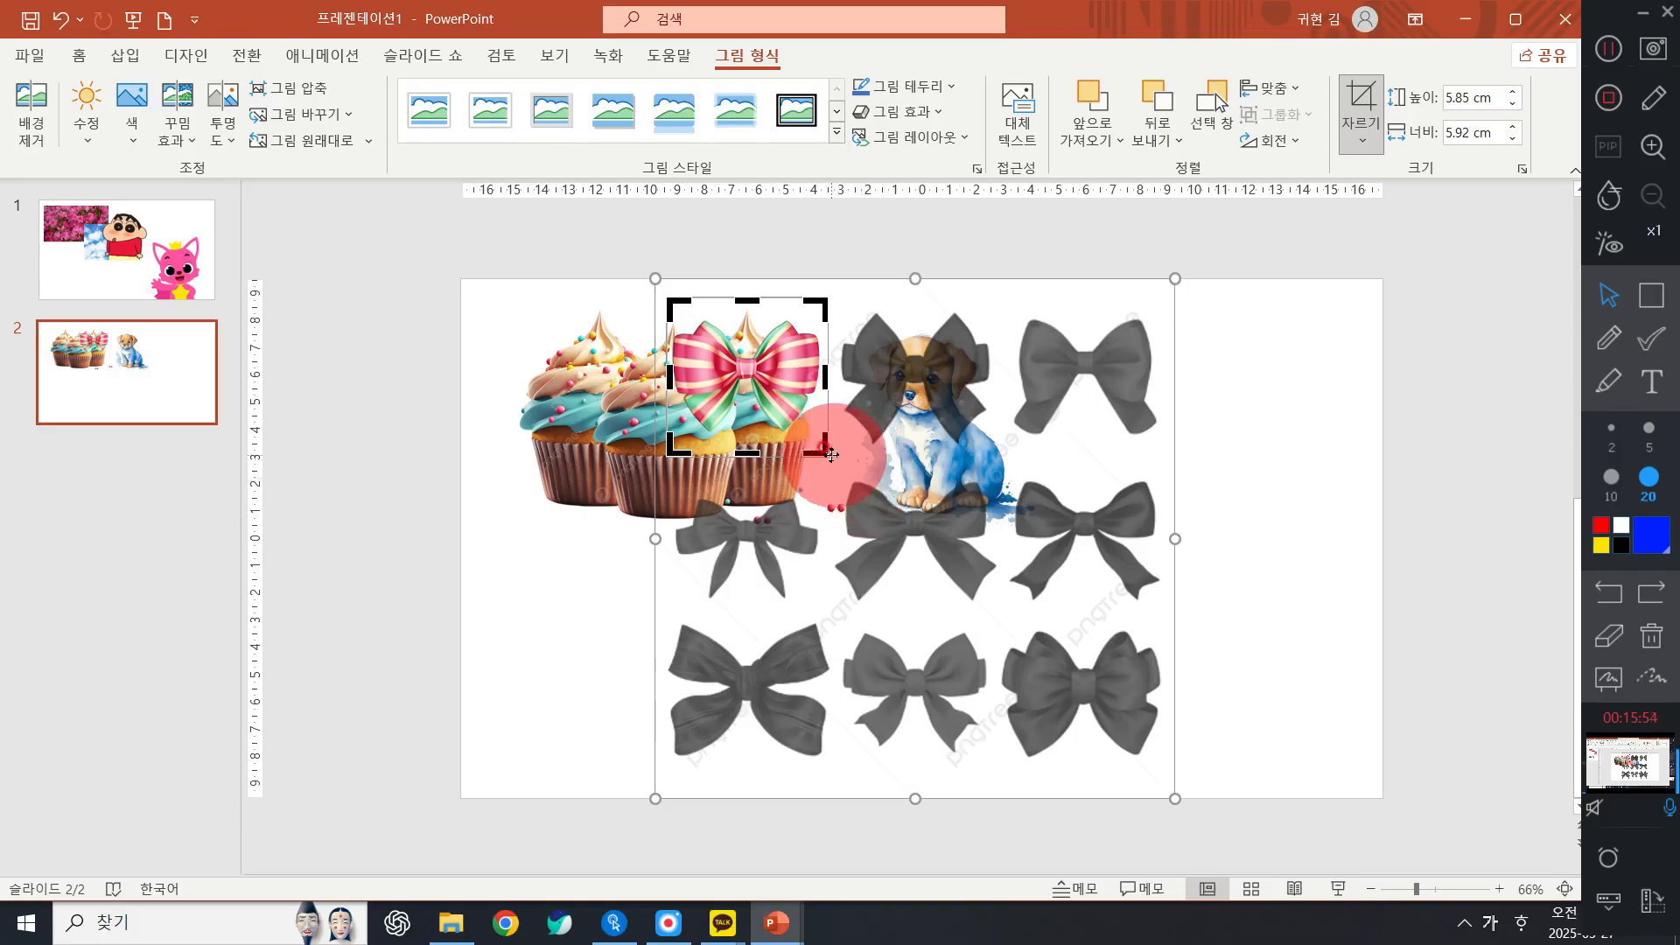
{"action": "left_click_drag", "start_coordinate": [814, 448], "coordinate": [821, 445]}
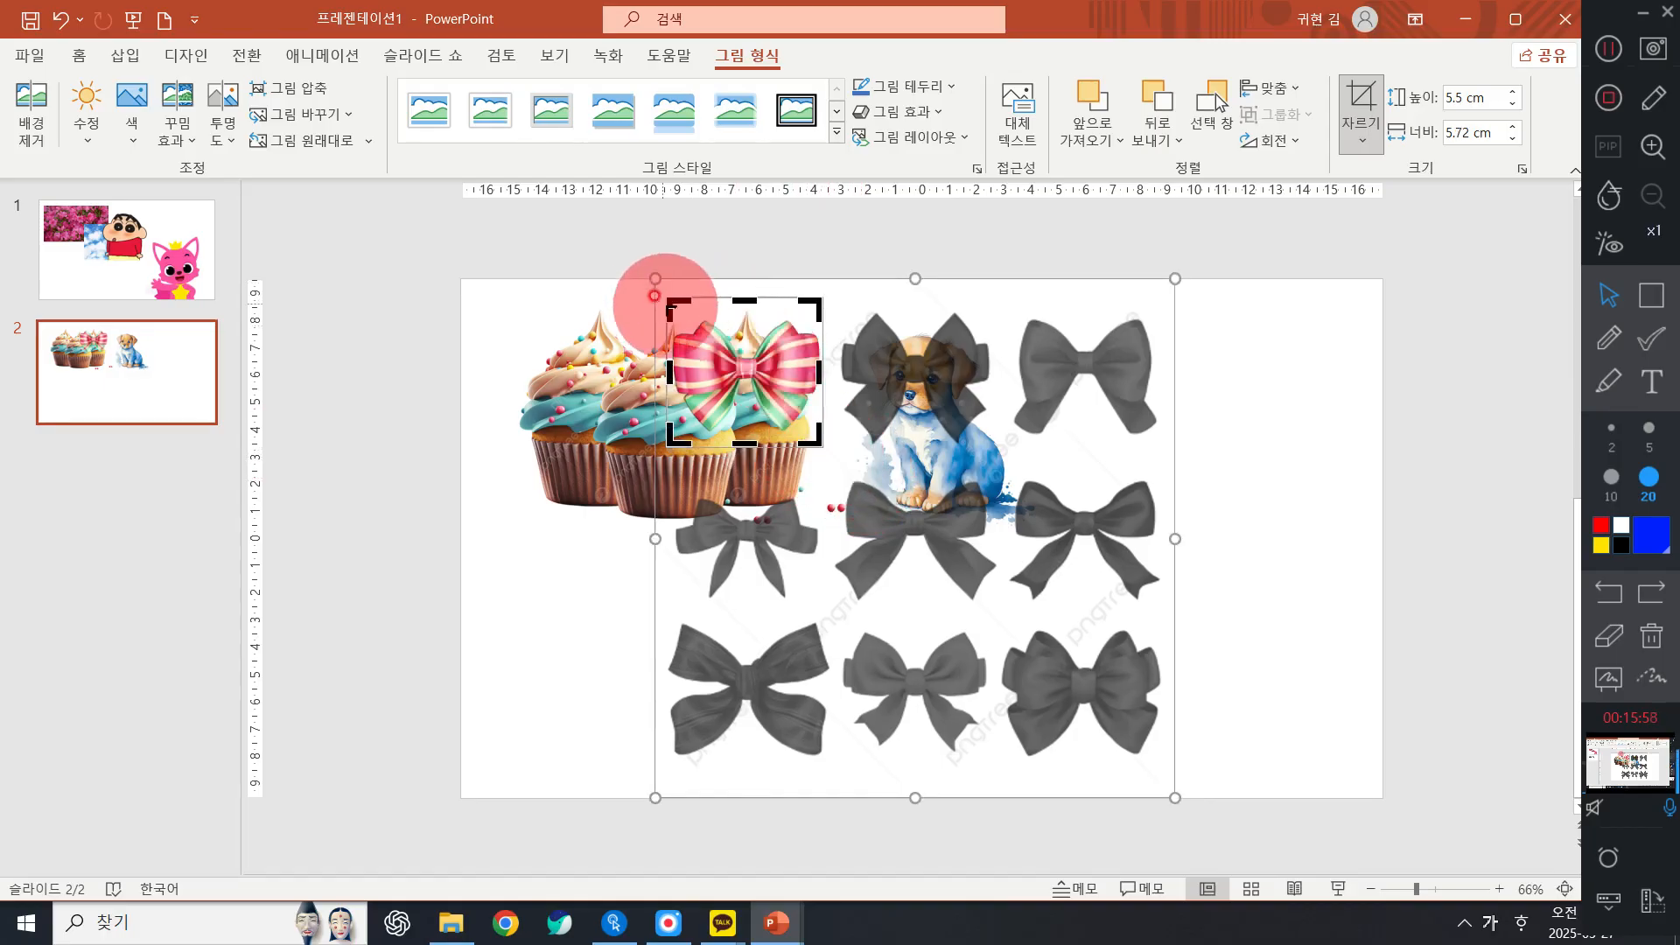
{"action": "left_click_drag", "start_coordinate": [657, 294], "coordinate": [660, 307]}
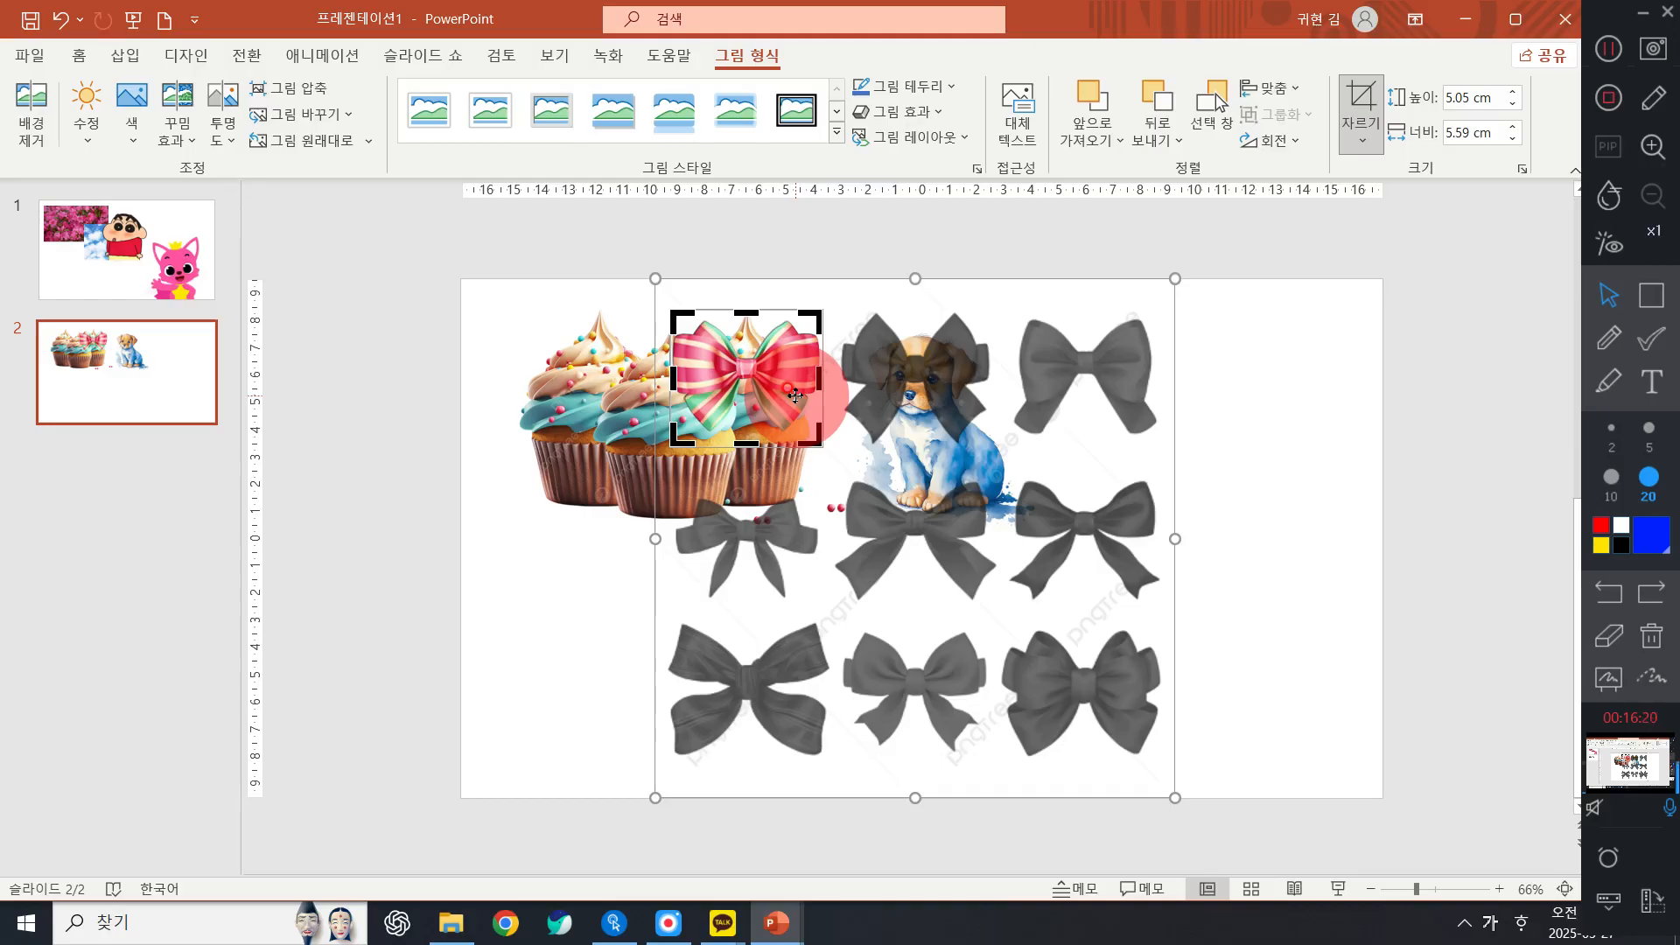
{"action": "left_click", "coordinate": [1619, 295]}
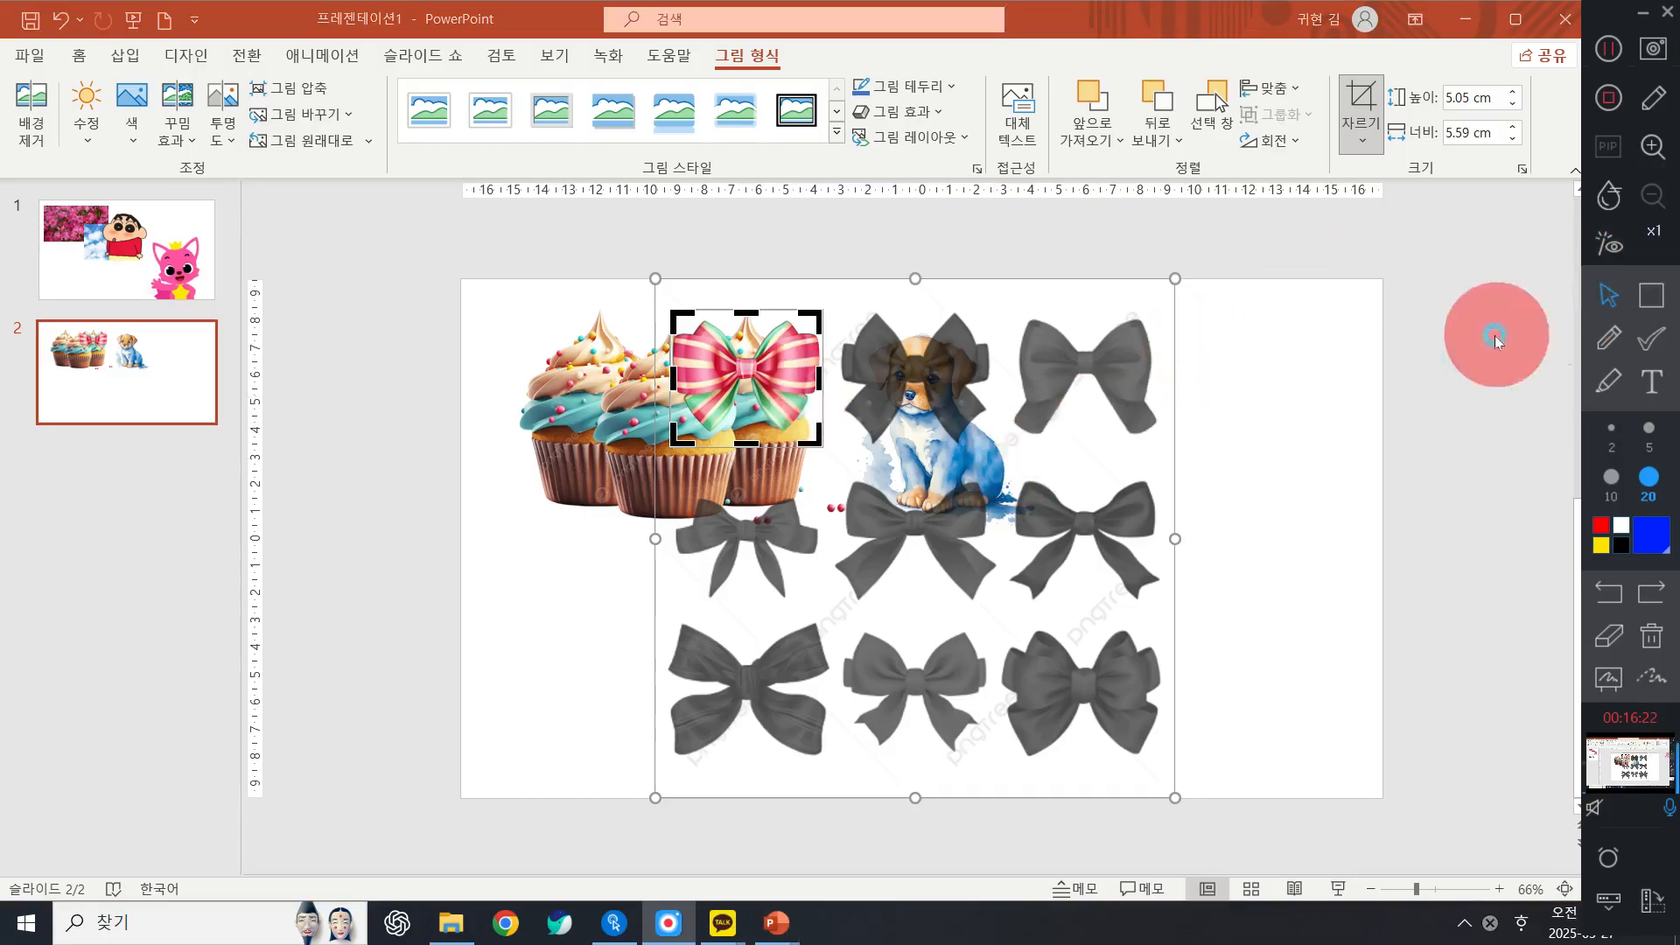
{"action": "left_click", "coordinate": [1348, 365]}
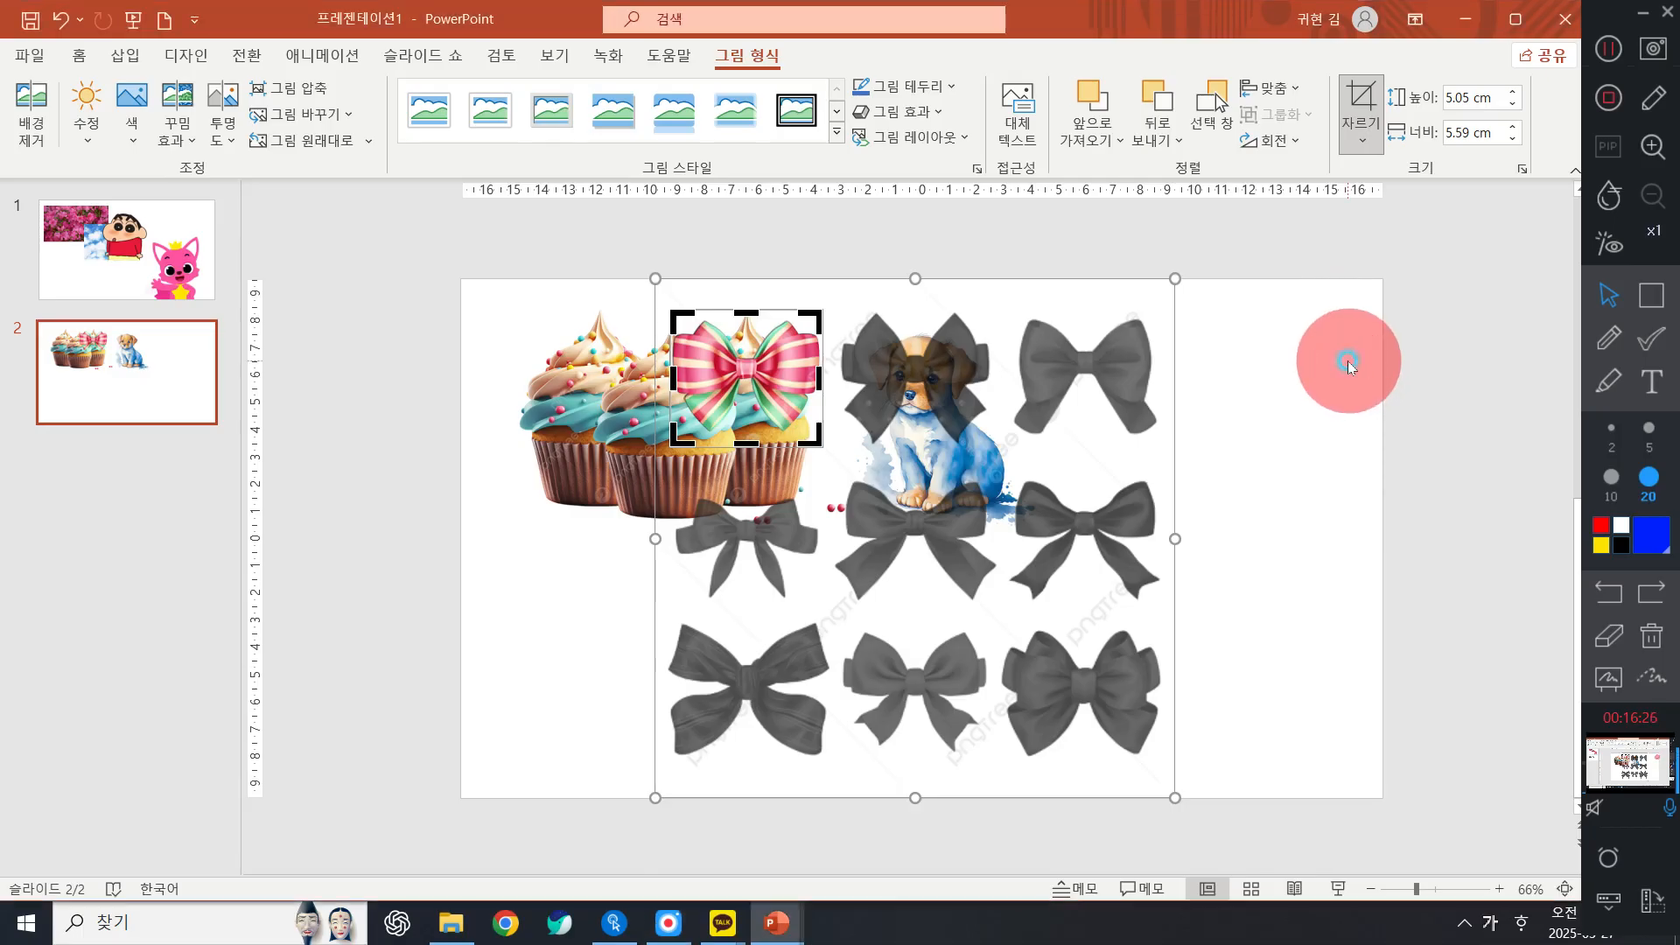
{"action": "left_click", "coordinate": [1348, 361]}
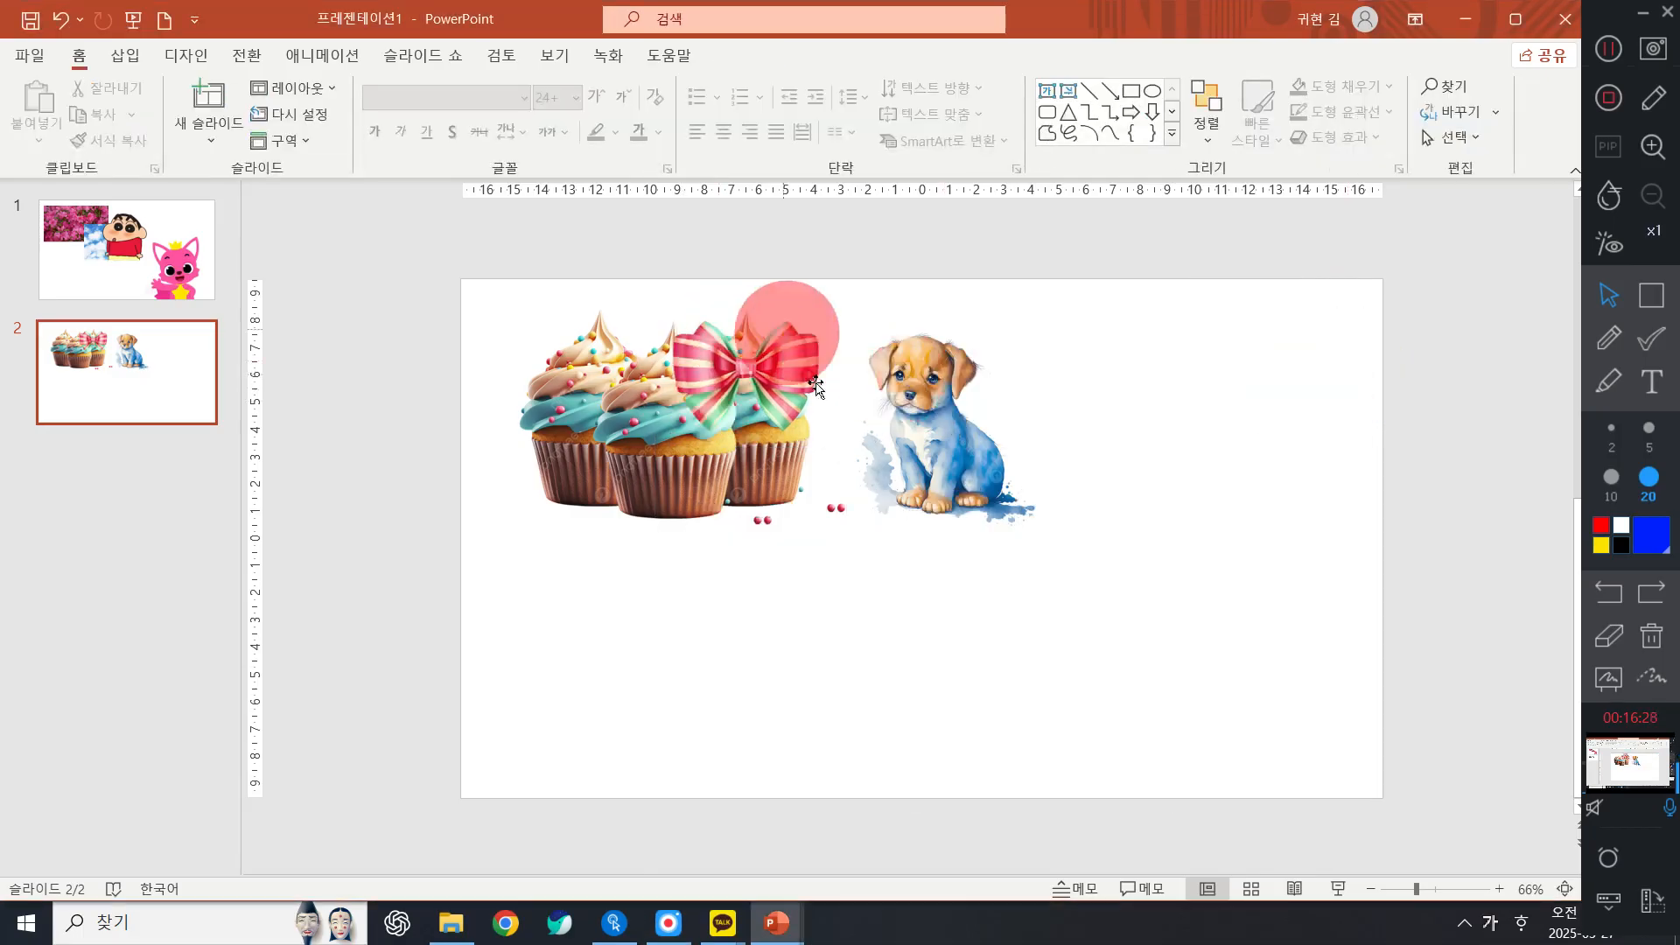
Move the cropped bow off the cupcakes into the empty space on the other side of the puppy
{"action": "left_click_drag", "start_coordinate": [748, 381], "coordinate": [1060, 360]}
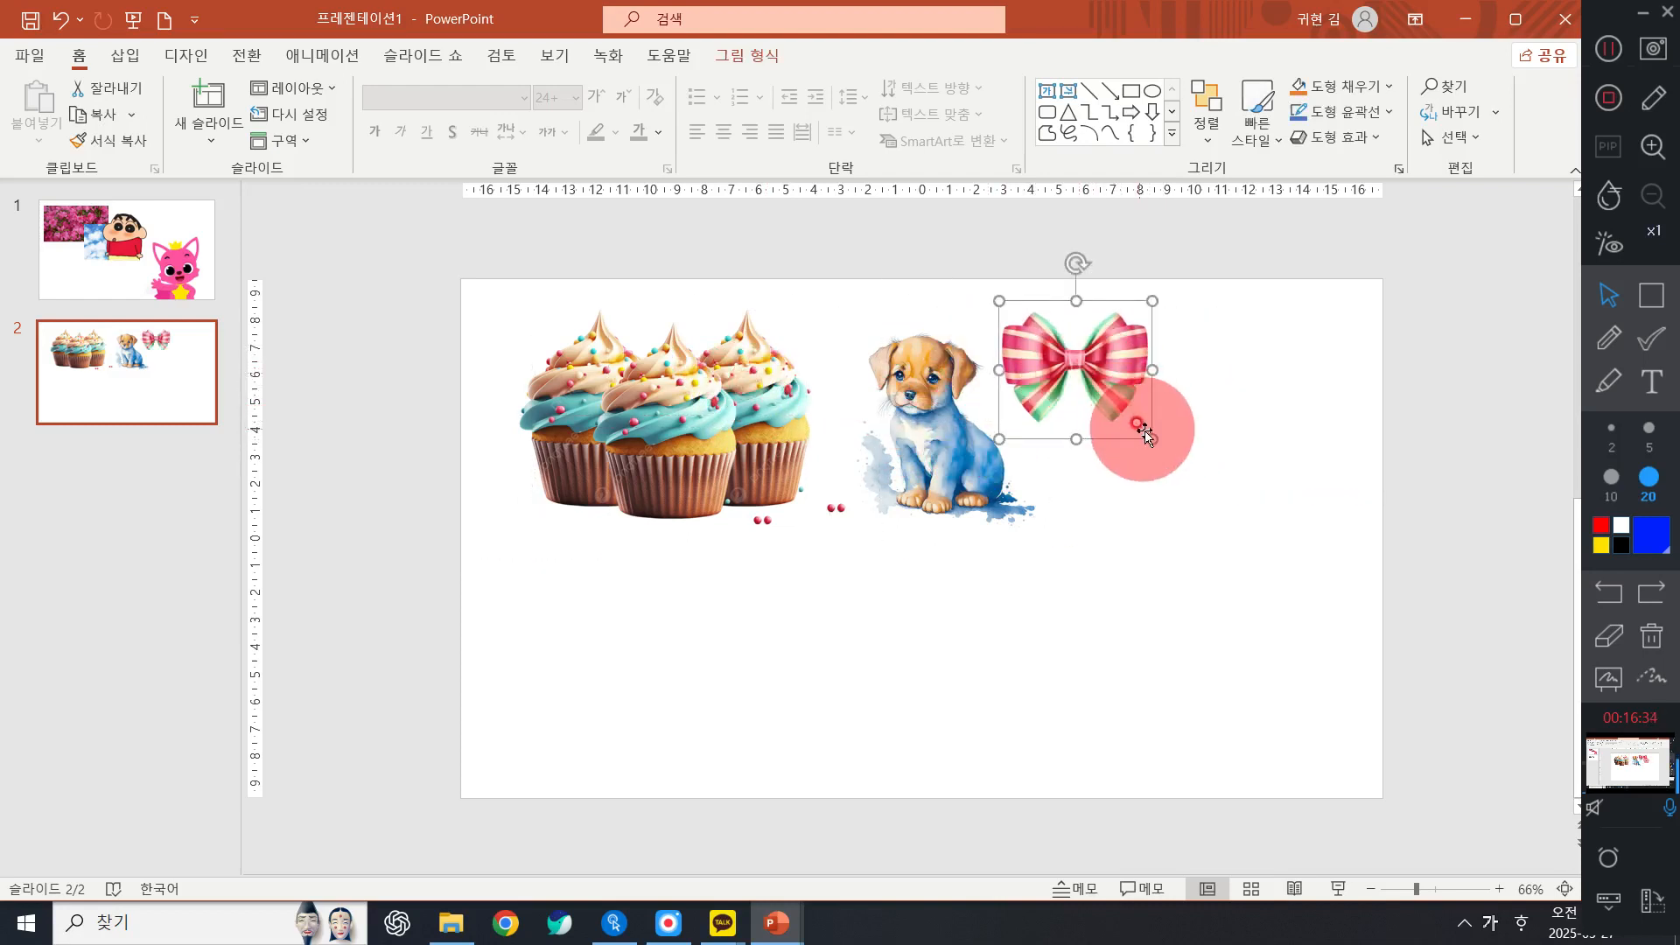
{"action": "left_click", "coordinate": [1247, 415]}
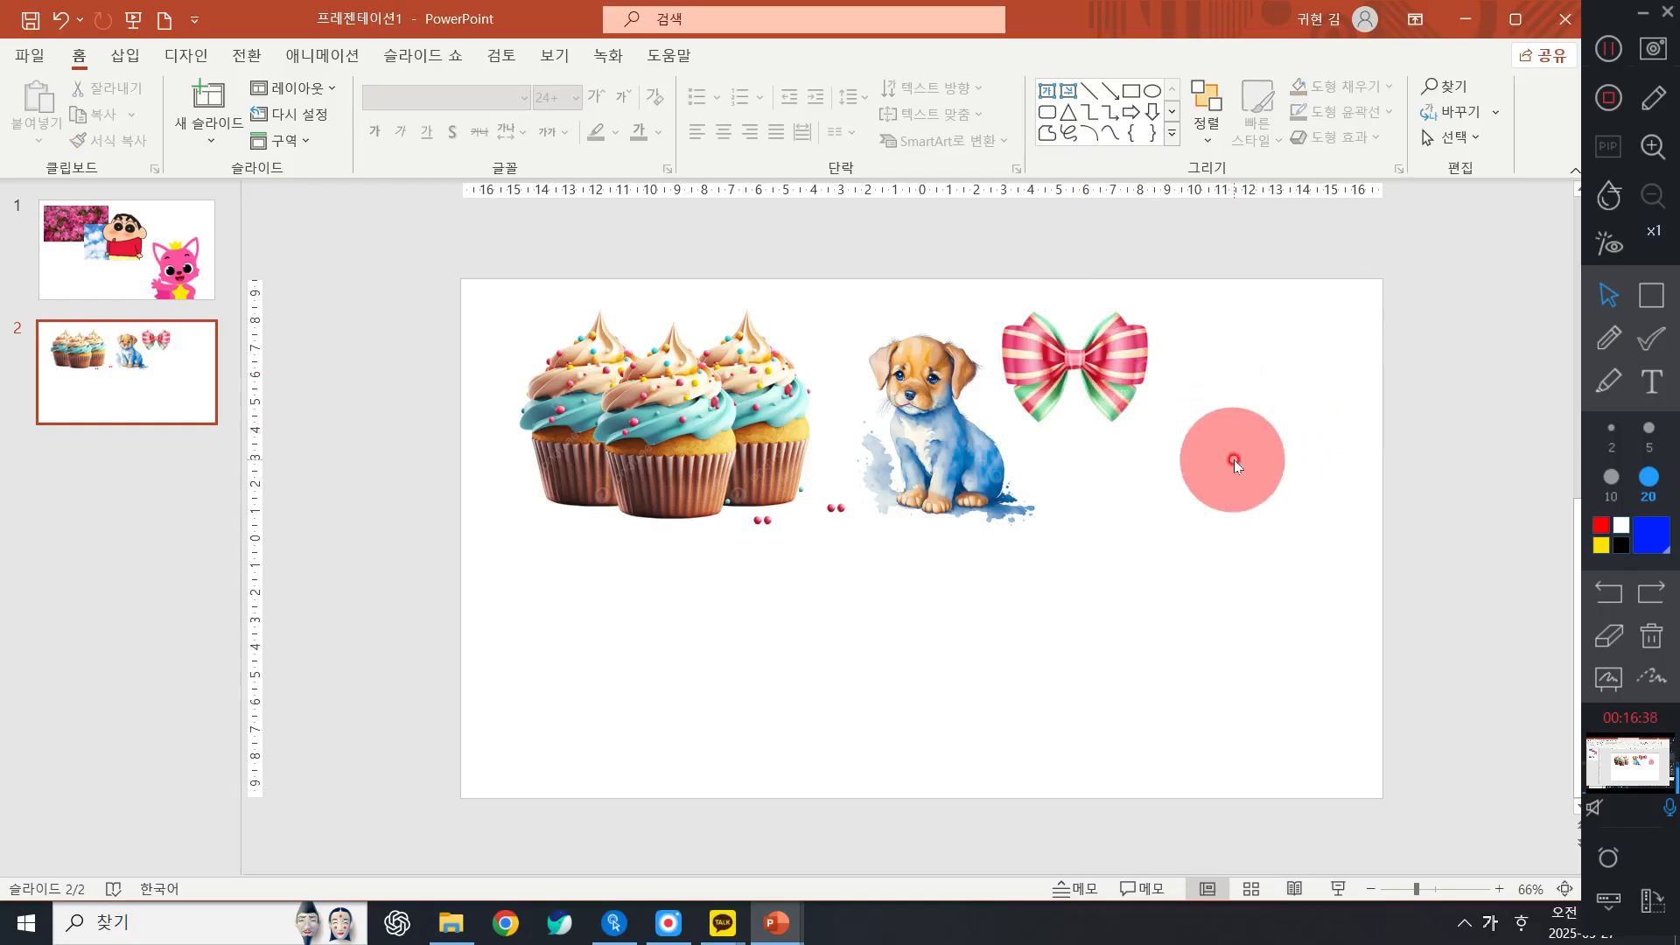
{"action": "left_click_drag", "start_coordinate": [1102, 373], "coordinate": [1193, 423]}
{"action": "left_click", "coordinate": [953, 317]}
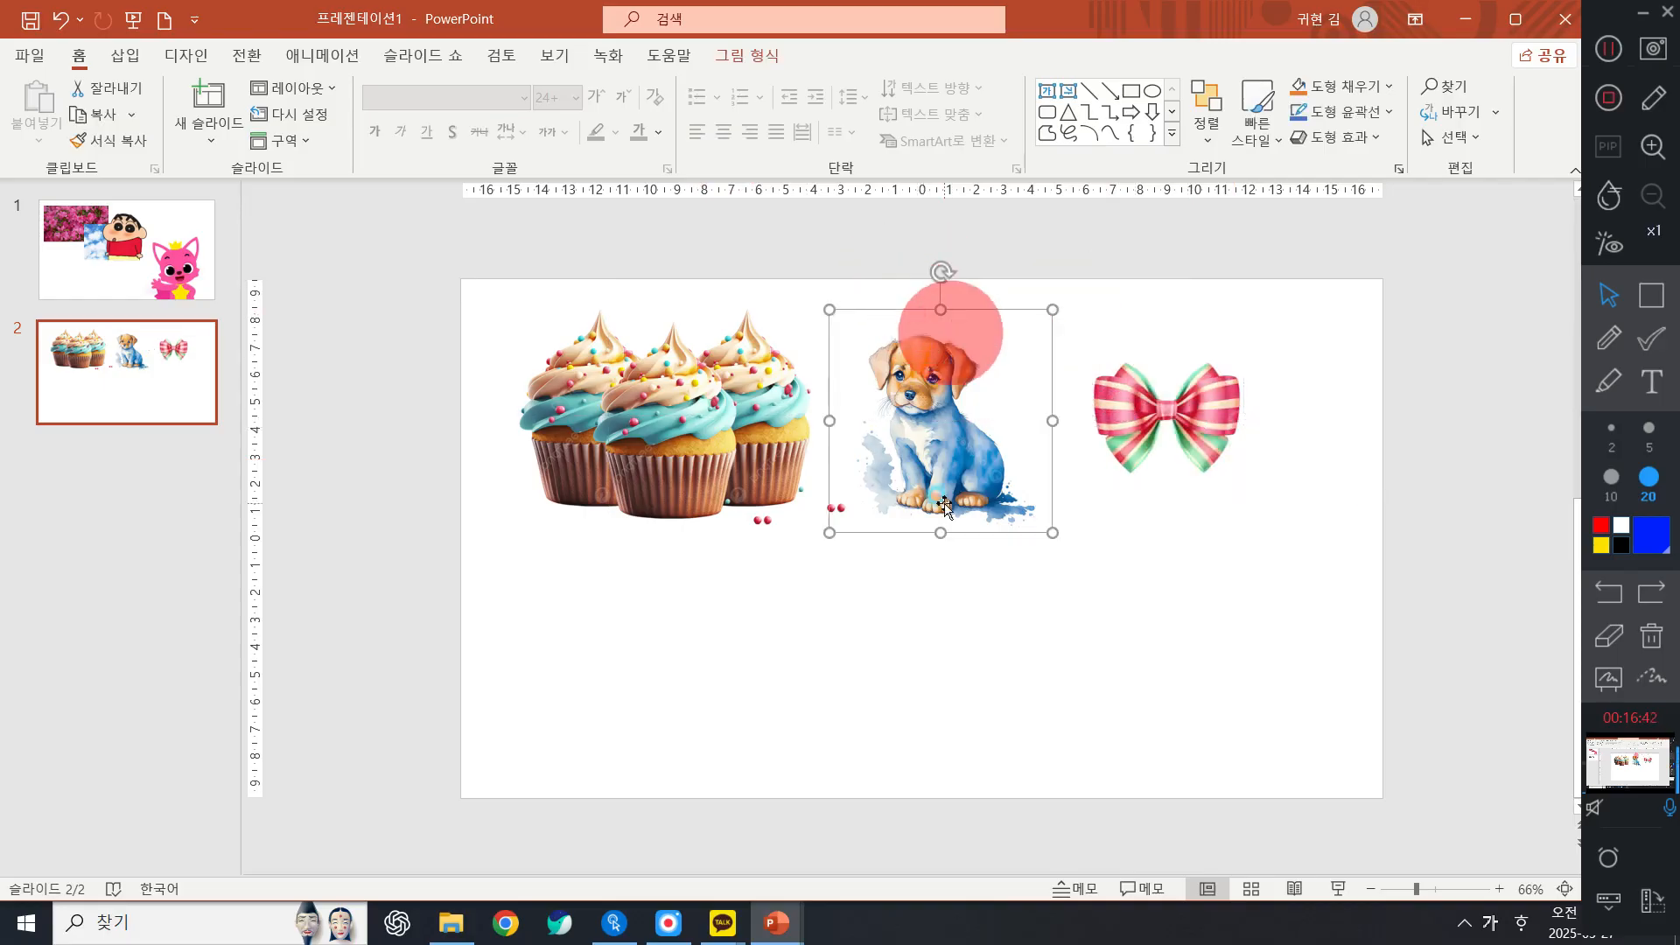
{"action": "left_click", "coordinate": [480, 286]}
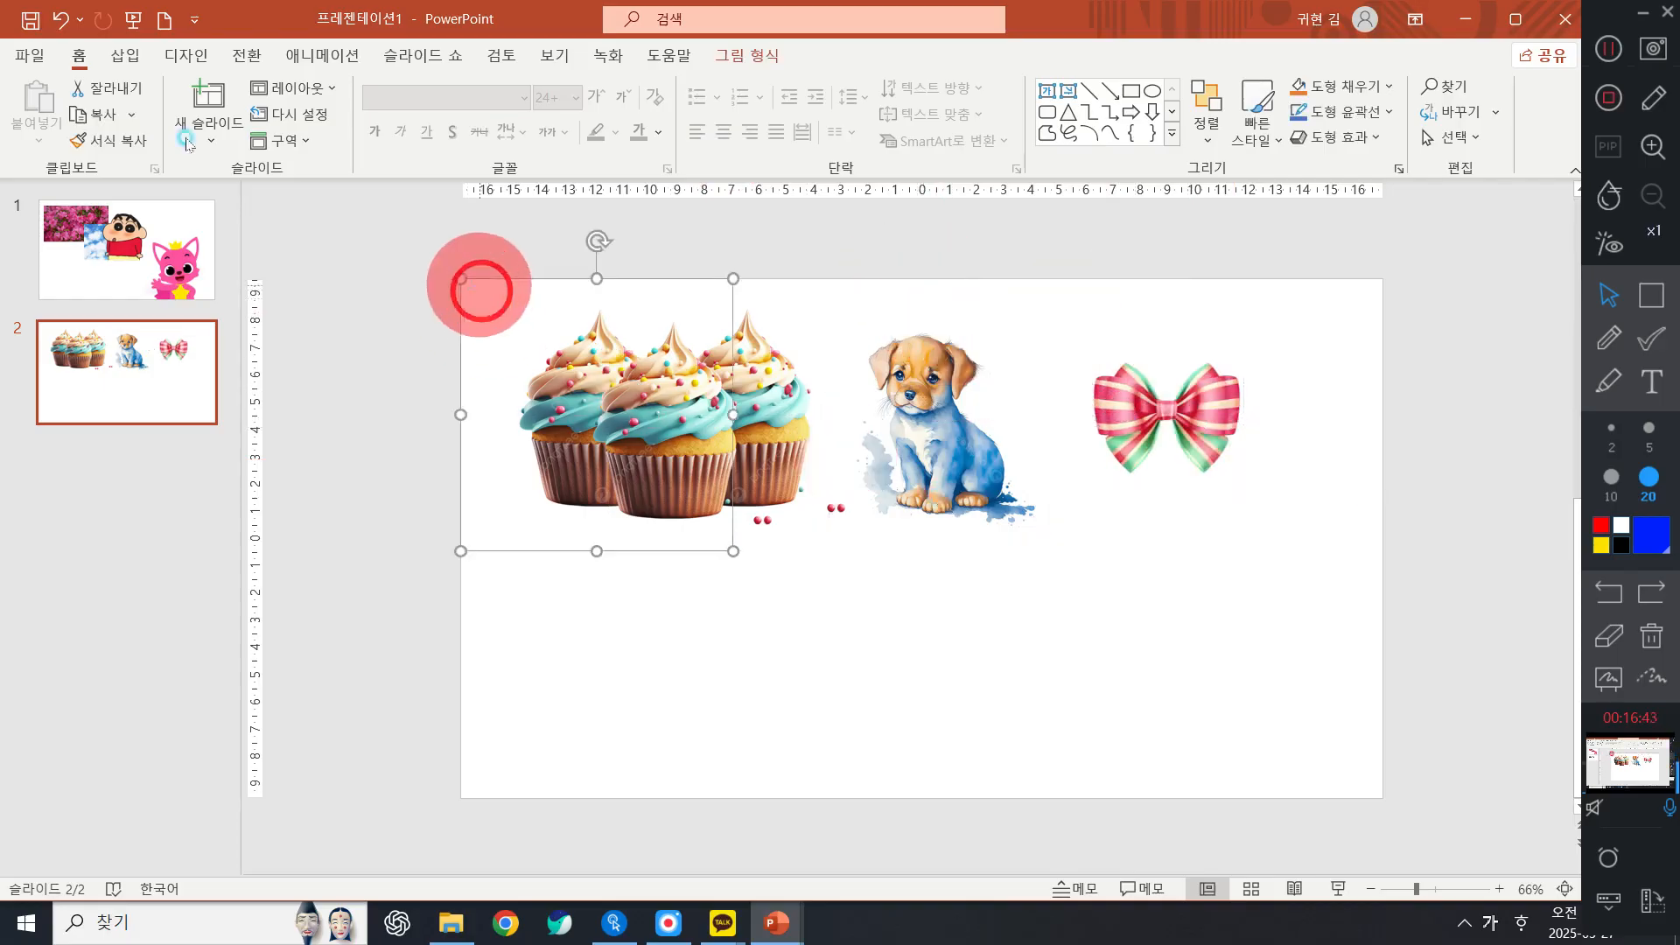
Search the online pictures (온라인 그림) for "풍선"
{"action": "left_click", "coordinate": [118, 57]}
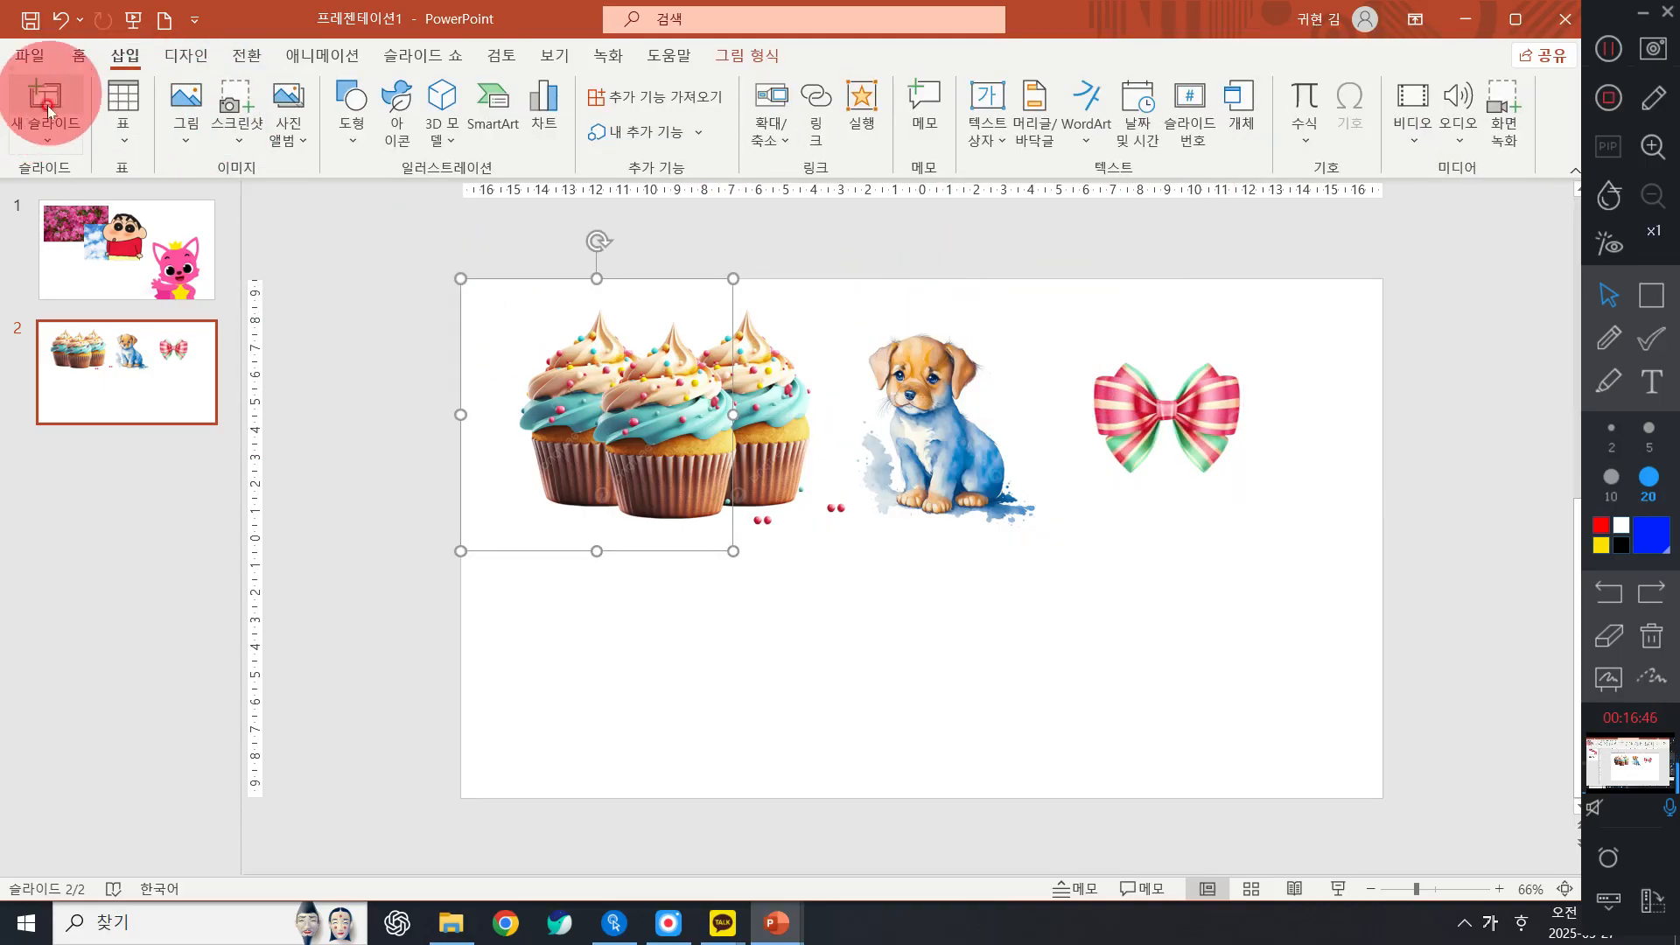
{"action": "left_click", "coordinate": [202, 100]}
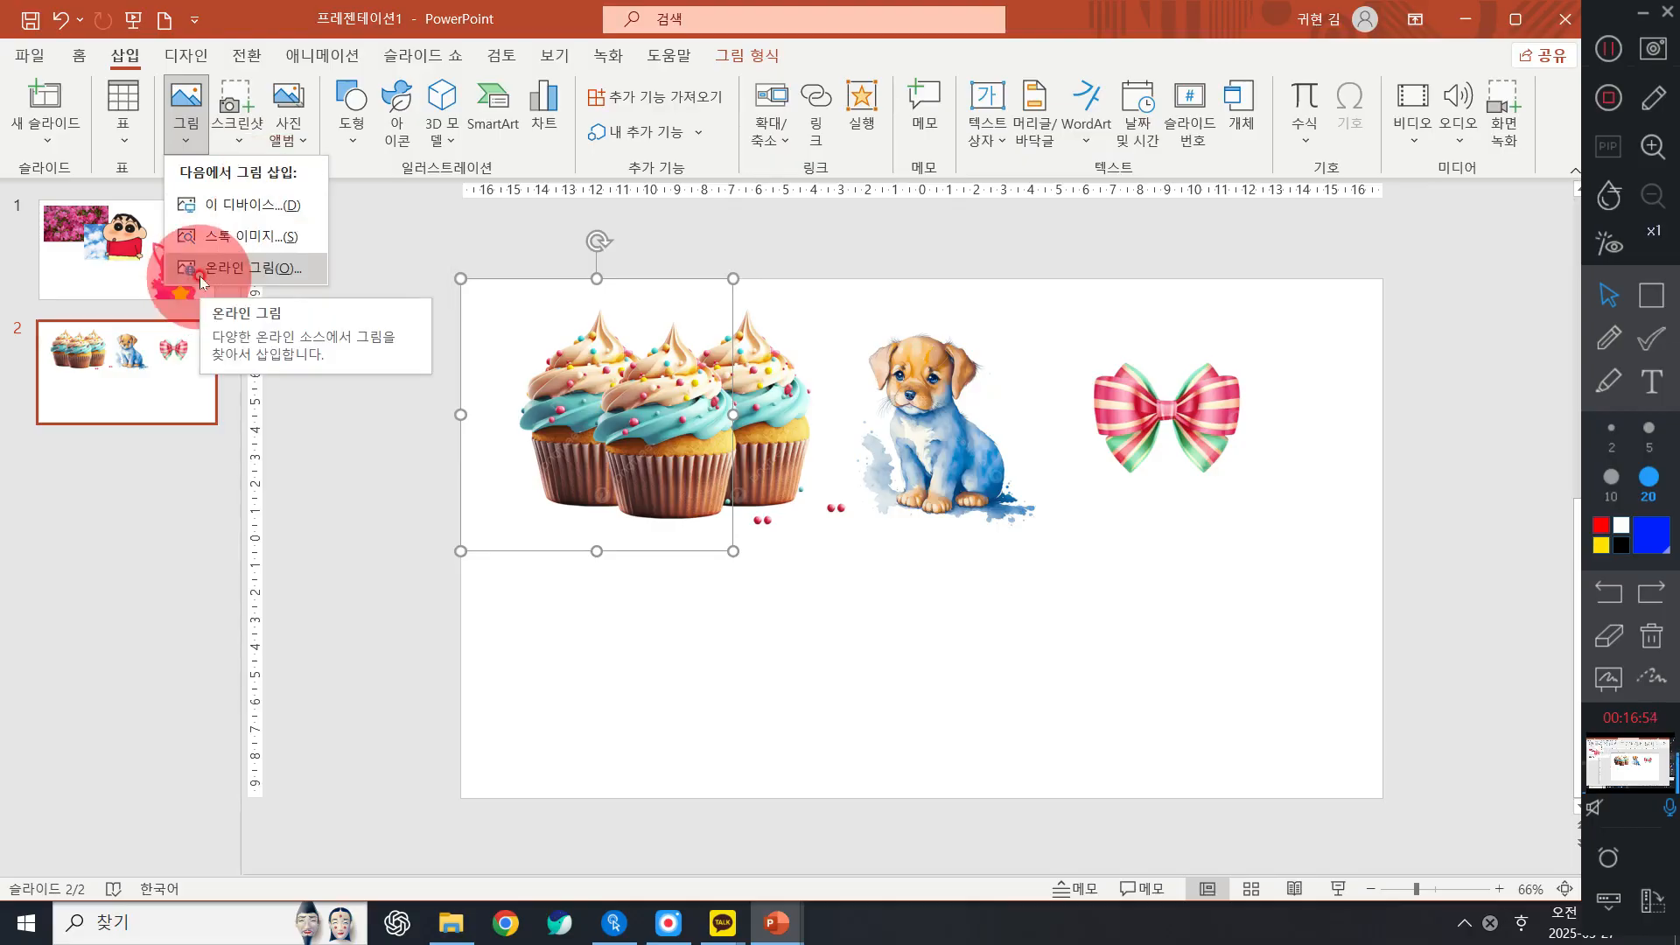
{"action": "left_click", "coordinate": [199, 275]}
{"action": "left_click", "coordinate": [595, 204]}
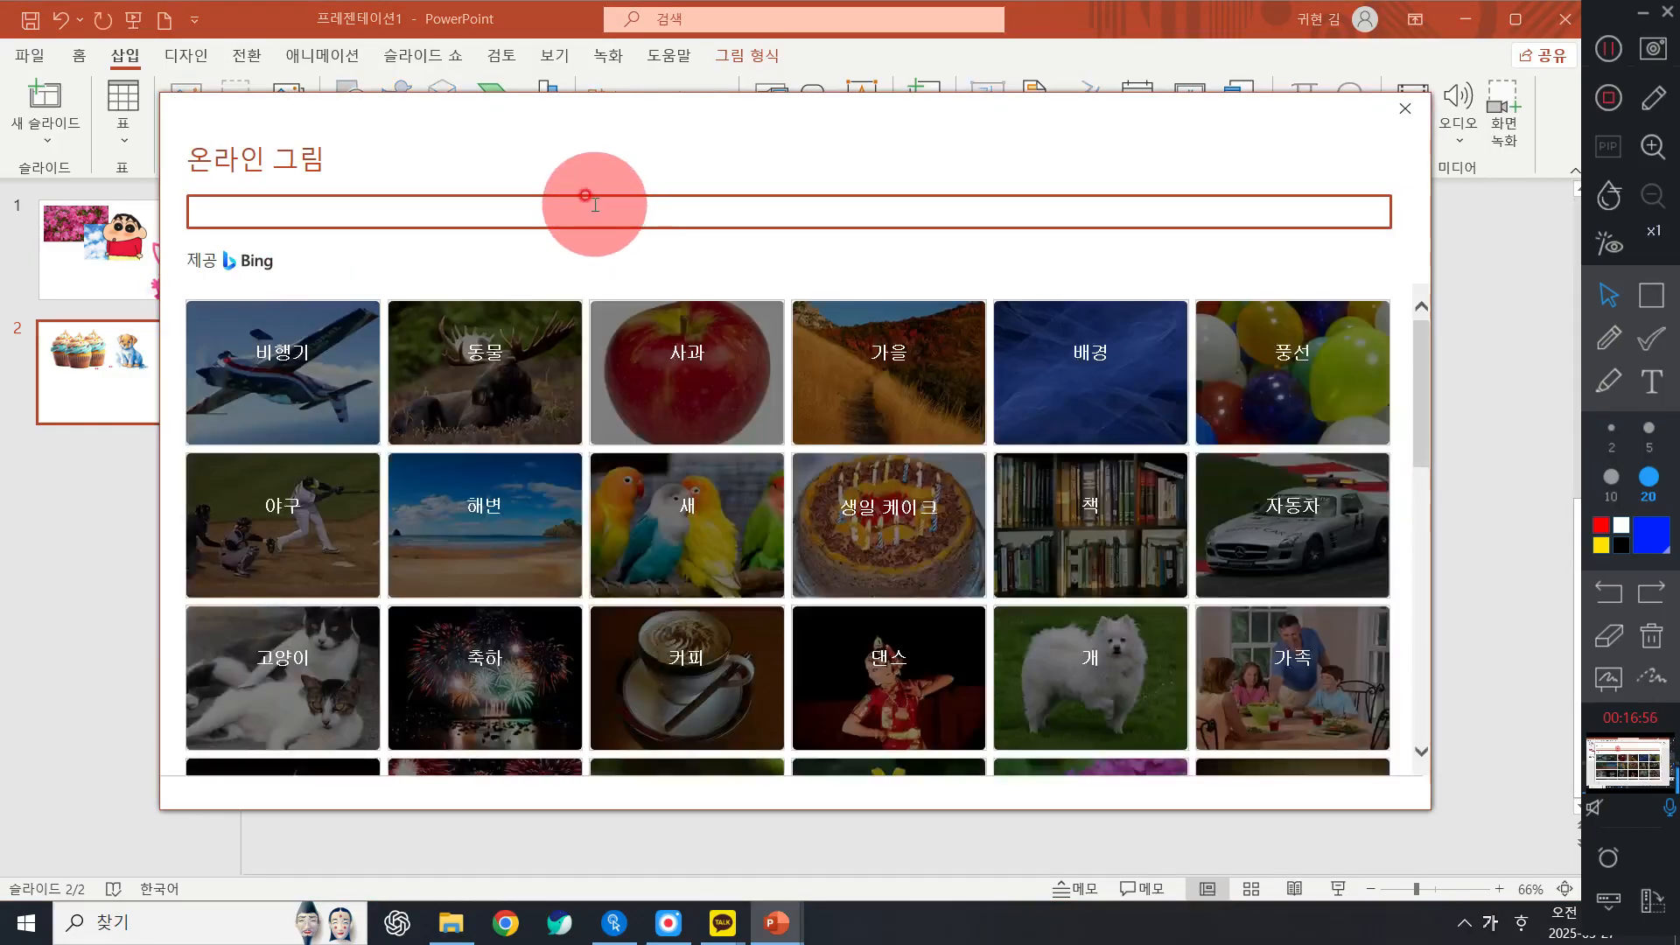
{"action": "left_click", "coordinate": [599, 210]}
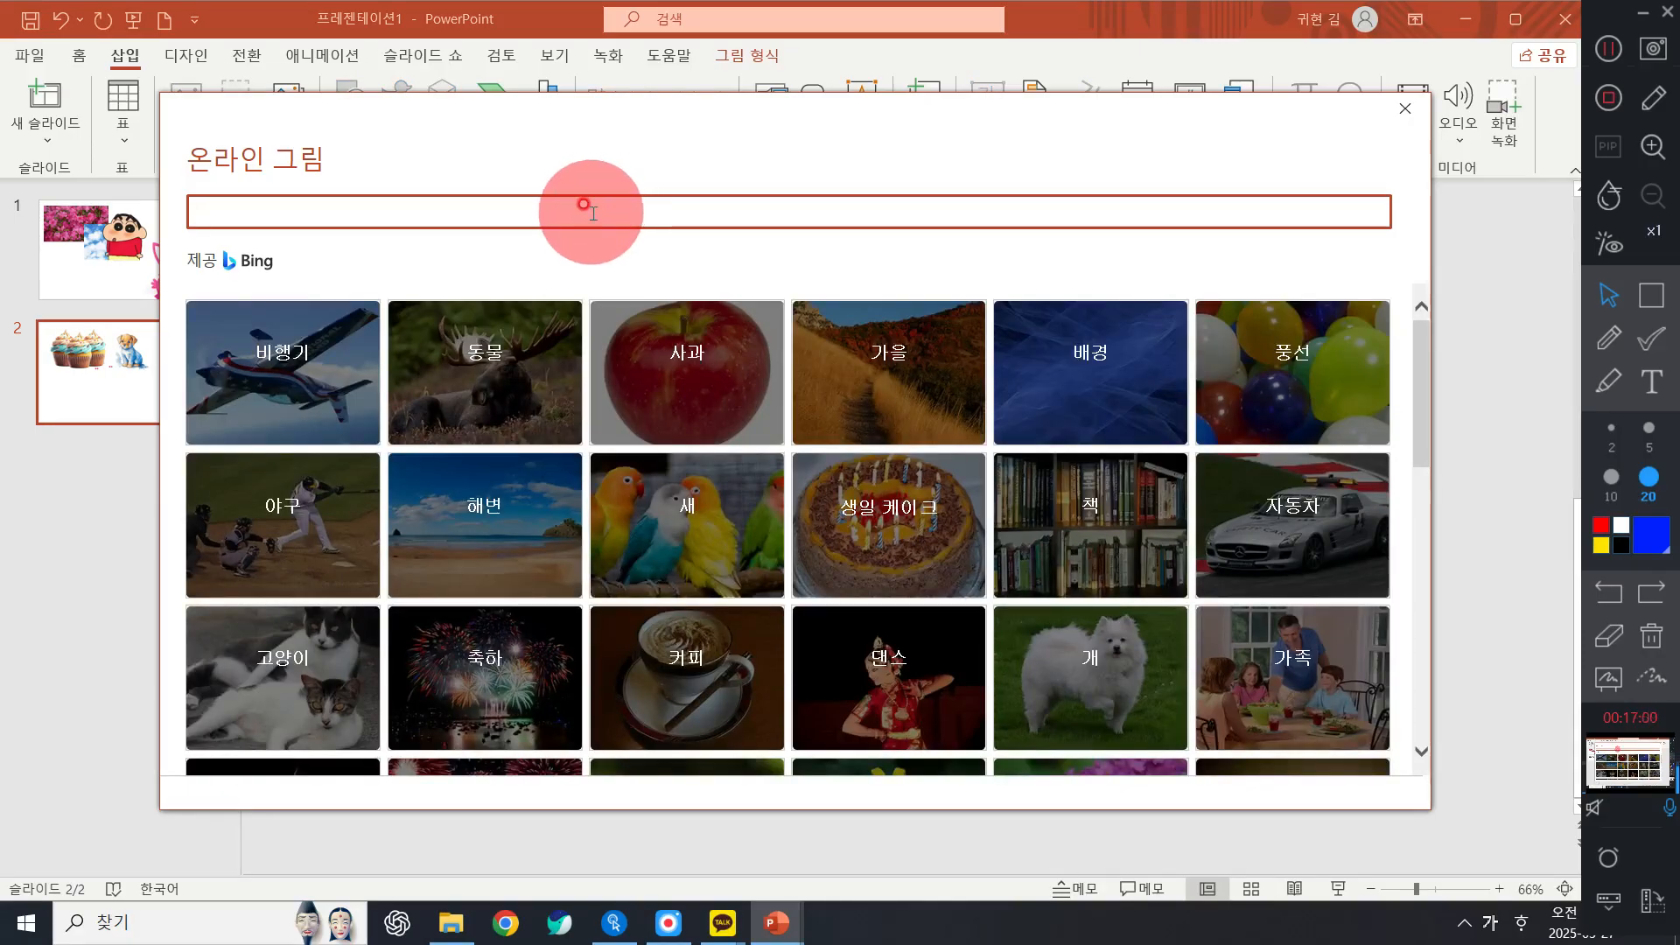
{"action": "type", "text": "풍선"}
{"action": "key", "text": "Return"}
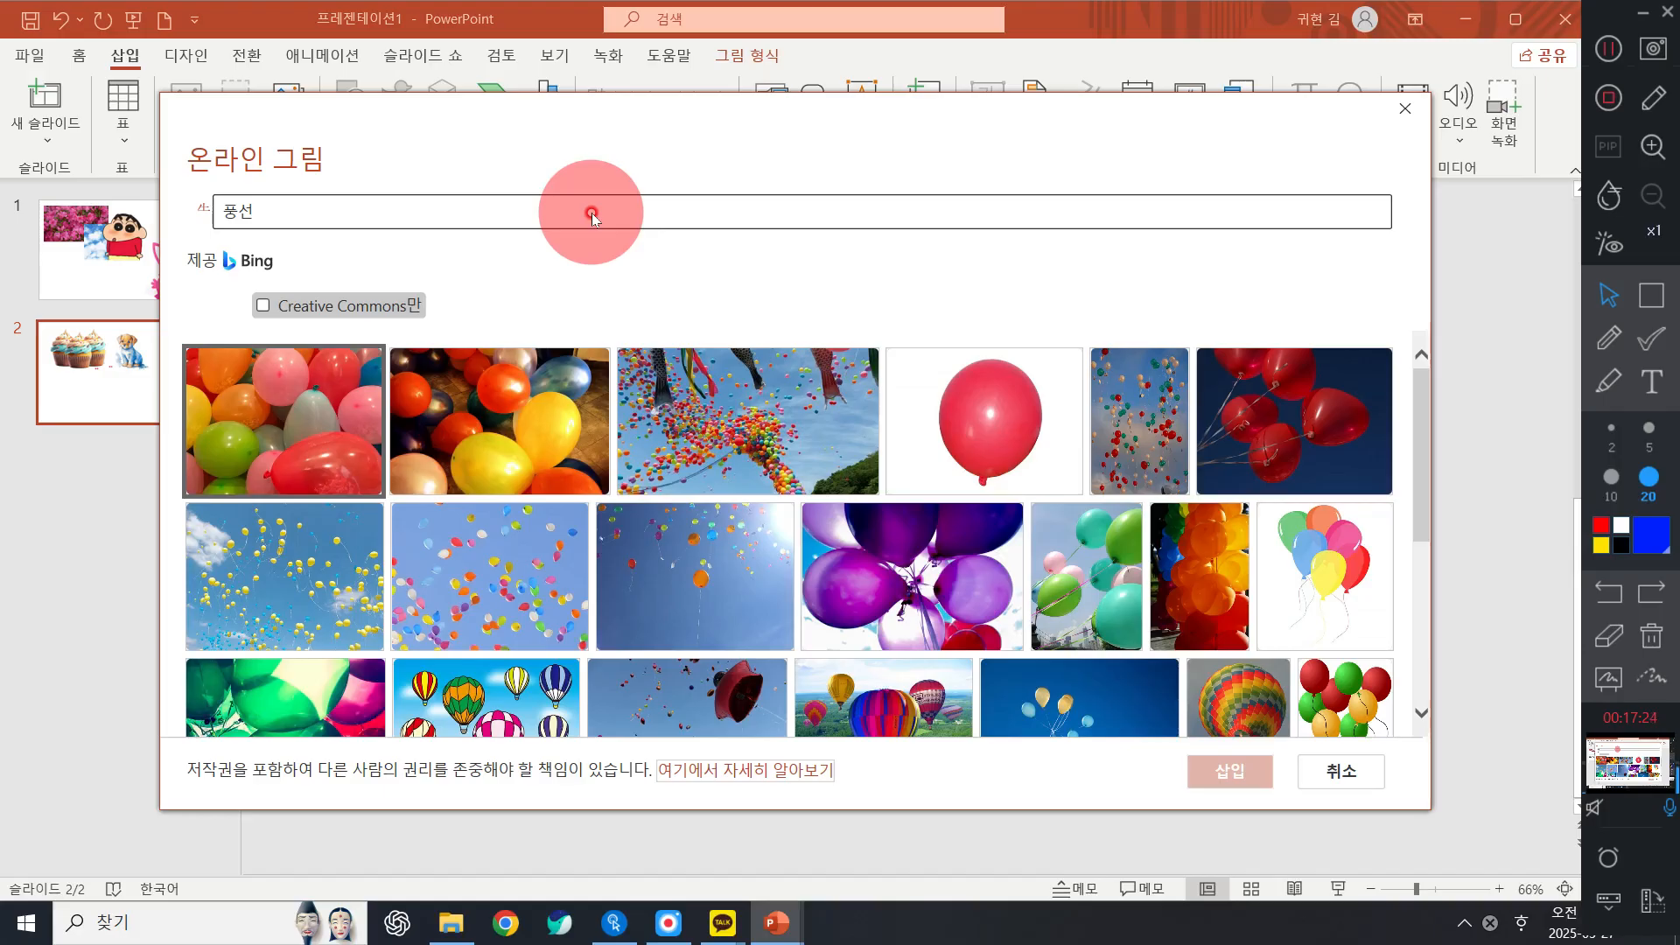
Include pictures beyond Creative Commons in the balloon results and filter them by the transparent type (투명)
{"action": "left_click", "coordinate": [313, 308]}
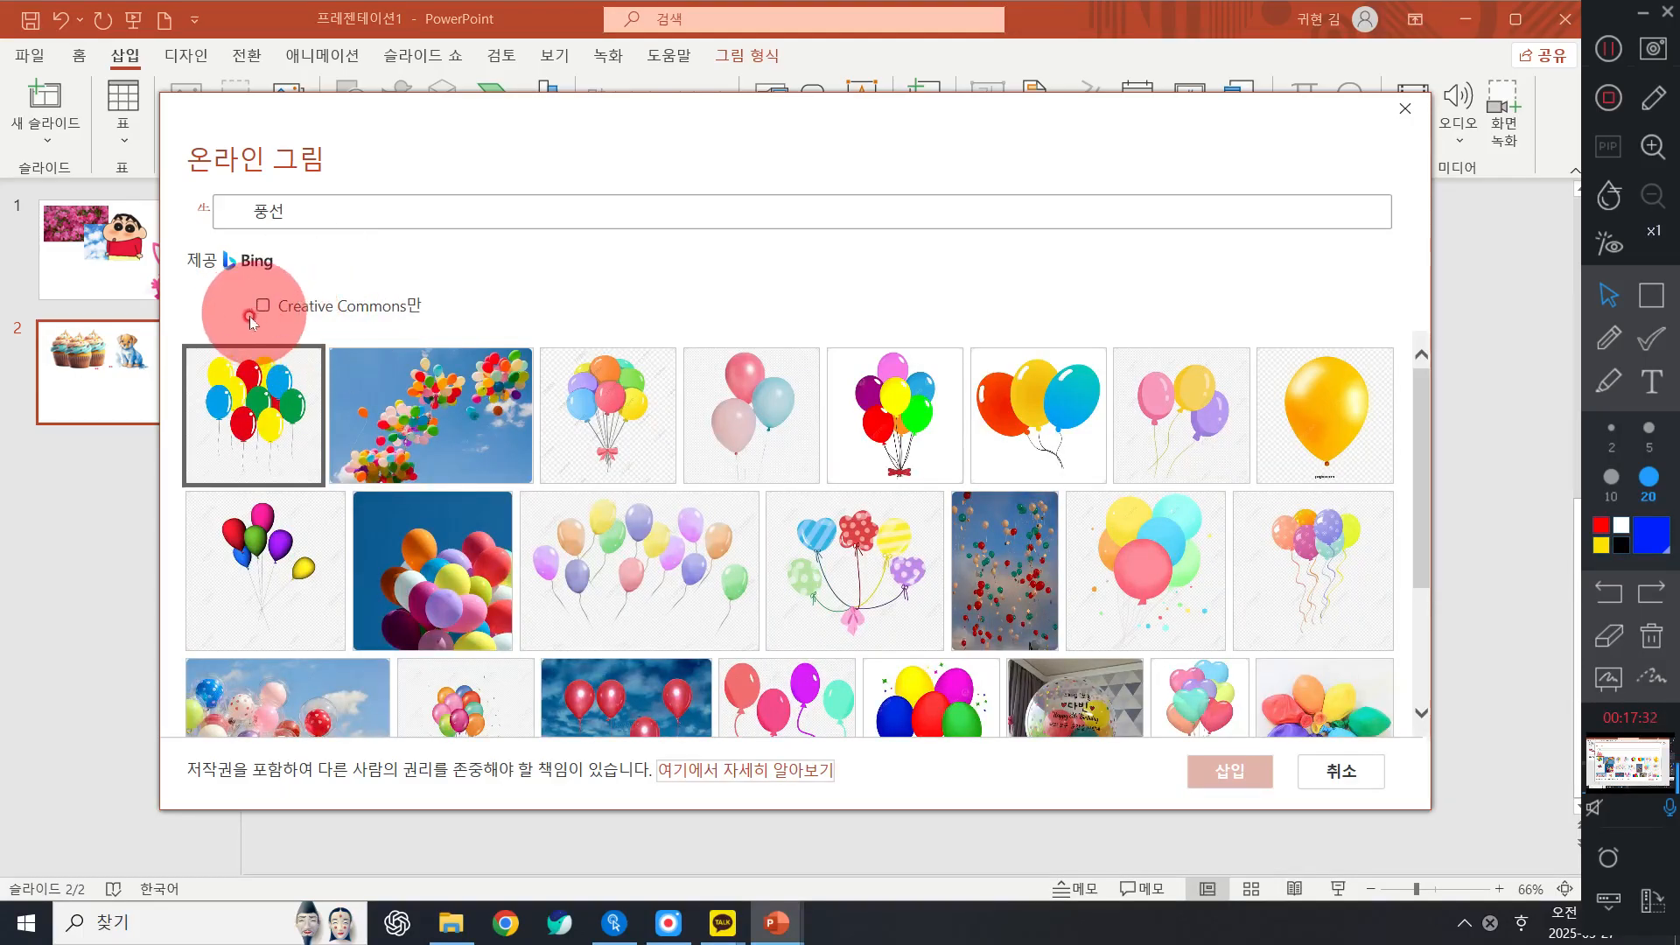
{"action": "left_click", "coordinate": [213, 304]}
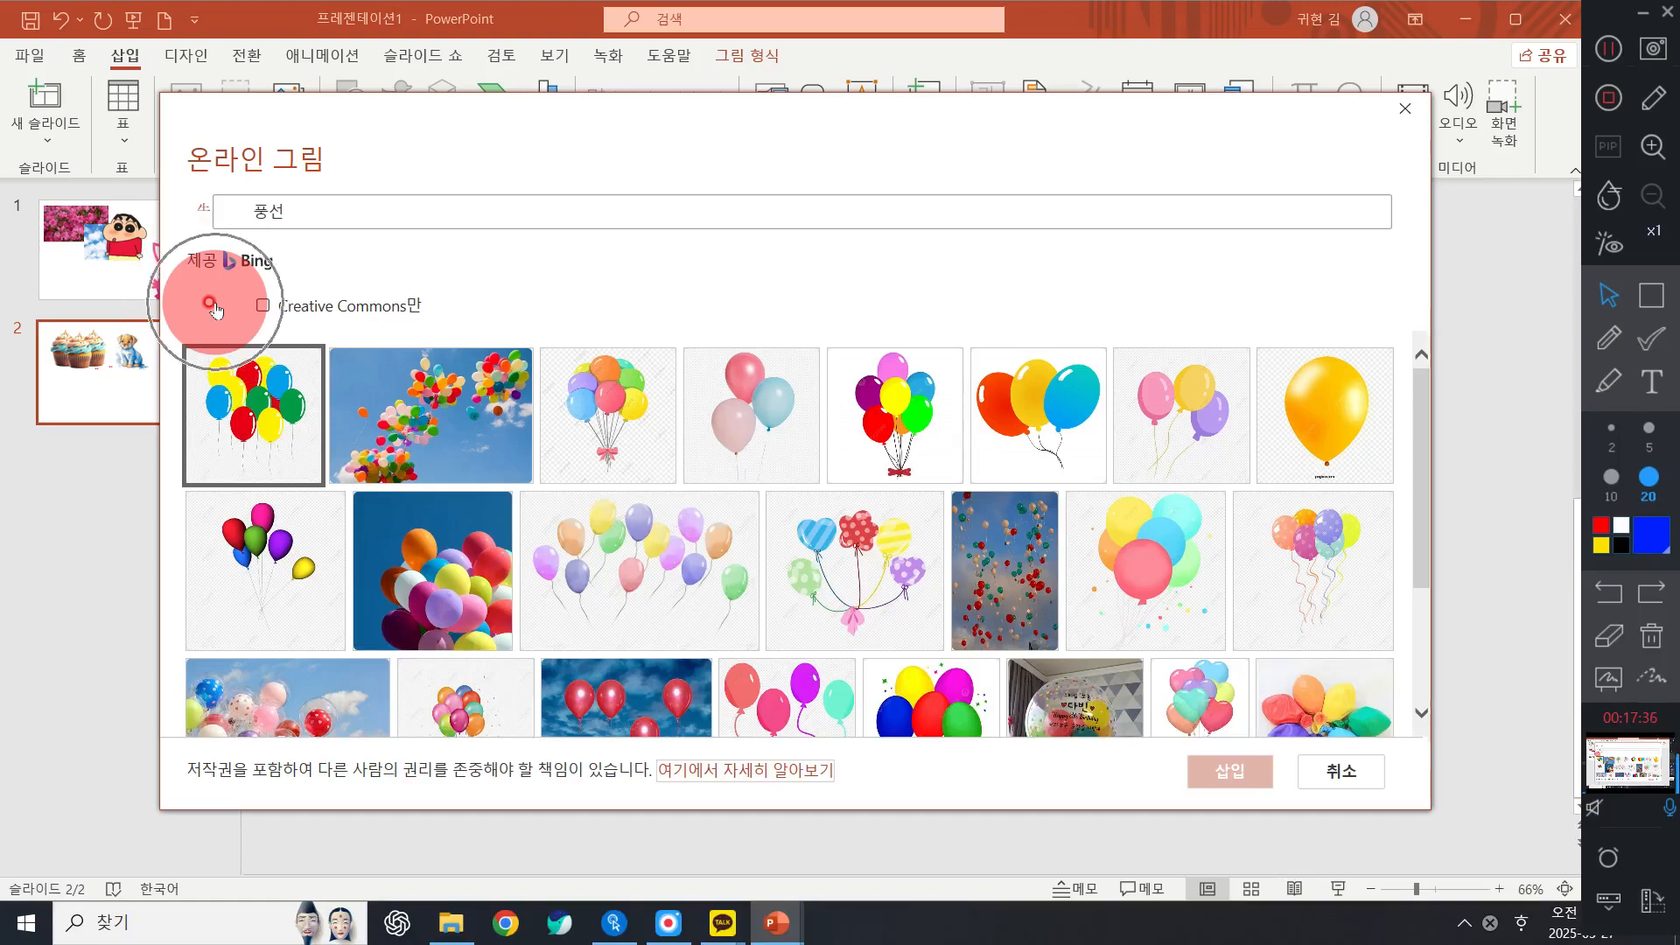
{"action": "left_click", "coordinate": [213, 306]}
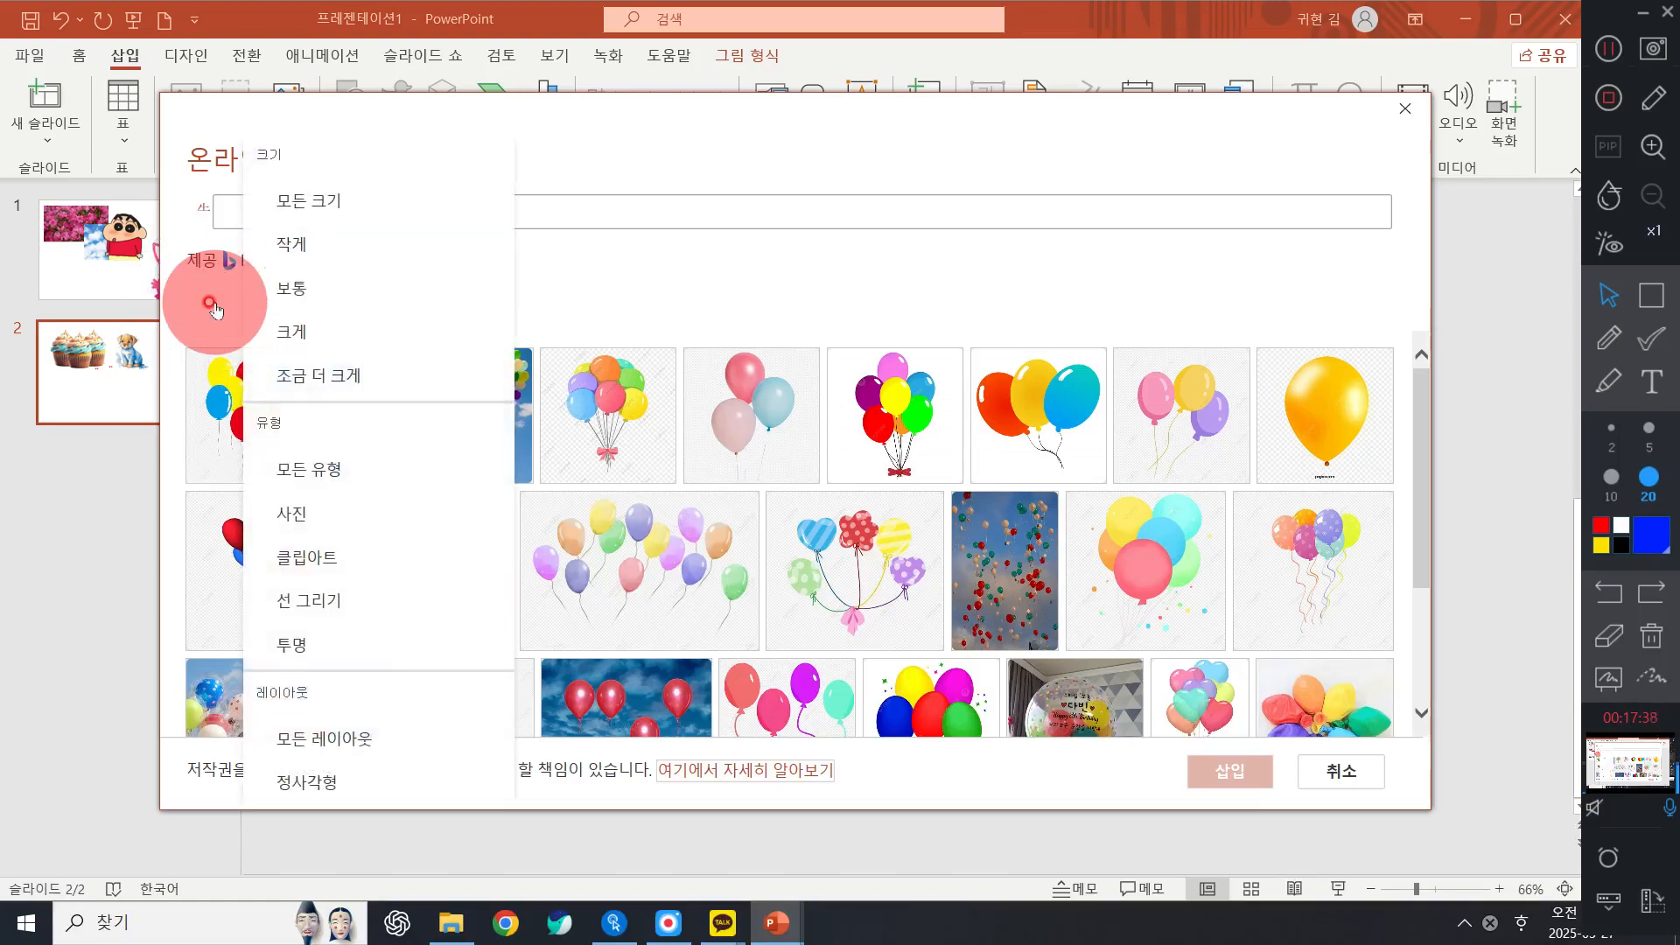
{"action": "left_click", "coordinate": [396, 646]}
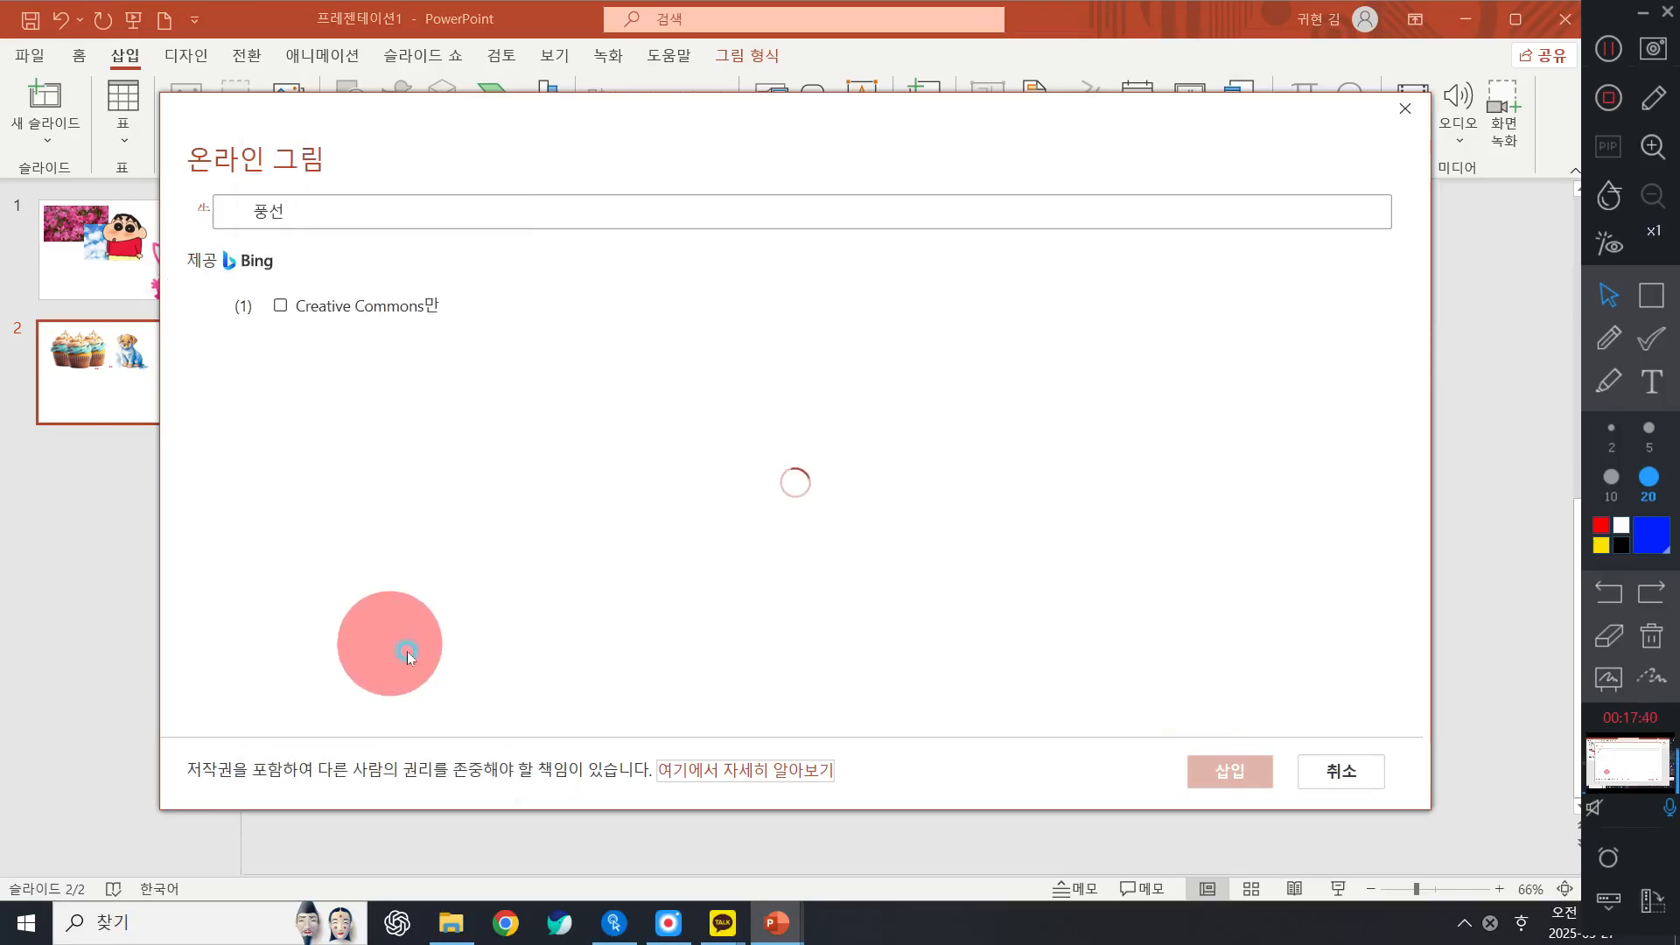
Insert the transparent picture of five separate balloons in red, gold, teal, purple and blue, and select it on slide 2
{"action": "left_click", "coordinate": [827, 278]}
{"action": "scroll", "coordinate": [838, 502], "scroll_direction": "down", "scroll_amount": 2}
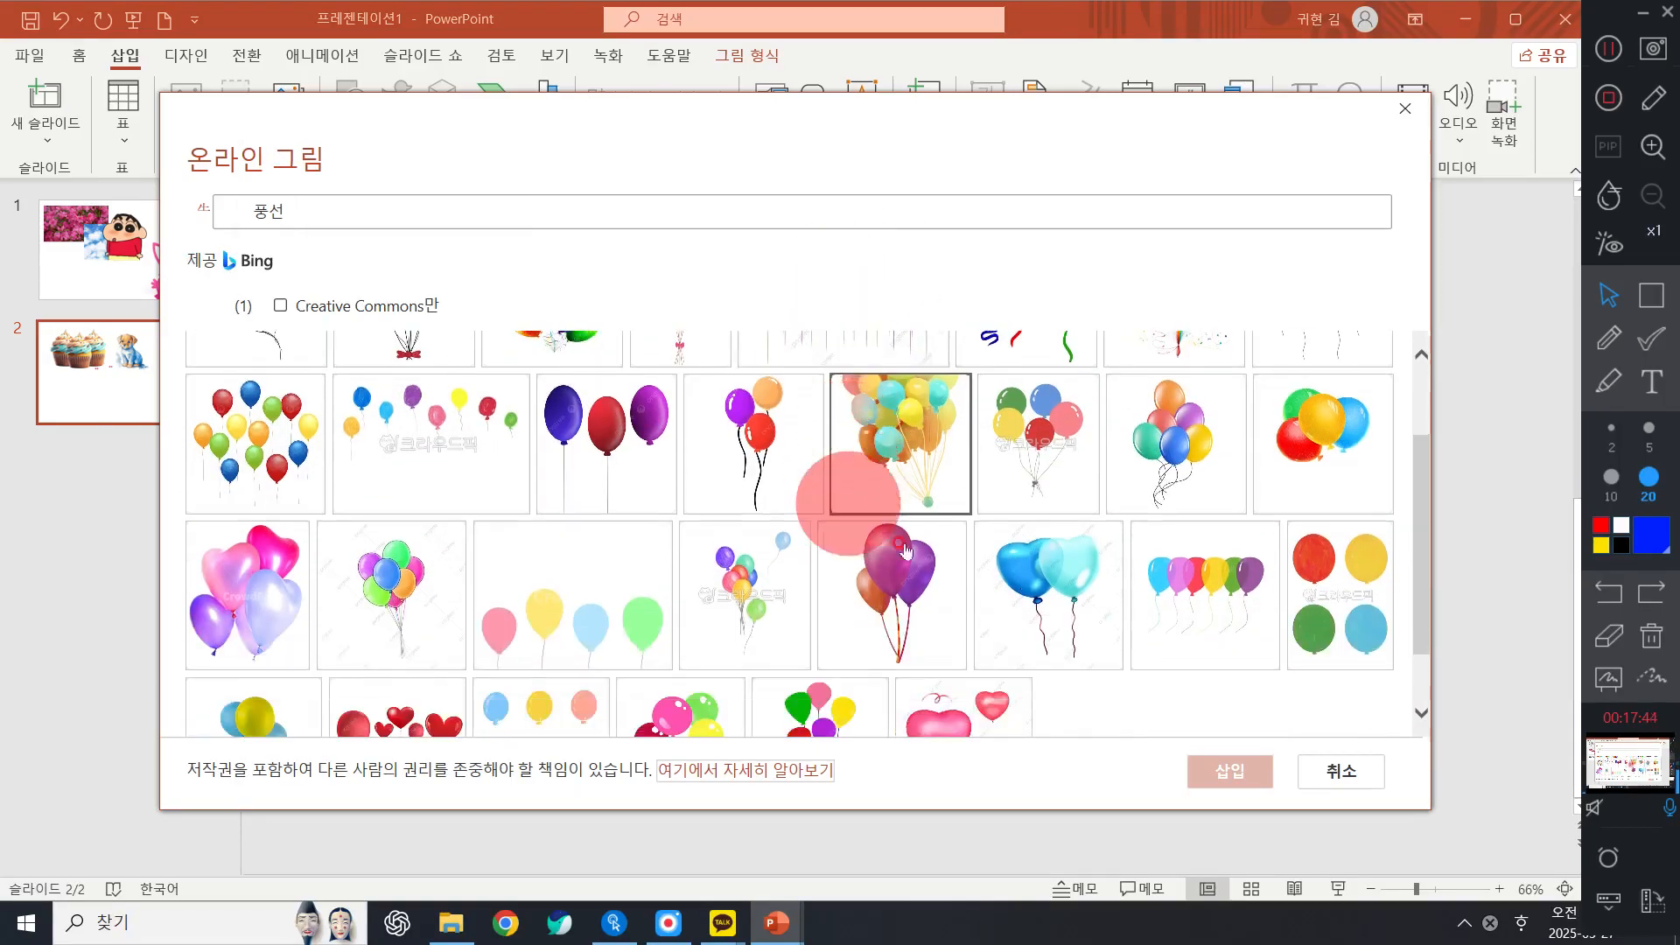
{"action": "scroll", "coordinate": [1041, 579], "scroll_direction": "up", "scroll_amount": 2}
{"action": "scroll", "coordinate": [1016, 527], "scroll_direction": "down", "scroll_amount": 3}
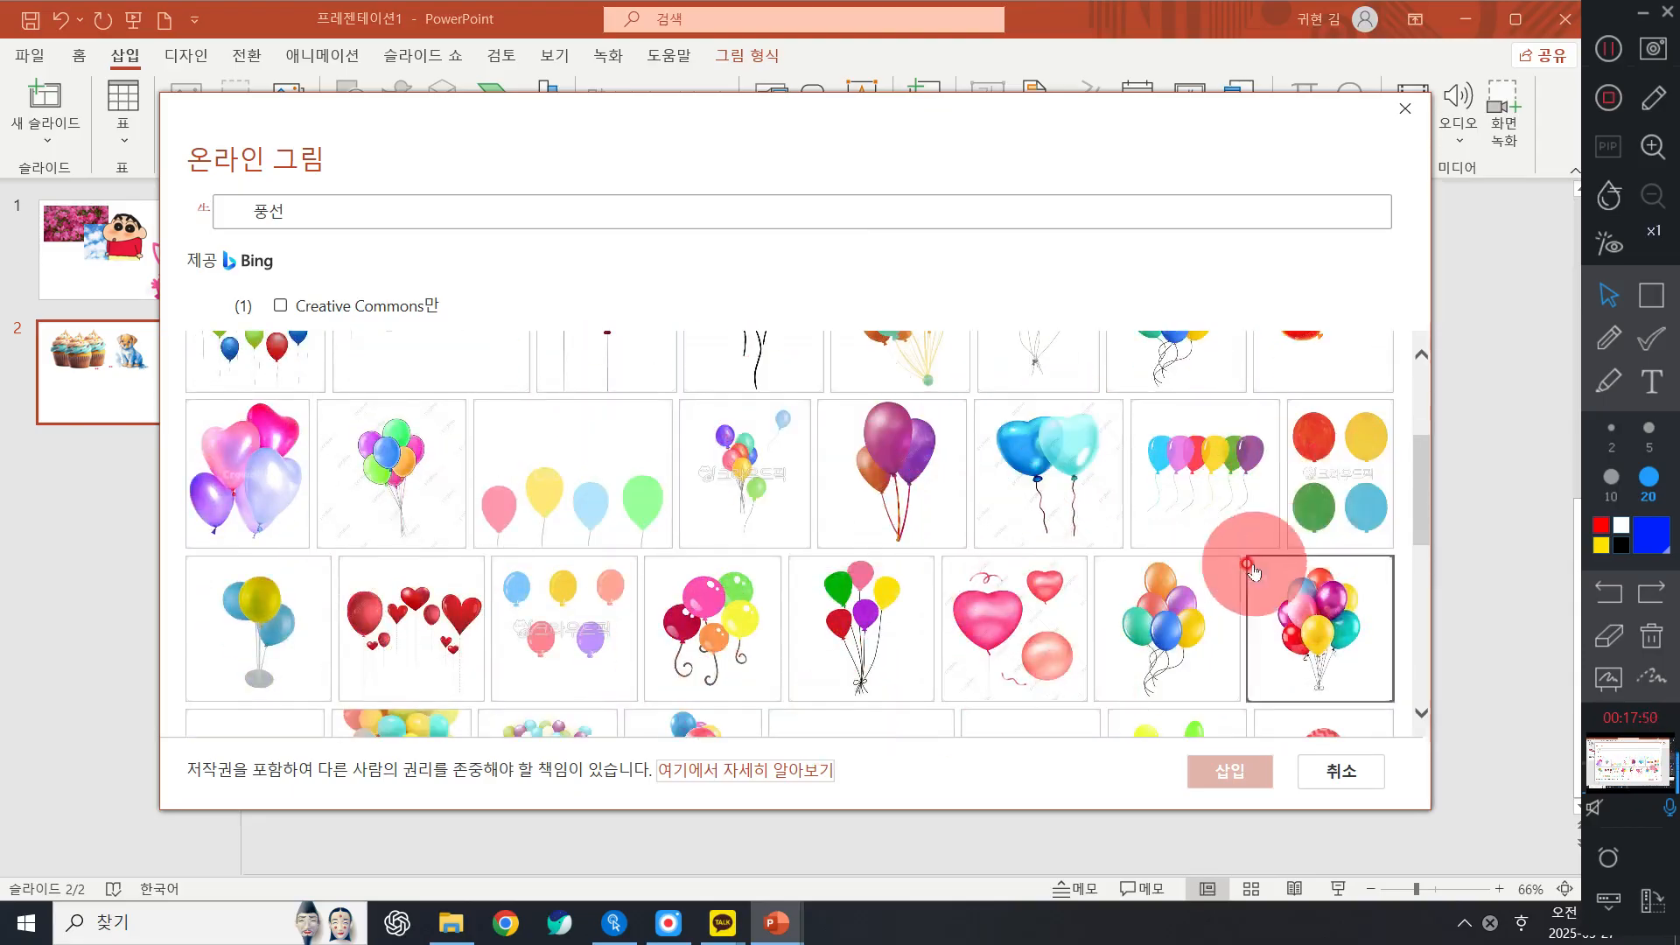
{"action": "scroll", "coordinate": [1069, 543], "scroll_direction": "down", "scroll_amount": 5}
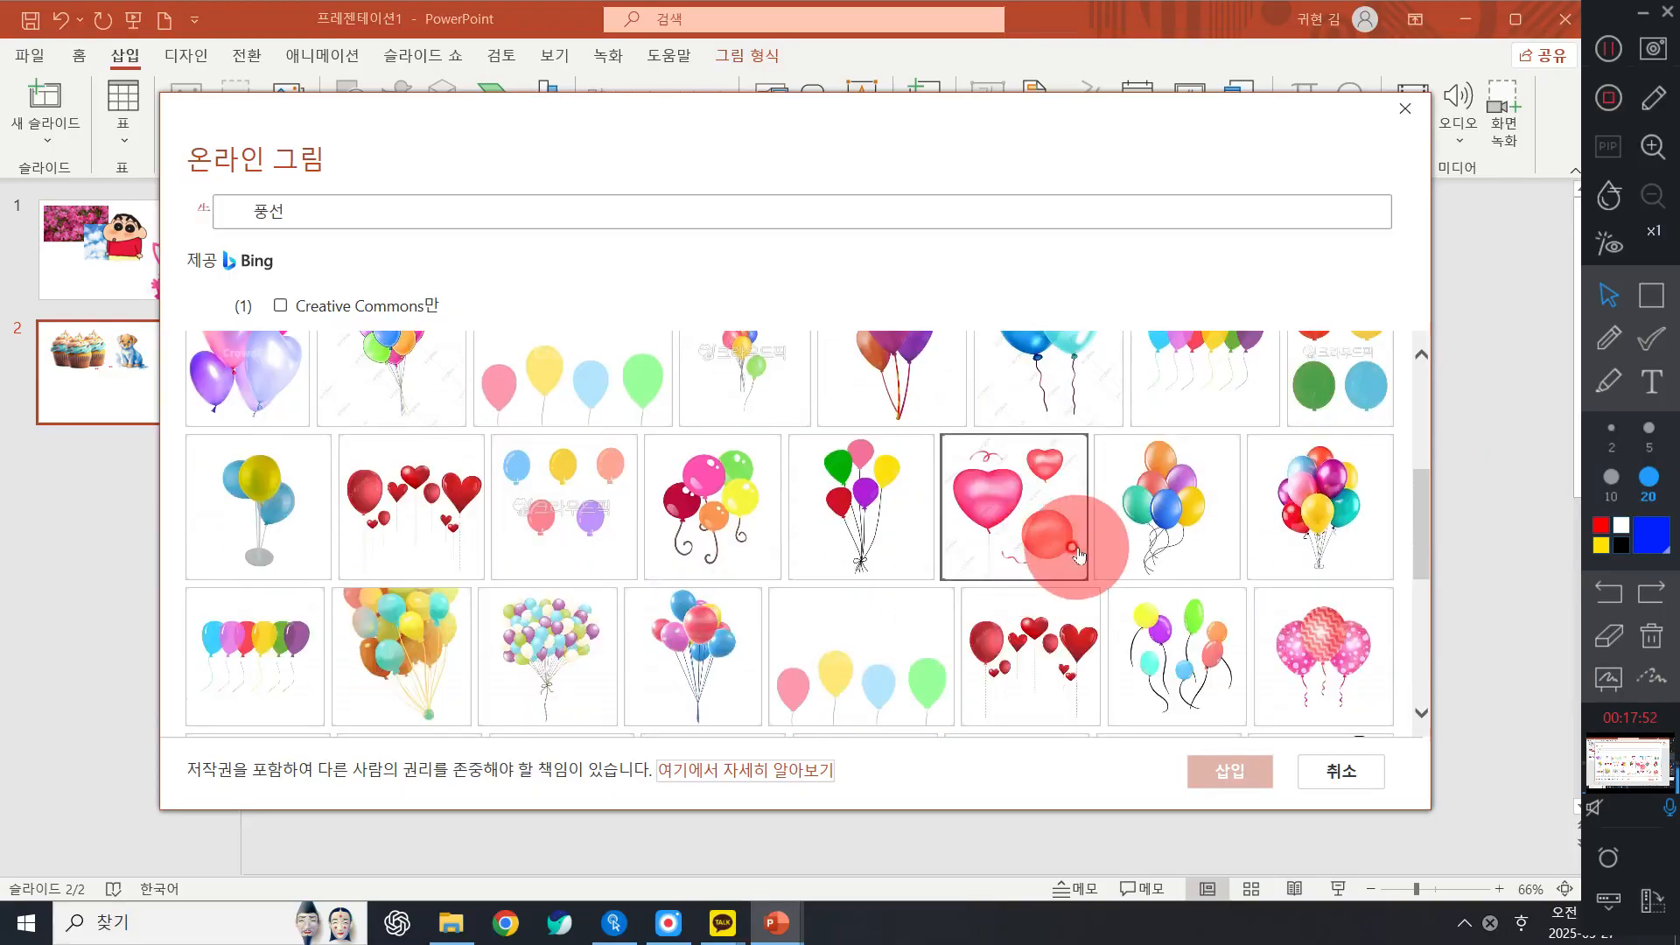
{"action": "scroll", "coordinate": [1068, 543], "scroll_direction": "up", "scroll_amount": 10}
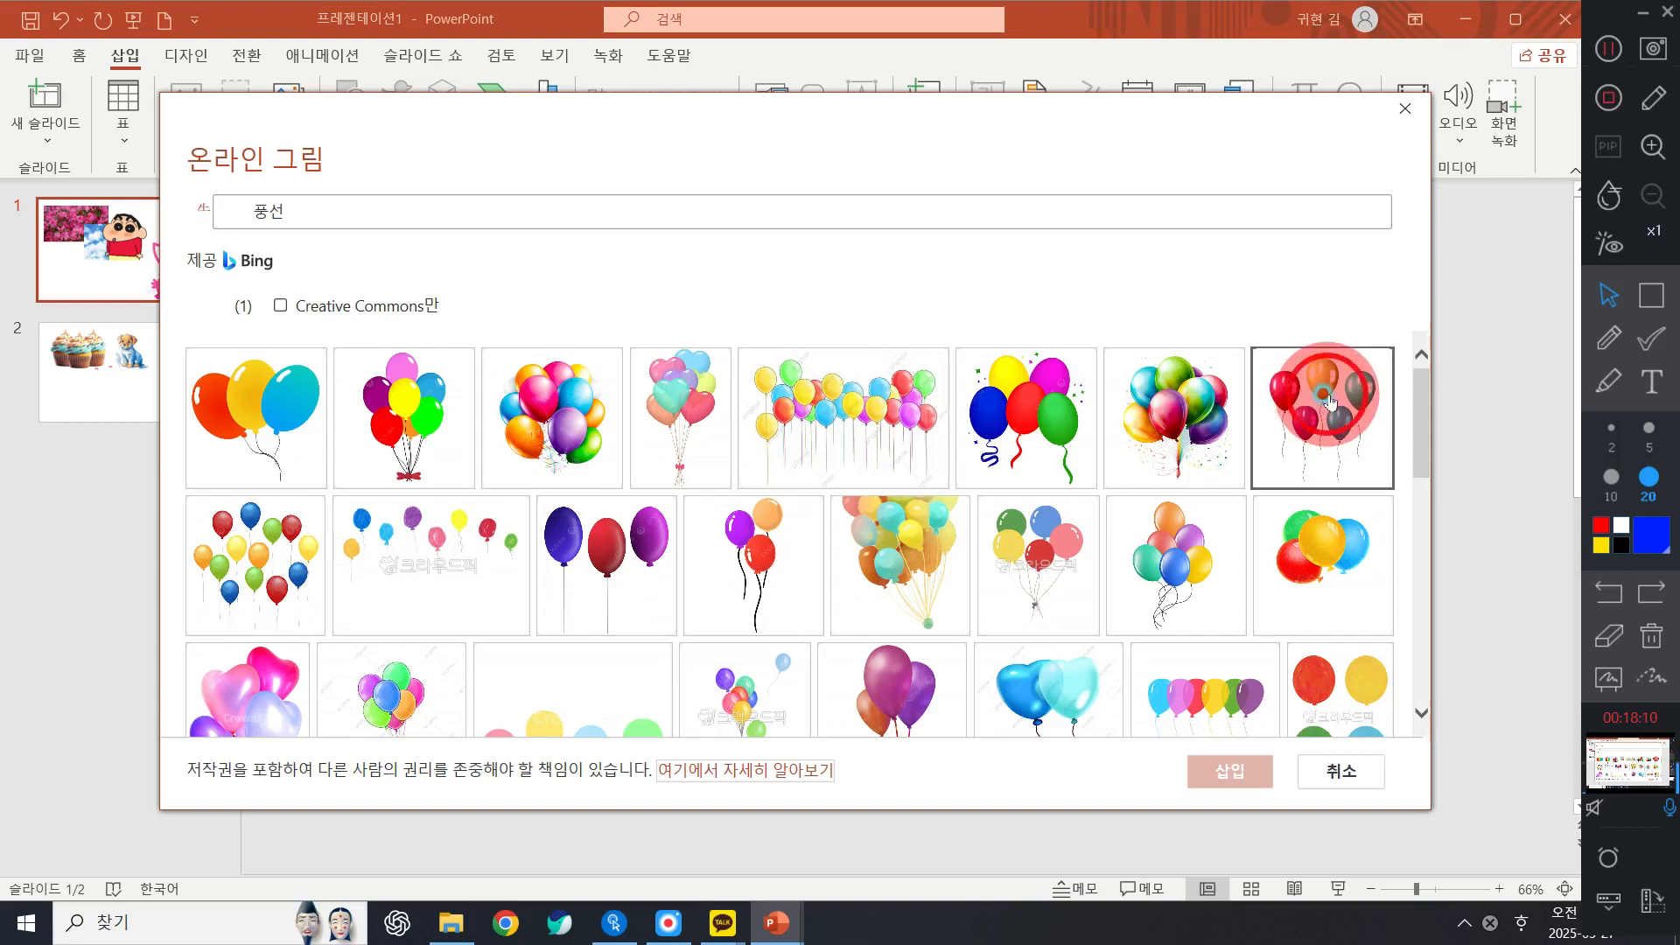
{"action": "left_click", "coordinate": [1330, 401]}
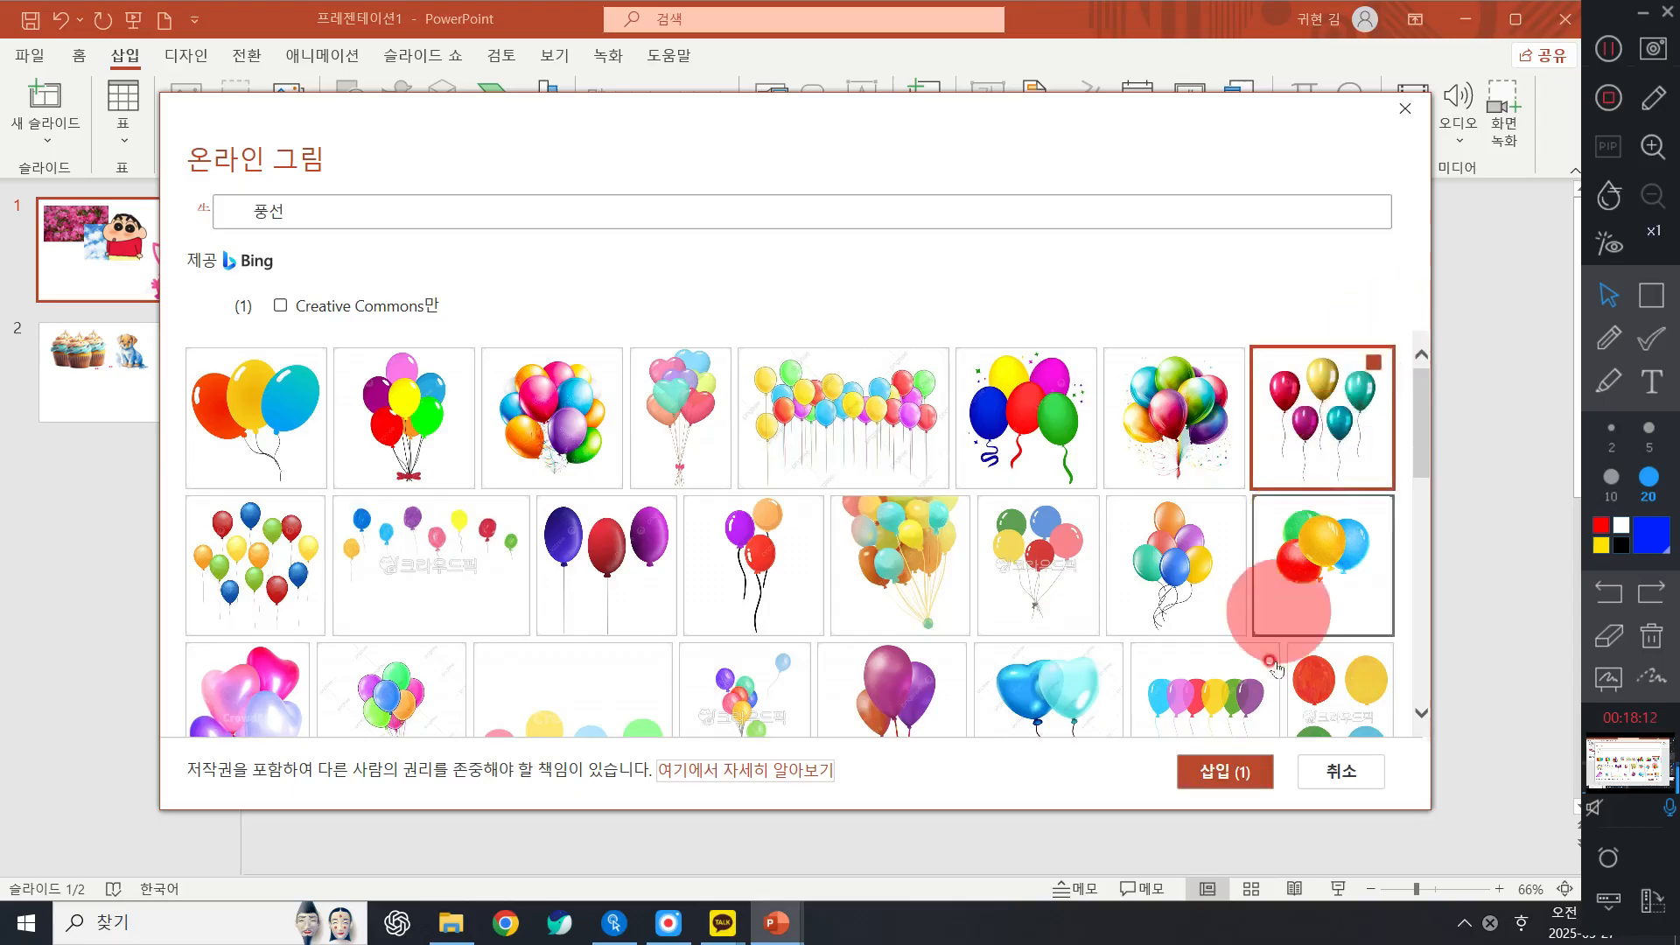
{"action": "left_click", "coordinate": [1225, 770]}
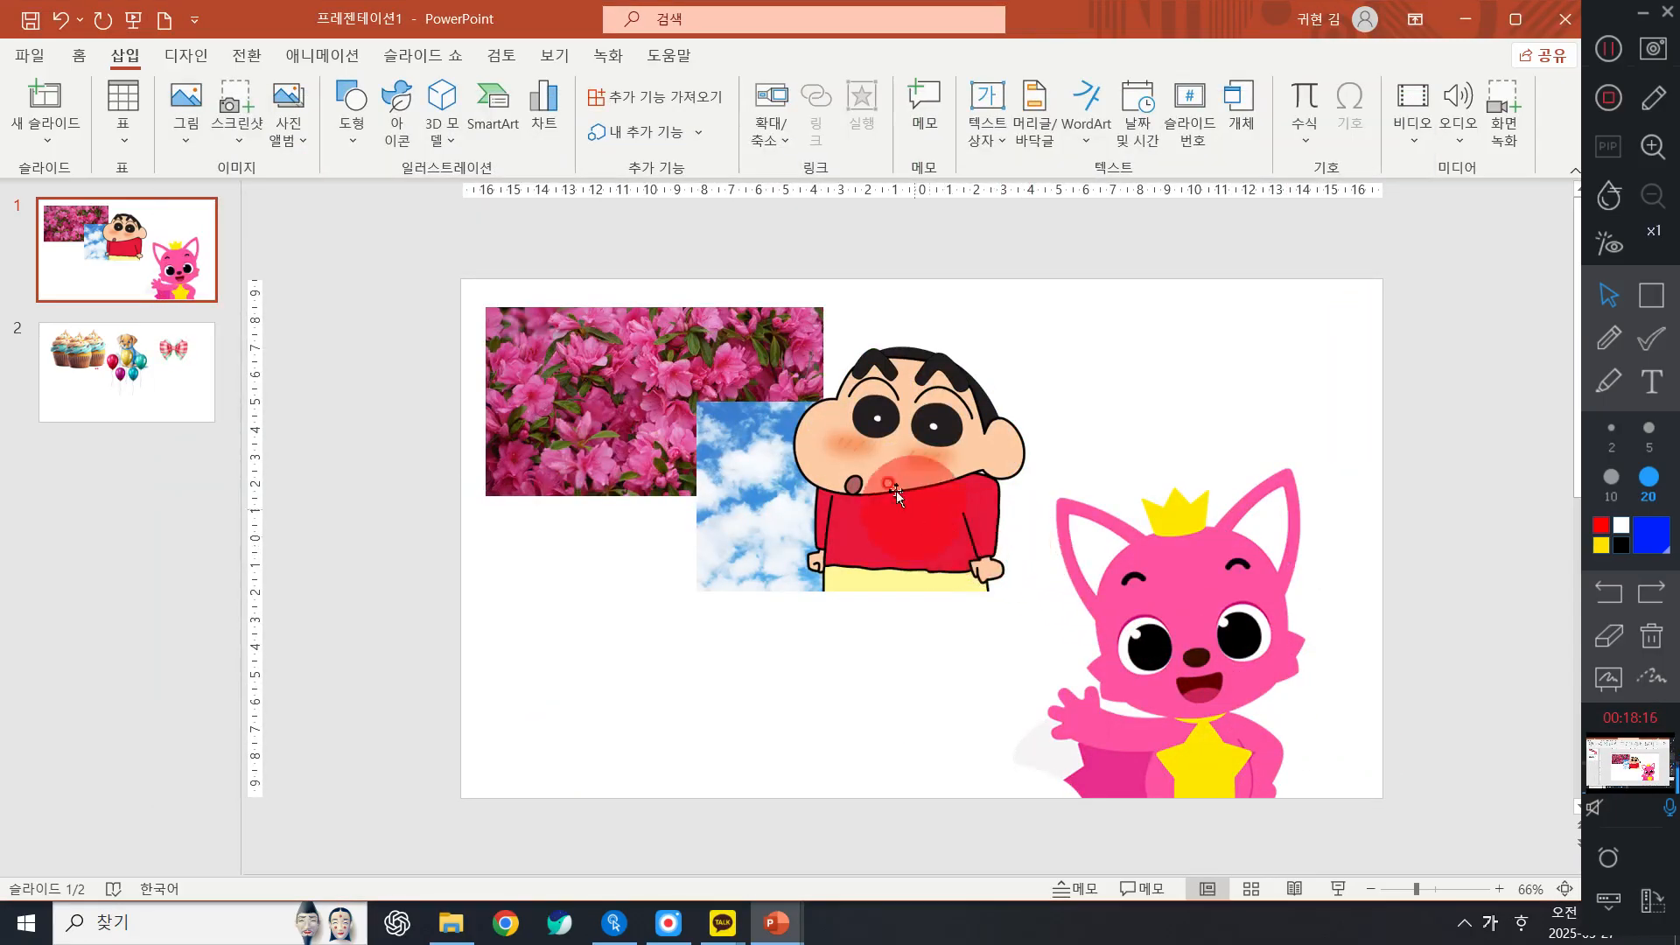
{"action": "left_click", "coordinate": [900, 544]}
{"action": "left_click", "coordinate": [121, 431]}
{"action": "left_click", "coordinate": [973, 530]}
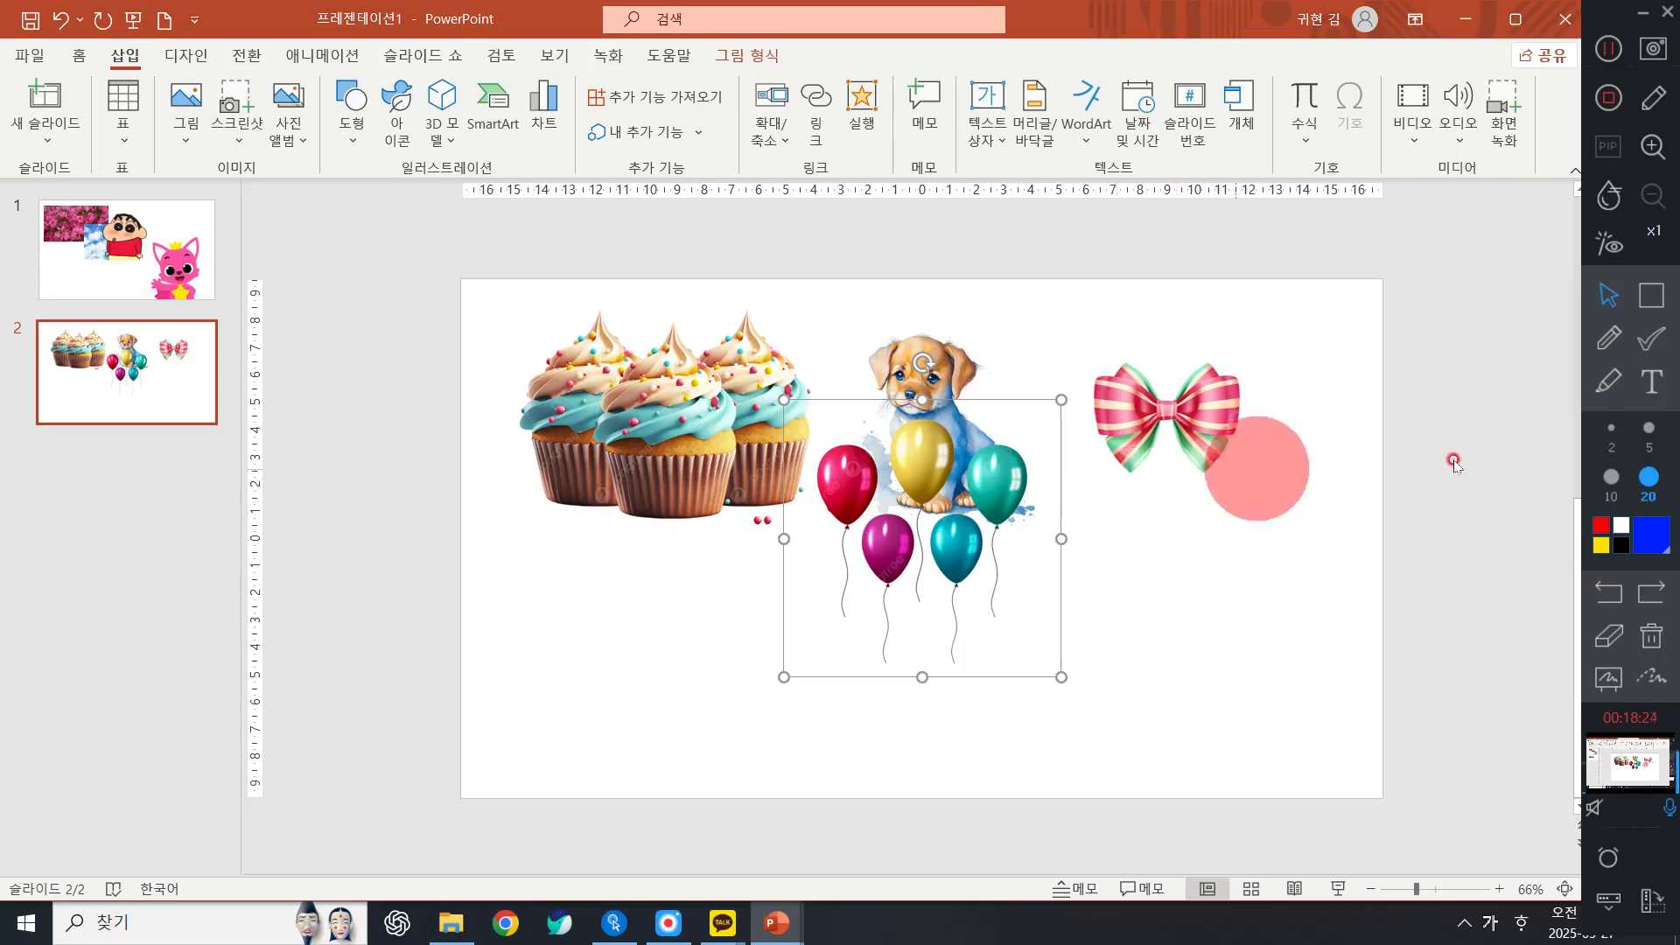
{"action": "left_click", "coordinate": [1610, 348]}
{"action": "mouse_move", "coordinate": [817, 595]}
{"action": "left_mouse_down"}
{"action": "mouse_move", "coordinate": [871, 604]}
{"action": "mouse_move", "coordinate": [897, 490]}
{"action": "mouse_move", "coordinate": [989, 643]}
{"action": "mouse_move", "coordinate": [1065, 517]}
{"action": "mouse_move", "coordinate": [1087, 692]}
{"action": "left_mouse_up"}
{"action": "left_click", "coordinate": [1651, 636]}
{"action": "left_click", "coordinate": [1609, 294]}
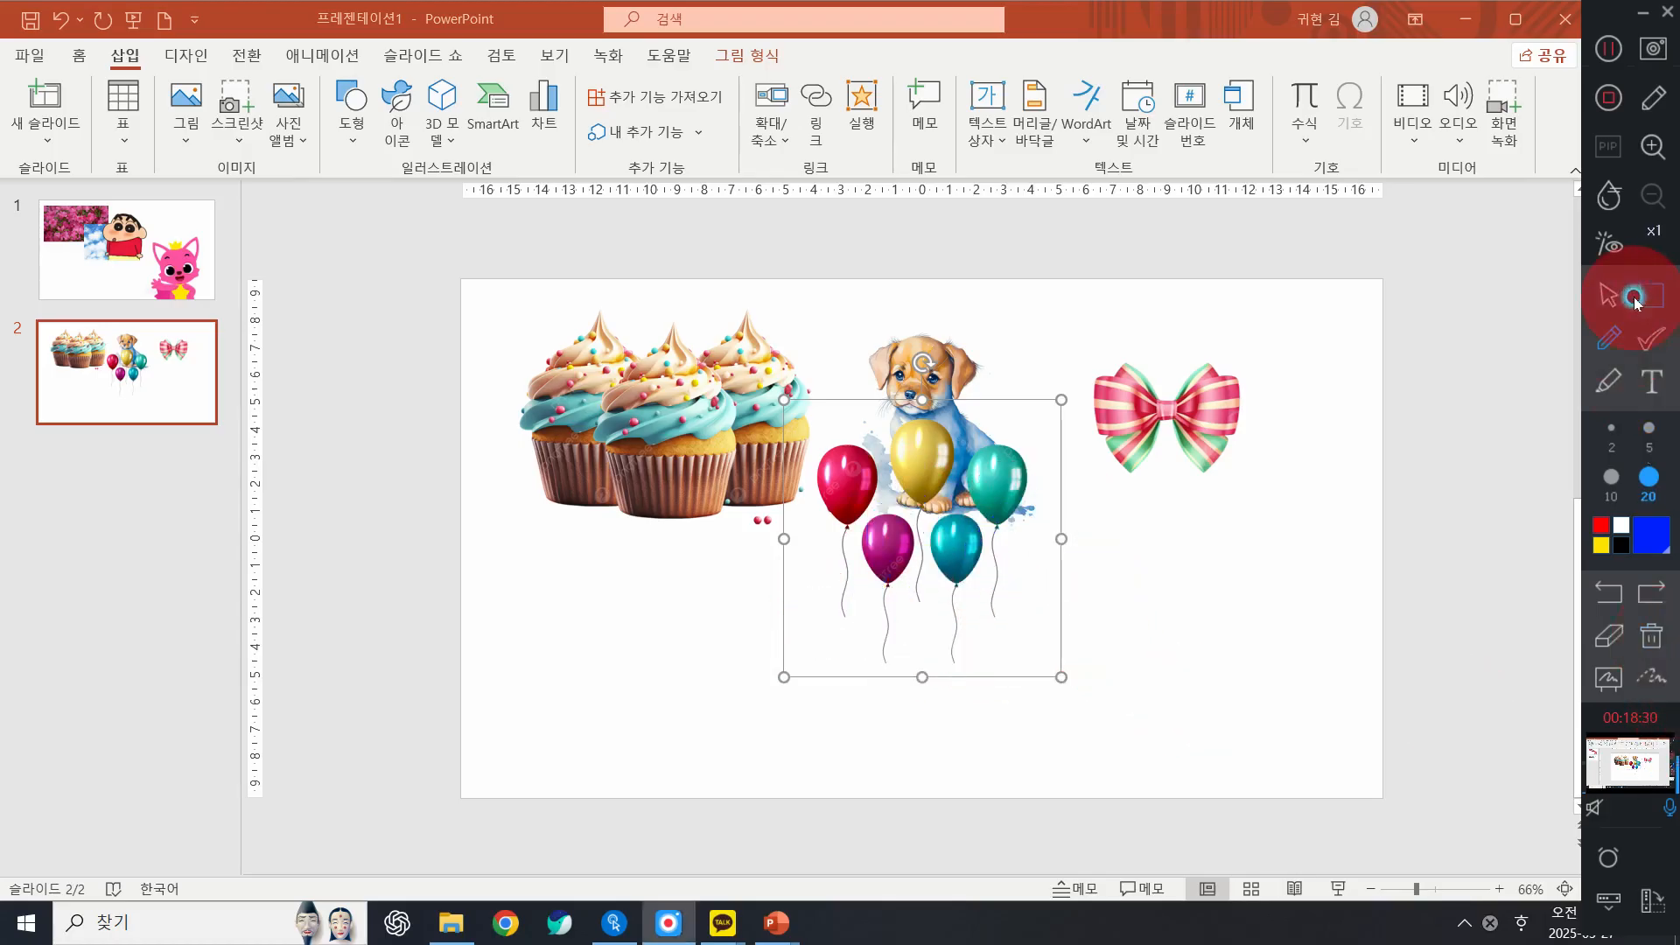
Move the five-balloon picture below the cupcakes and bring it back over the puppy
{"action": "left_click_drag", "start_coordinate": [937, 547], "coordinate": [671, 645]}
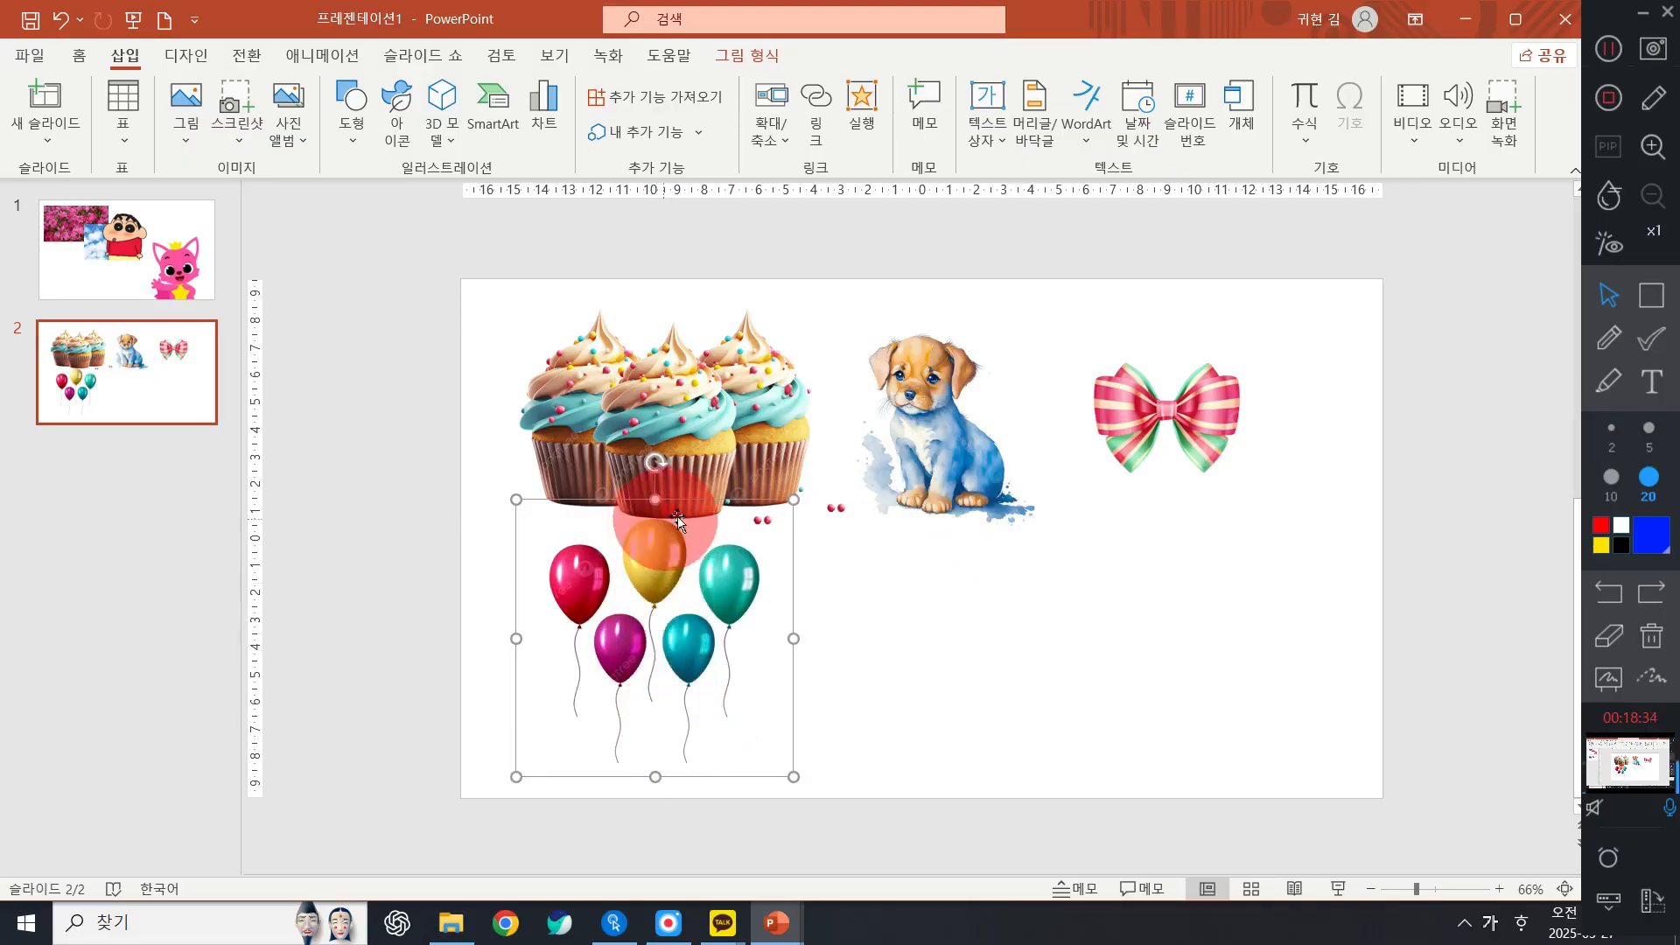
{"action": "left_click_drag", "start_coordinate": [673, 612], "coordinate": [903, 532]}
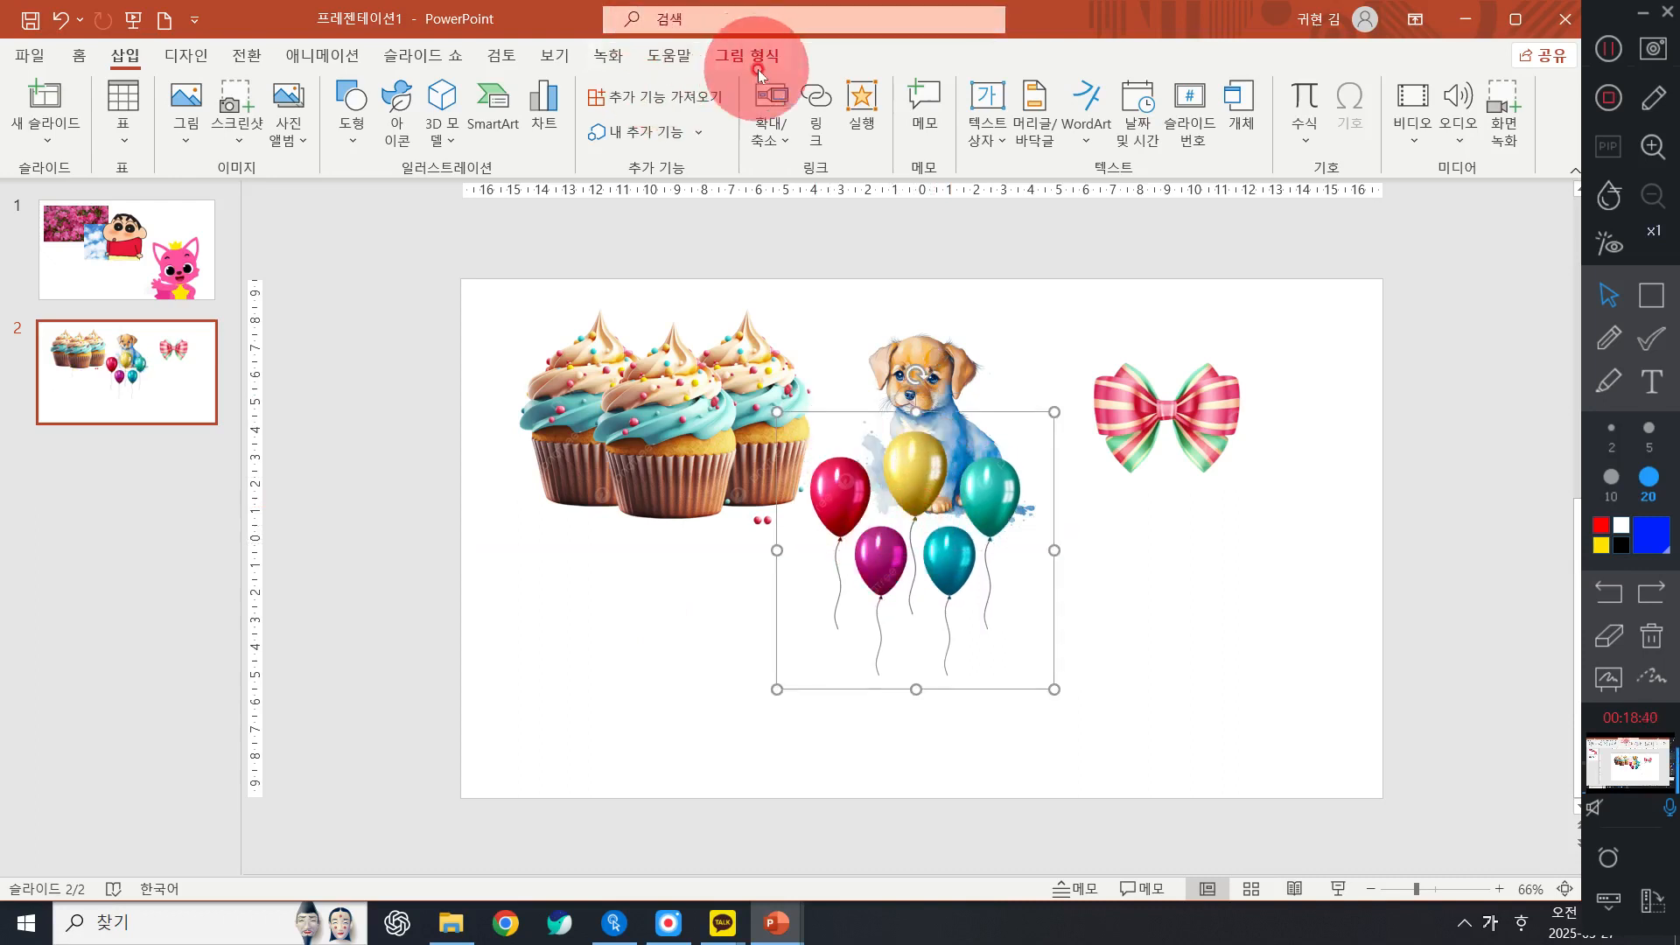
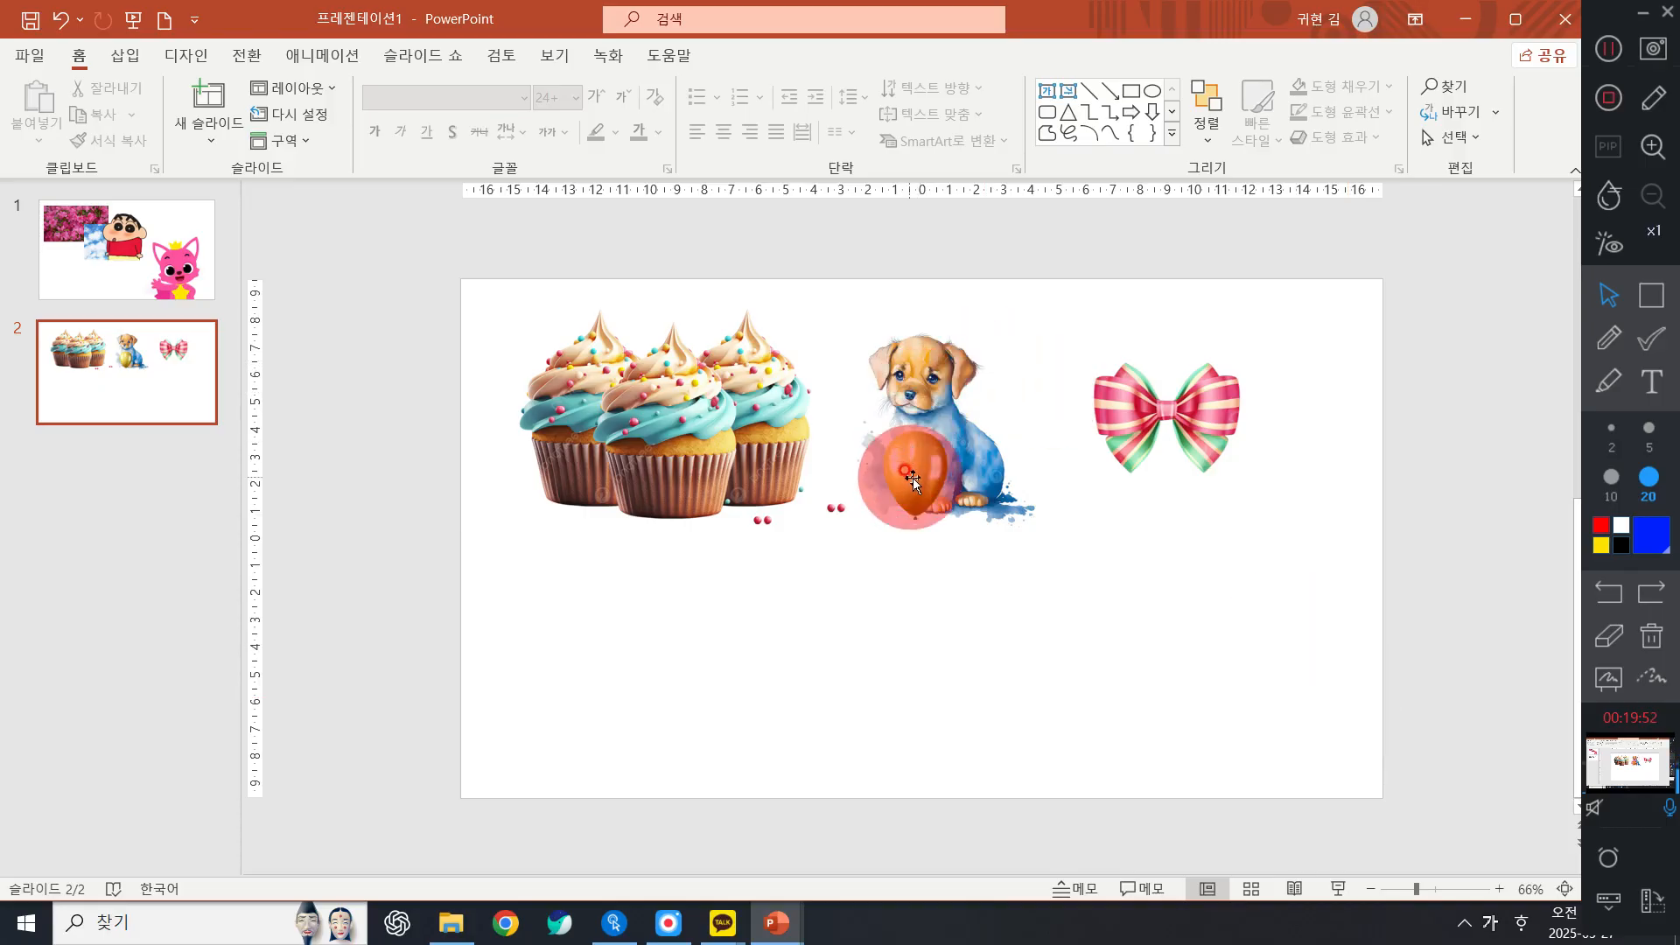
Move the single gold balloon into the empty space below the cupcakes and enlarge it to about twice its size
{"action": "left_click_drag", "start_coordinate": [906, 471], "coordinate": [643, 628]}
{"action": "left_click", "coordinate": [644, 628]}
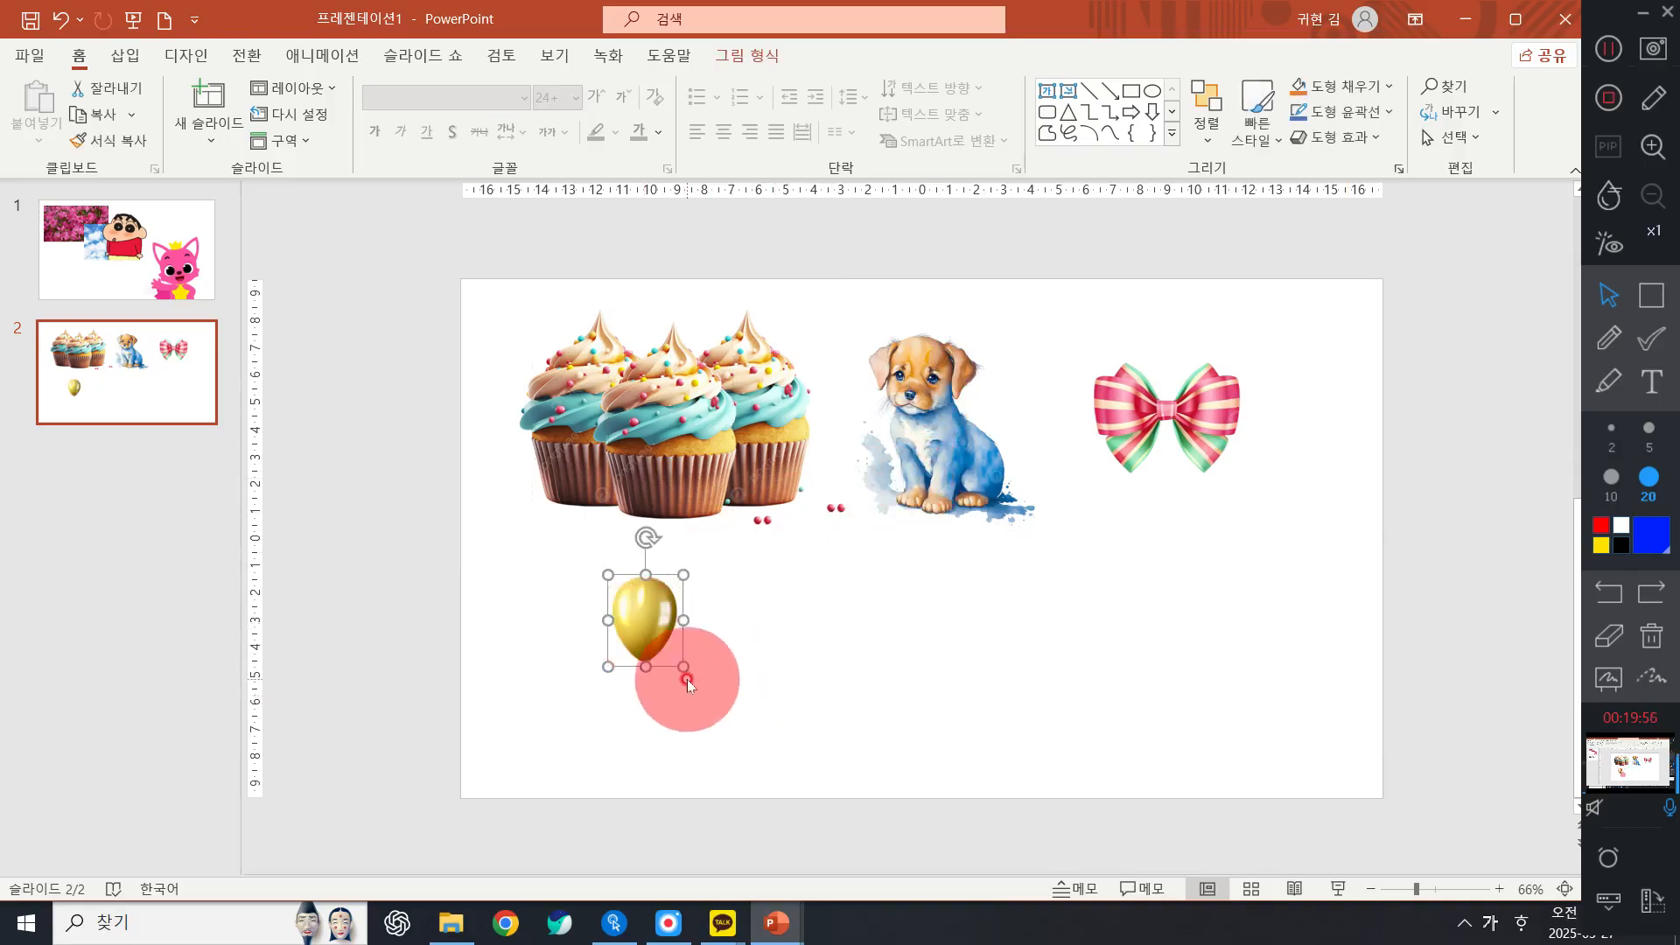
{"action": "mouse_move", "coordinate": [684, 667]}
{"action": "left_mouse_down"}
{"action": "mouse_move", "coordinate": [770, 757]}
{"action": "mouse_move", "coordinate": [688, 663]}
{"action": "left_mouse_up"}
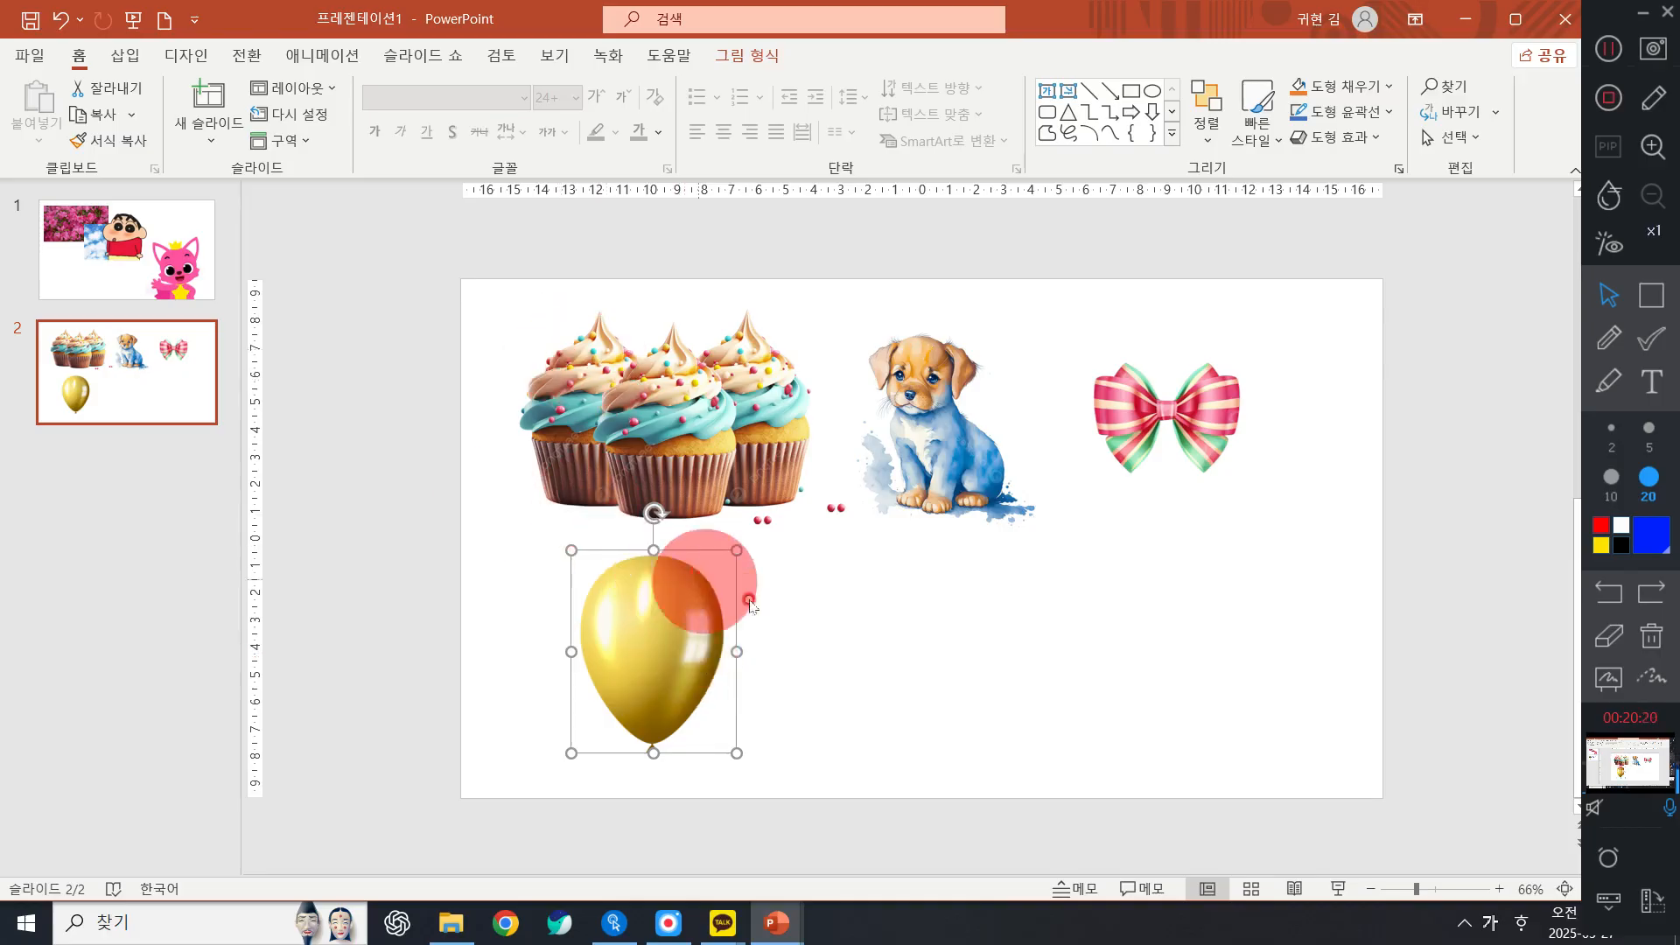
{"action": "left_click", "coordinate": [1608, 337]}
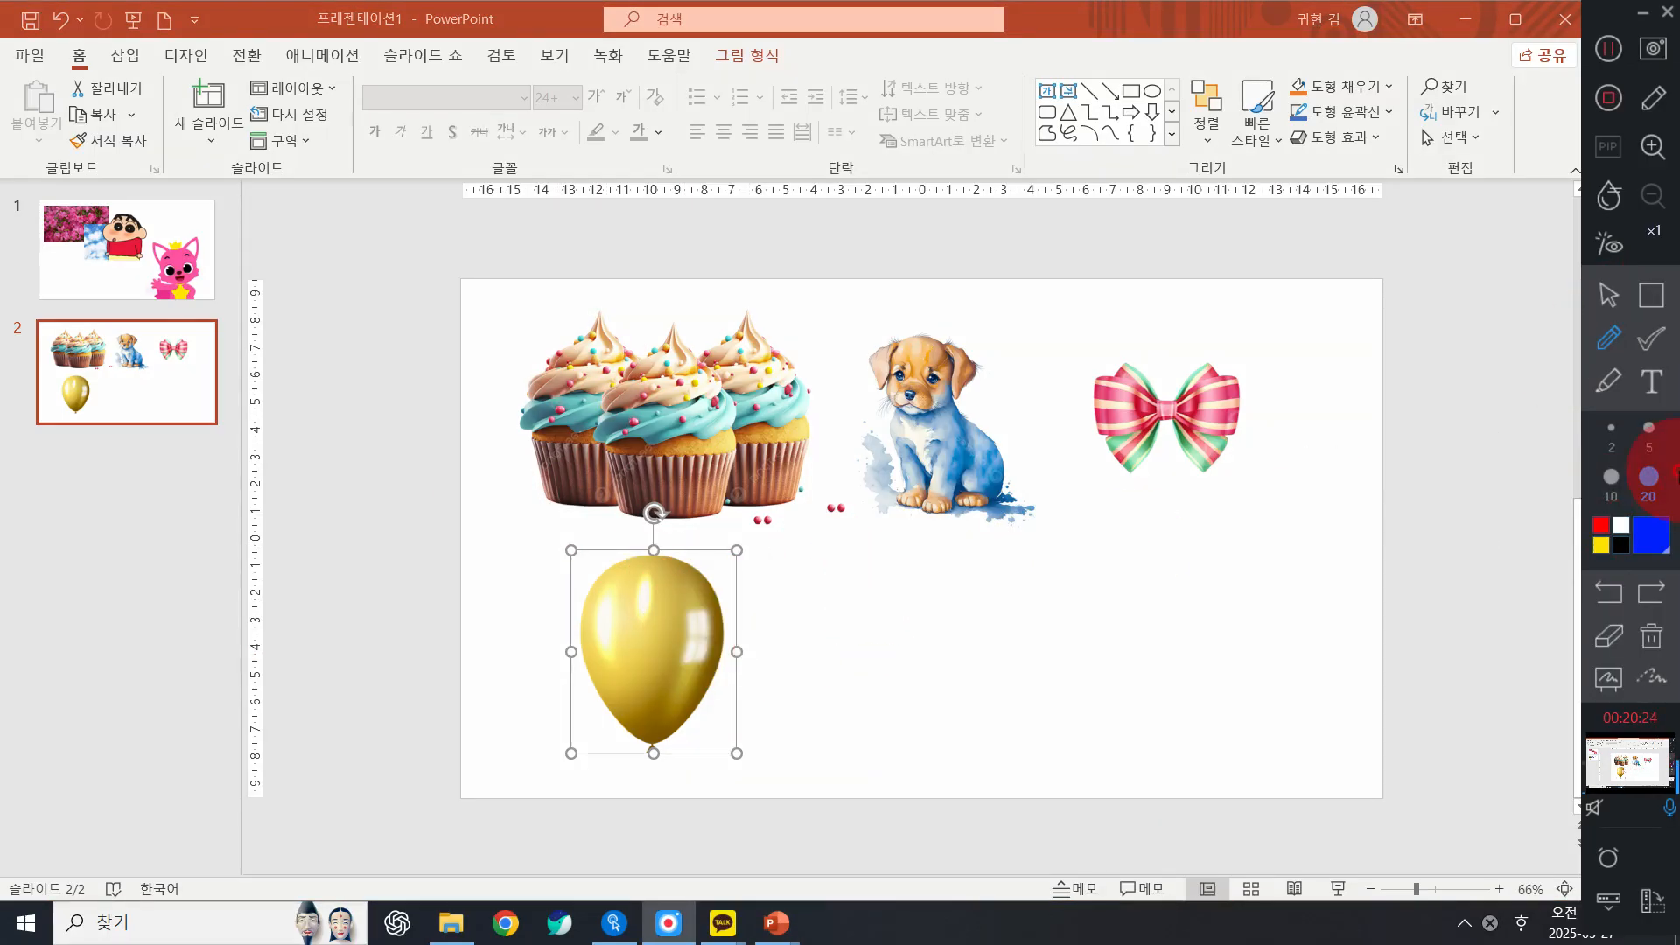
{"action": "left_click", "coordinate": [1608, 295]}
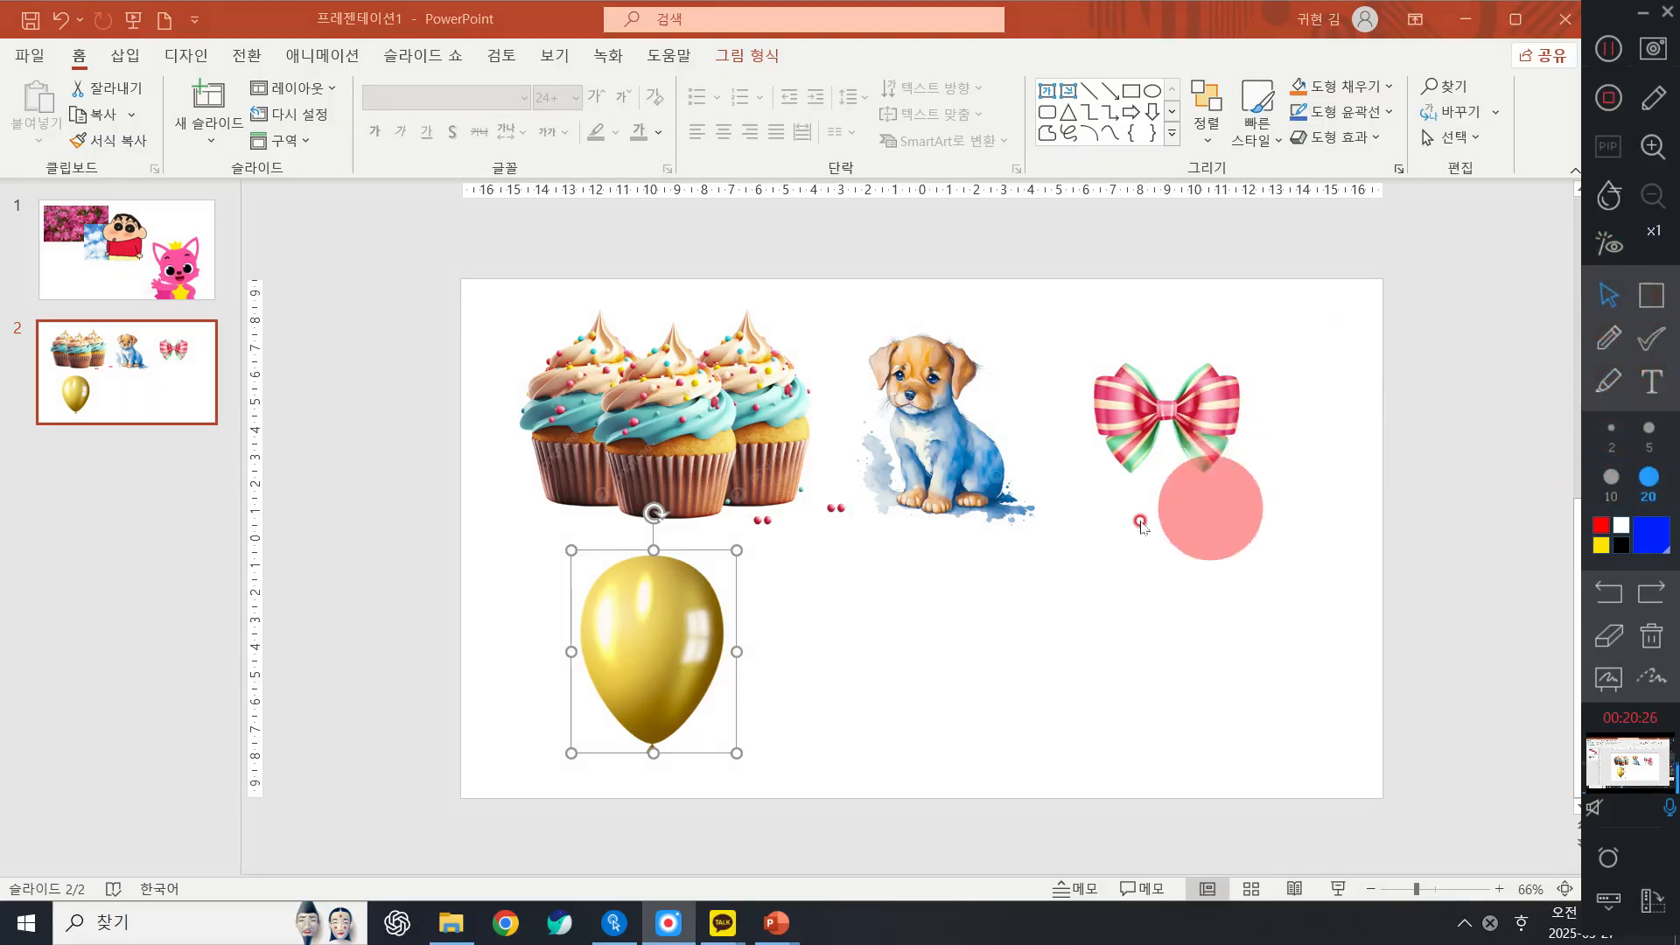
{"action": "left_click", "coordinate": [658, 620]}
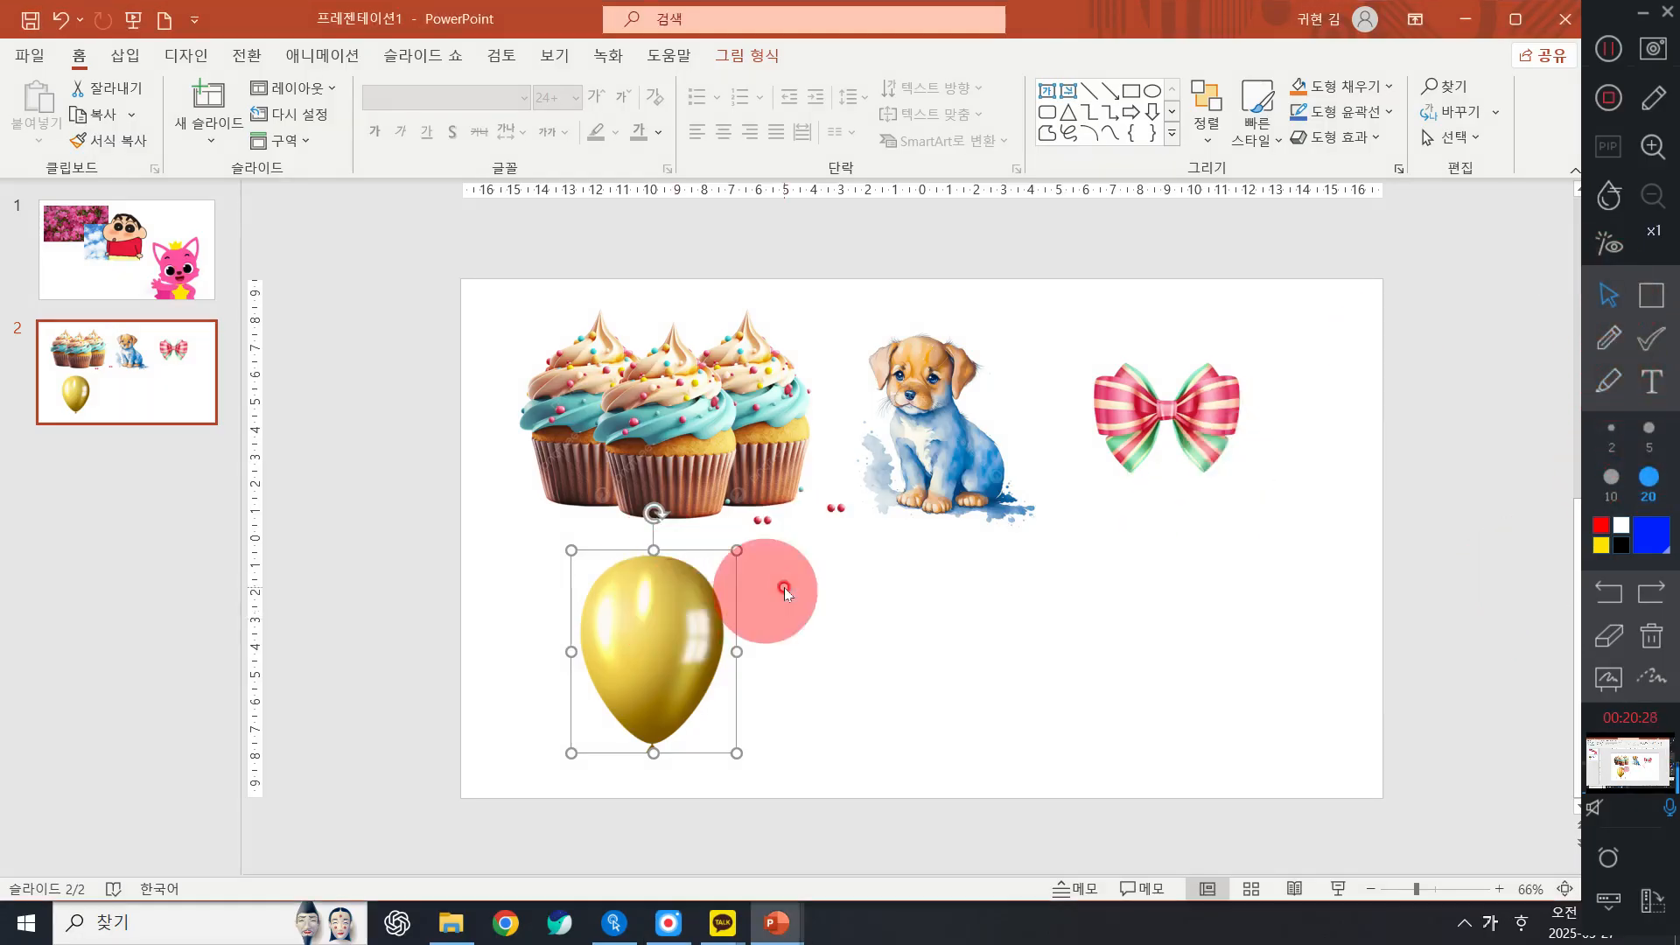
{"action": "left_click", "coordinate": [662, 400]}
{"action": "left_click", "coordinate": [612, 614]}
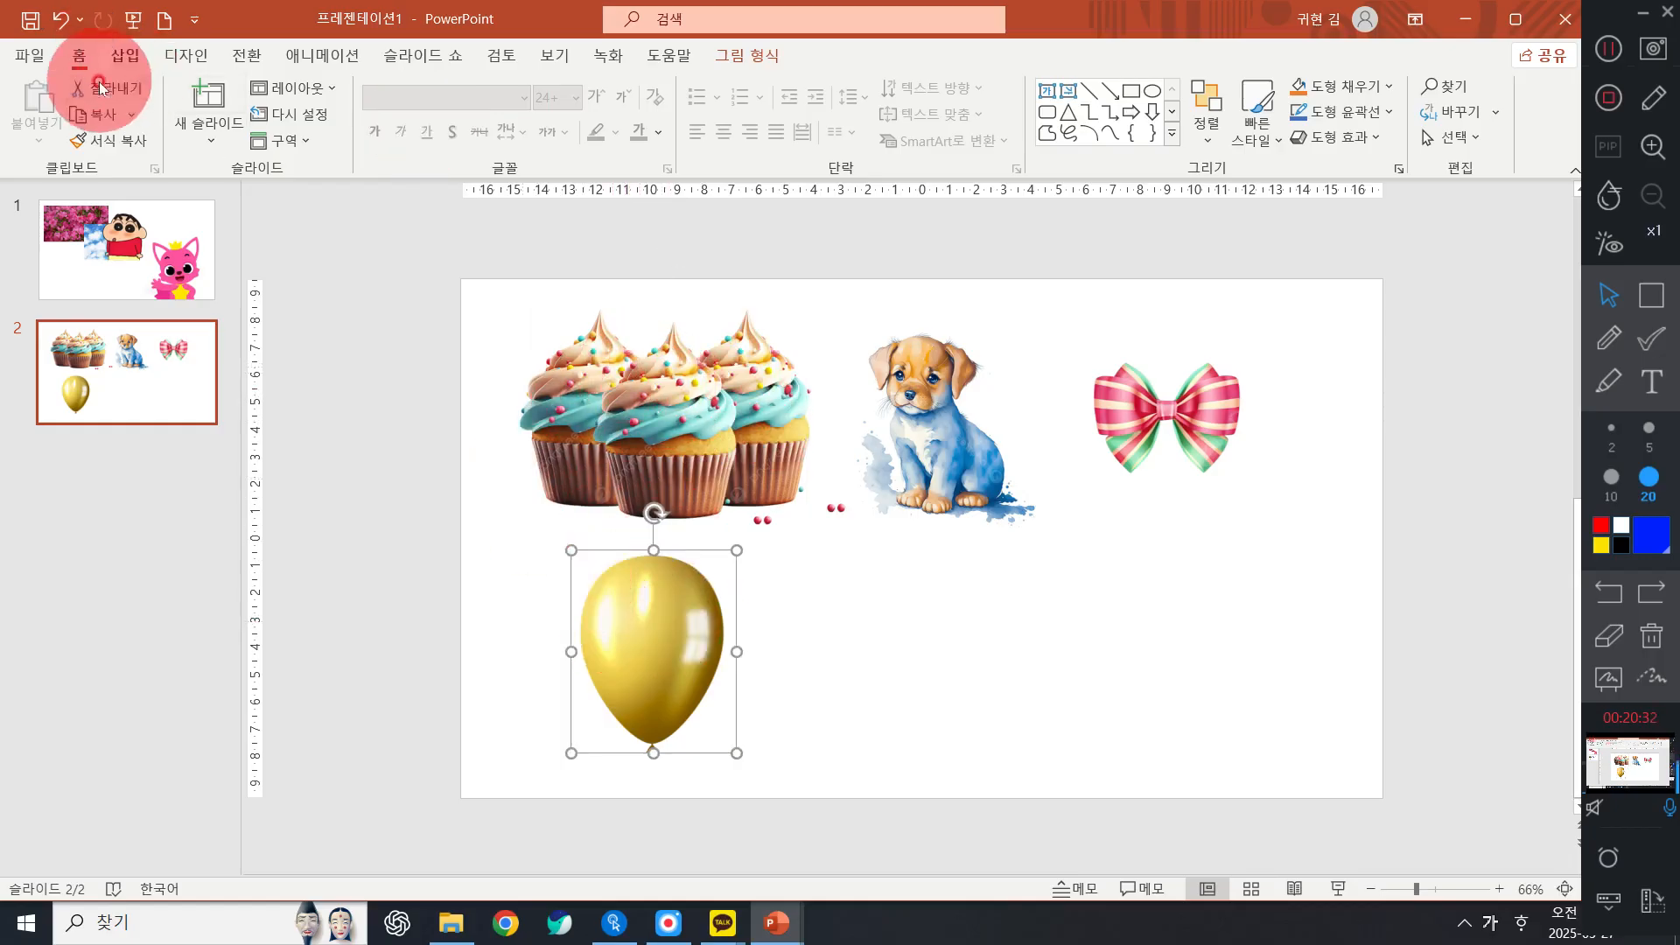
{"action": "left_click", "coordinate": [125, 55]}
{"action": "left_click", "coordinate": [838, 385]}
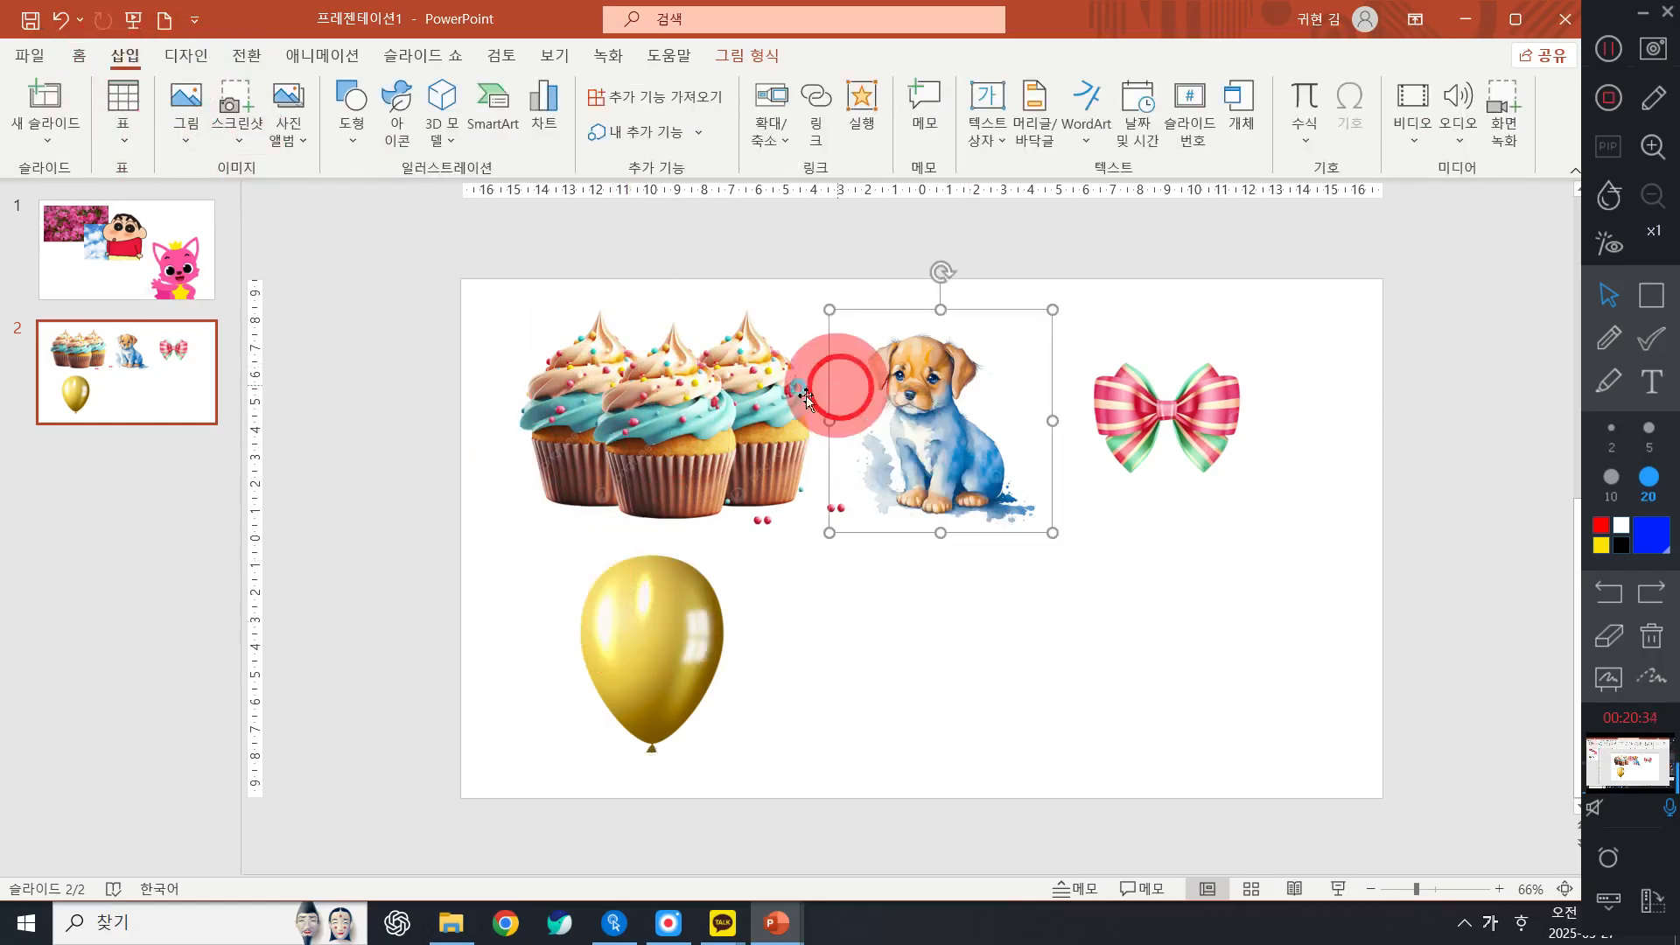
{"action": "left_click", "coordinate": [735, 390]}
{"action": "left_click", "coordinate": [207, 281]}
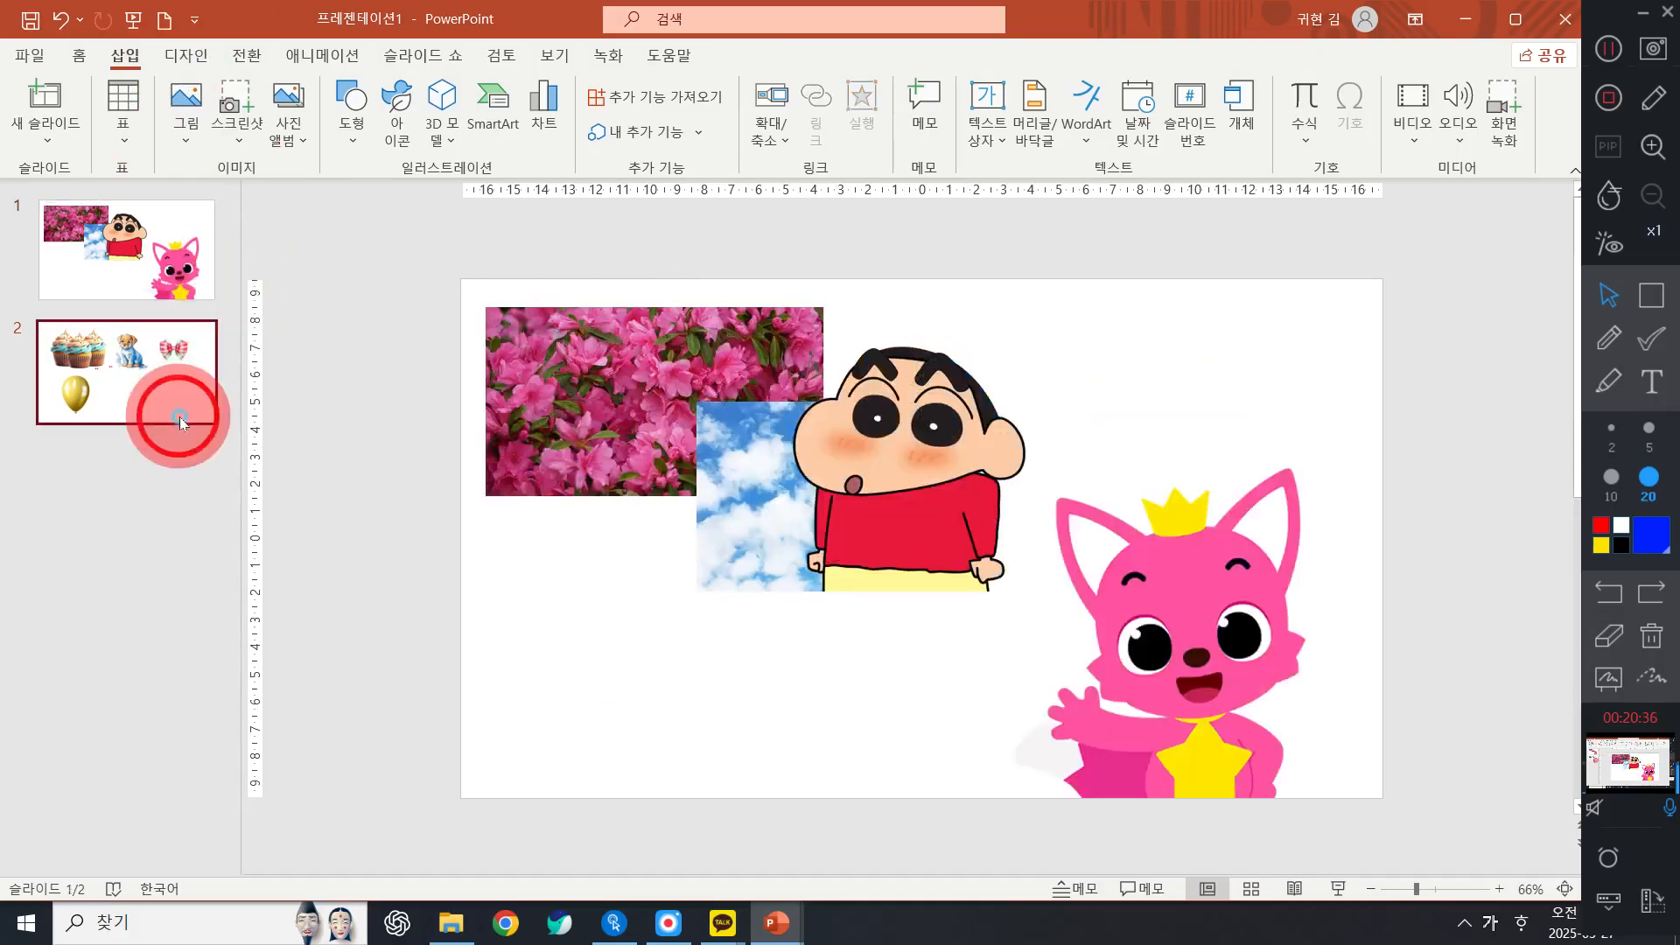
Try adding a two-content slide (콘텐츠 2개) after slide 2 and undo it
{"action": "left_click", "coordinate": [179, 423]}
{"action": "left_click", "coordinate": [82, 57]}
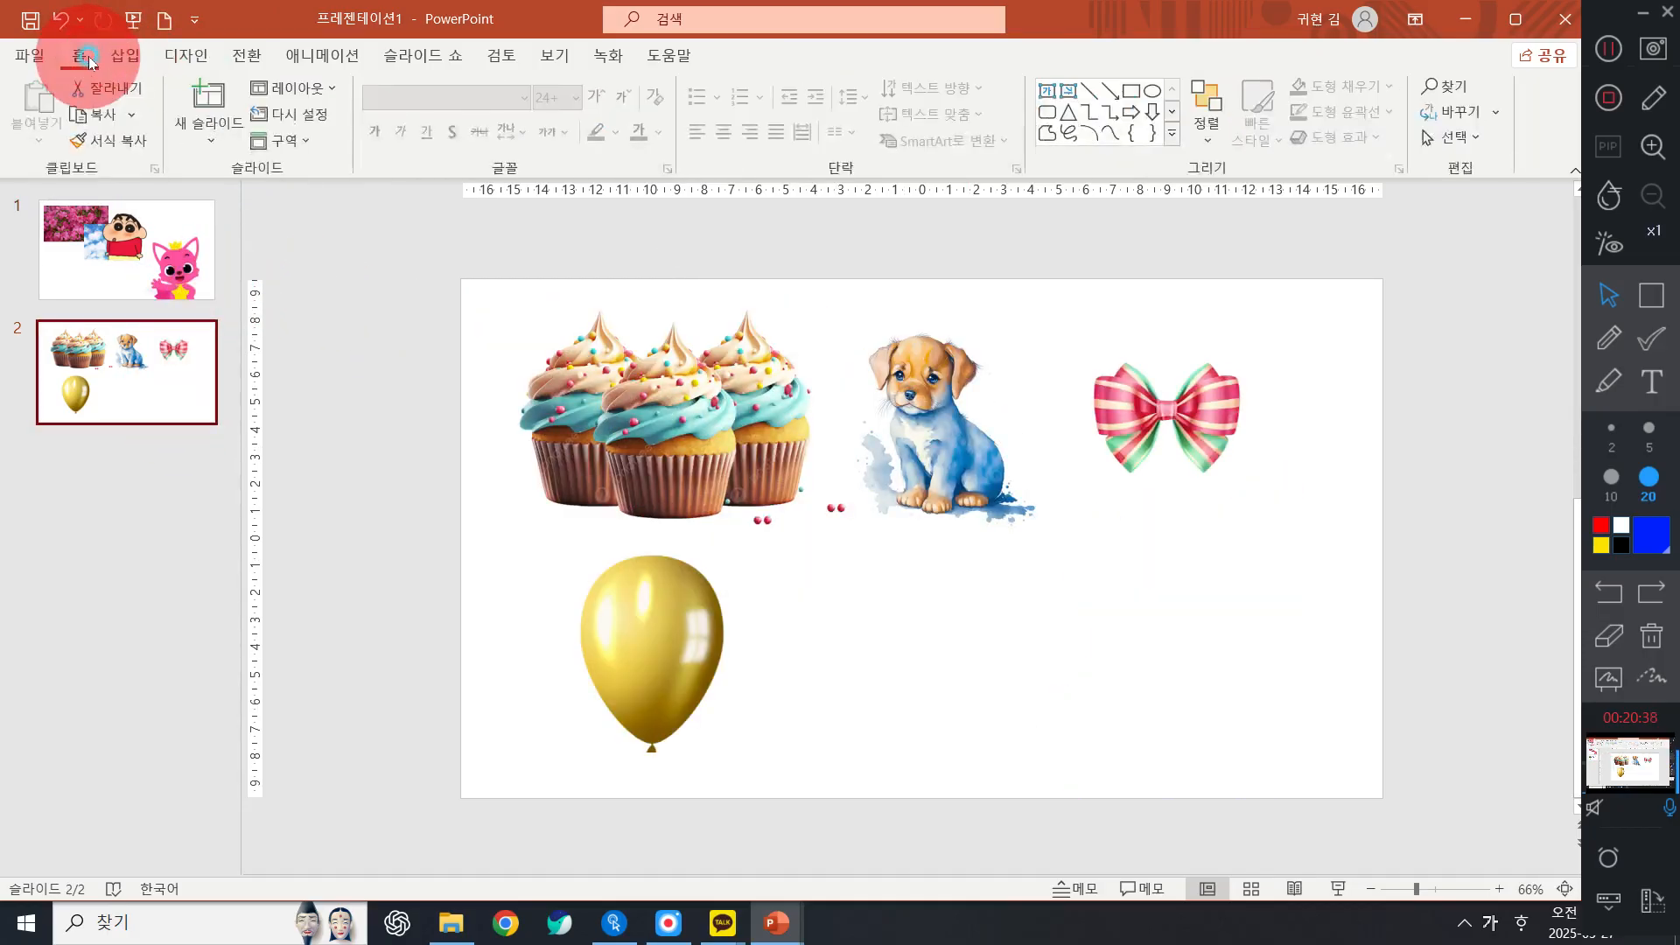
{"action": "left_click", "coordinate": [195, 137]}
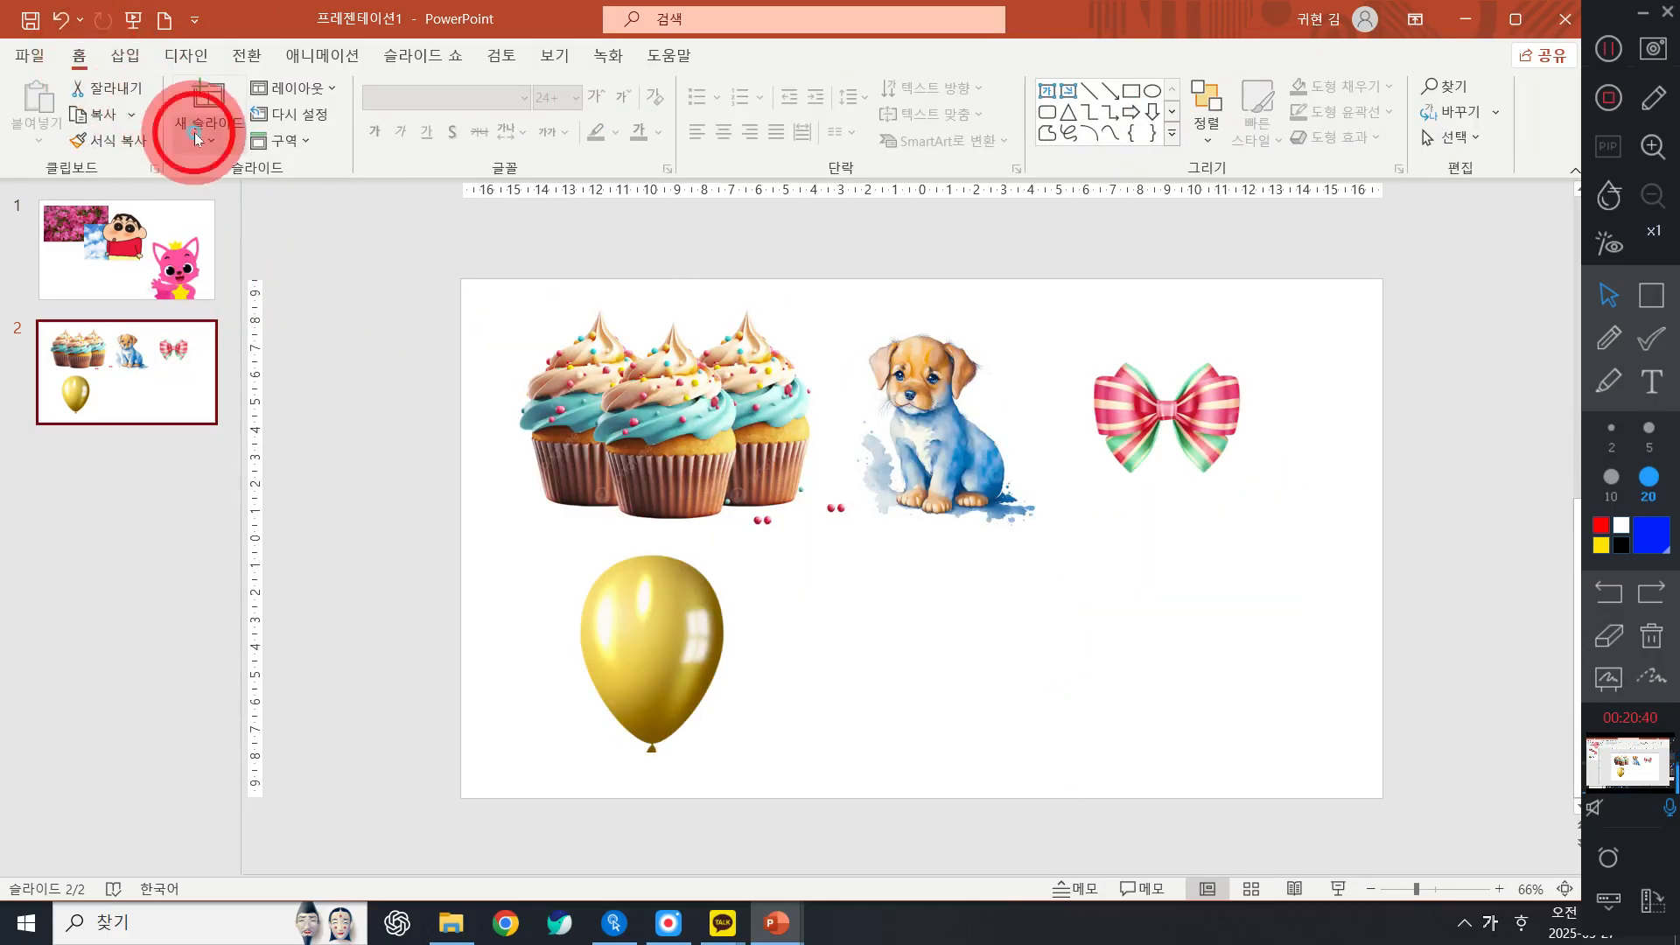
{"action": "left_click", "coordinate": [241, 350]}
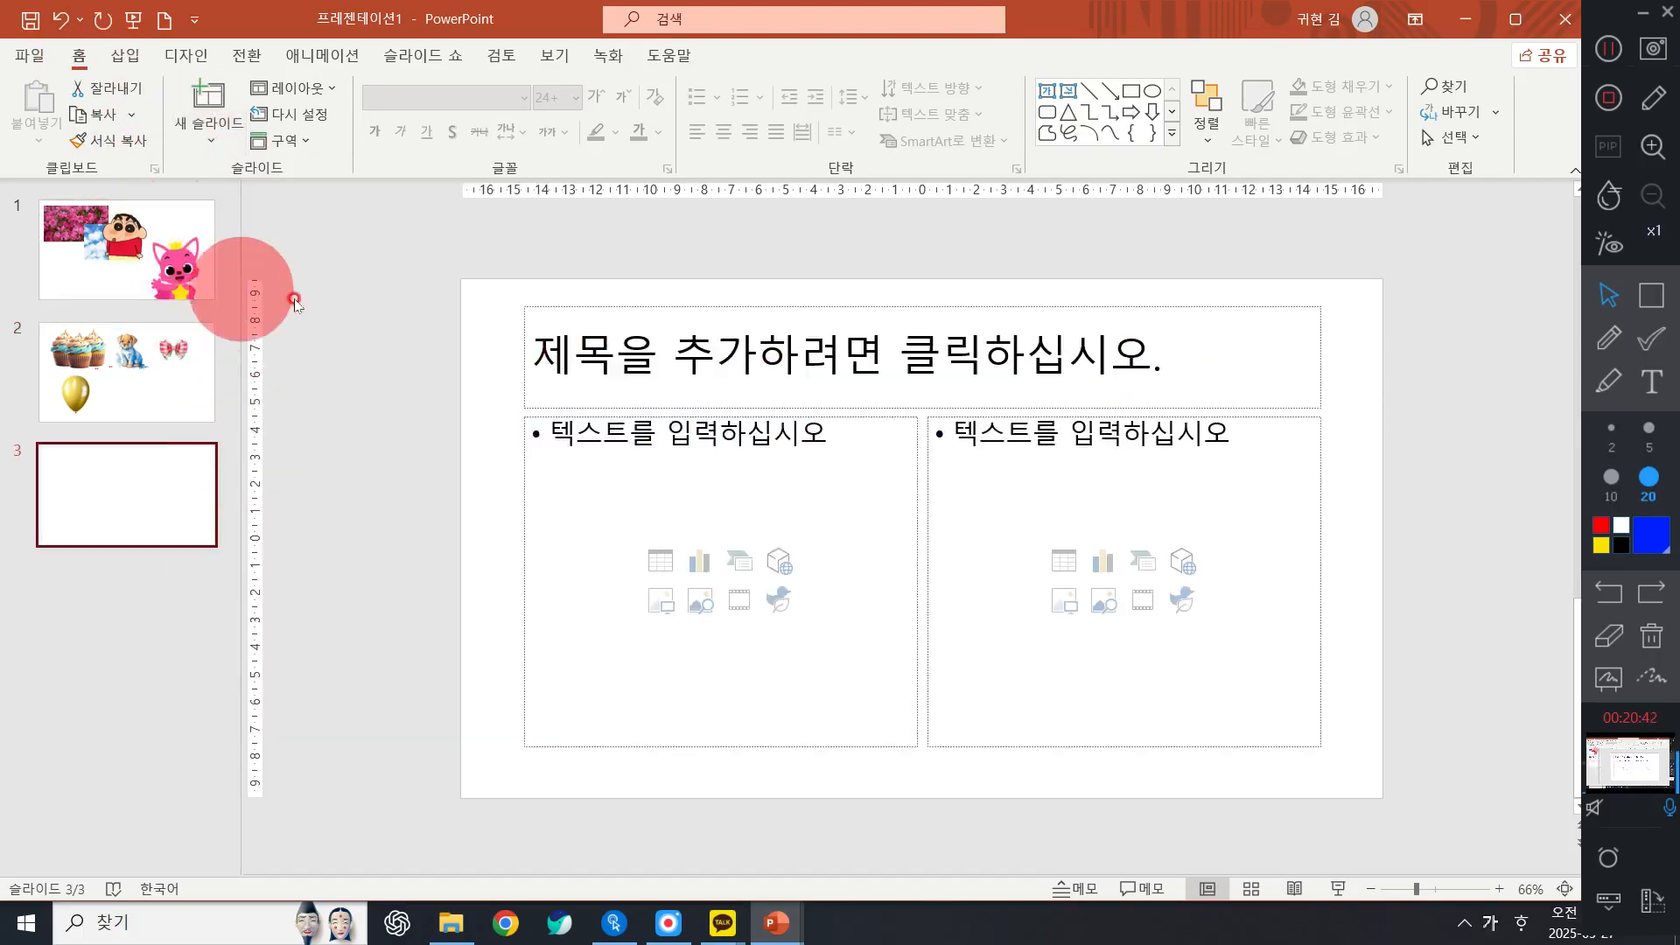
{"action": "key", "text": "ctrl+z"}
Add a blank slide (빈 화면) after slide 2
{"action": "left_click", "coordinate": [192, 138]}
{"action": "left_click", "coordinate": [365, 417]}
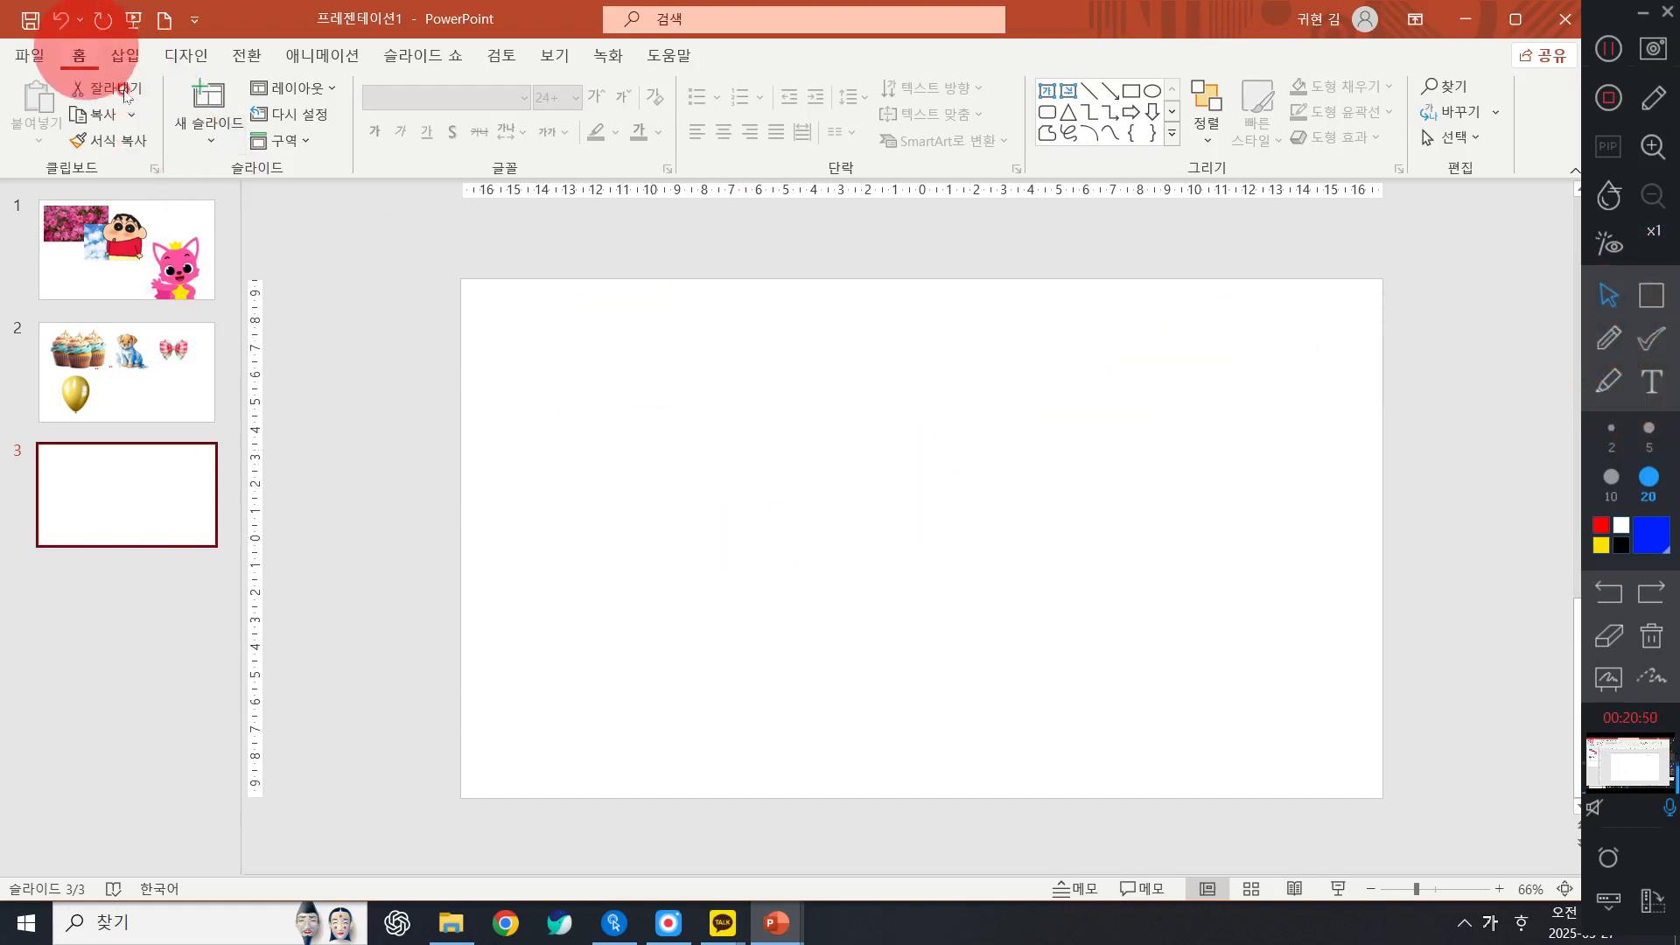
{"action": "left_click", "coordinate": [208, 131]}
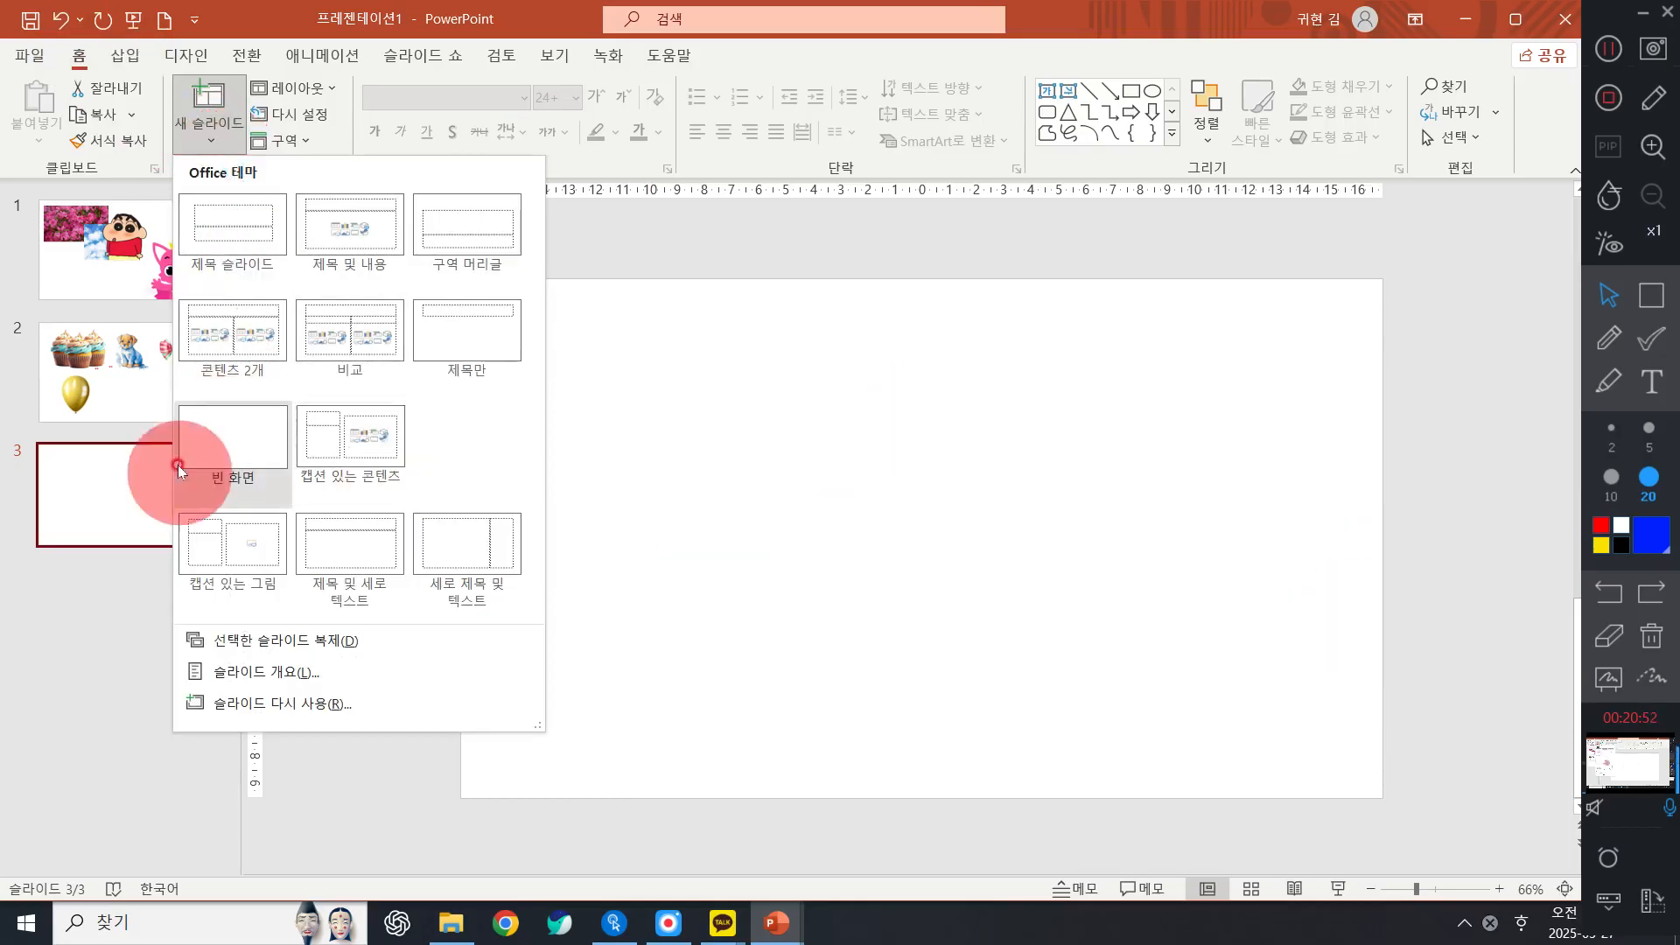
{"action": "left_click", "coordinate": [962, 560]}
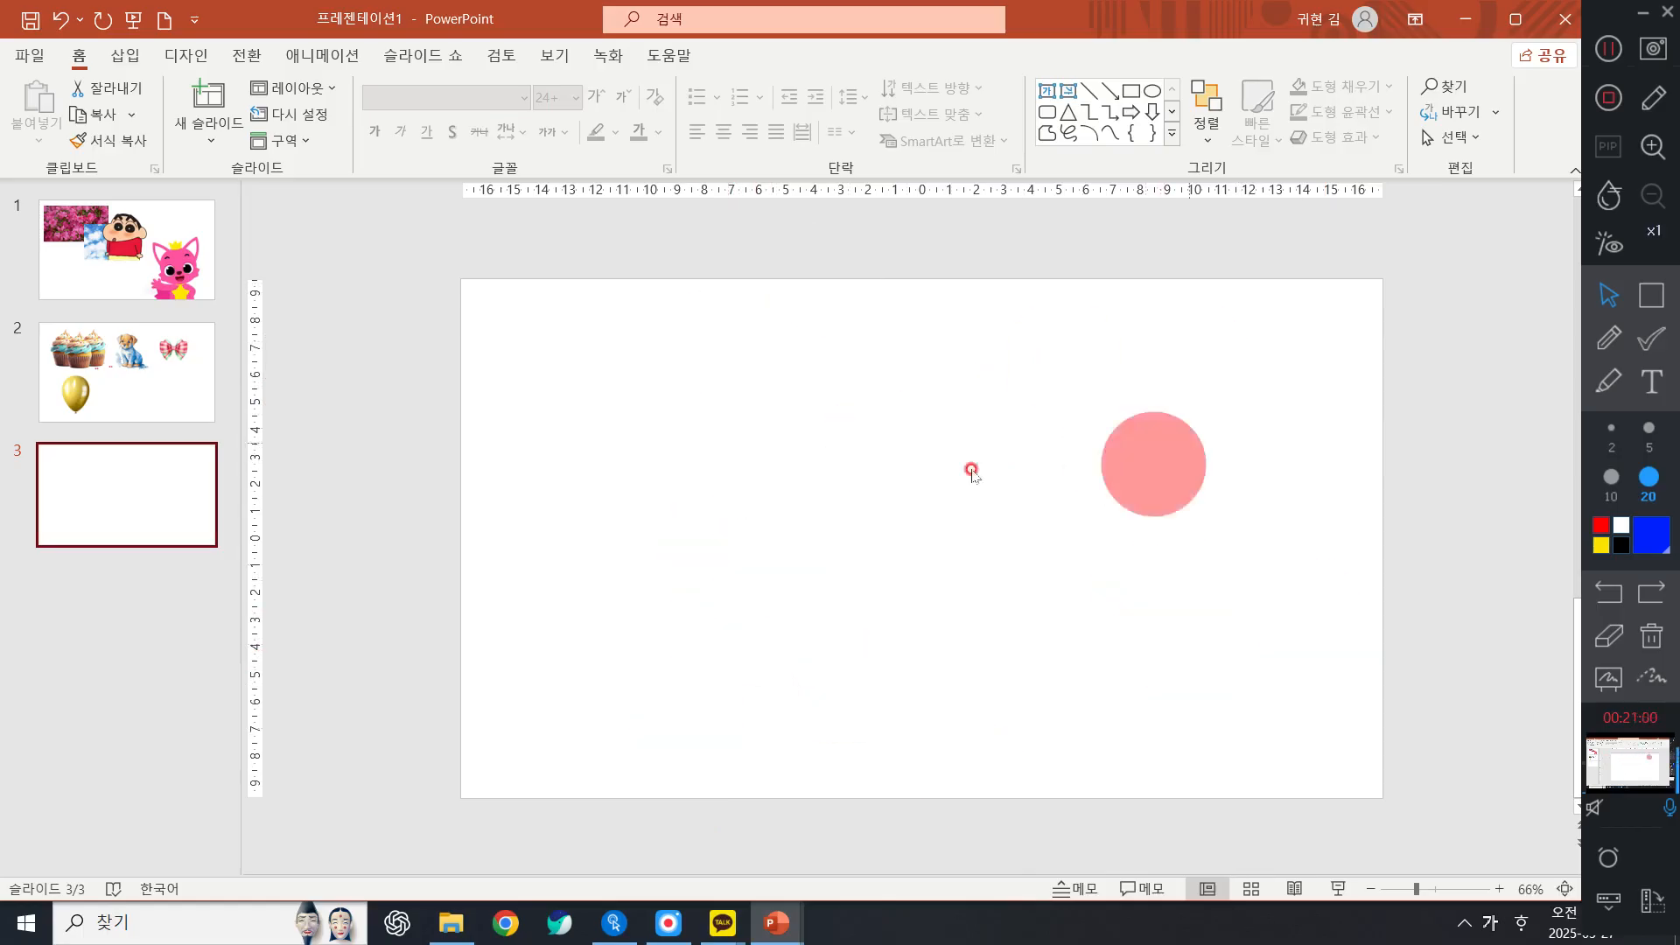
Try writing a text annotation of "꽃," over the blank third slide and clear it
{"action": "left_click", "coordinate": [1652, 382]}
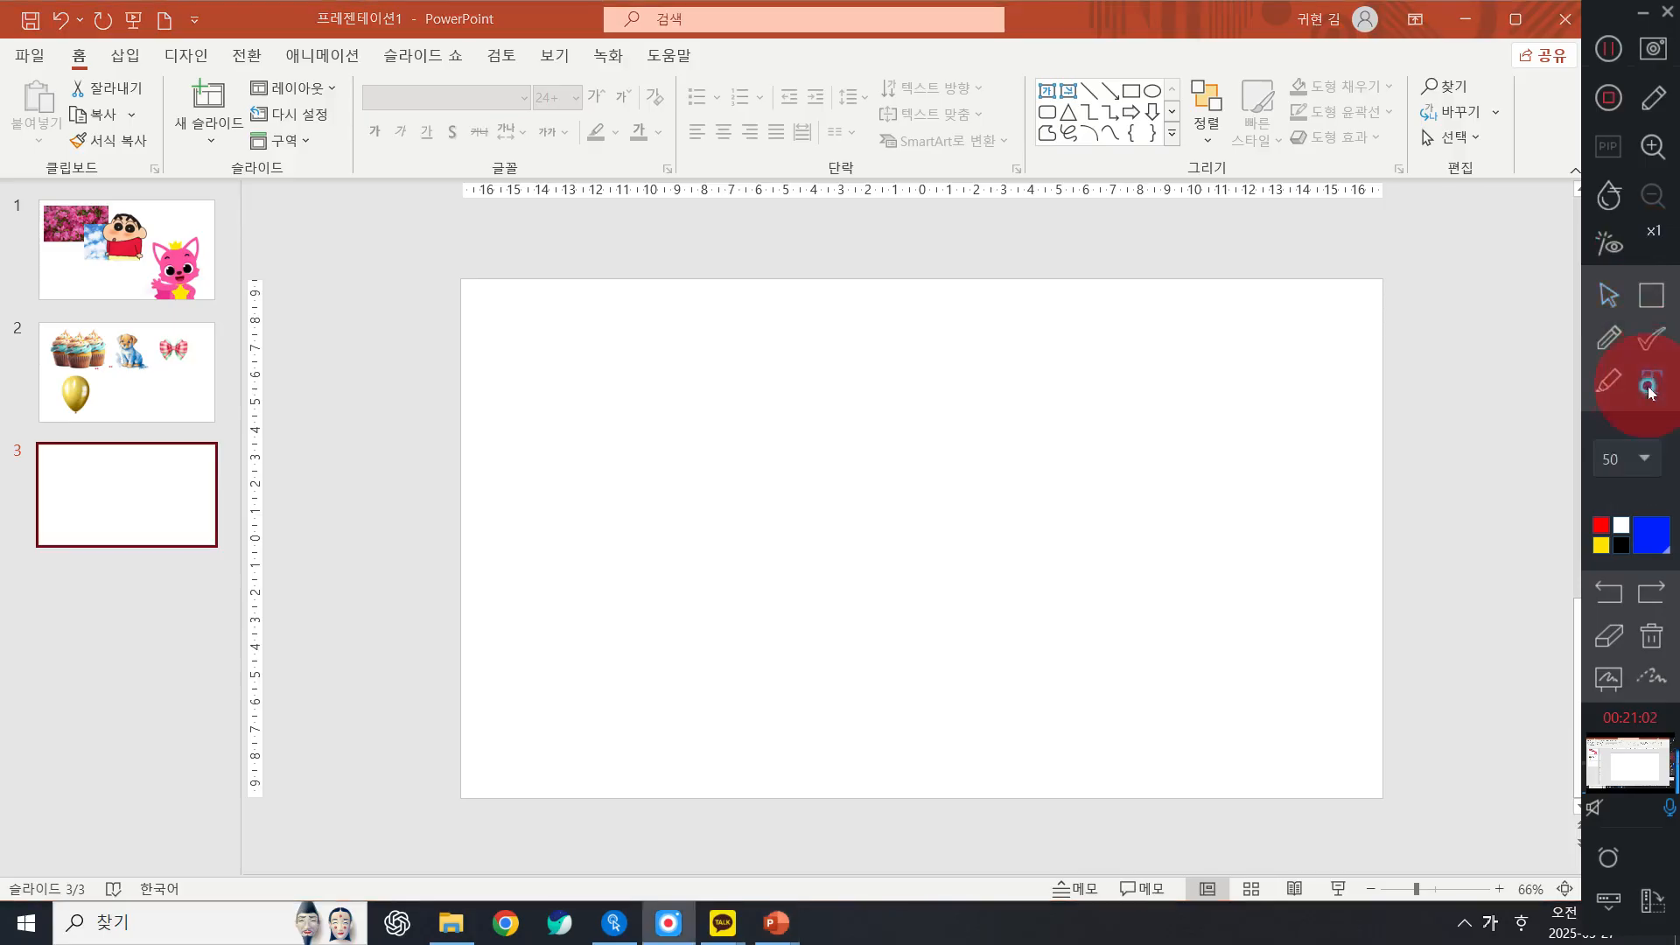
{"action": "left_click", "coordinate": [433, 291]}
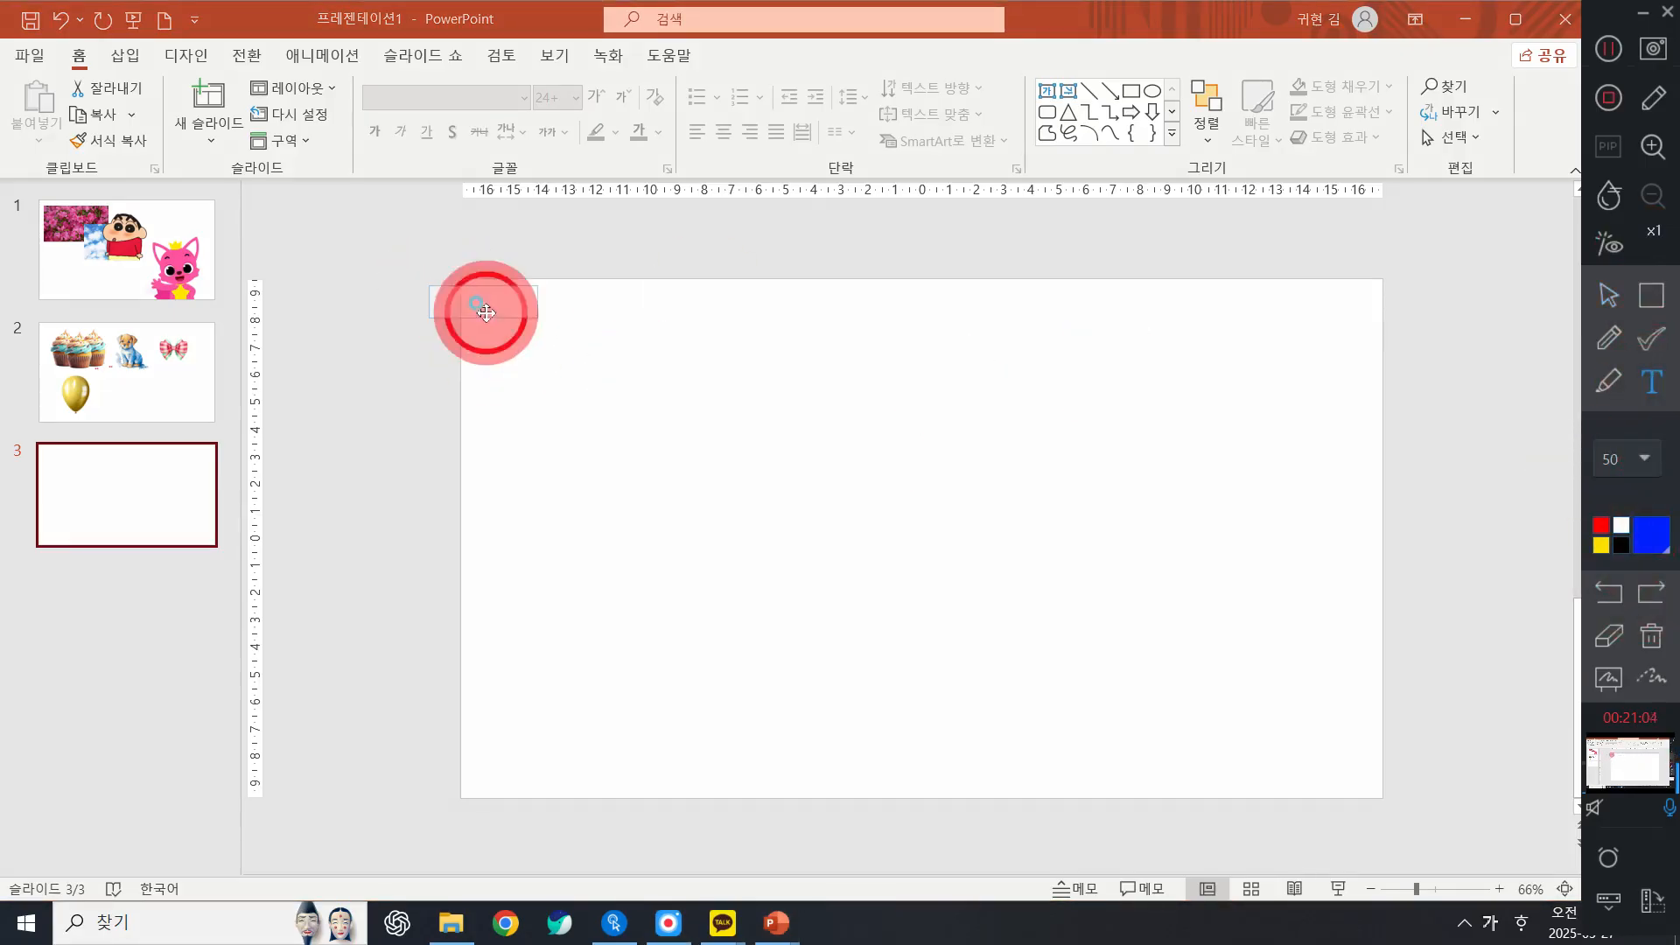
{"action": "left_click", "coordinate": [502, 341]}
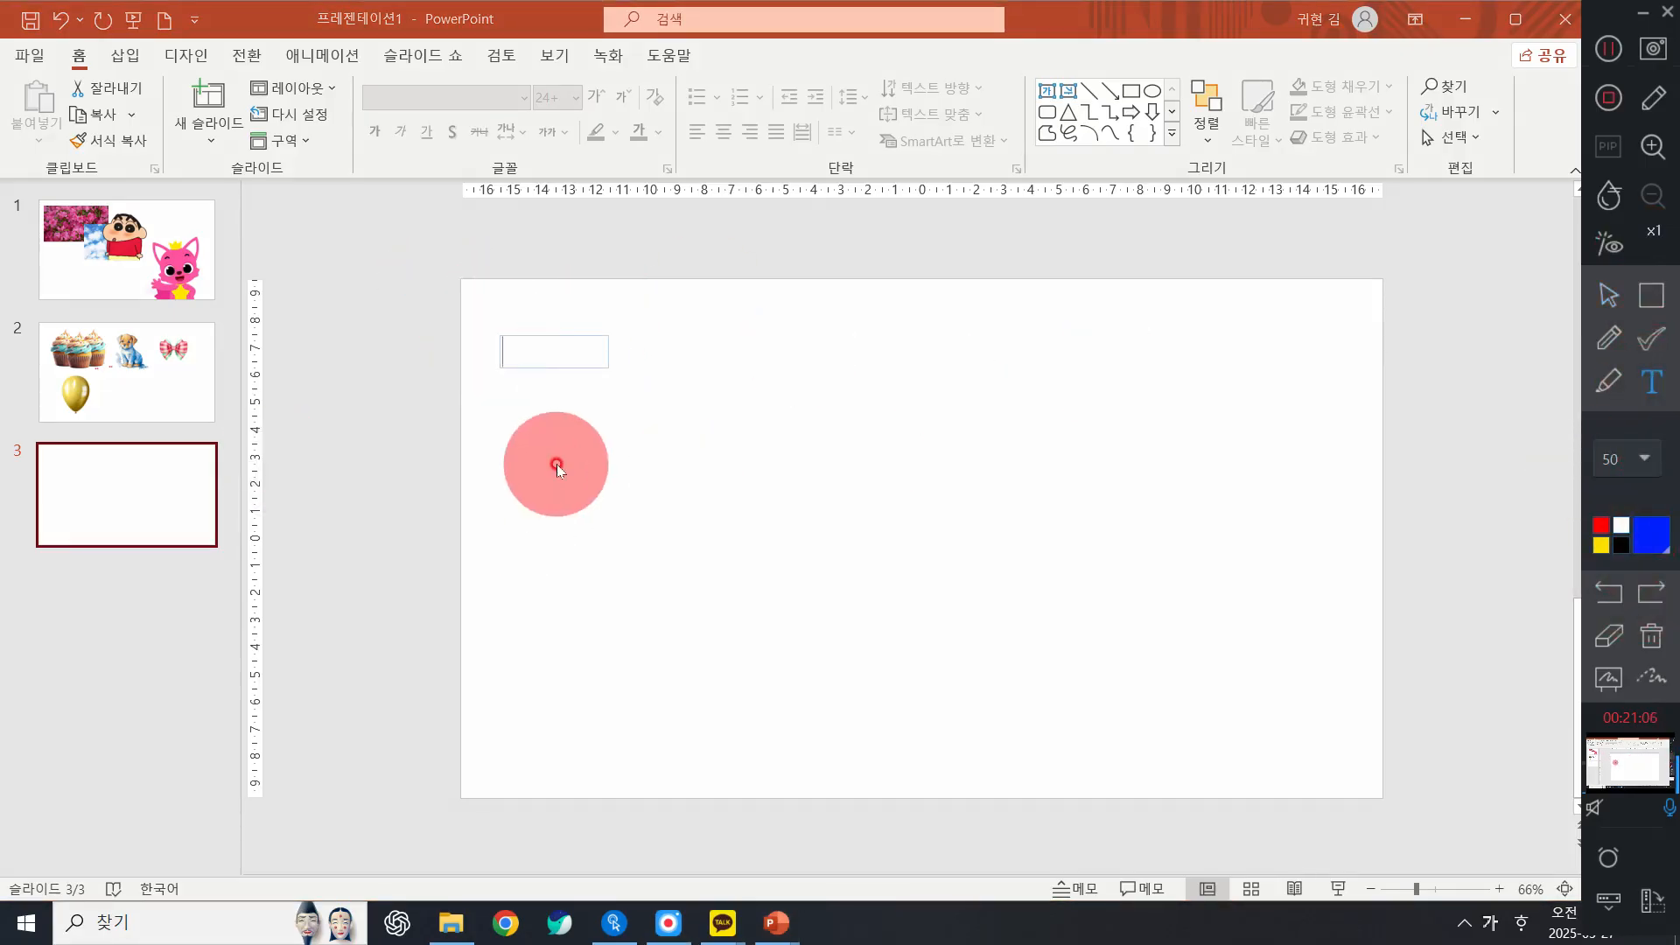
{"action": "type", "text": "테두"}
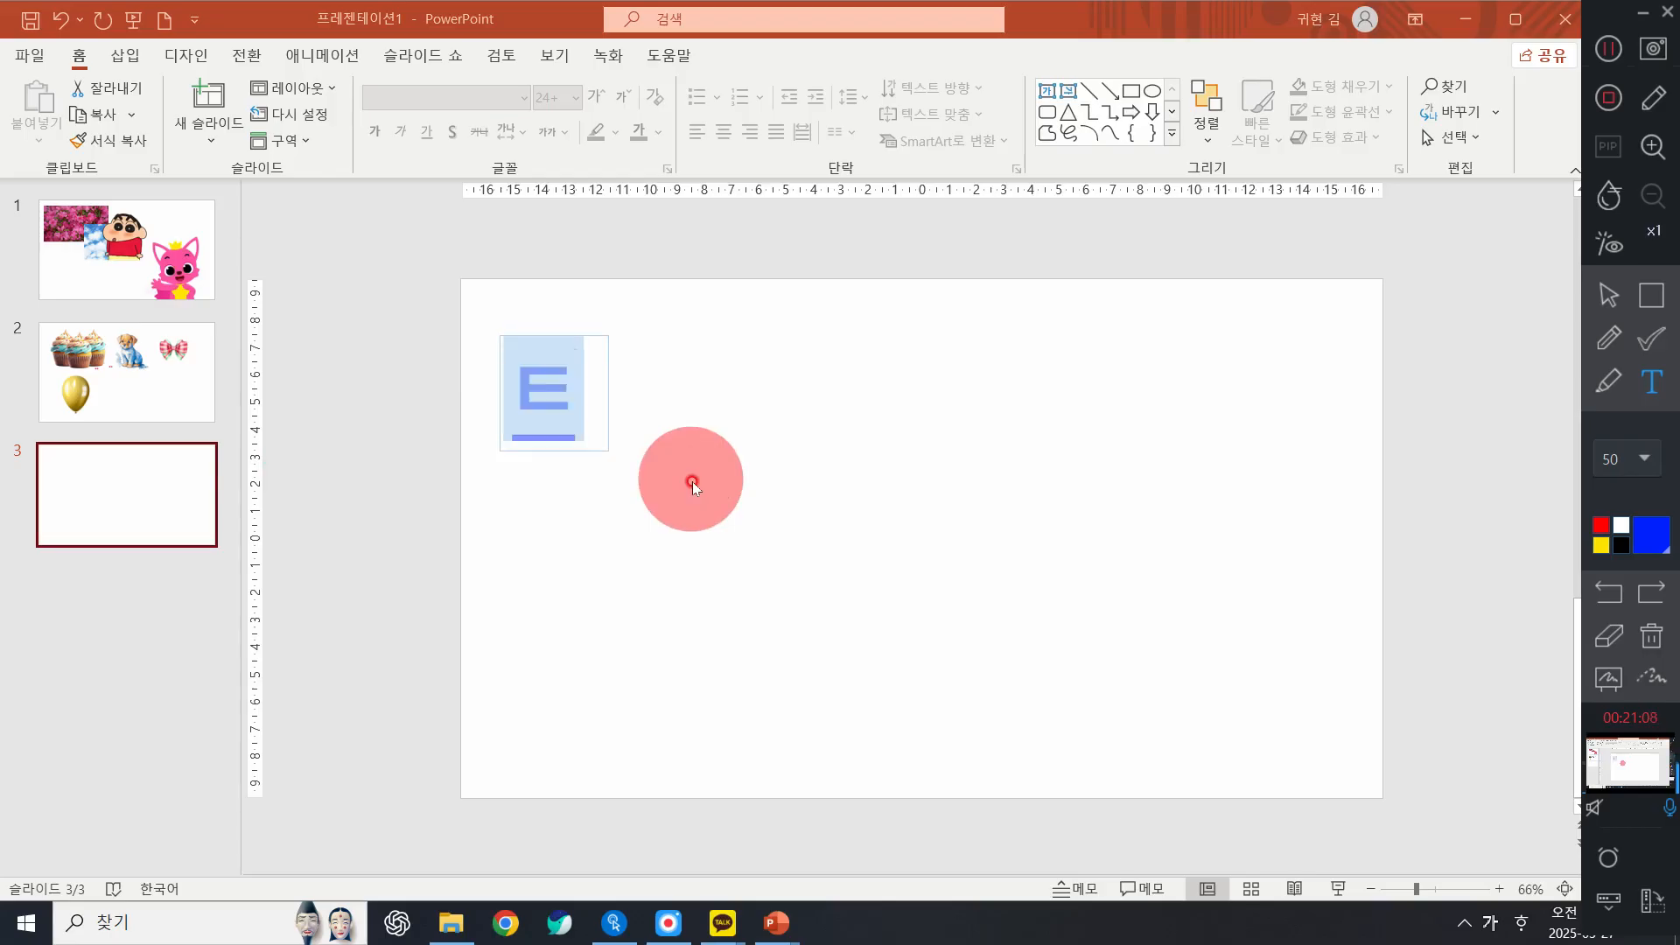
{"action": "key", "text": "ctrl+z"}
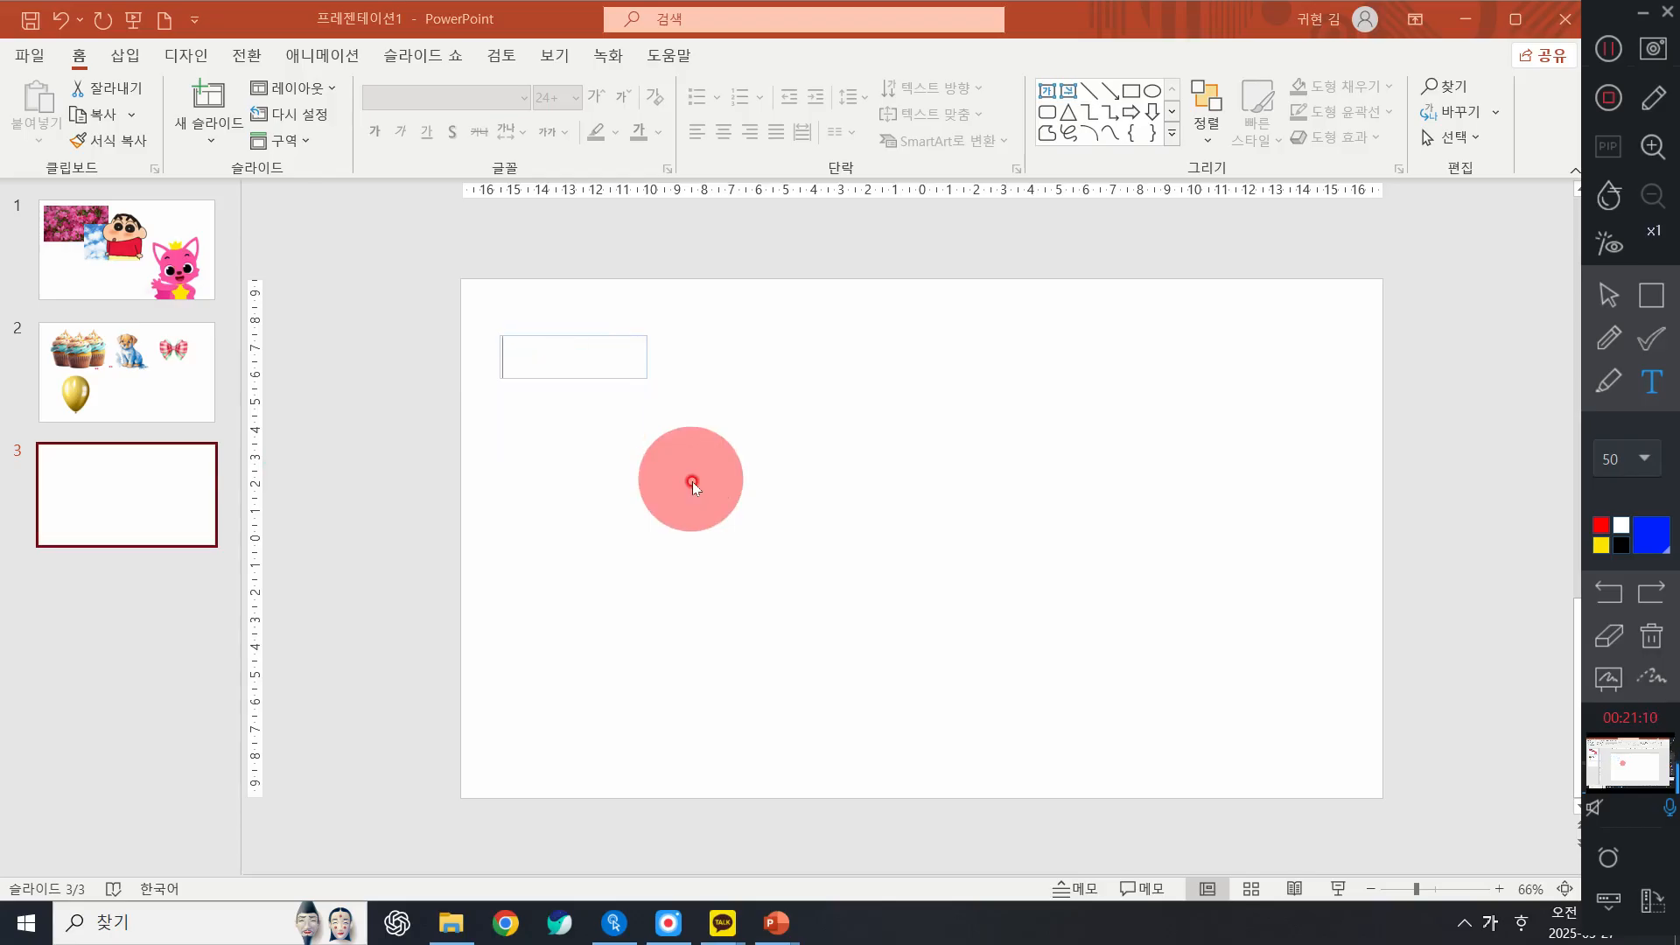
{"action": "type", "text": "꽃,"}
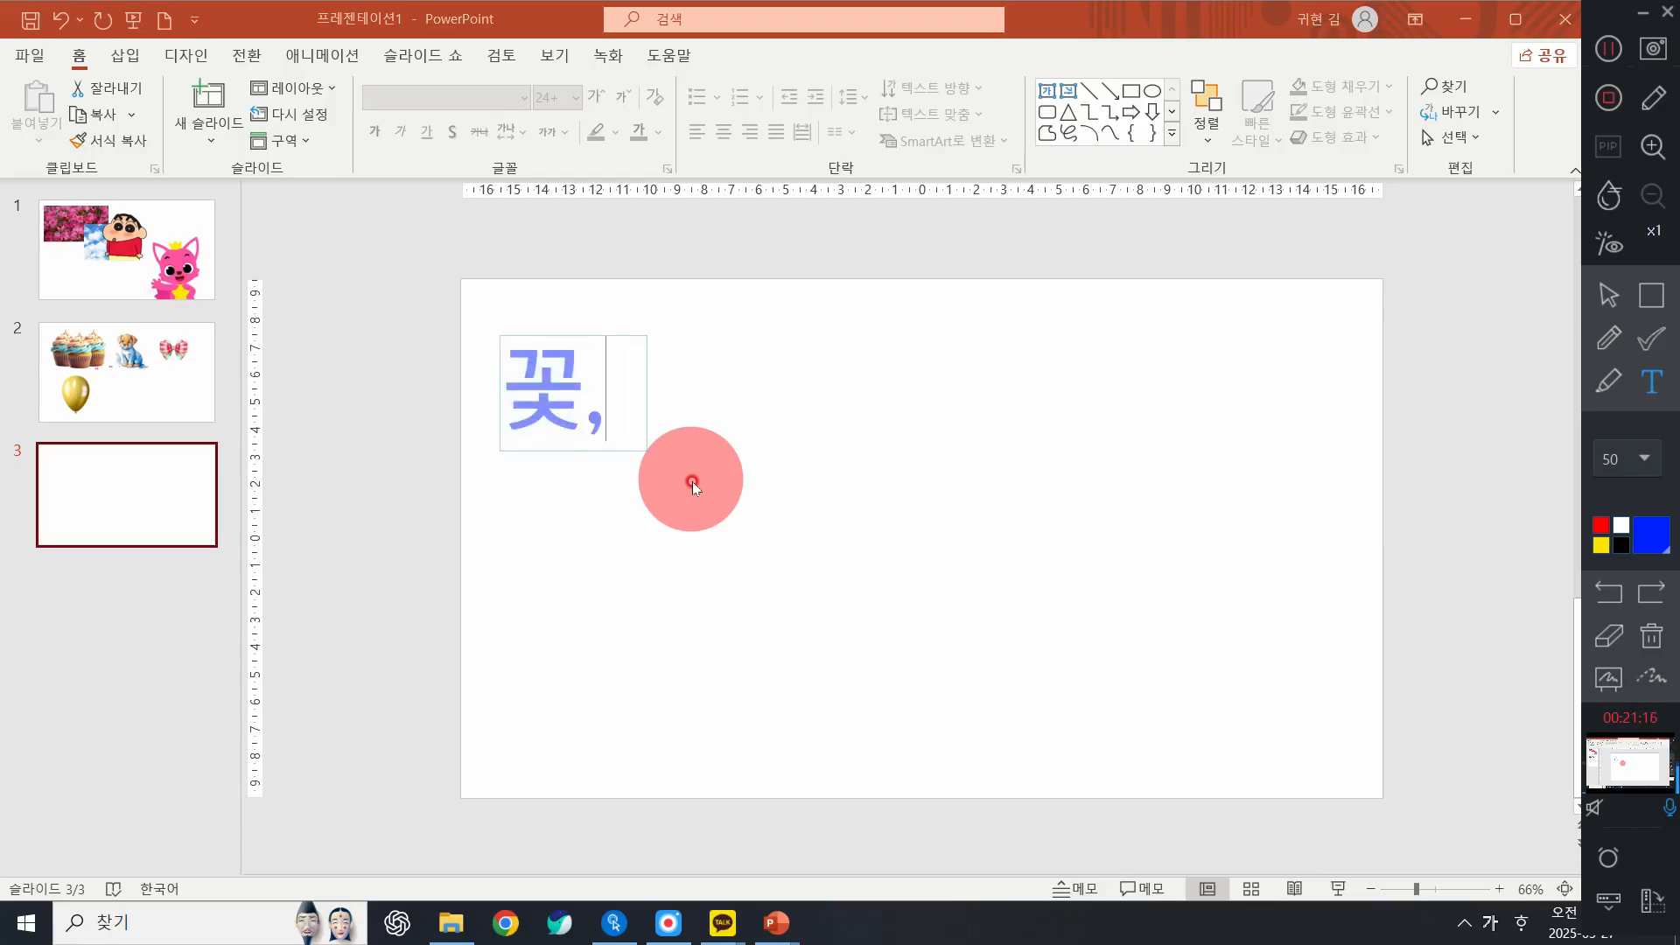
{"action": "key", "text": "BackSpace"}
{"action": "key", "text": "BackSpace"}
{"action": "left_click", "coordinate": [828, 543]}
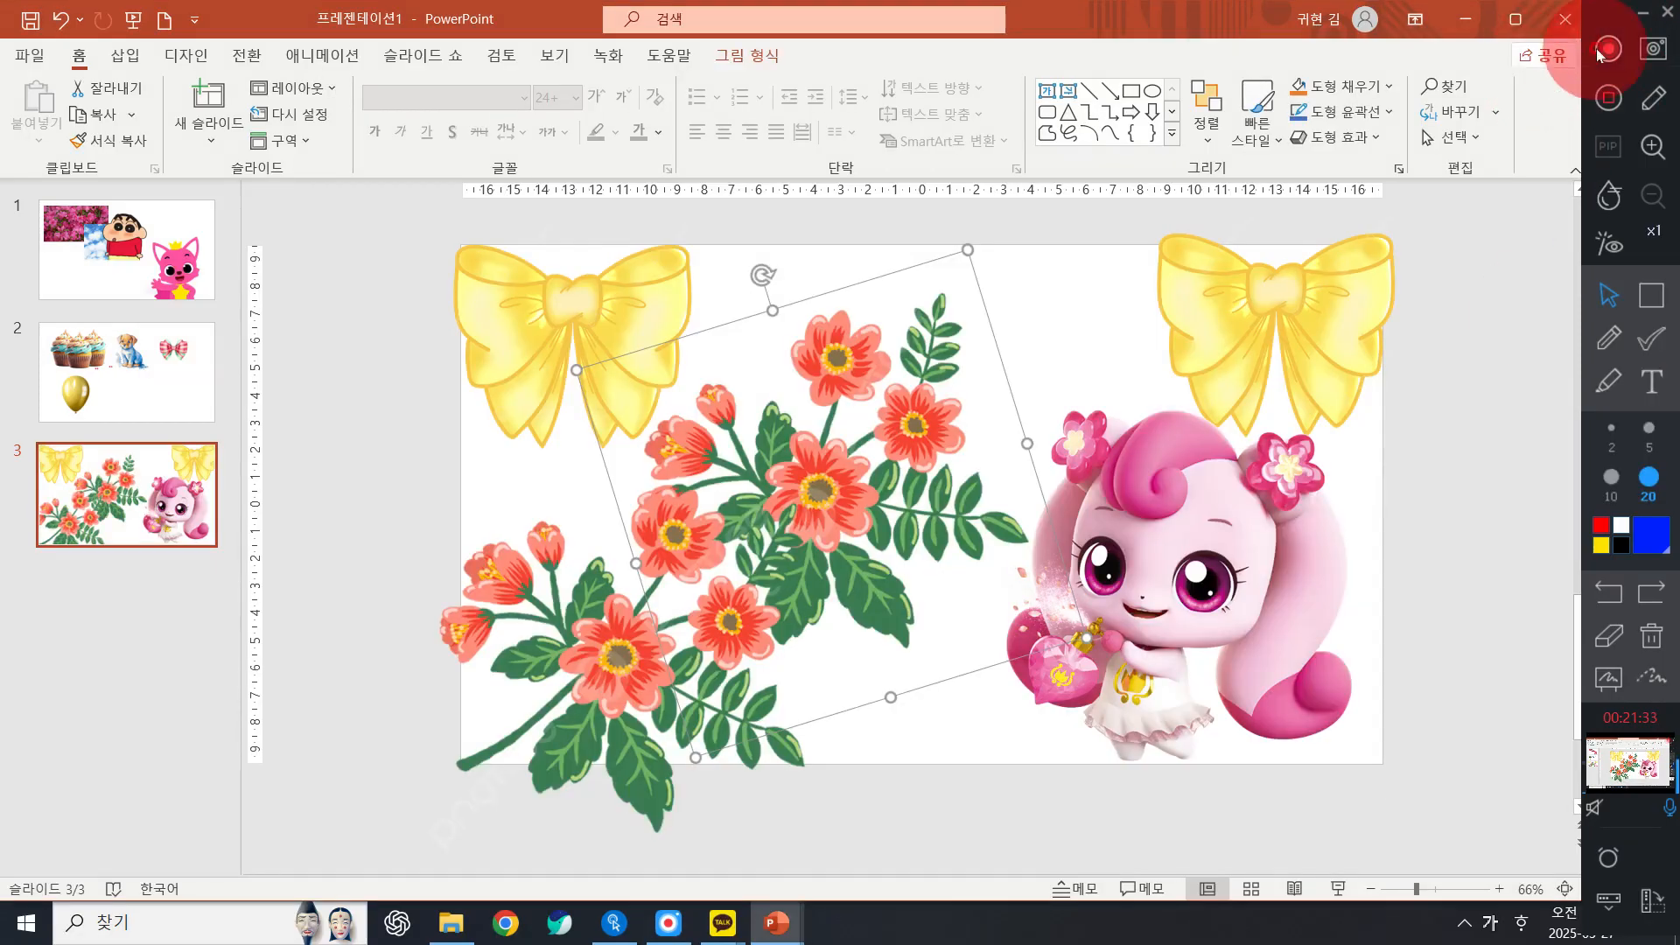
Add a blank slide (빈 화면) after slide 3
{"action": "left_click", "coordinate": [153, 508]}
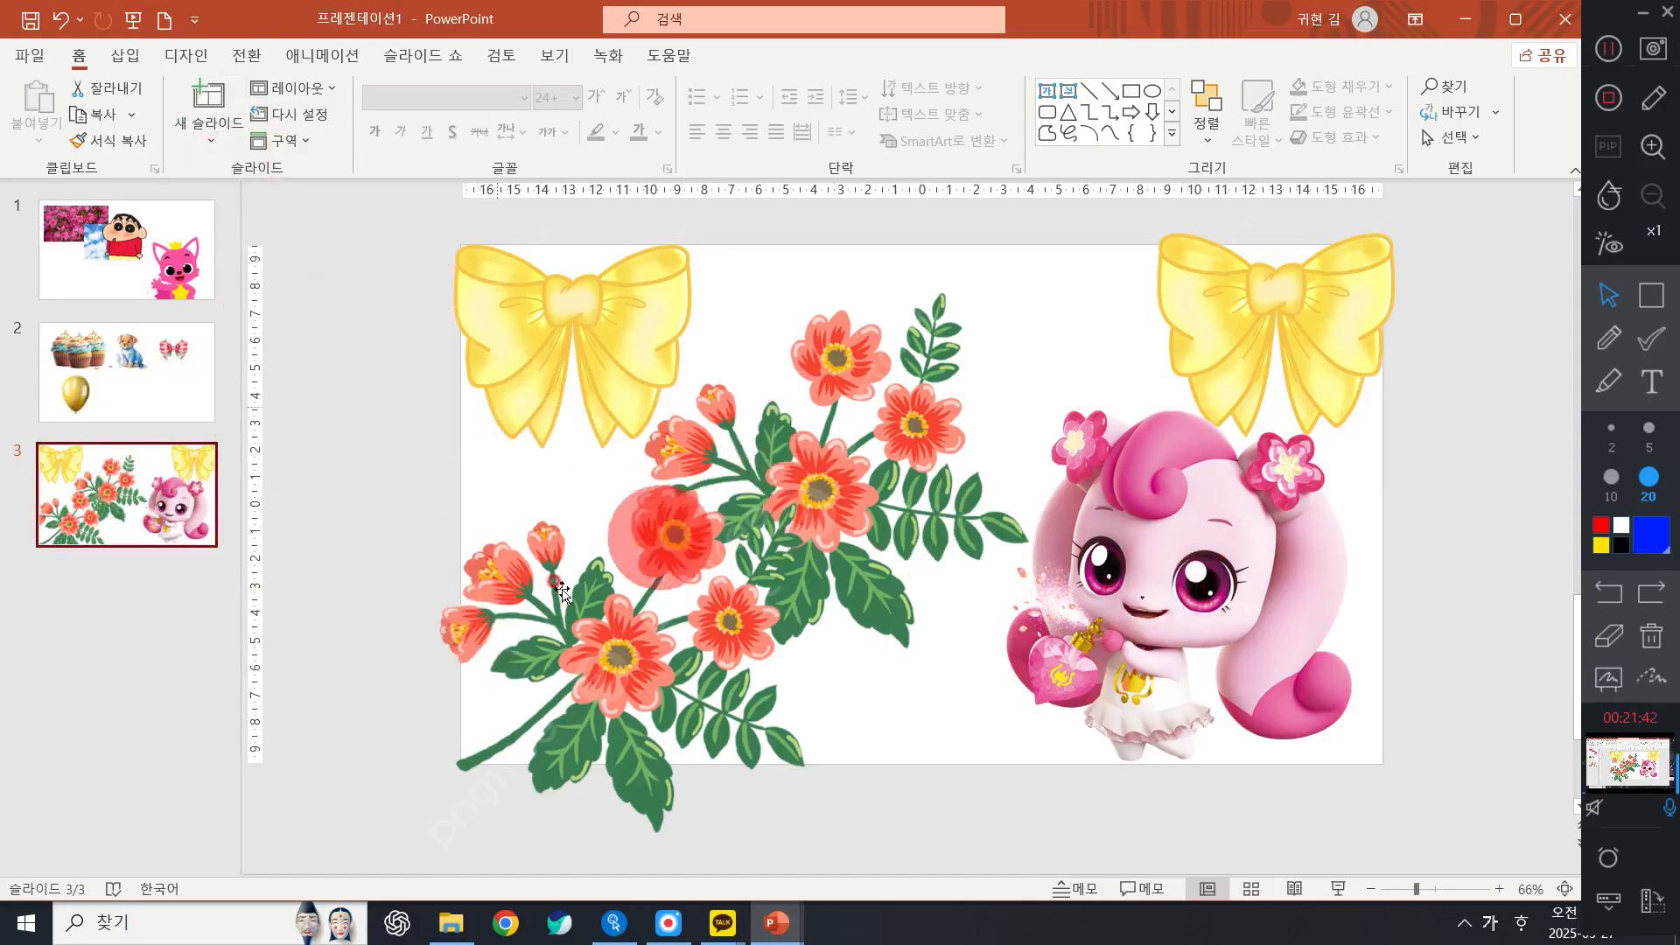
{"action": "left_click", "coordinate": [584, 643]}
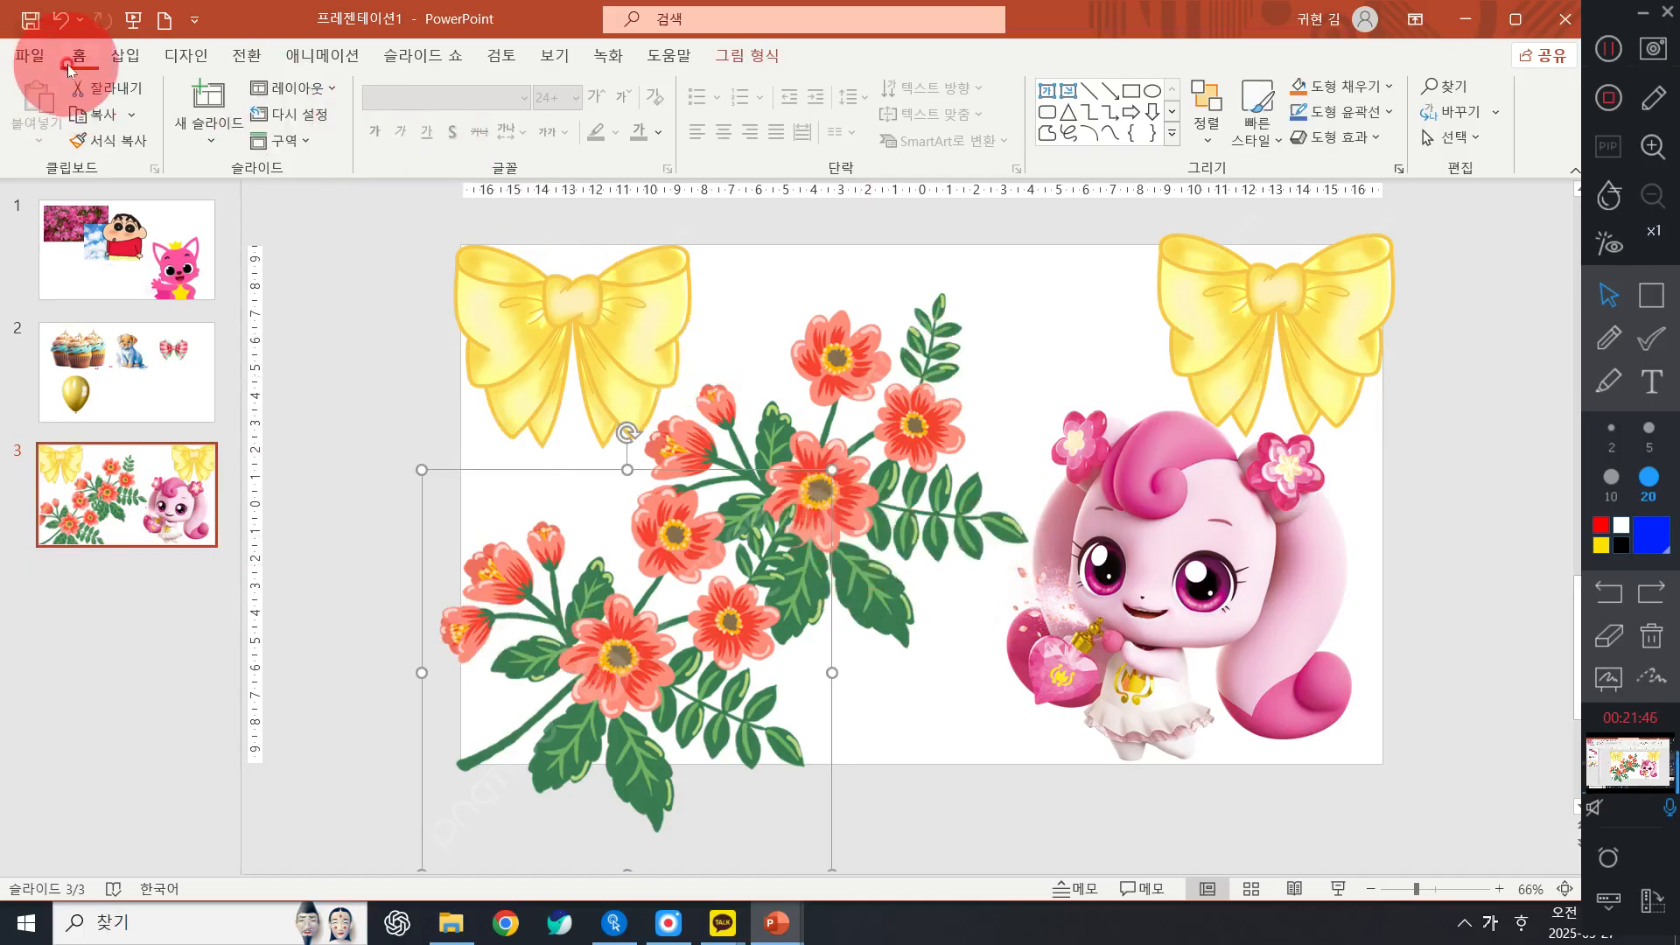
{"action": "left_click", "coordinate": [201, 131]}
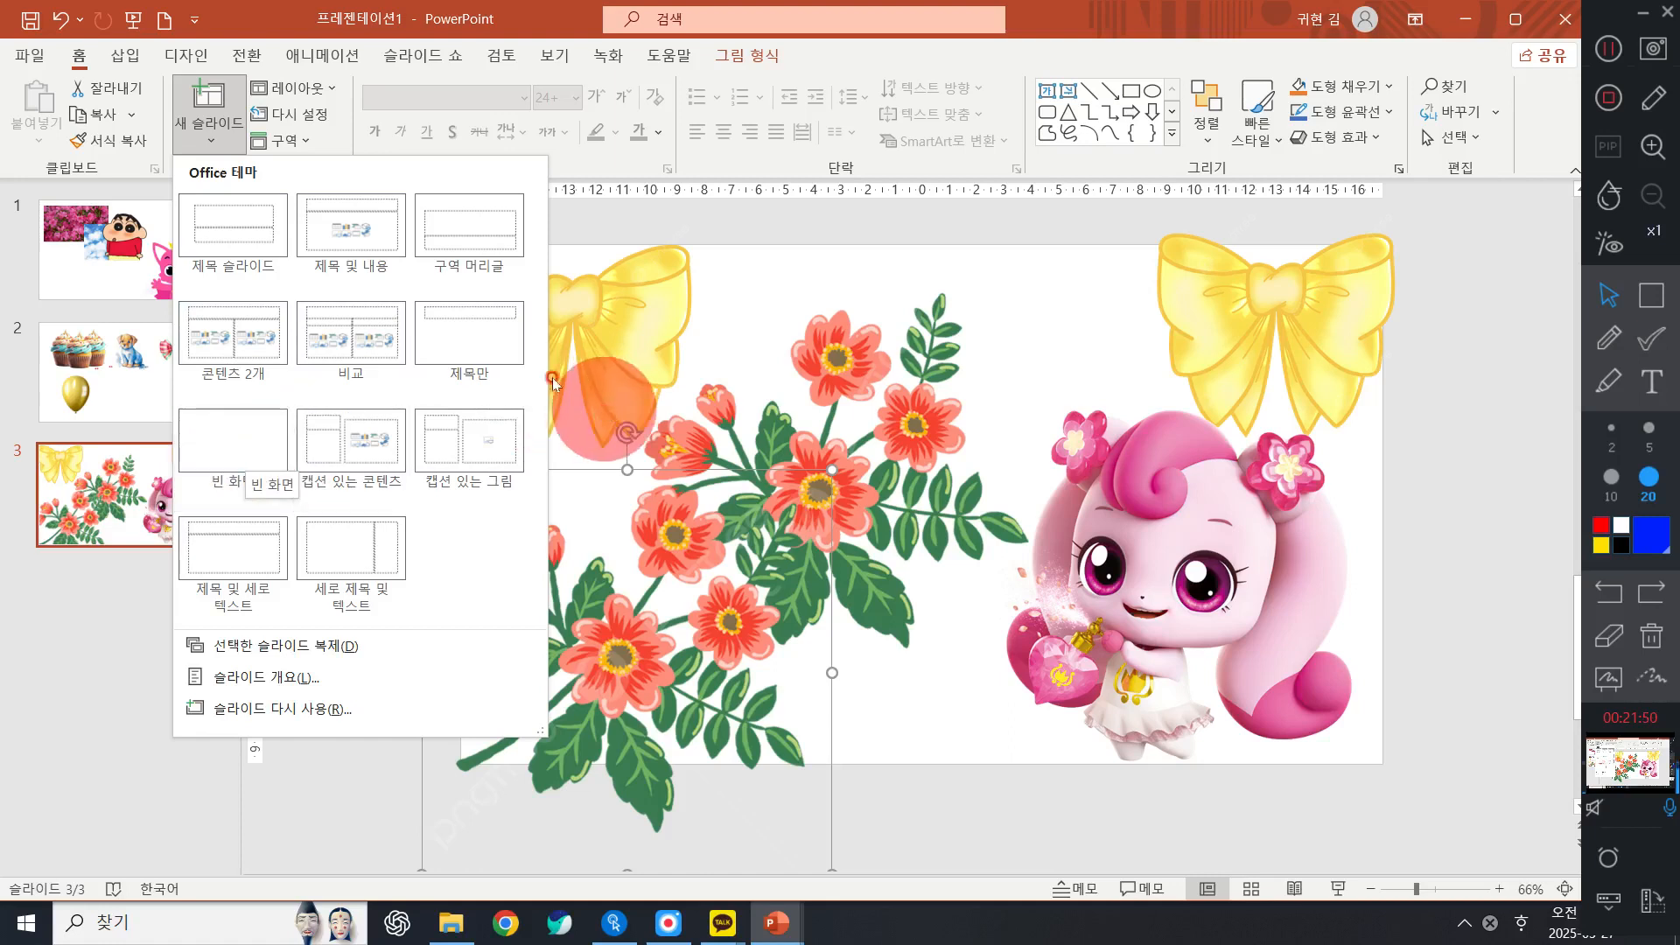
{"action": "left_click", "coordinate": [232, 450]}
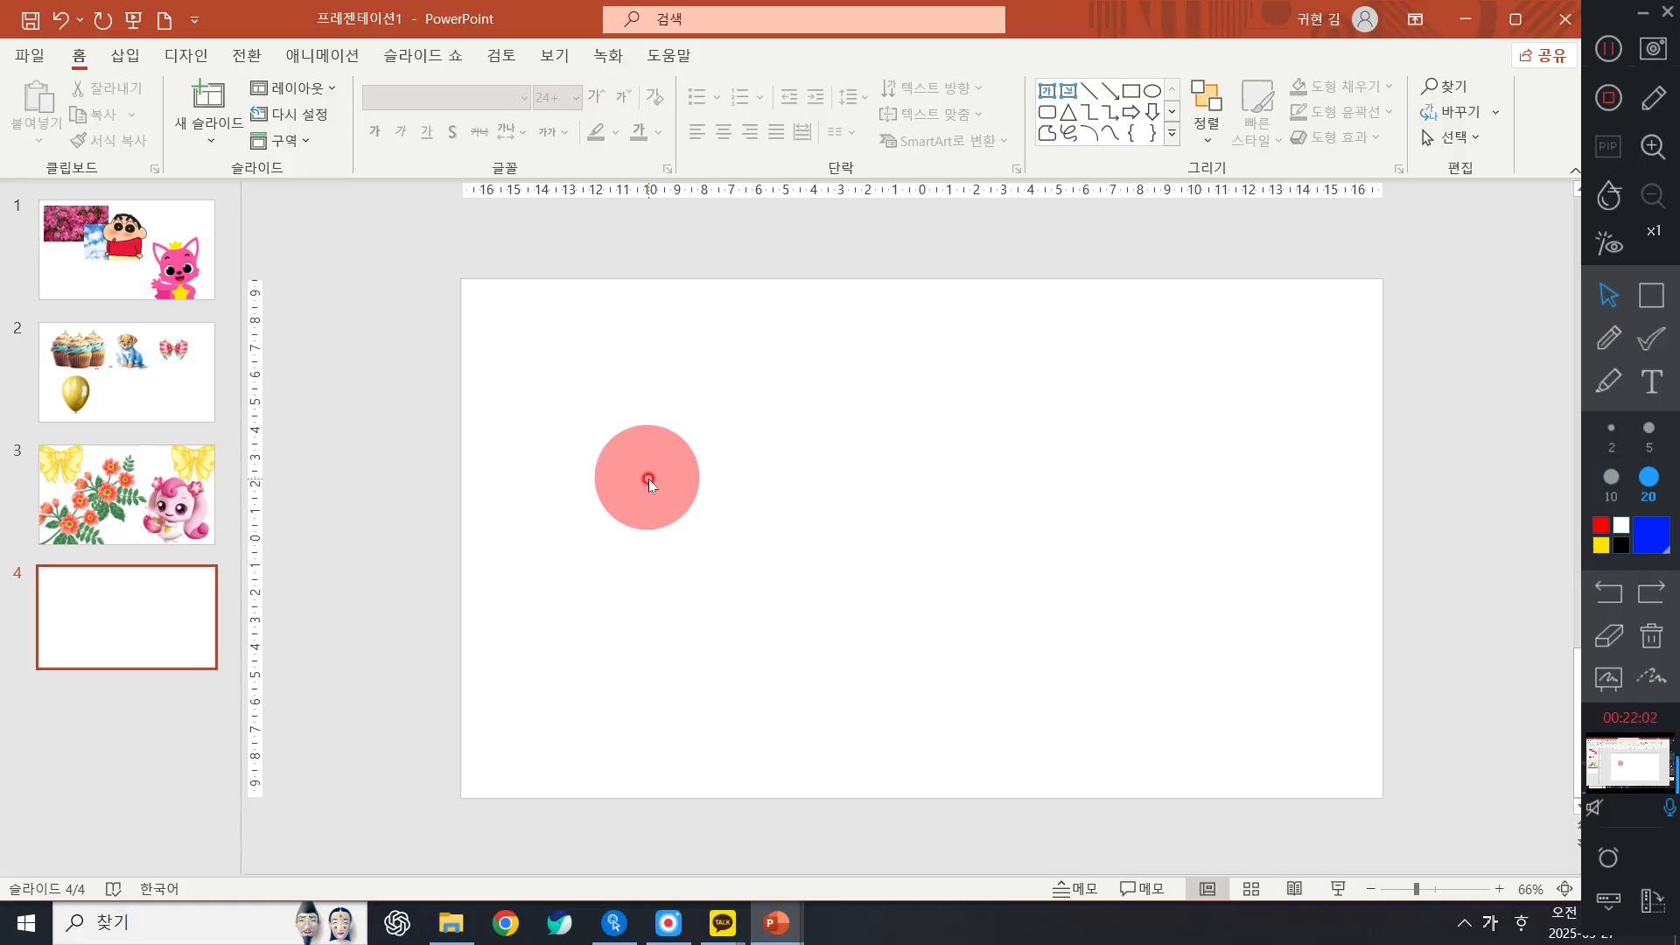
Draw a blue freehand question mark, X, check mark and large circle over blank slide 4, and clear these annotations
{"action": "left_click", "coordinate": [1608, 337]}
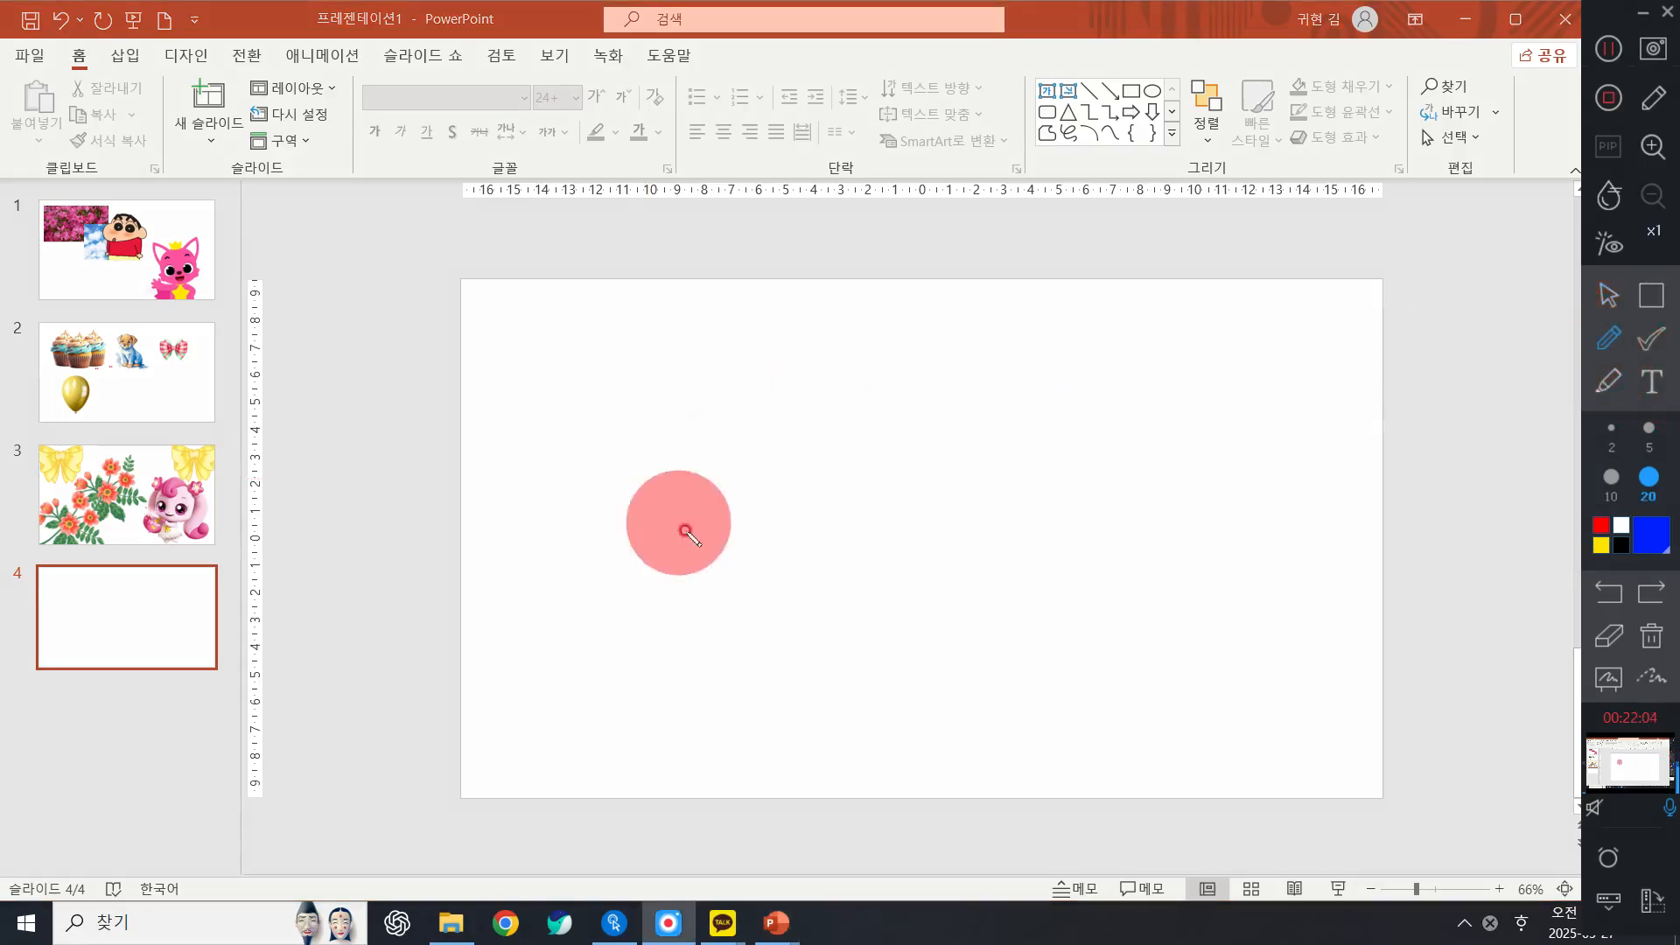
{"action": "mouse_move", "coordinate": [586, 492]}
{"action": "left_mouse_down"}
{"action": "mouse_move", "coordinate": [617, 518]}
{"action": "mouse_move", "coordinate": [613, 612]}
{"action": "mouse_move", "coordinate": [658, 618]}
{"action": "left_mouse_up"}
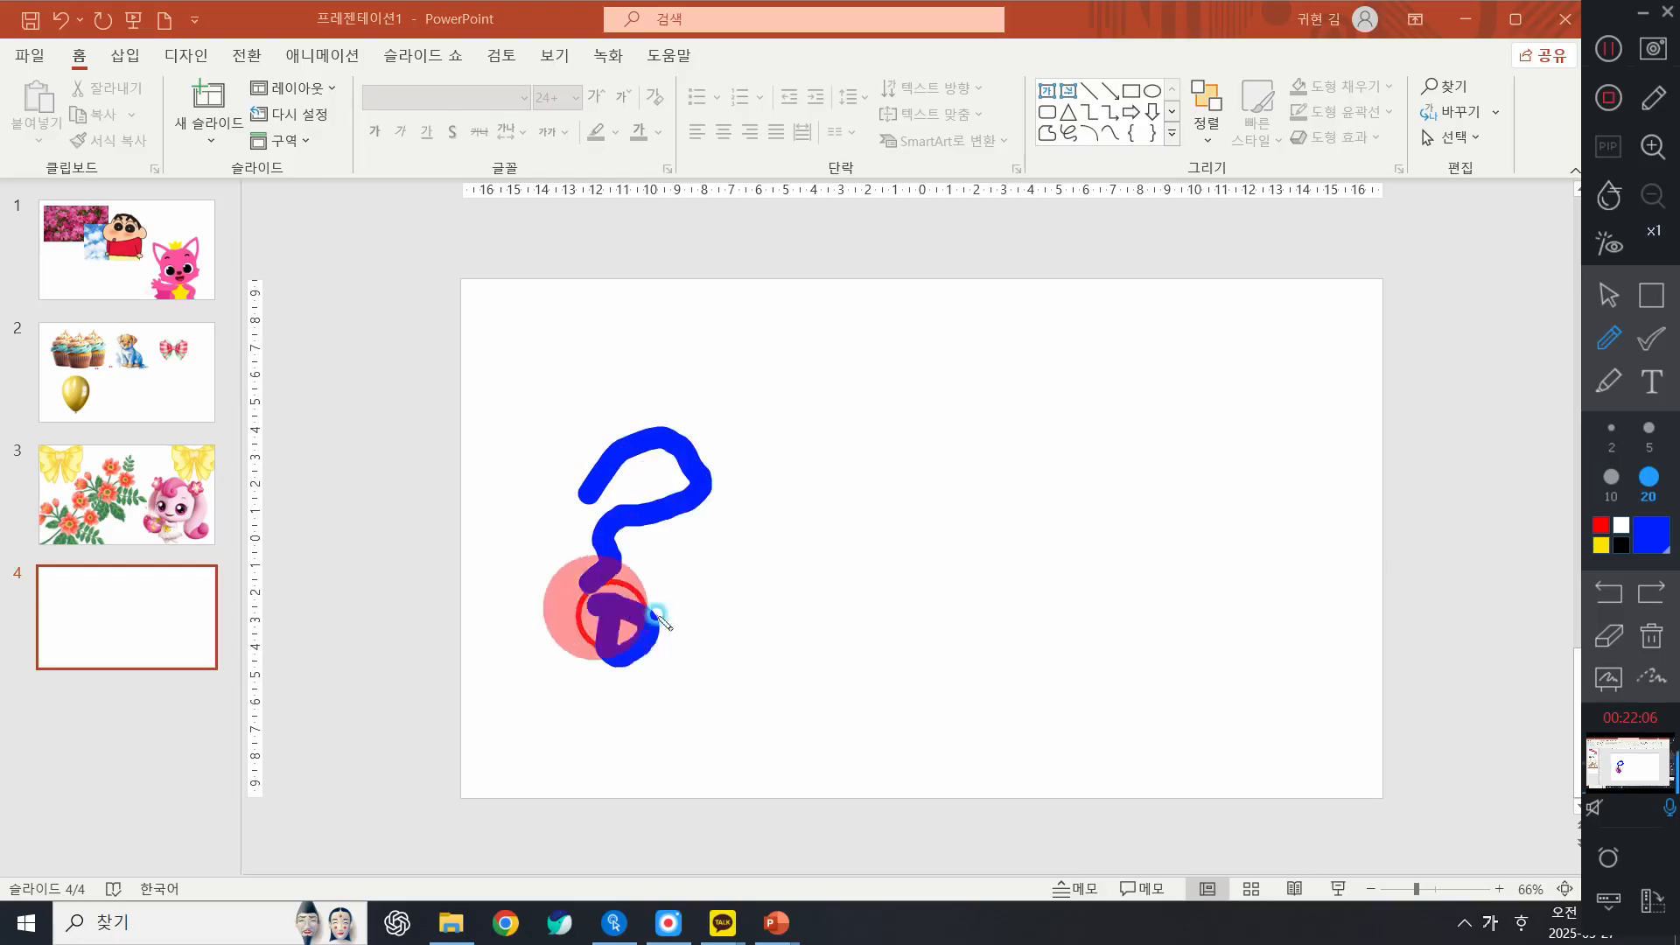
{"action": "left_click_drag", "start_coordinate": [870, 424], "coordinate": [982, 567]}
{"action": "left_click_drag", "start_coordinate": [994, 412], "coordinate": [883, 535]}
{"action": "mouse_move", "coordinate": [612, 261]}
{"action": "left_mouse_down"}
{"action": "mouse_move", "coordinate": [726, 237]}
{"action": "mouse_move", "coordinate": [733, 196]}
{"action": "left_mouse_up"}
{"action": "mouse_move", "coordinate": [1242, 355]}
{"action": "left_mouse_down"}
{"action": "mouse_move", "coordinate": [1248, 607]}
{"action": "mouse_move", "coordinate": [1201, 320]}
{"action": "left_mouse_up"}
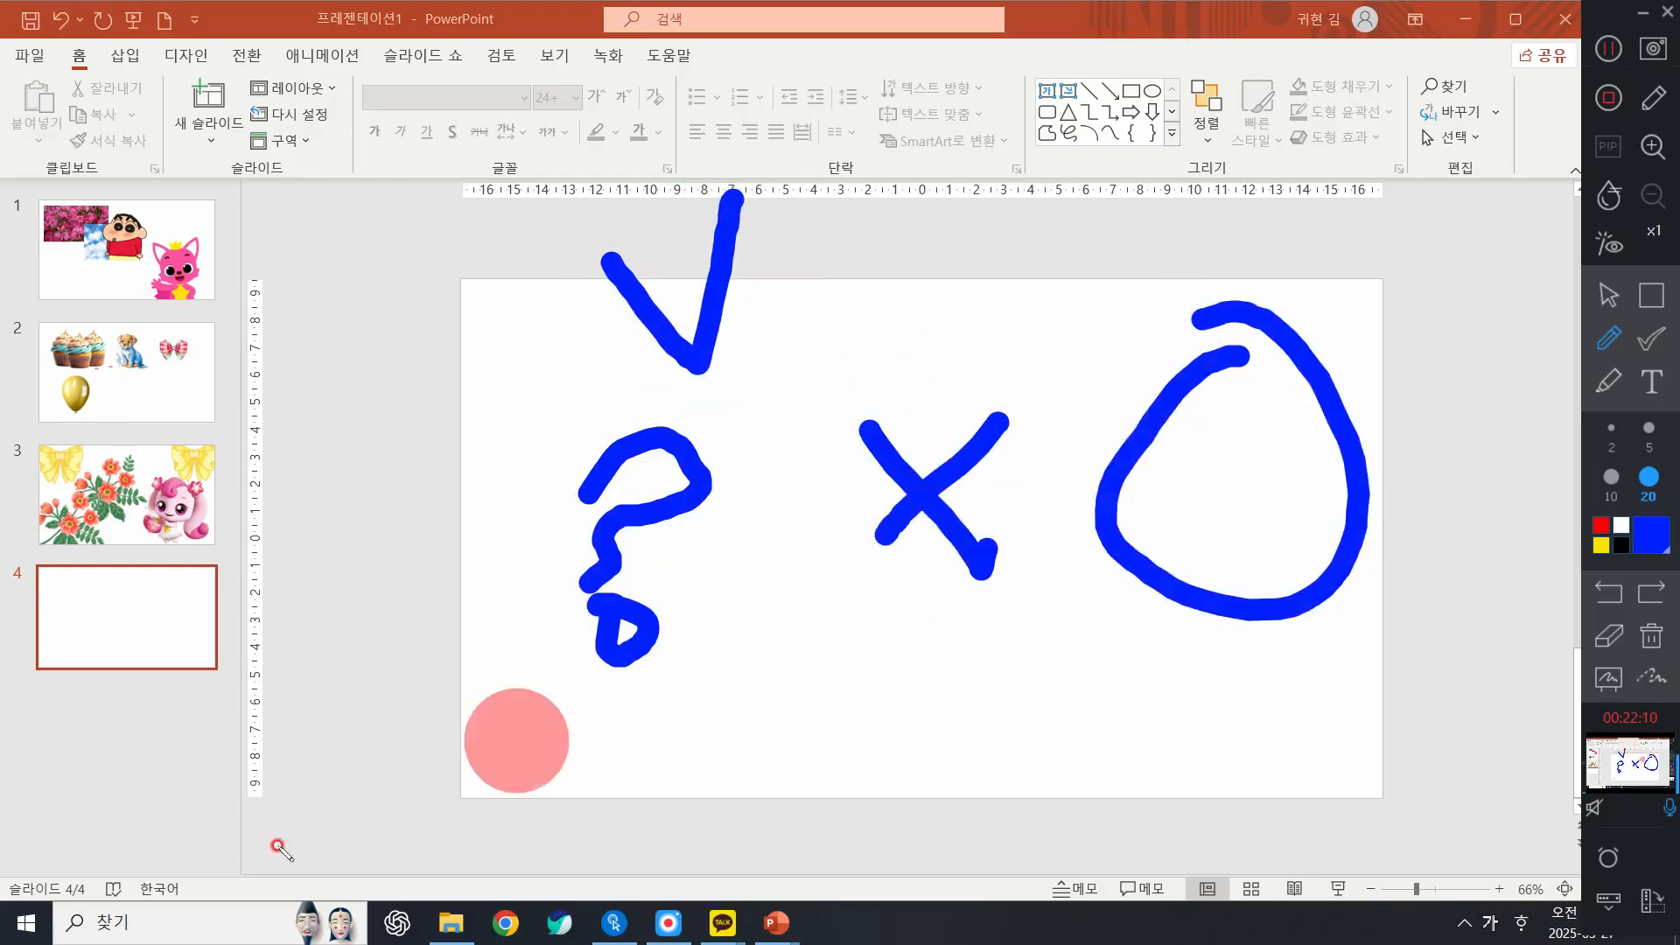
{"action": "left_click", "coordinate": [1610, 297]}
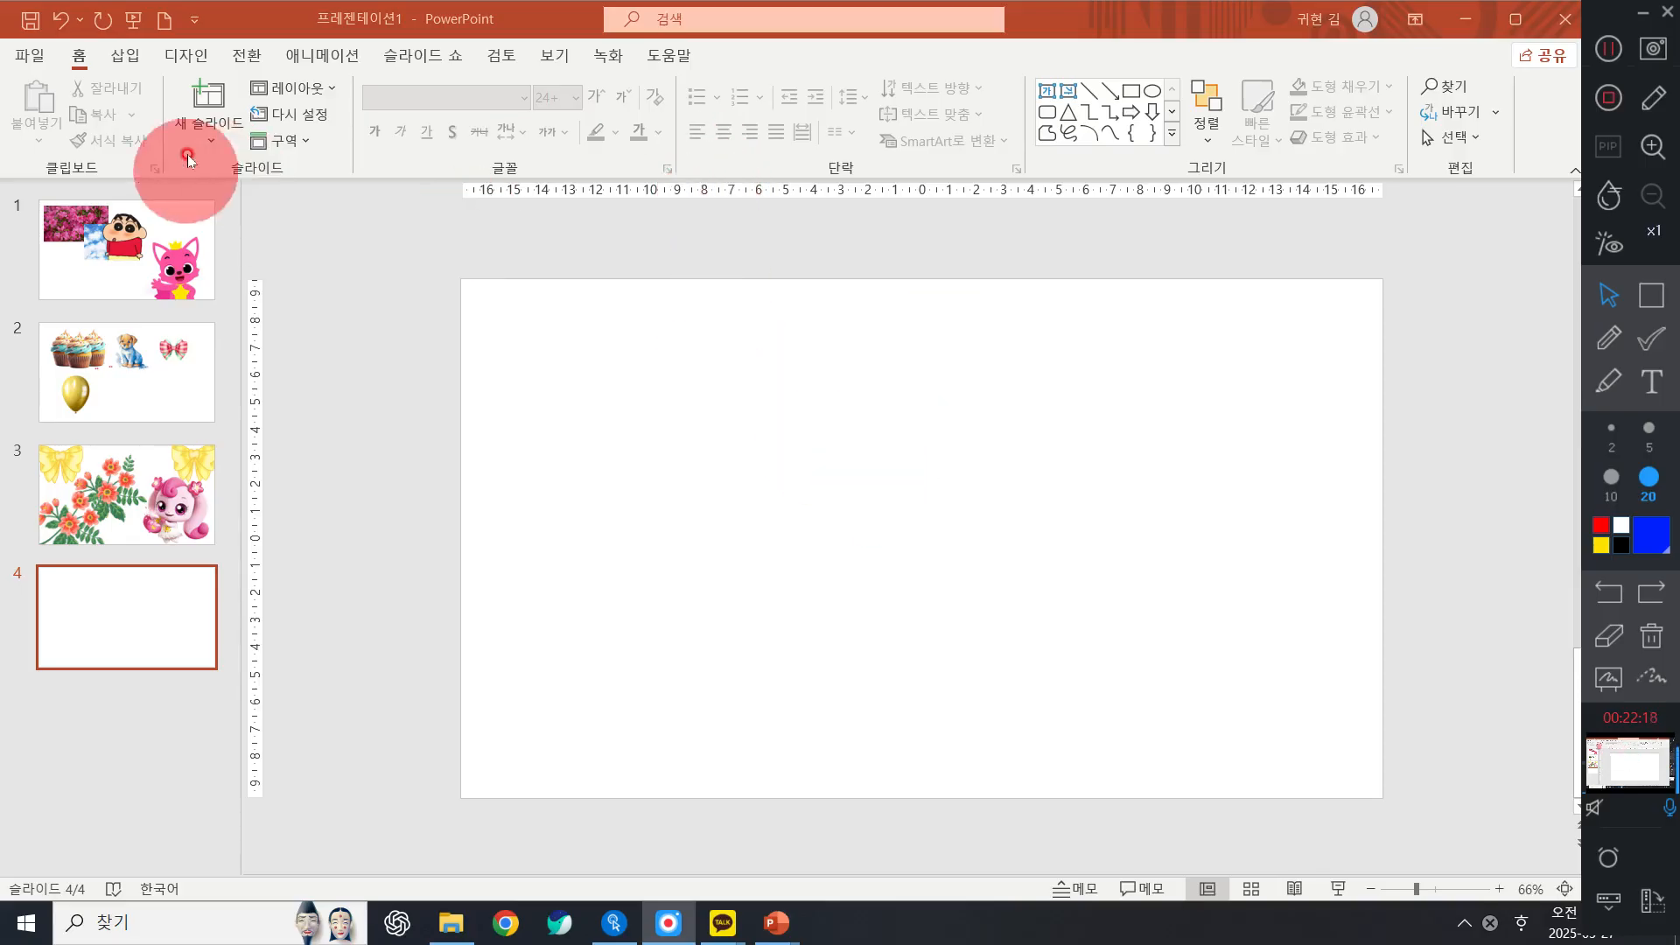
Insert WordArt reading "다산직업전문학교" in the black style with blue shadow on slide 4, and switch the input method to Microsoft 입력기
{"action": "left_click", "coordinate": [131, 57]}
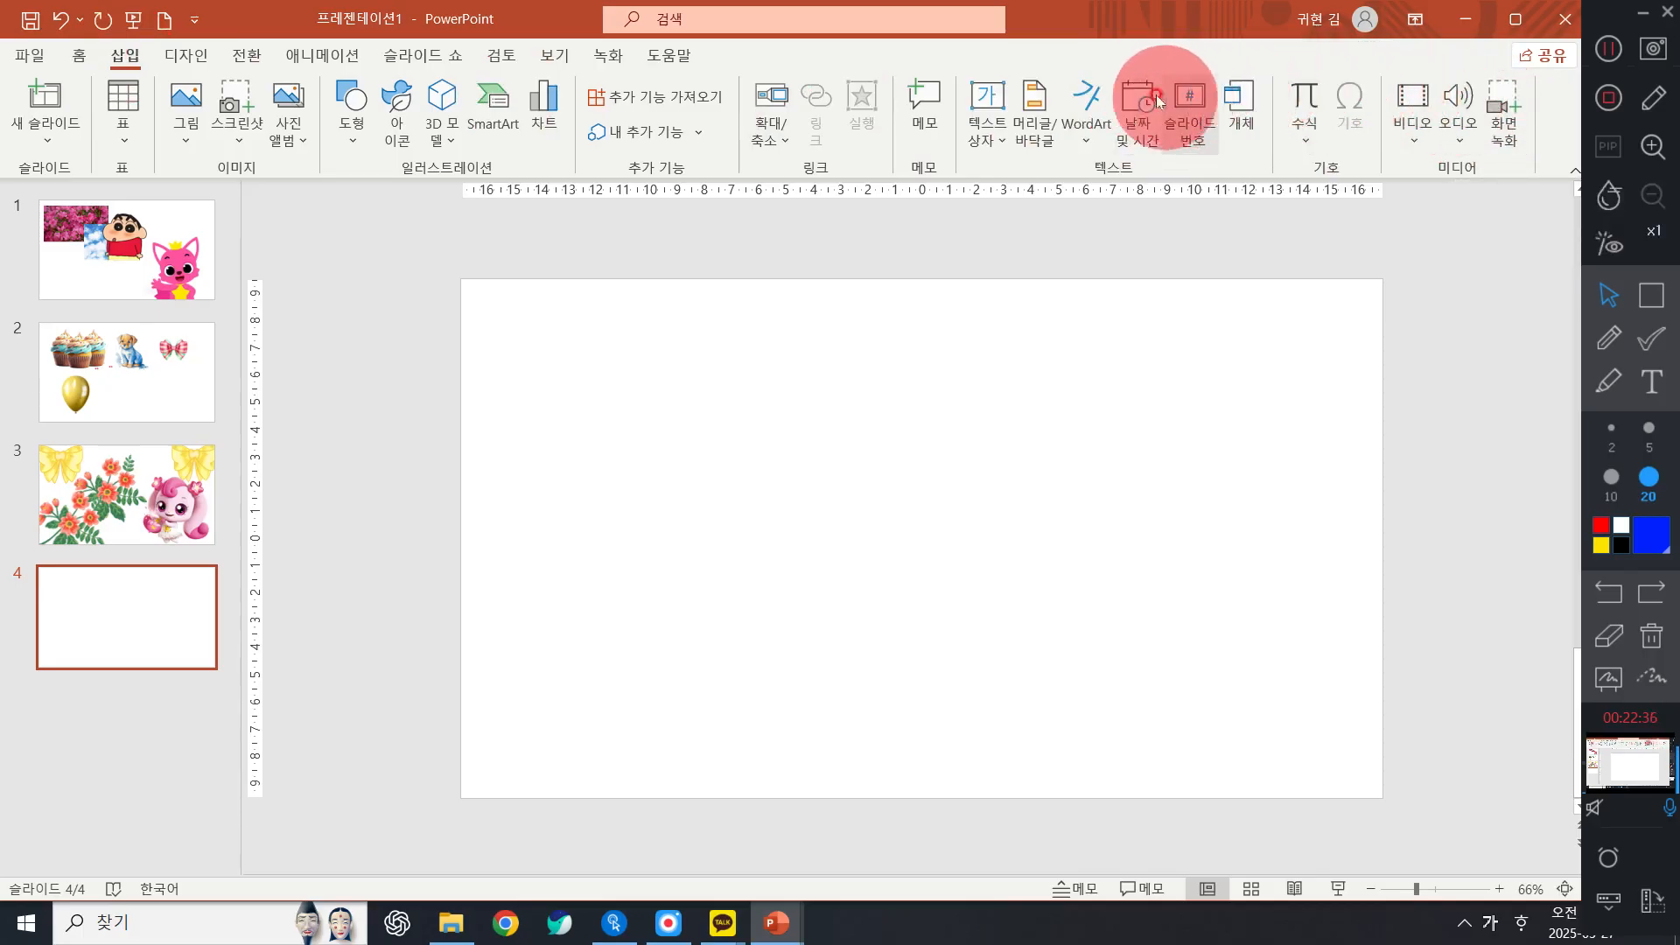
{"action": "left_click", "coordinate": [1096, 103]}
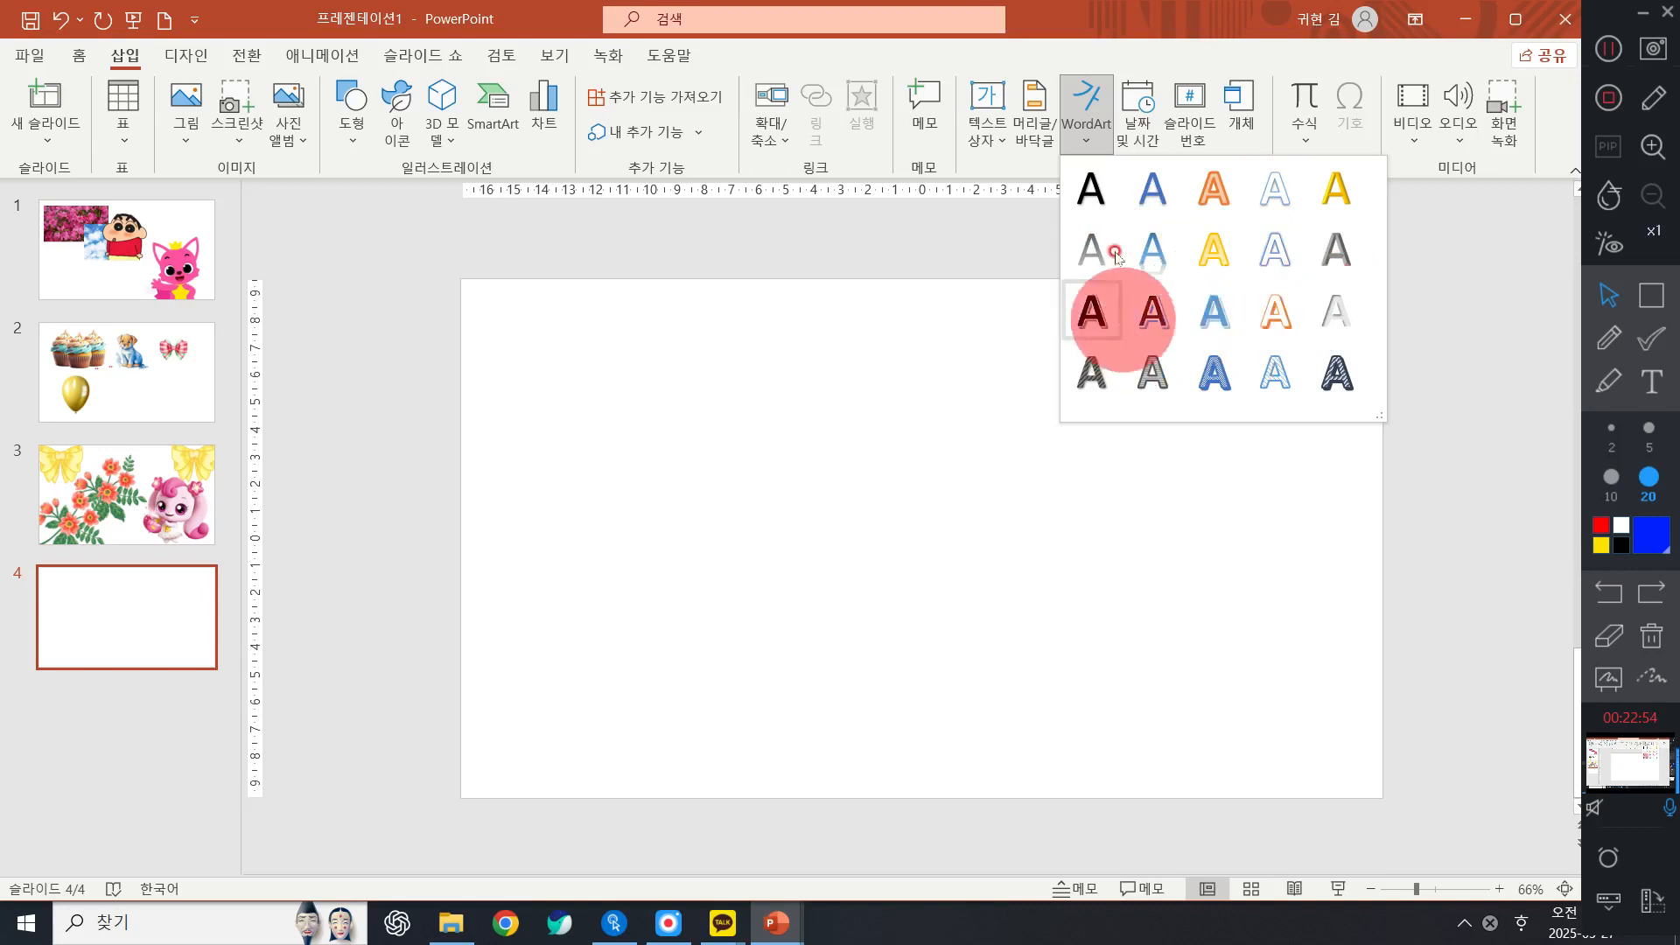
{"action": "left_click", "coordinate": [1153, 312]}
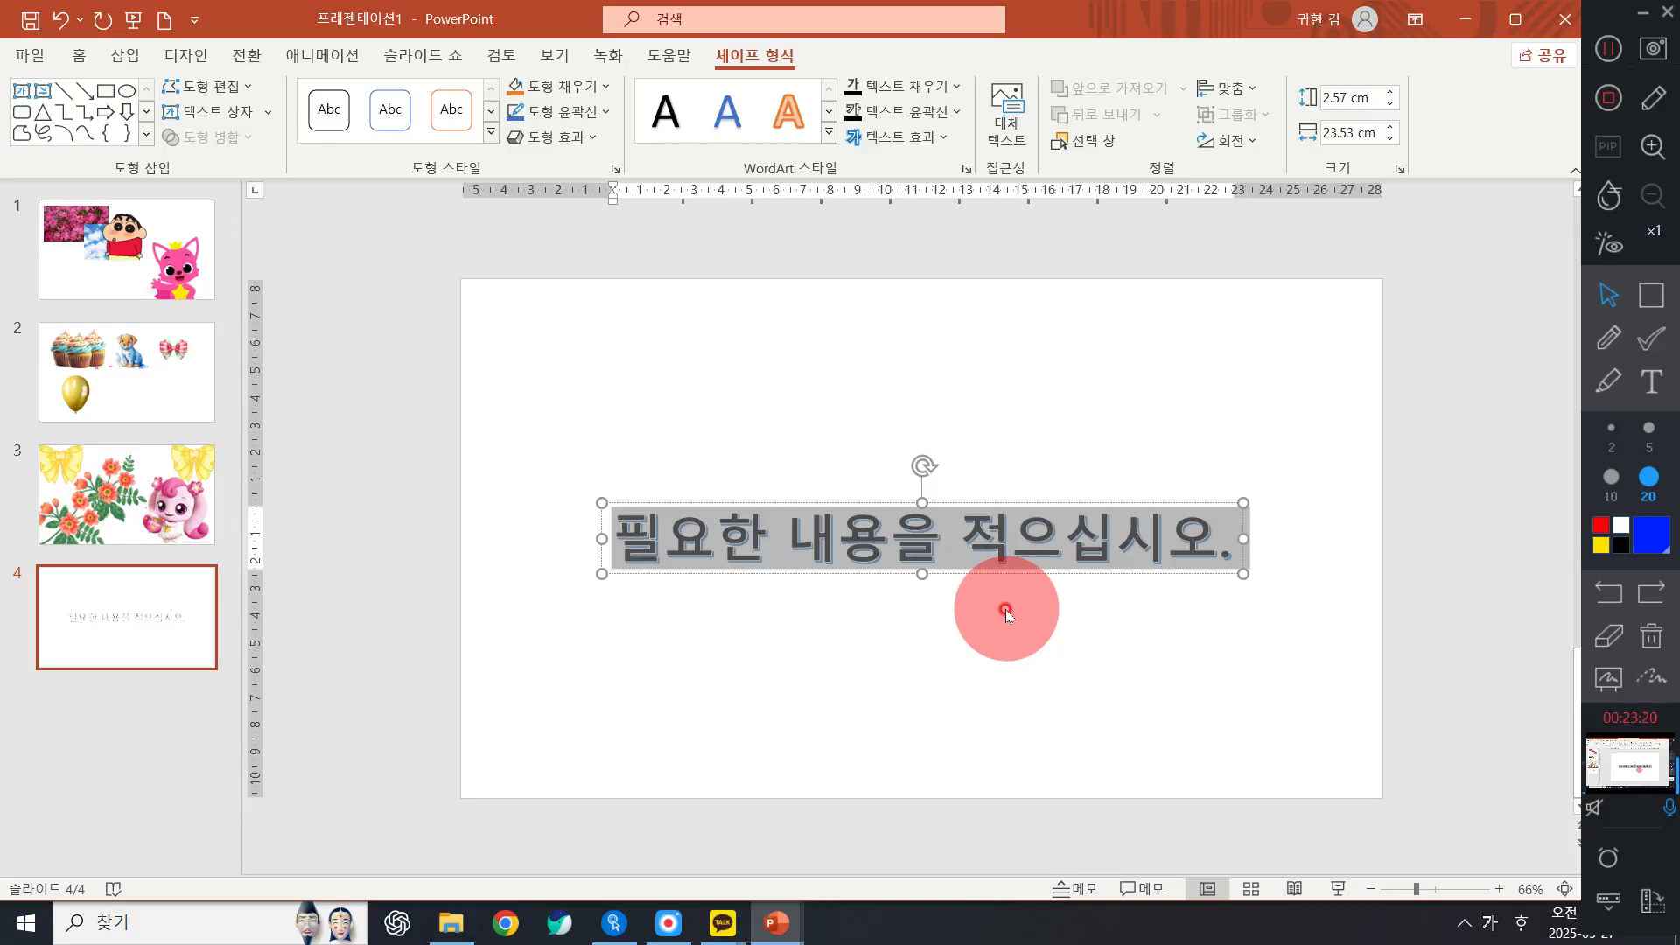
{"action": "type", "text": "다산직"}
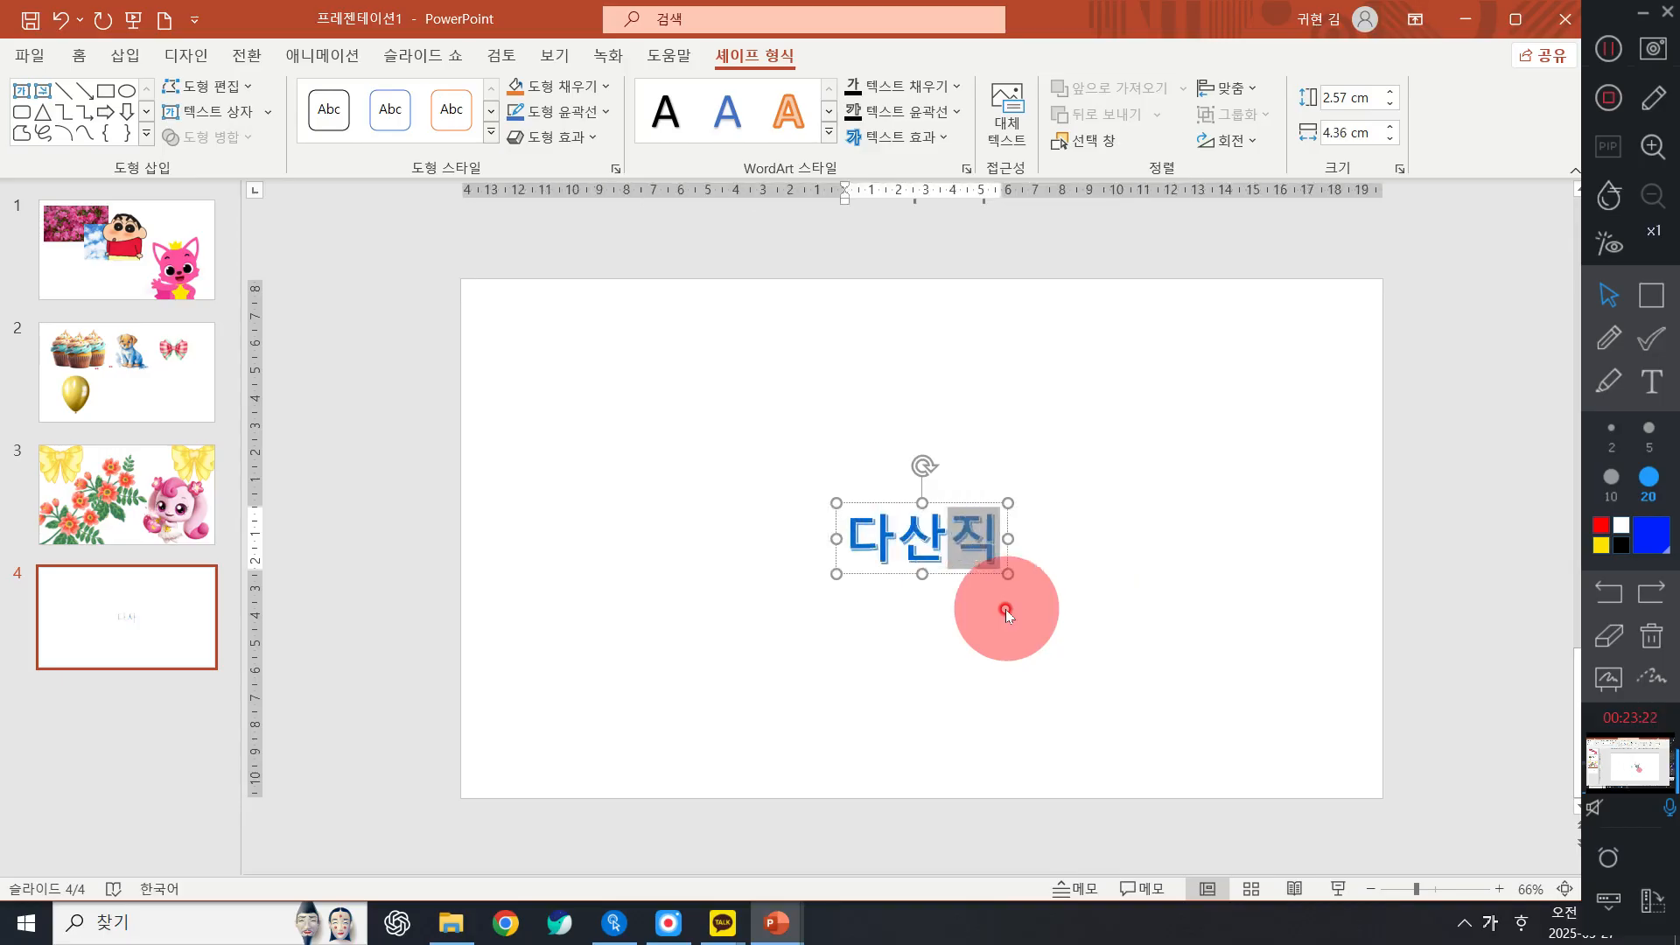
{"action": "type", "text": "업ㅈ전문학교"}
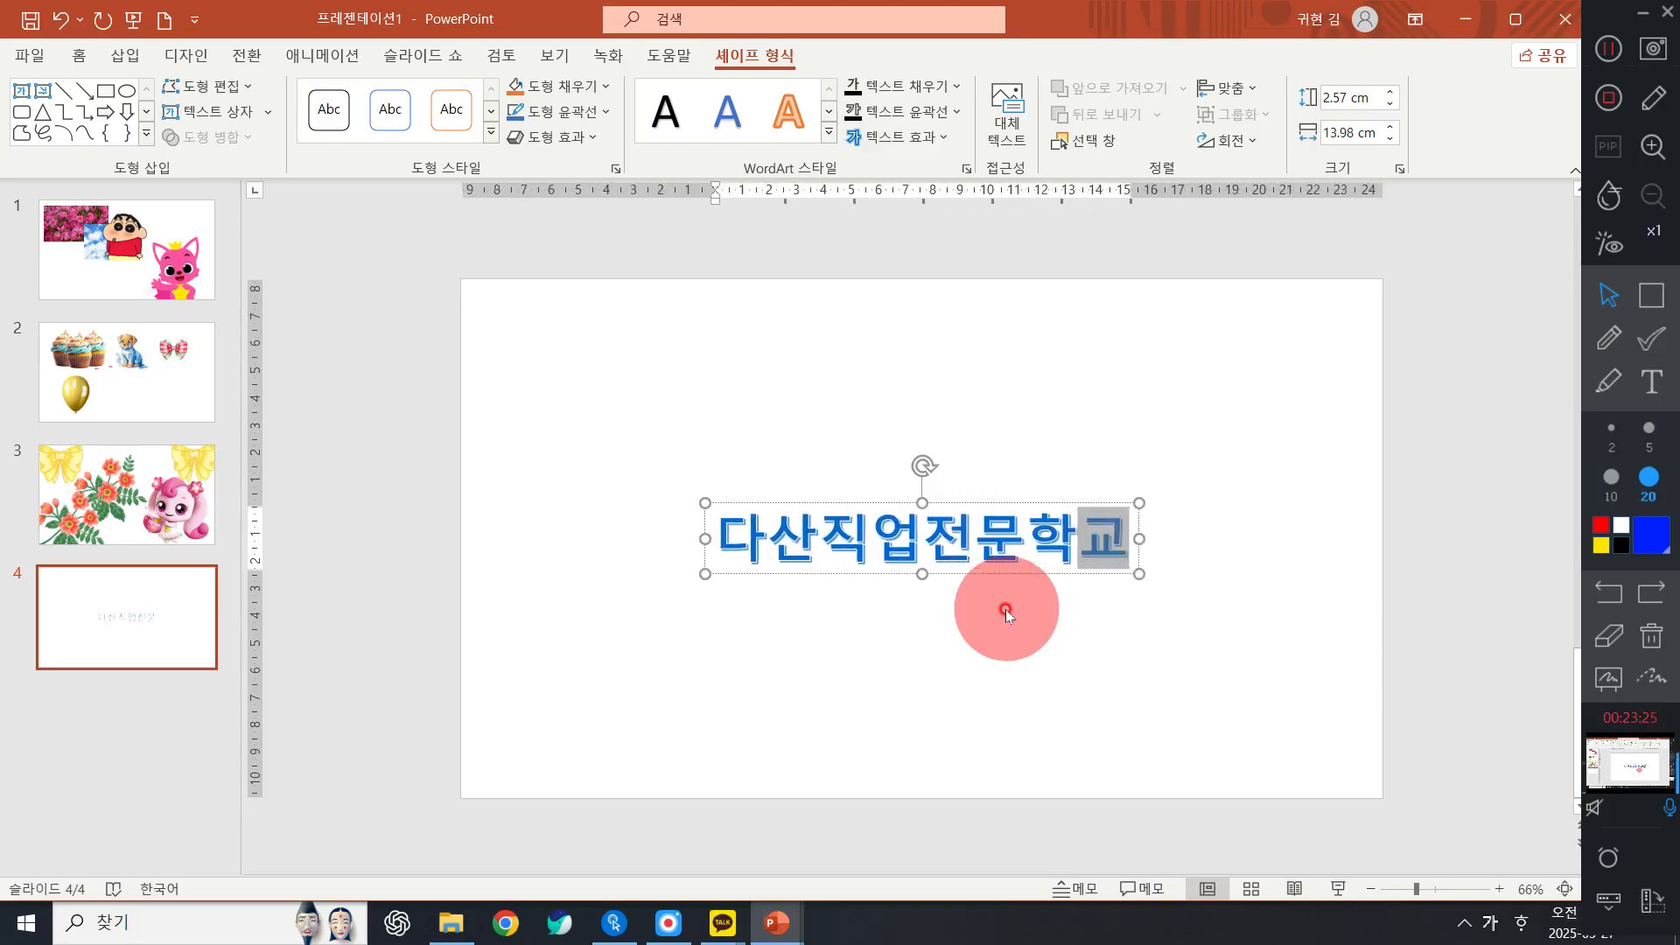
{"action": "left_click", "coordinate": [1521, 923]}
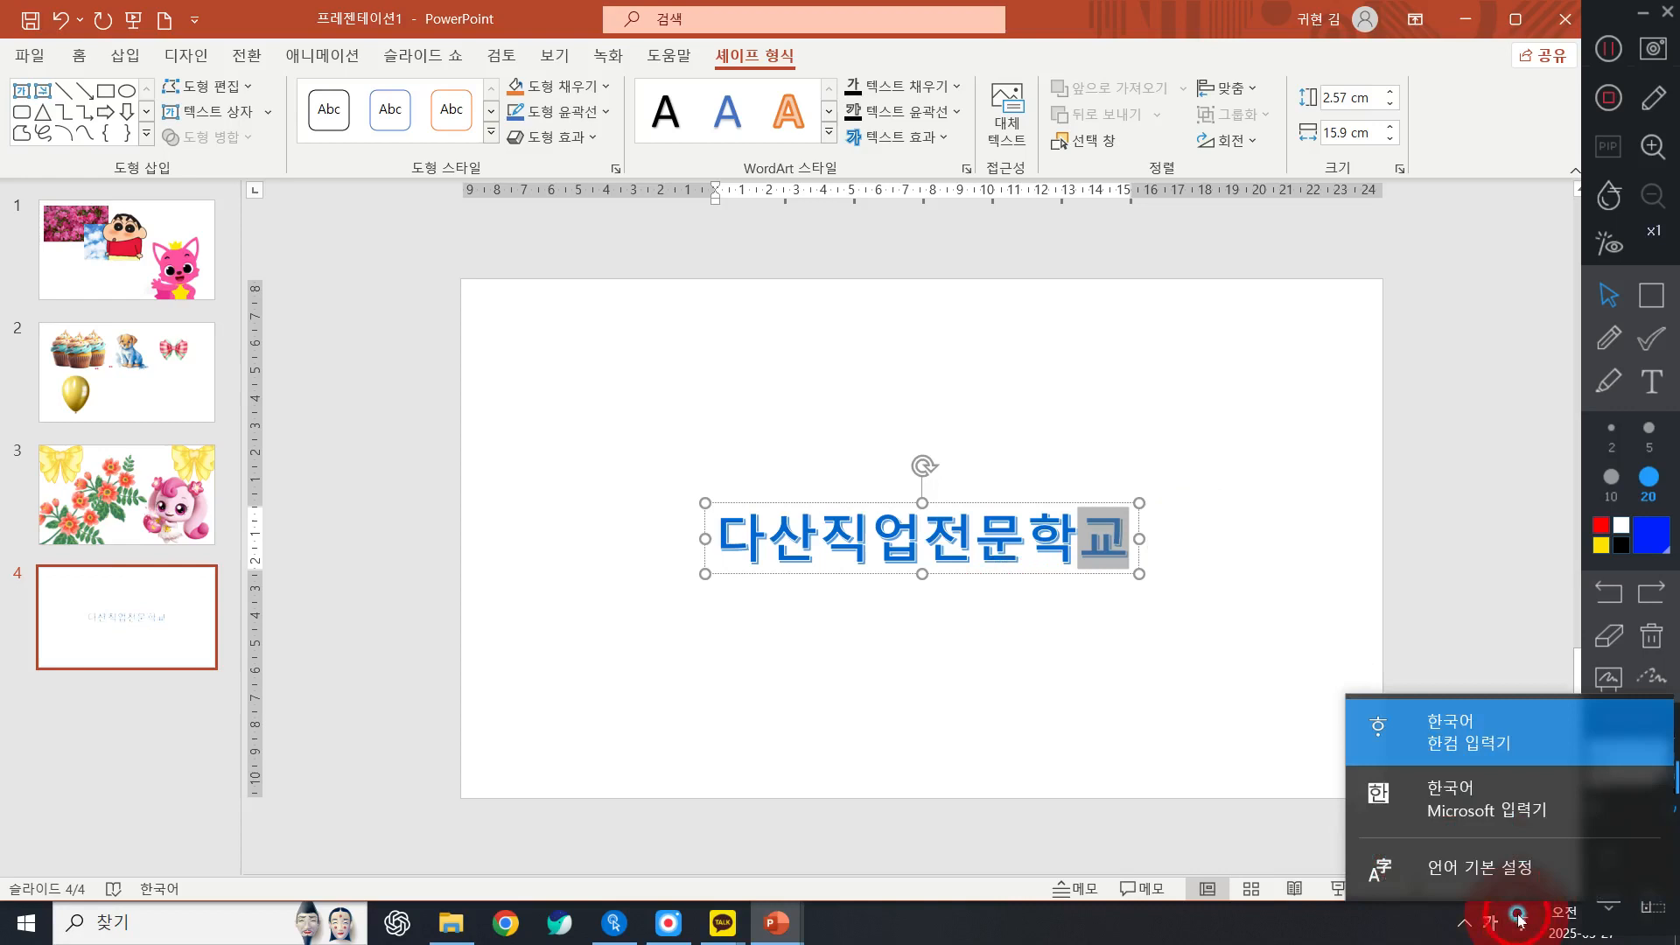
{"action": "left_click", "coordinate": [1496, 785]}
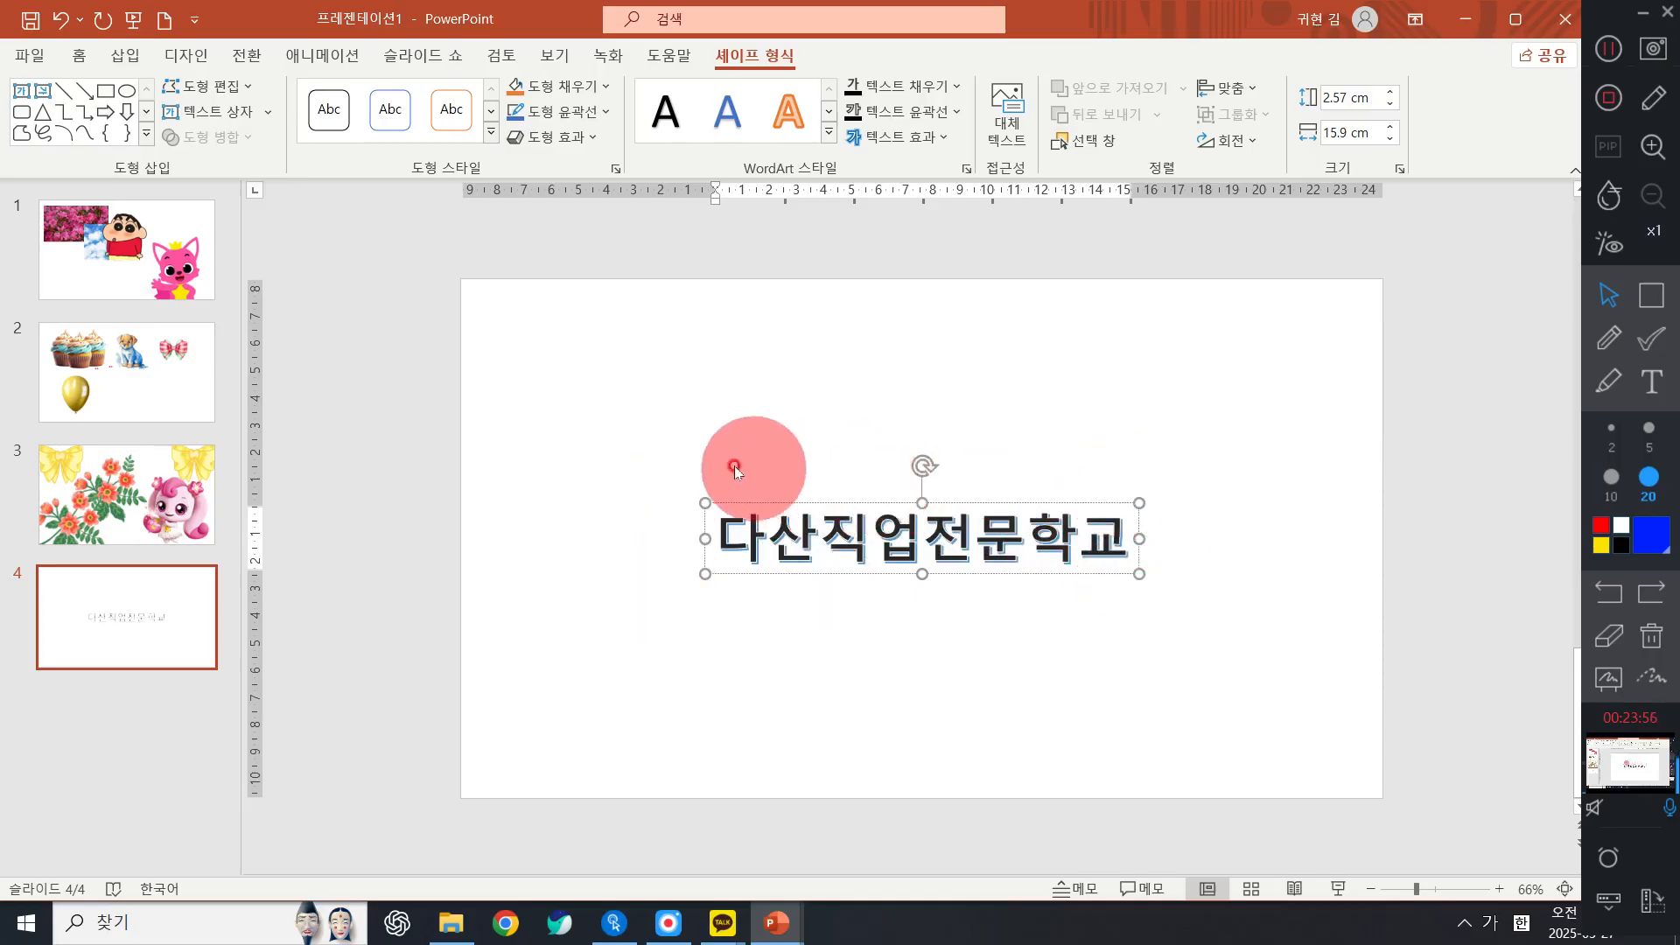
Change the font of the whole "다산직업전문학교" WordArt to a시월구일4
{"action": "left_click", "coordinate": [1000, 501]}
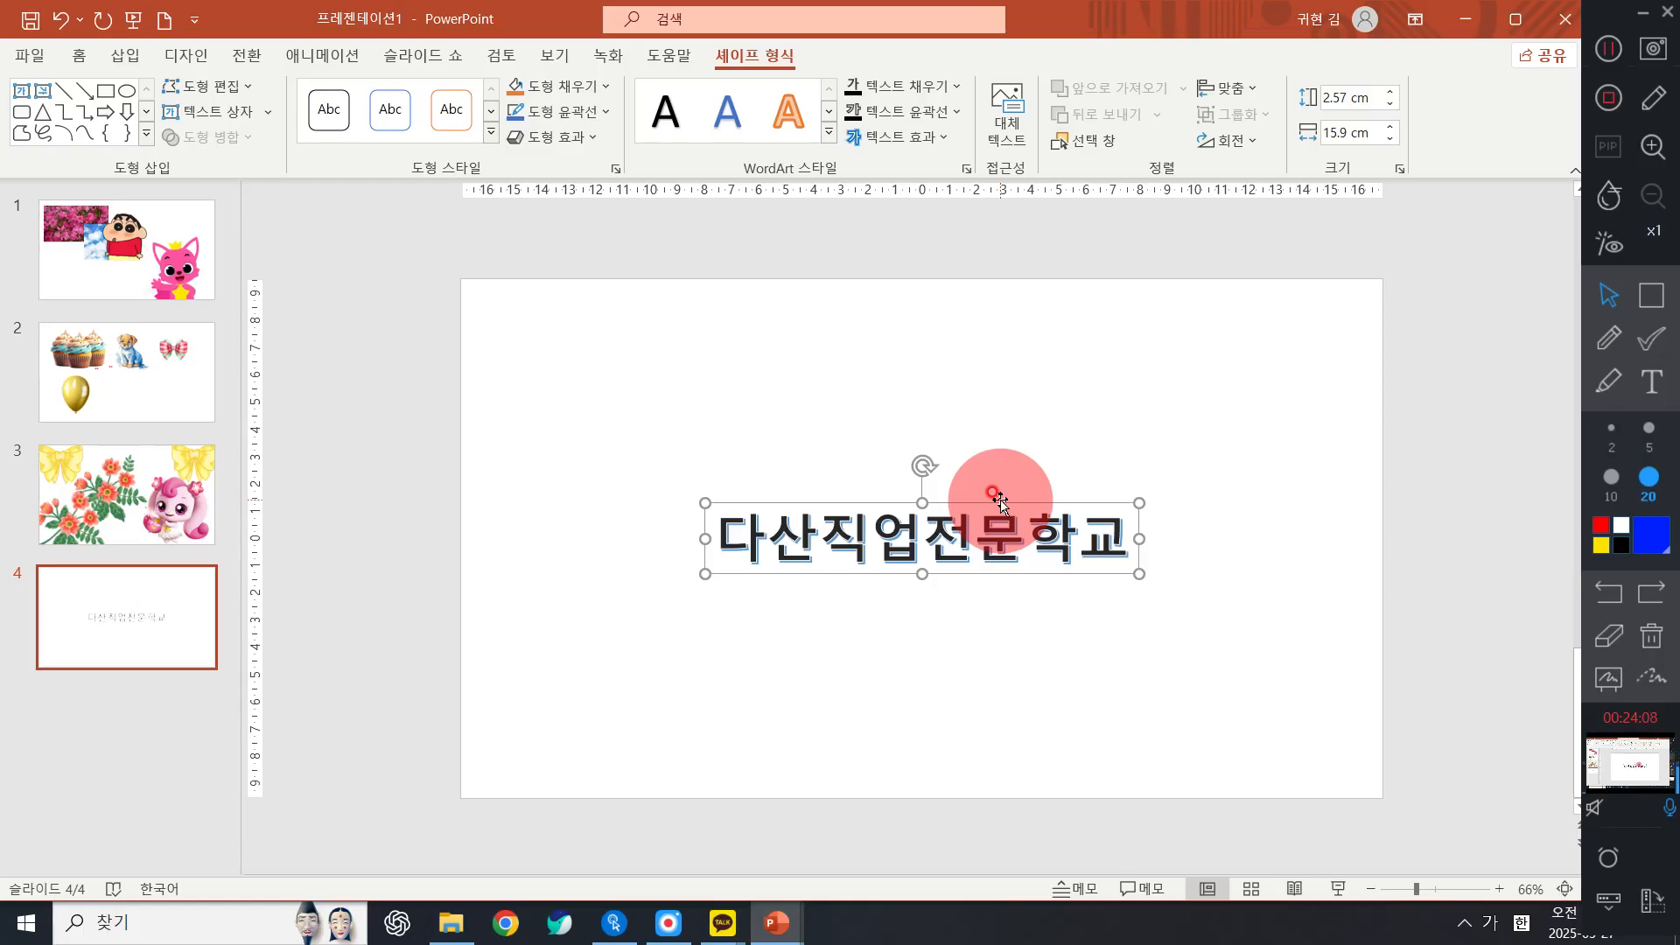
{"action": "left_click", "coordinate": [80, 60]}
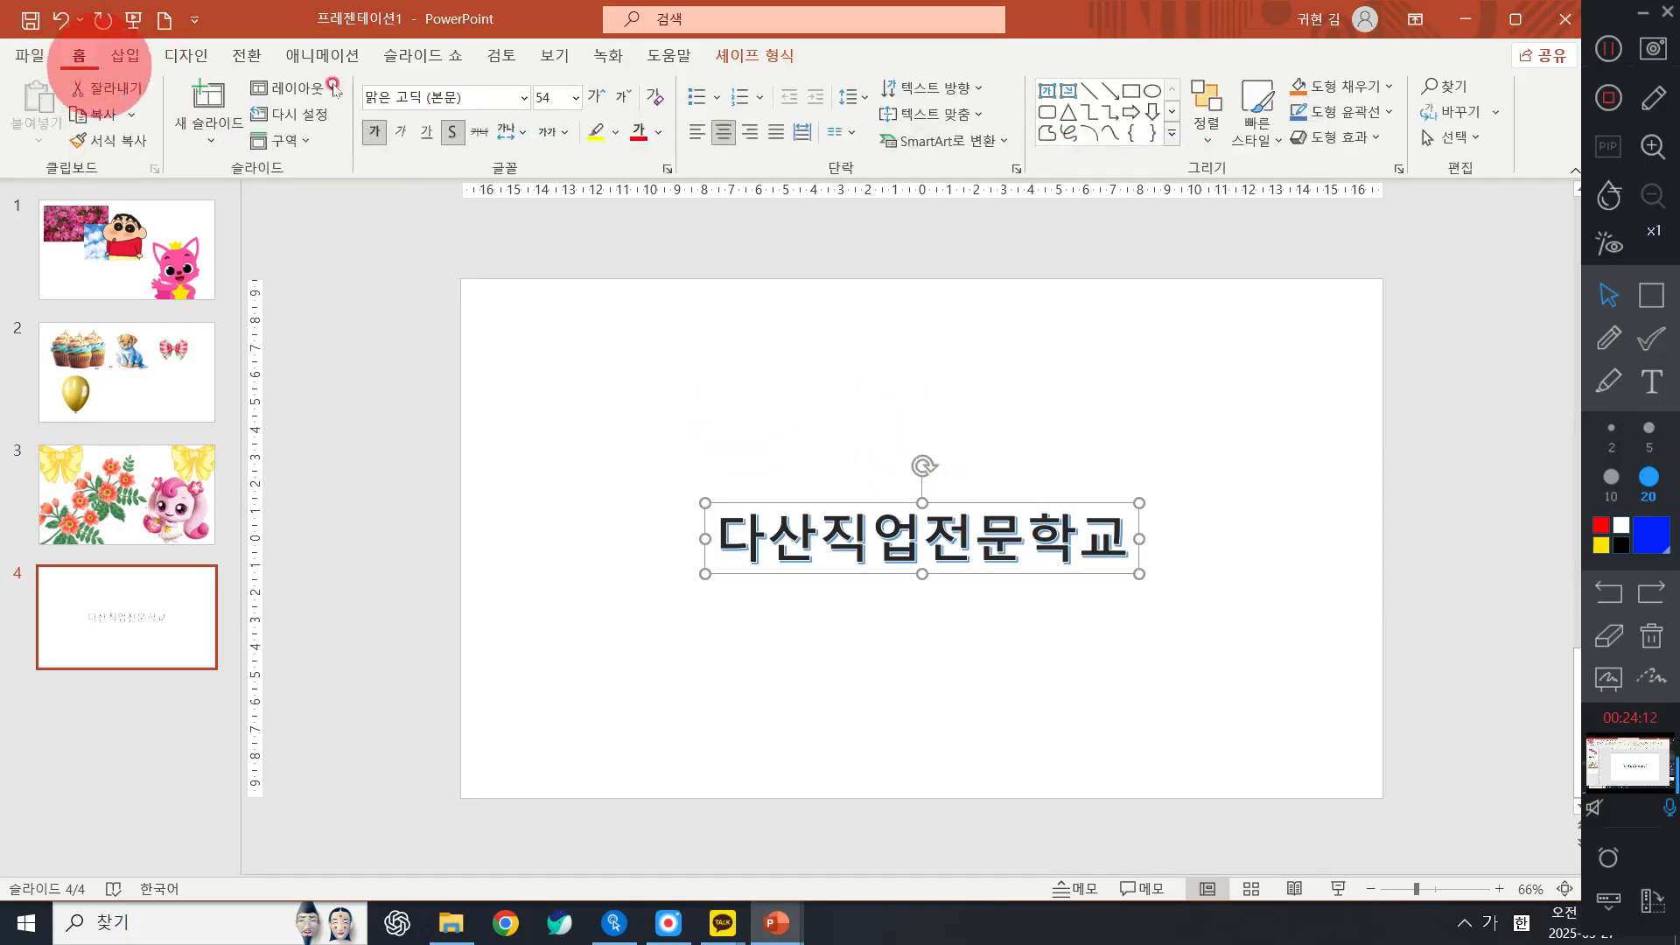
{"action": "left_click", "coordinate": [523, 98]}
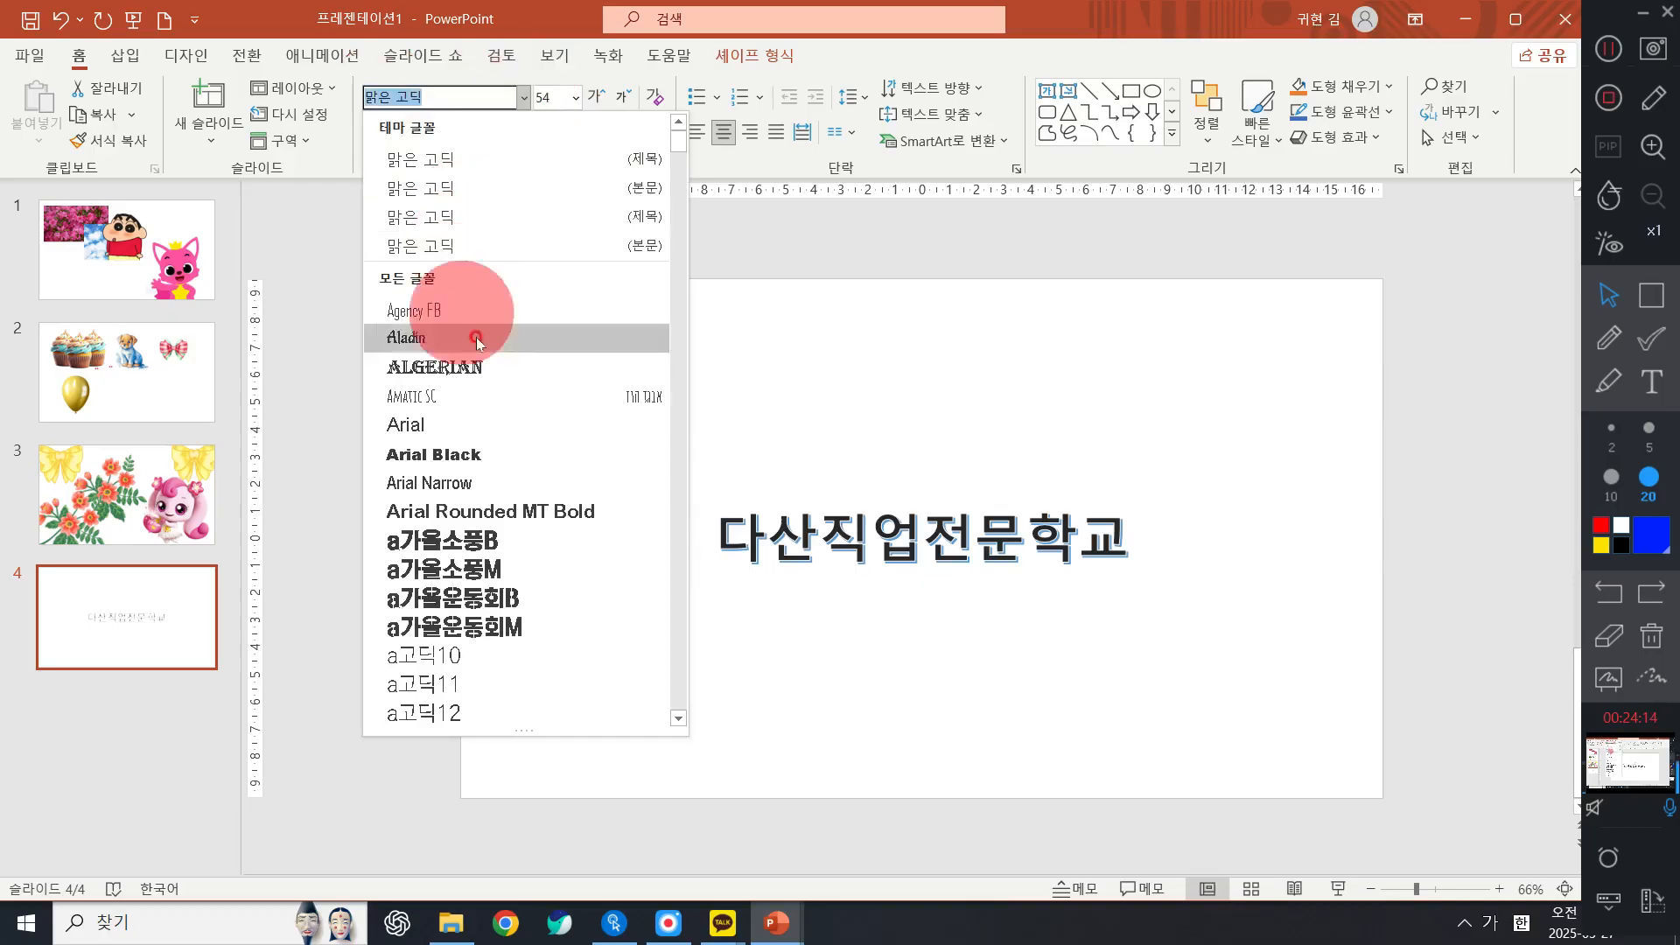
{"action": "scroll", "coordinate": [527, 346], "scroll_direction": "down", "scroll_amount": 20}
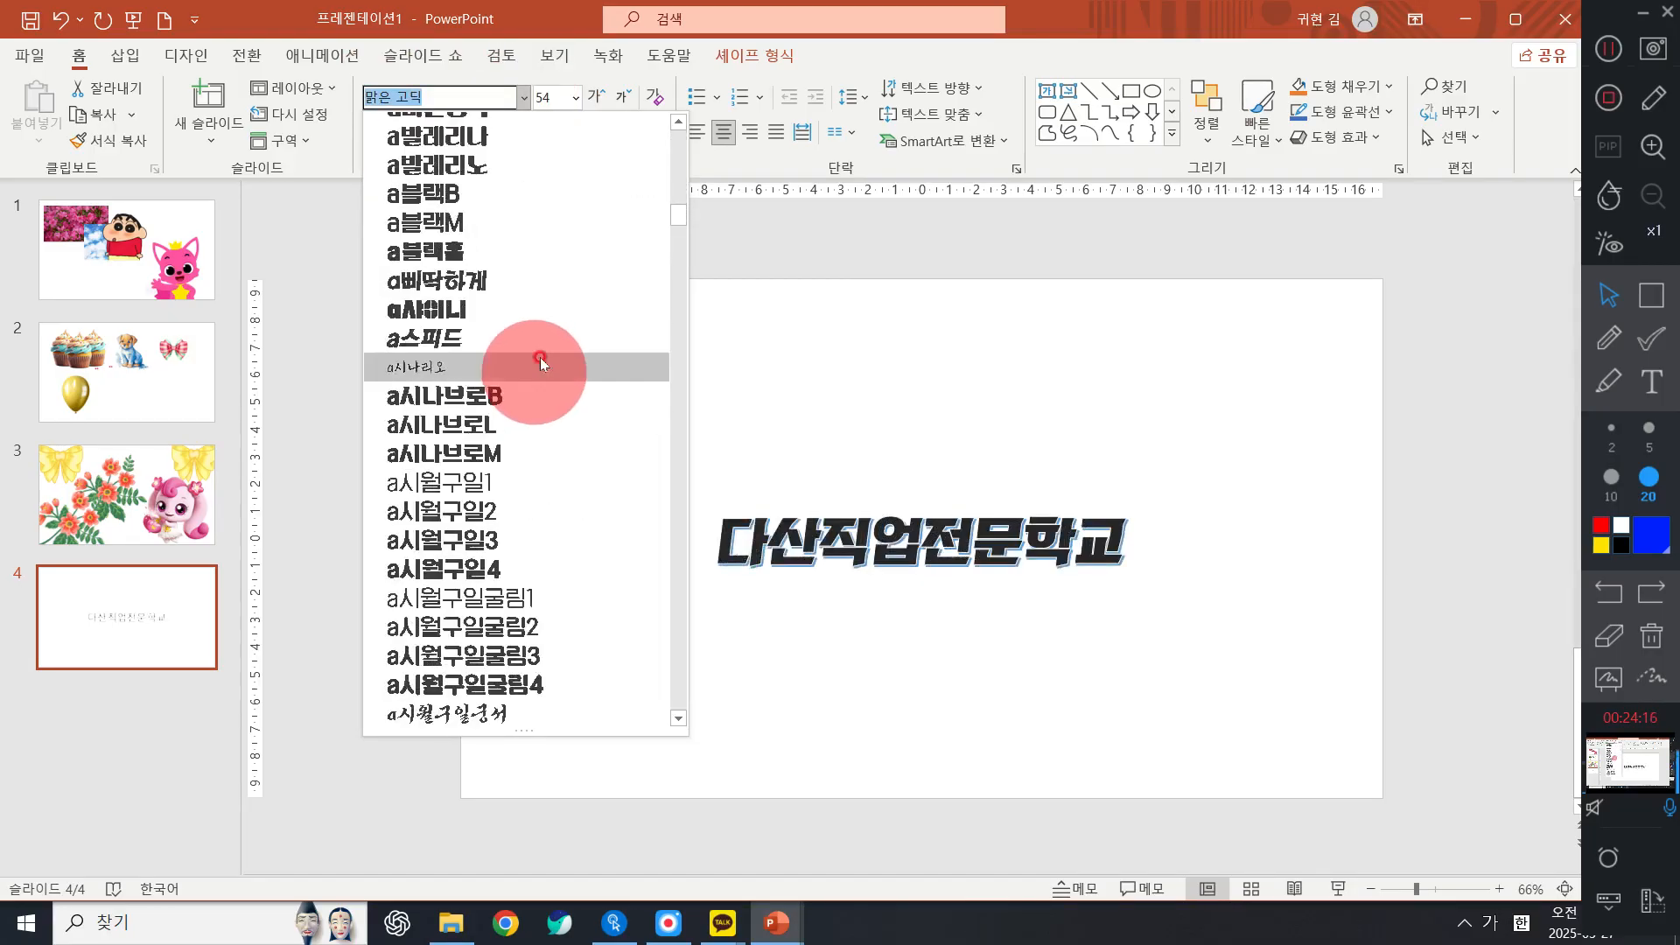
{"action": "scroll", "coordinate": [543, 341], "scroll_direction": "up", "scroll_amount": 2}
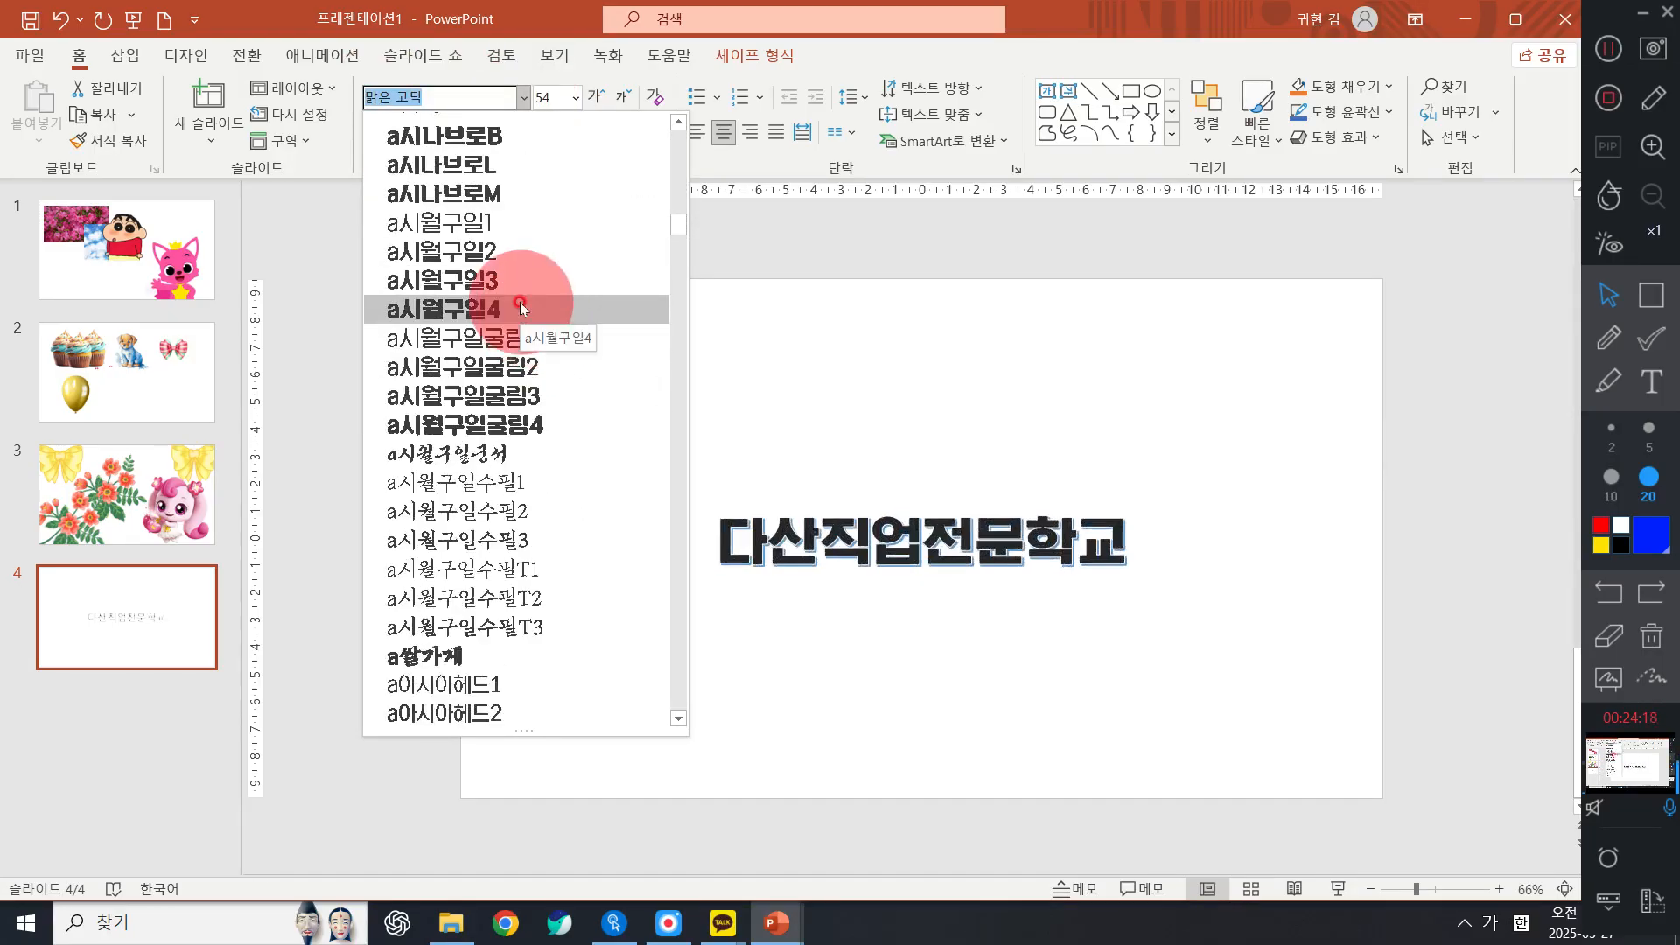
{"action": "left_click", "coordinate": [523, 309]}
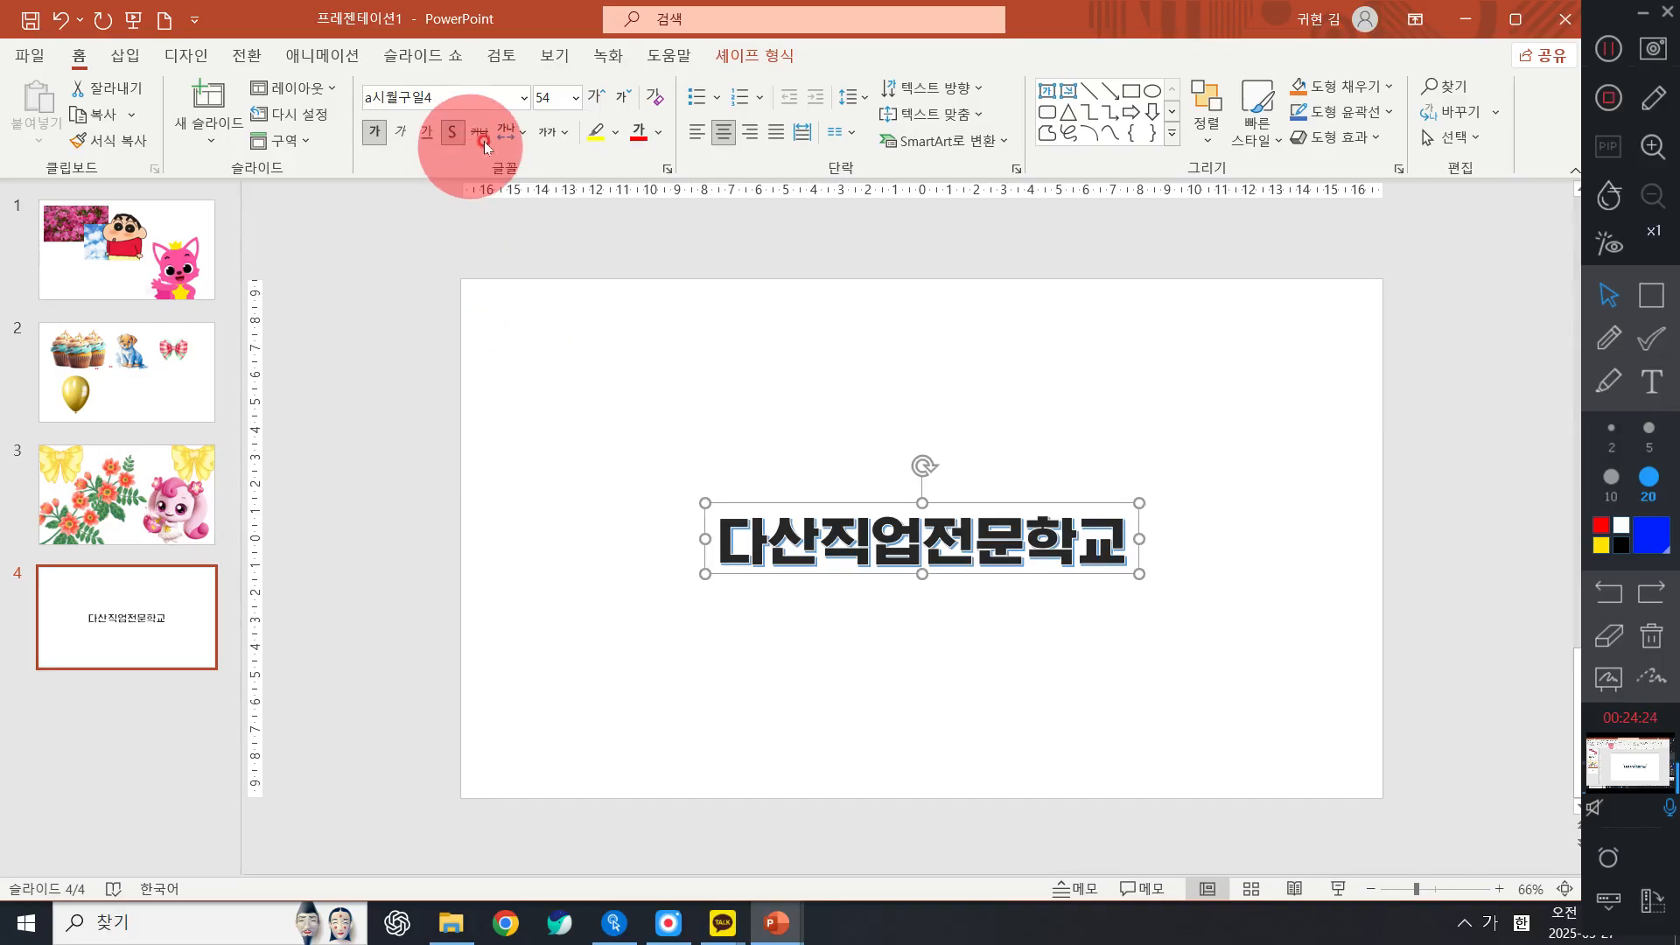
Set the WordArt's font size to 72, keeping the bold and text shadow formatting
{"action": "left_click", "coordinate": [575, 103]}
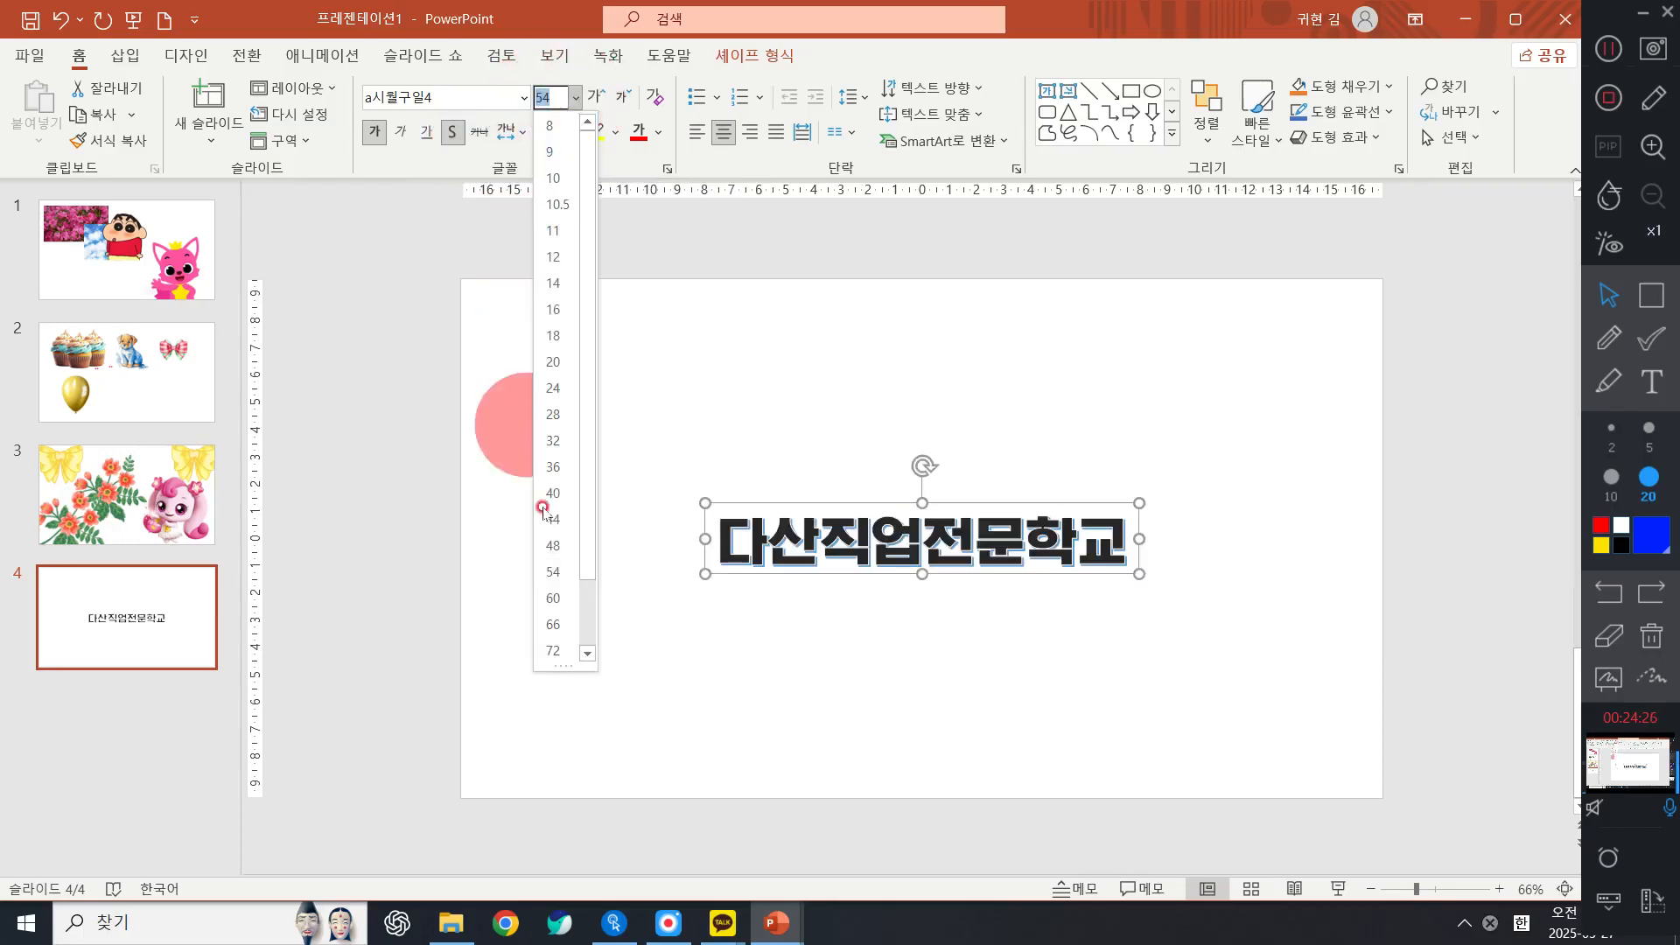
{"action": "left_click", "coordinate": [555, 650]}
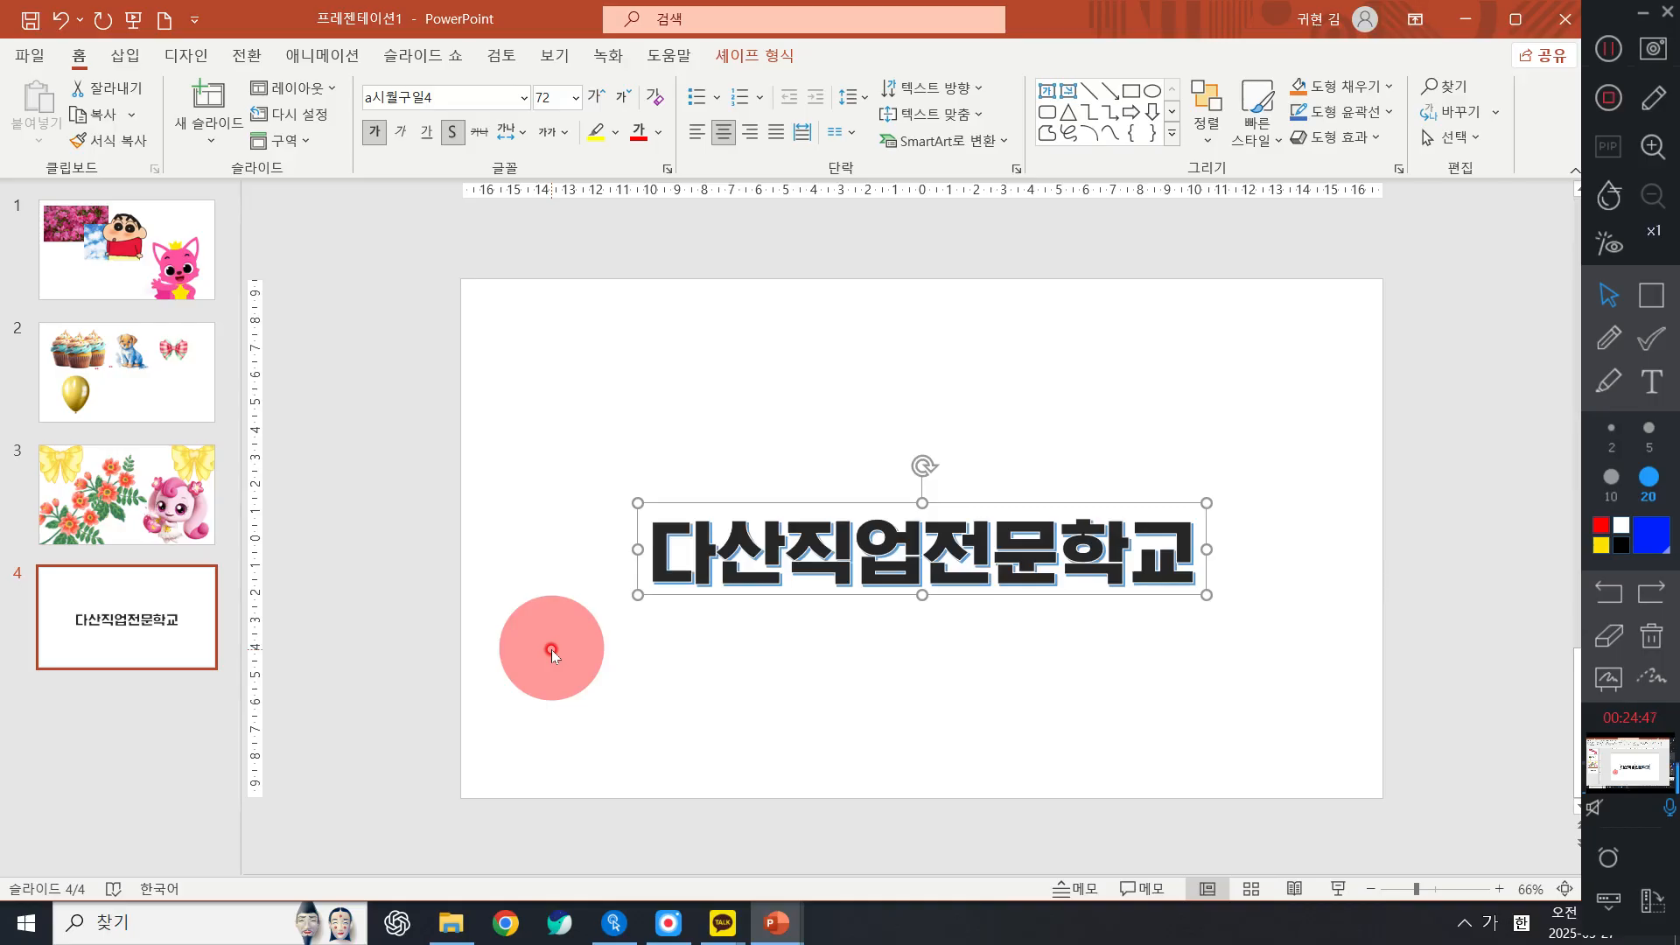
{"action": "left_click", "coordinate": [369, 133]}
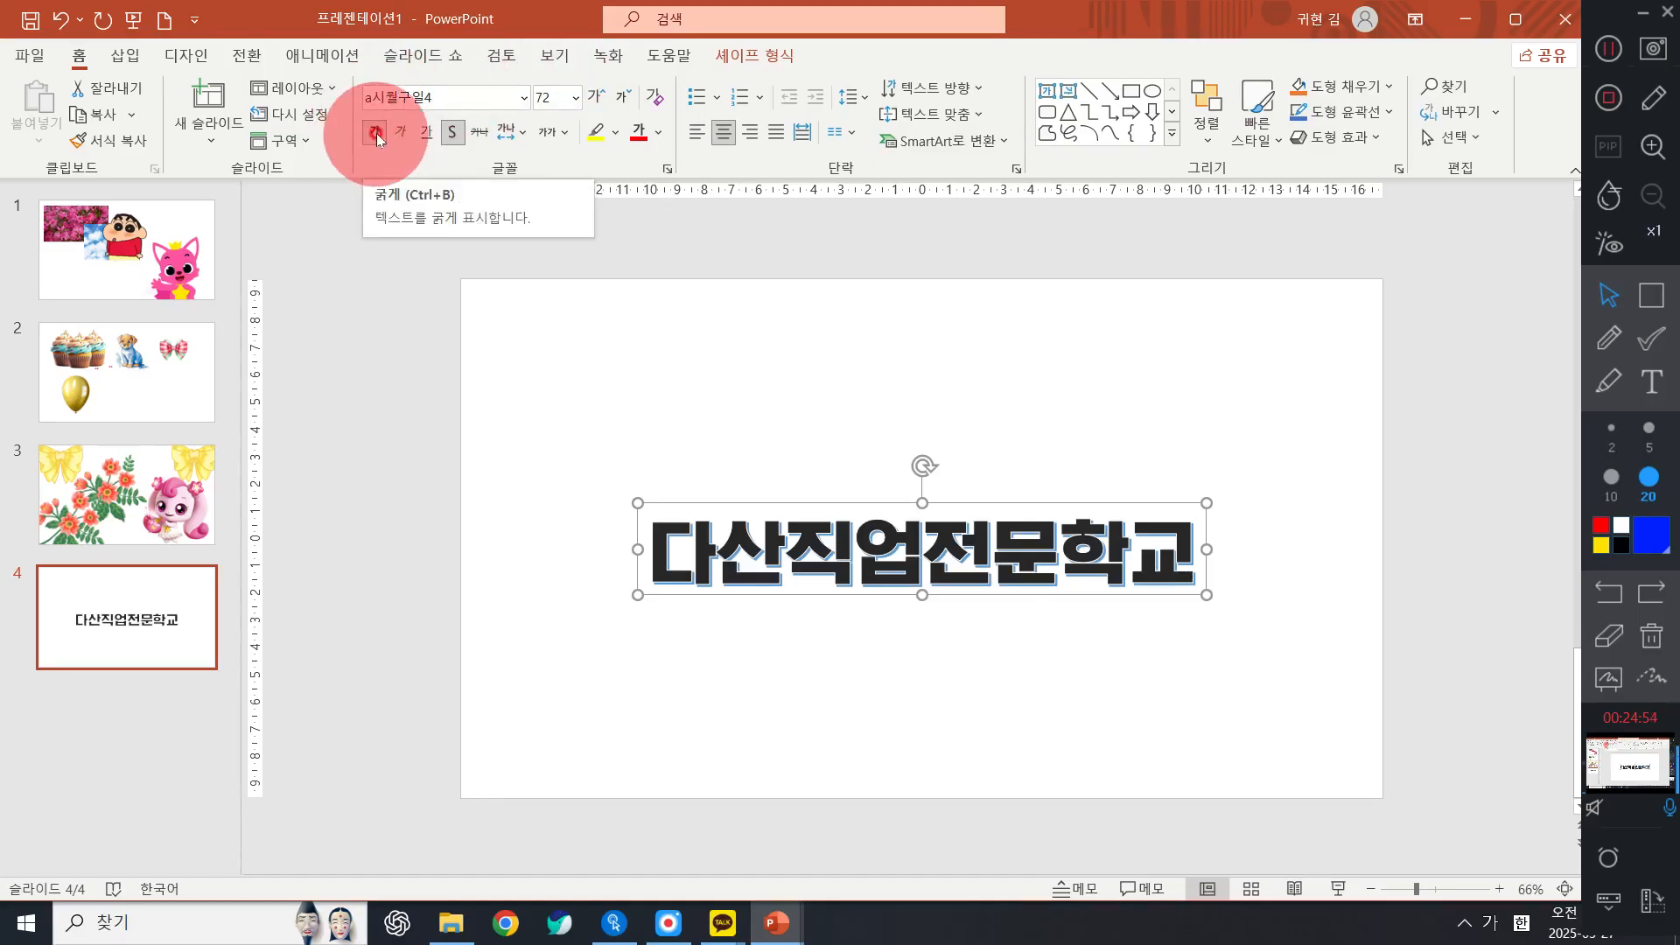
{"action": "left_click", "coordinate": [448, 133]}
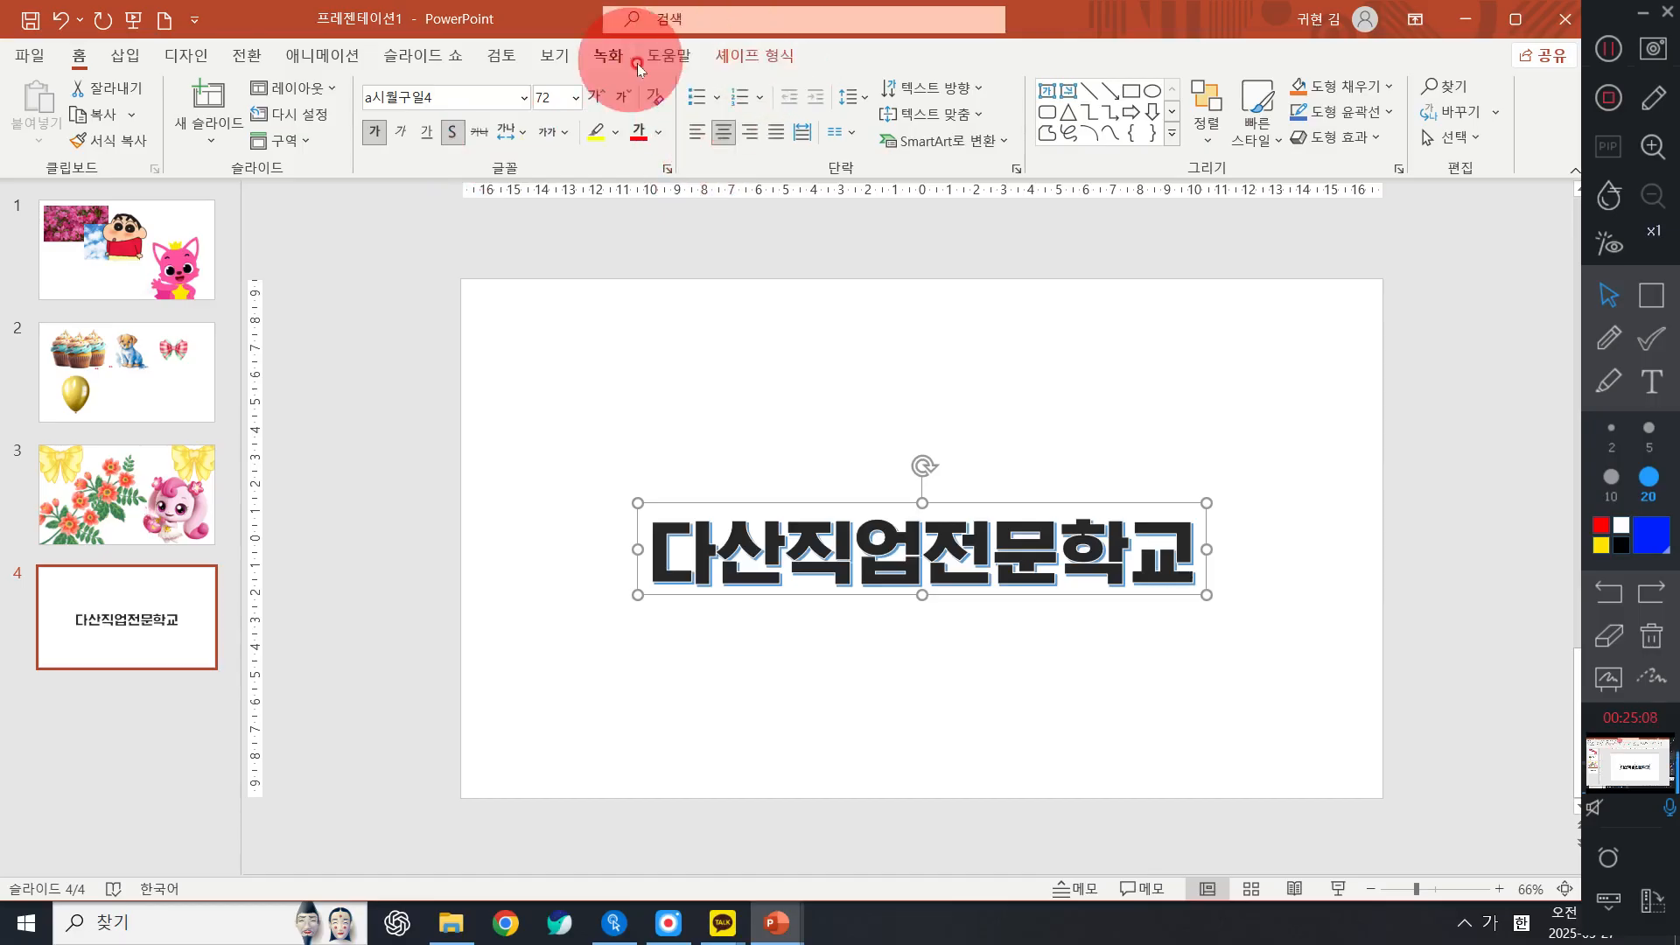
Change the WordArt's style to the hollow white one with a thin blue outline
{"action": "left_click", "coordinate": [748, 58]}
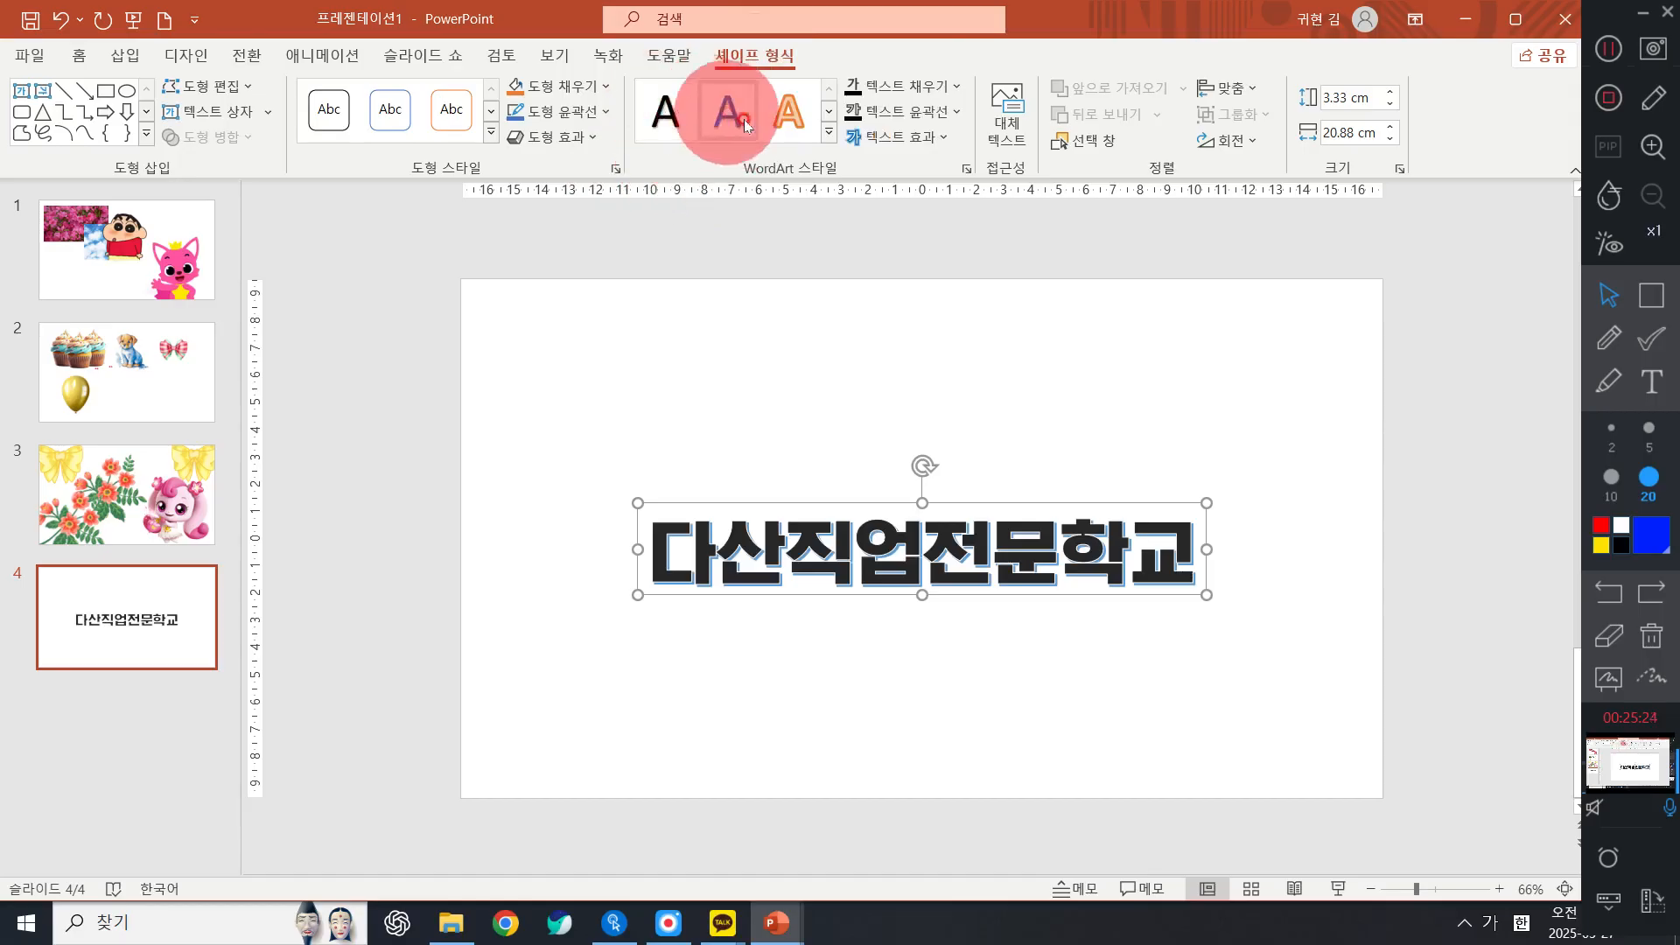
{"action": "left_click", "coordinate": [827, 138]}
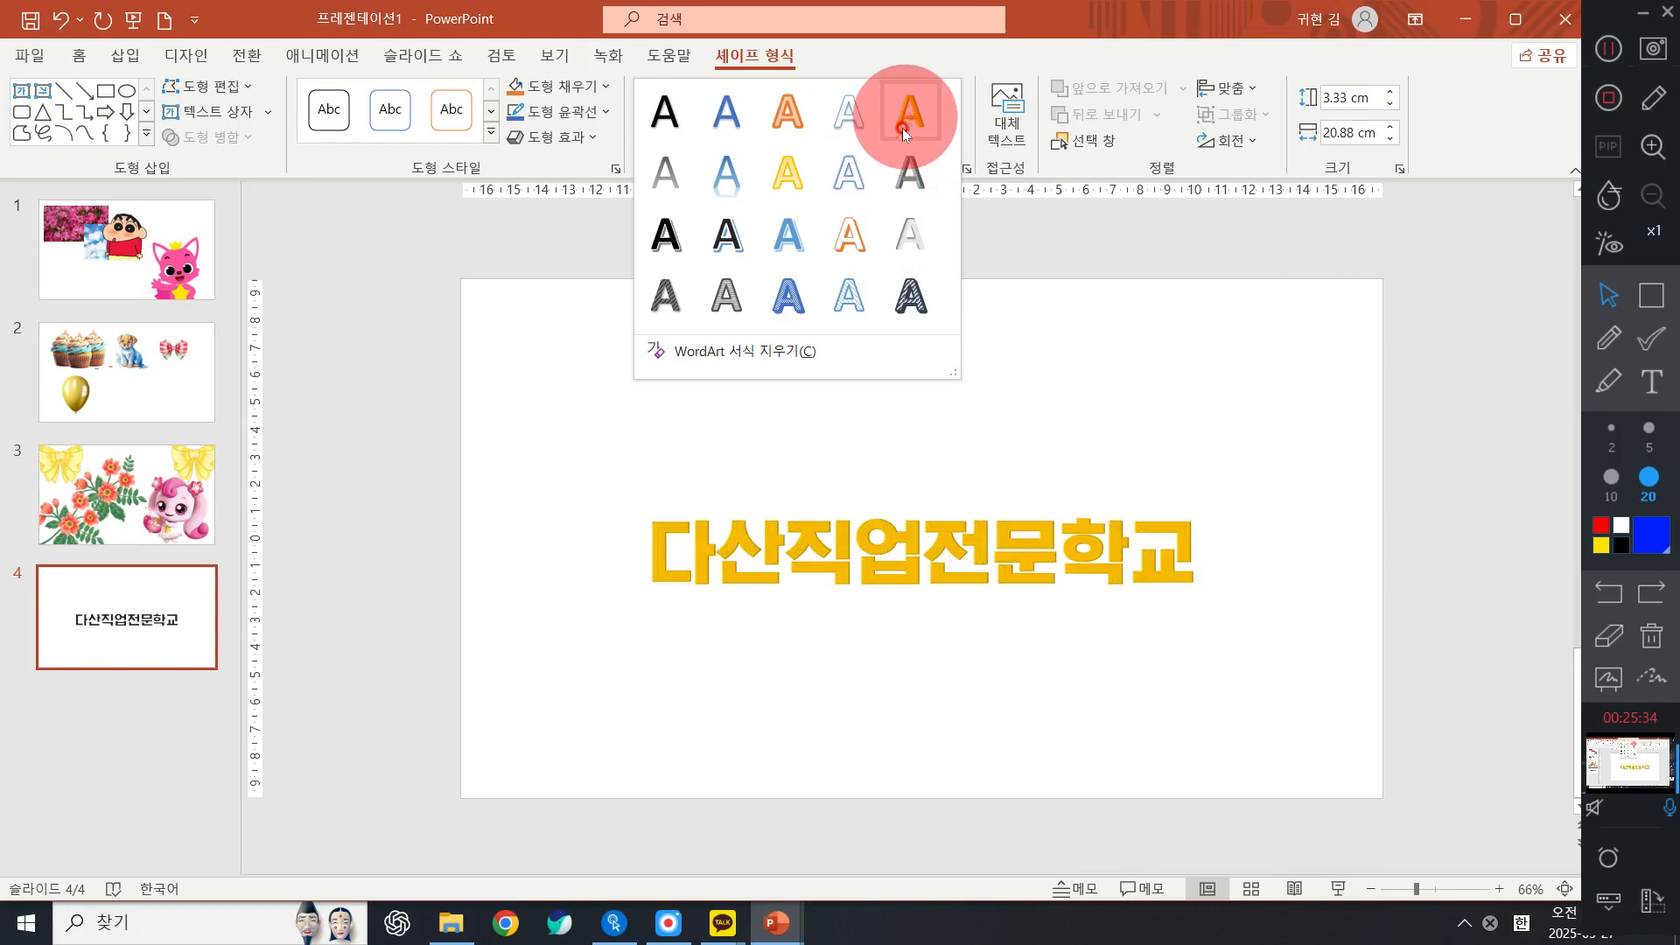
{"action": "left_click", "coordinate": [855, 170]}
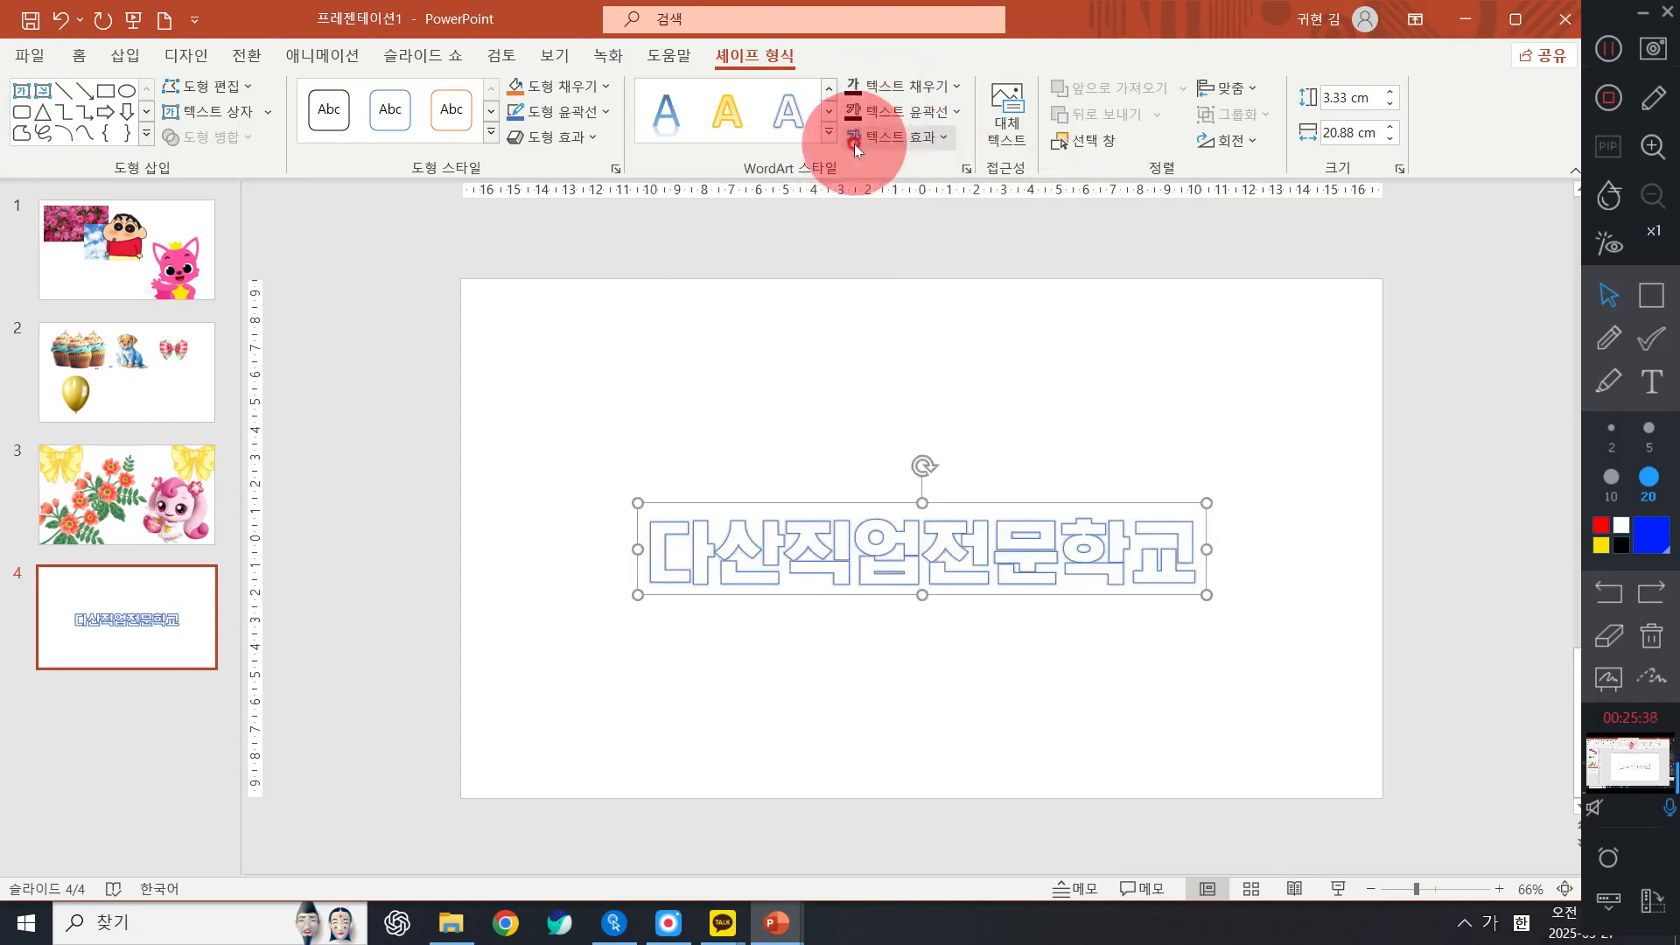
Switch the "다산직업전문학교" WordArt to the plain black style and clear its WordArt formatting
{"action": "left_click", "coordinate": [828, 131]}
{"action": "left_click", "coordinate": [658, 110]}
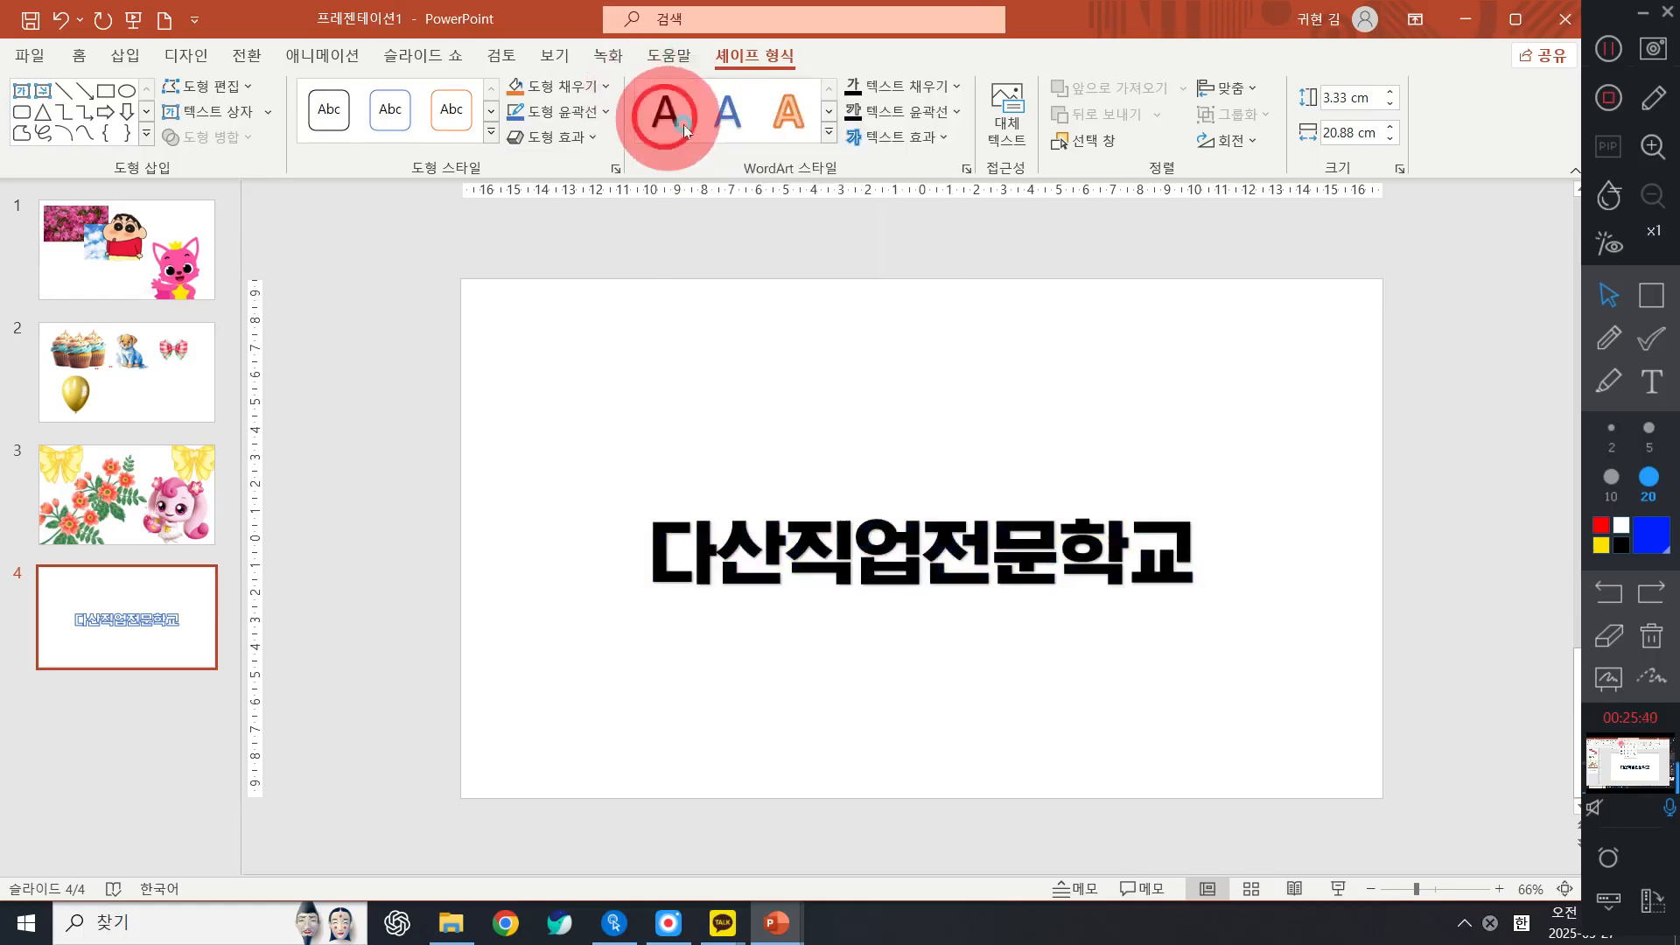
{"action": "left_click", "coordinate": [829, 133]}
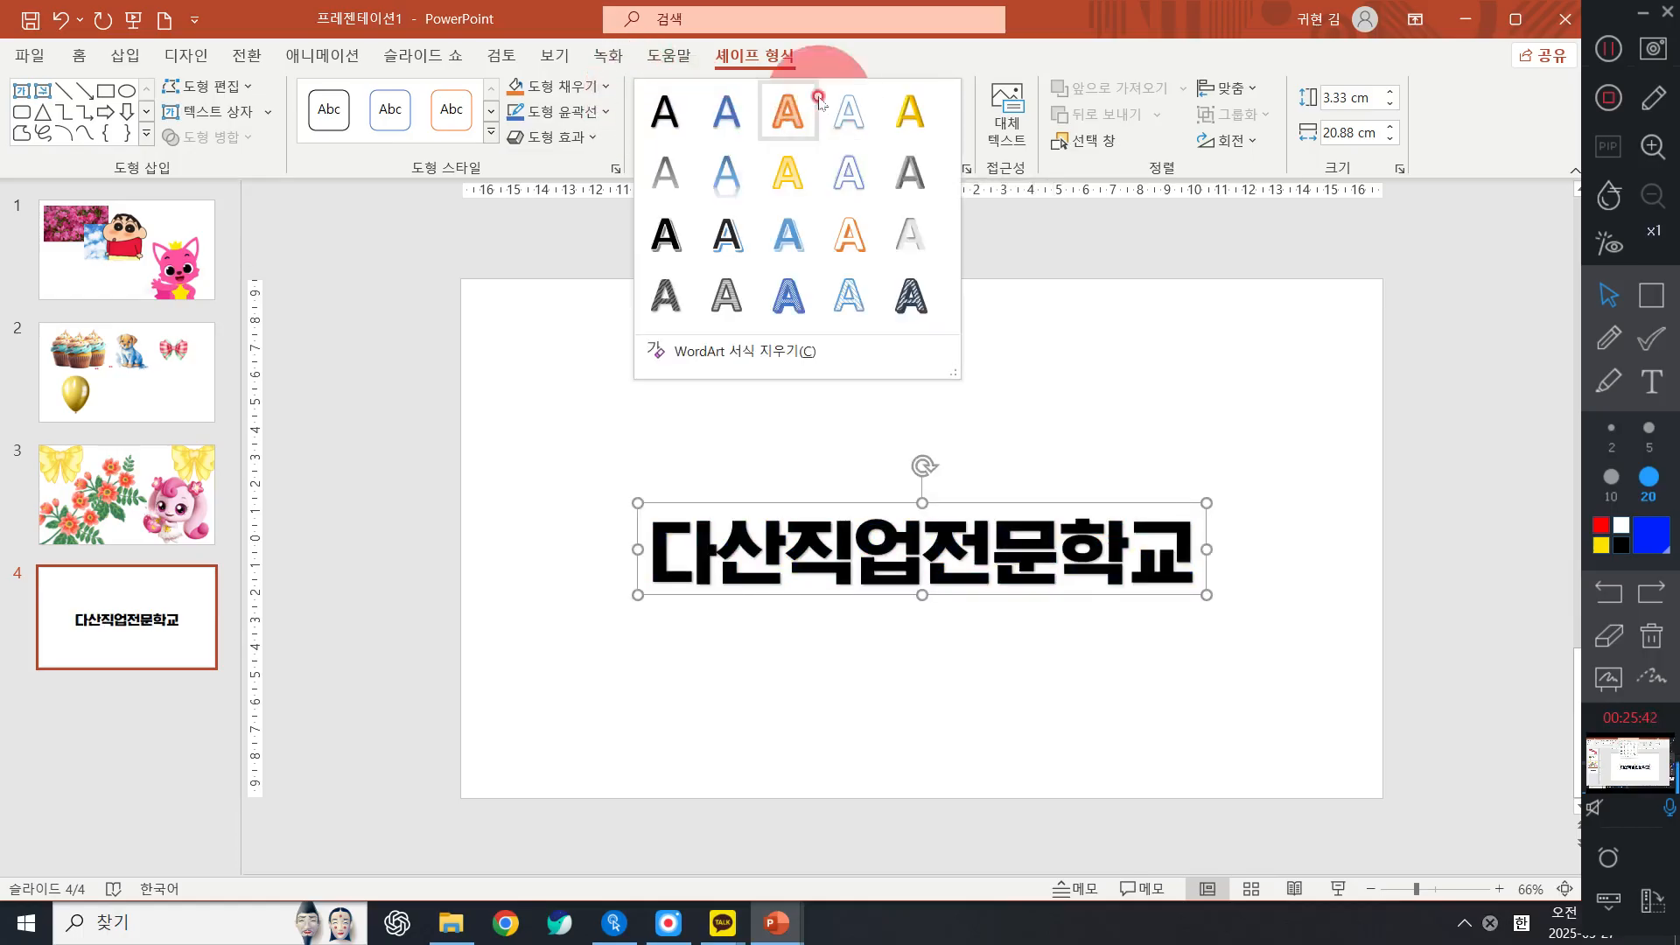
{"action": "left_click", "coordinate": [764, 357]}
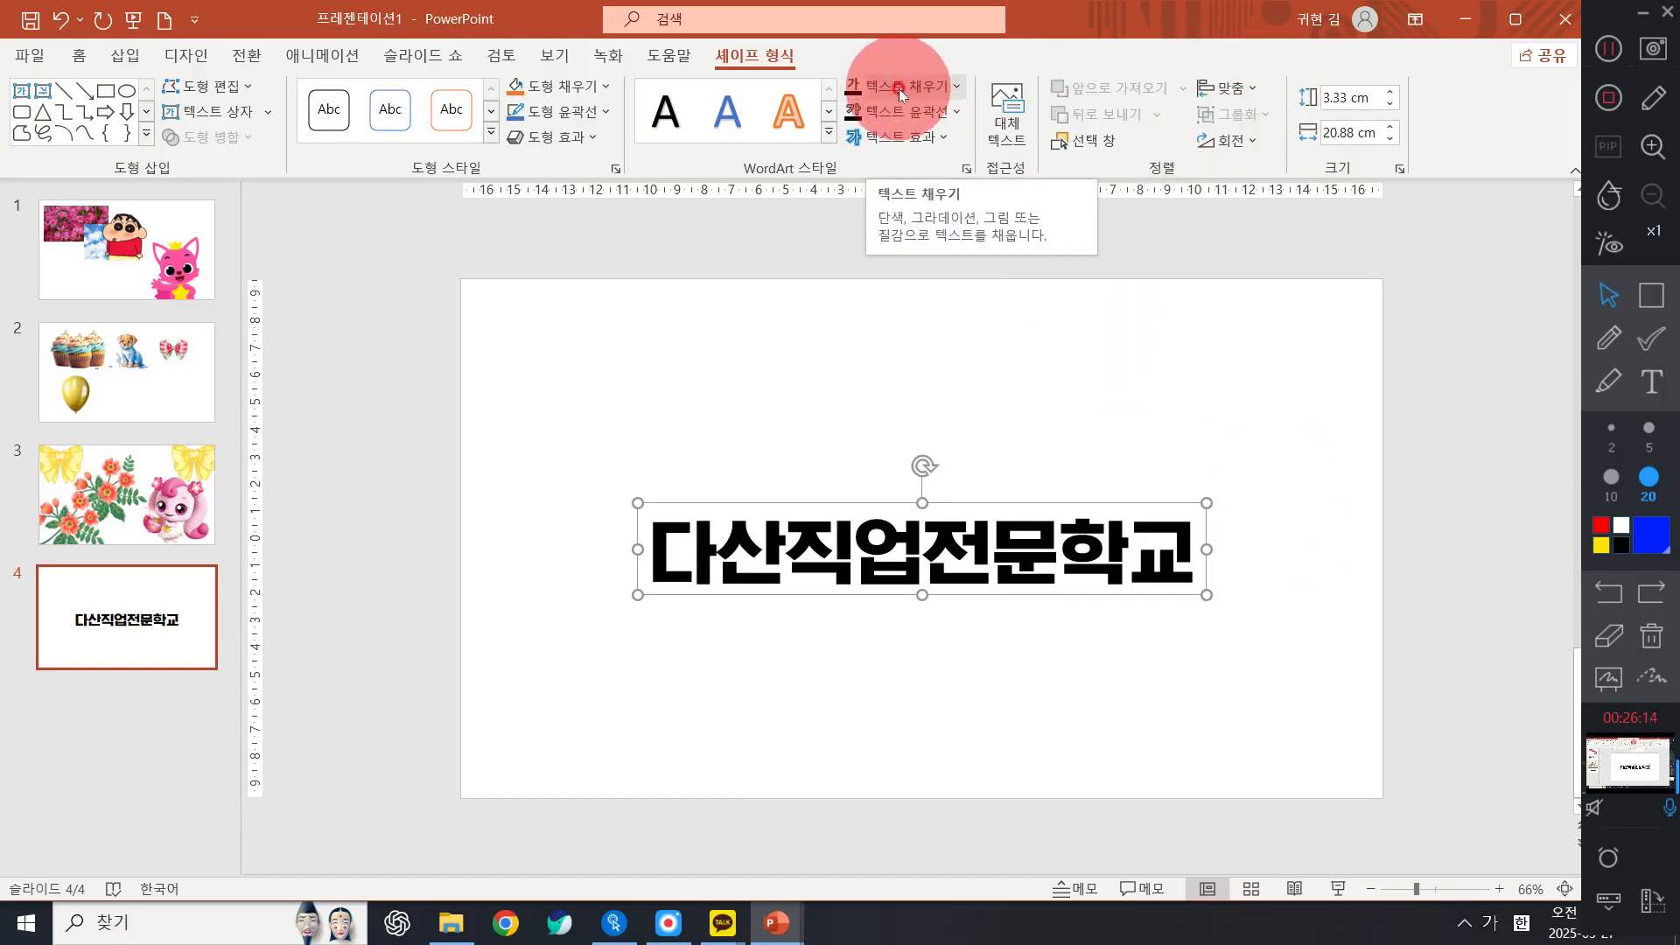
Fill the WordArt text with the theme gold and outline it in the darkest shade of gold
{"action": "left_click", "coordinate": [957, 86]}
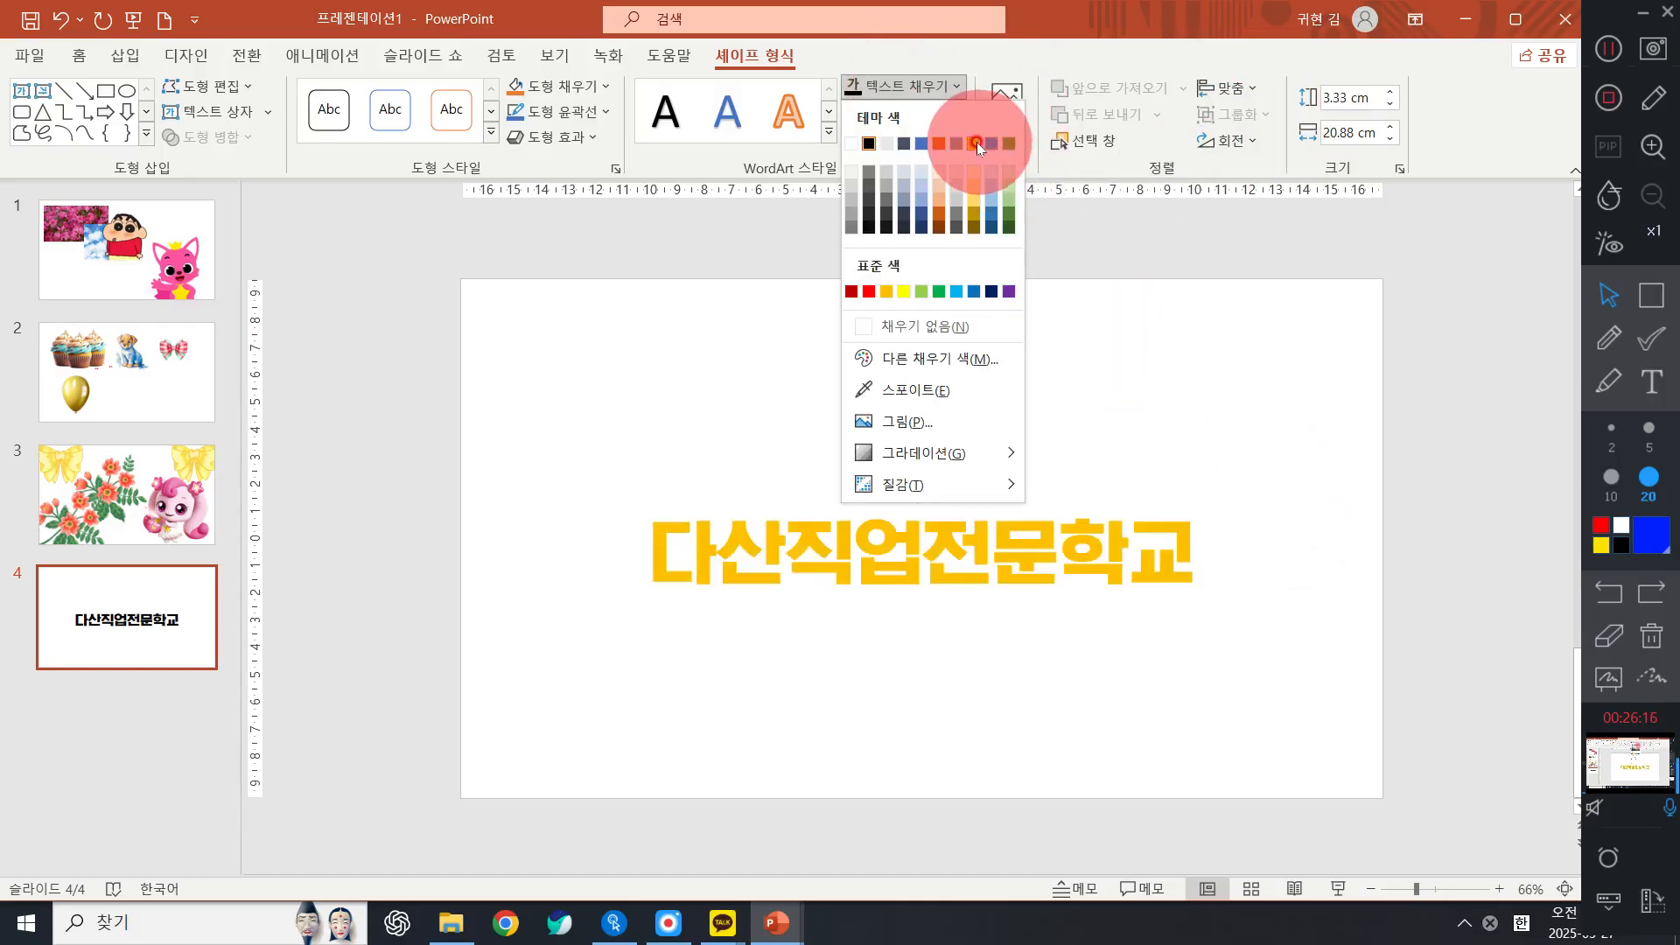
{"action": "left_click", "coordinate": [977, 142]}
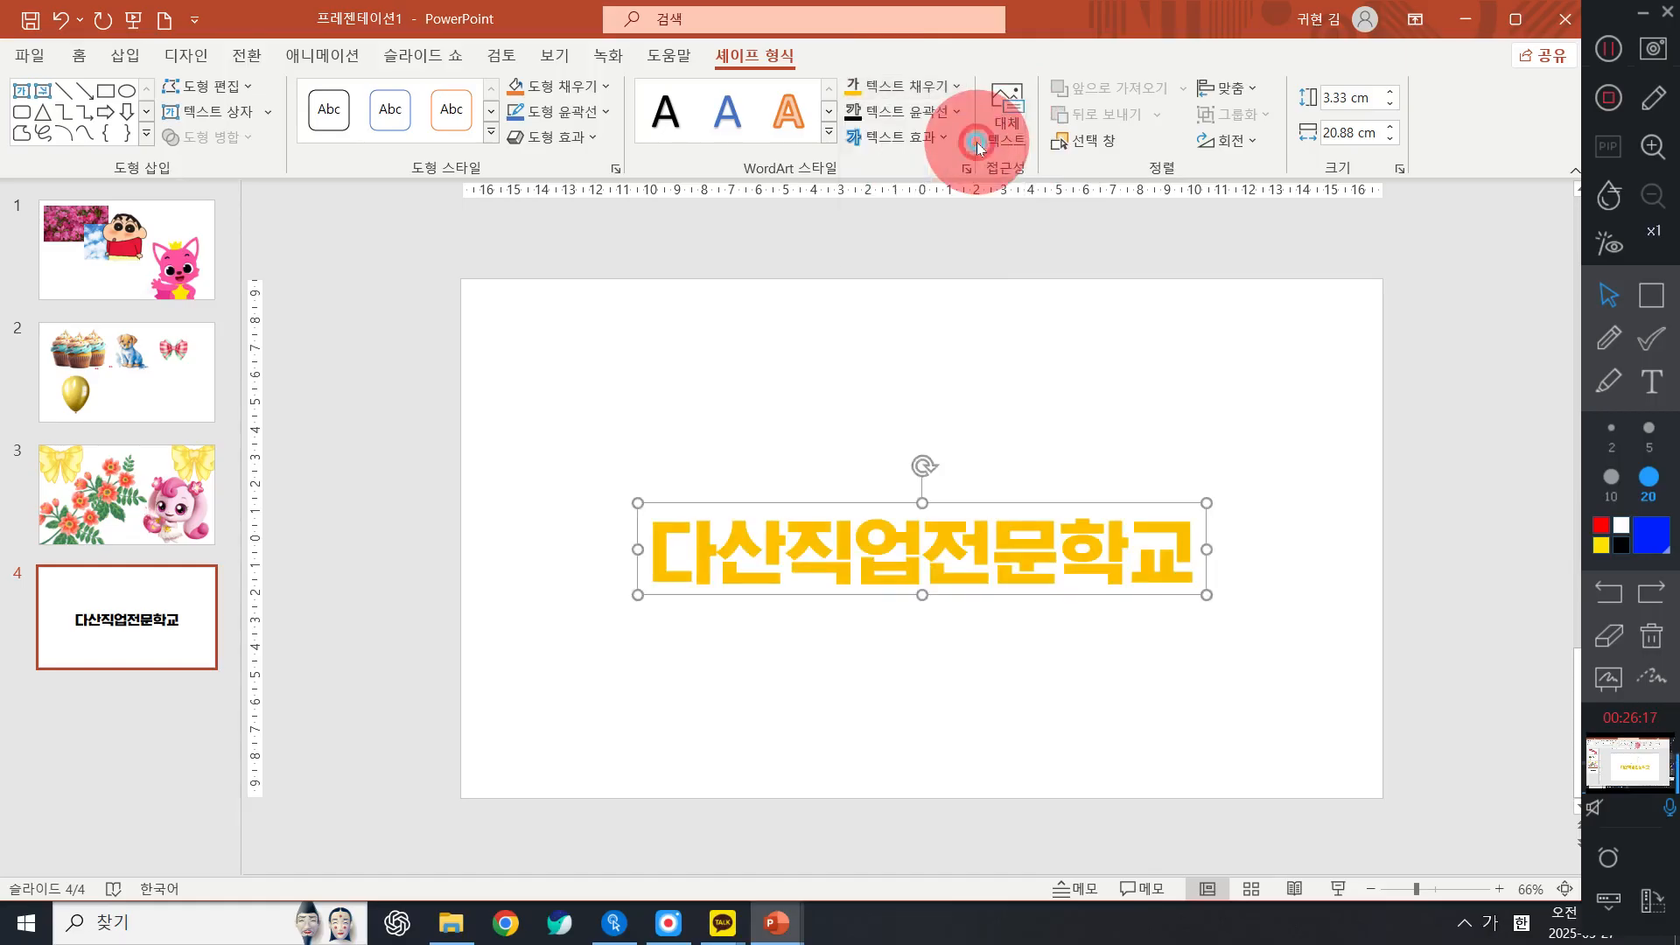
{"action": "left_click", "coordinate": [922, 110]}
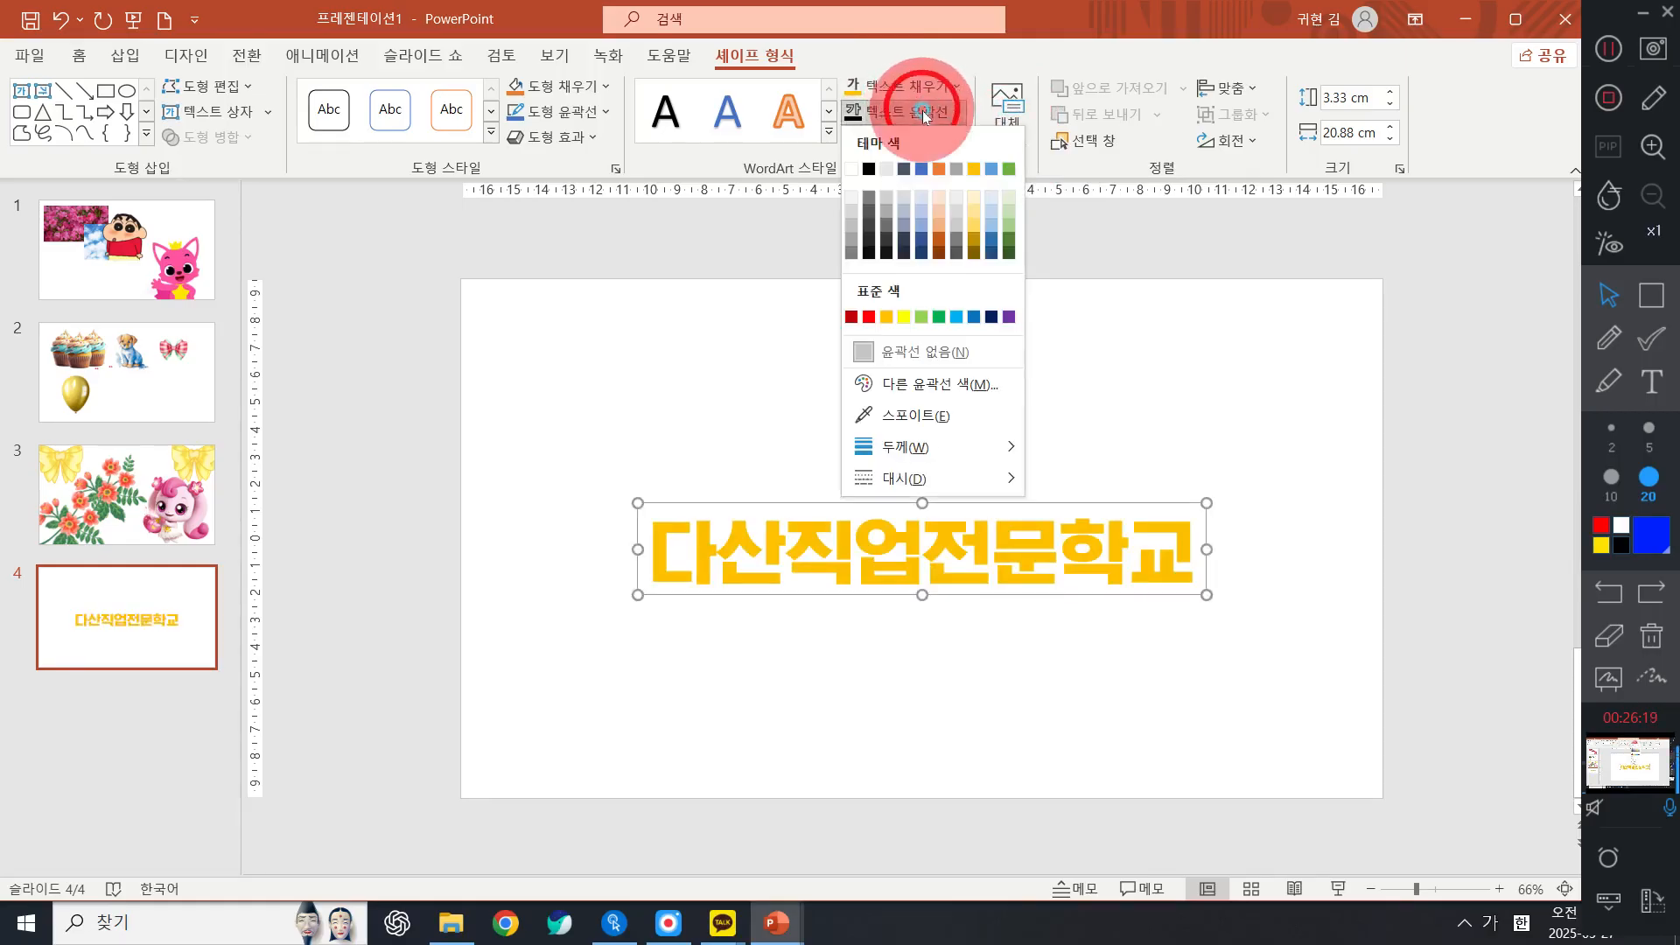
{"action": "left_click", "coordinate": [973, 255]}
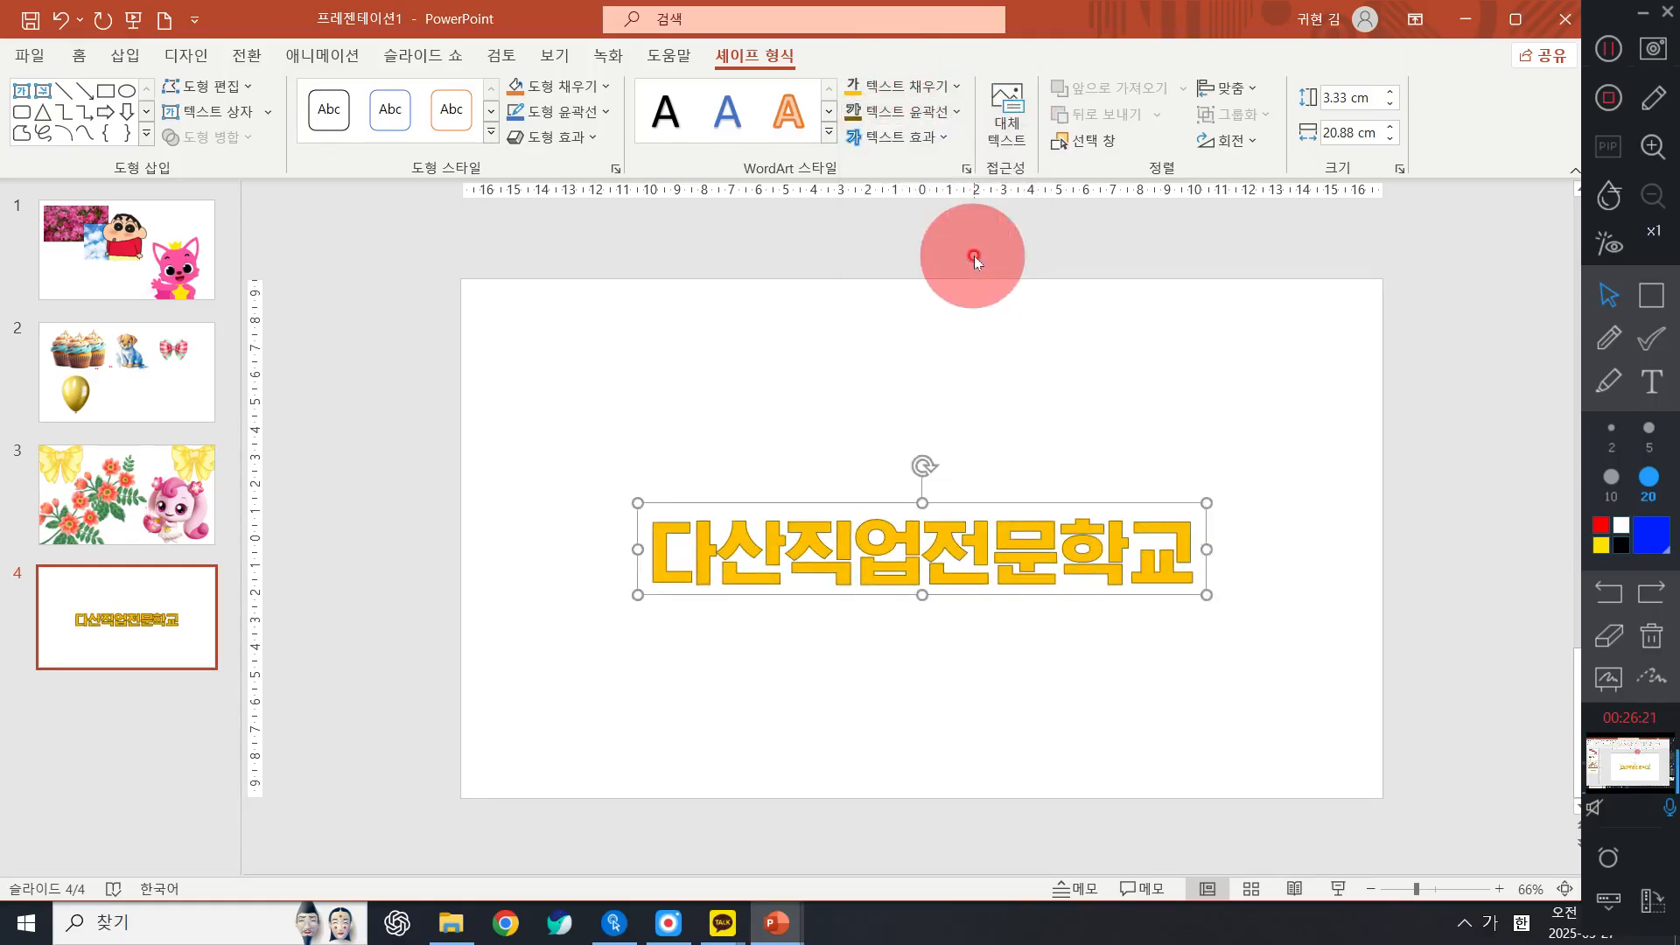
Set the thickness of the WordArt's text outline to 1½ pt
{"action": "left_click", "coordinate": [913, 116]}
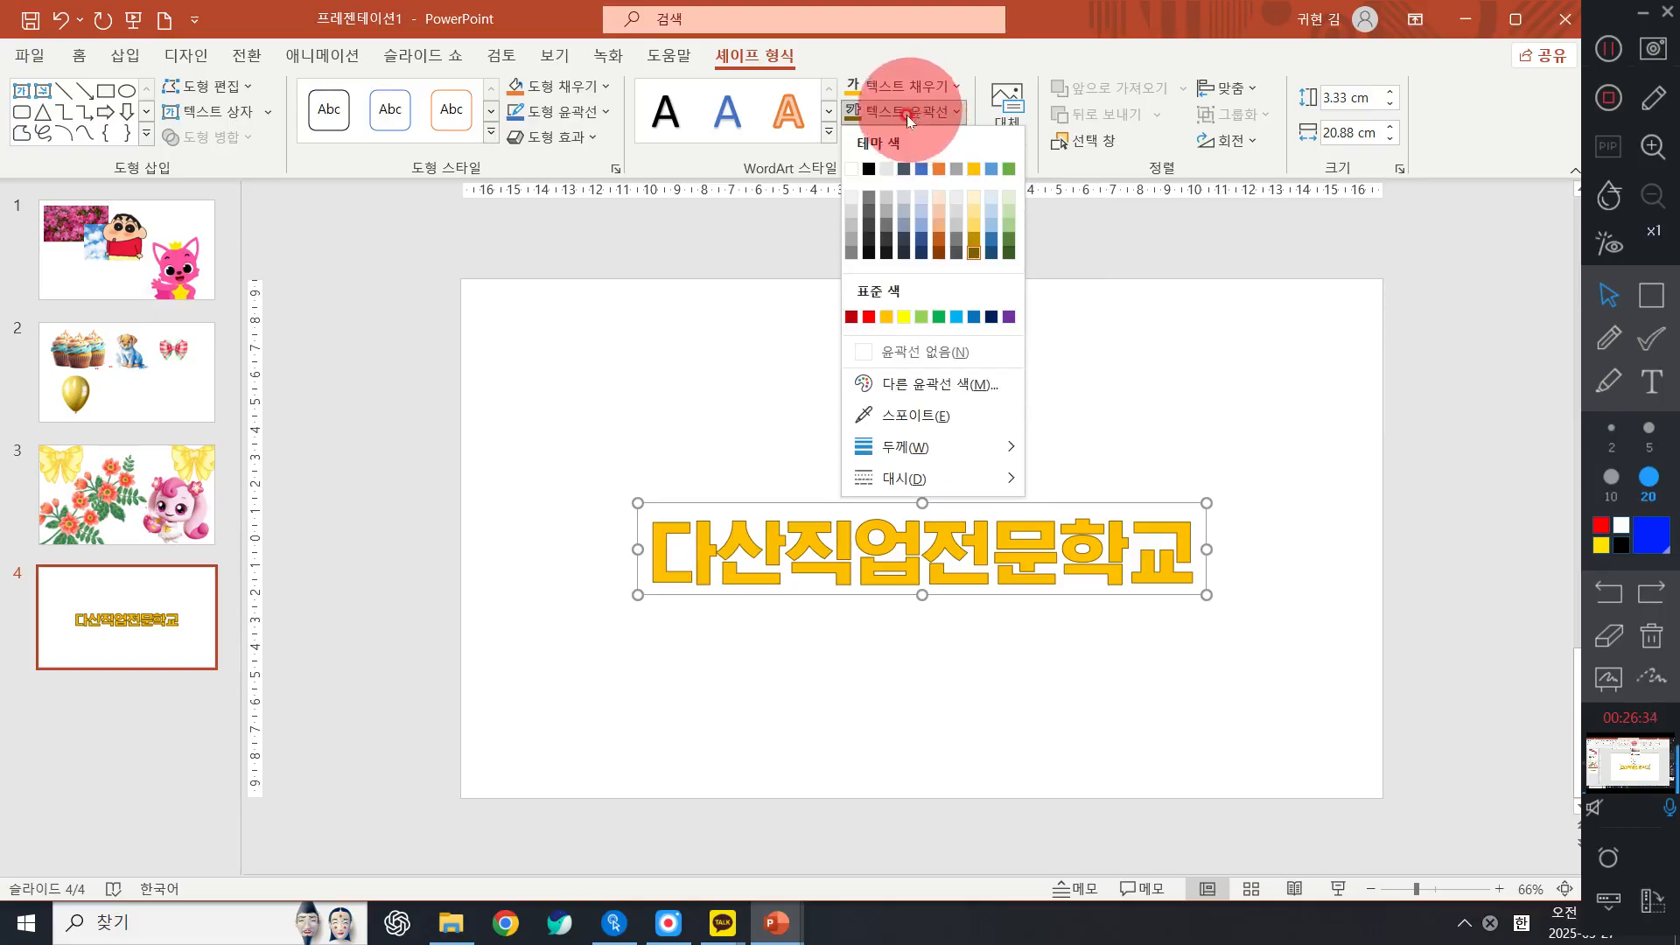
{"action": "mouse_move", "coordinate": [973, 459]}
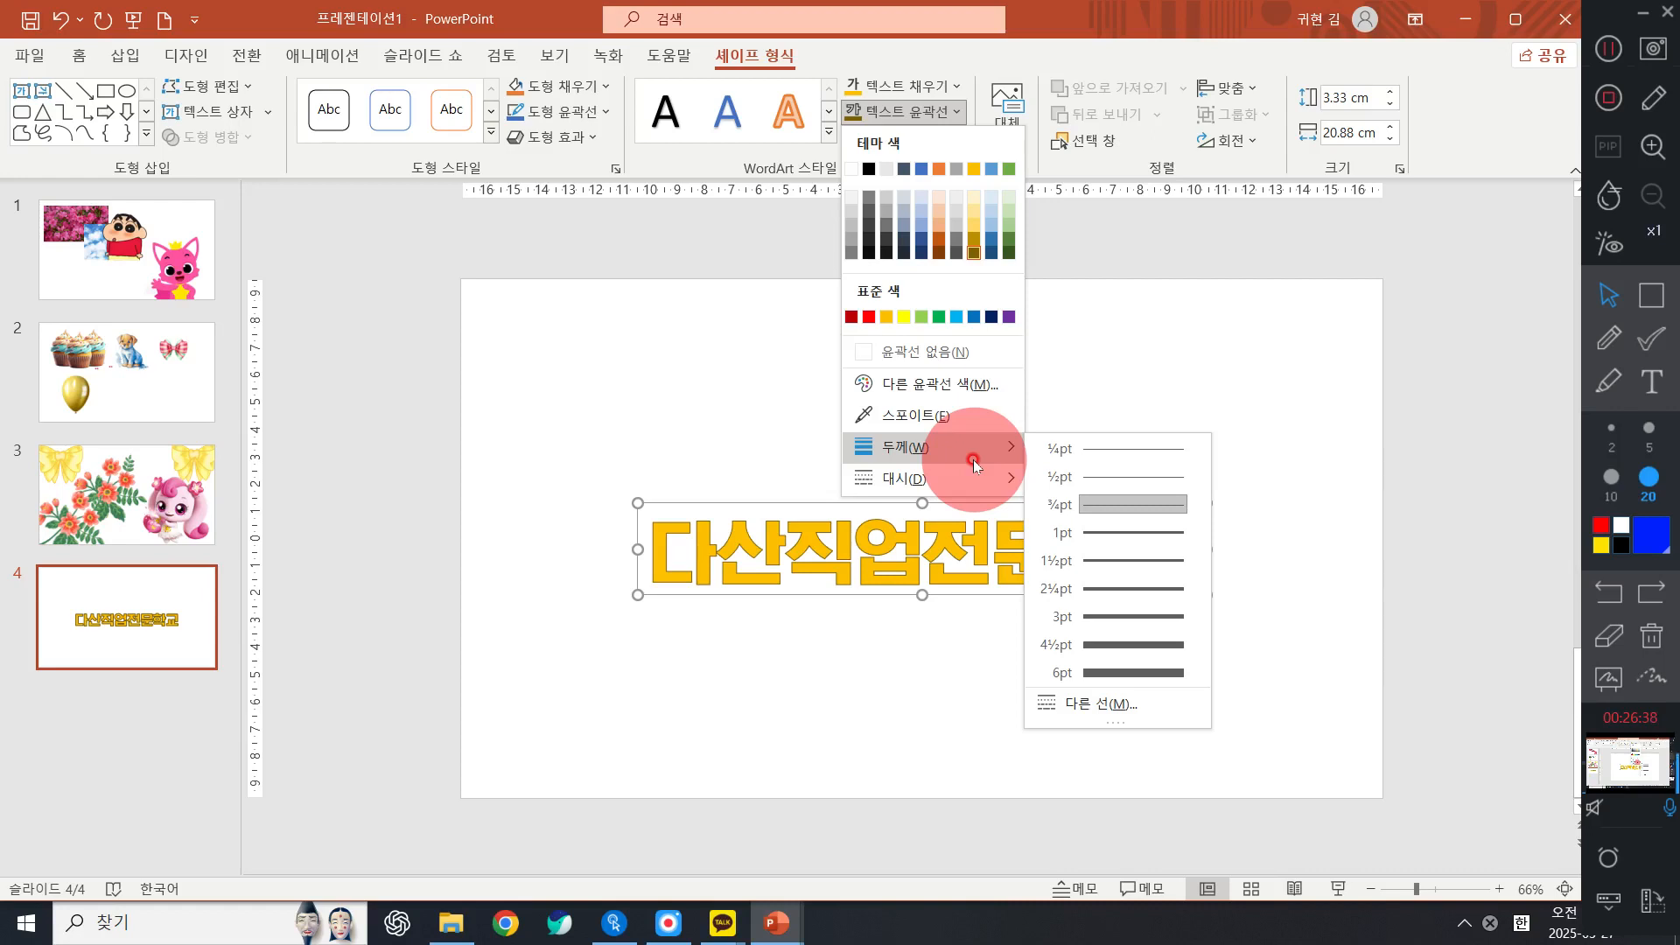
{"action": "left_click", "coordinate": [1110, 560]}
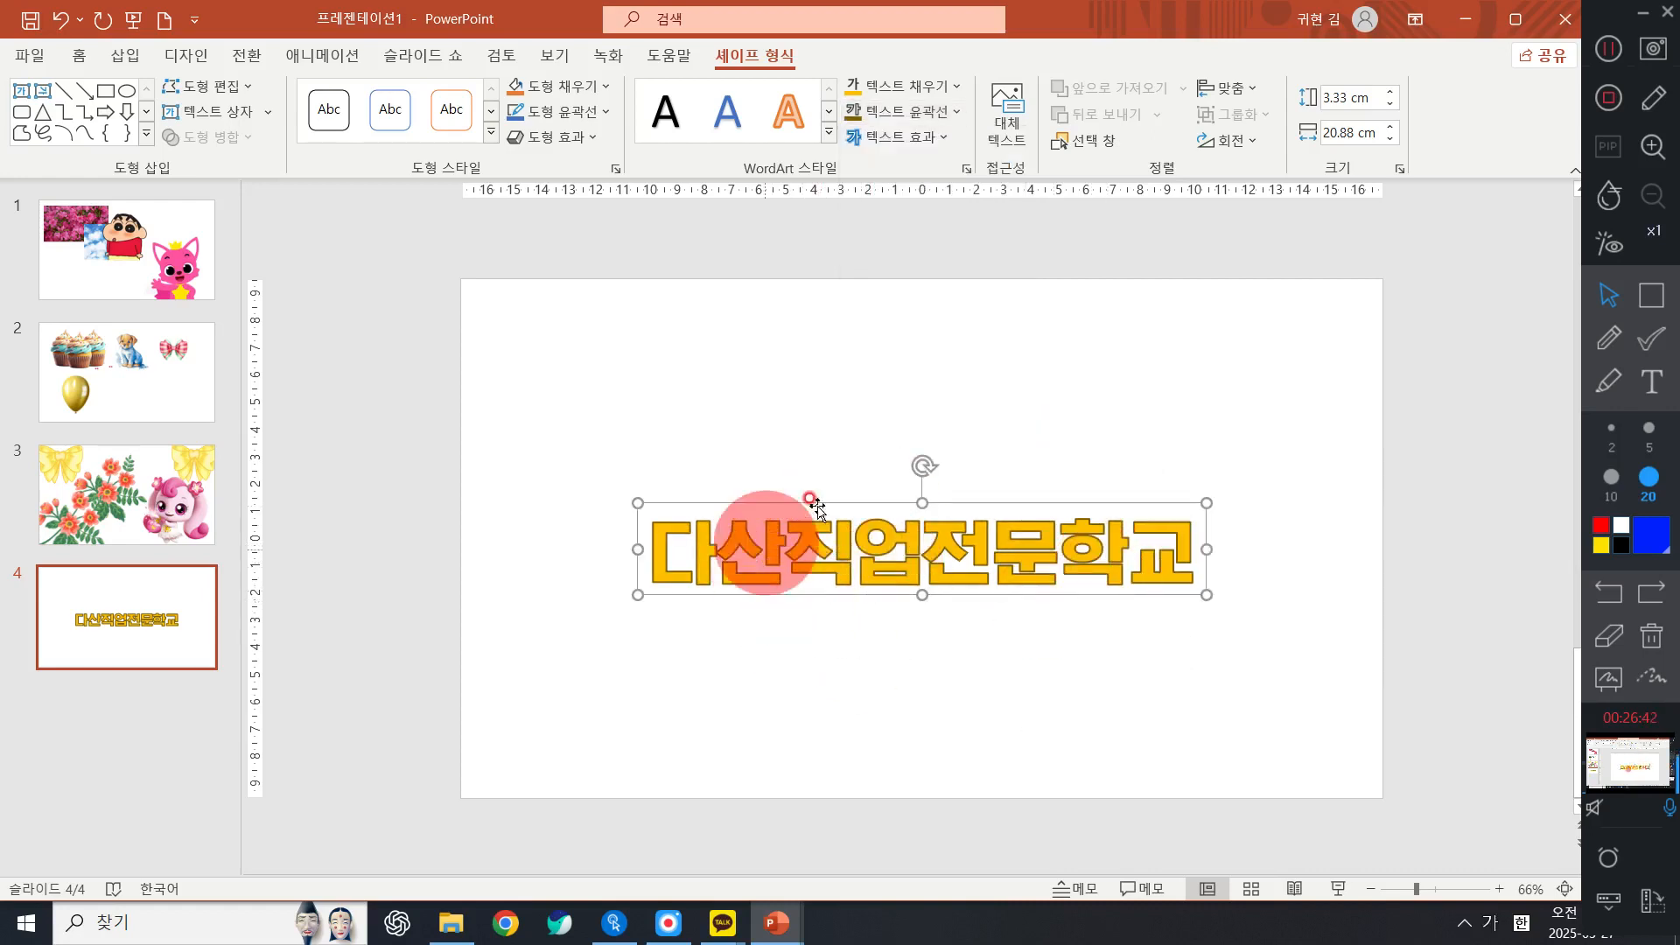
Add the first outer shadow preset and the middle reflection variation (second row, second column) to the WordArt text
{"action": "left_click", "coordinate": [931, 140]}
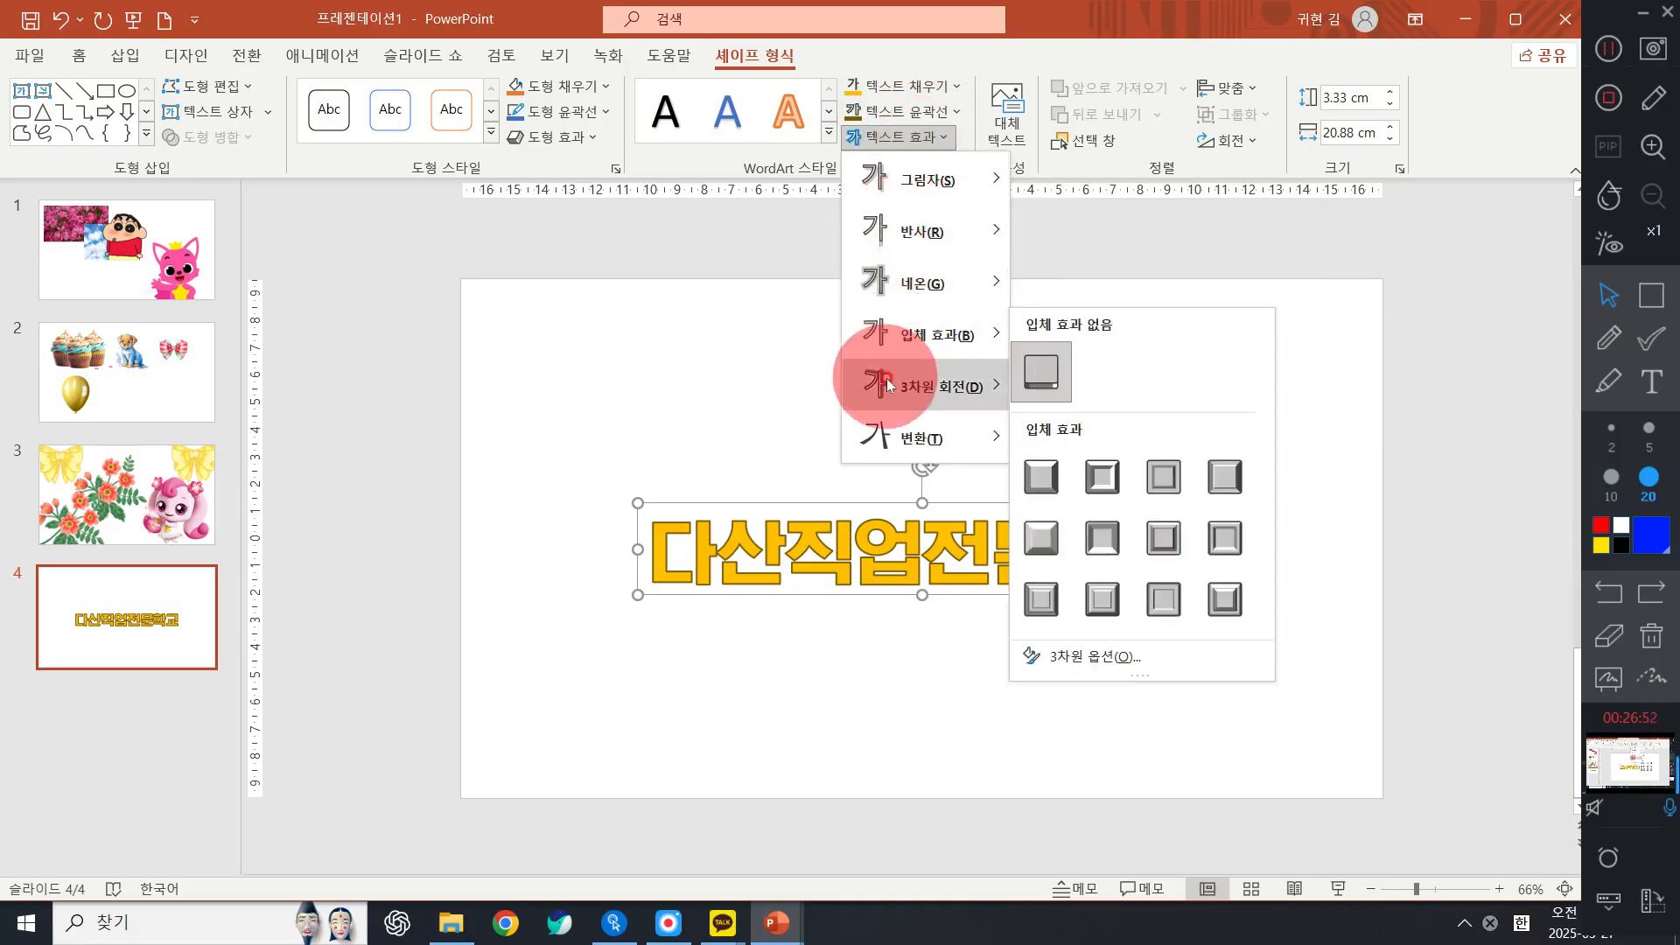
{"action": "mouse_move", "coordinate": [893, 437]}
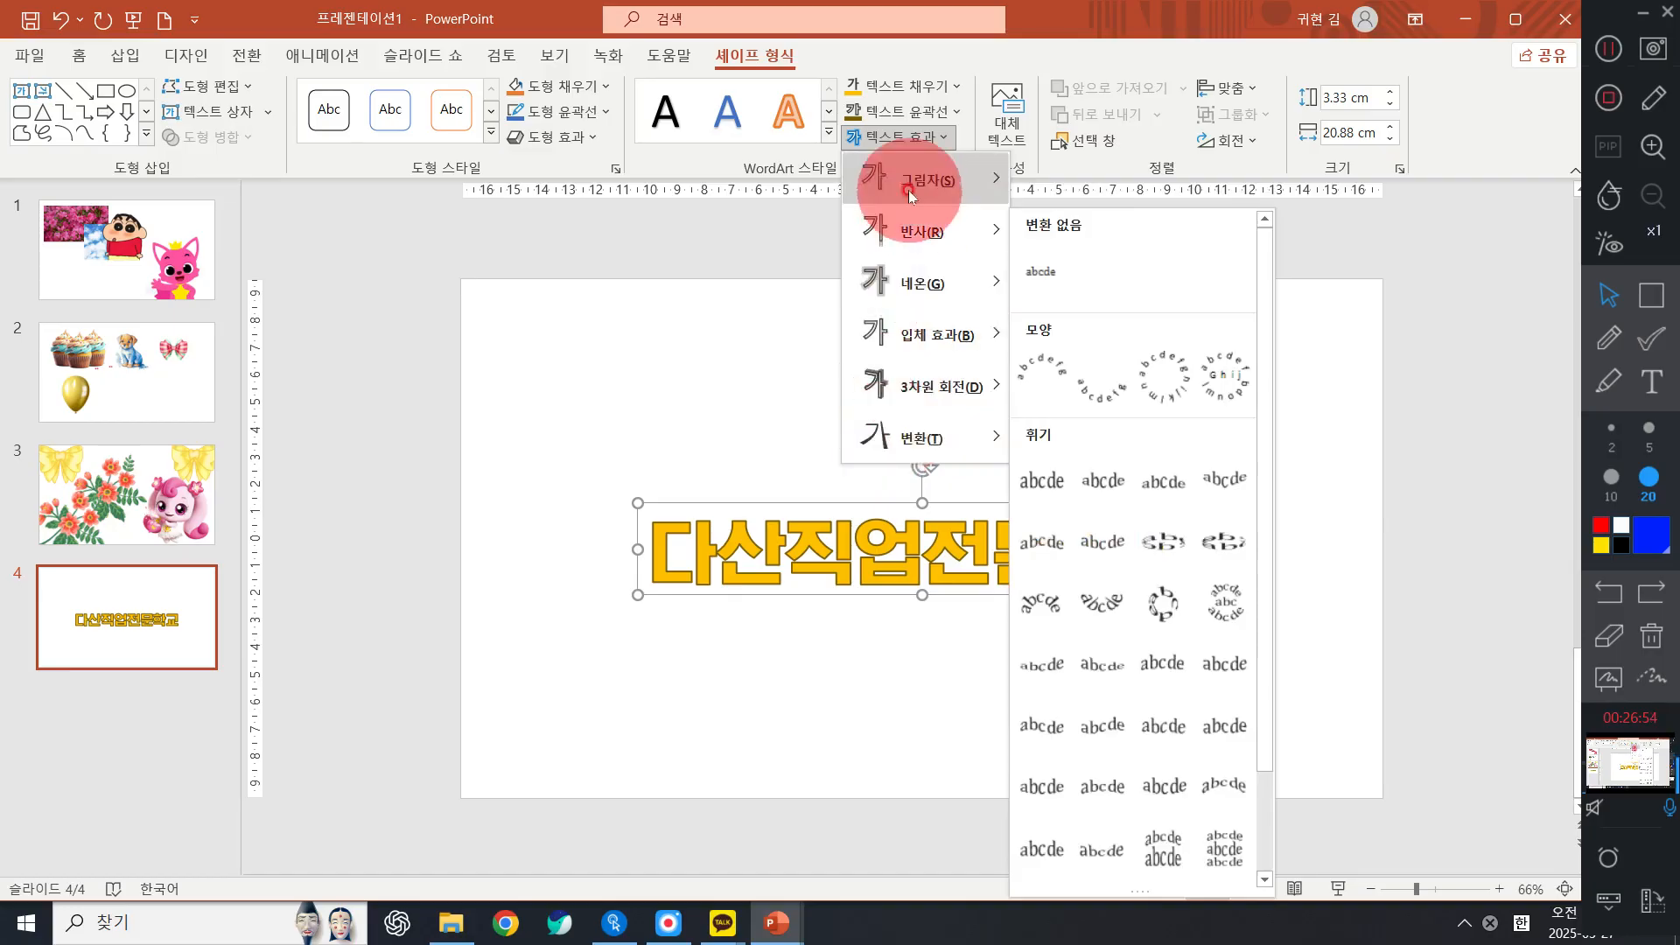
{"action": "mouse_move", "coordinate": [919, 184]}
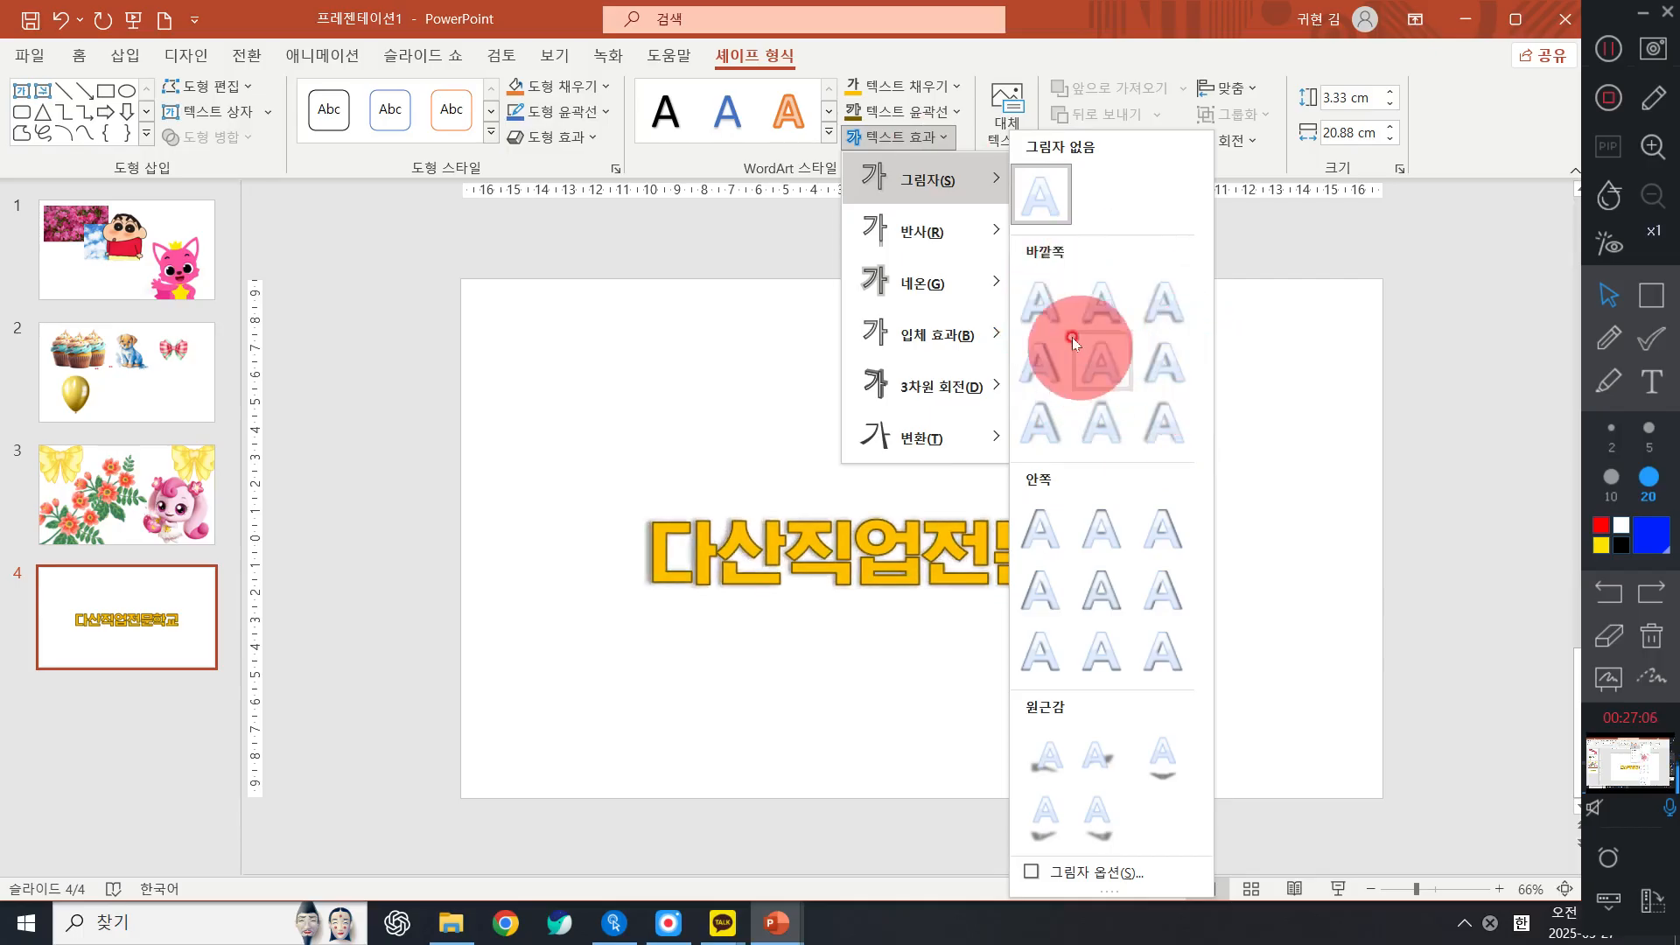
{"action": "left_click", "coordinate": [1052, 313]}
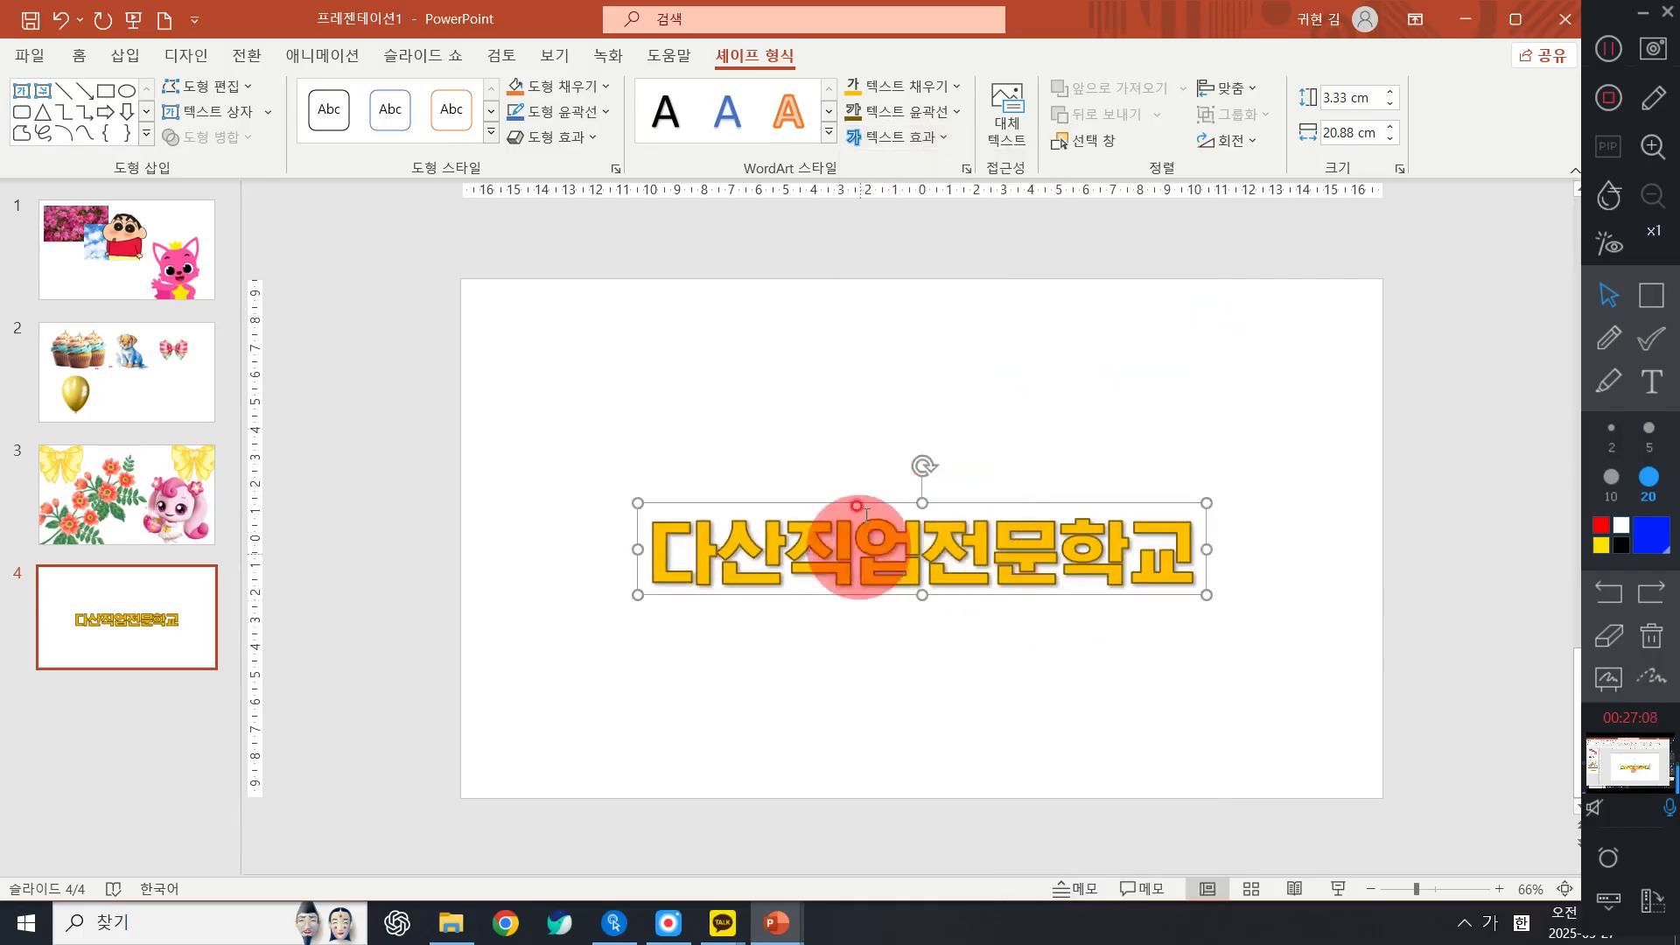
{"action": "left_click", "coordinate": [925, 138]}
{"action": "mouse_move", "coordinate": [987, 246]}
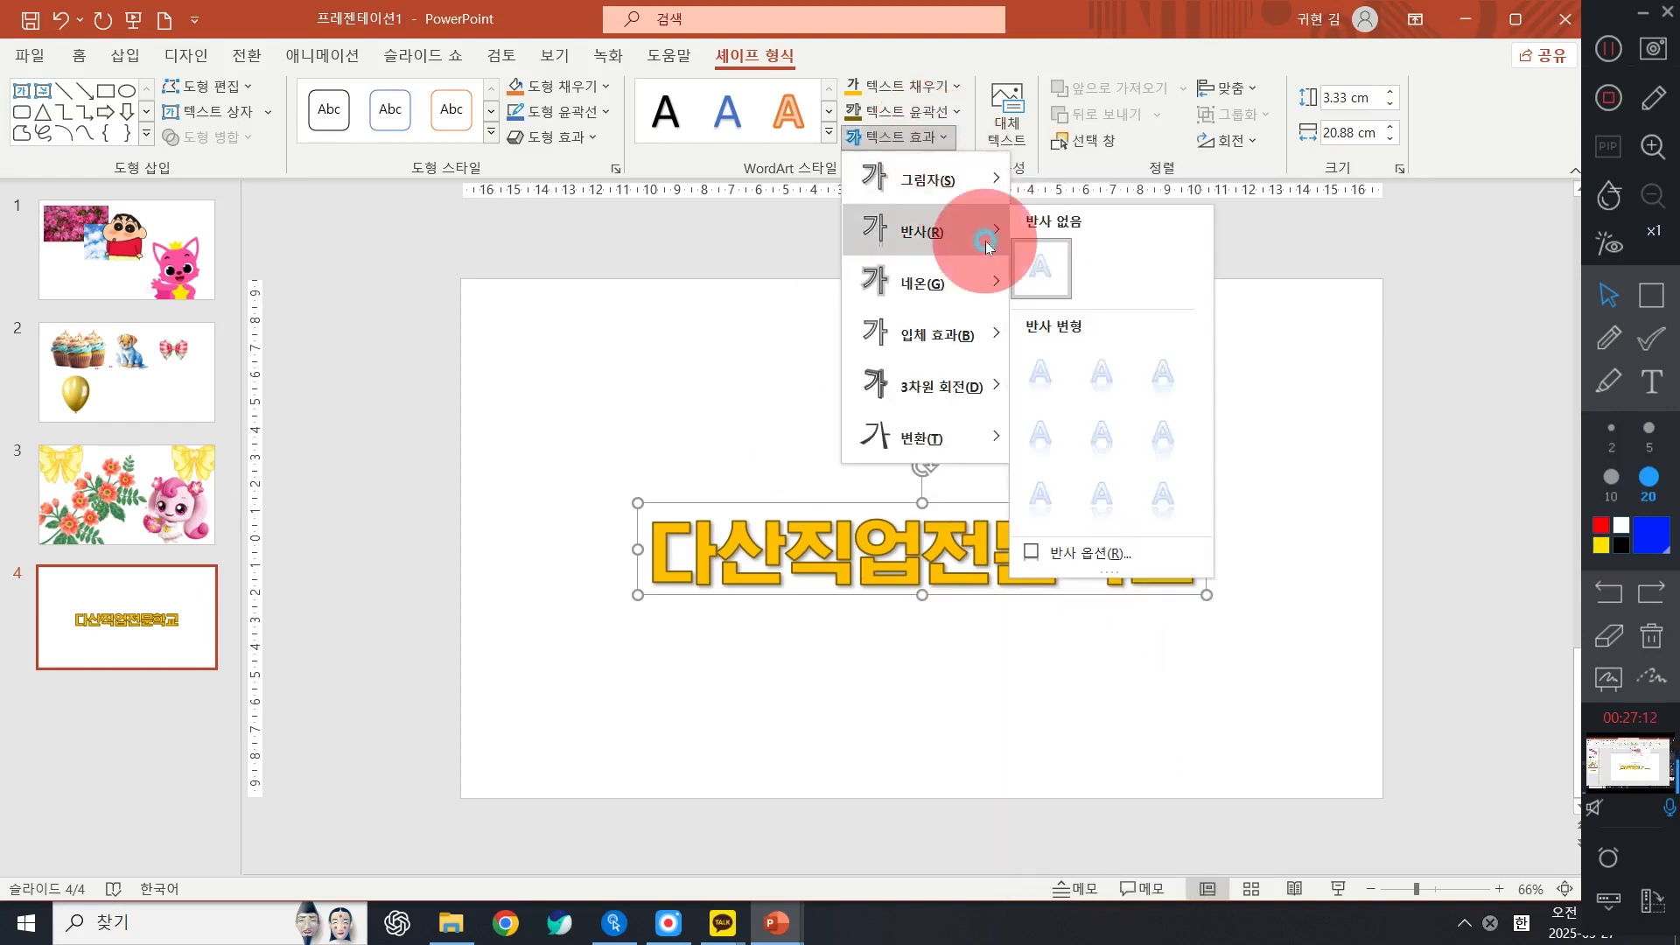
{"action": "left_click", "coordinate": [1088, 430]}
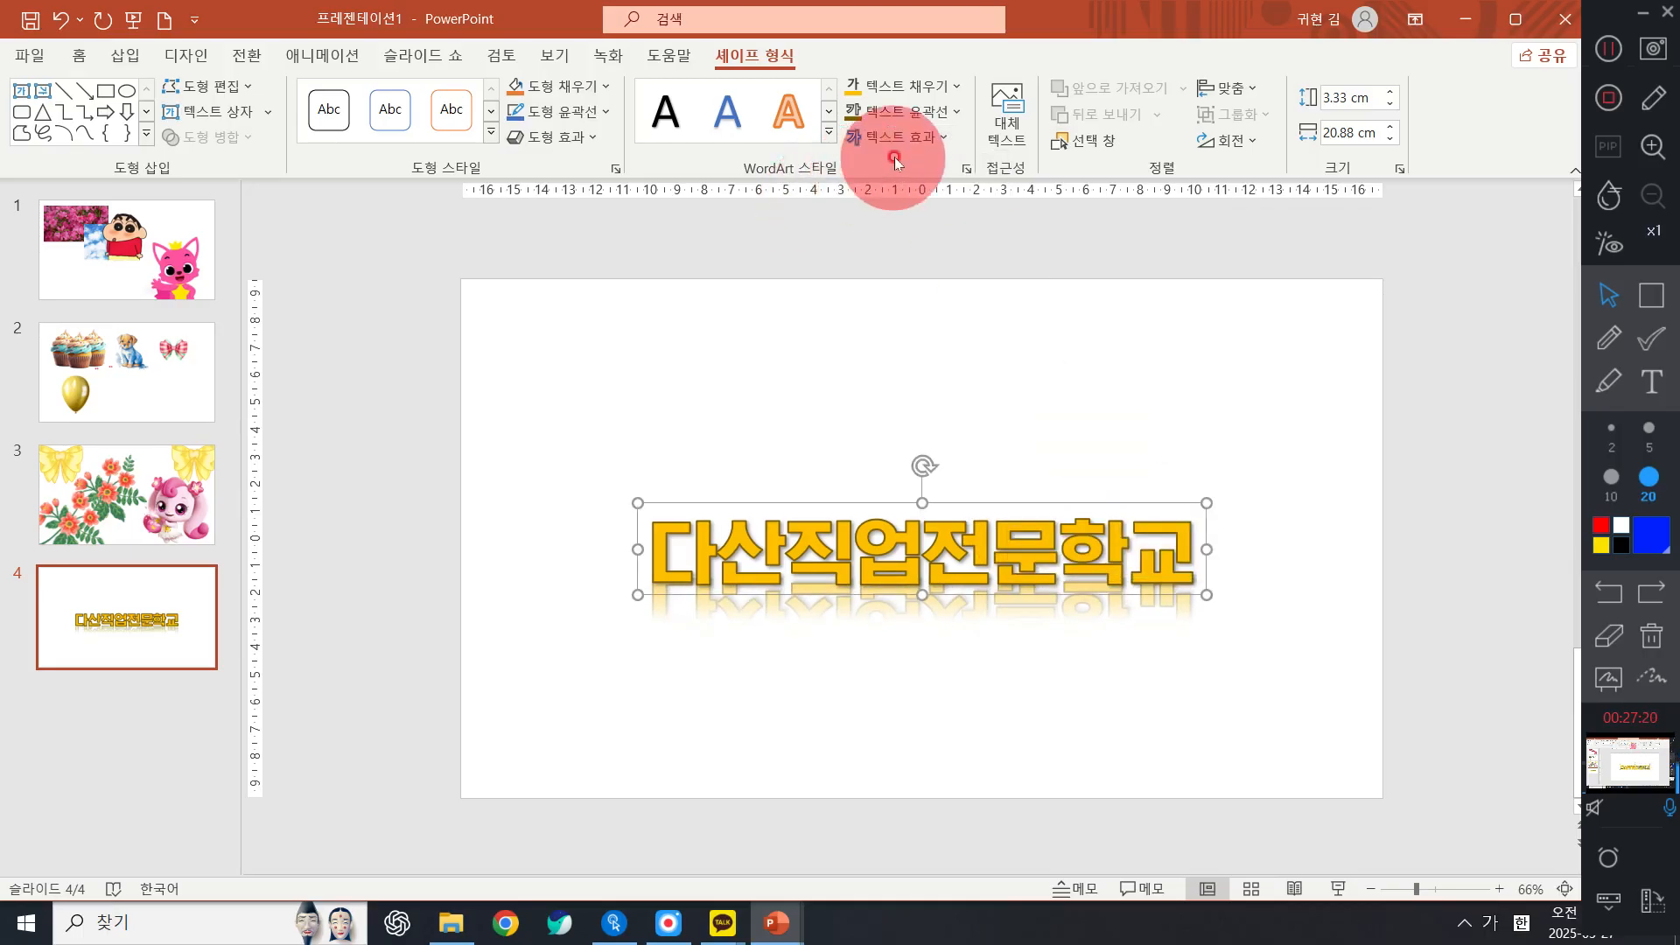
Give the WordArt text the largest green glow and the first bevel effect in the second row
{"action": "left_click", "coordinate": [916, 142]}
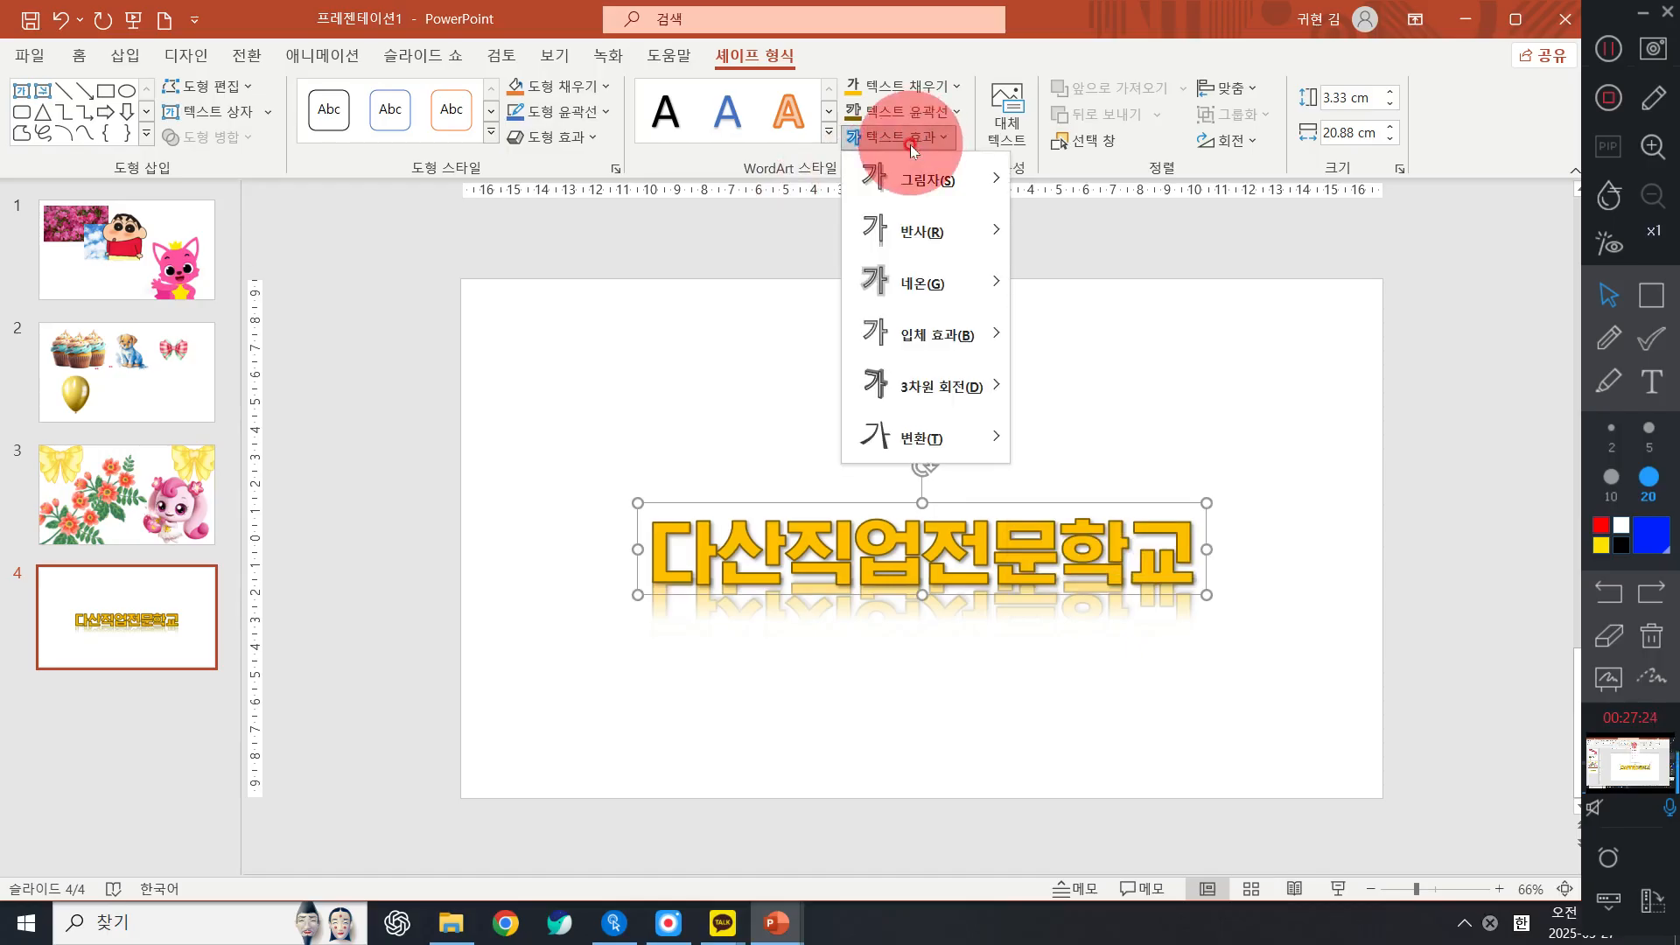
{"action": "left_click", "coordinate": [976, 267]}
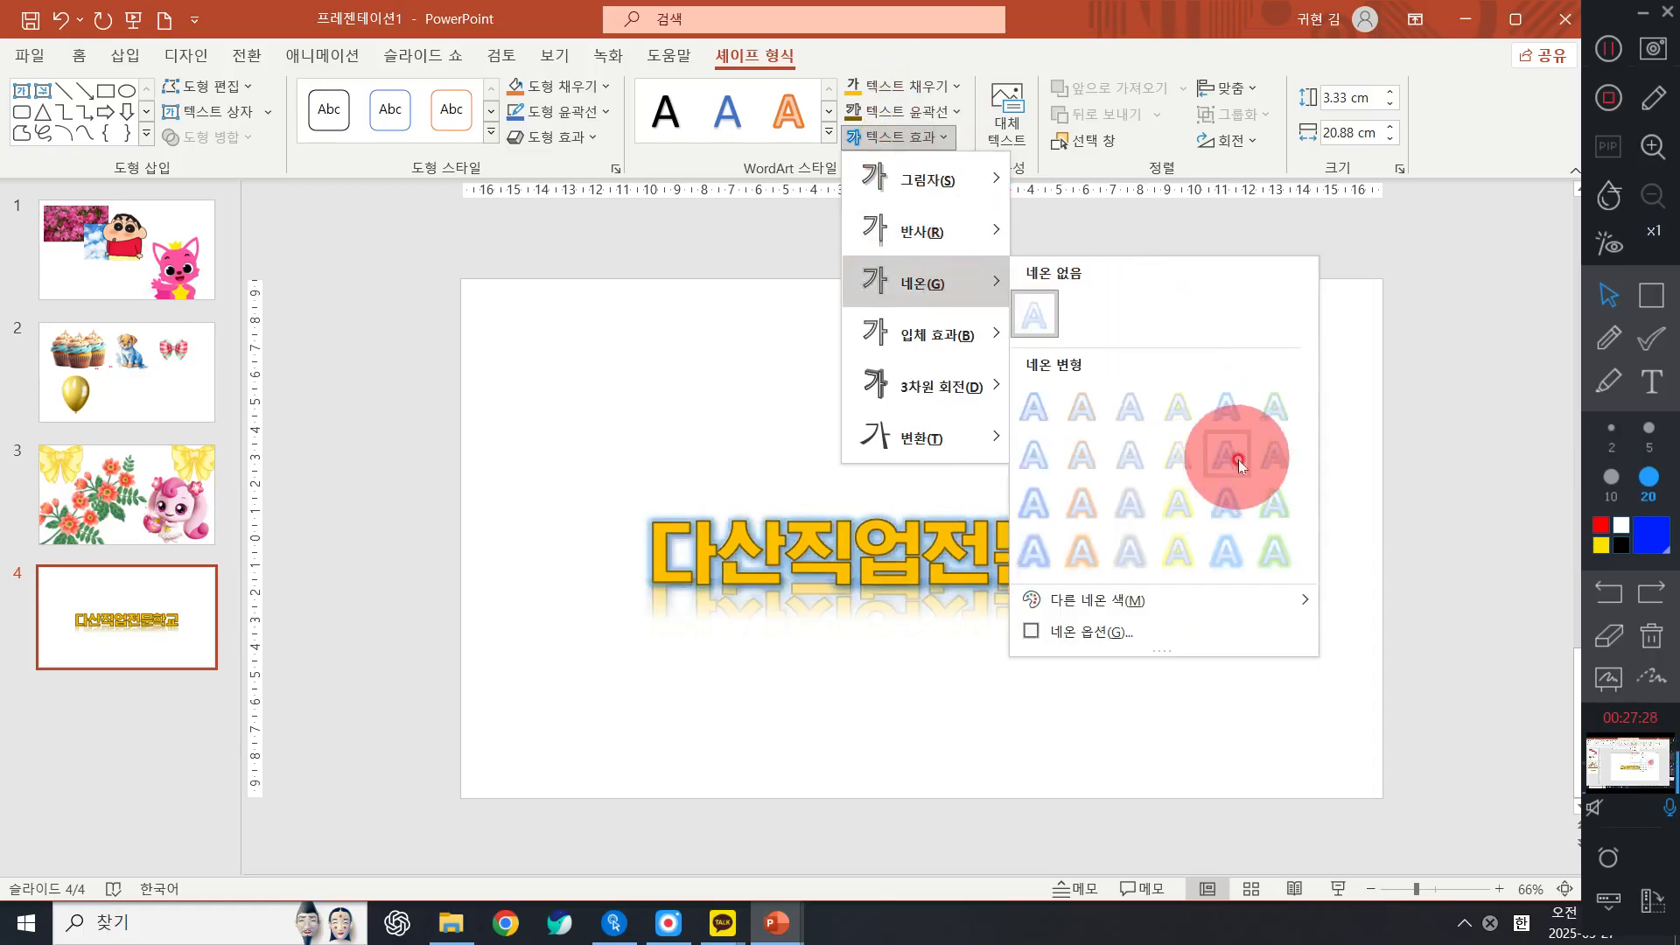
{"action": "left_click", "coordinate": [1274, 550]}
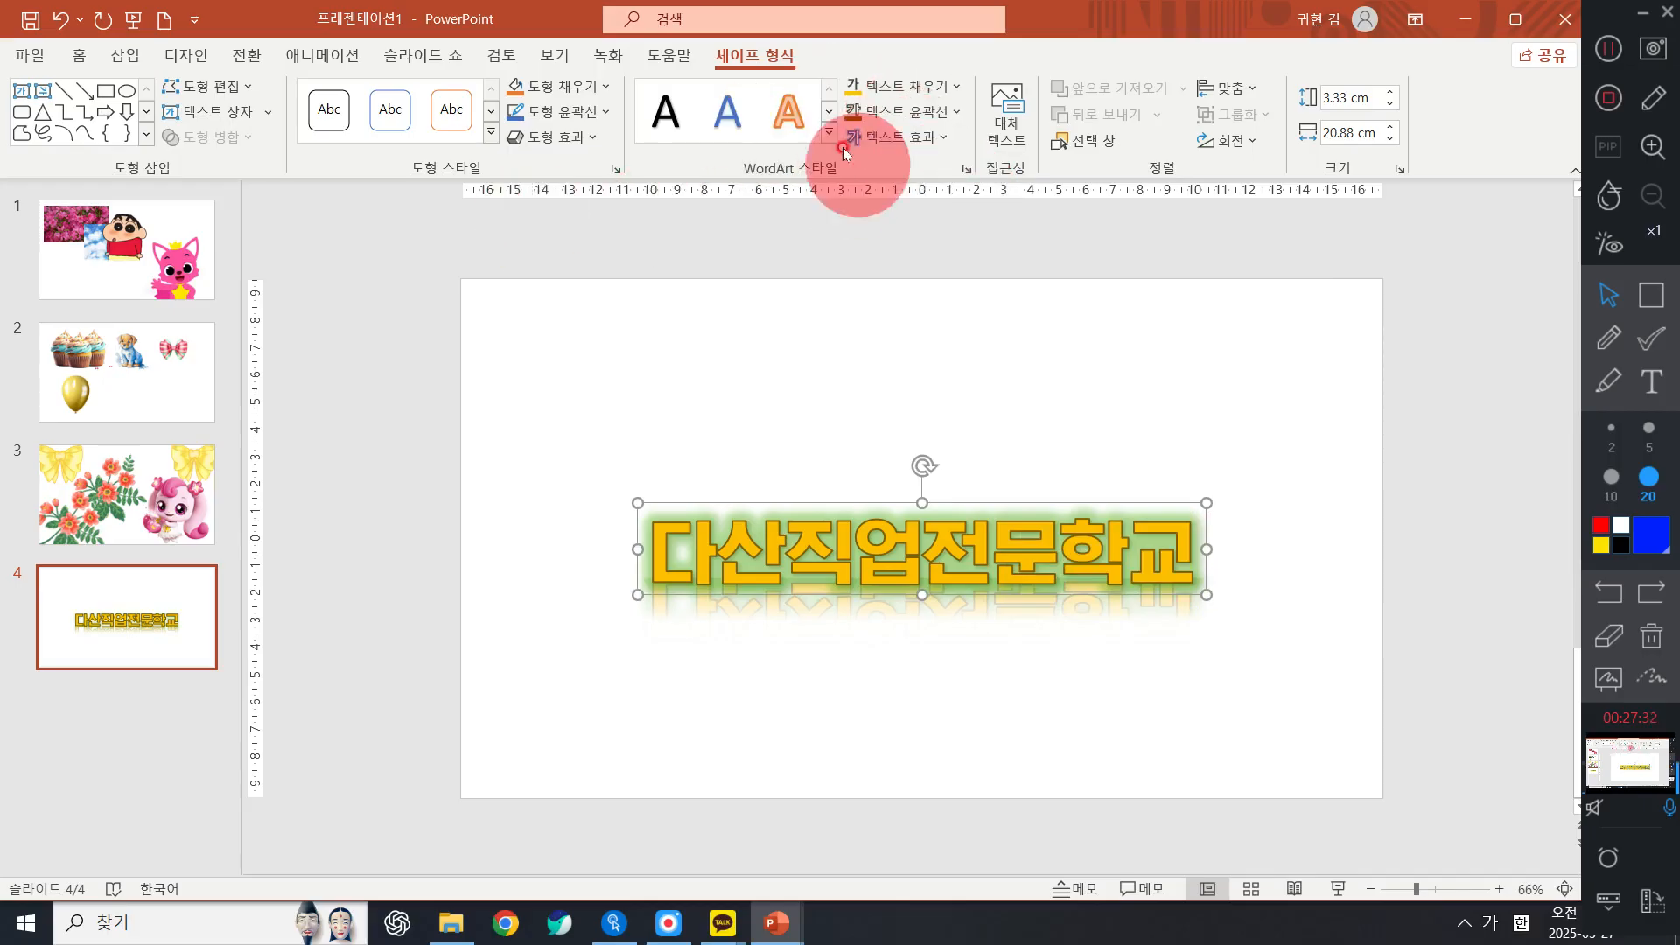
{"action": "left_click", "coordinate": [939, 156]}
{"action": "mouse_move", "coordinate": [945, 337]}
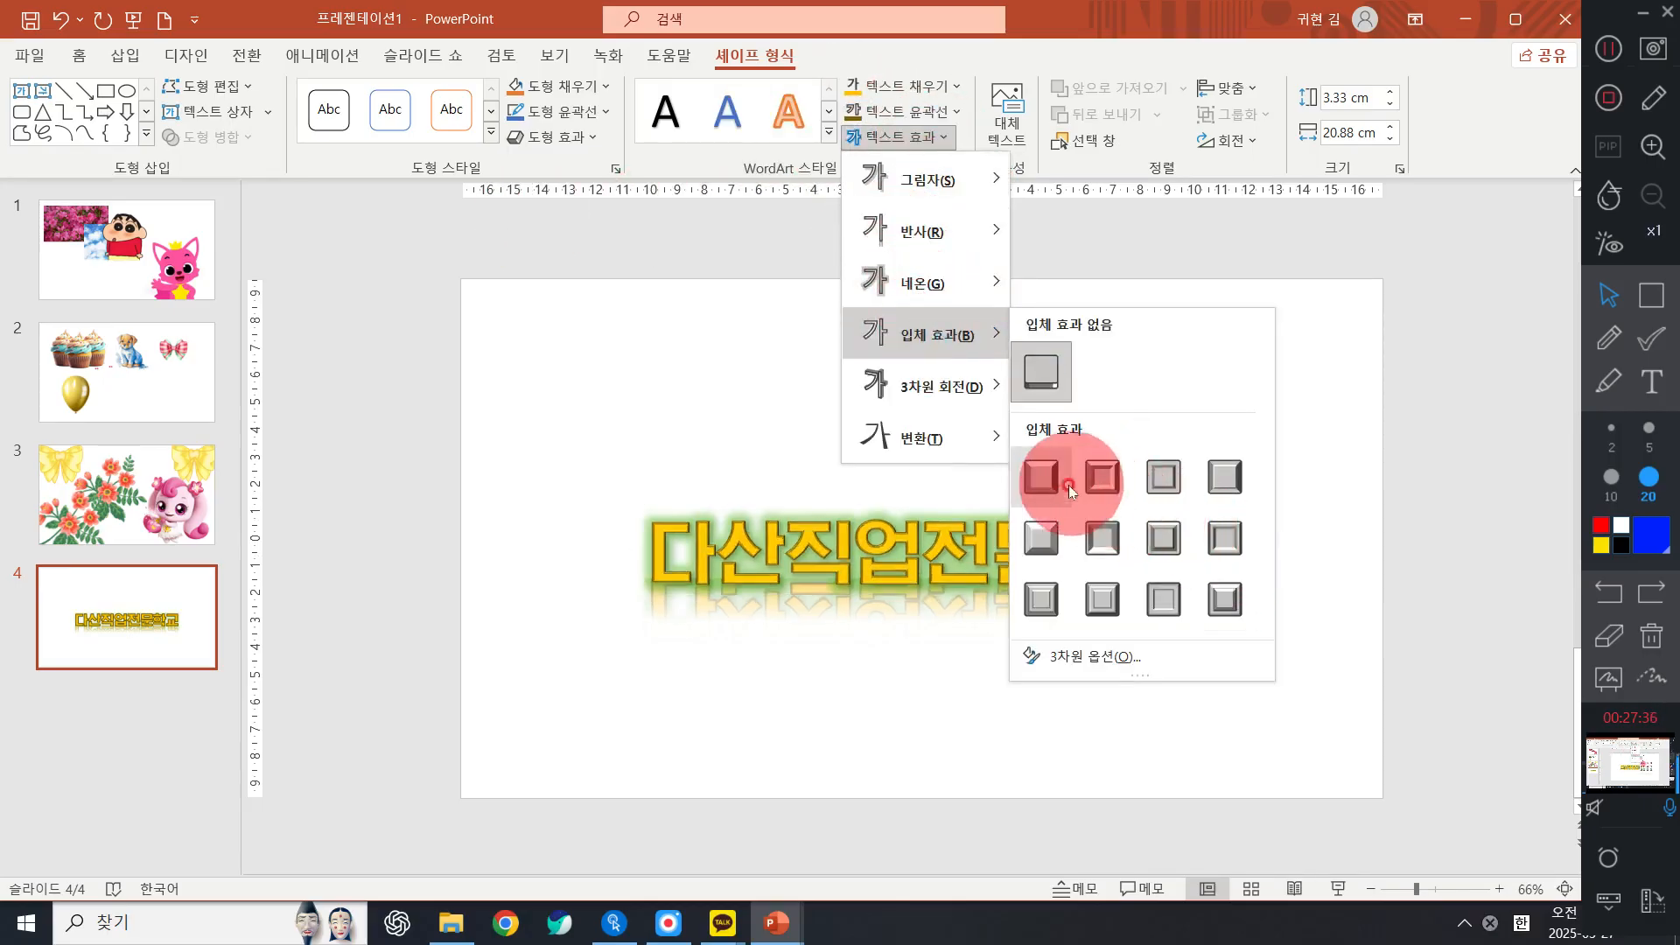
{"action": "left_click", "coordinate": [1057, 547]}
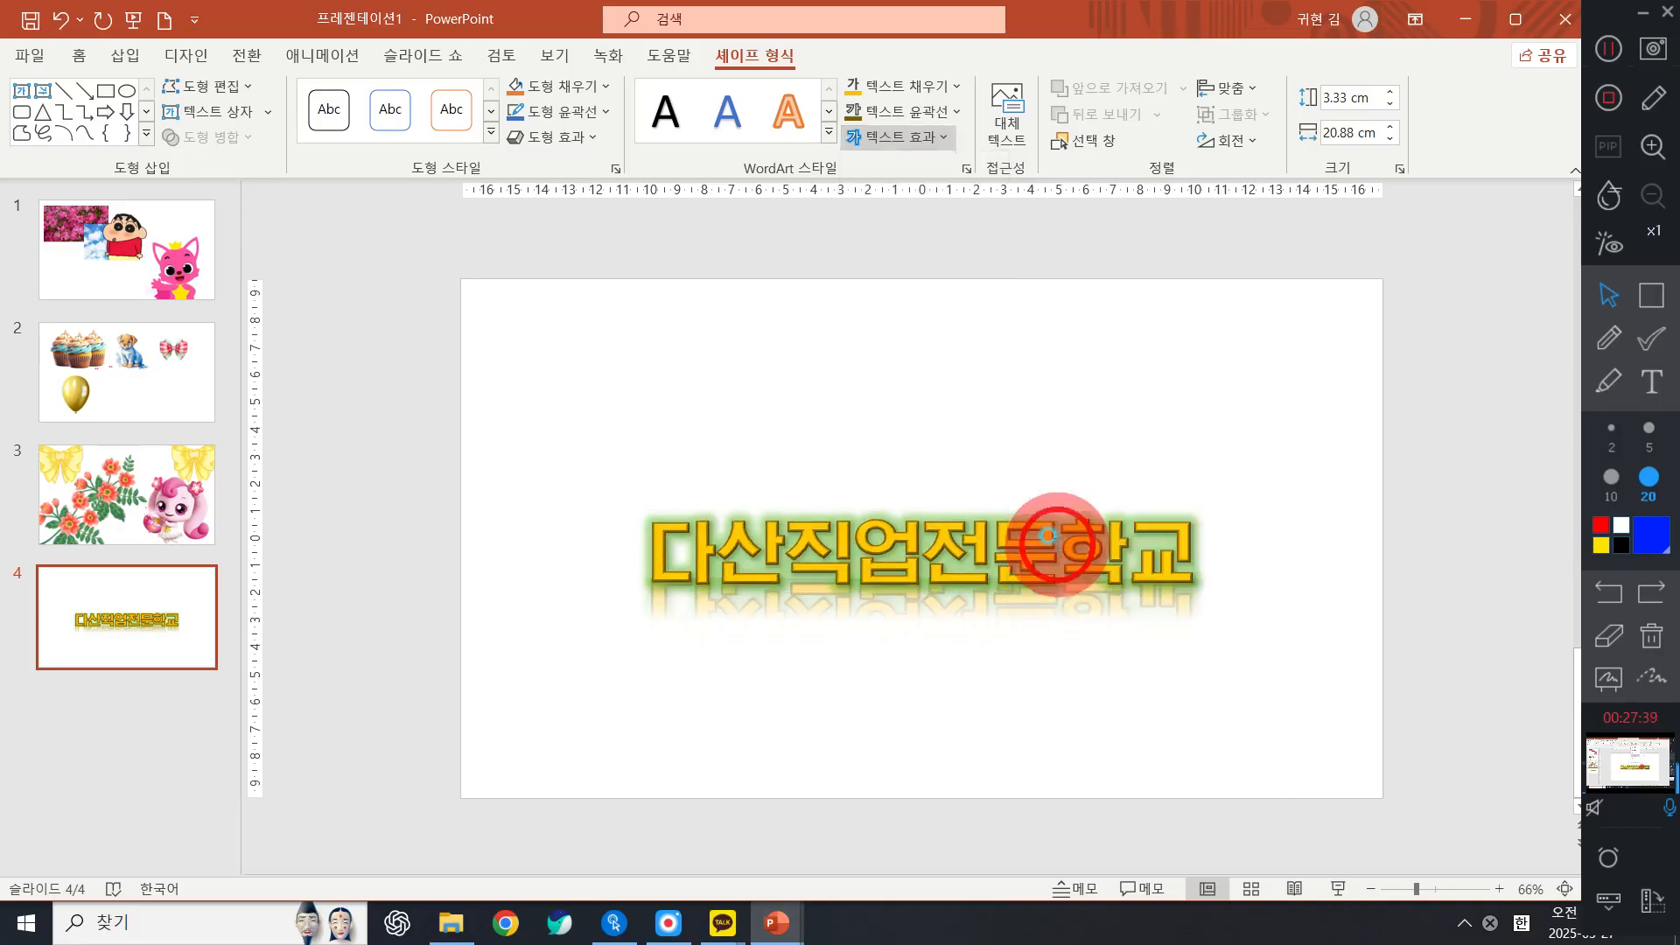
Apply the second parallel 3D rotation preset to the WordArt text and bend it with the 원호 transform
{"action": "left_click", "coordinate": [894, 132]}
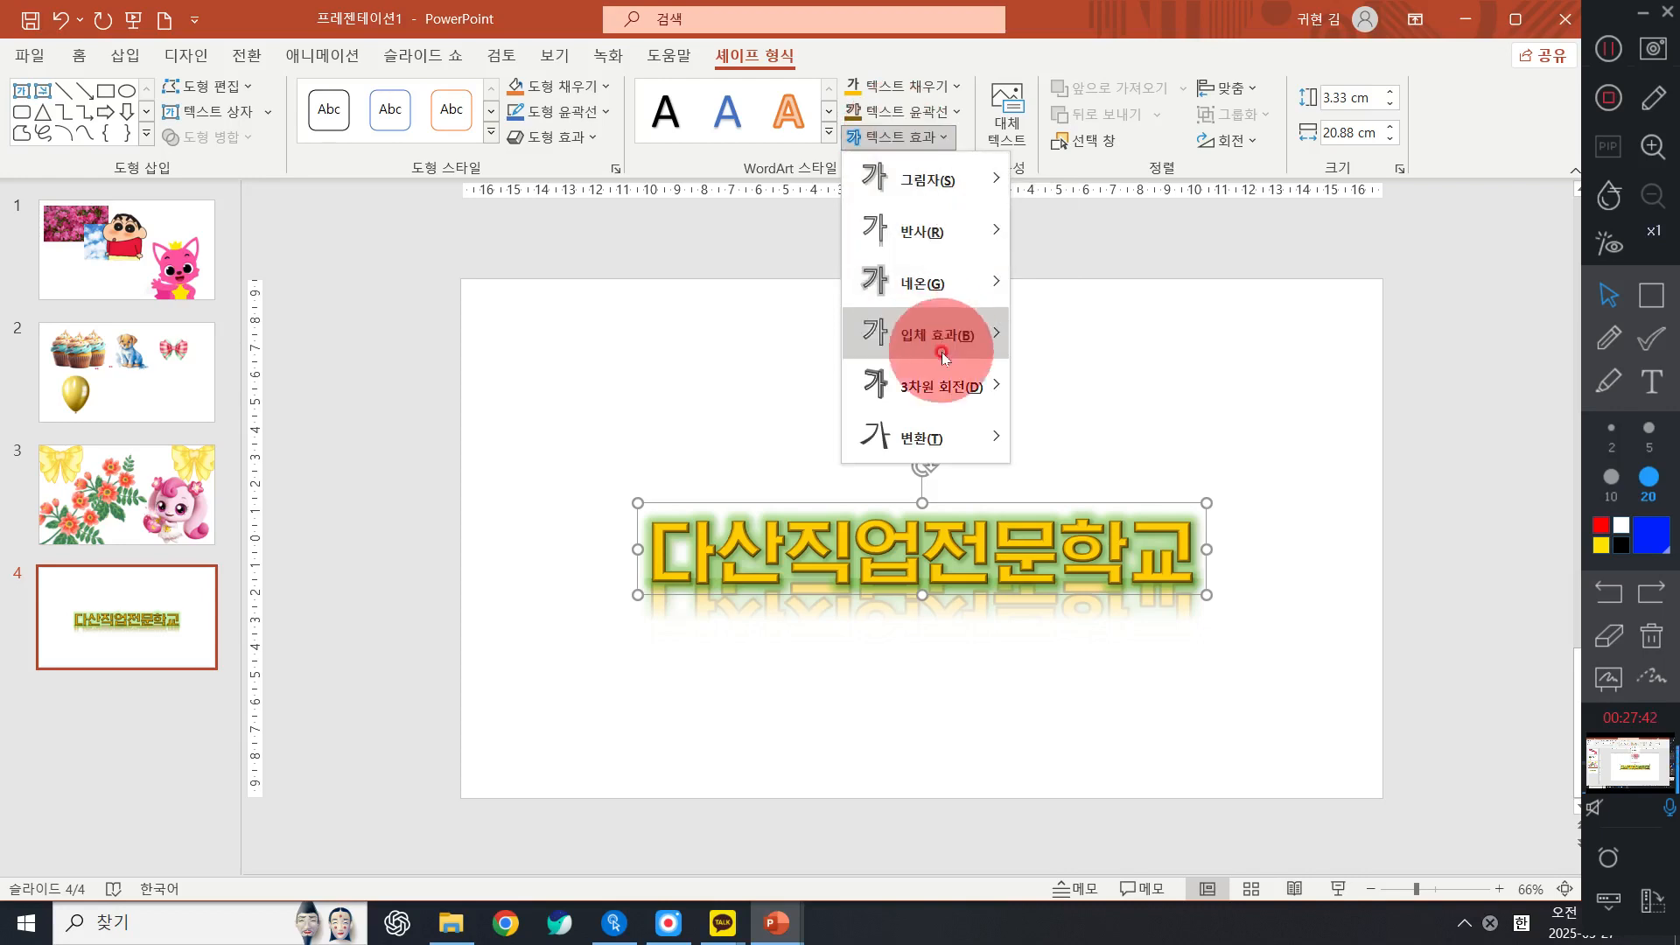
{"action": "mouse_move", "coordinate": [934, 396]}
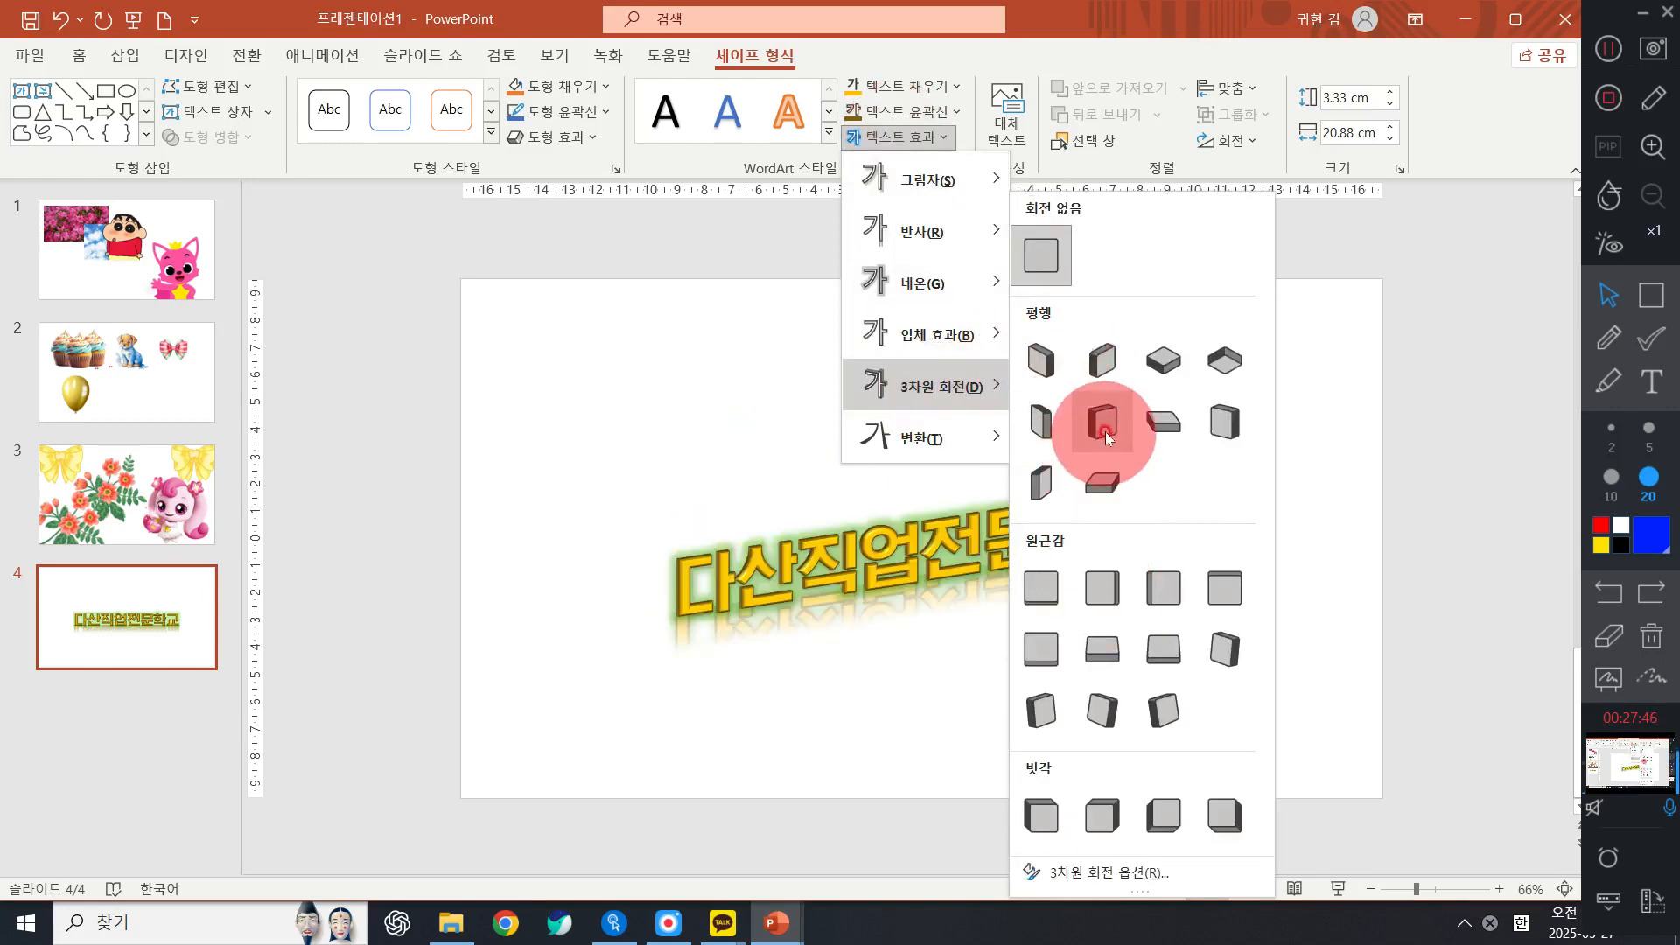
{"action": "left_click", "coordinate": [1105, 359]}
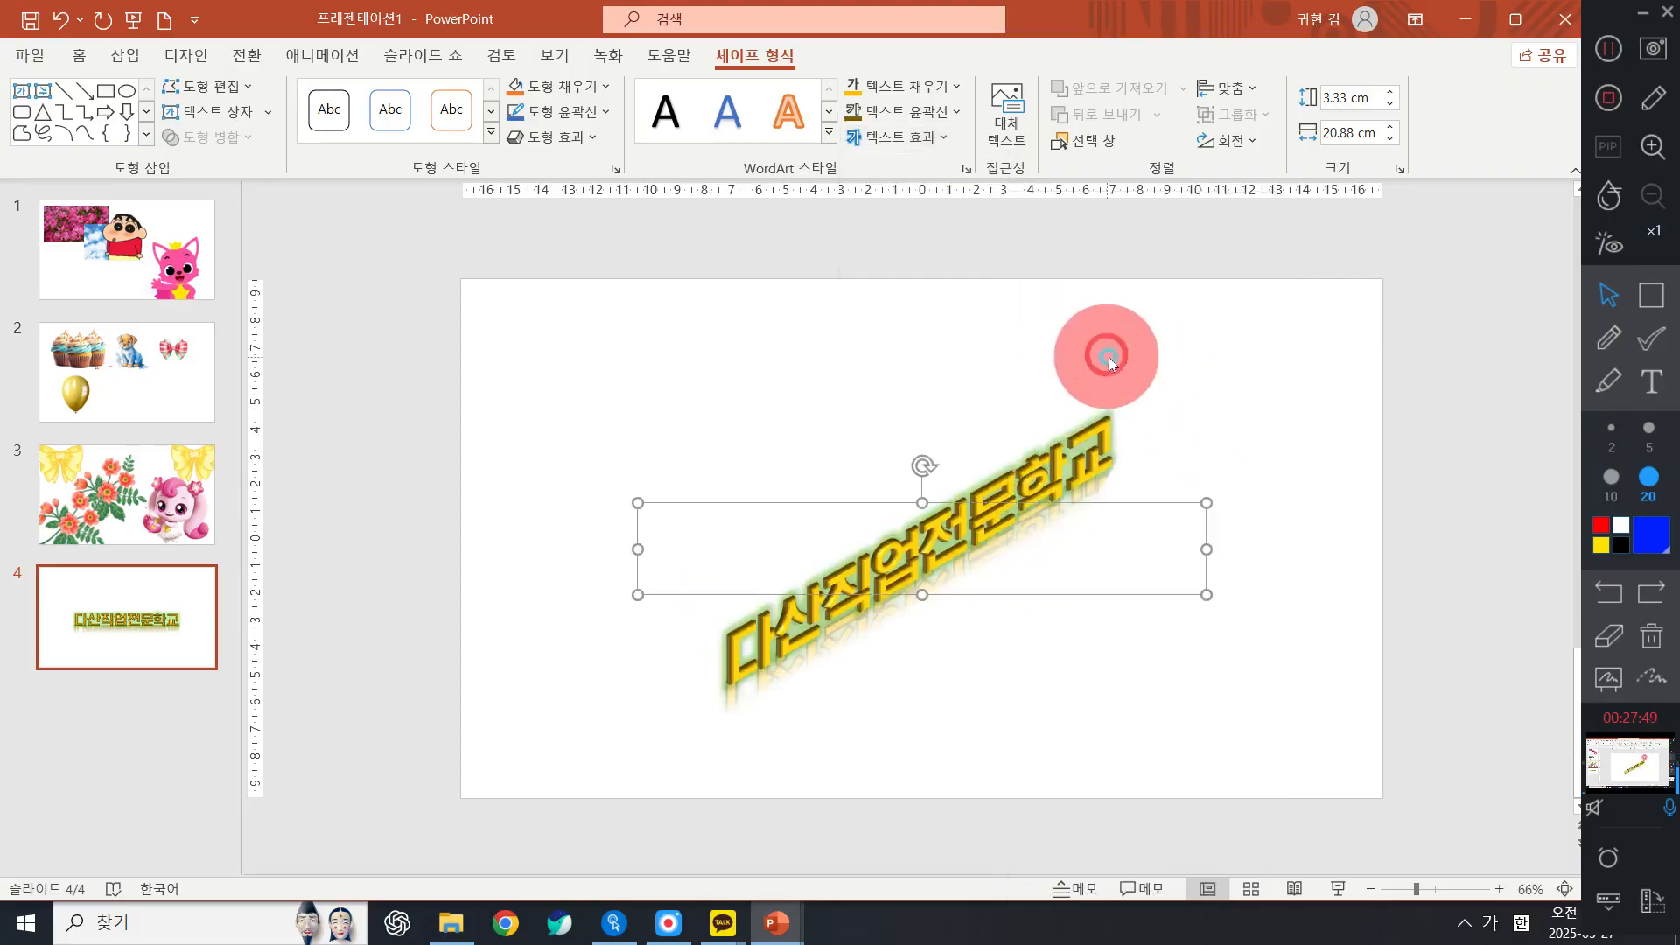
{"action": "left_click", "coordinate": [929, 140]}
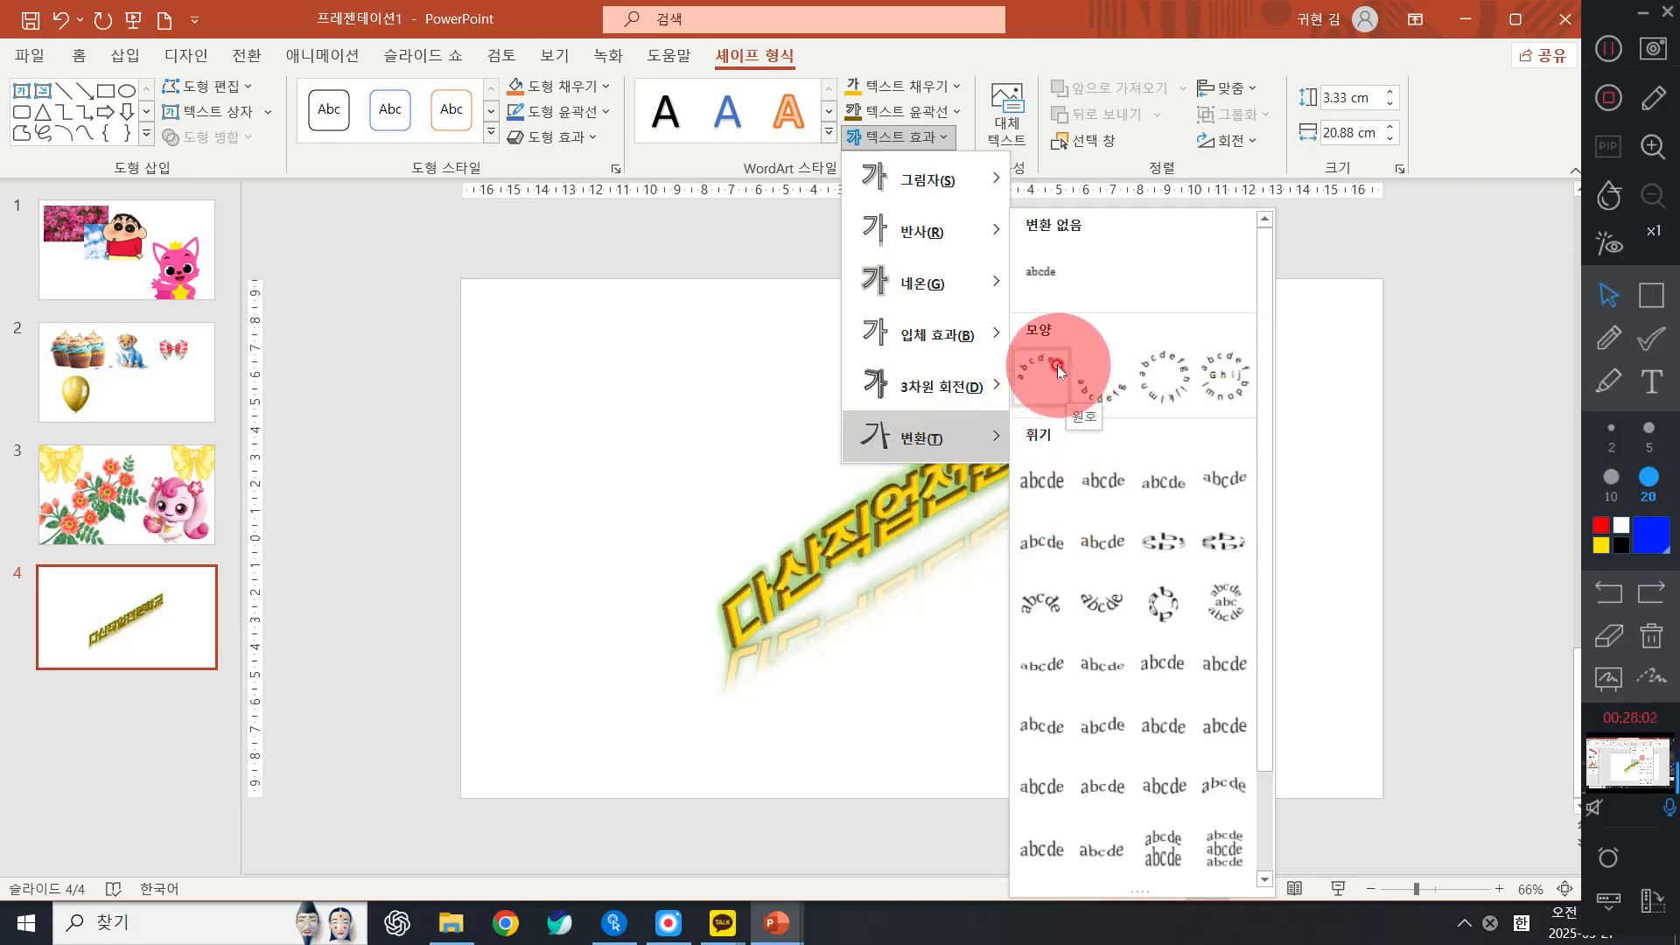
{"action": "left_click", "coordinate": [1058, 371]}
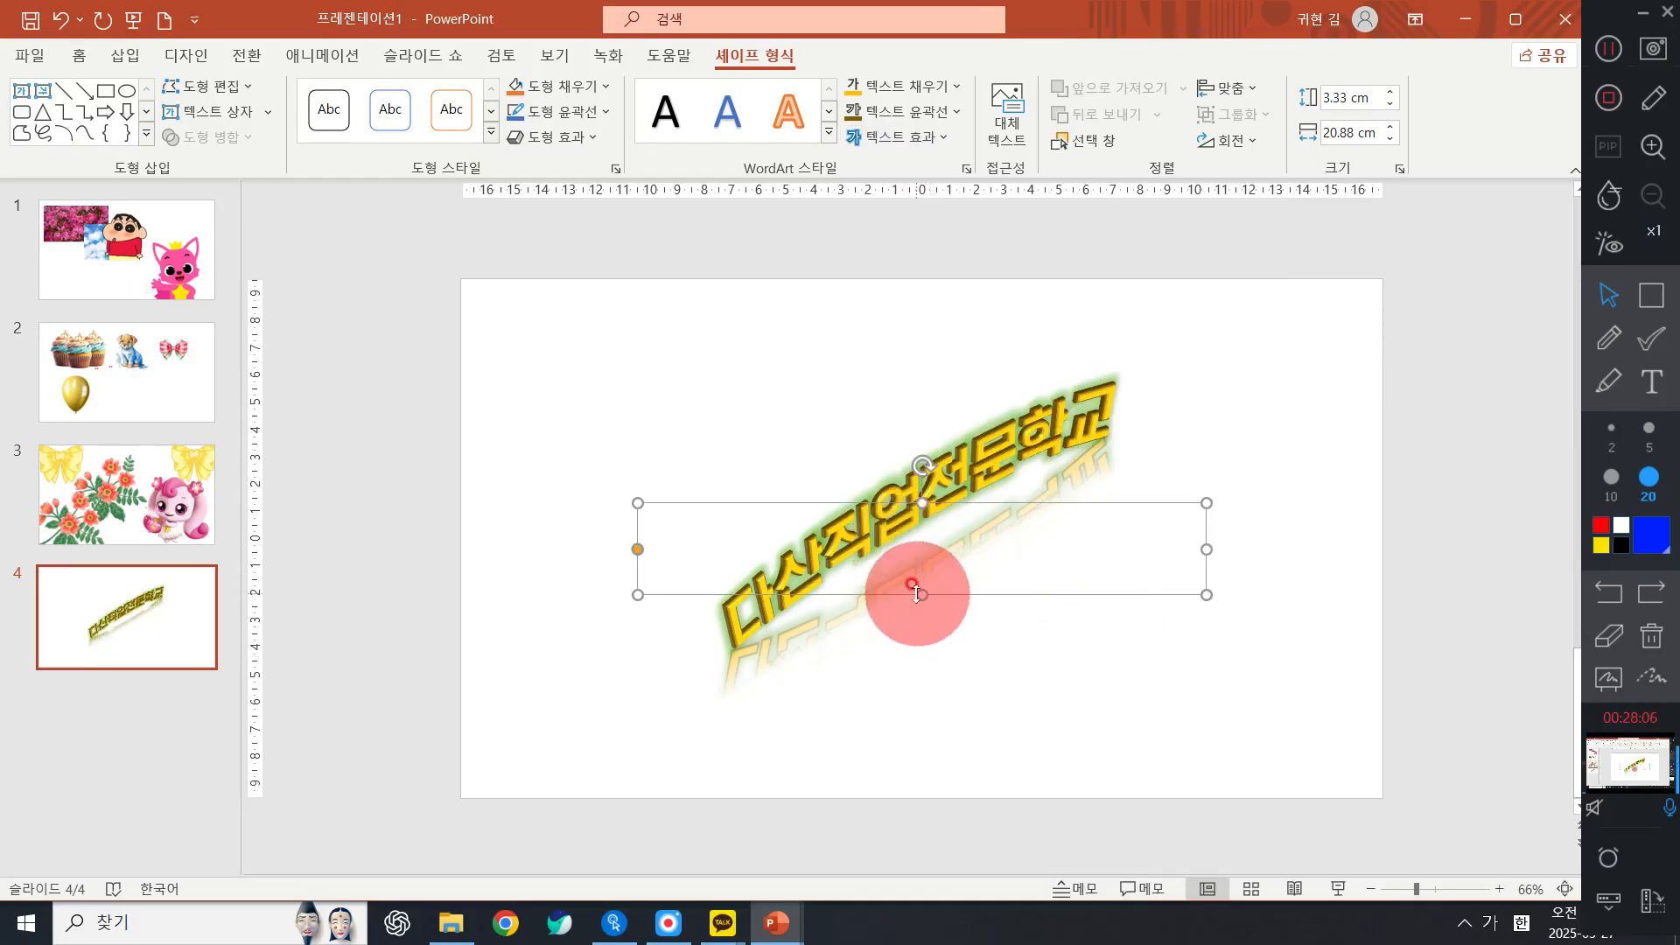
Examine the text effects applied to the WordArt and how its text looks while it is being edited
{"action": "left_click", "coordinate": [895, 138]}
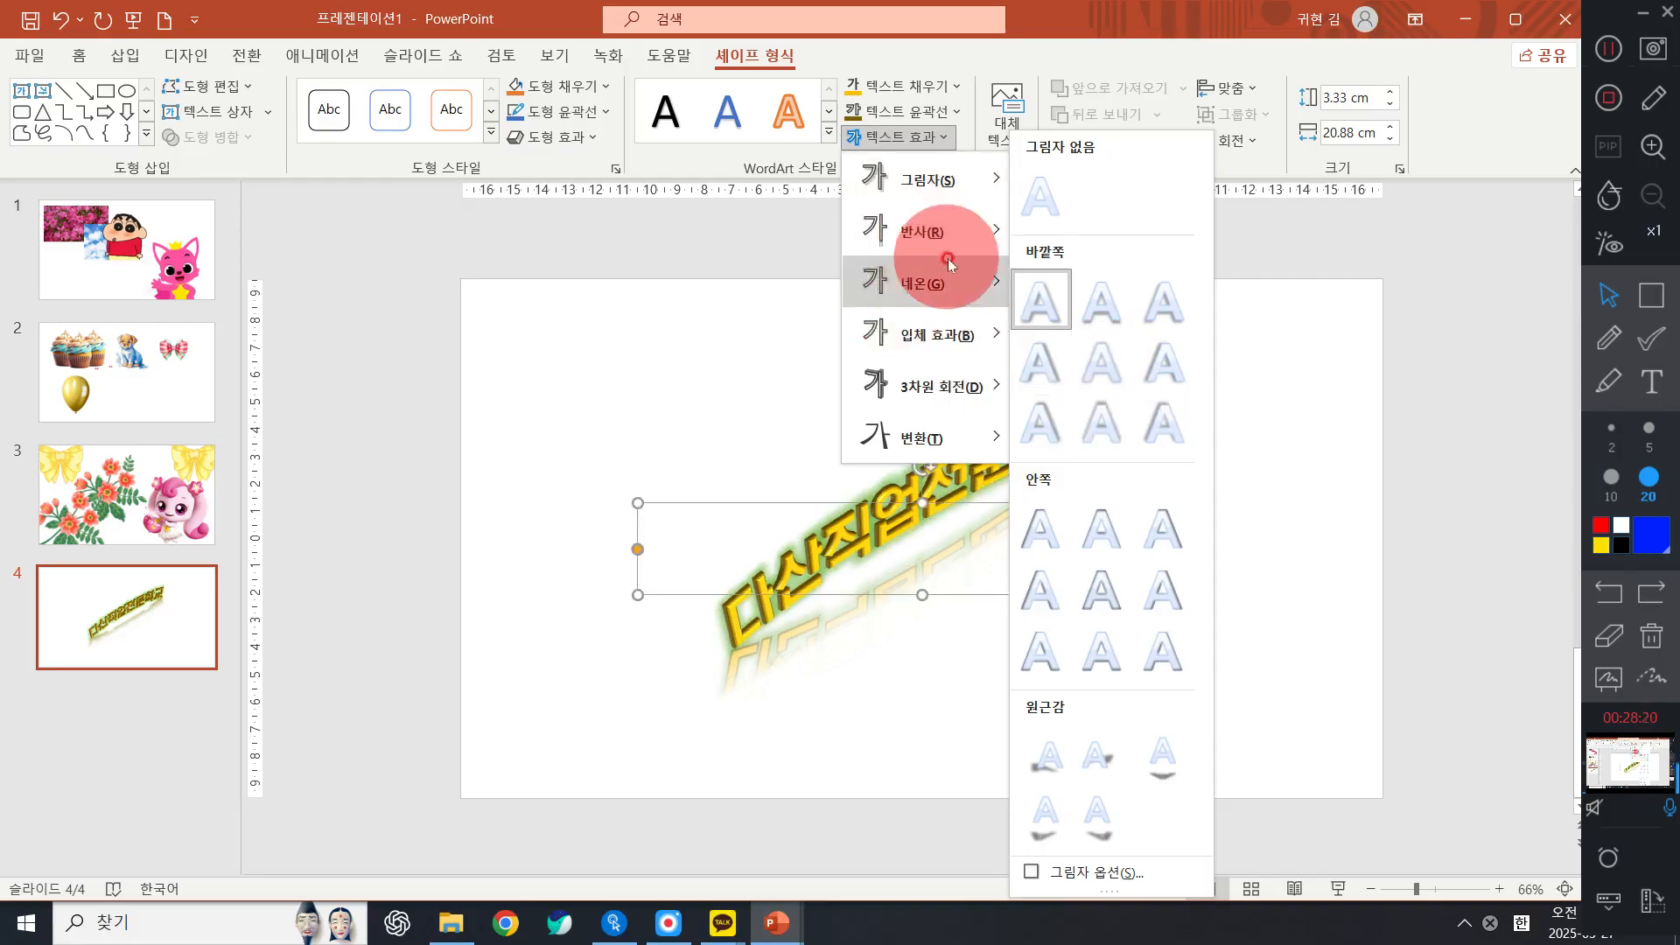
{"action": "mouse_move", "coordinate": [958, 229]}
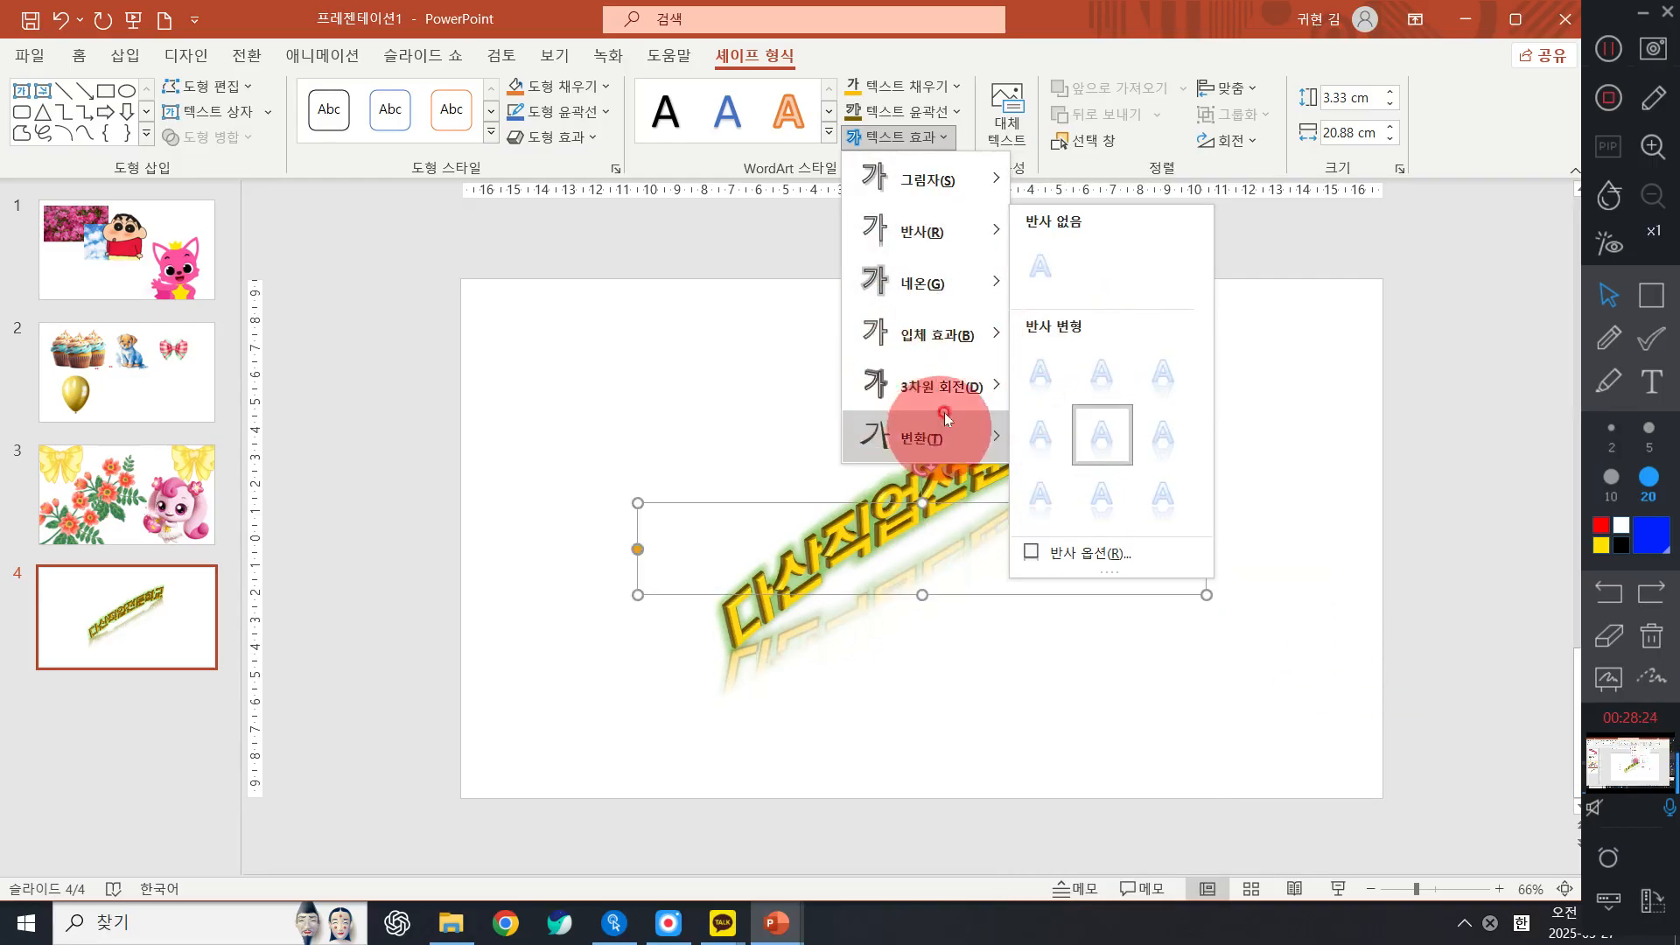
{"action": "left_click", "coordinate": [905, 144]}
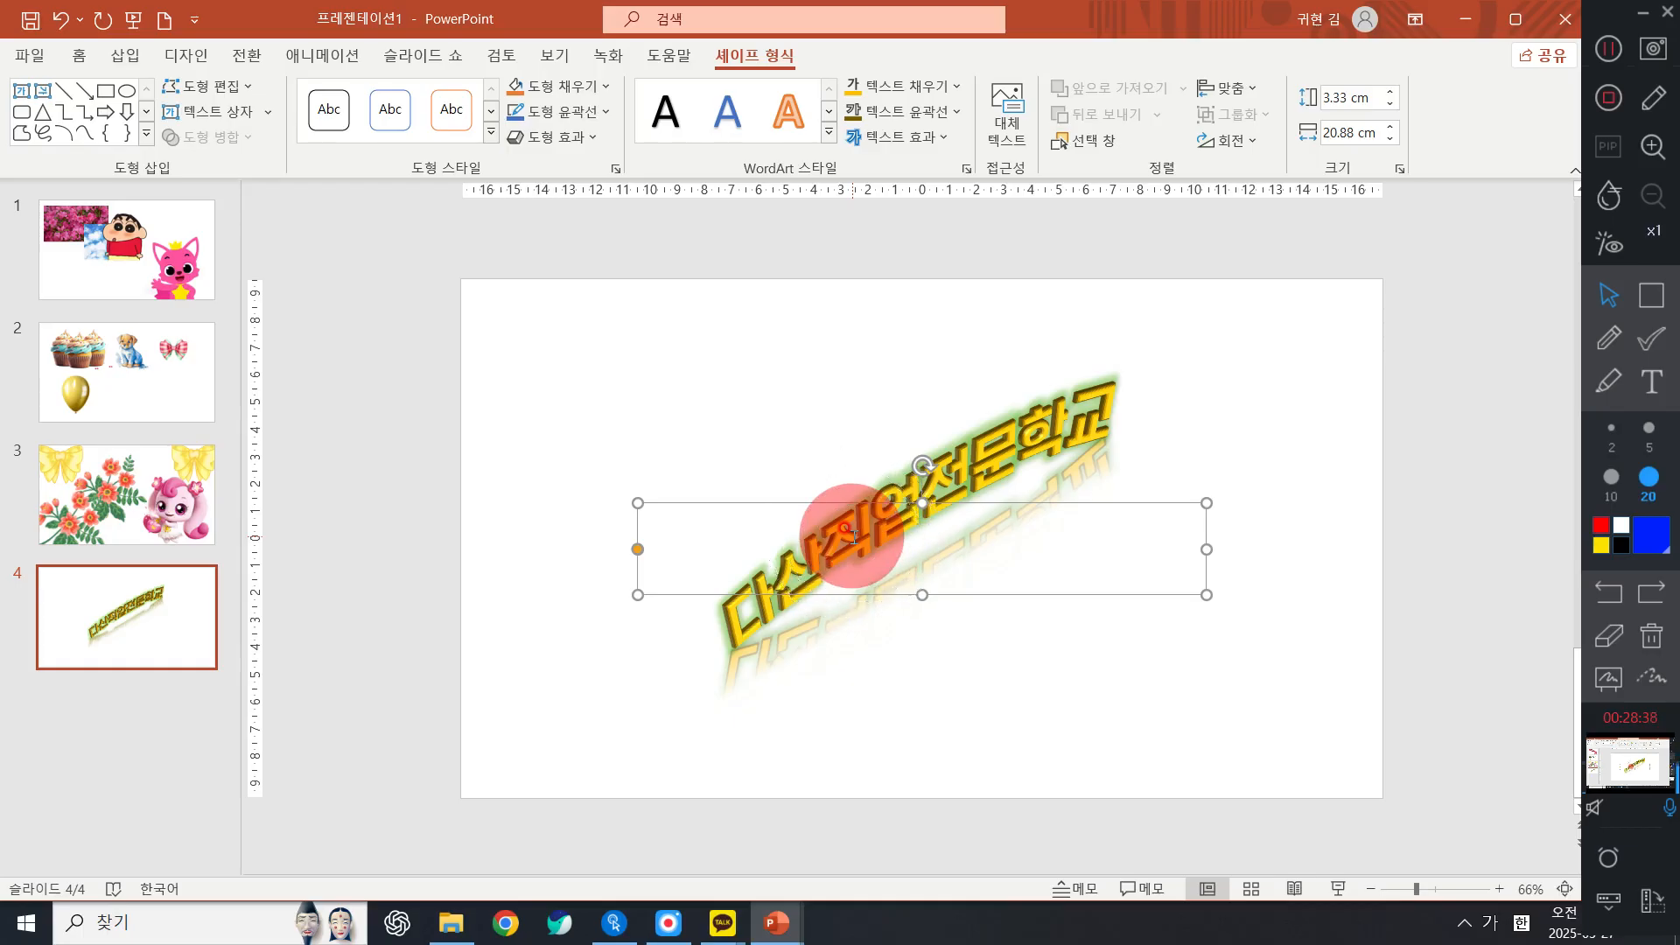
{"action": "left_click", "coordinate": [853, 536]}
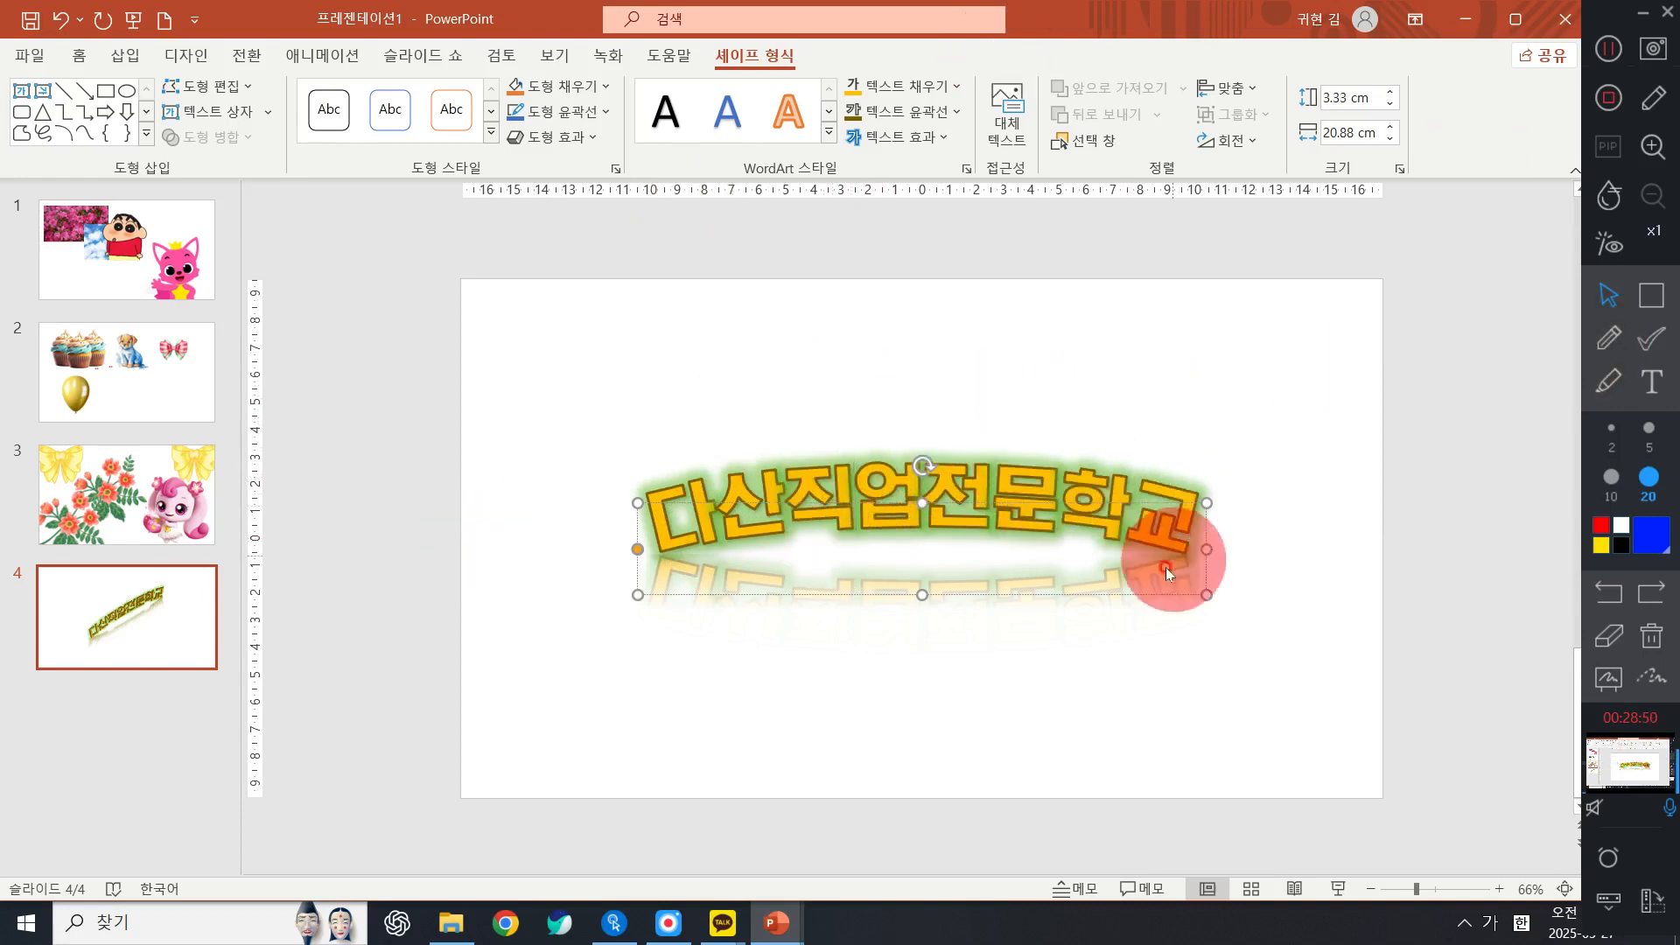
{"action": "key", "text": "ctrl+y"}
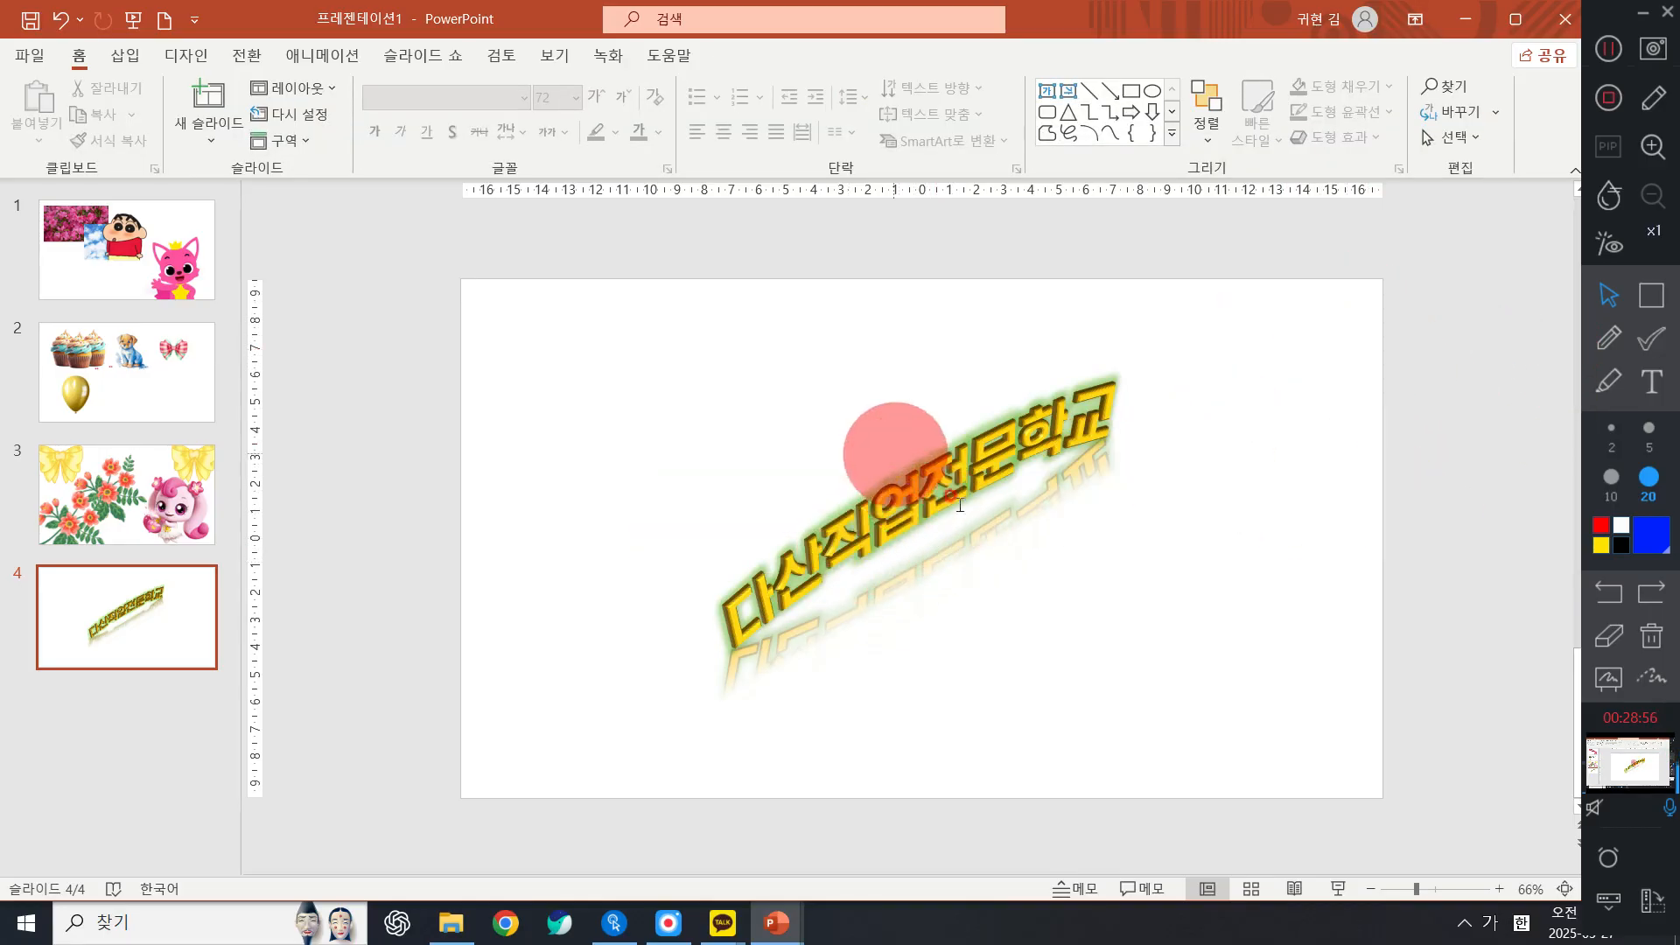
{"action": "key", "text": "ctrl+z"}
{"action": "left_click", "coordinate": [1070, 470]}
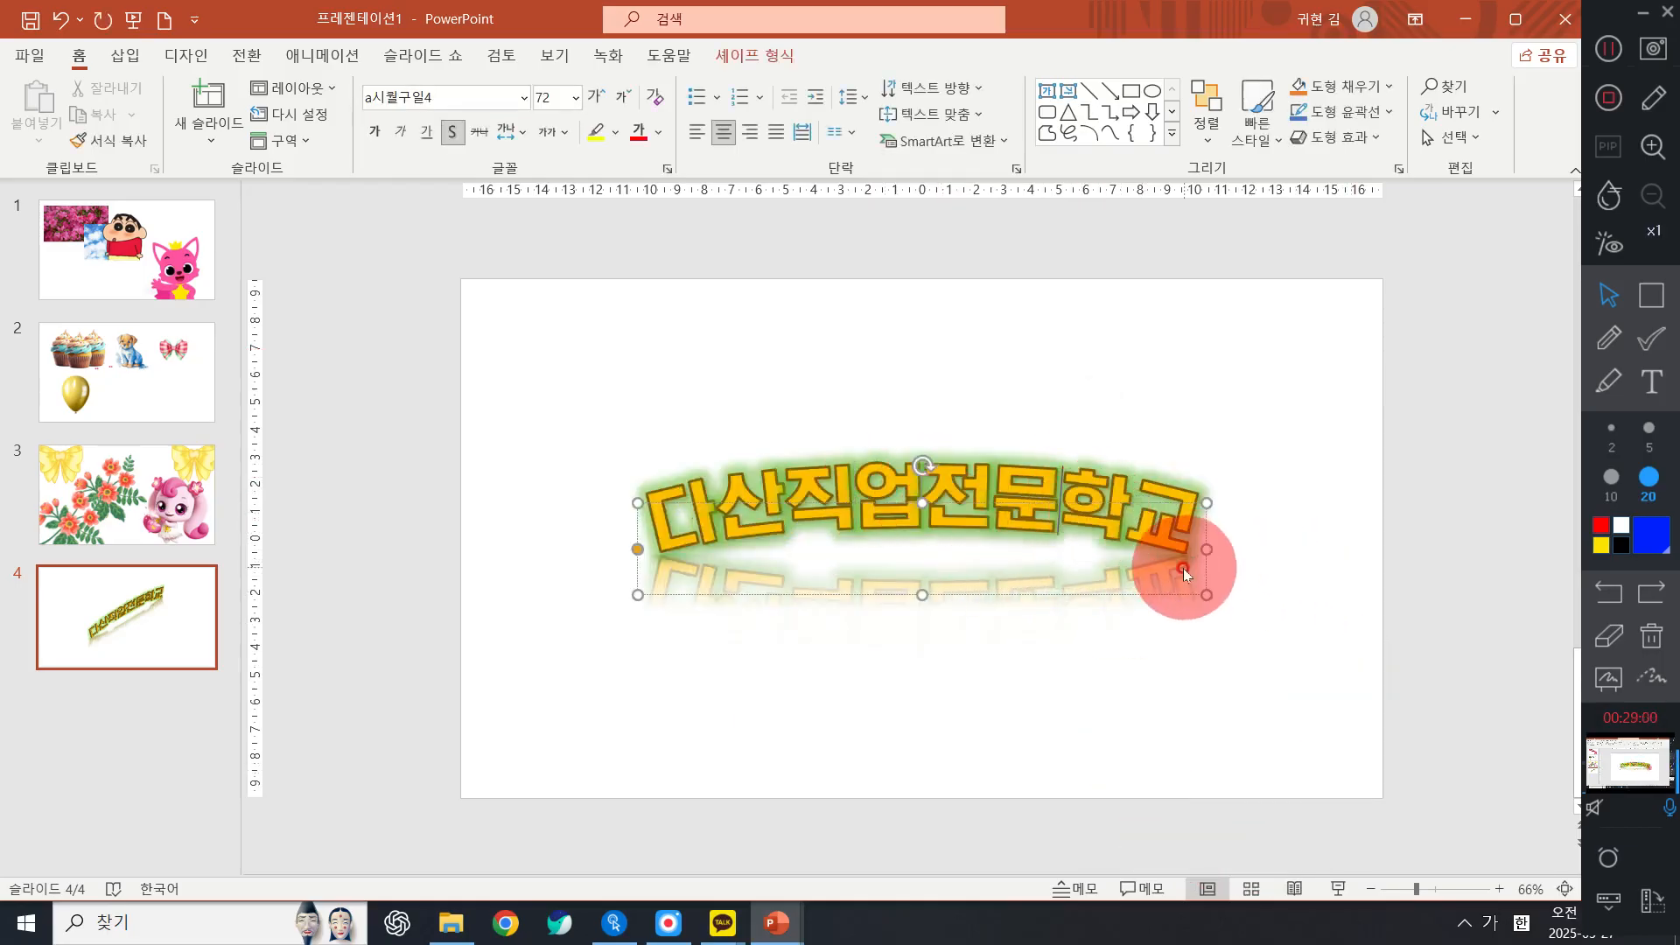
{"action": "left_click", "coordinate": [853, 488]}
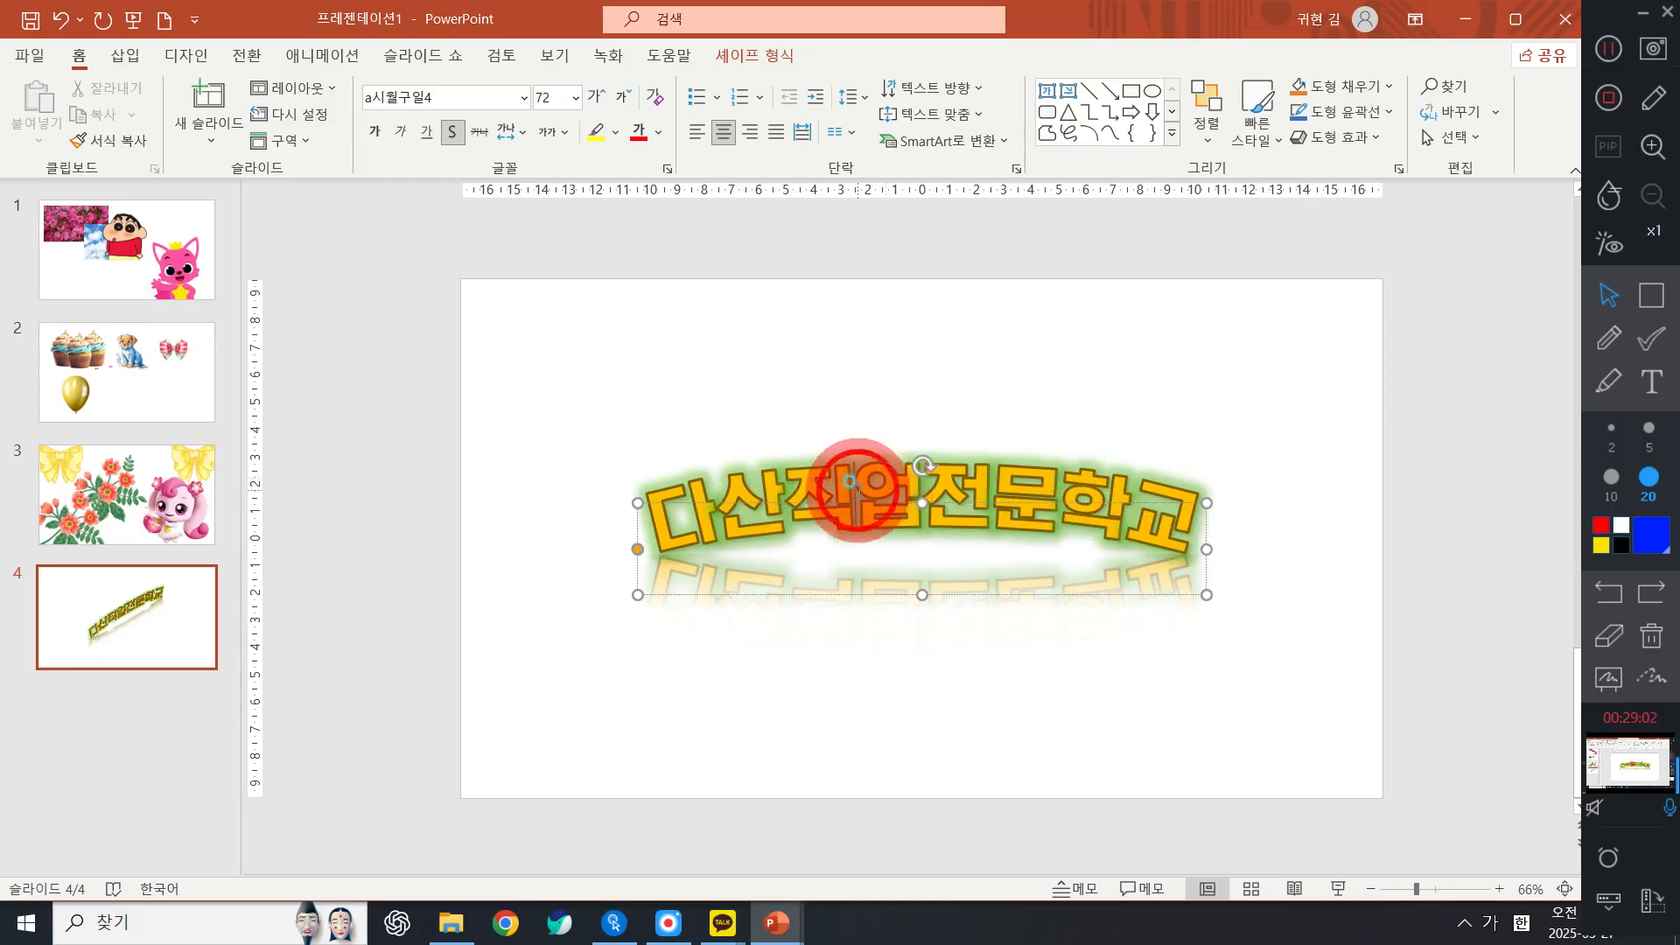
{"action": "left_click", "coordinate": [1059, 593]}
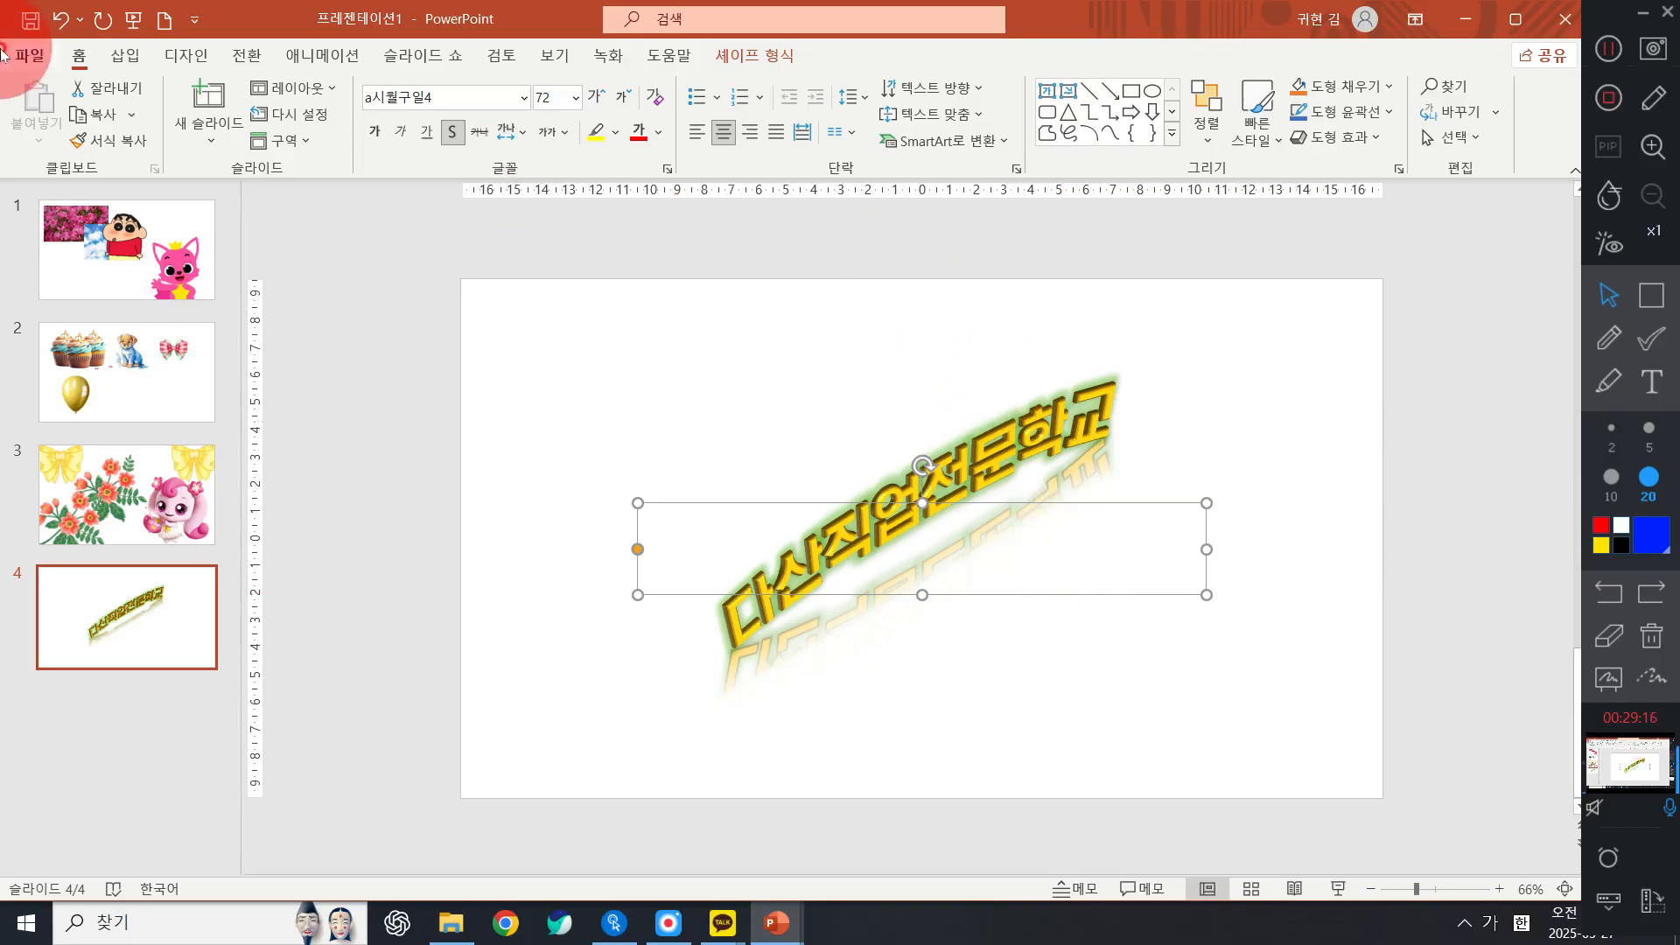
{"action": "left_click", "coordinate": [781, 55]}
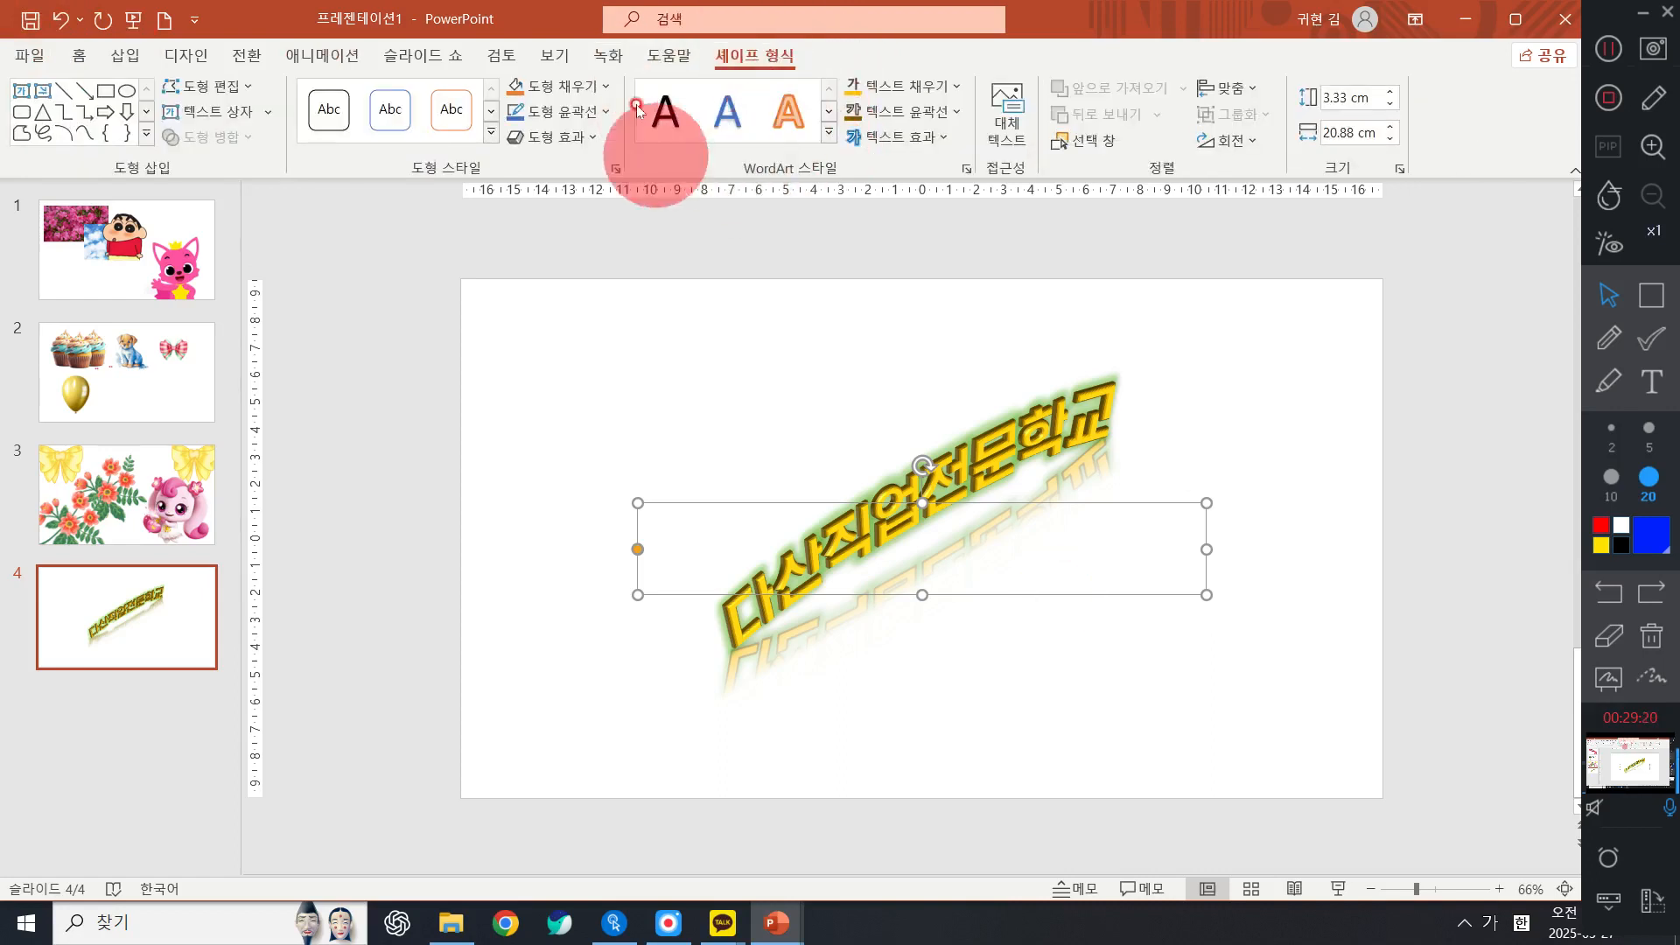
Clear all WordArt formatting from the "다산직업전문학교" text on slide 4
{"action": "left_click", "coordinate": [829, 133]}
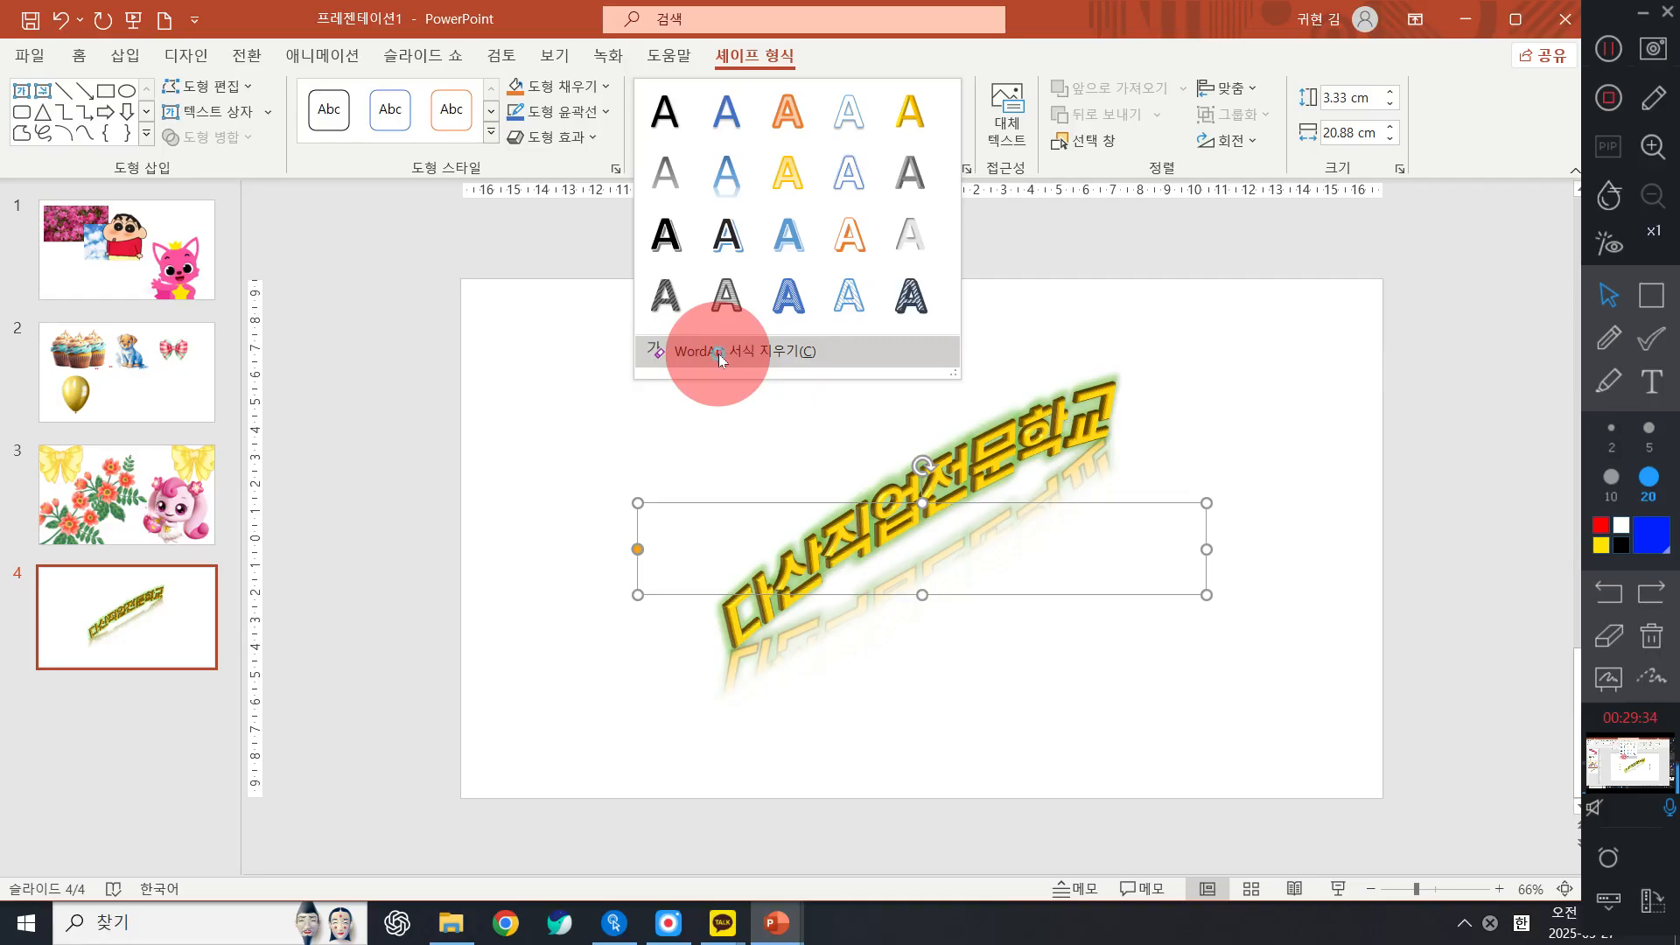
{"action": "left_click", "coordinate": [719, 358]}
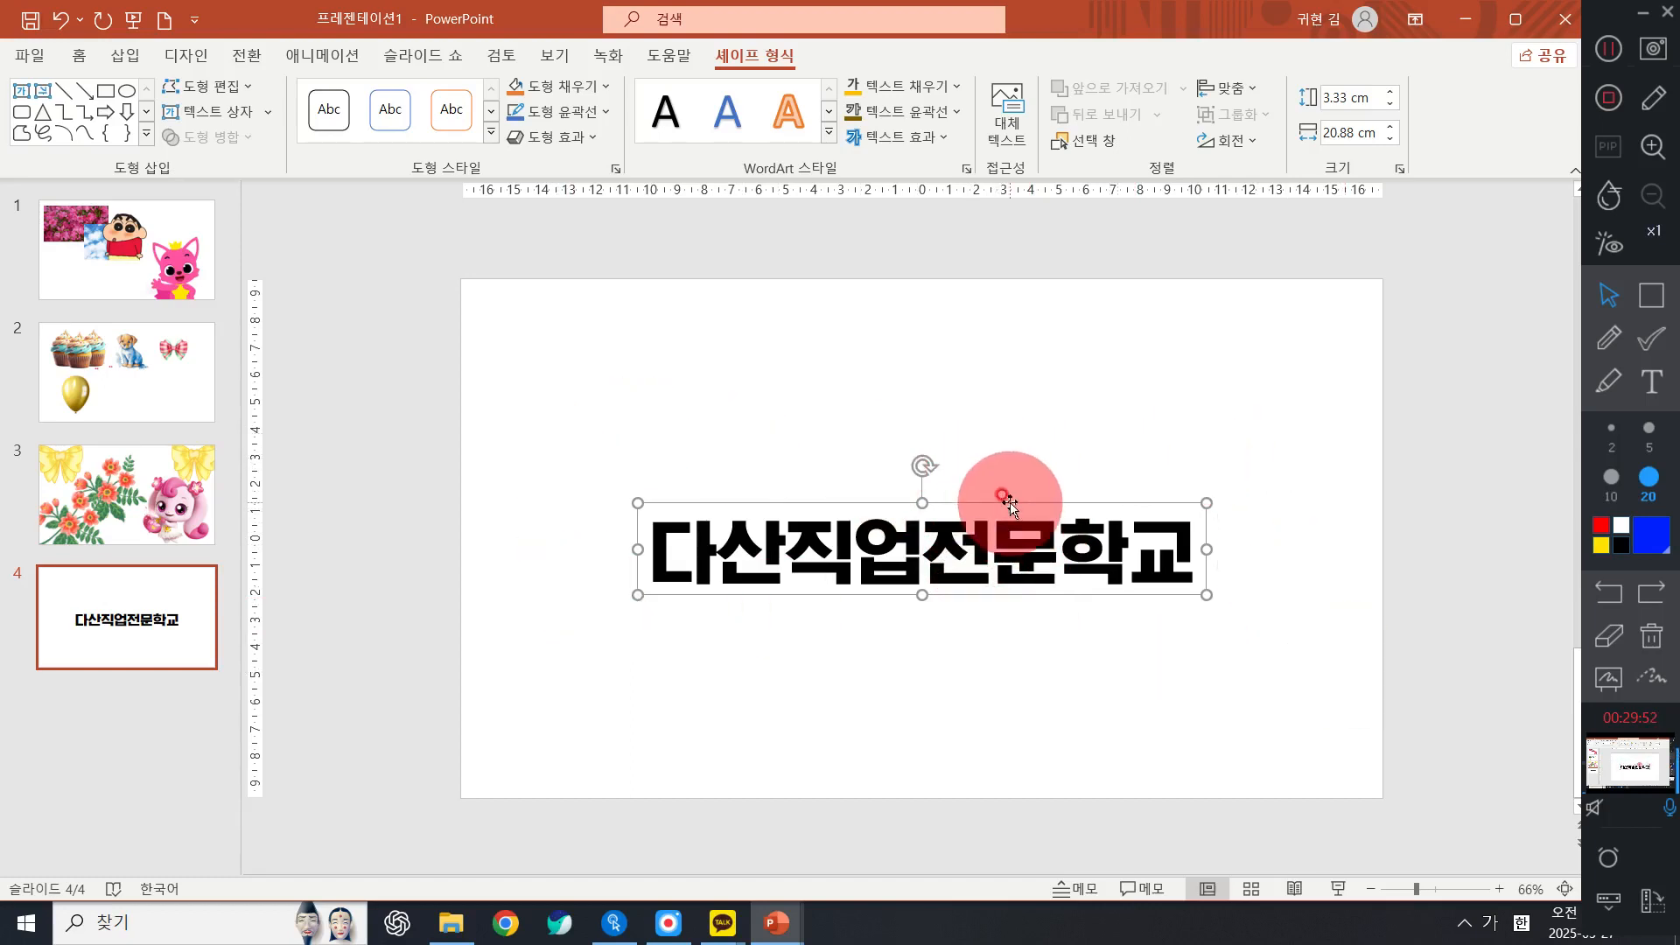
{"action": "left_click", "coordinate": [1608, 337]}
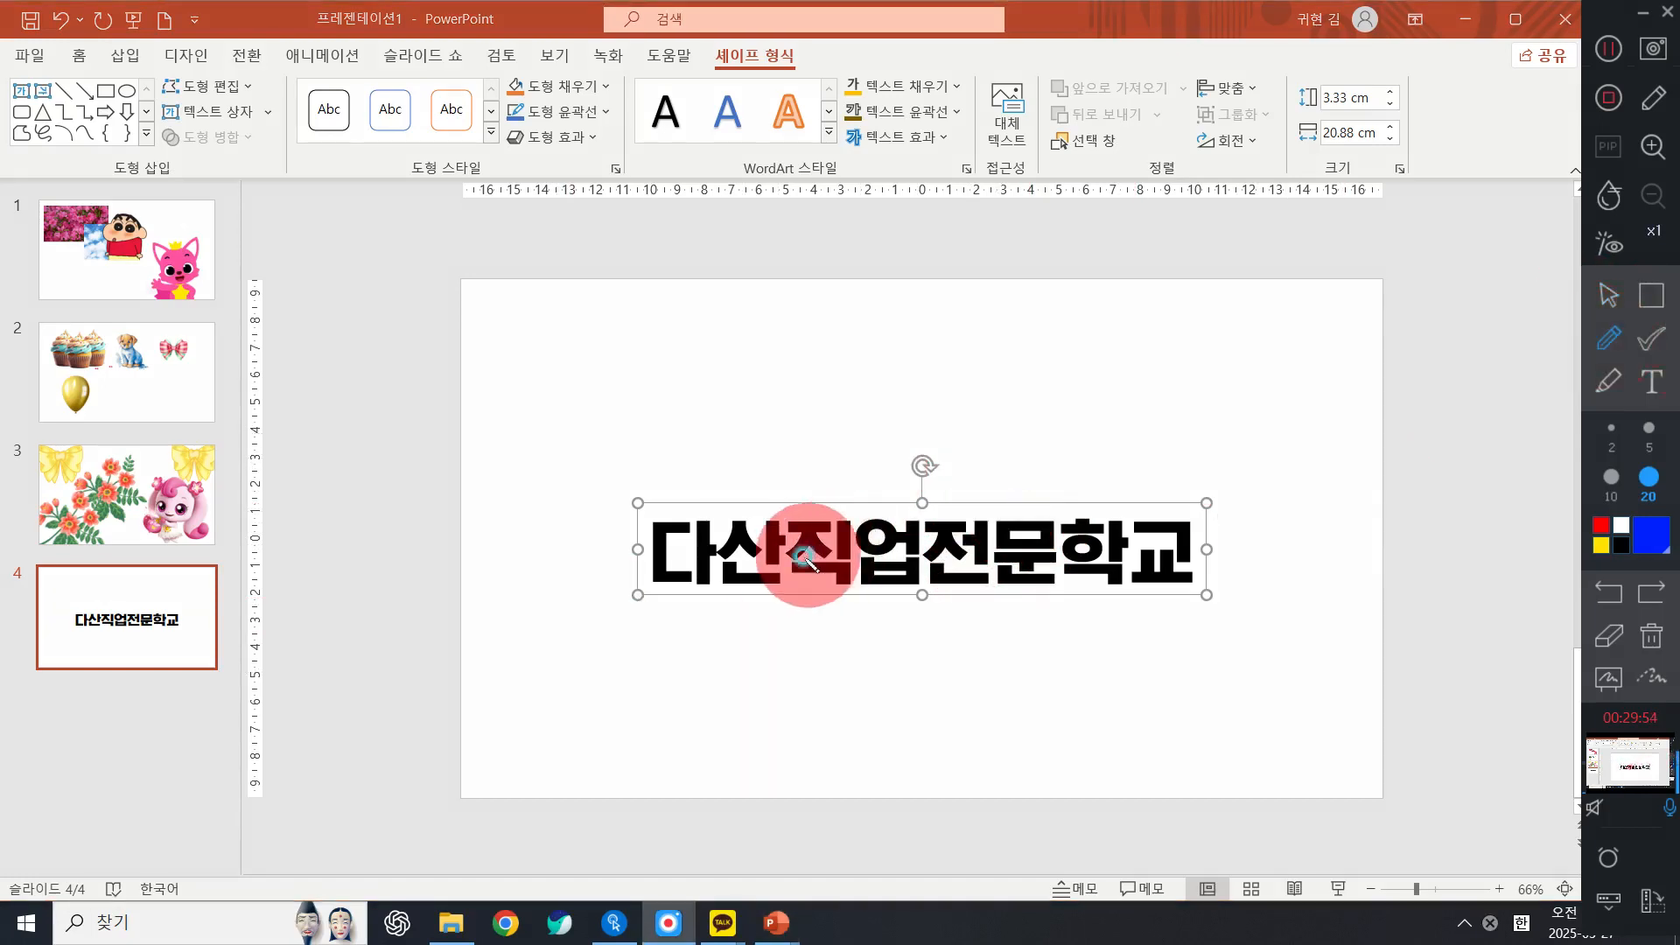
{"action": "left_click_drag", "start_coordinate": [796, 539], "coordinate": [827, 560]}
{"action": "left_click_drag", "start_coordinate": [847, 504], "coordinate": [853, 481]}
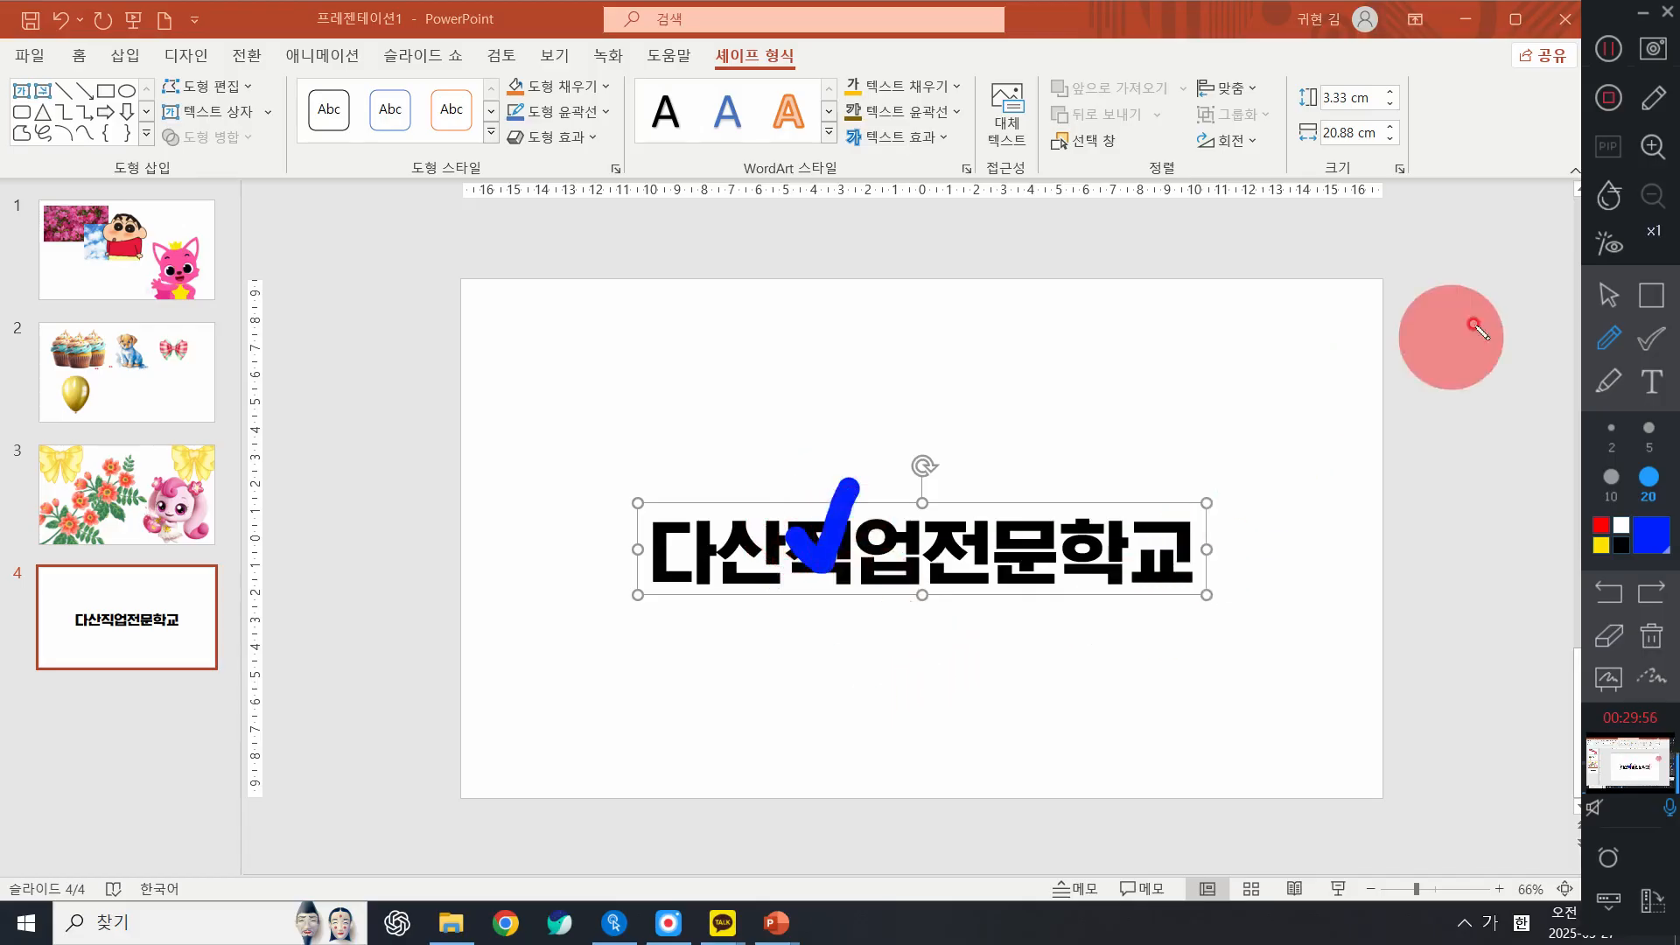
{"action": "mouse_move", "coordinate": [875, 518]}
{"action": "left_mouse_down"}
{"action": "mouse_move", "coordinate": [906, 547]}
{"action": "mouse_move", "coordinate": [937, 494]}
{"action": "left_mouse_up"}
{"action": "left_click", "coordinate": [1651, 636]}
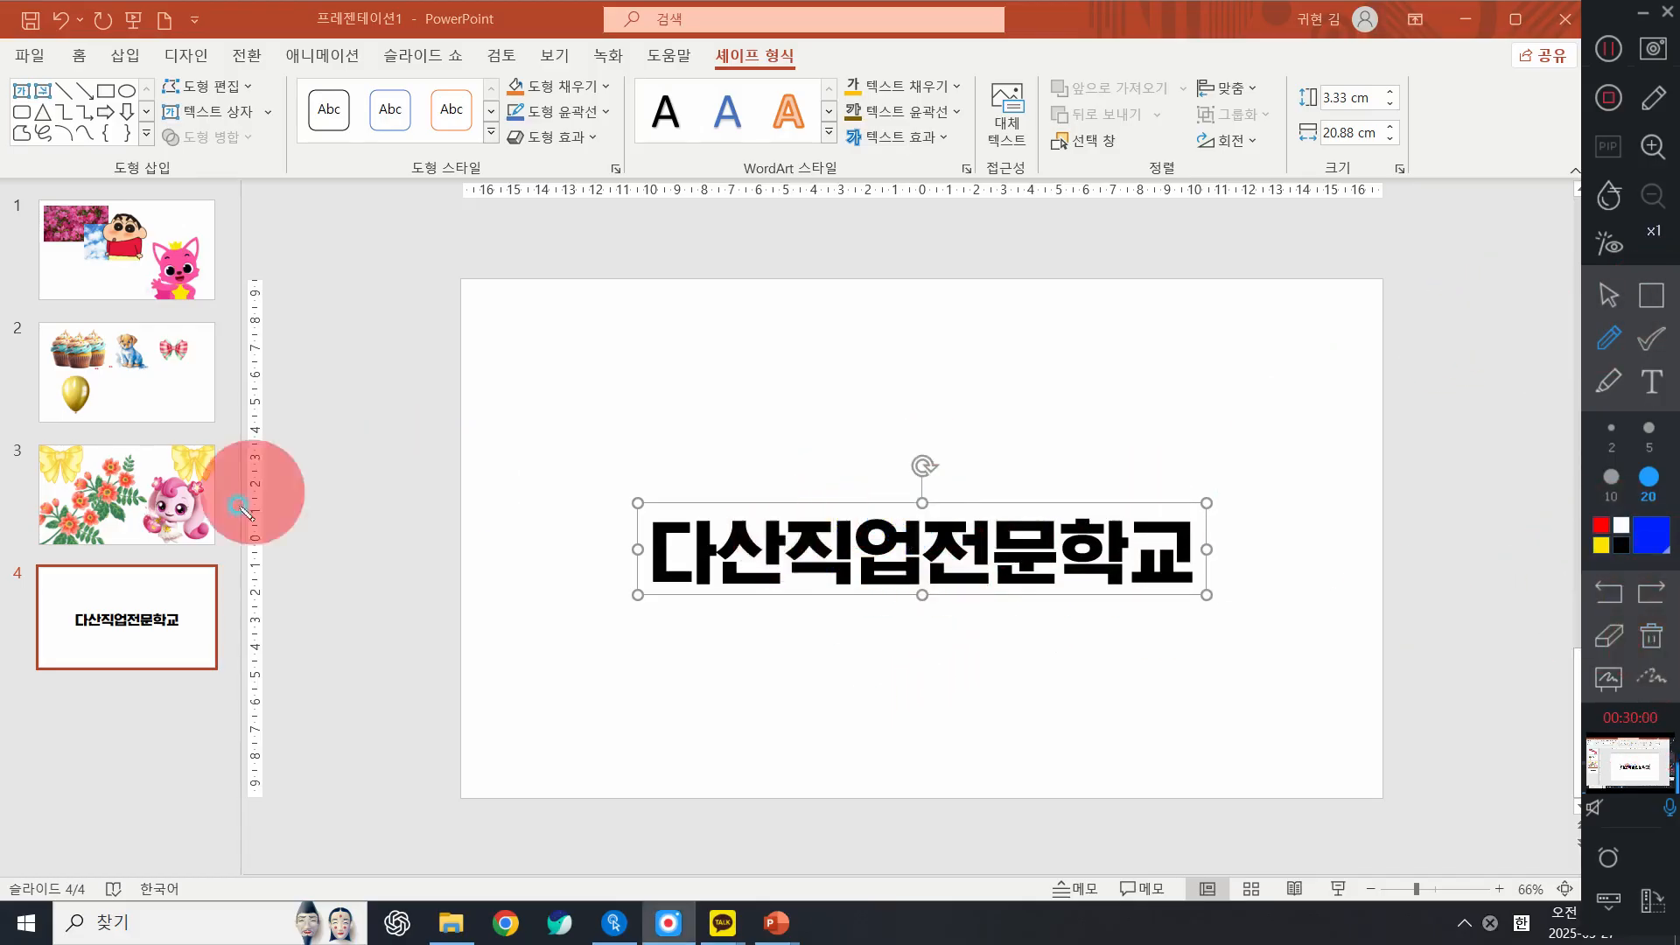
{"action": "mouse_move", "coordinate": [80, 458]}
{"action": "left_mouse_down"}
{"action": "mouse_move", "coordinate": [88, 482]}
{"action": "mouse_move", "coordinate": [296, 443]}
{"action": "left_mouse_up"}
{"action": "left_click", "coordinate": [231, 394]}
{"action": "left_click_drag", "start_coordinate": [231, 393], "coordinate": [253, 506]}
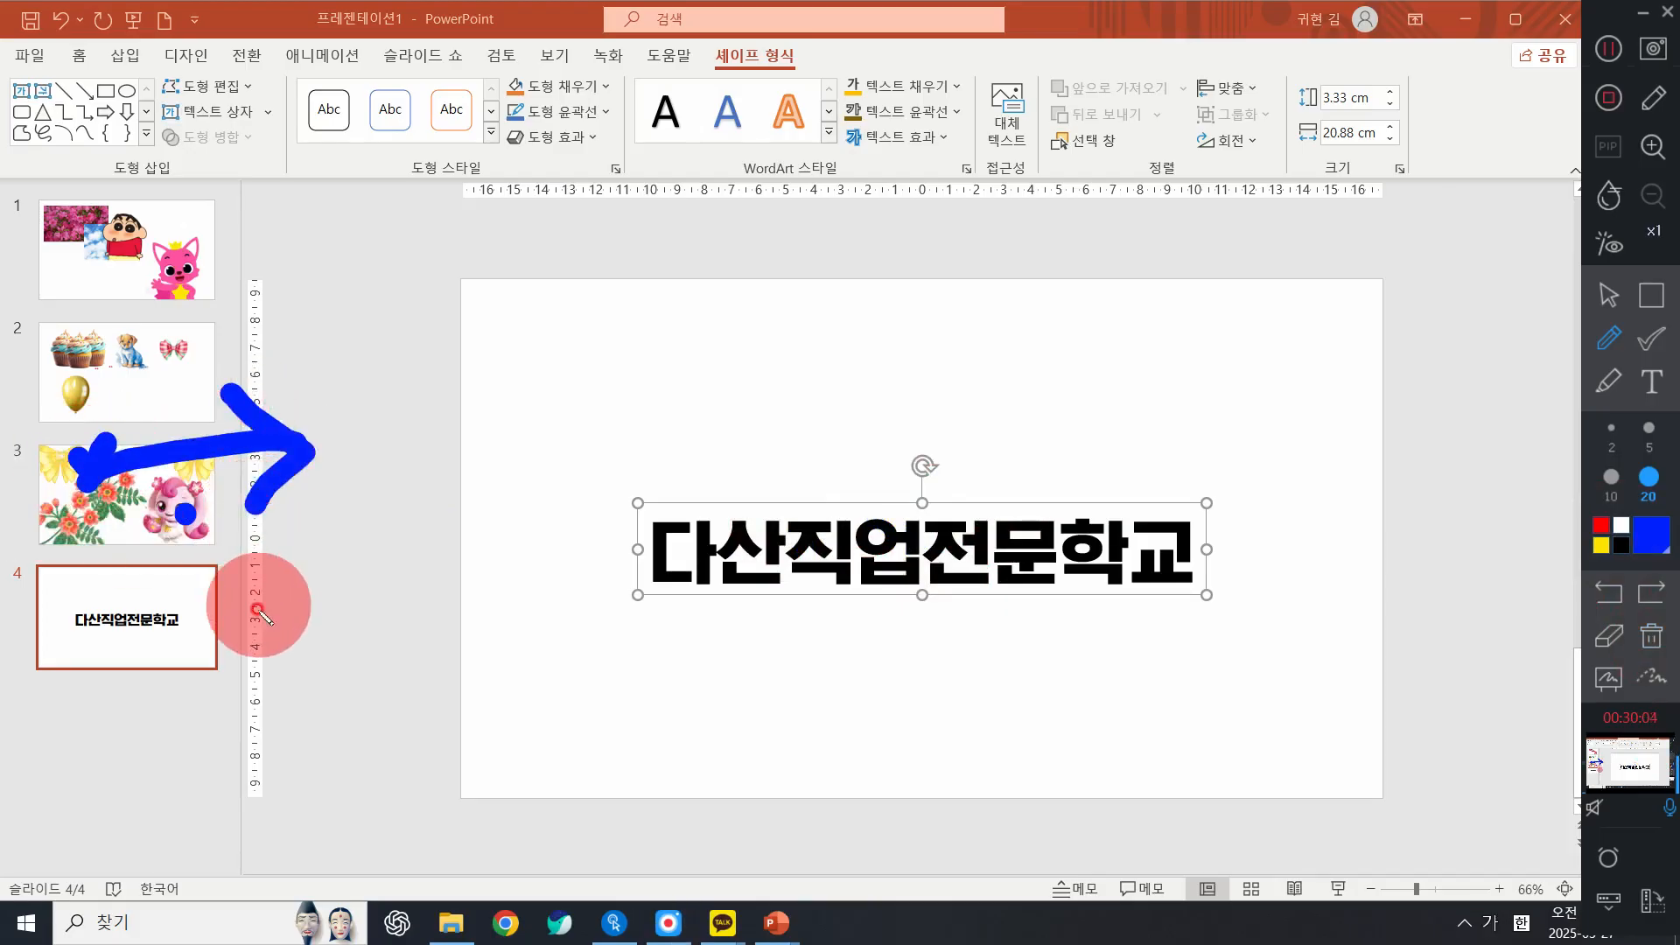
{"action": "left_click", "coordinate": [1651, 636]}
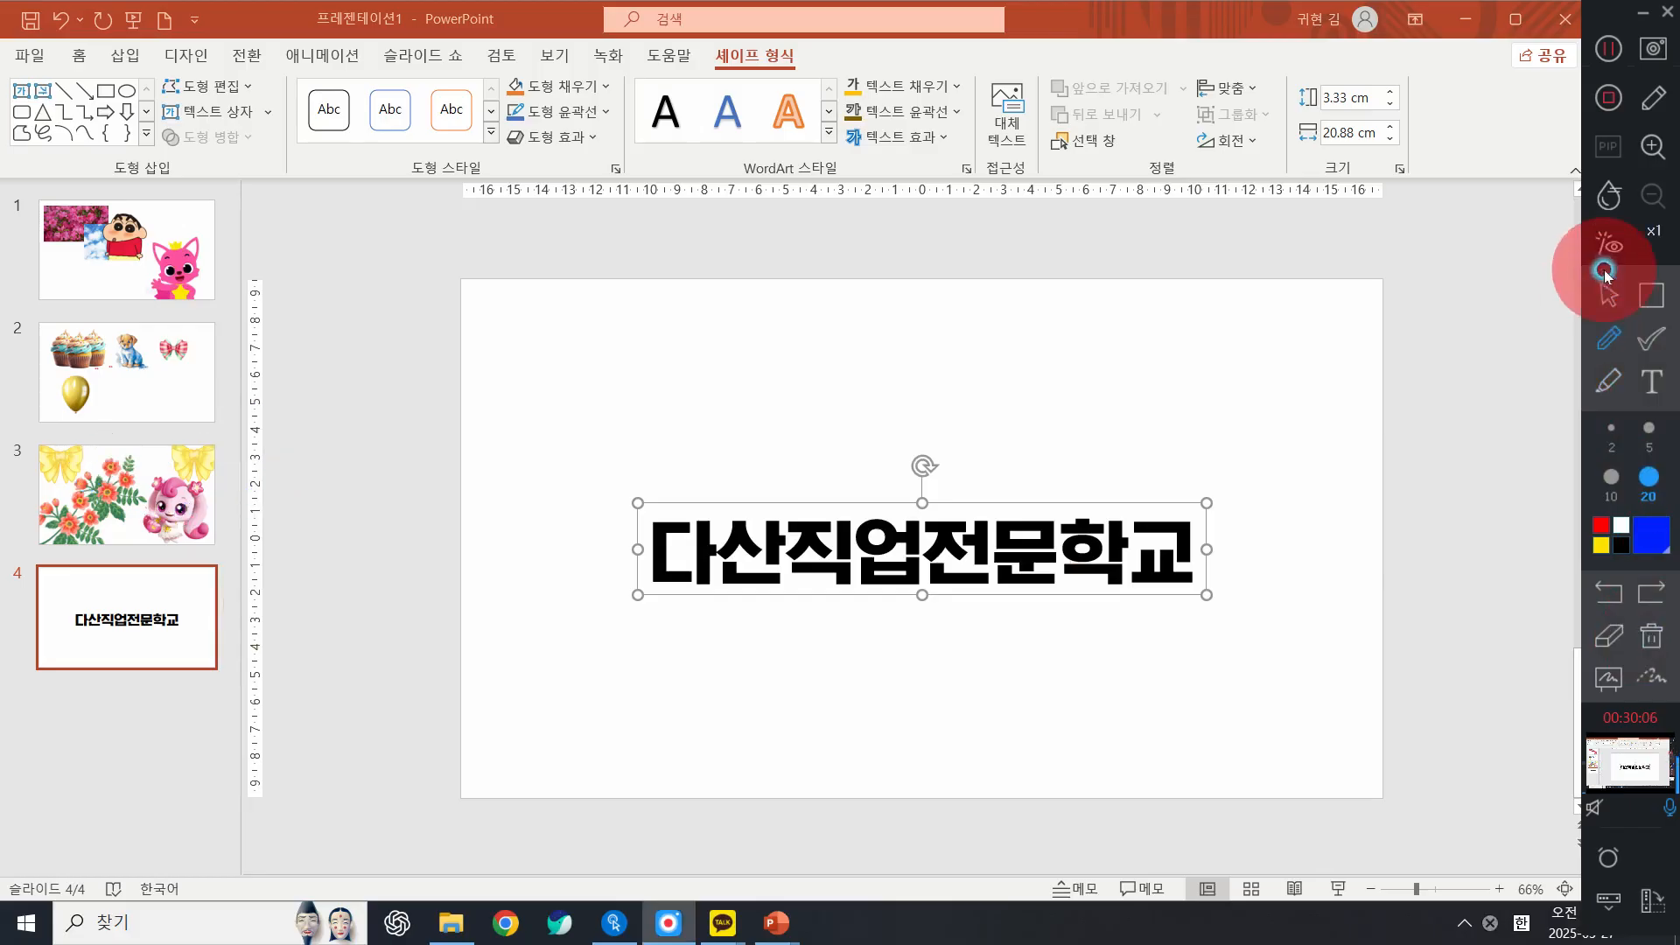
{"action": "left_click", "coordinate": [1608, 295]}
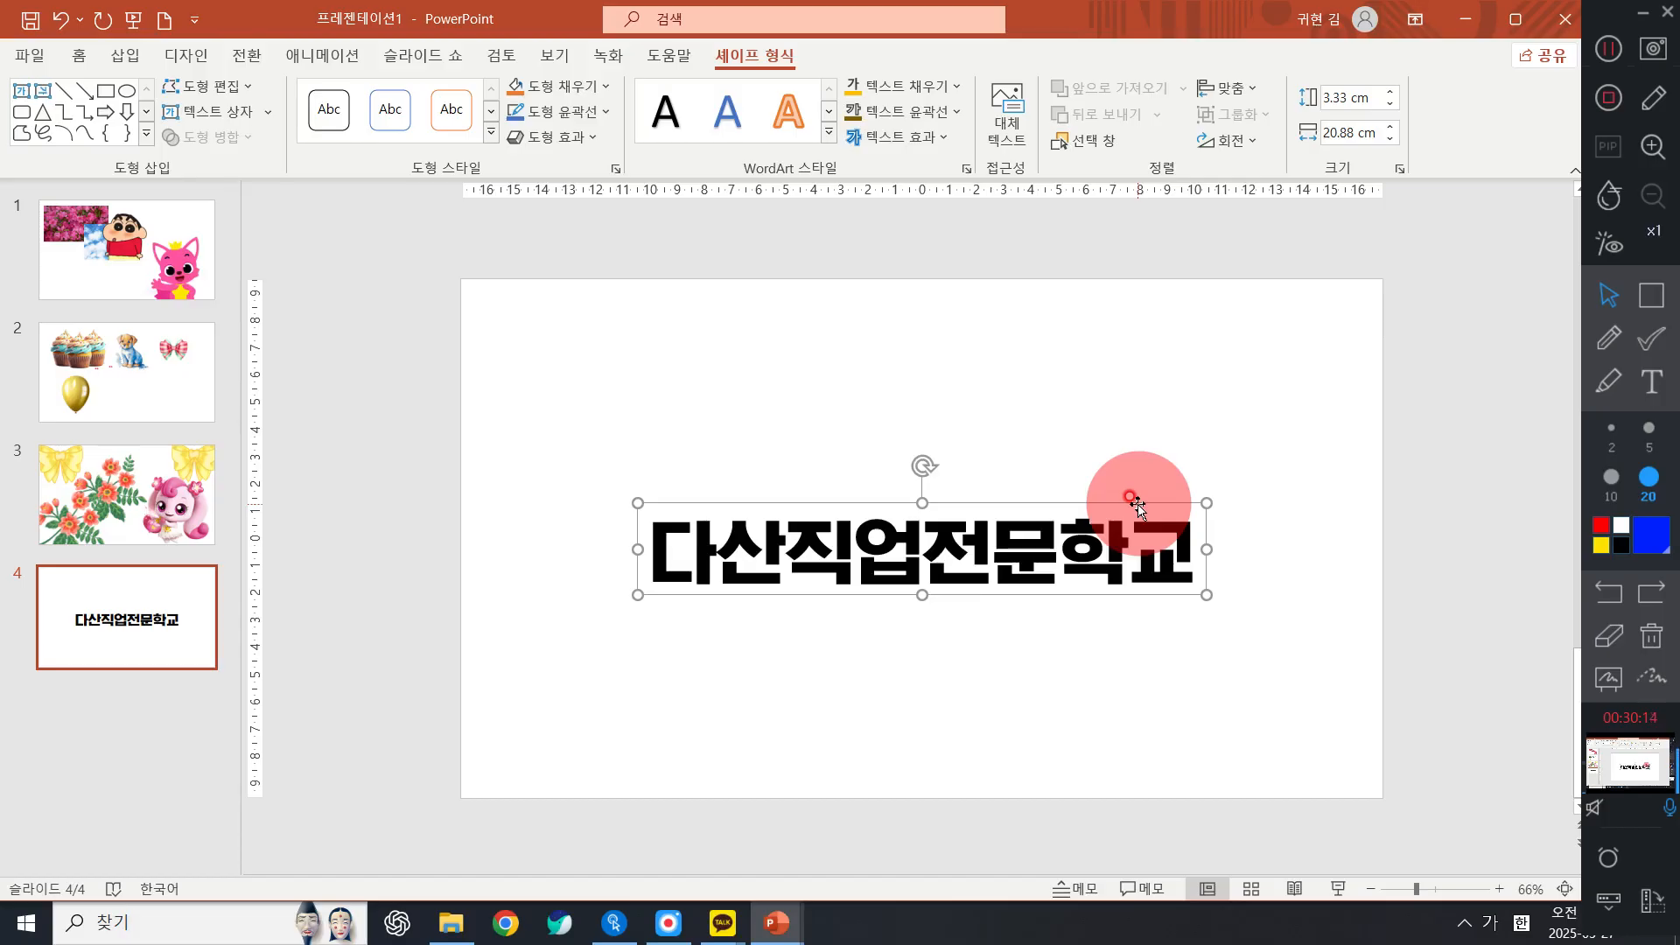
Move the "다산직업전문학교" WordArt to the upper-left area of slide 4
{"action": "left_click_drag", "start_coordinate": [1137, 505], "coordinate": [982, 308]}
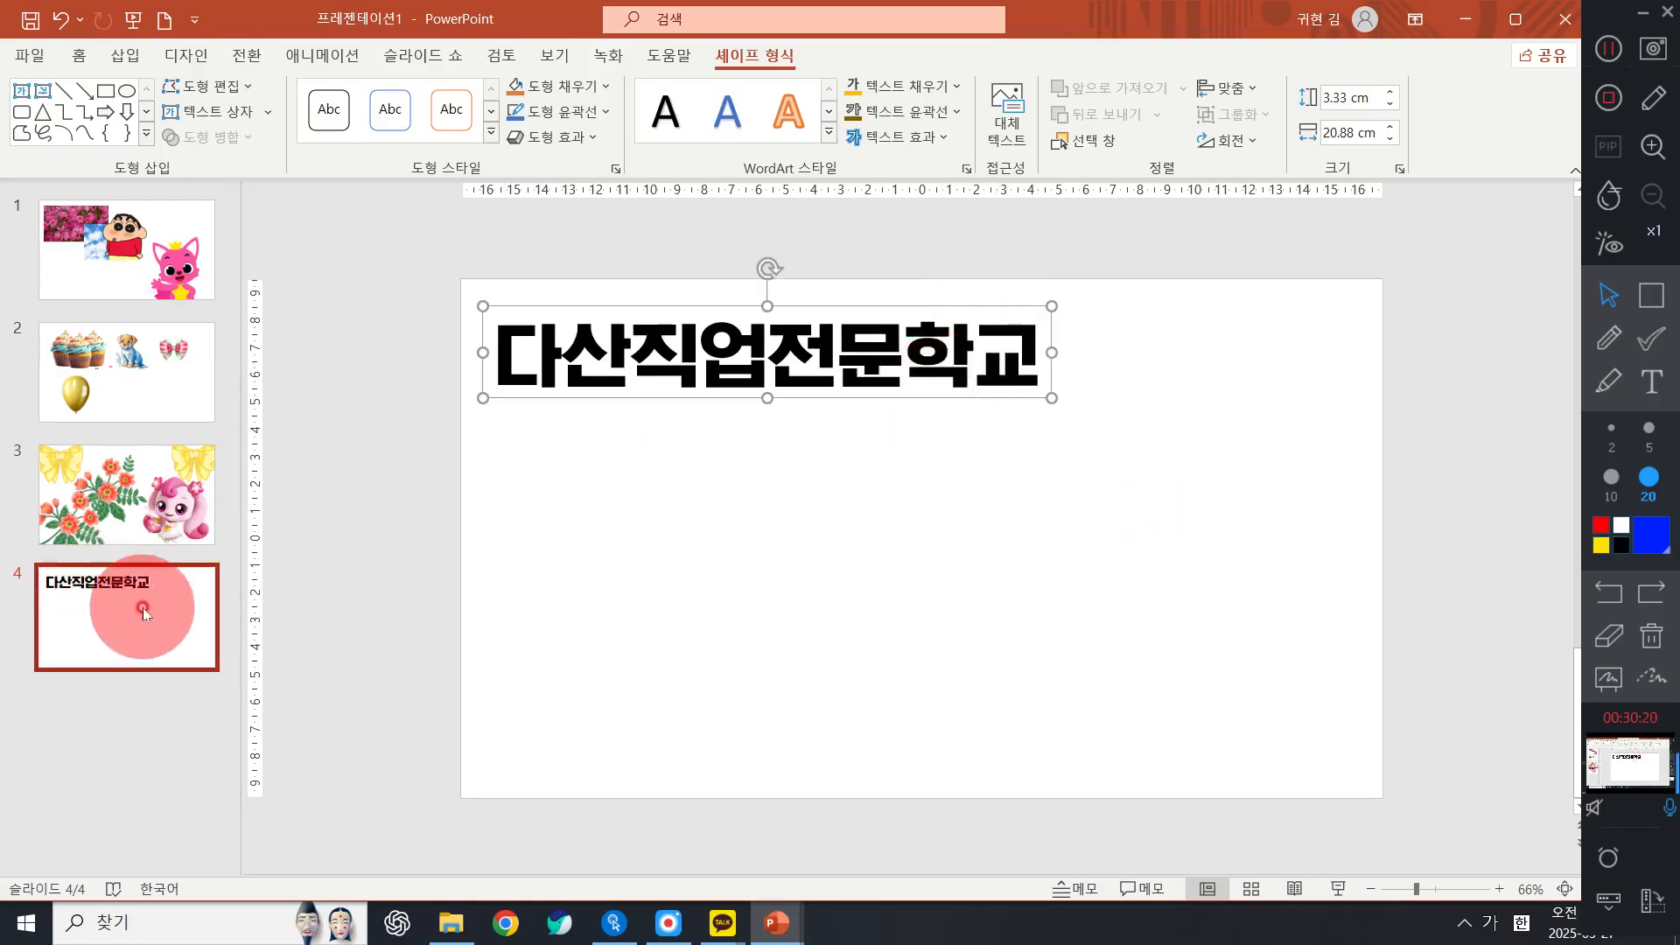
Shift the lower-left flower picture on slide 3 slightly and rotate it slightly counterclockwise
{"action": "left_click", "coordinate": [128, 508]}
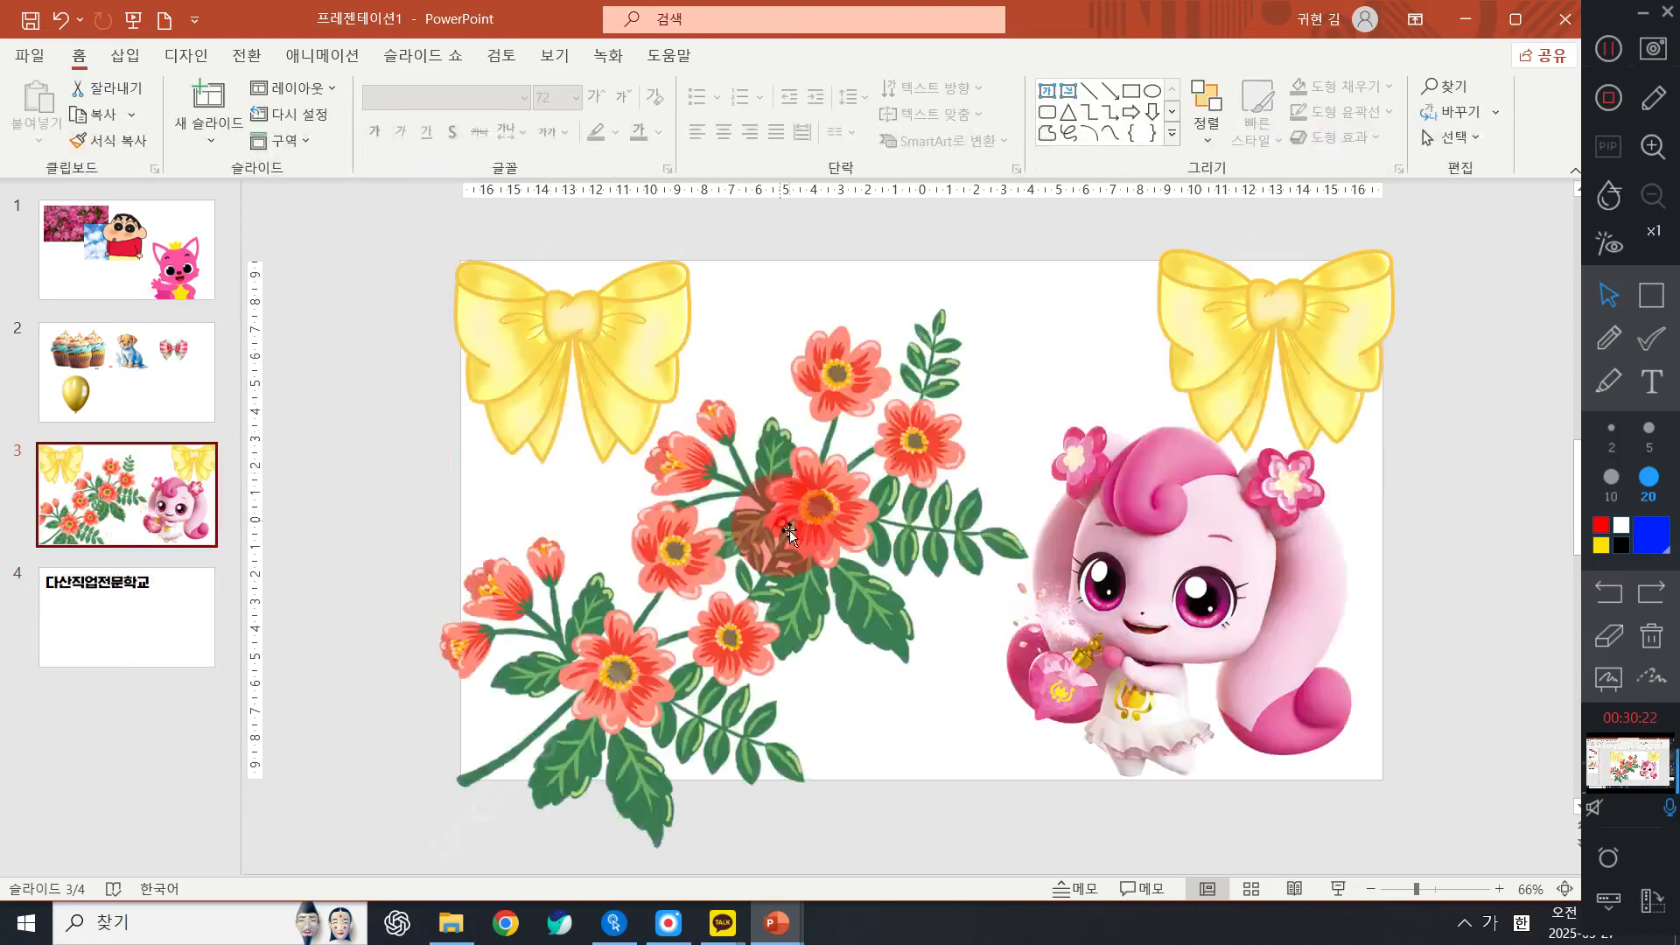
{"action": "left_click", "coordinate": [605, 626]}
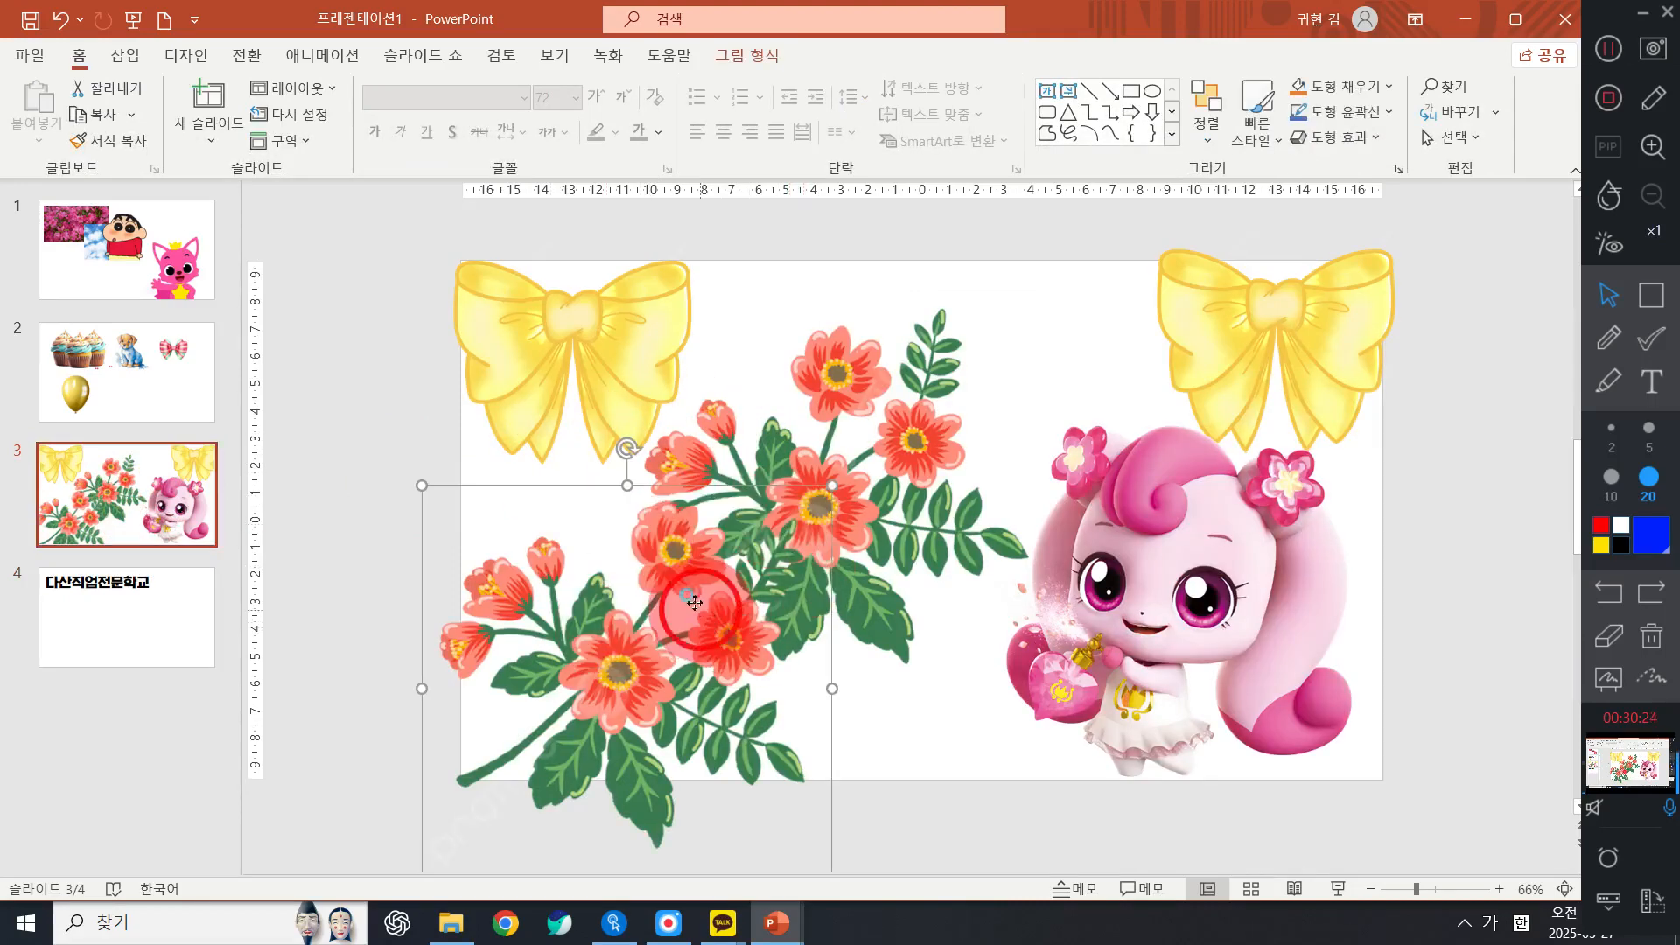
{"action": "left_click_drag", "start_coordinate": [698, 602], "coordinate": [688, 582]}
{"action": "left_click_drag", "start_coordinate": [615, 446], "coordinate": [576, 434]}
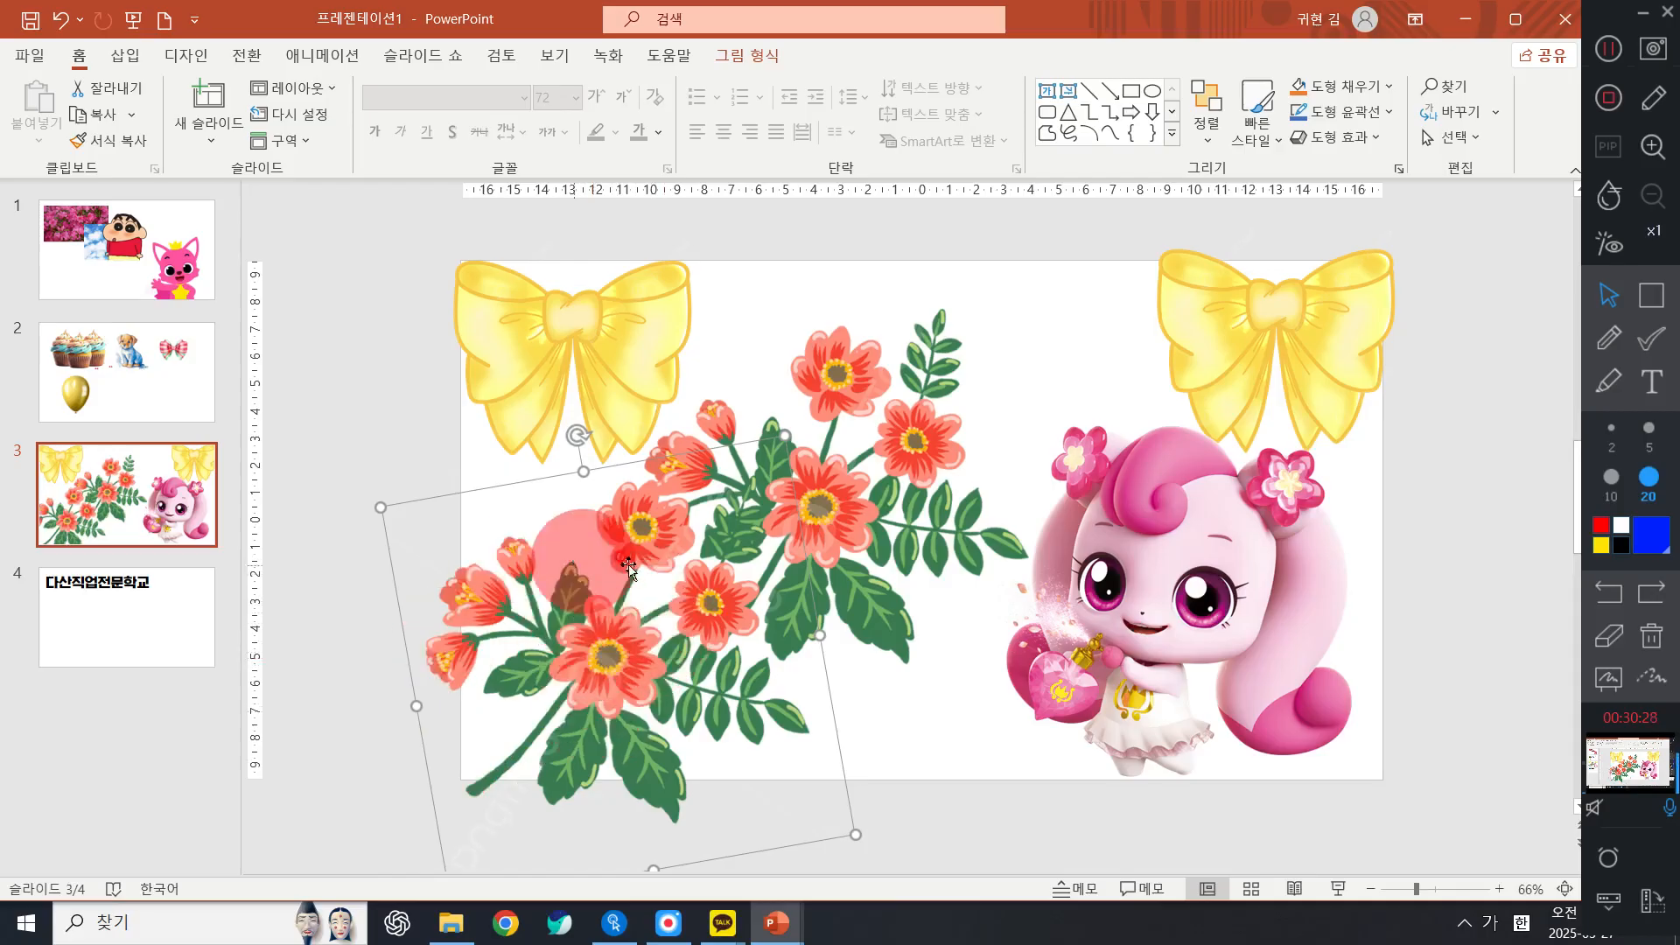
Return to slide 4 and nudge the "다산직업전문학교" WordArt slightly up and to the left
{"action": "left_click", "coordinate": [121, 630]}
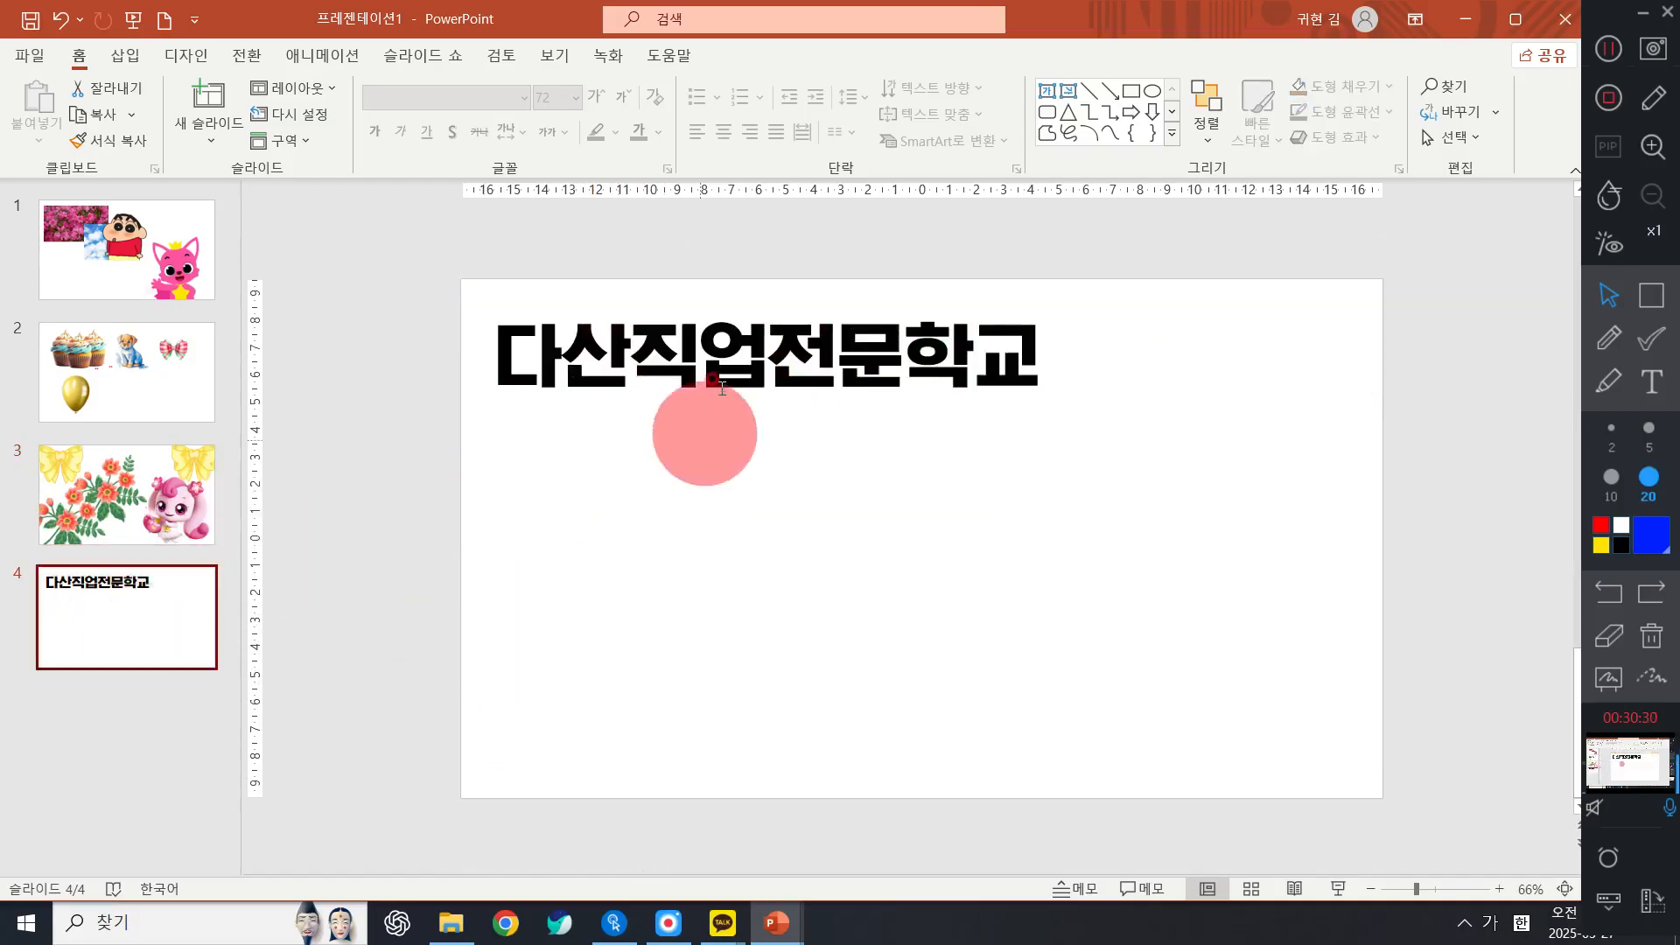
{"action": "left_click", "coordinate": [704, 363]}
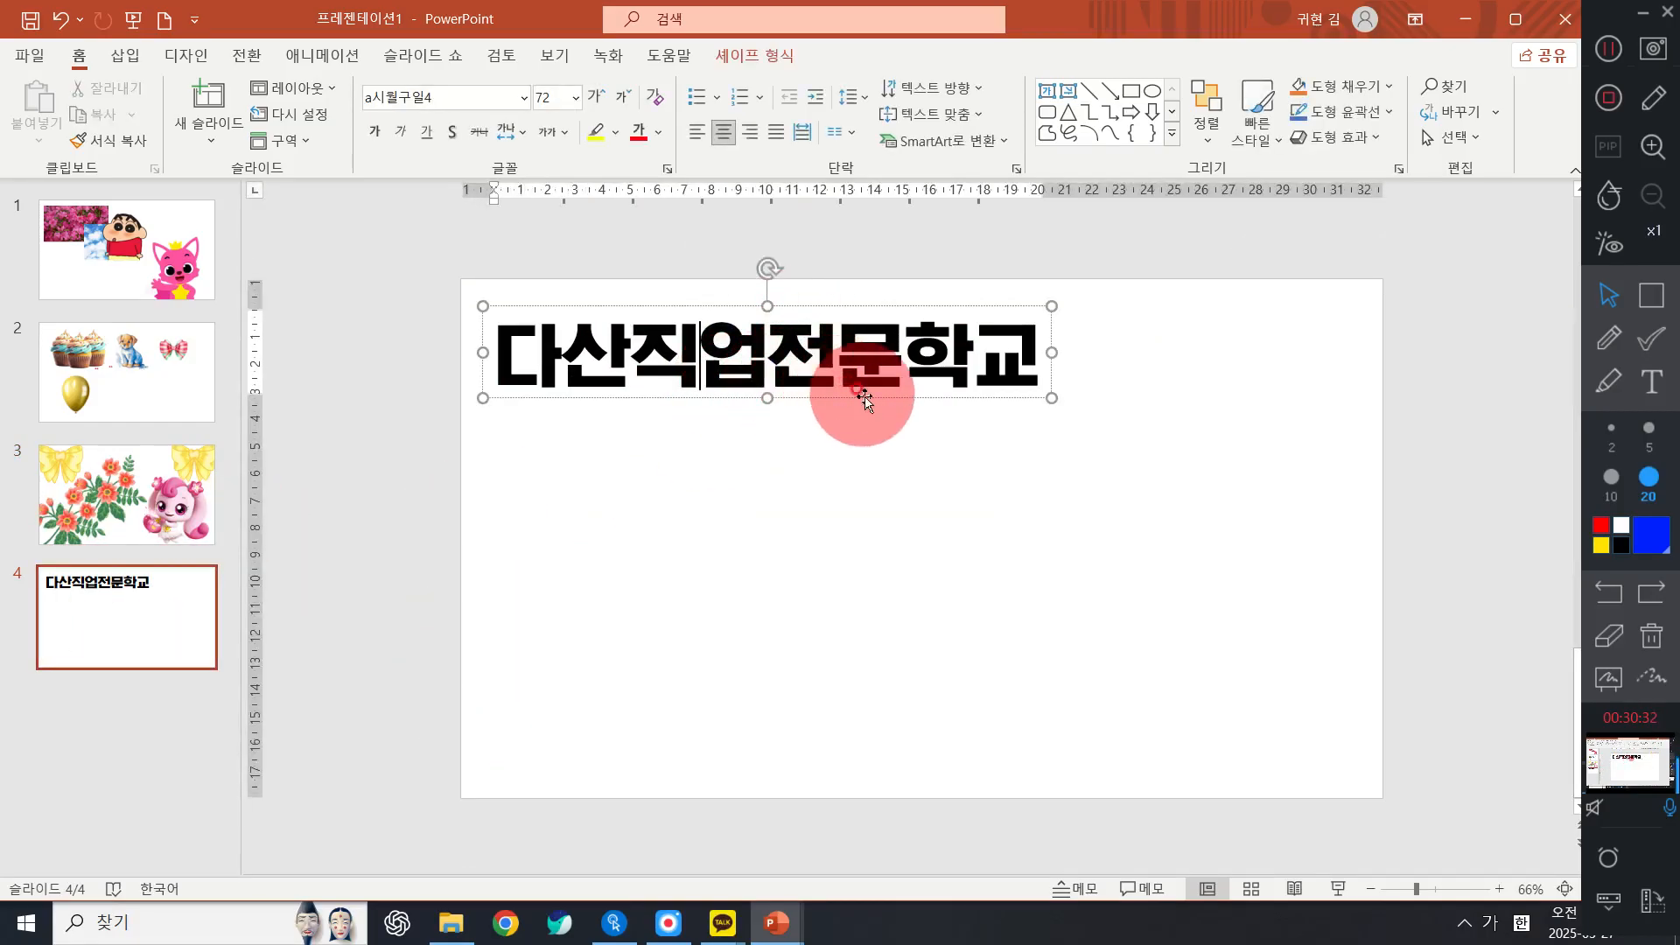
{"action": "mouse_move", "coordinate": [868, 398]}
{"action": "left_mouse_down"}
{"action": "mouse_move", "coordinate": [884, 476]}
{"action": "mouse_move", "coordinate": [869, 499]}
{"action": "mouse_move", "coordinate": [875, 389]}
{"action": "mouse_move", "coordinate": [851, 385]}
{"action": "mouse_move", "coordinate": [862, 393]}
{"action": "left_mouse_up"}
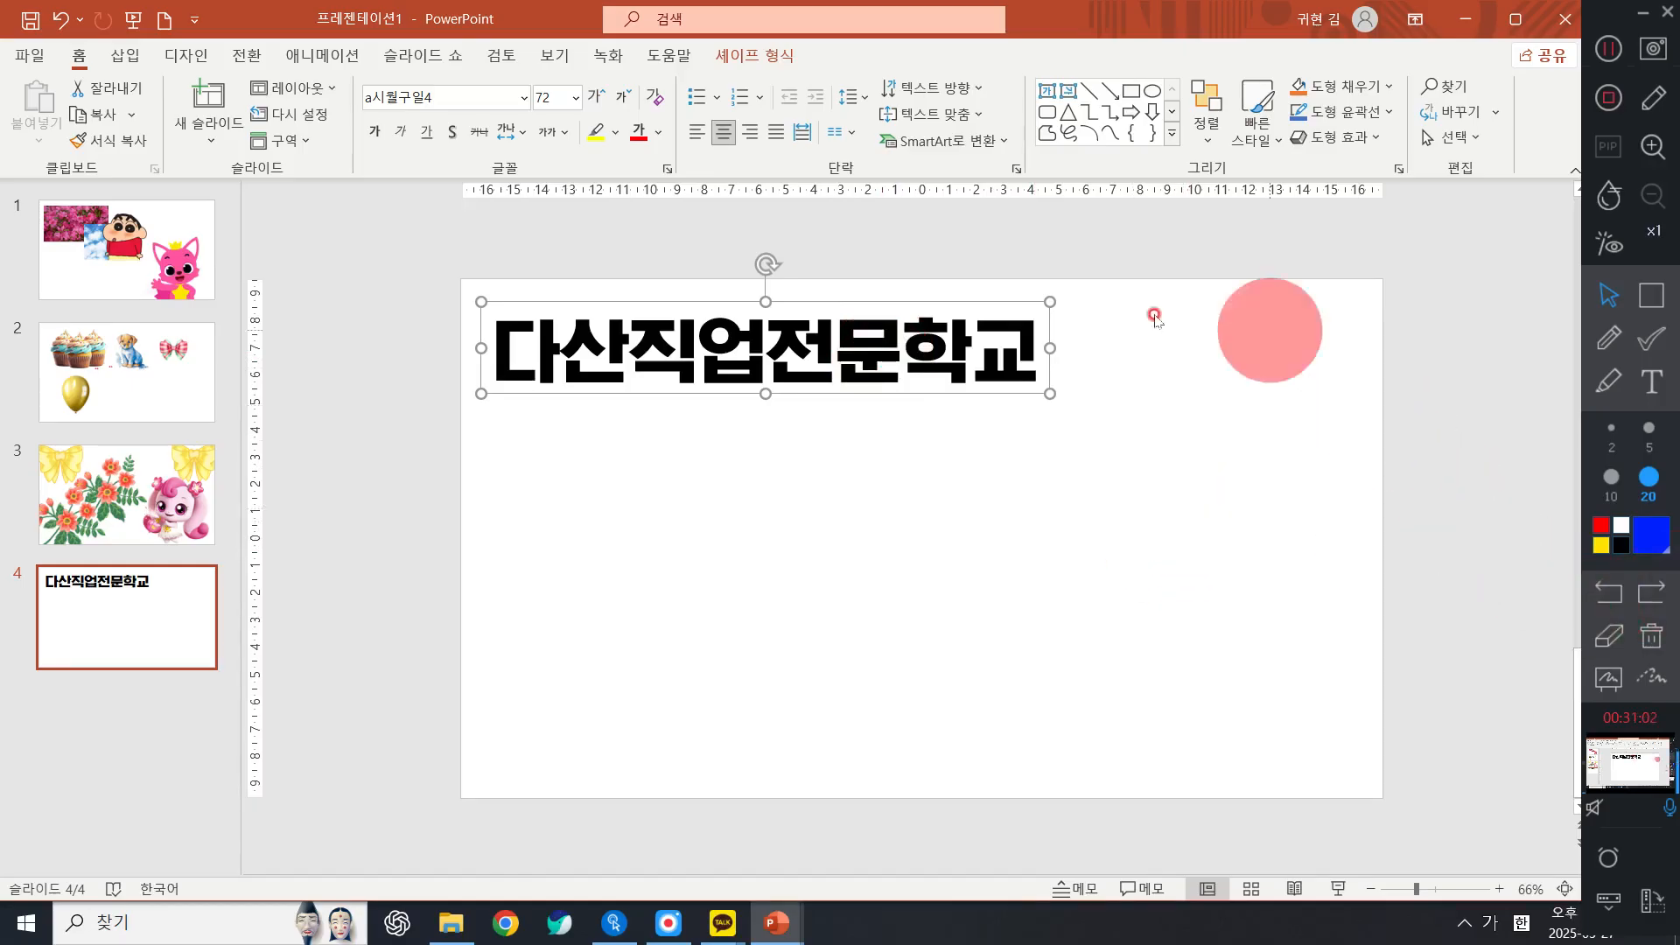
Try duplicating the "다산직업전문학교" WordArt just below and to the right of the original, and undo the copy
{"action": "left_click", "coordinate": [1000, 536]}
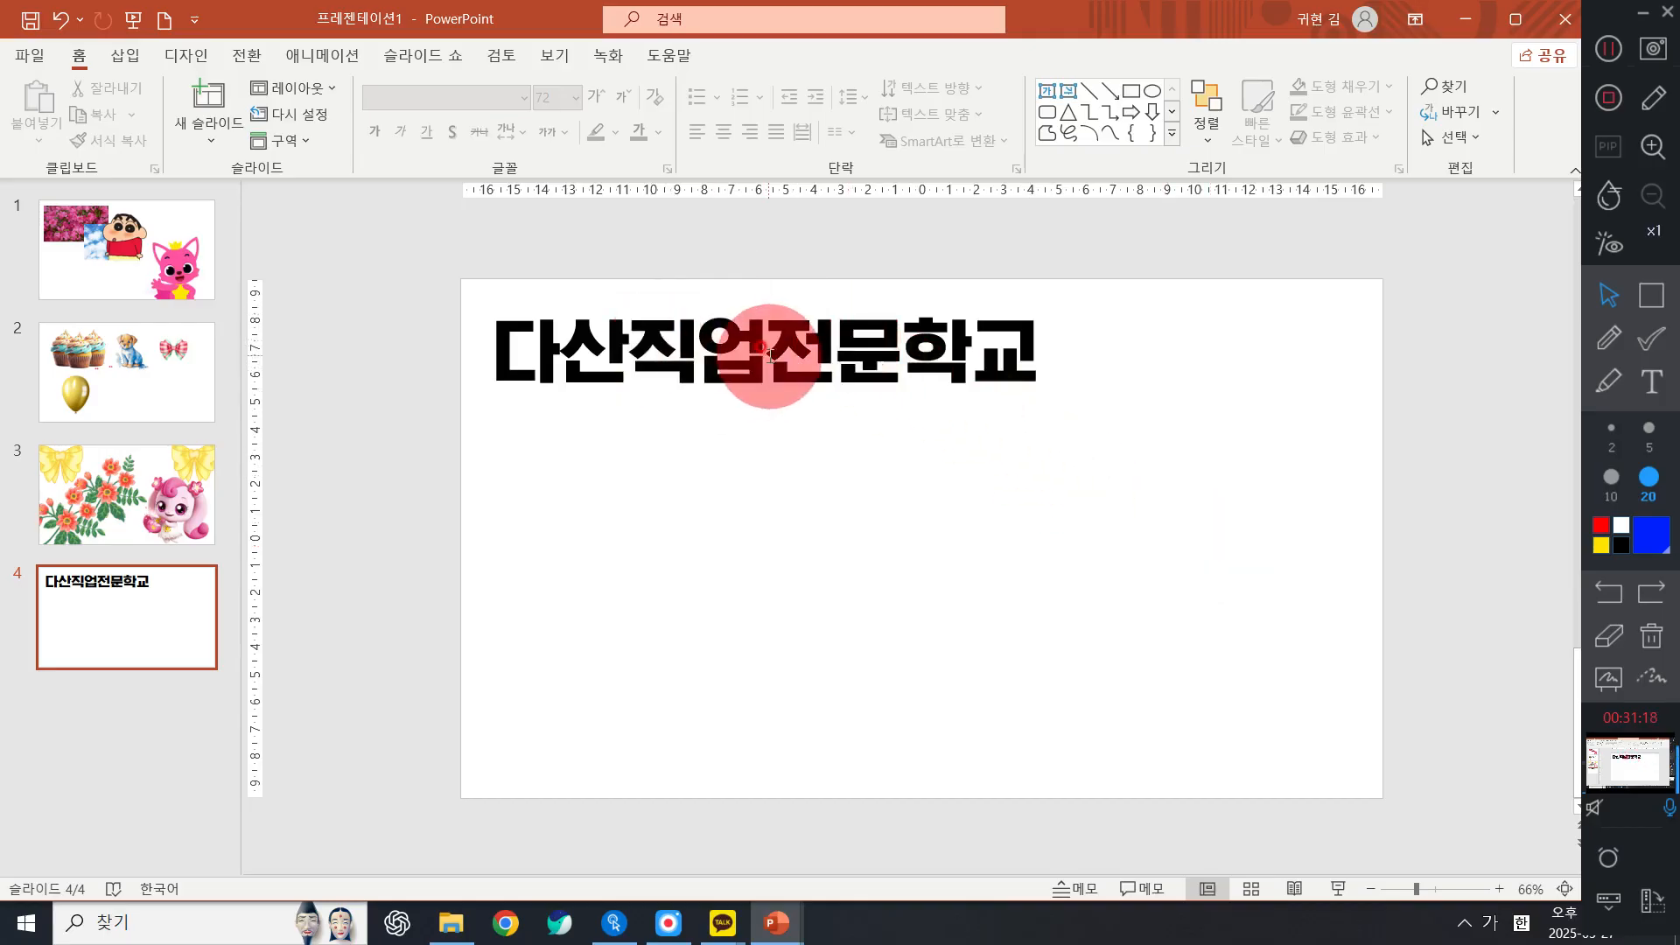
{"action": "left_click_drag", "start_coordinate": [768, 349], "coordinate": [767, 349]}
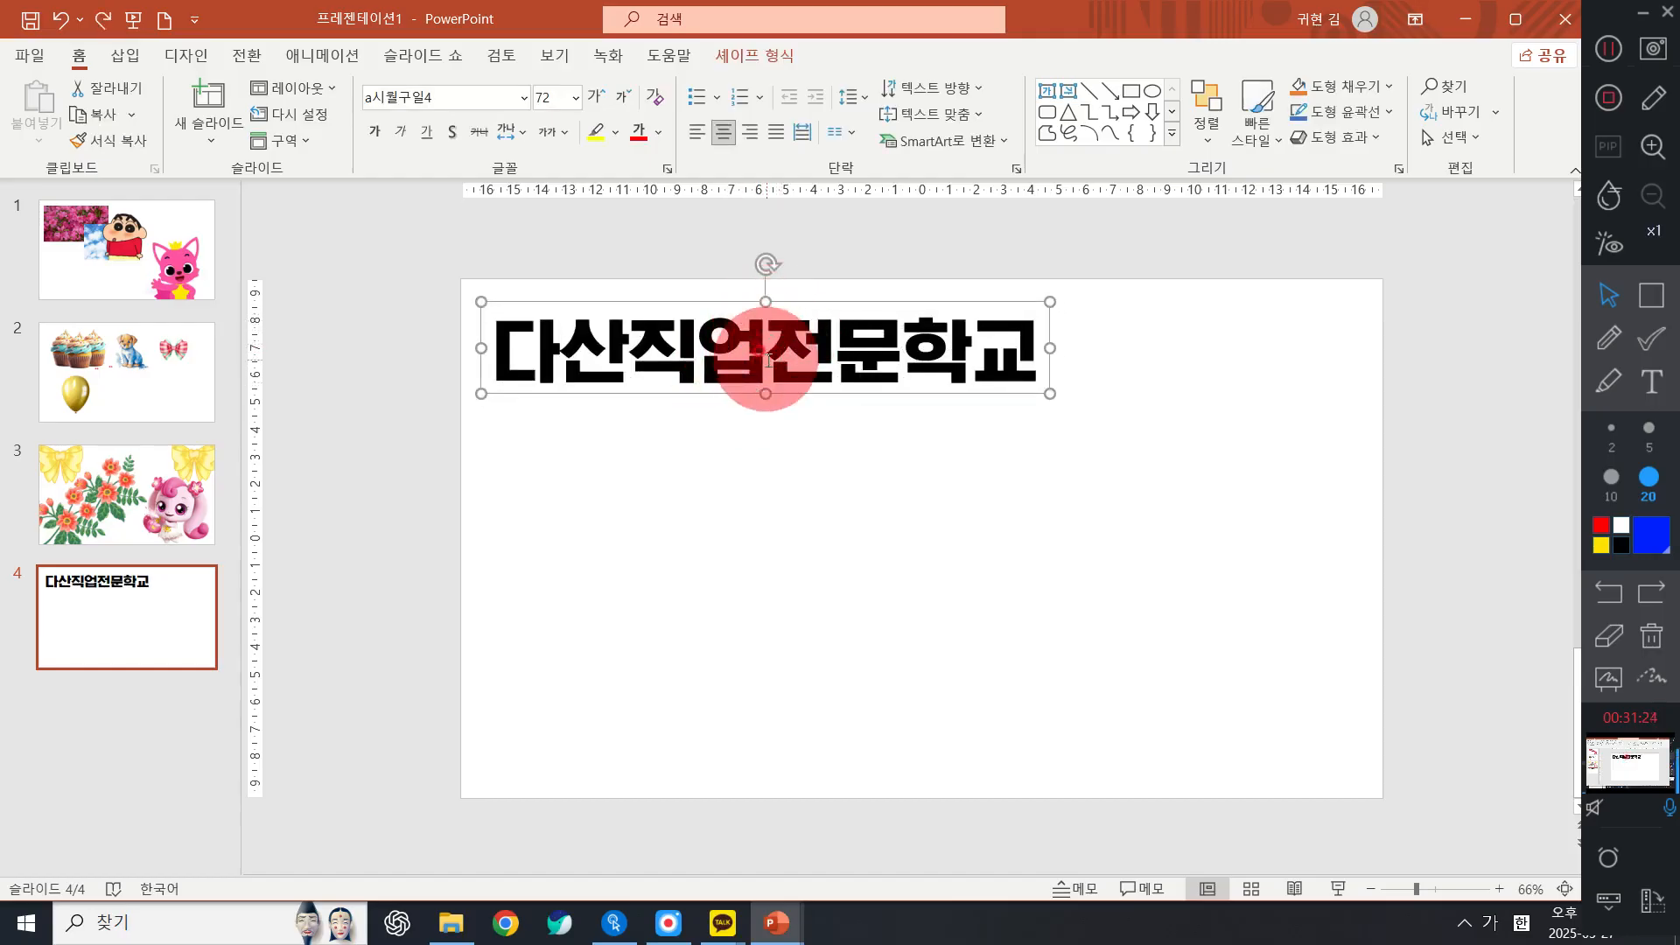
{"action": "left_click_drag", "start_coordinate": [768, 357], "coordinate": [898, 480]}
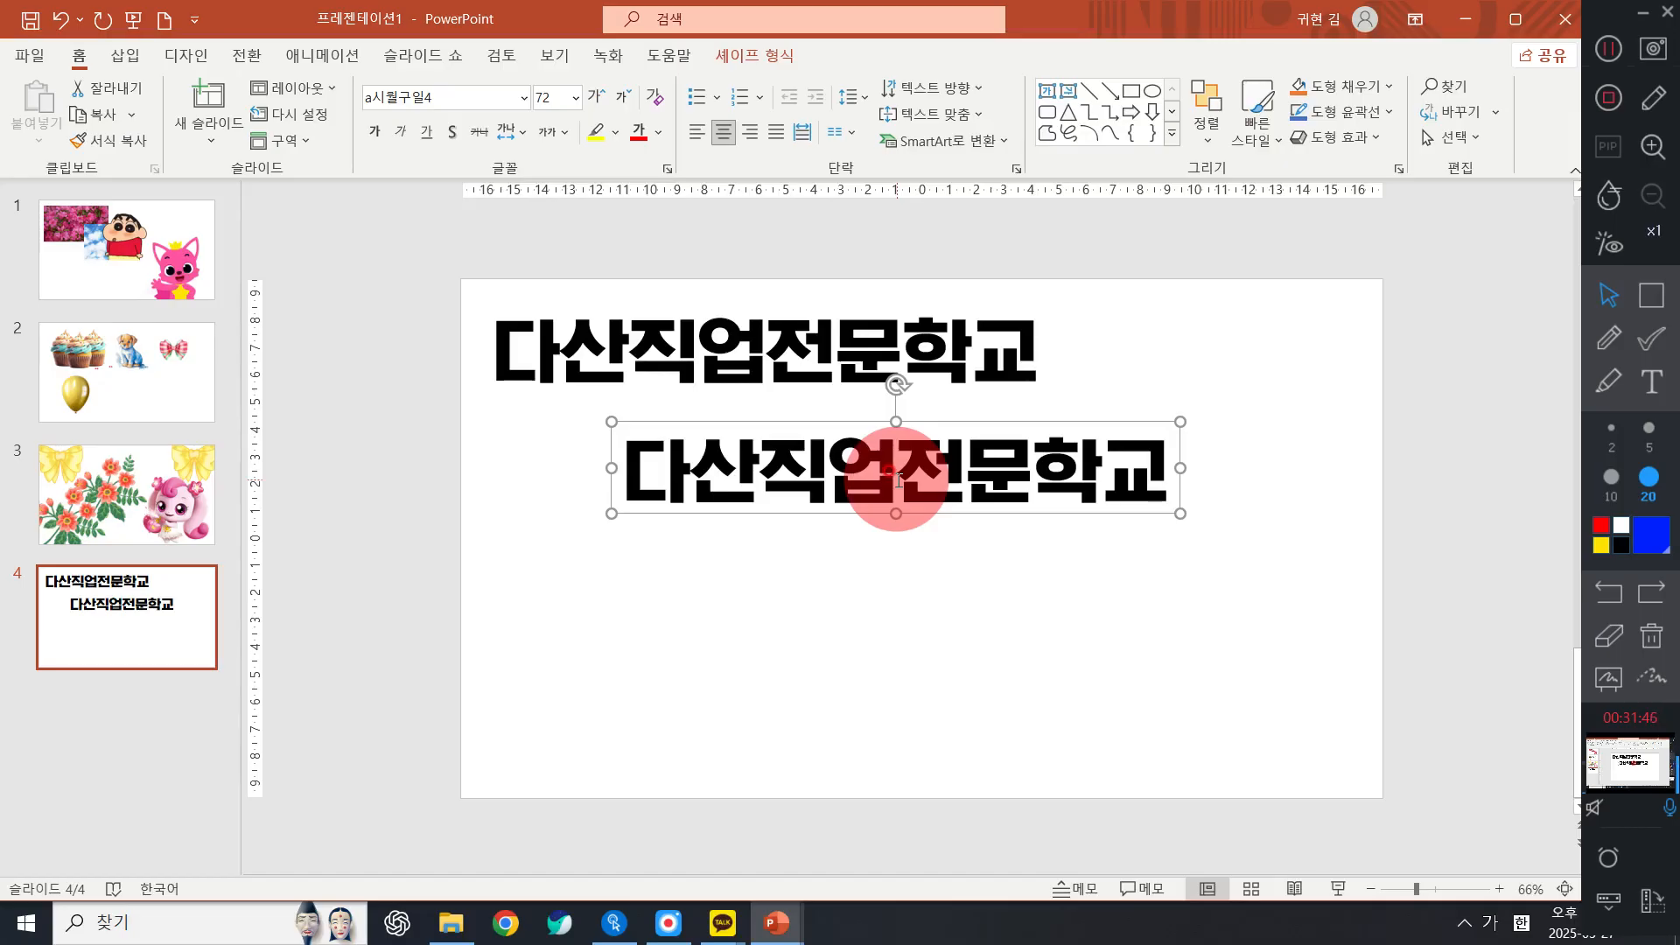
{"action": "key", "text": "ctrl+z"}
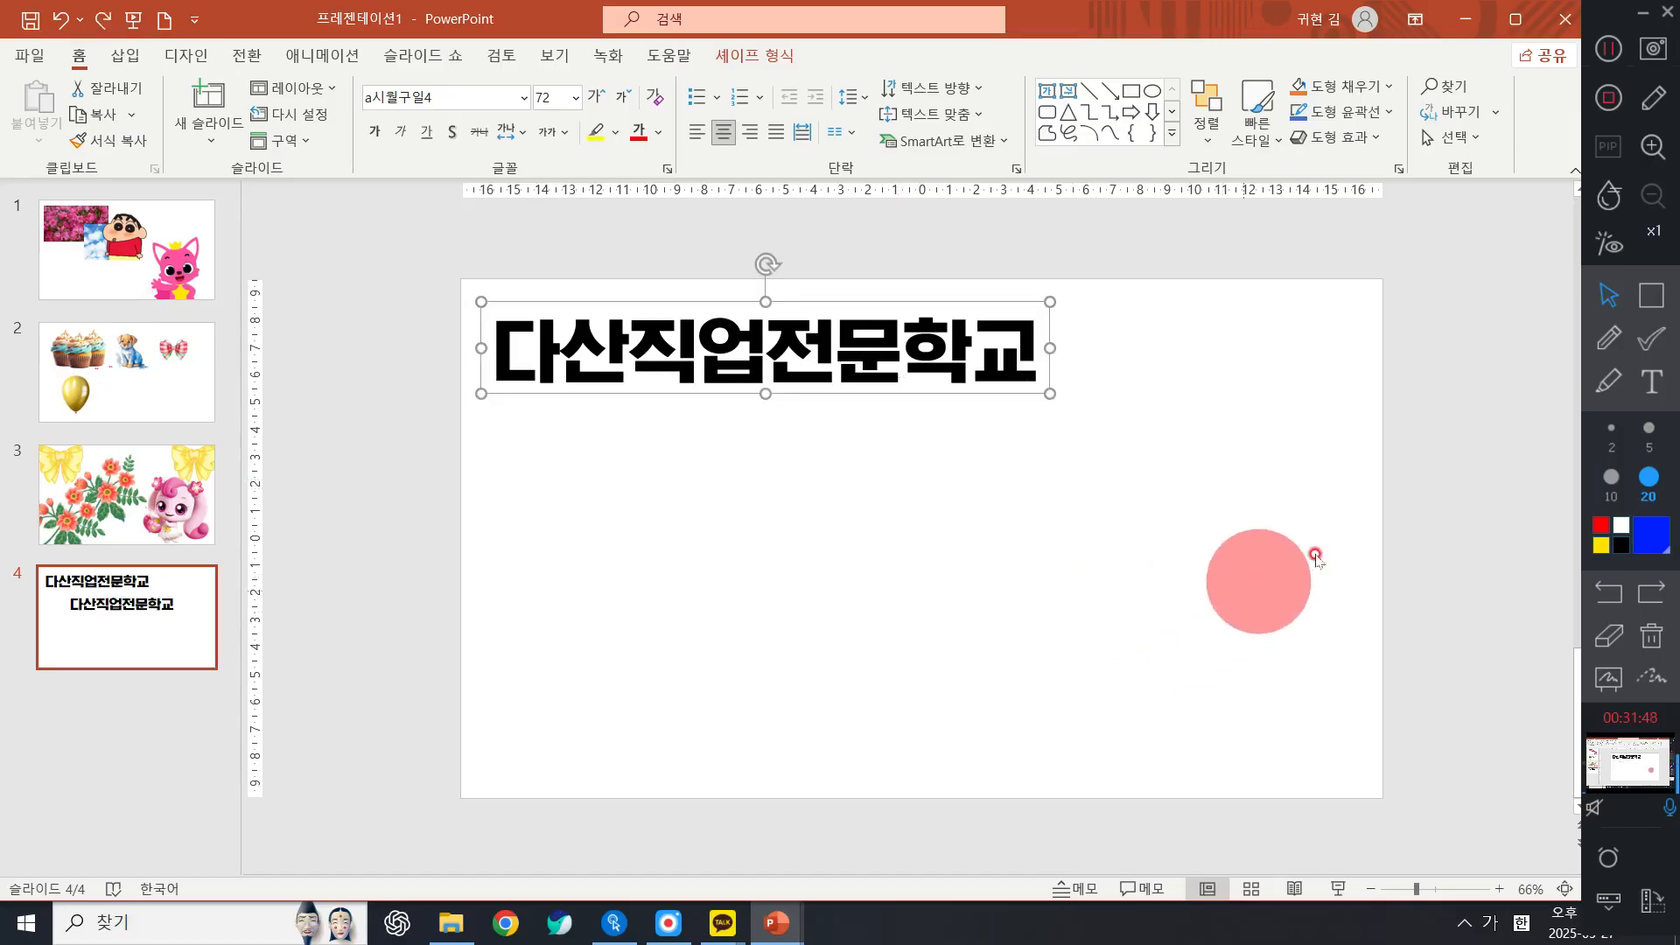
{"action": "left_click", "coordinate": [1226, 540]}
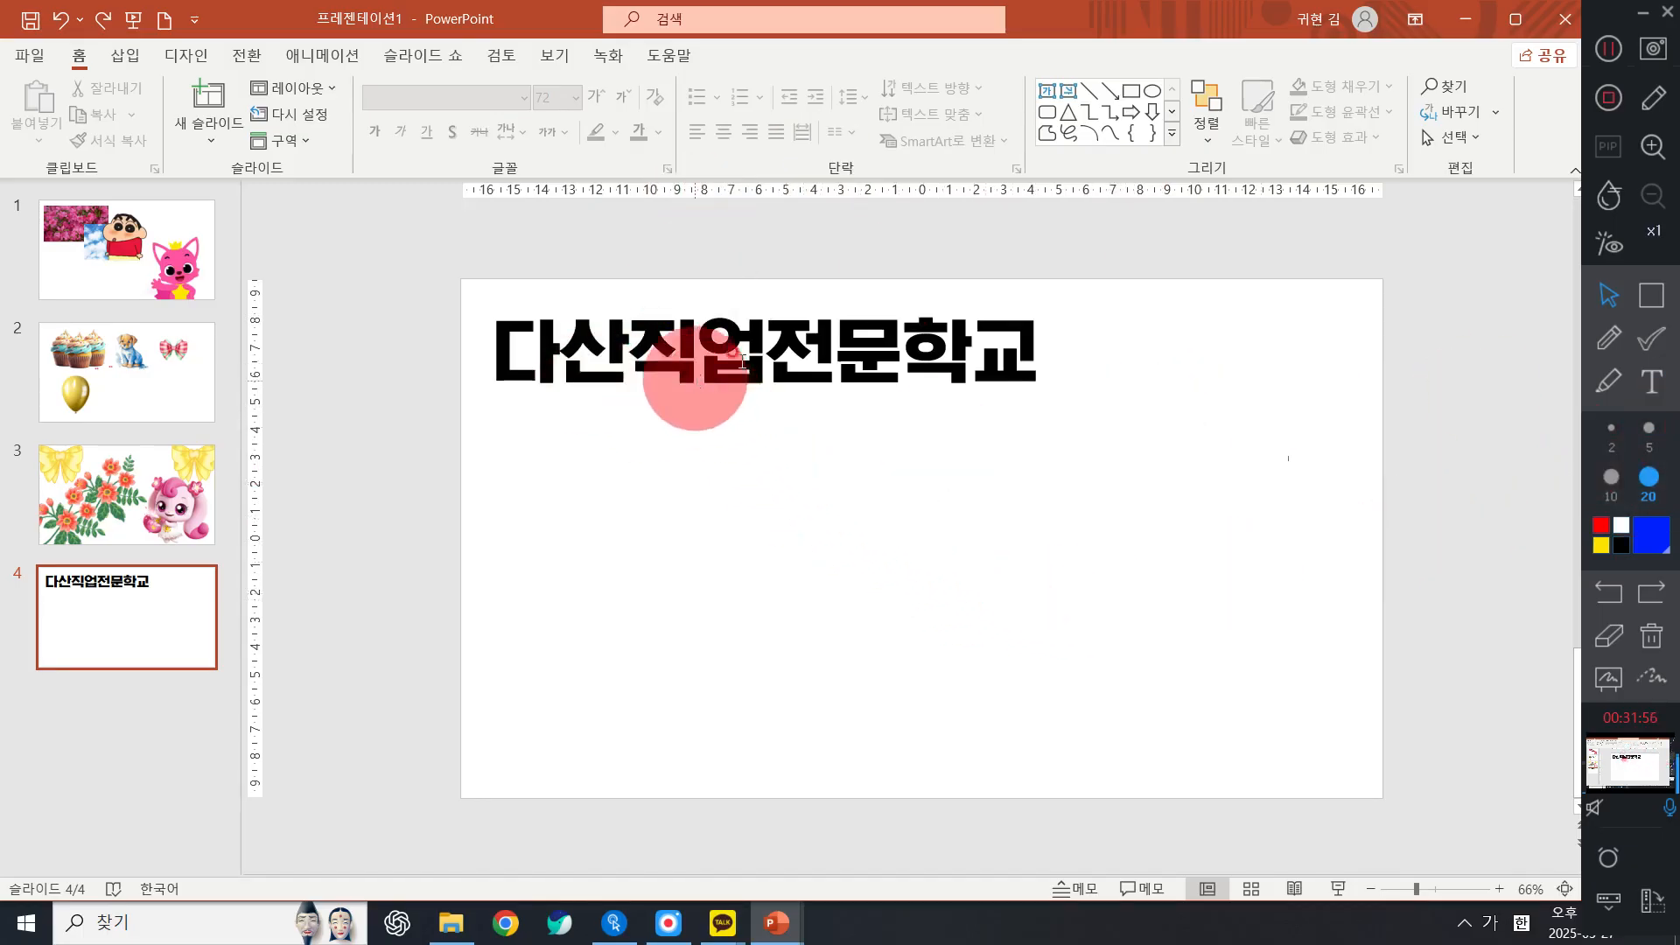
Duplicate the "다산직업전문학교" WordArt and place the copy below the original, near the centre of slide 4
{"action": "left_click_drag", "start_coordinate": [781, 341], "coordinate": [1042, 549]}
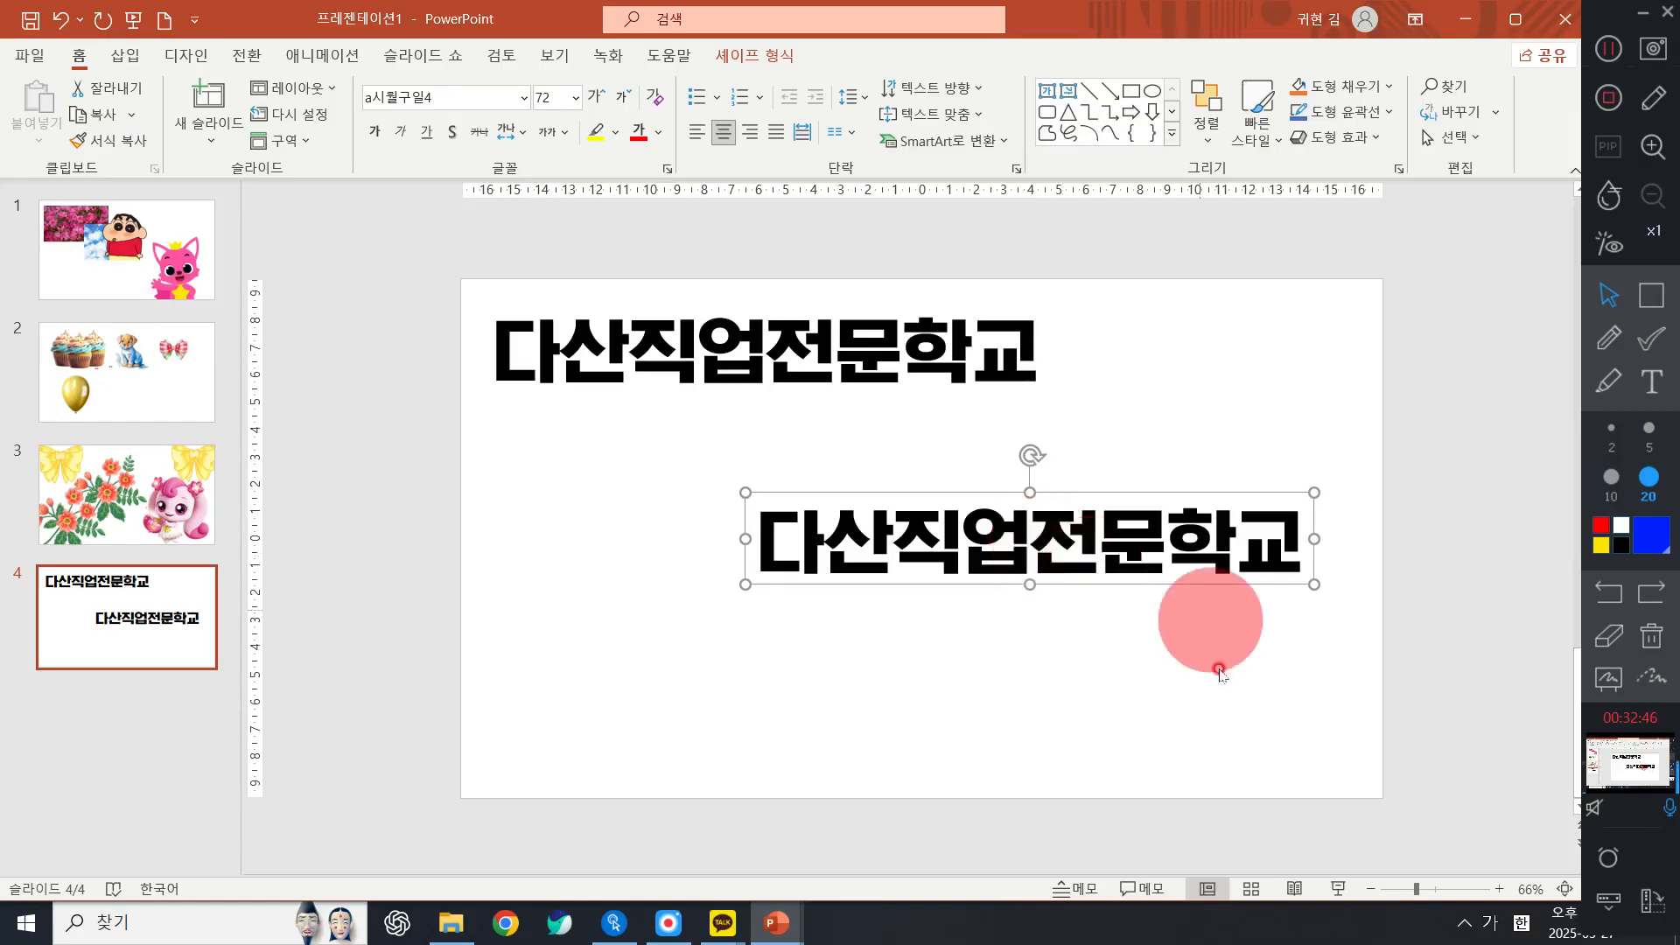
{"action": "left_click", "coordinate": [1197, 706]}
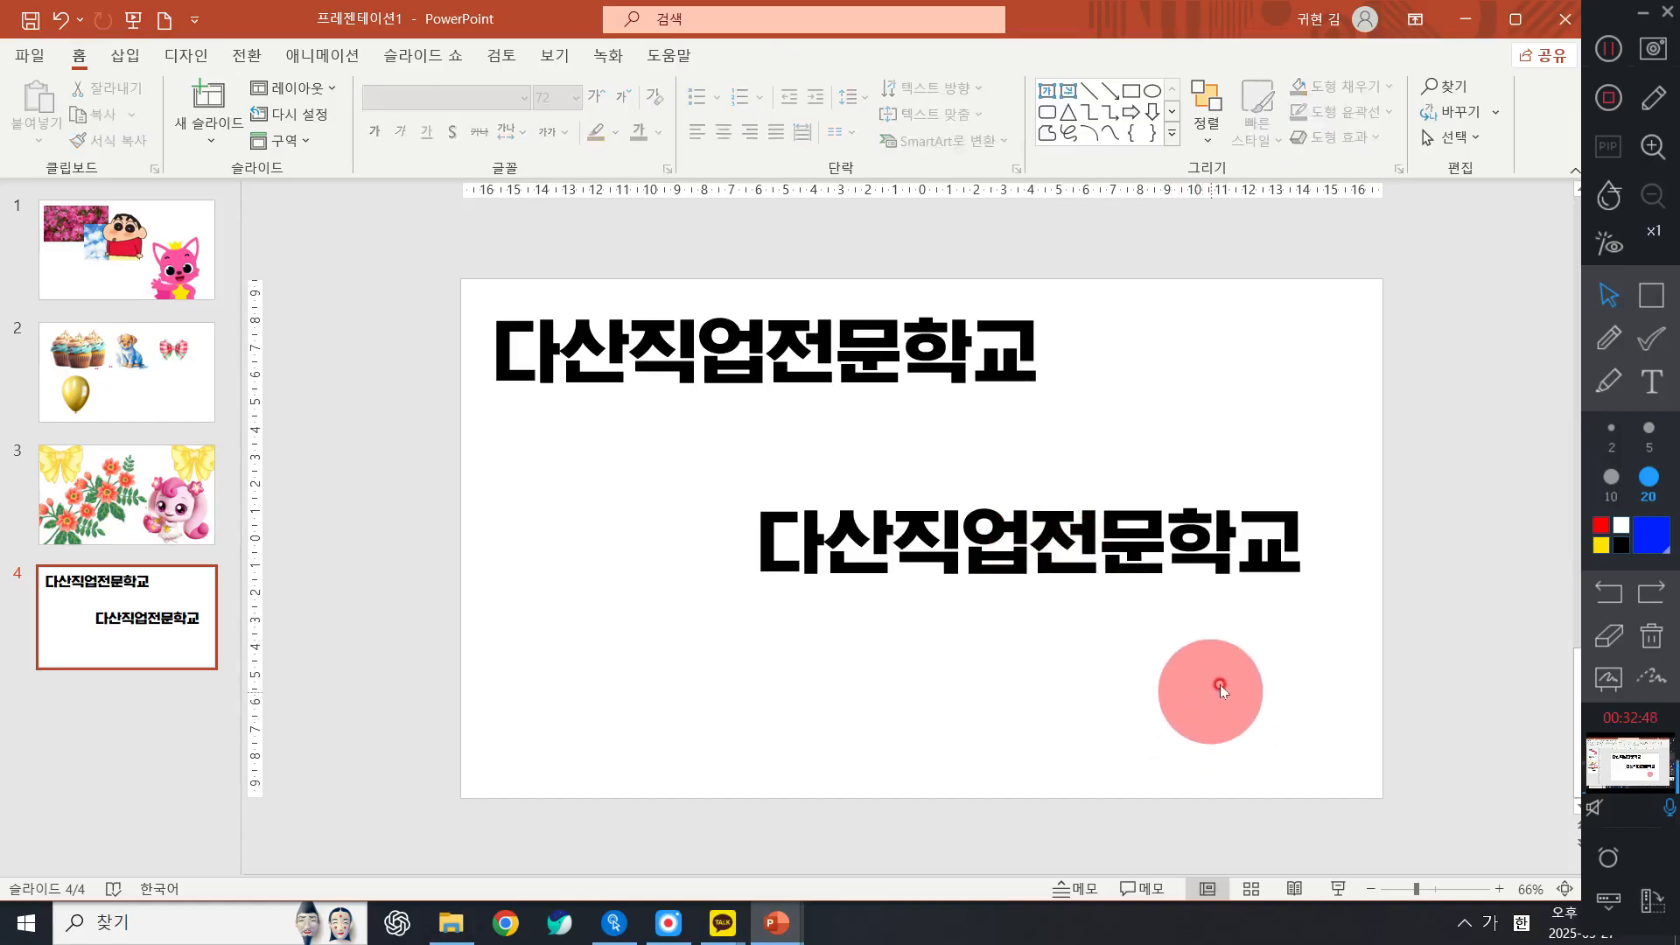
{"action": "left_click", "coordinate": [1100, 535]}
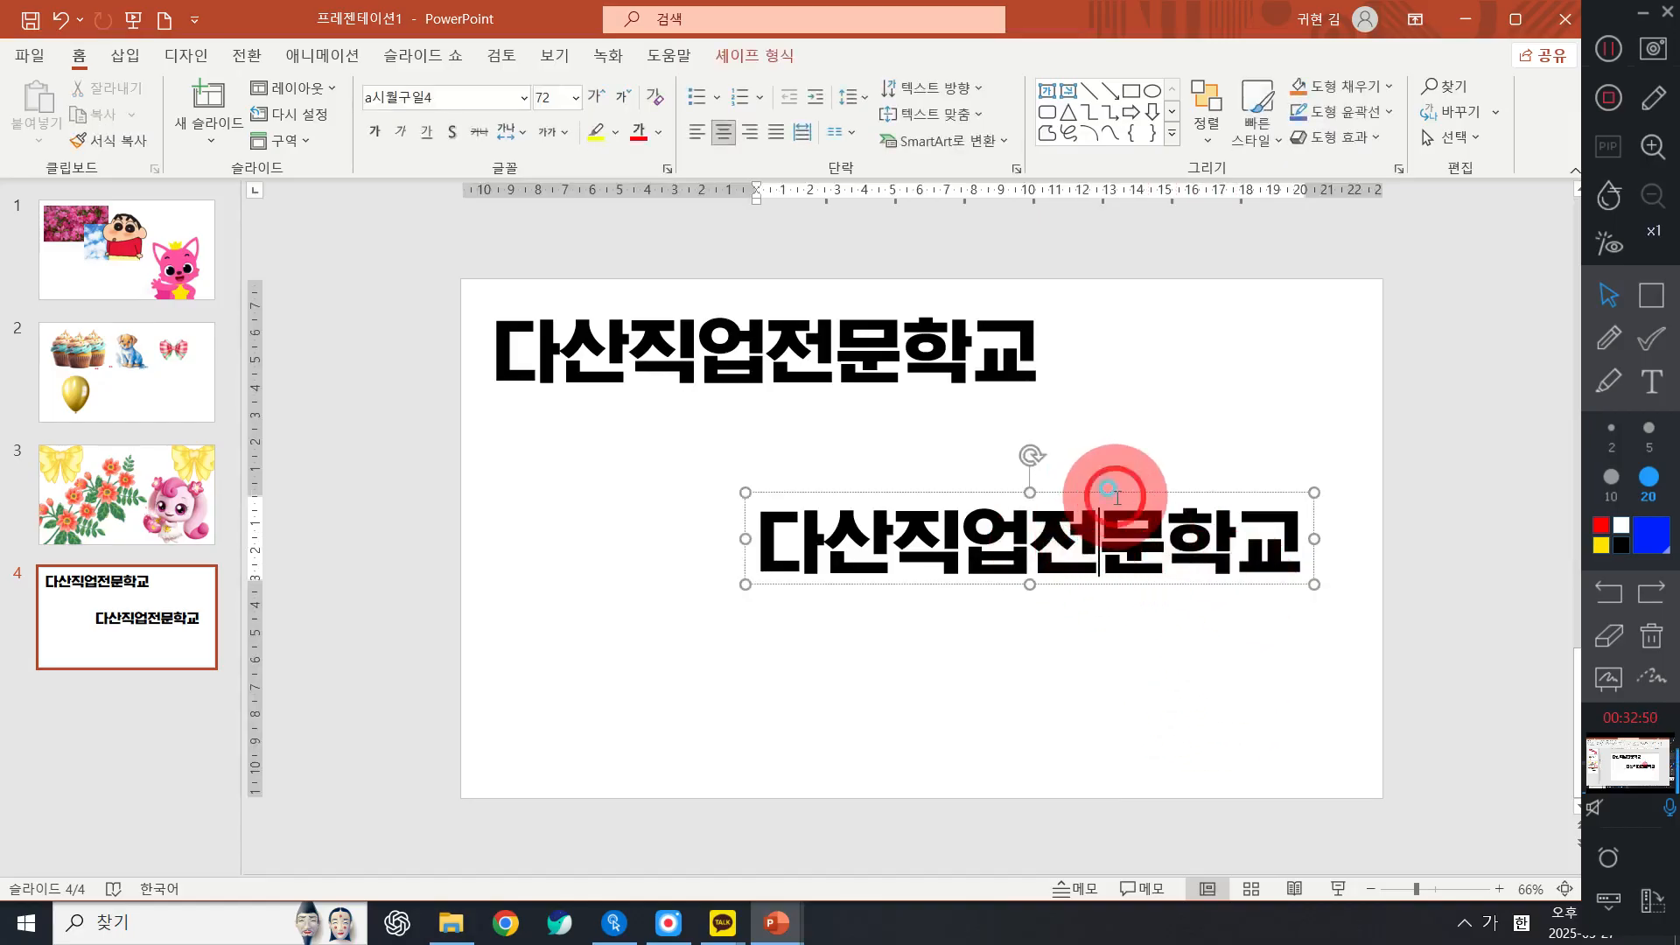
{"action": "left_click", "coordinate": [1125, 485]}
{"action": "left_click_drag", "start_coordinate": [1126, 488], "coordinate": [1022, 448]}
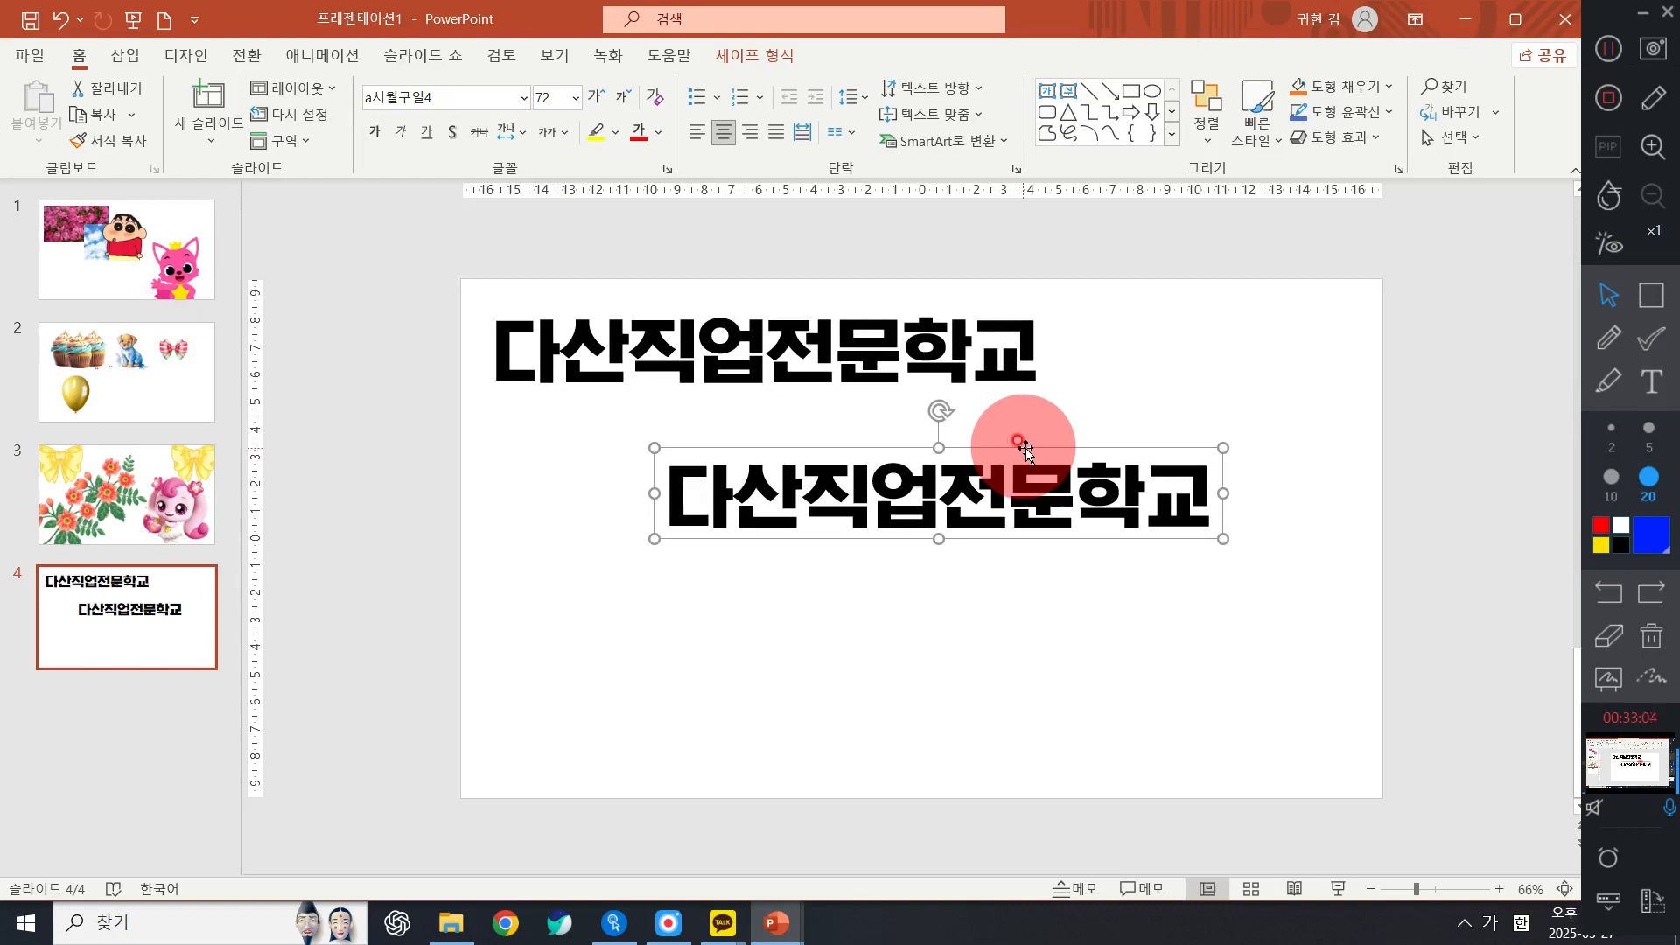
Start saving the presentation to the PC and go to the 오전 > 파워포인트 folder on the USB drive (G:)
{"action": "left_click", "coordinate": [26, 58]}
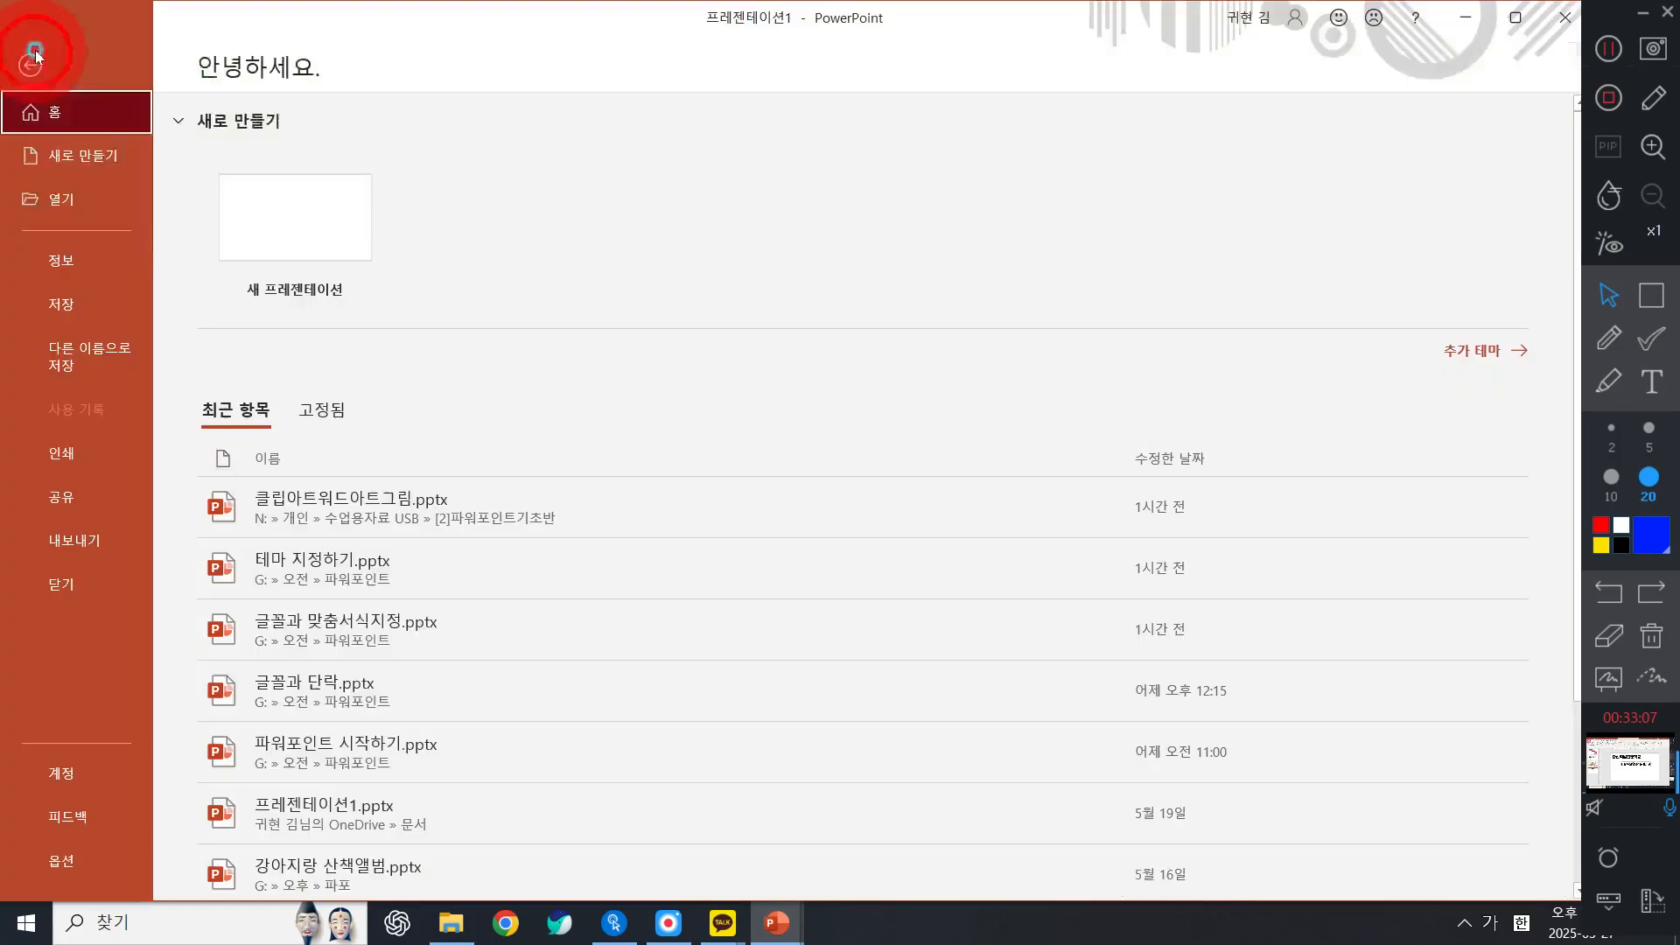
{"action": "left_click", "coordinate": [87, 307]}
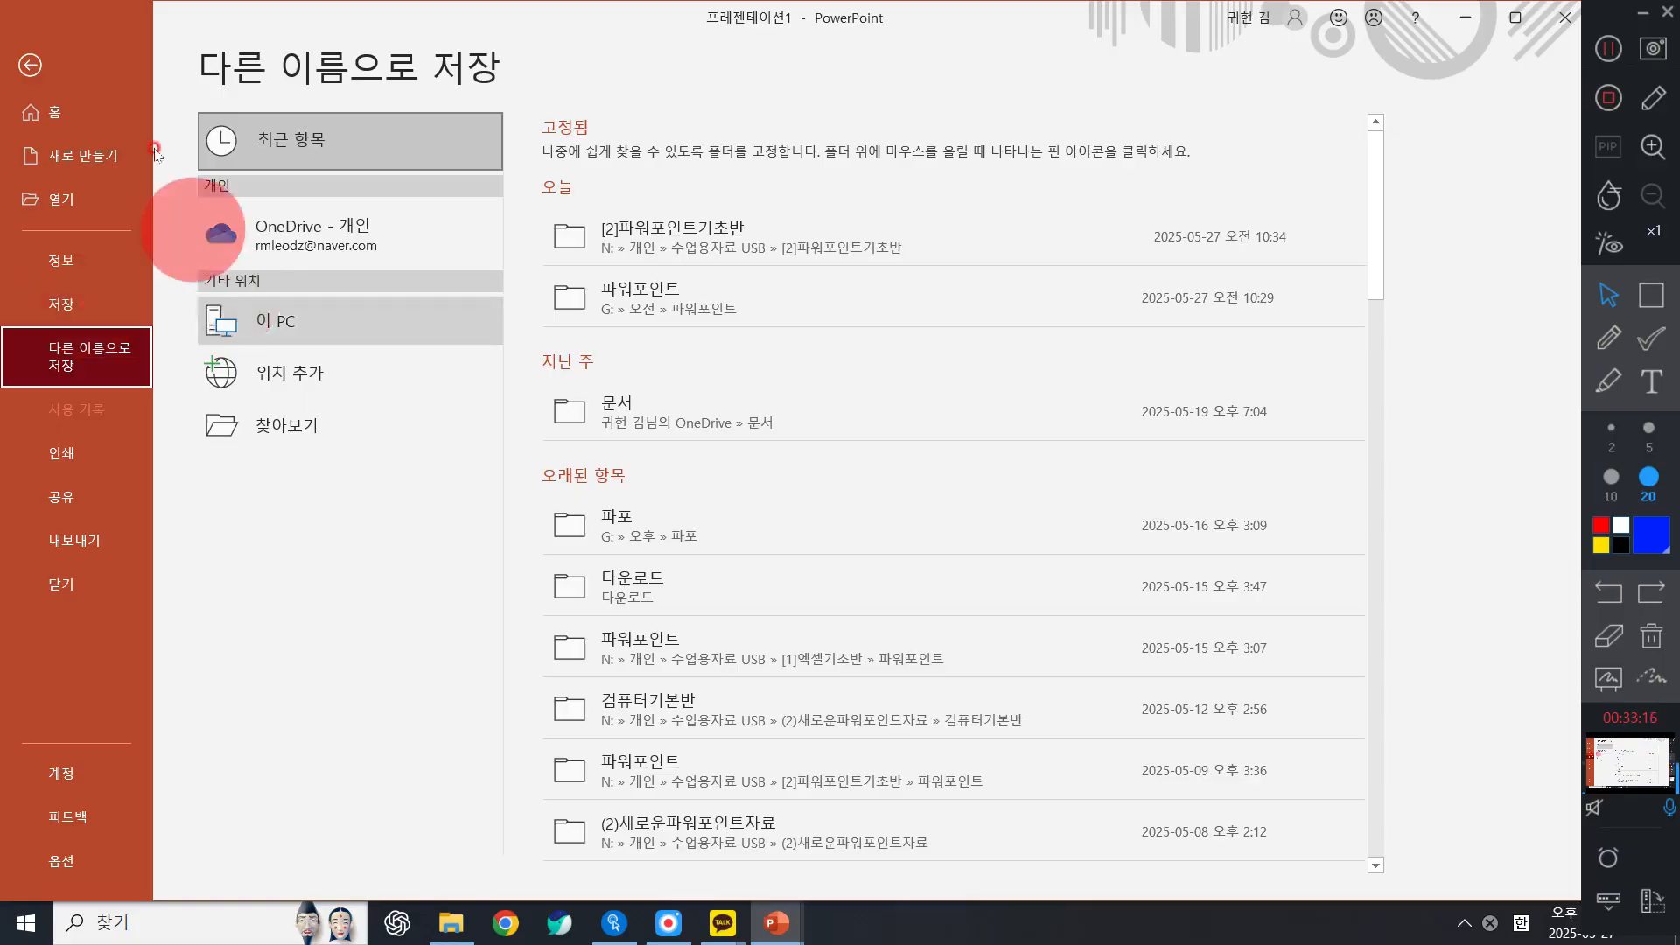
{"action": "left_click", "coordinate": [377, 424]}
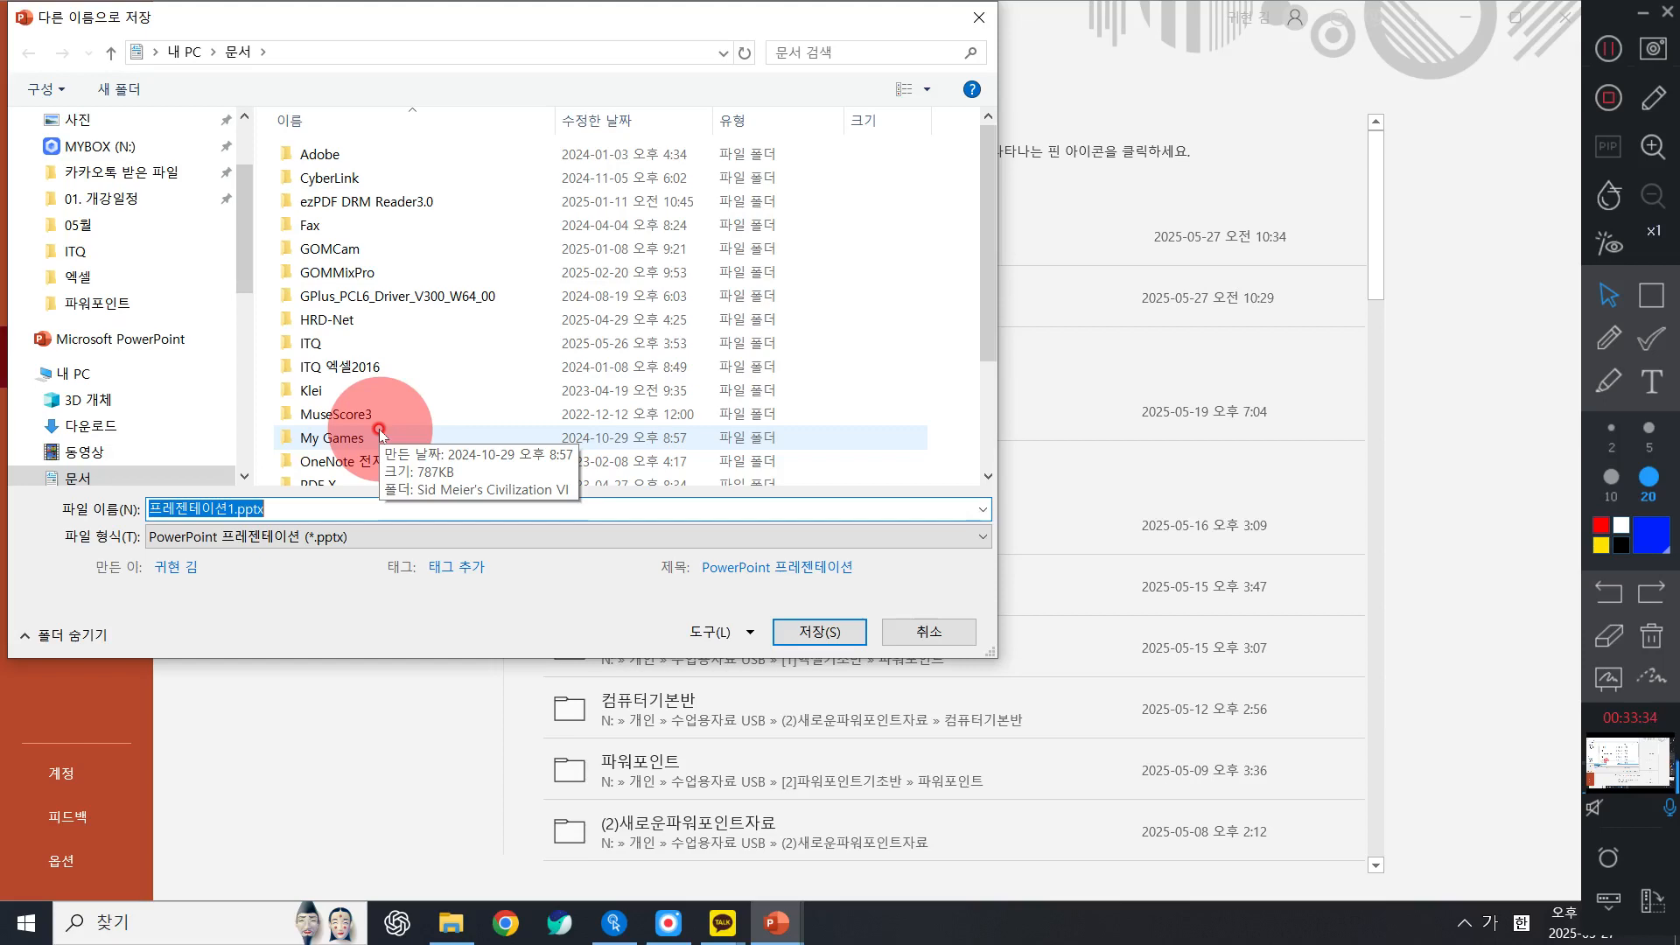
{"action": "scroll", "coordinate": [112, 245], "scroll_direction": "down", "scroll_amount": 4}
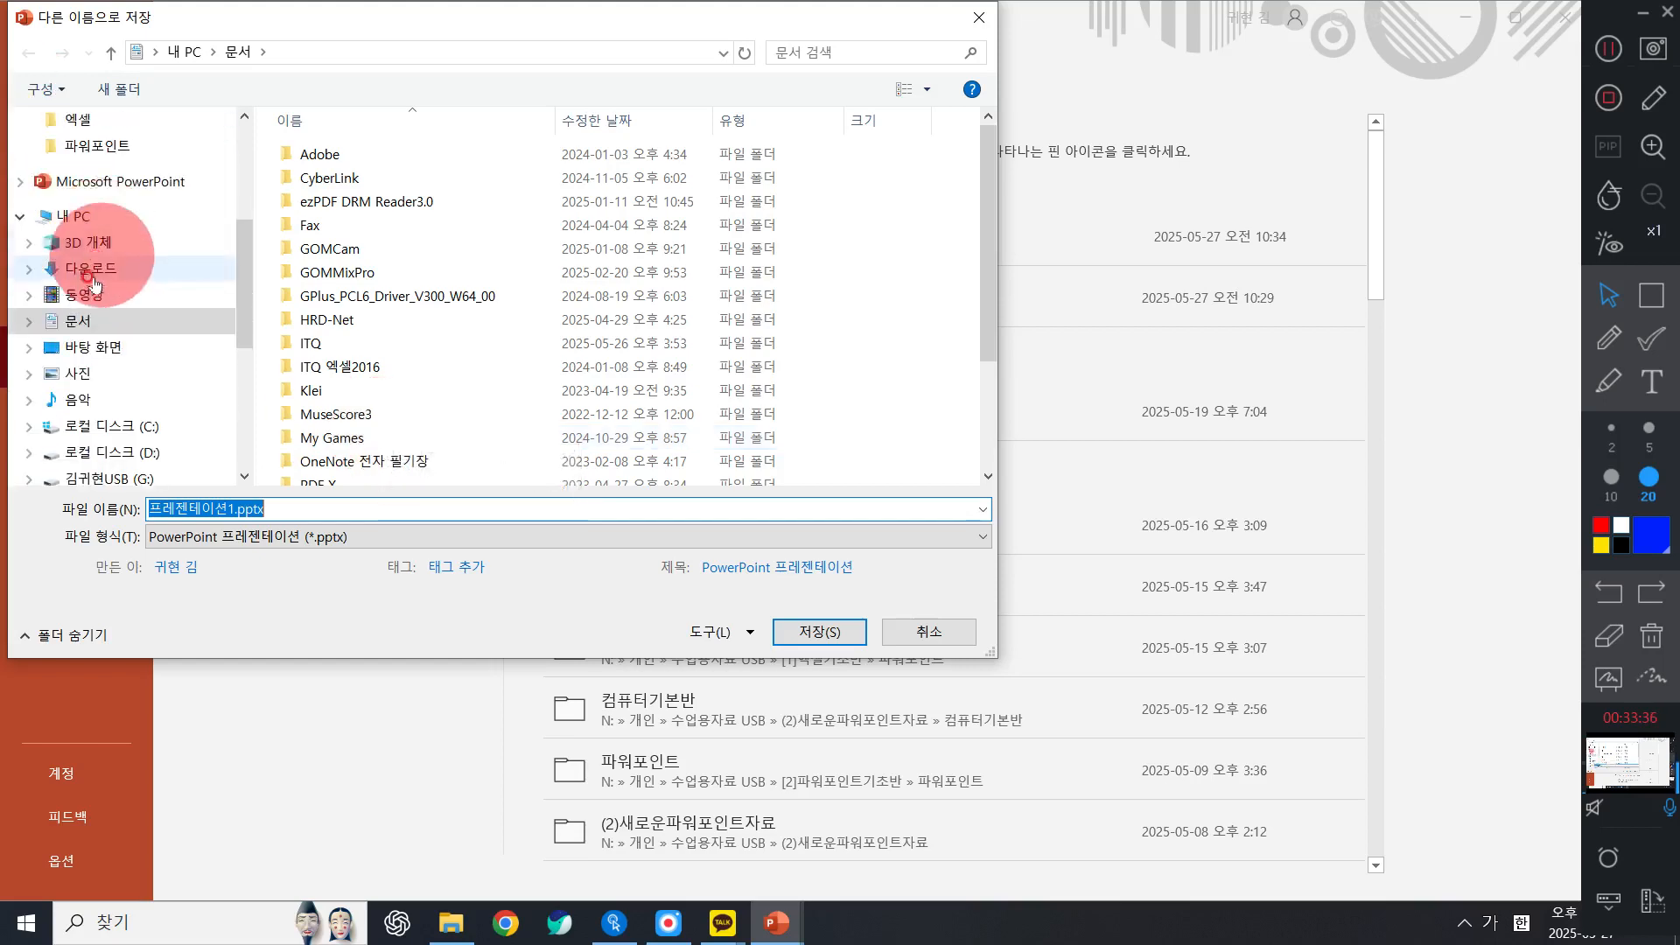
{"action": "left_click", "coordinate": [101, 330]}
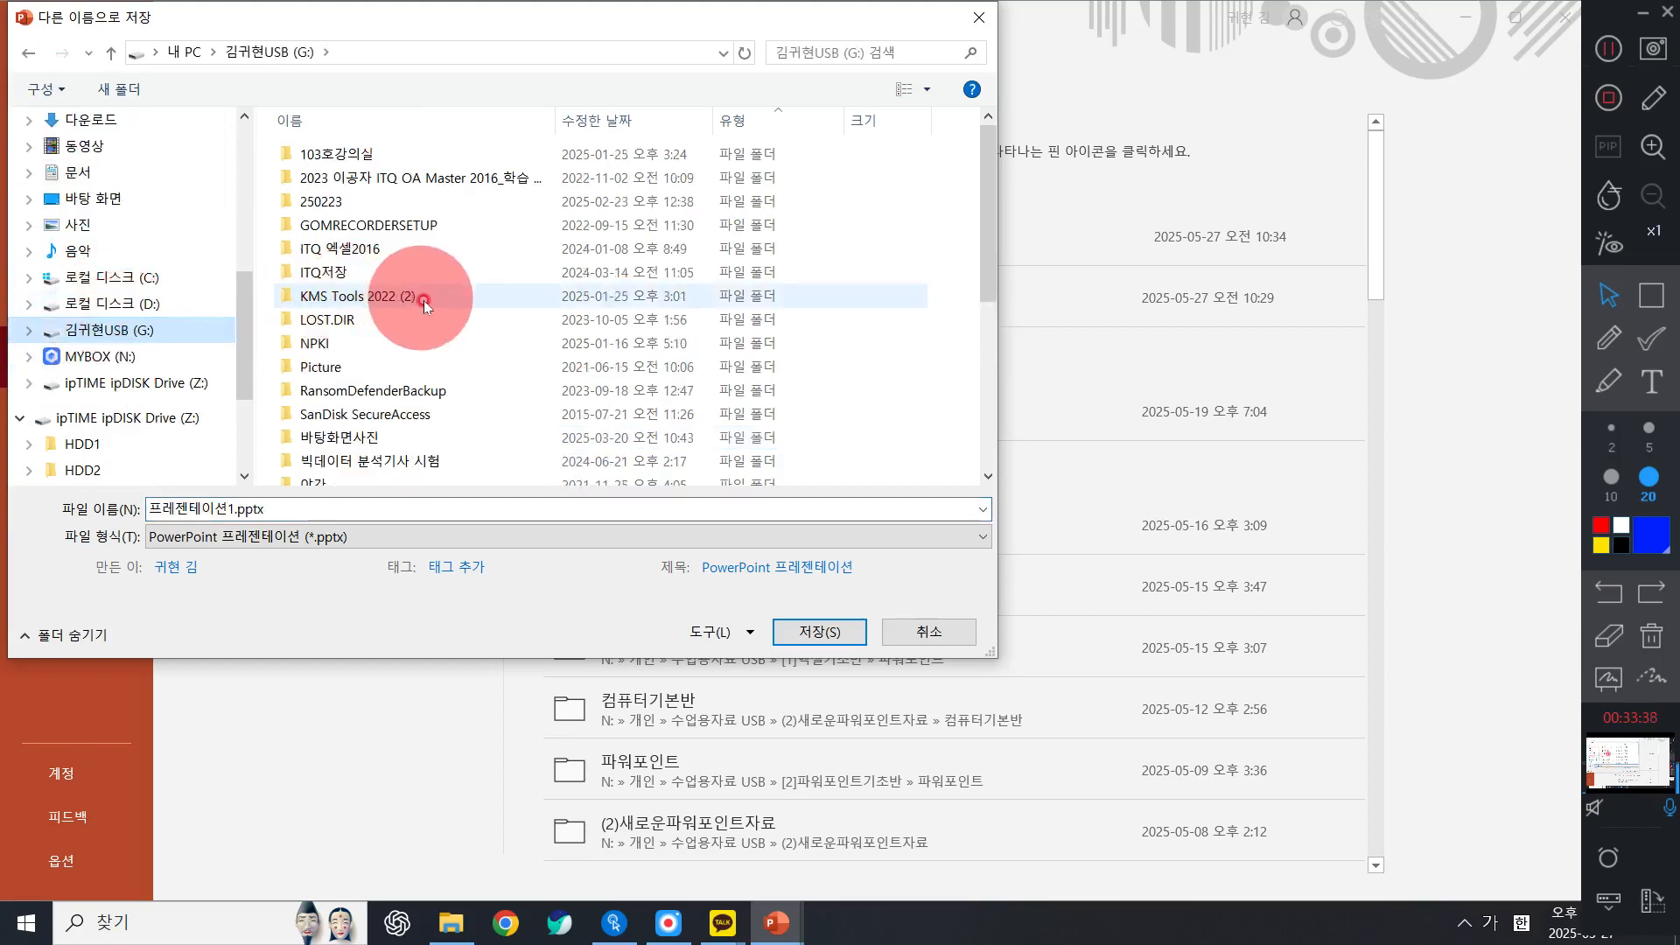
{"action": "scroll", "coordinate": [394, 307], "scroll_direction": "down", "scroll_amount": 5}
{"action": "double_click", "coordinate": [339, 216]}
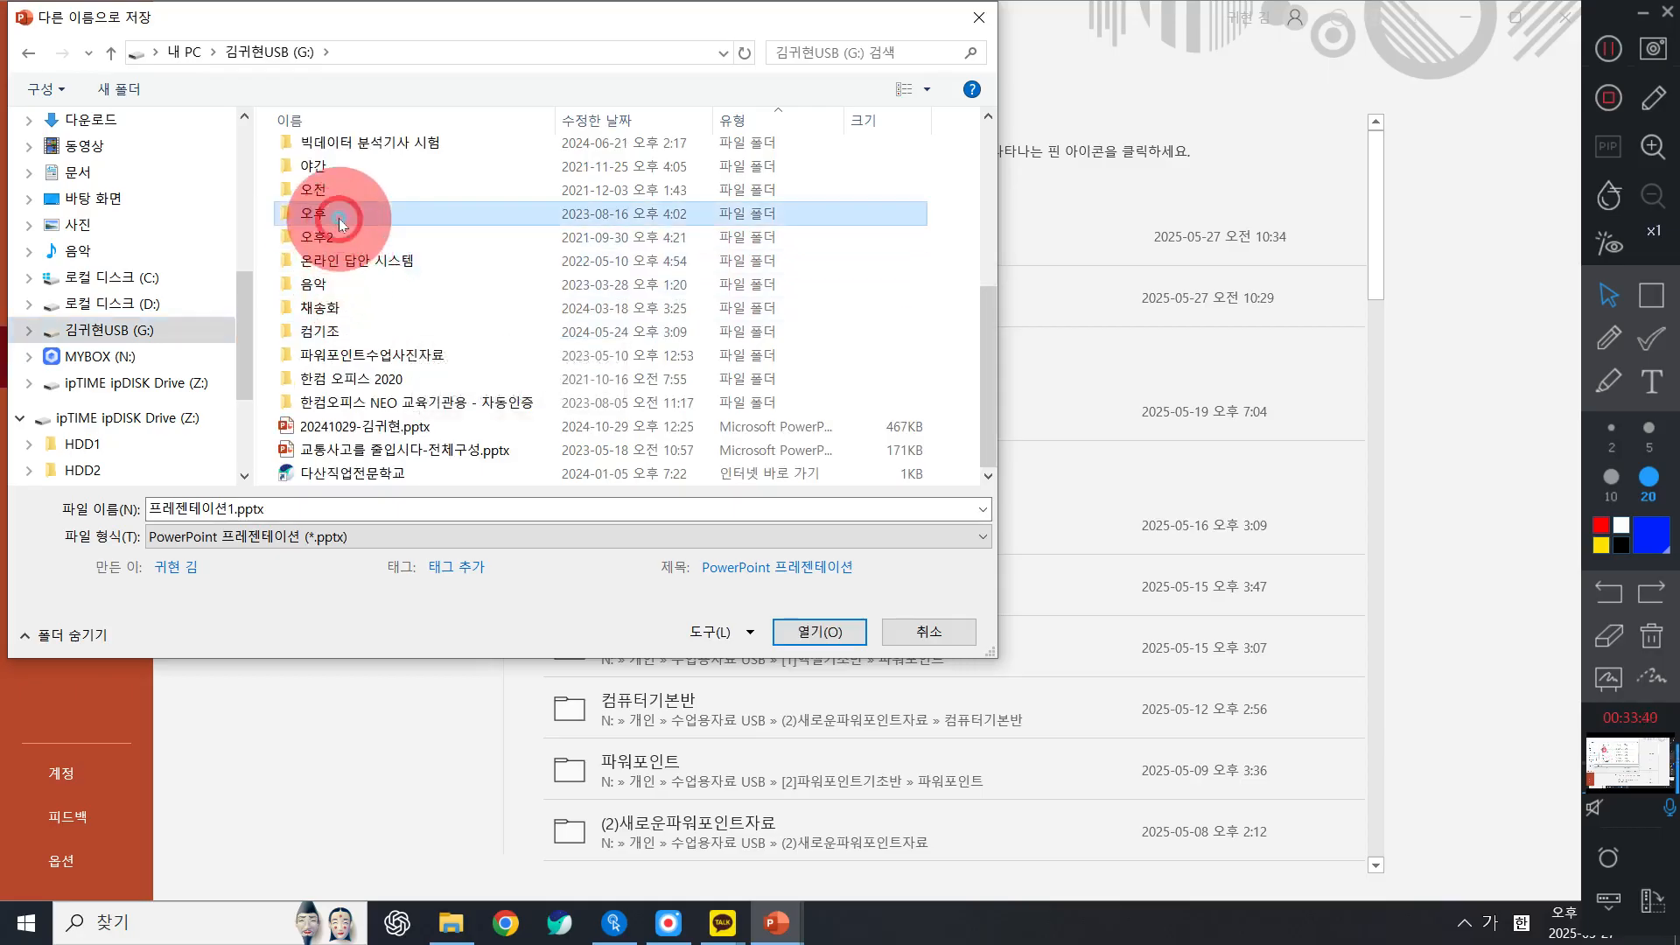
{"action": "left_click", "coordinate": [269, 51]}
{"action": "scroll", "coordinate": [350, 319], "scroll_direction": "down", "scroll_amount": 4}
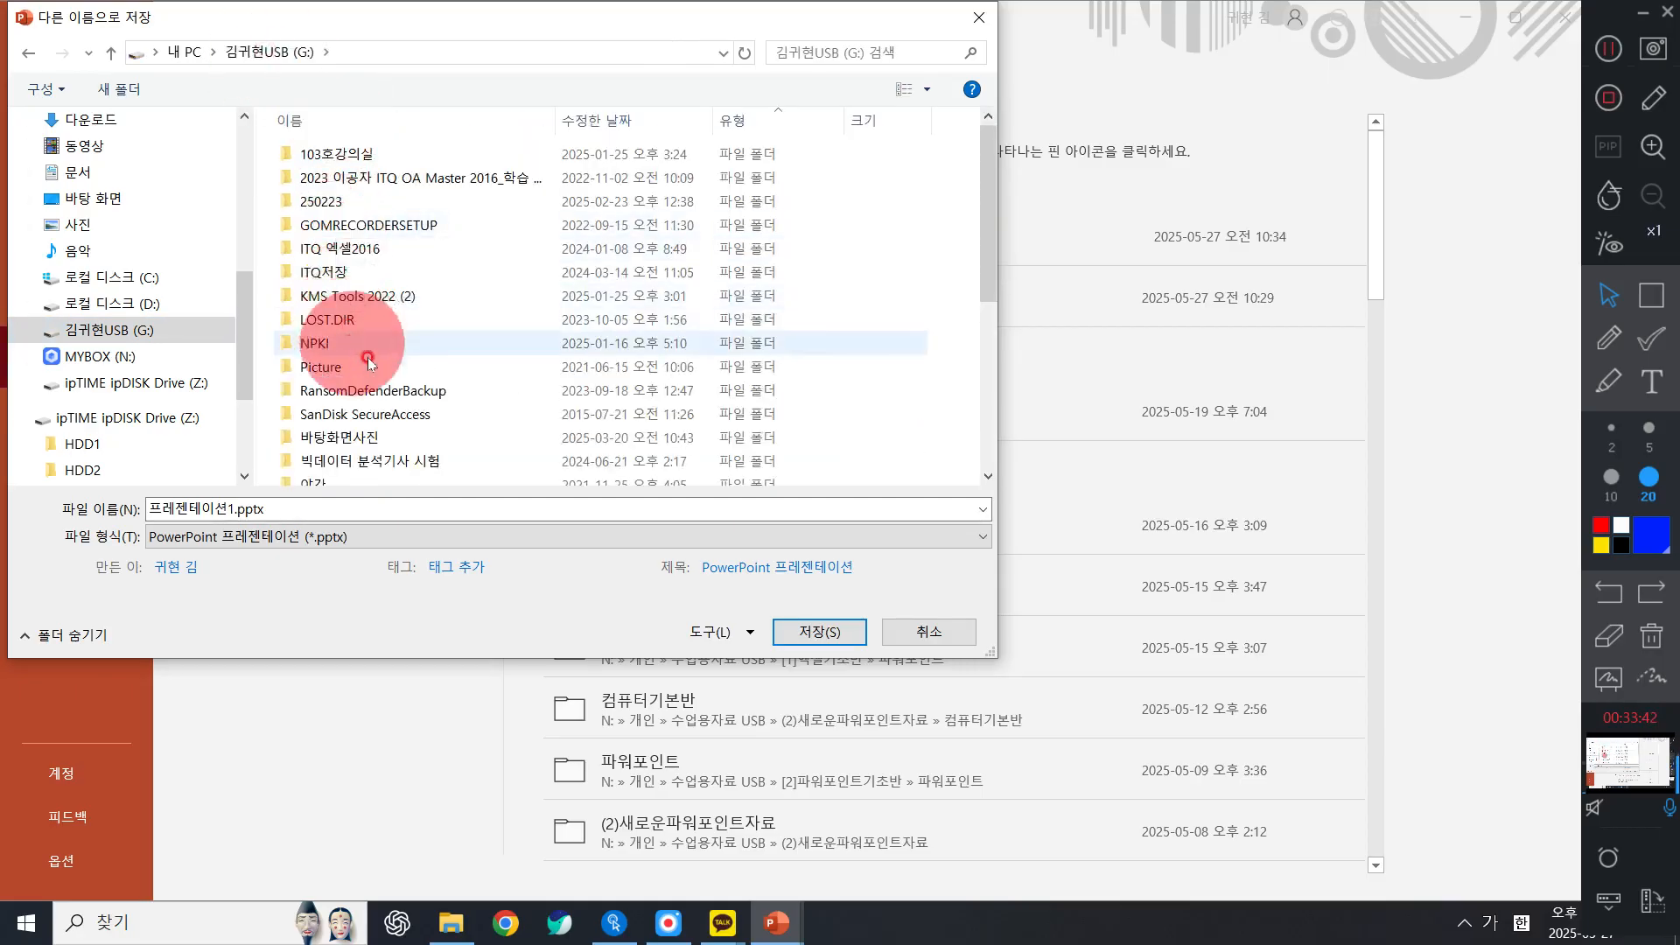
{"action": "double_click", "coordinate": [311, 236]}
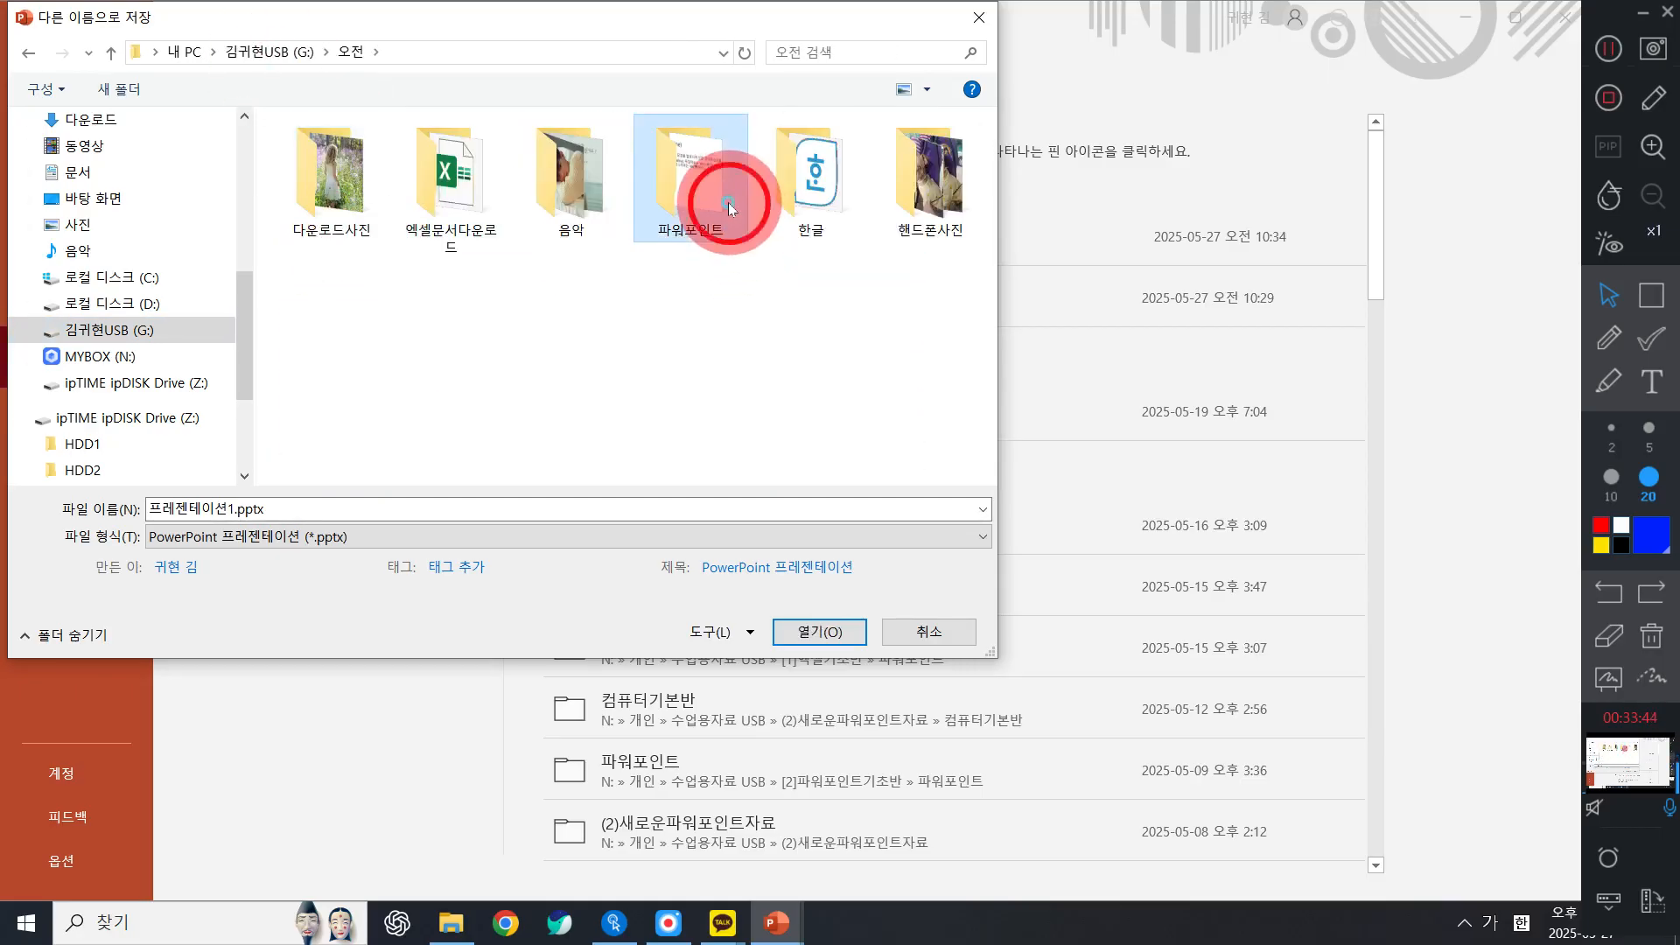
{"action": "double_click", "coordinate": [728, 203]}
Name the presentation "그림과 워드아트" and save it in PowerPoint 프레젠테이션 (*.pptx) format
{"action": "double_click", "coordinate": [293, 503]}
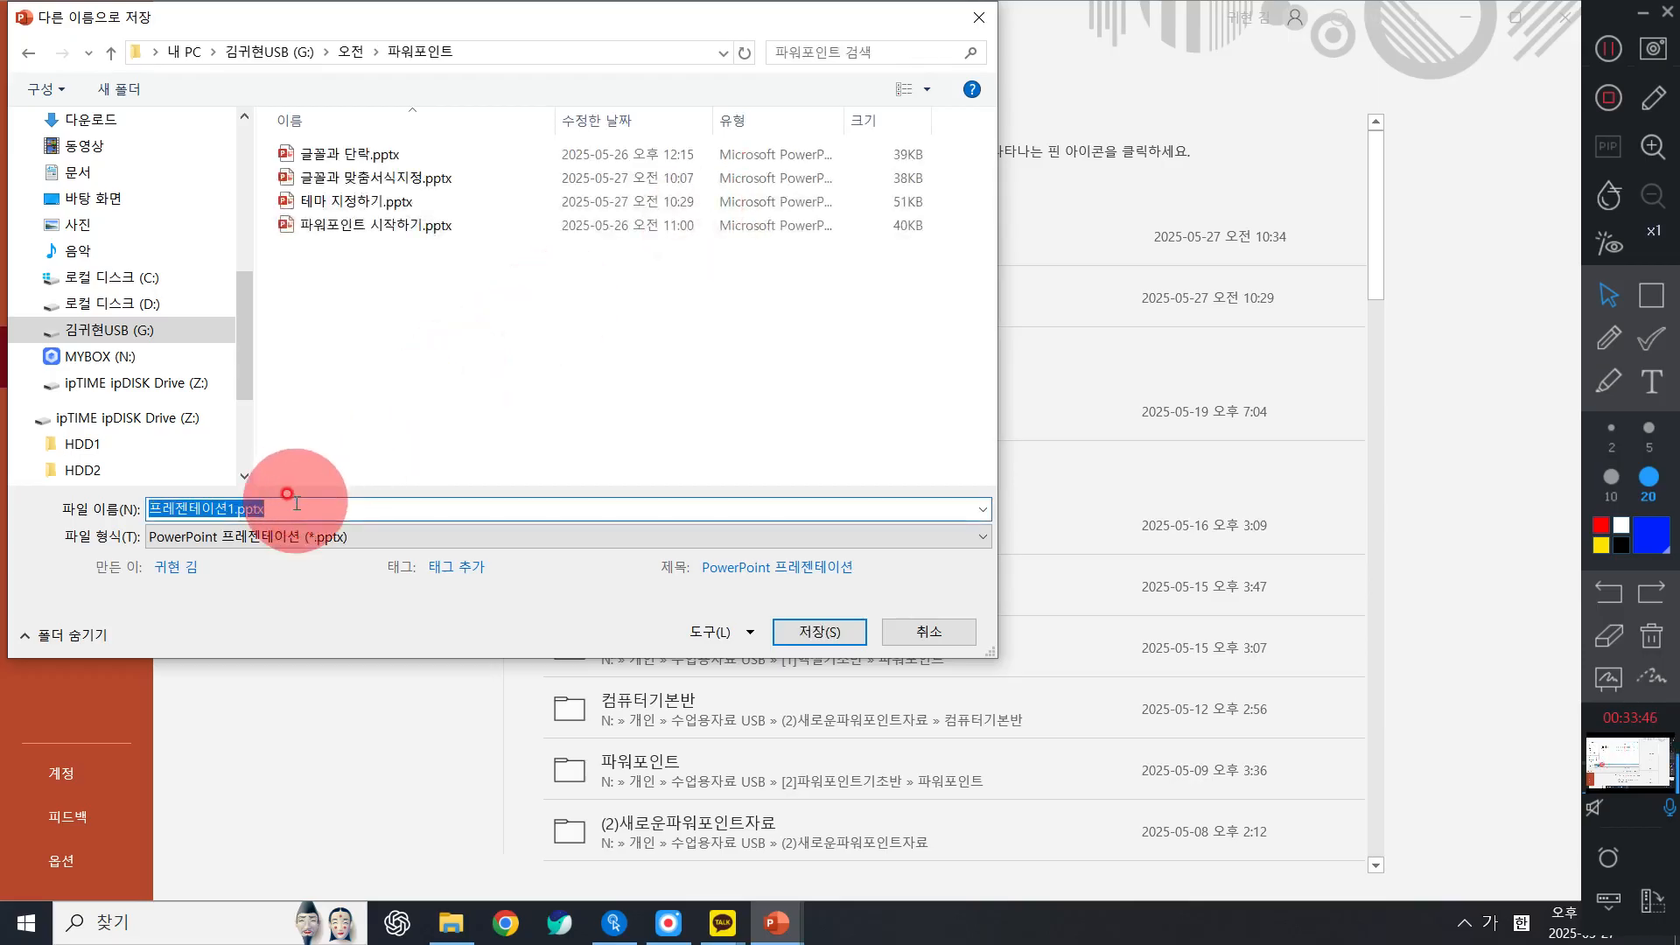
{"action": "type", "text": "몰로하ㄴ"}
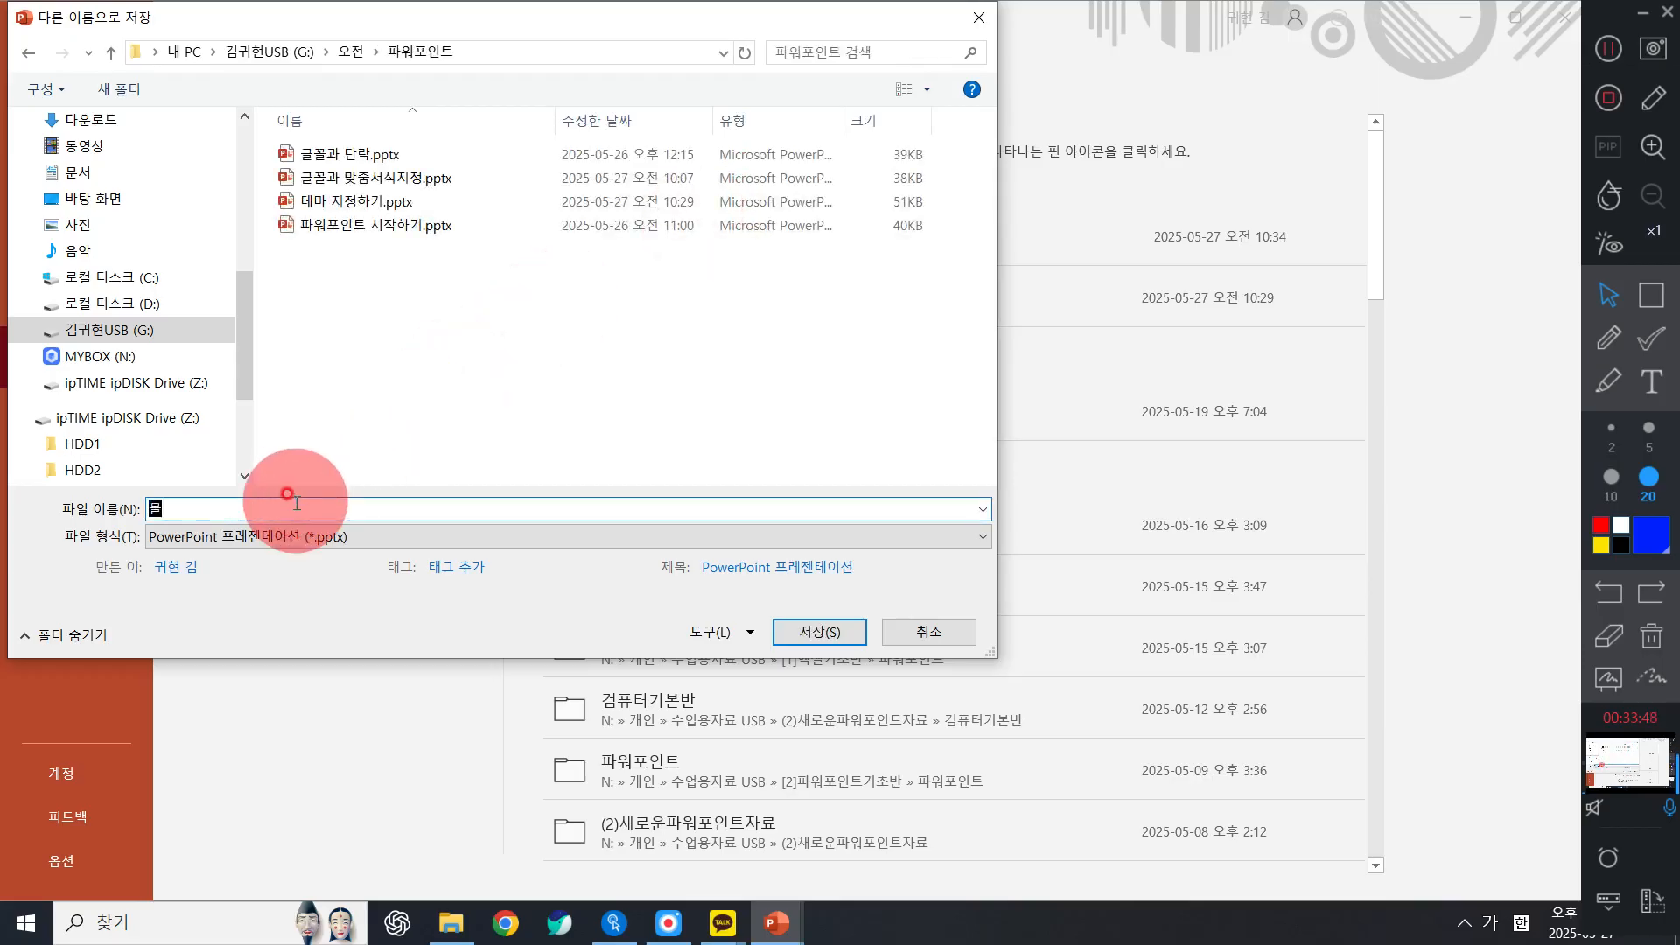
{"action": "key", "text": "BackSpace"}
{"action": "key", "text": "BackSpace"}
{"action": "key", "text": "BackSpace"}
{"action": "key", "text": "BackSpace"}
{"action": "type", "text": "그림과 워드아트"}
{"action": "key", "text": "super+plus"}
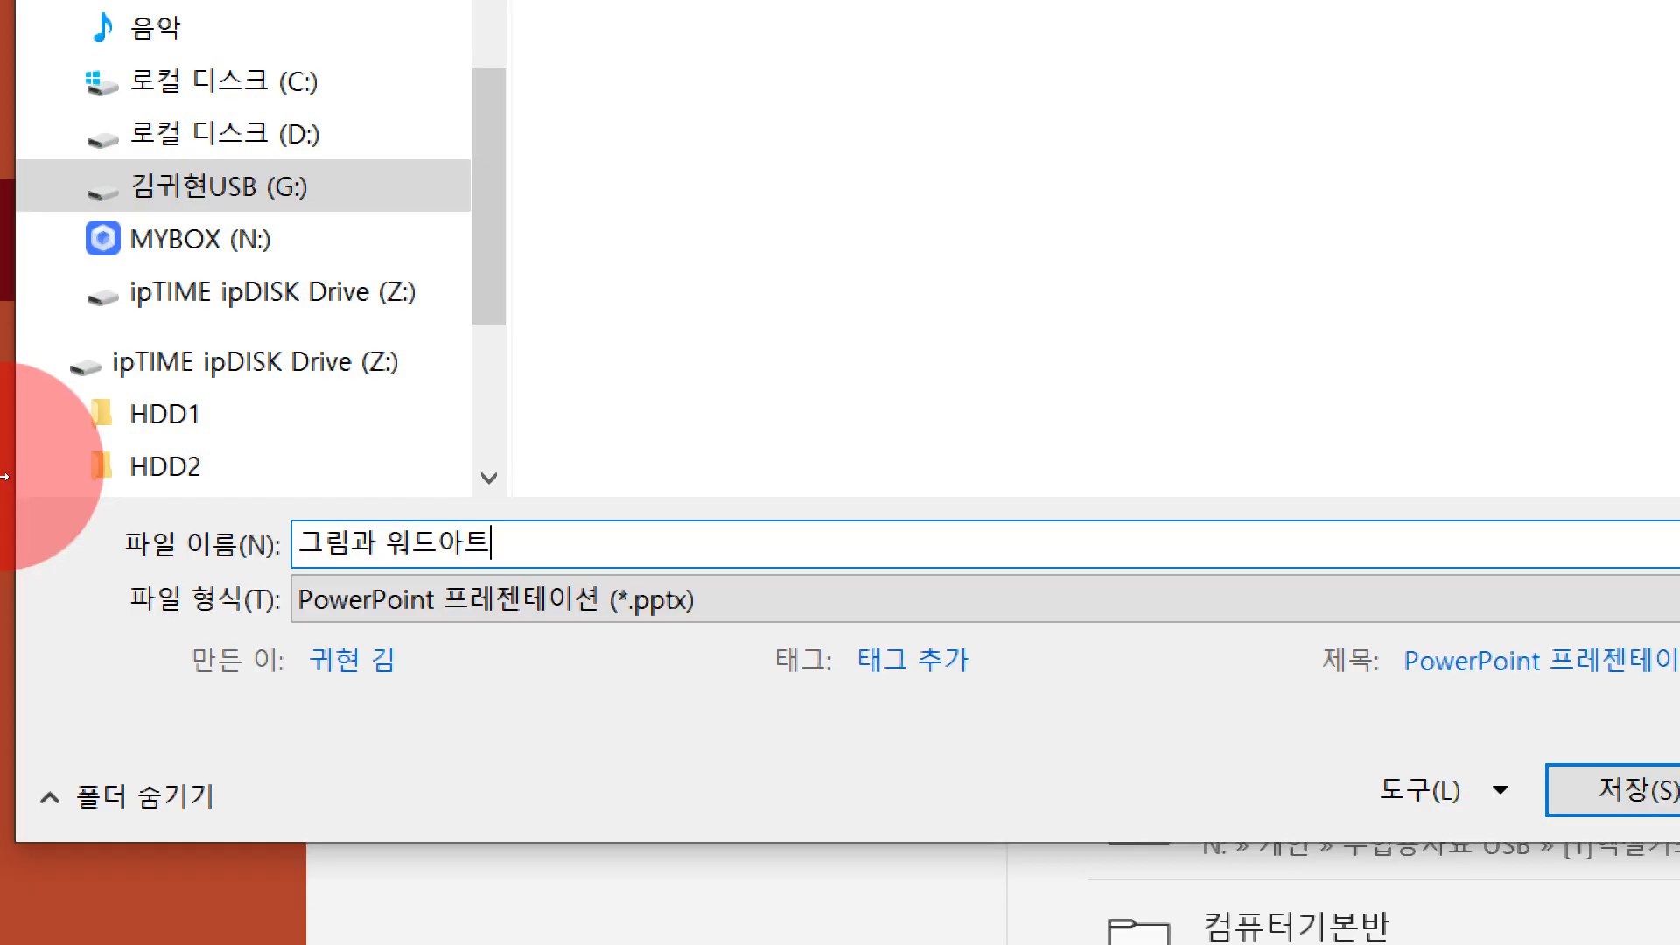
{"action": "left_click", "coordinate": [1627, 791]}
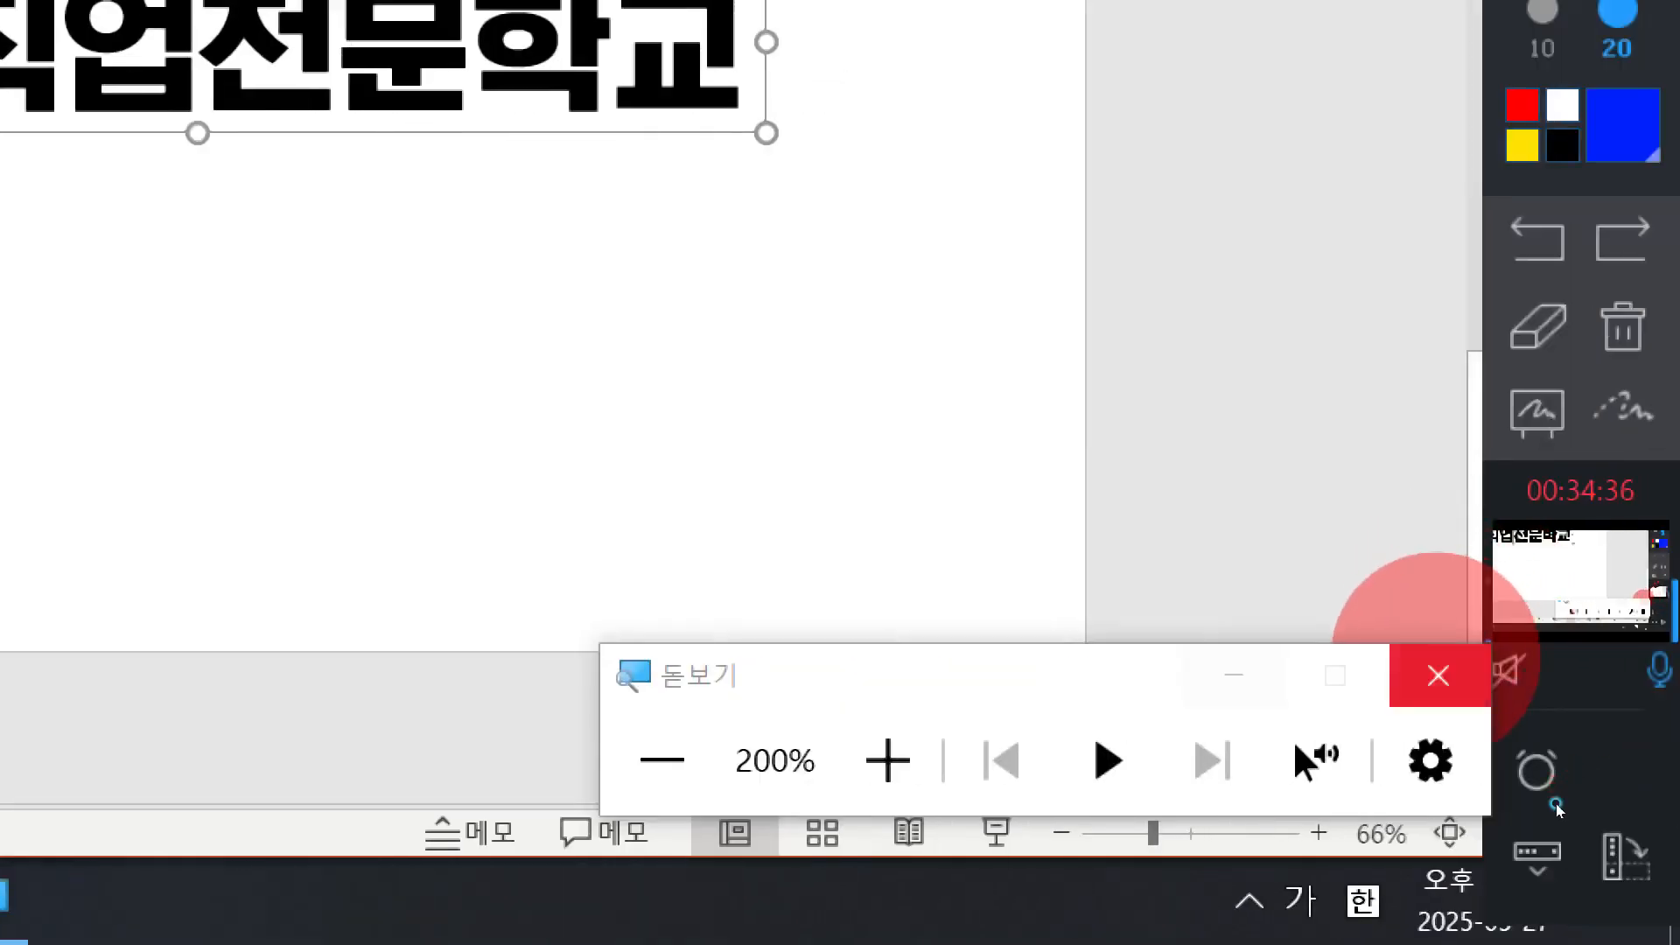
{"action": "left_click", "coordinate": [1438, 675]}
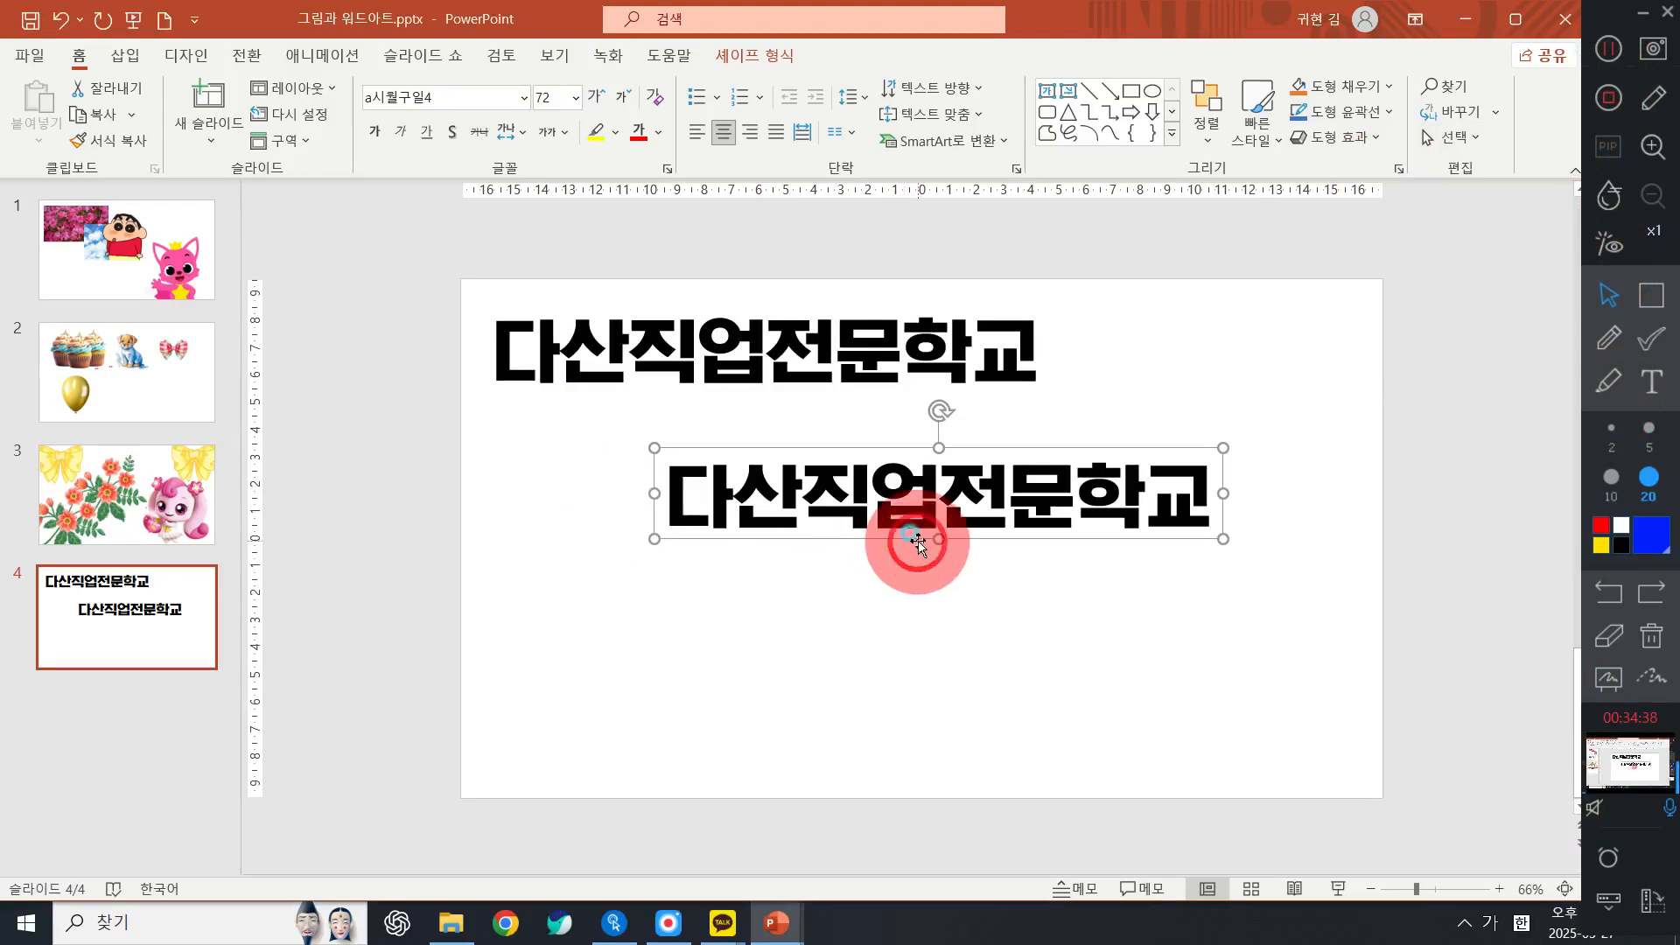
{"action": "left_click", "coordinate": [1024, 619]}
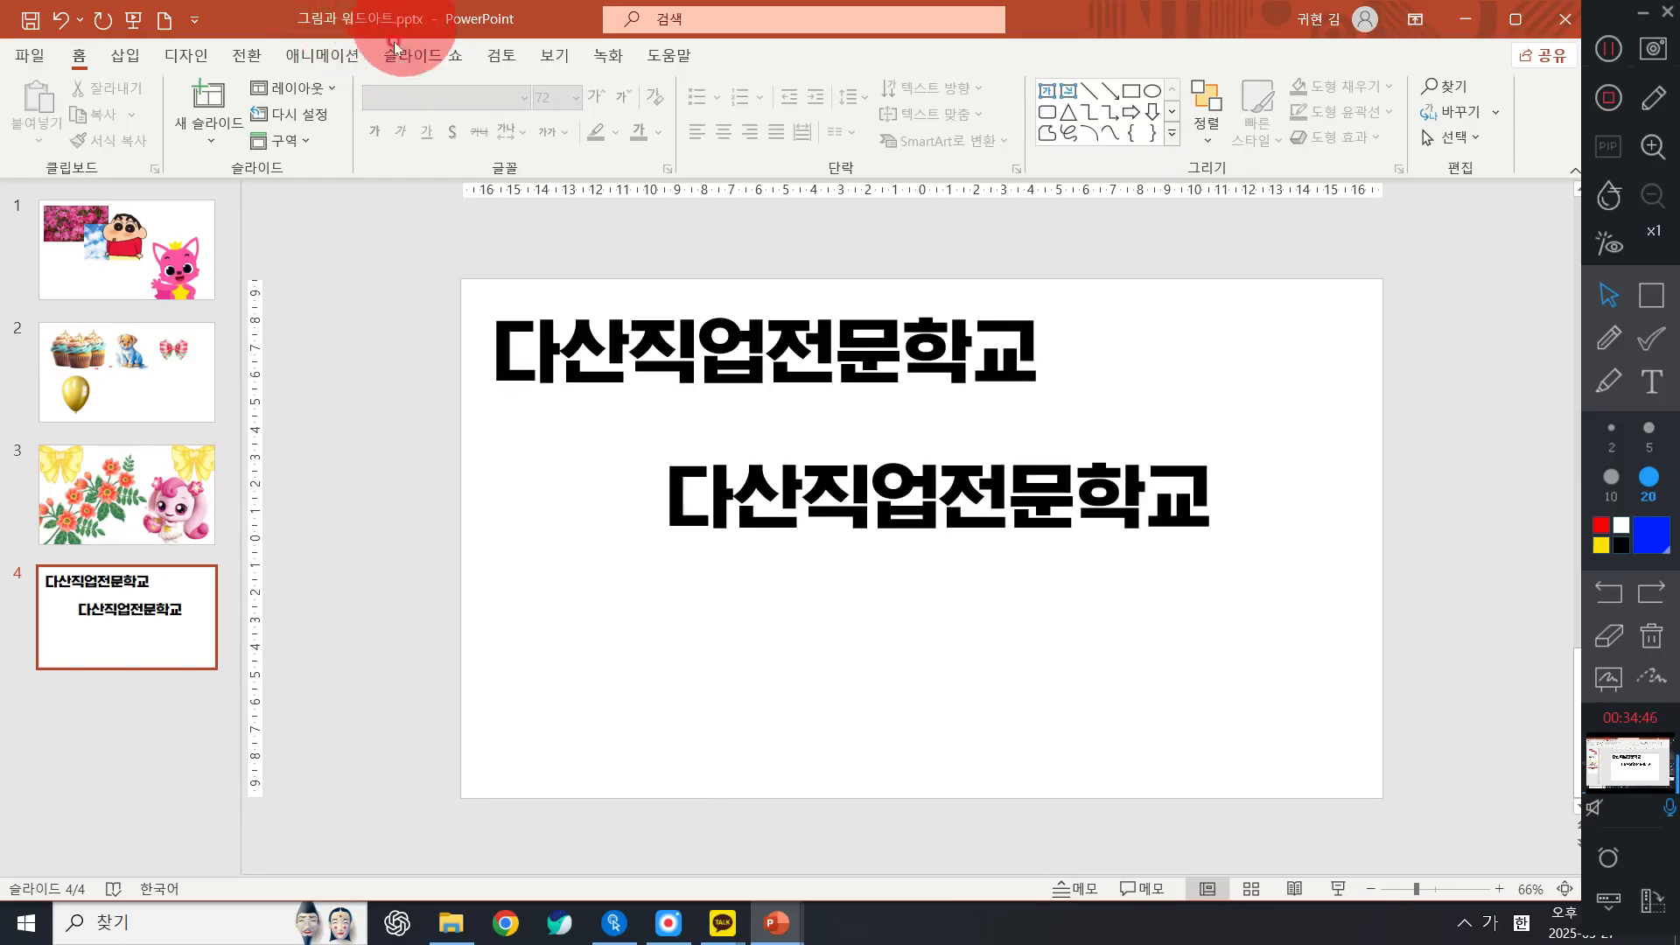
Open the saved presentation's file information page
{"action": "left_click", "coordinate": [30, 58]}
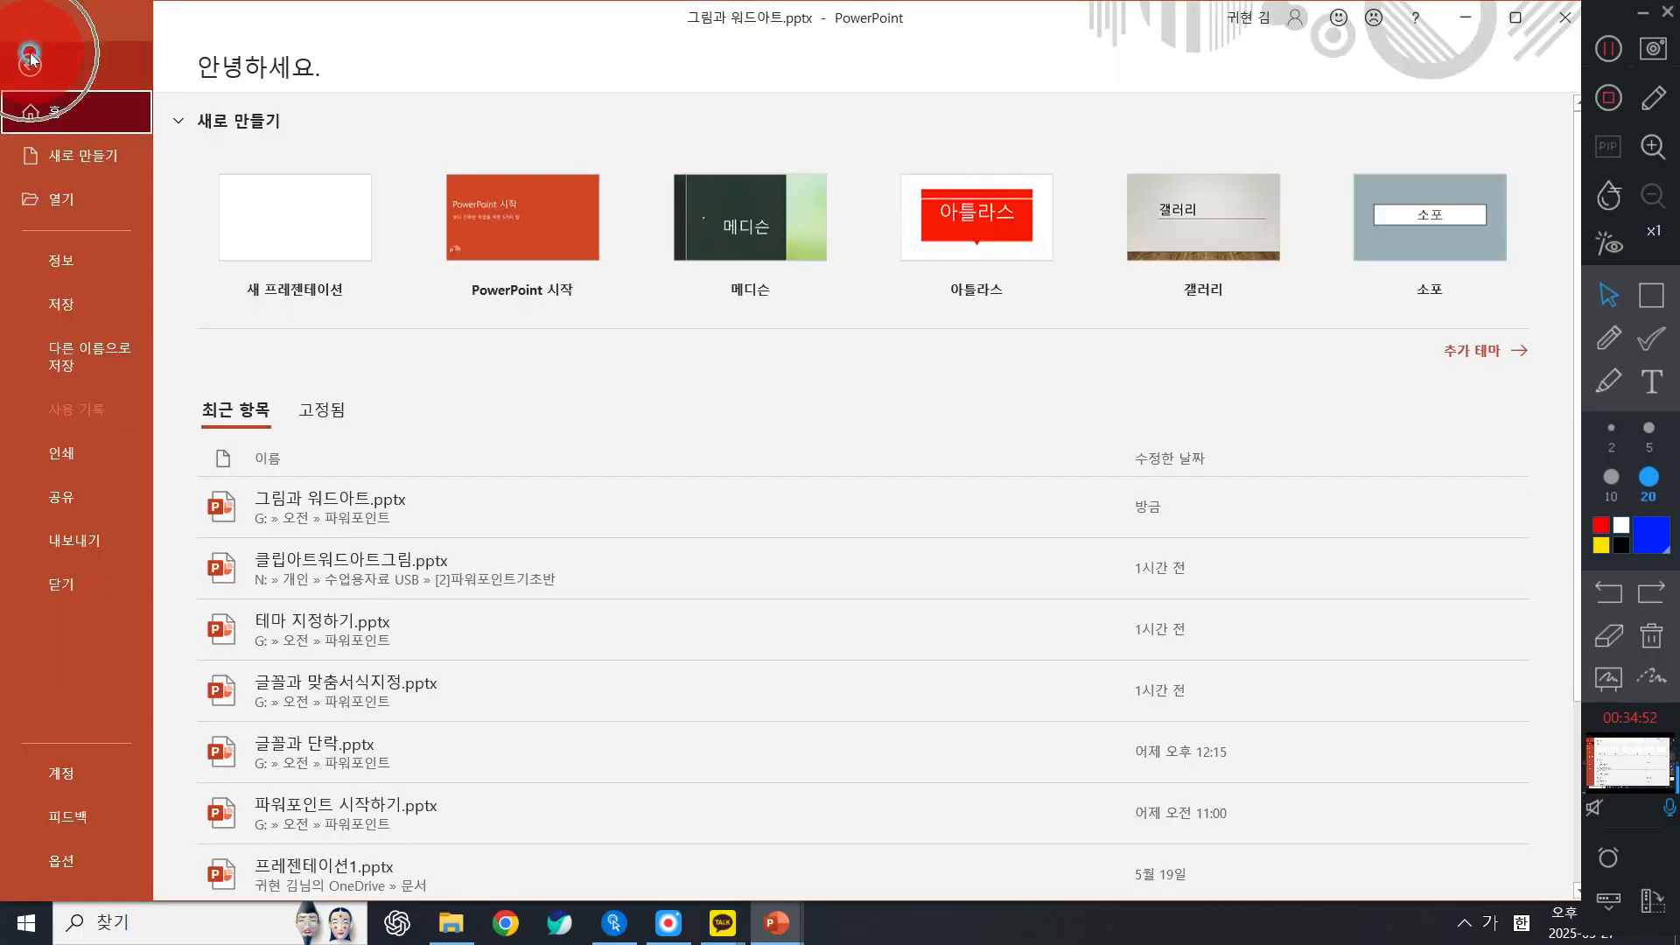
{"action": "left_click", "coordinate": [61, 258]}
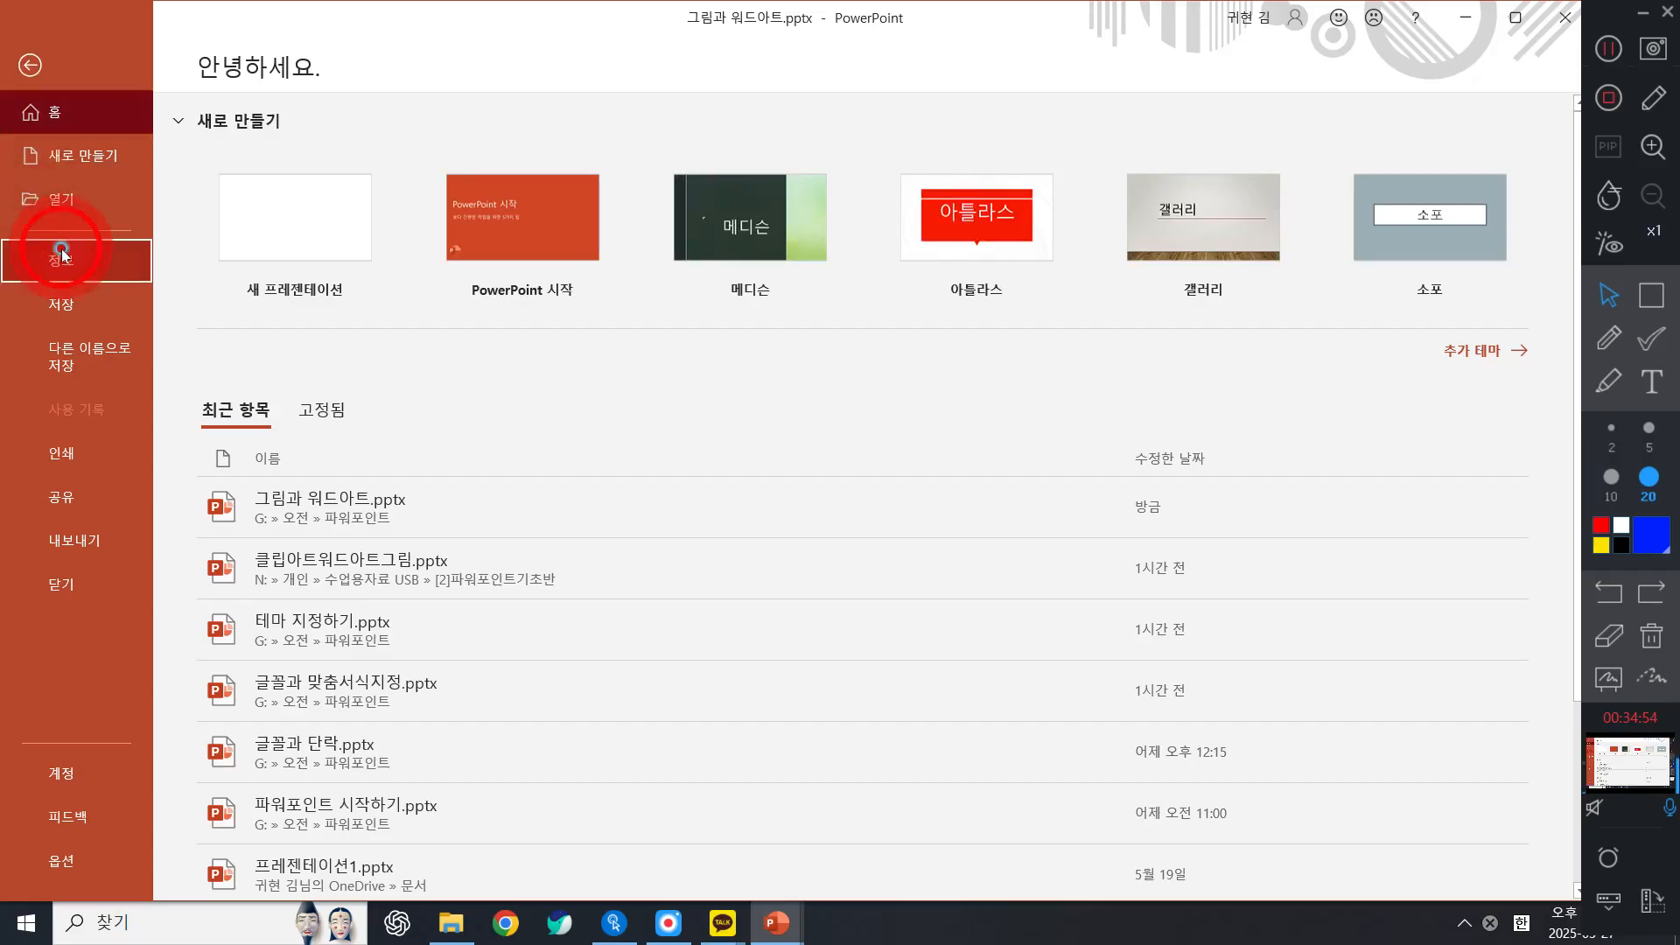